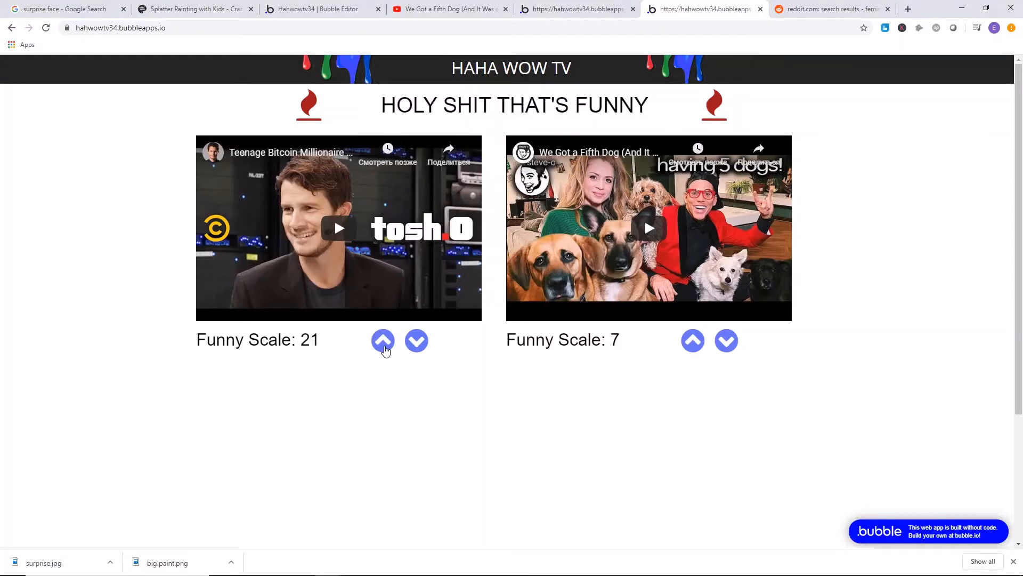
# Upvote the "We Got a Fifth Dog" video repeatedly until its Funny Scale reaches 22.
pyautogui.click(696, 344)
pyautogui.click(698, 345)
pyautogui.click(698, 345)
pyautogui.click(697, 346)
pyautogui.click(698, 345)
pyautogui.click(698, 345)
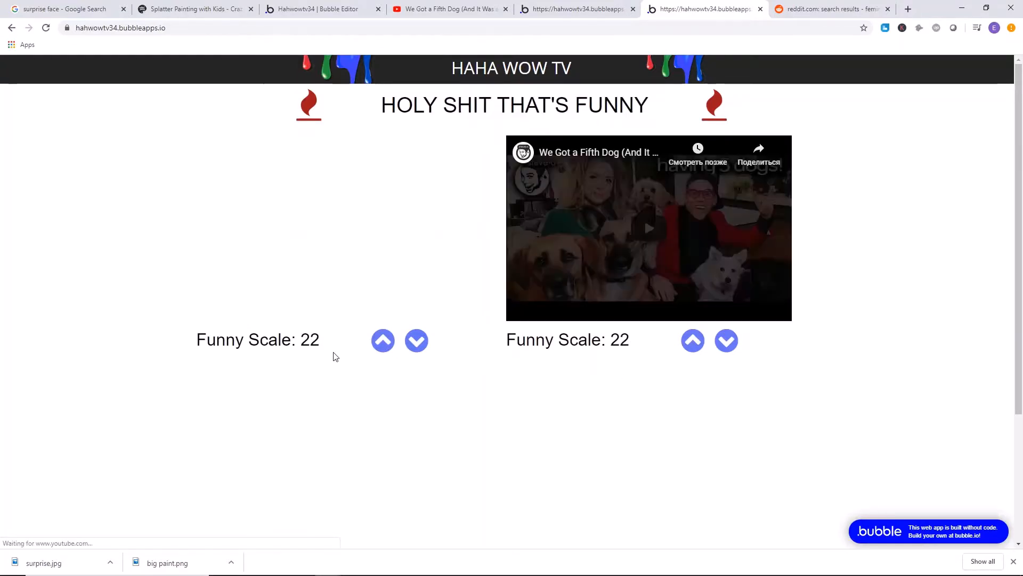
# Open the "STEVE-O on Drugs Compilation" video from the stevo results on YouTube and copy its link.
pyautogui.click(578, 7)
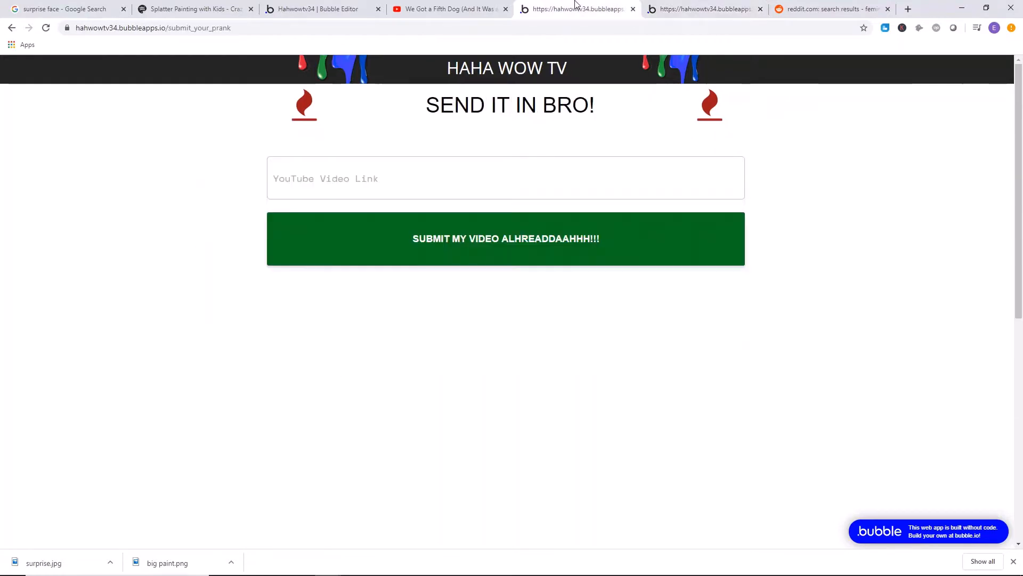
pyautogui.click(421, 7)
pyautogui.click(11, 28)
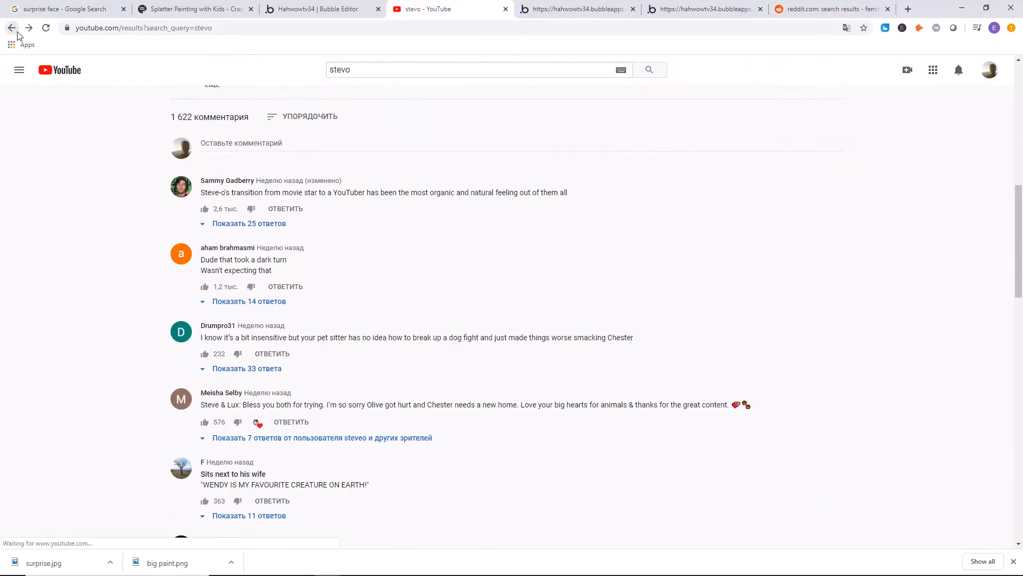
pyautogui.scroll(-5, 302, 258)
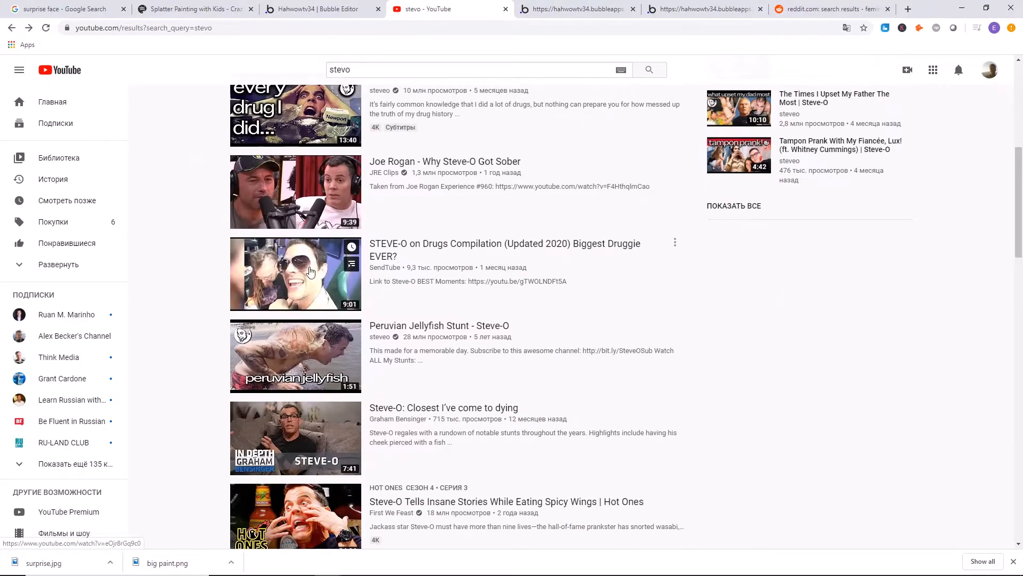
pyautogui.click(306, 262)
pyautogui.click(236, 25)
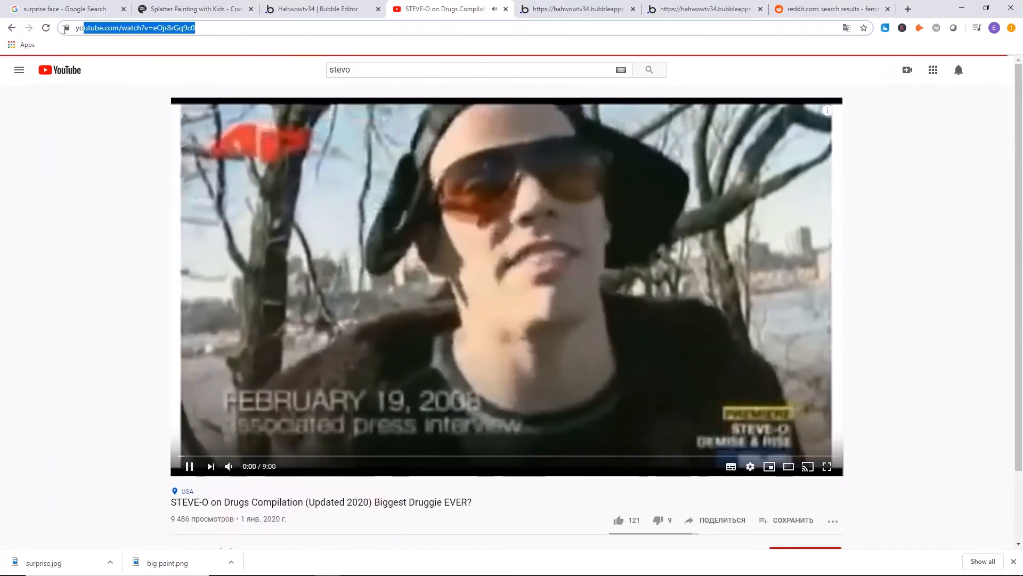
pyautogui.rightClick(108, 27)
pyautogui.click(139, 83)
pyautogui.click(308, 209)
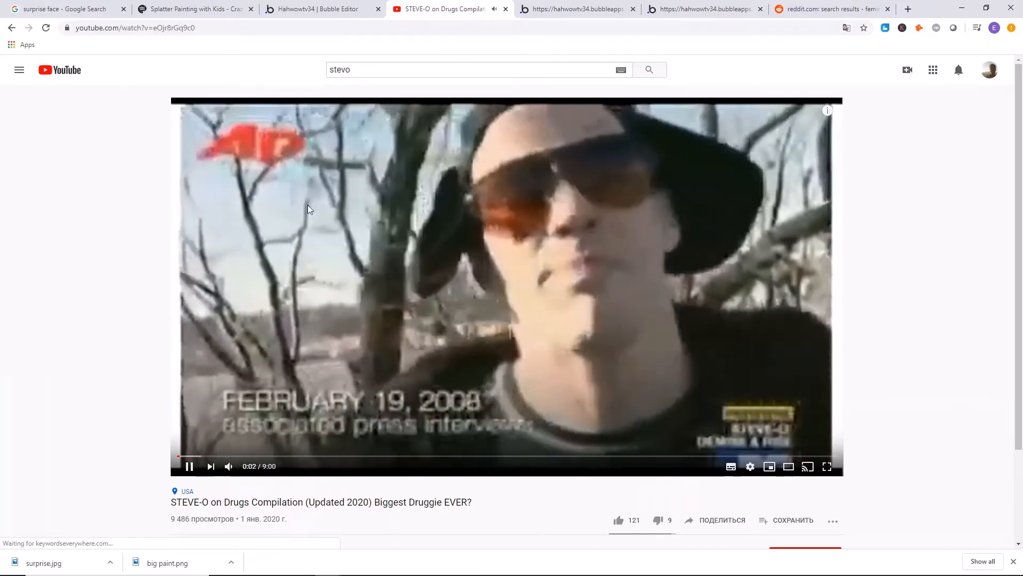
# Paste the copied video link into the HAHA WOW TV submission page and submit it.
pyautogui.click(618, 8)
pyautogui.rightClick(424, 165)
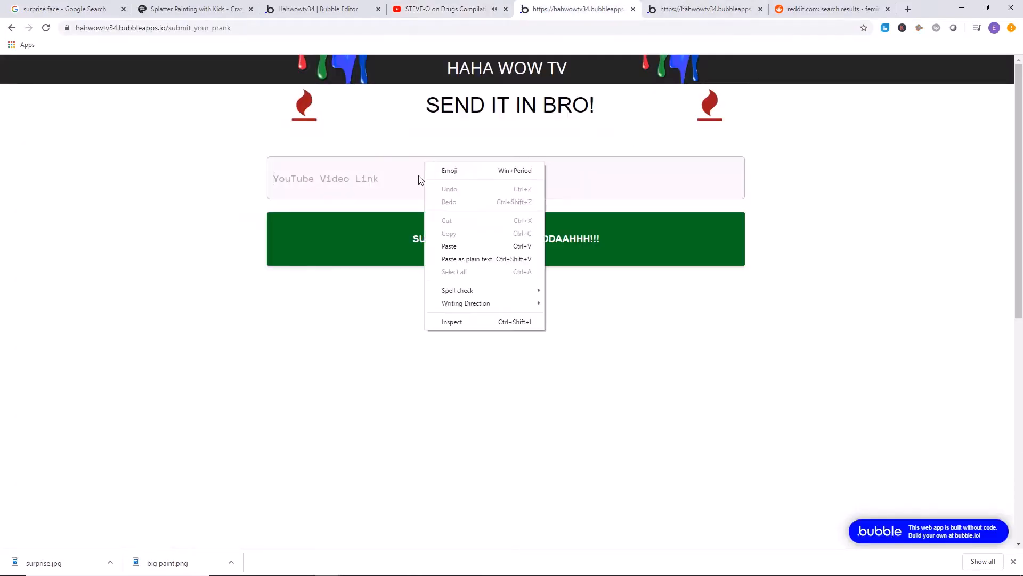
pyautogui.click(458, 256)
pyautogui.click(384, 262)
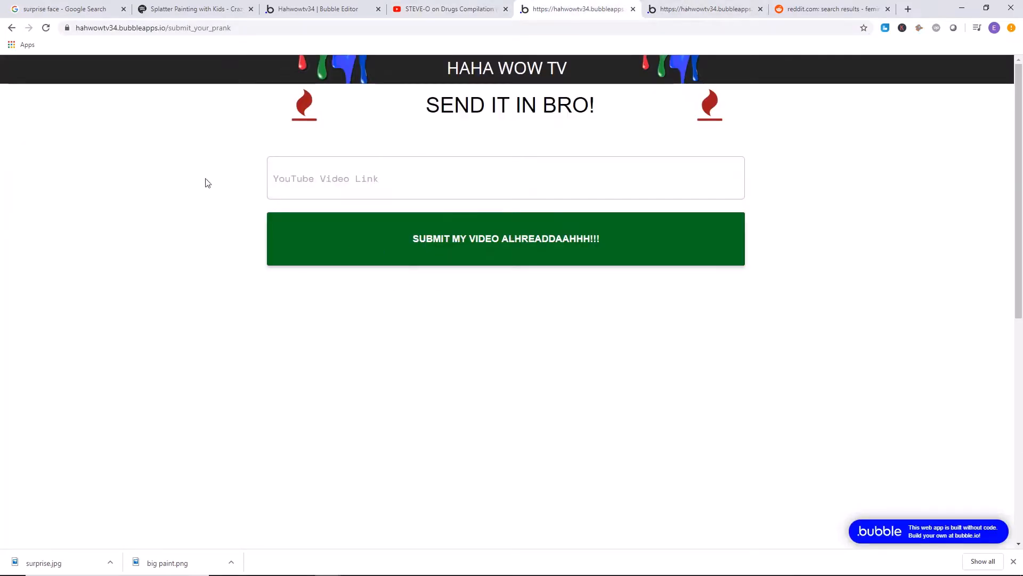
# Check the video feed for the submitted Steve-O video and look over the submission page's header.
pyautogui.click(645, 8)
pyautogui.scroll(-5, 334, 218)
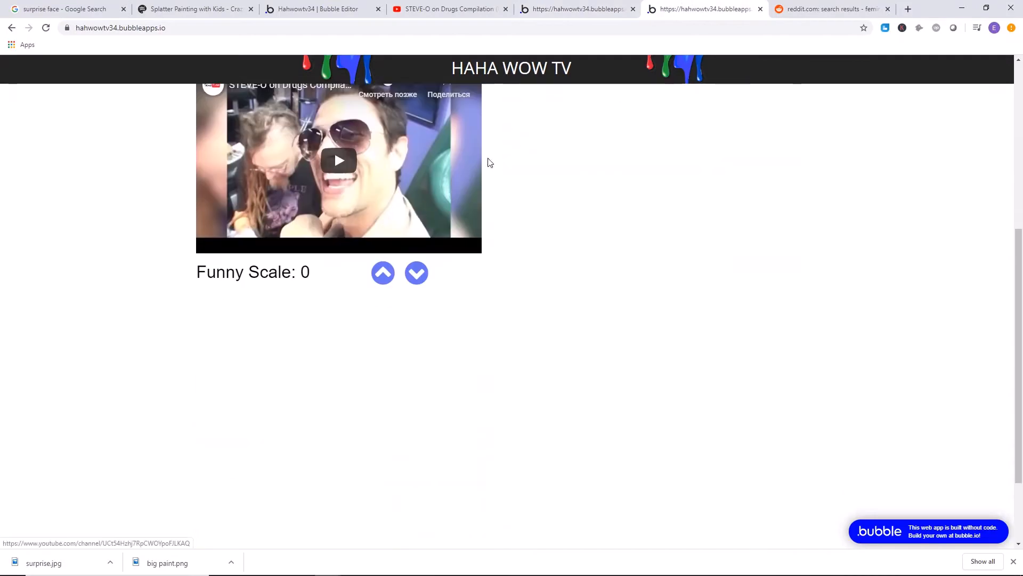
pyautogui.scroll(4, 317, 259)
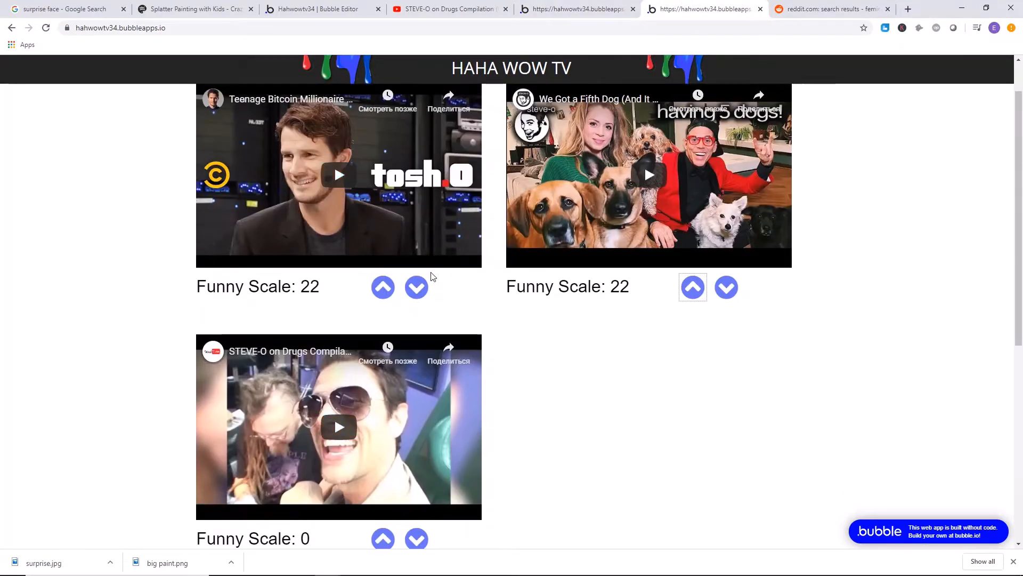
pyautogui.click(586, 8)
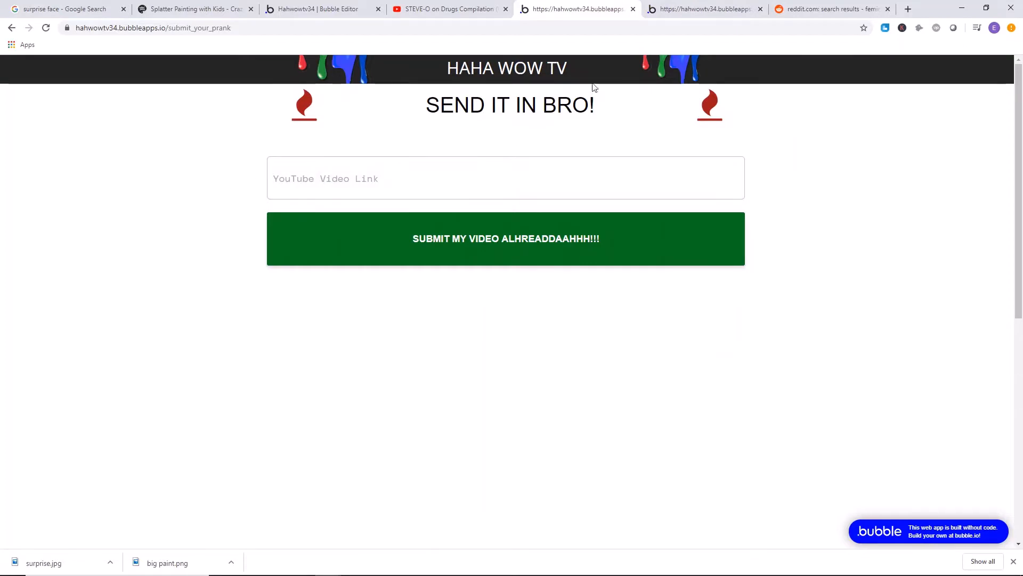
pyautogui.moveTo(410, 74); pyautogui.dragTo(605, 78)
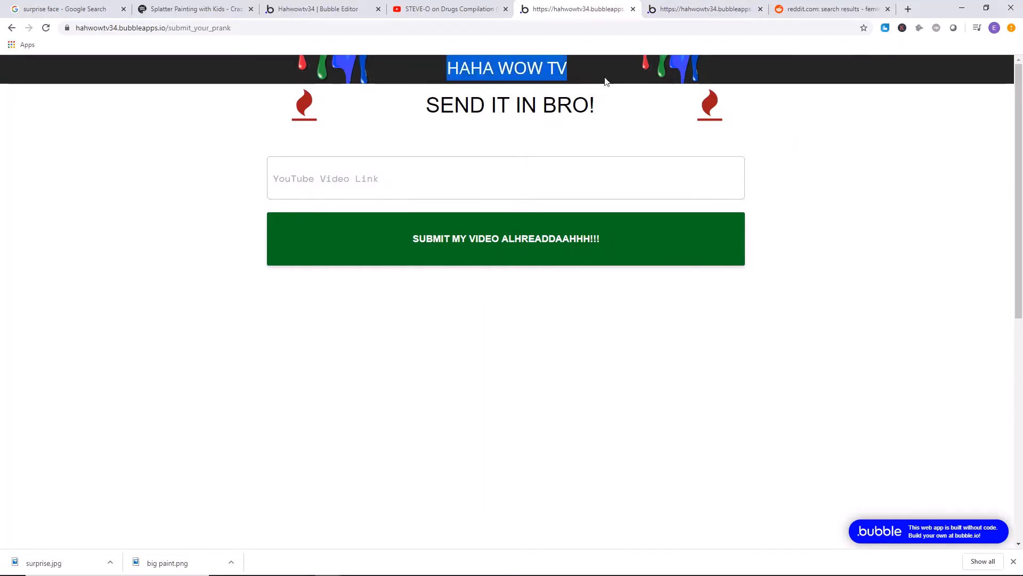
pyautogui.click(631, 97)
pyautogui.click(706, 9)
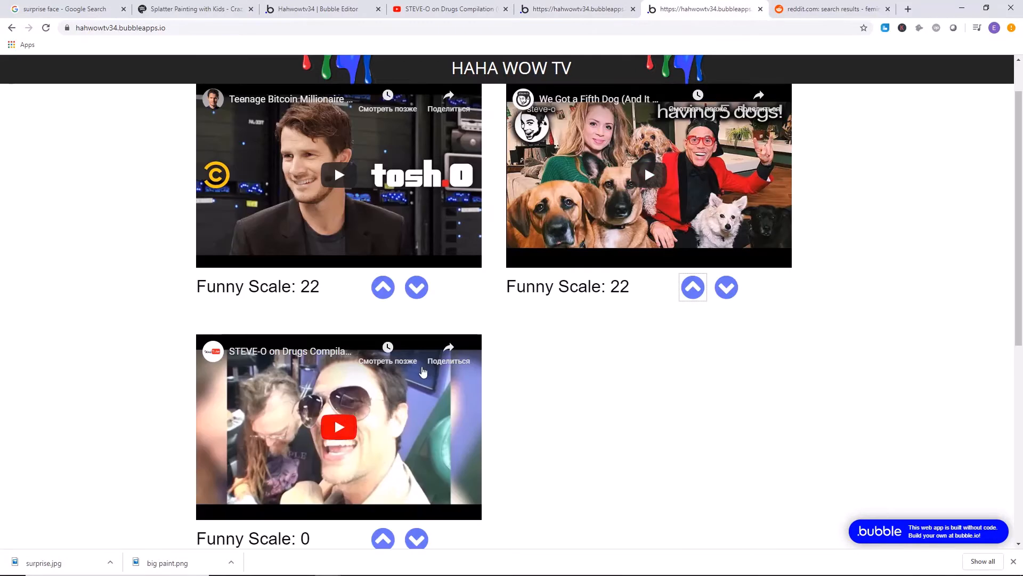
pyautogui.scroll(1, 686, 366)
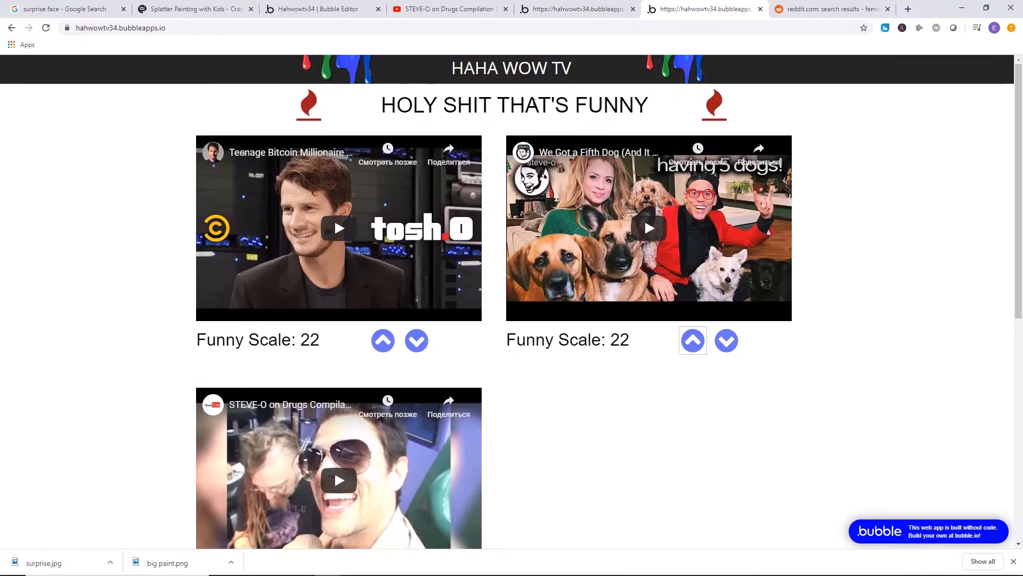
# Examine the feed page's heading and the layout of its embedded videos and vote controls.
pyautogui.moveTo(397, 106); pyautogui.dragTo(702, 117)
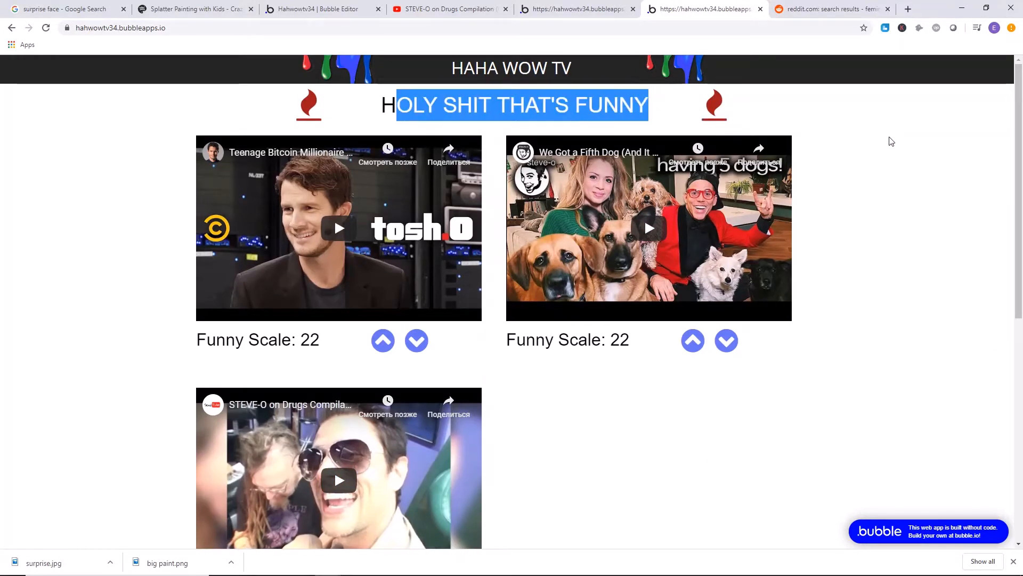
pyautogui.click(897, 216)
pyautogui.moveTo(373, 109); pyautogui.dragTo(701, 113)
pyautogui.click(886, 142)
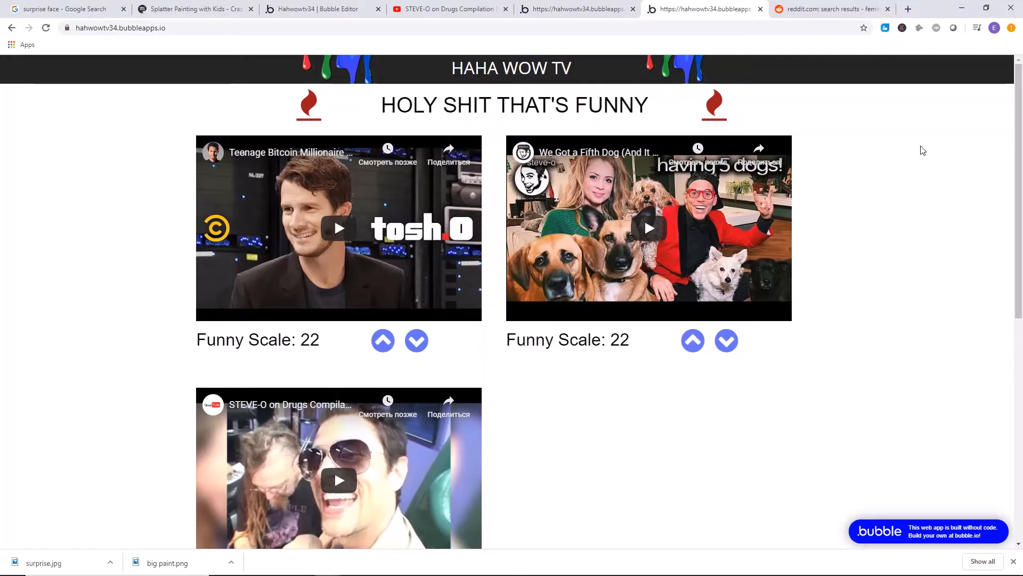
pyautogui.moveTo(492, 105); pyautogui.dragTo(539, 104)
pyautogui.click(629, 98)
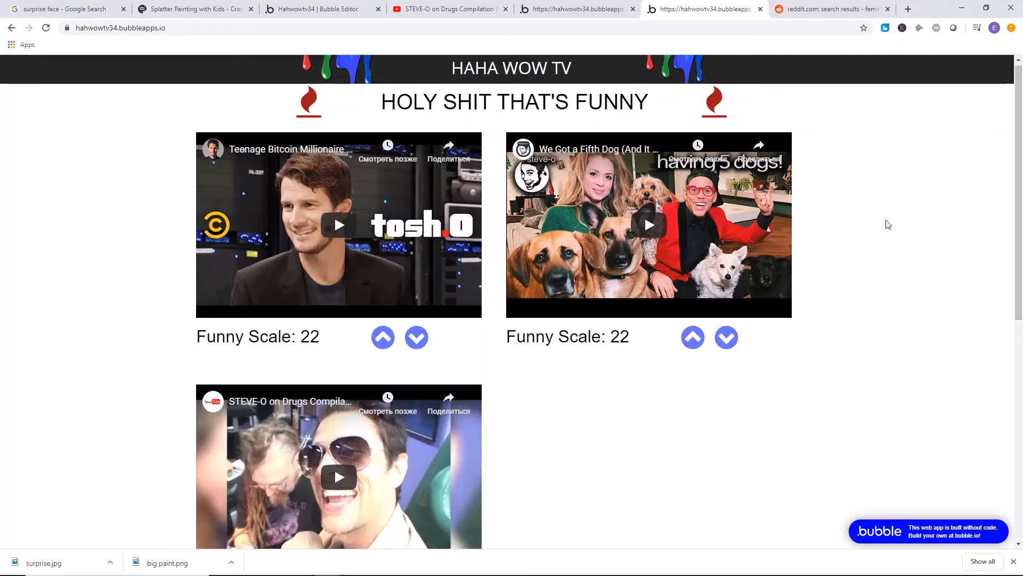
pyautogui.scroll(-8, 579, 239)
pyautogui.scroll(8, 580, 240)
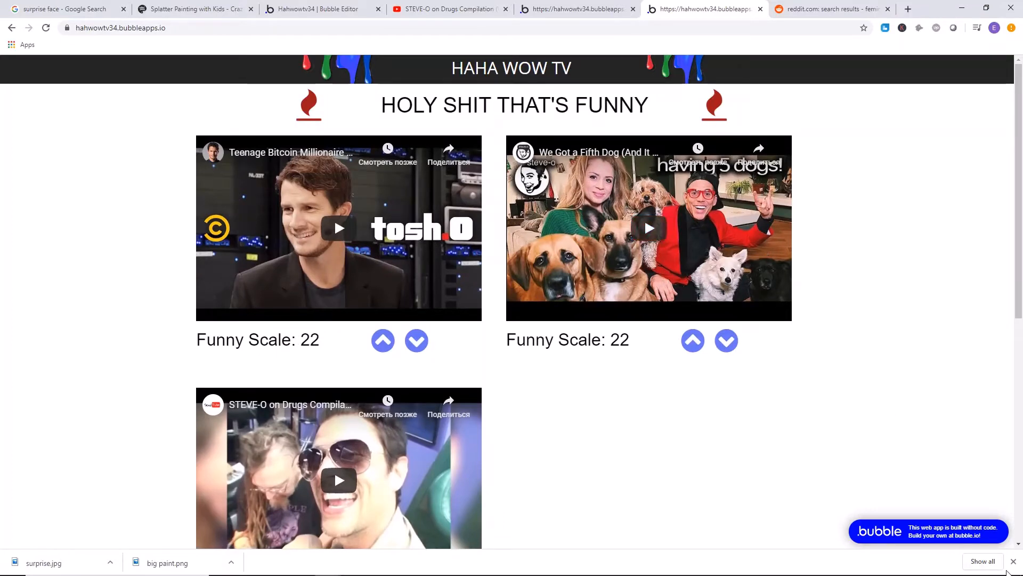
# Close the browser's downloads bar and look through the whole video feed.
pyautogui.click(1014, 563)
pyautogui.scroll(-4, 801, 327)
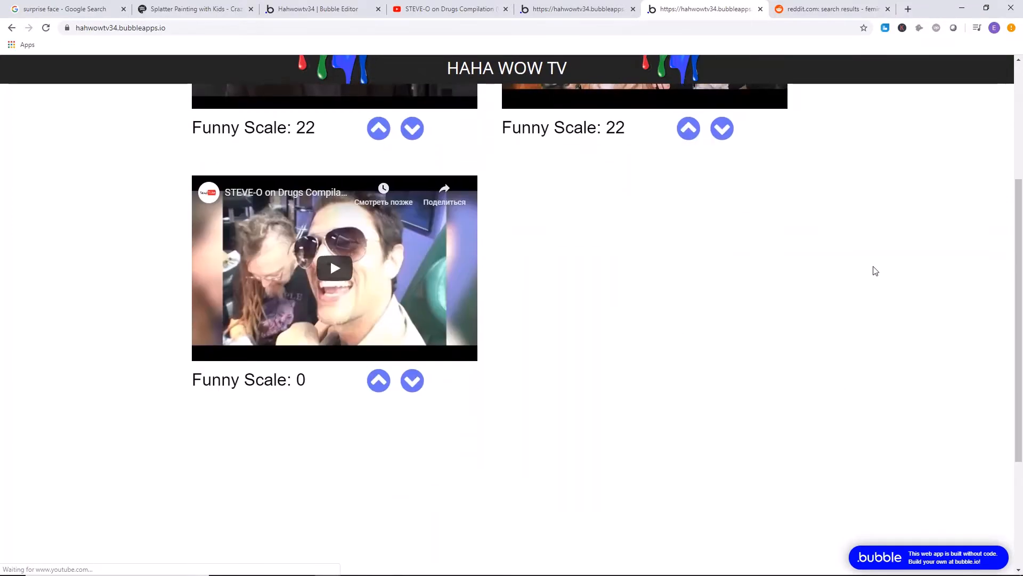
pyautogui.scroll(4, 872, 269)
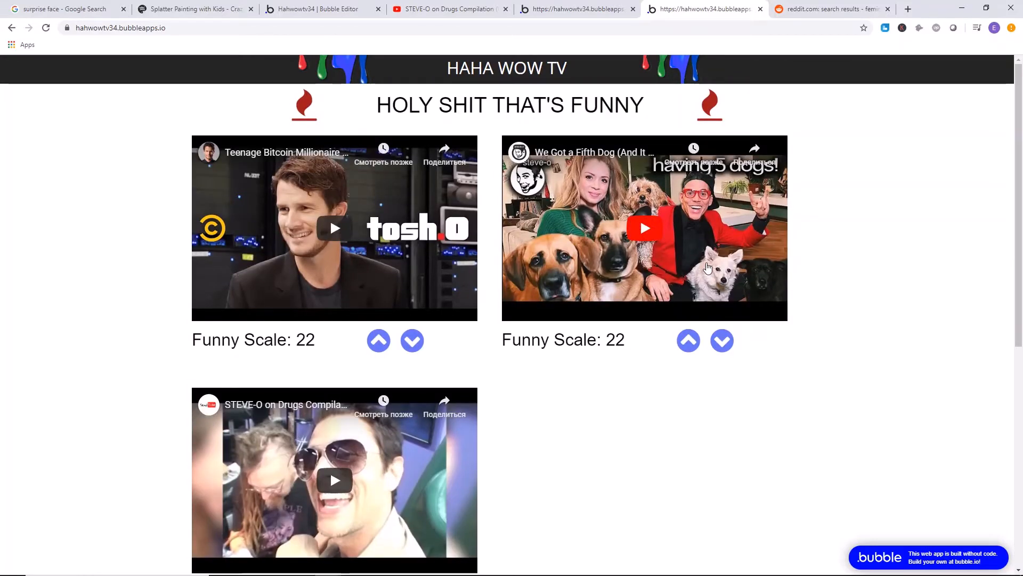
pyautogui.scroll(-1, 707, 267)
pyautogui.scroll(1, 745, 293)
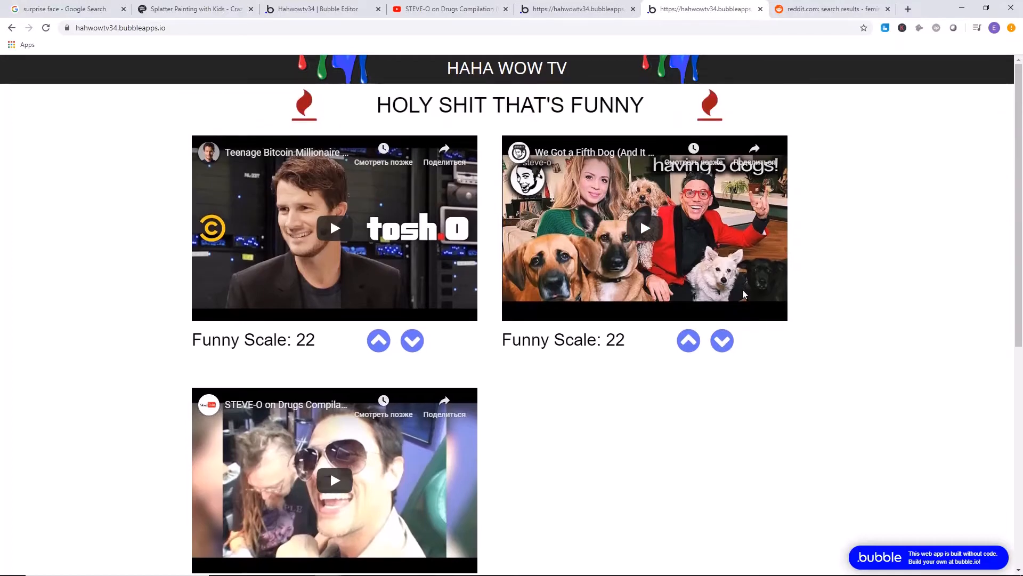
pyautogui.scroll(-4, 560, 421)
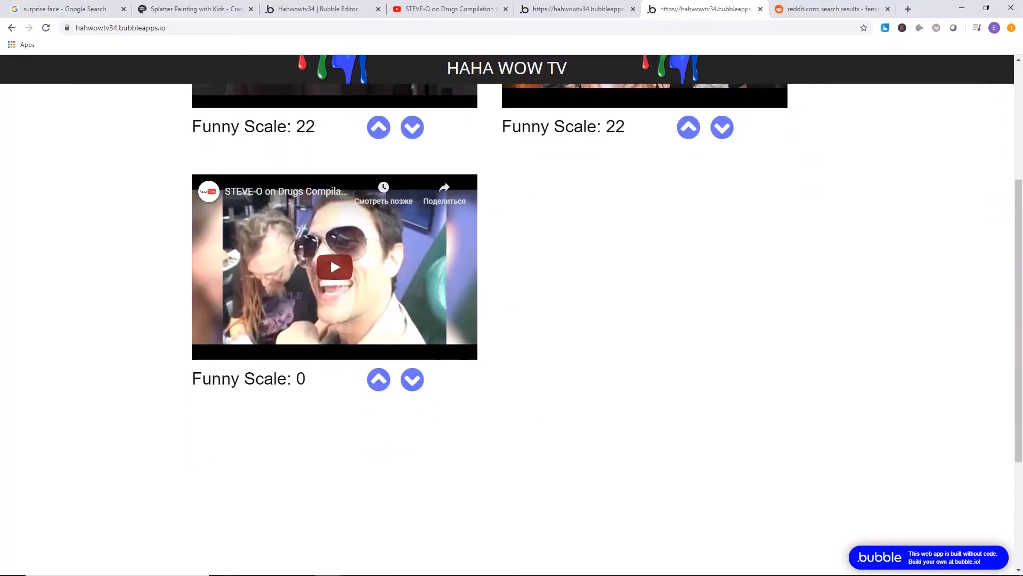
pyautogui.click(354, 571)
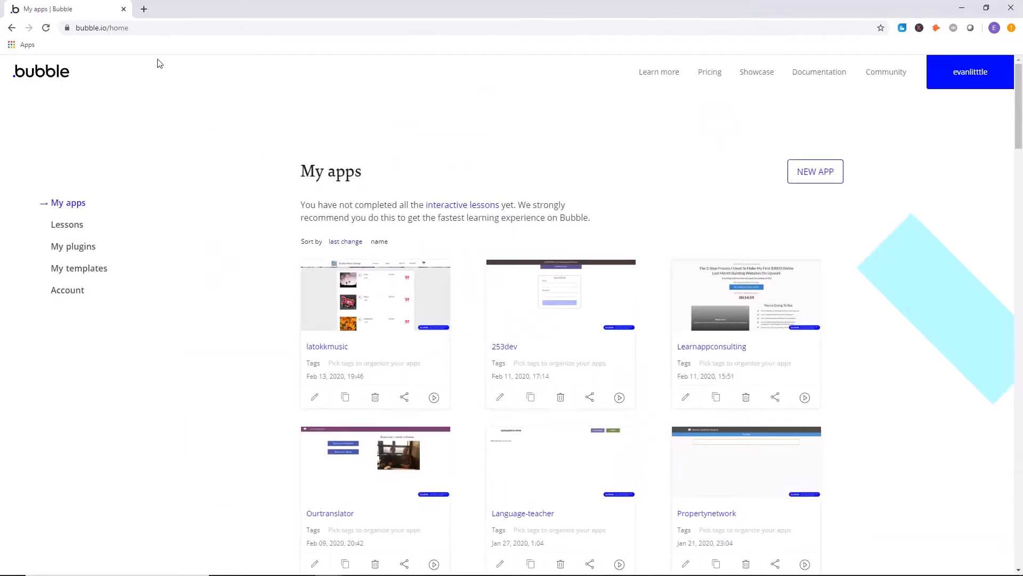
pyautogui.click(162, 30)
pyautogui.click(177, 100)
# Start a new app from the Bubble My apps page and name it hahwowtv34.
pyautogui.click(806, 175)
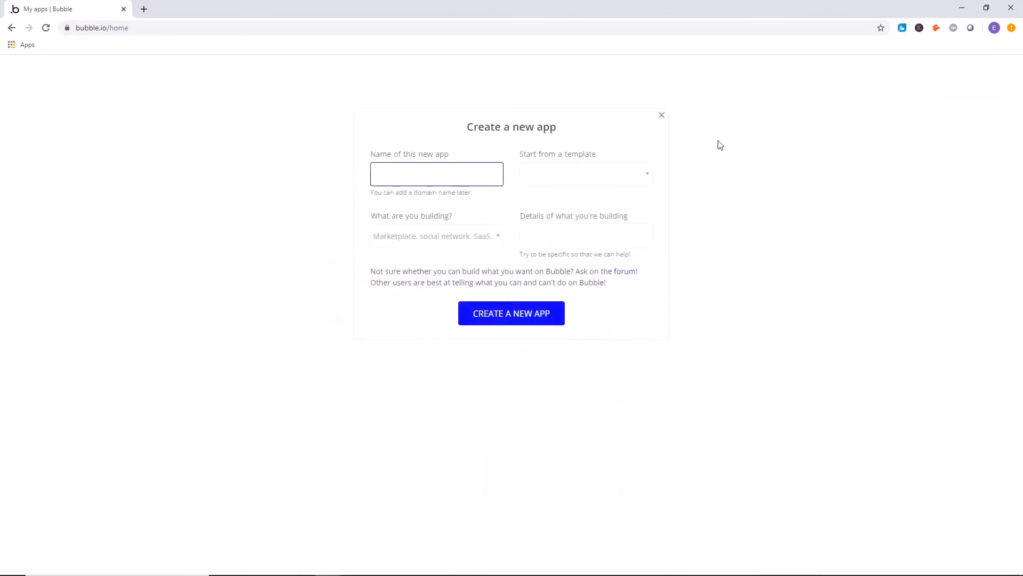
pyautogui.click(665, 118)
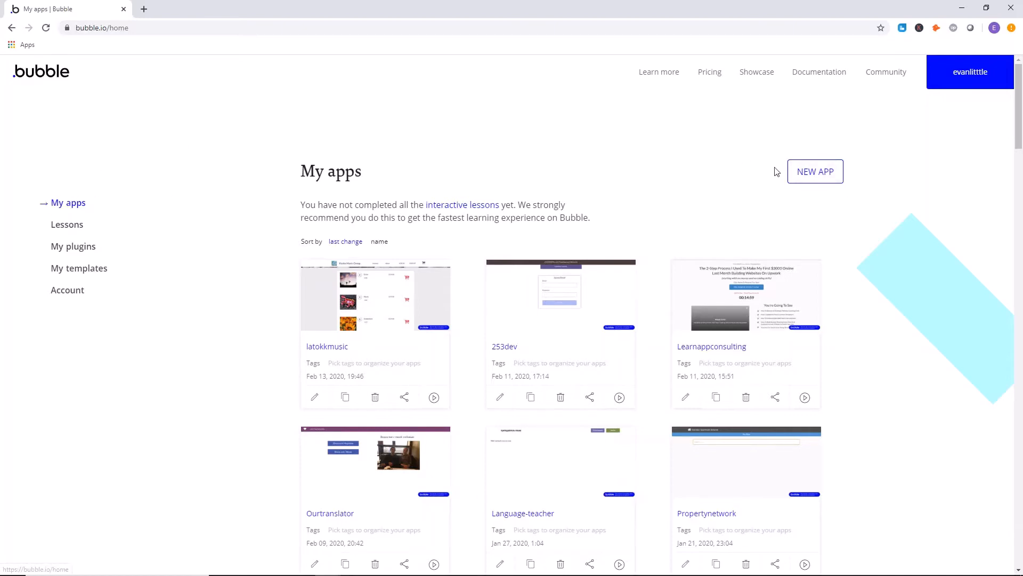
pyautogui.click(797, 171)
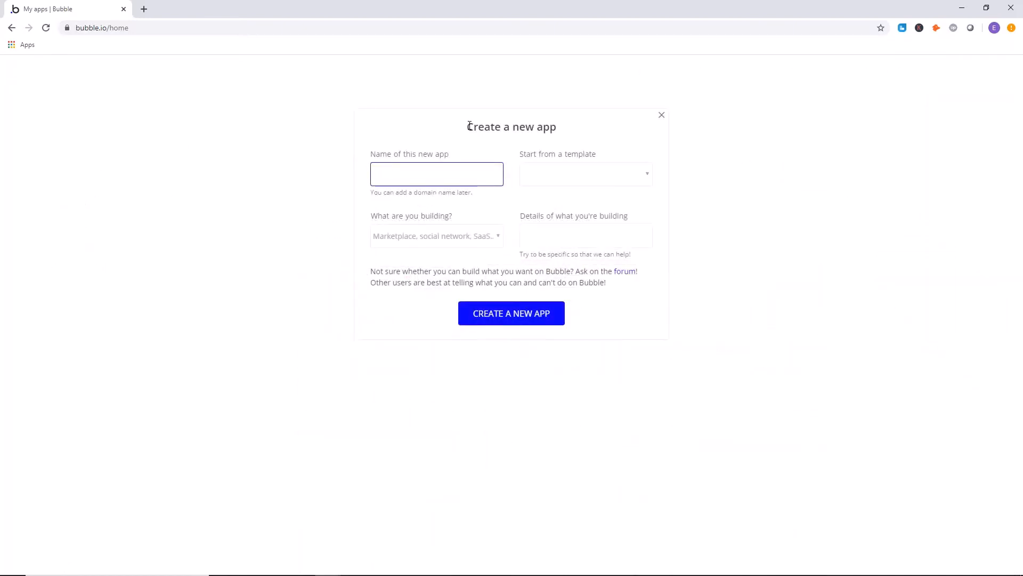
pyautogui.write('hahwowtv34')
pyautogui.moveTo(450, 174); pyautogui.dragTo(376, 174)
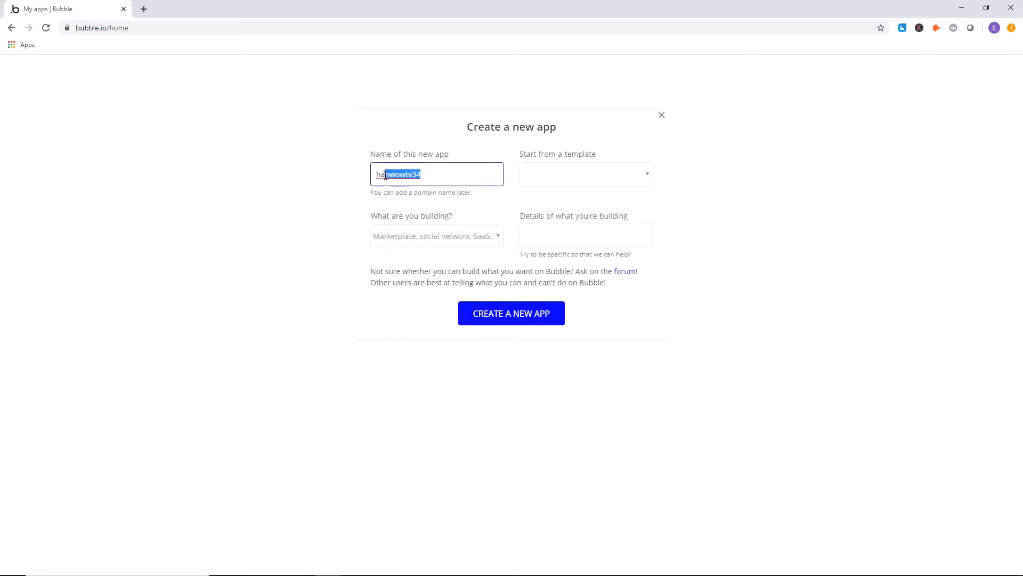
pyautogui.click(472, 143)
# Set the new app's type to Directory & Listings and its details to "content curation site".
pyautogui.click(555, 179)
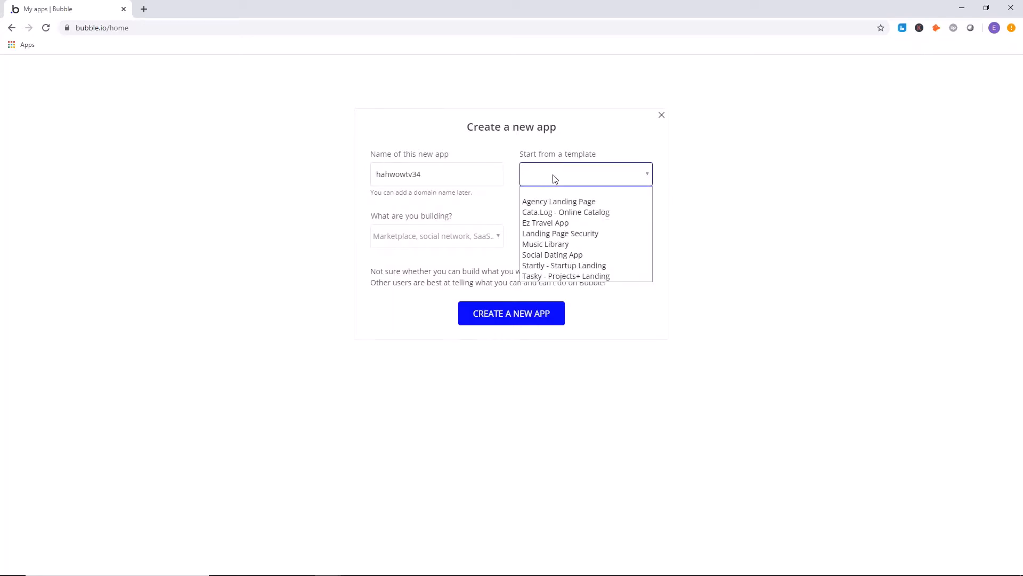
pyautogui.click(483, 148)
pyautogui.click(455, 236)
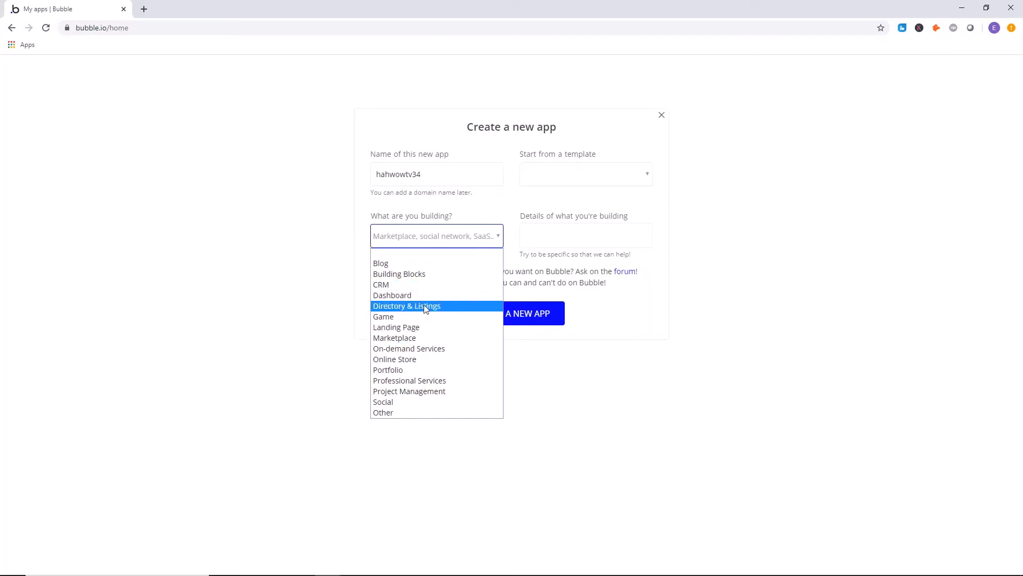
pyautogui.click(440, 302)
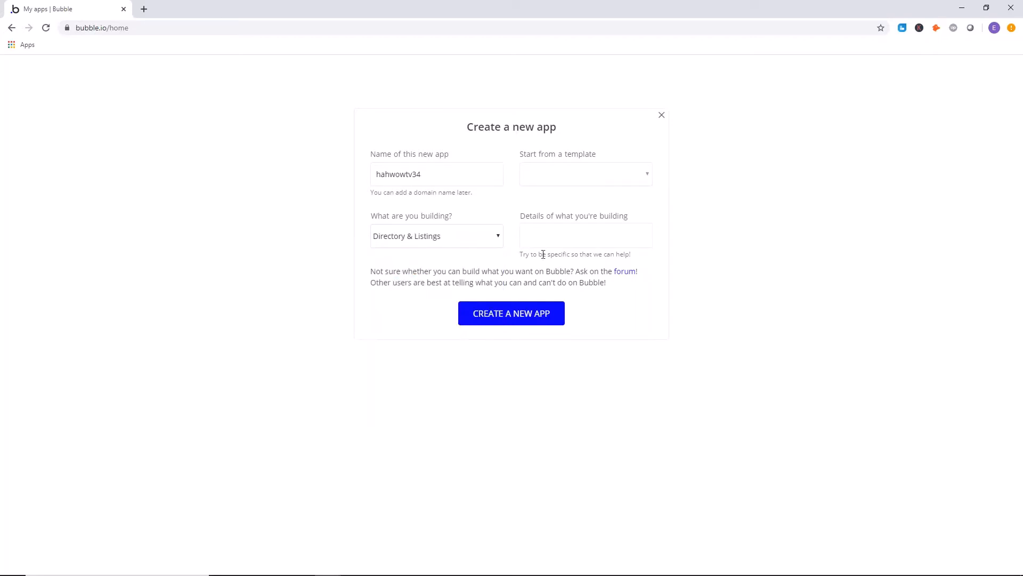
pyautogui.click(592, 232)
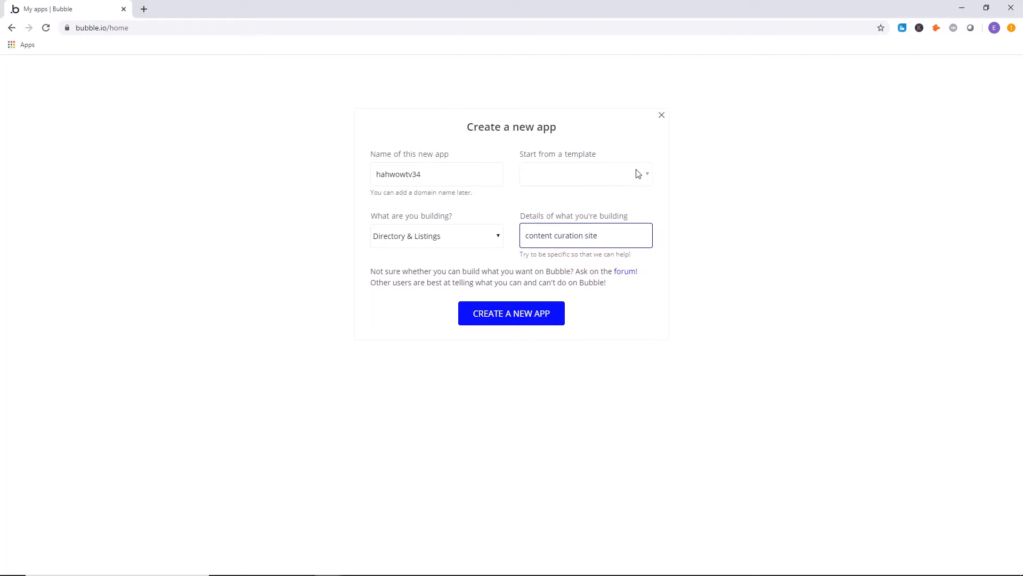
# Create the new app with the template choice left empty.
pyautogui.click(567, 184)
pyautogui.moveTo(549, 154); pyautogui.dragTo(540, 234)
pyautogui.click(501, 189)
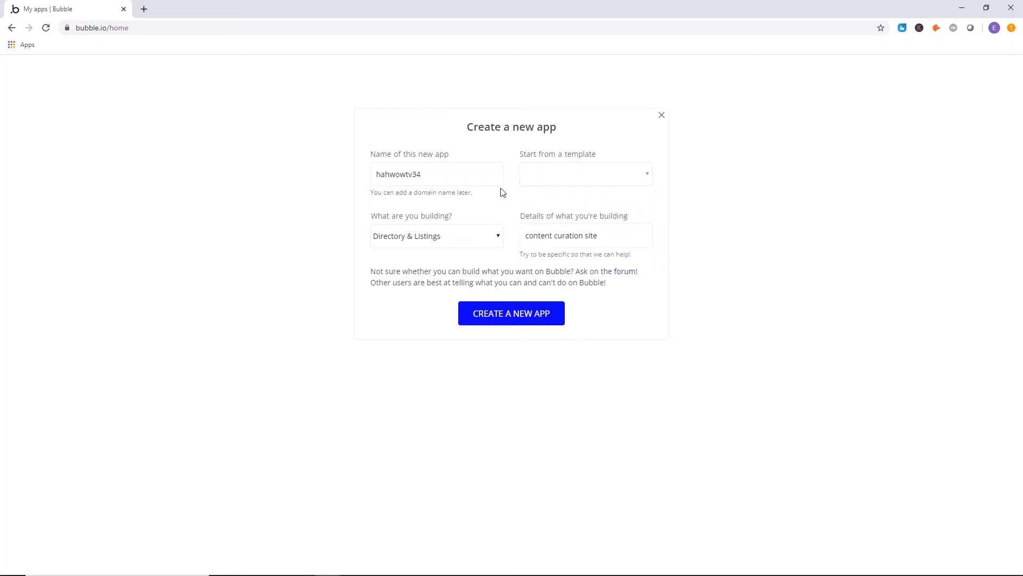
pyautogui.click(525, 316)
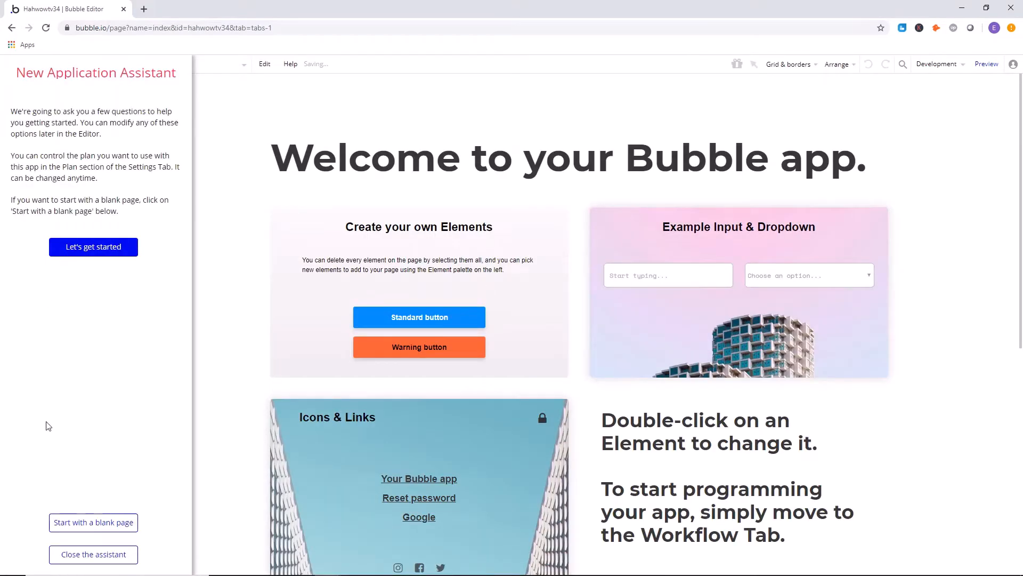
# Start the app with a blank page and close the New Application Assistant.
pyautogui.click(104, 522)
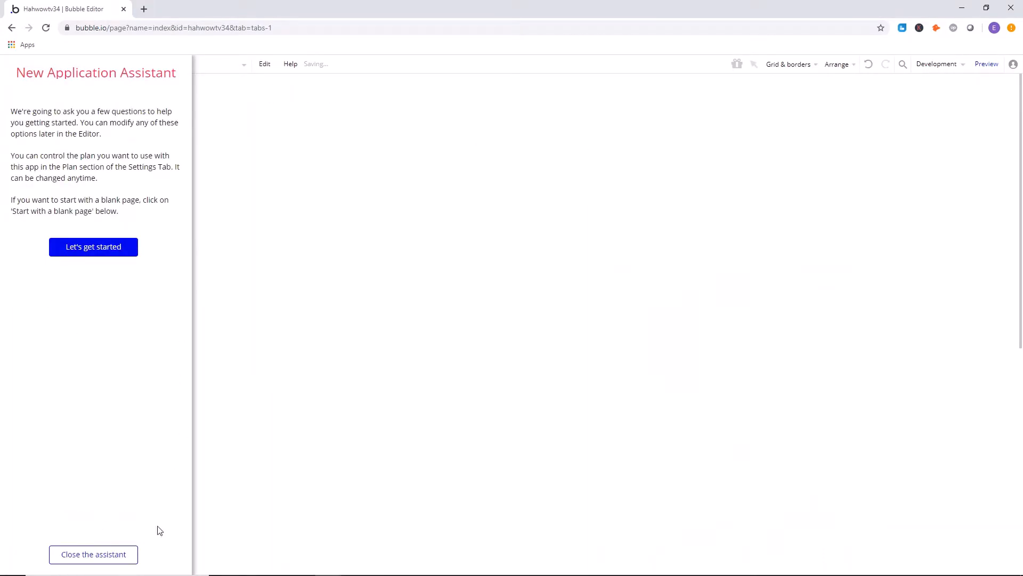
pyautogui.click(80, 556)
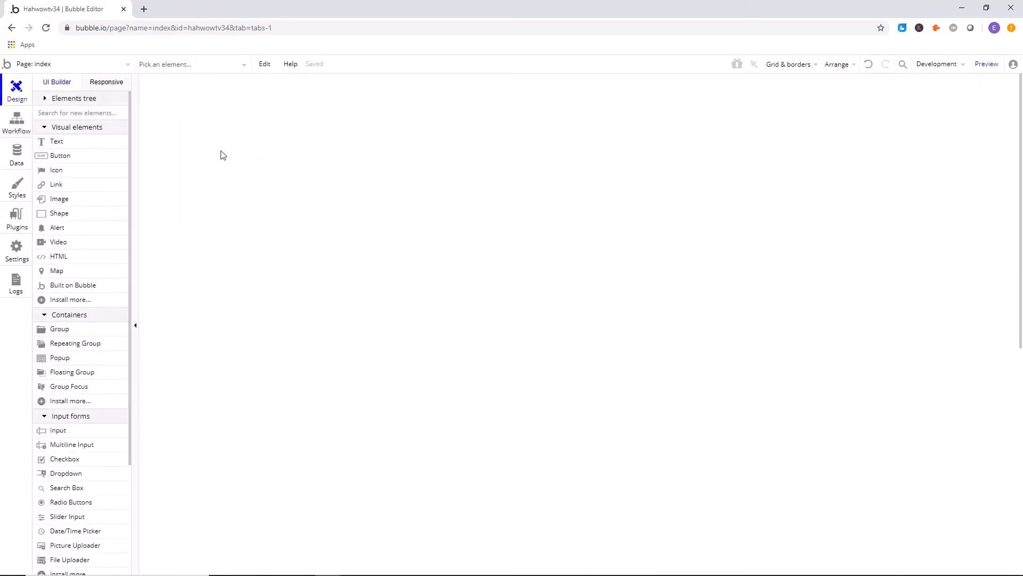
# Clear the index page's default title and SEO description, then close the page's properties.
pyautogui.doubleClick(331, 162)
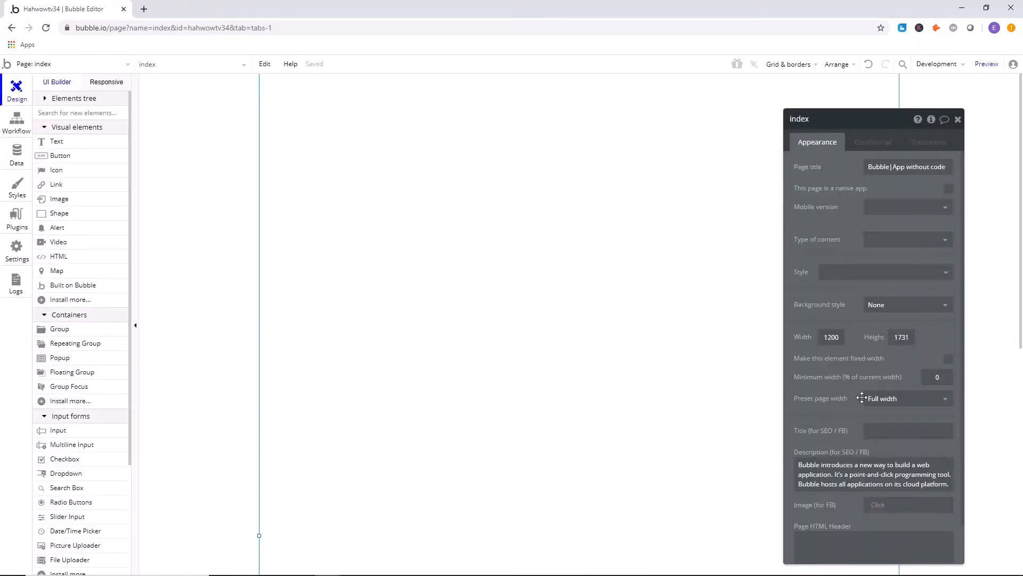
pyautogui.click(871, 470)
pyautogui.click(860, 483)
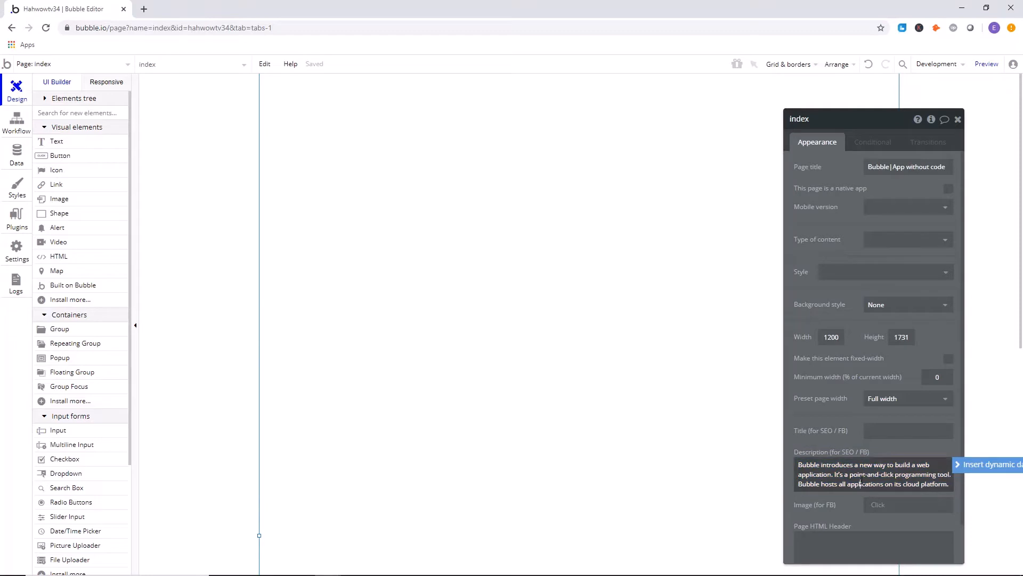
pyautogui.tripleClick(859, 483)
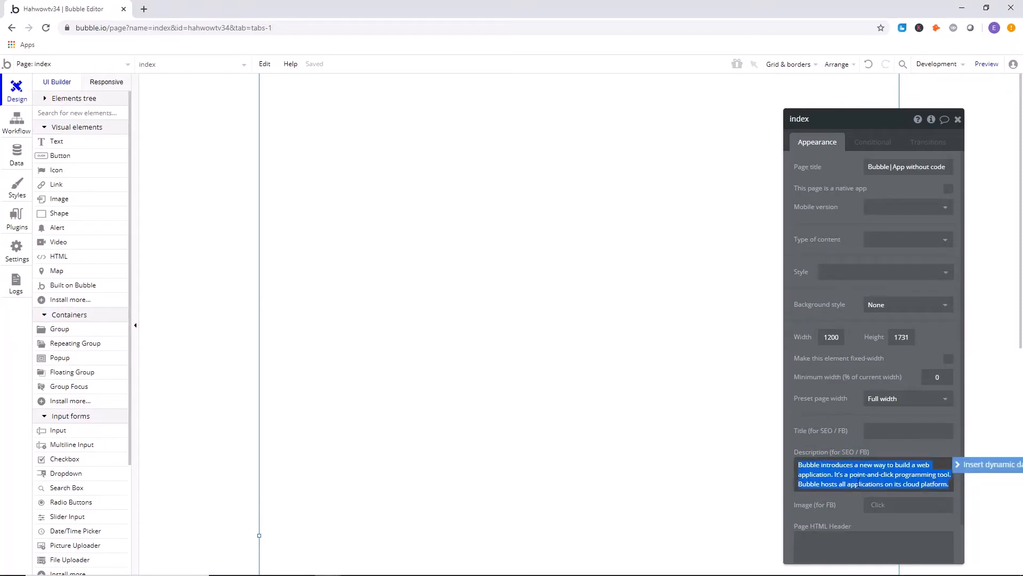
pyautogui.press('BackSpace')
pyautogui.moveTo(809, 378); pyautogui.dragTo(808, 368)
pyautogui.moveTo(807, 294); pyautogui.dragTo(610, 386)
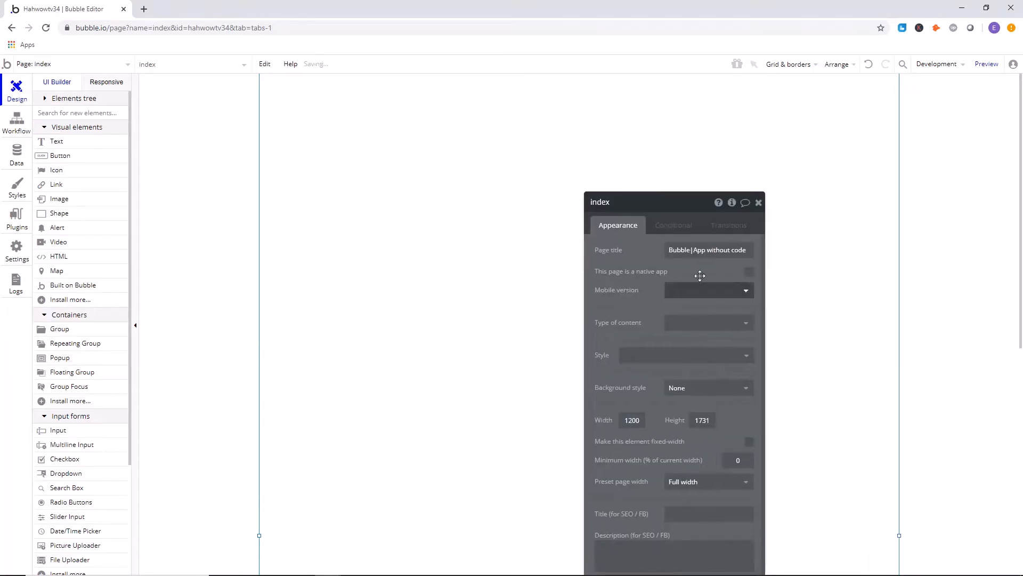
pyautogui.click(759, 203)
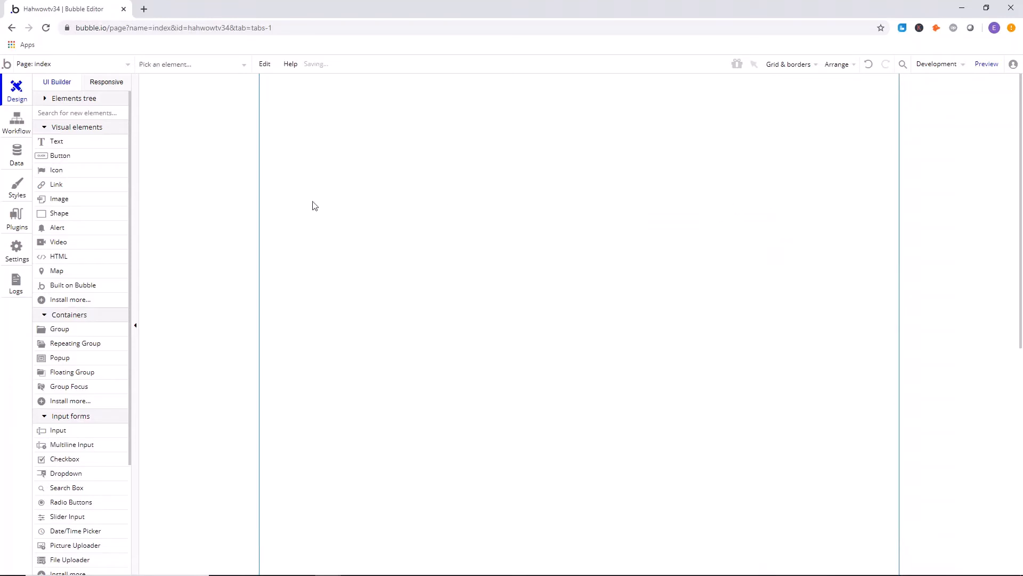
pyautogui.doubleClick(424, 159)
pyautogui.moveTo(642, 301); pyautogui.dragTo(518, 161)
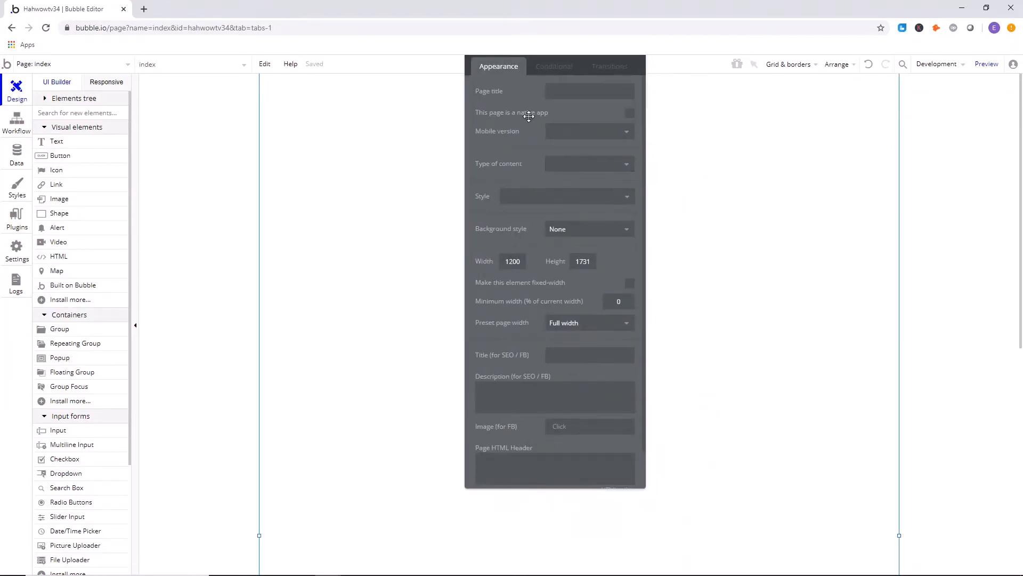
pyautogui.click(629, 140)
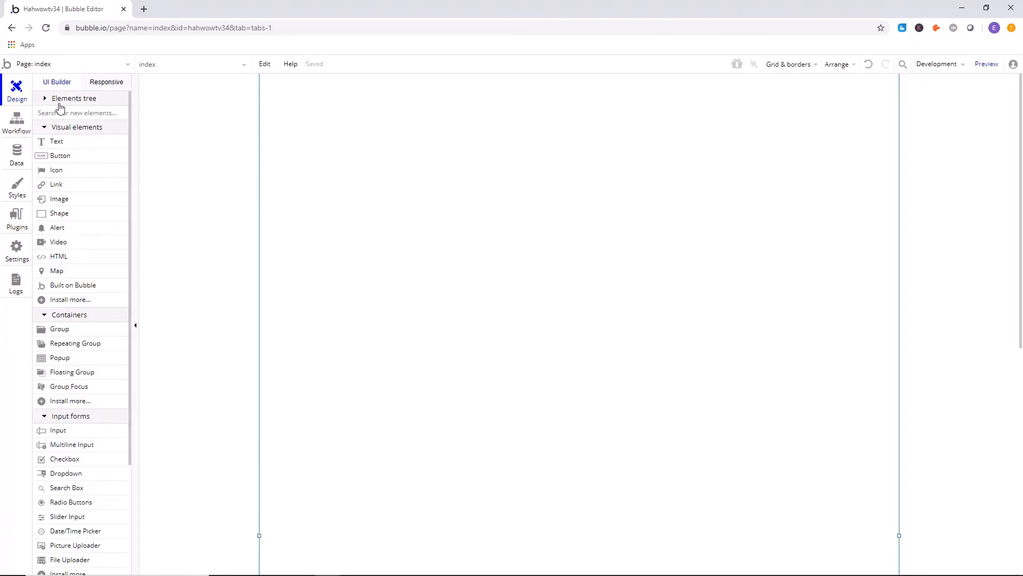
# Switch to the Header reusable element and delete its bubble logo link.
pyautogui.click(73, 68)
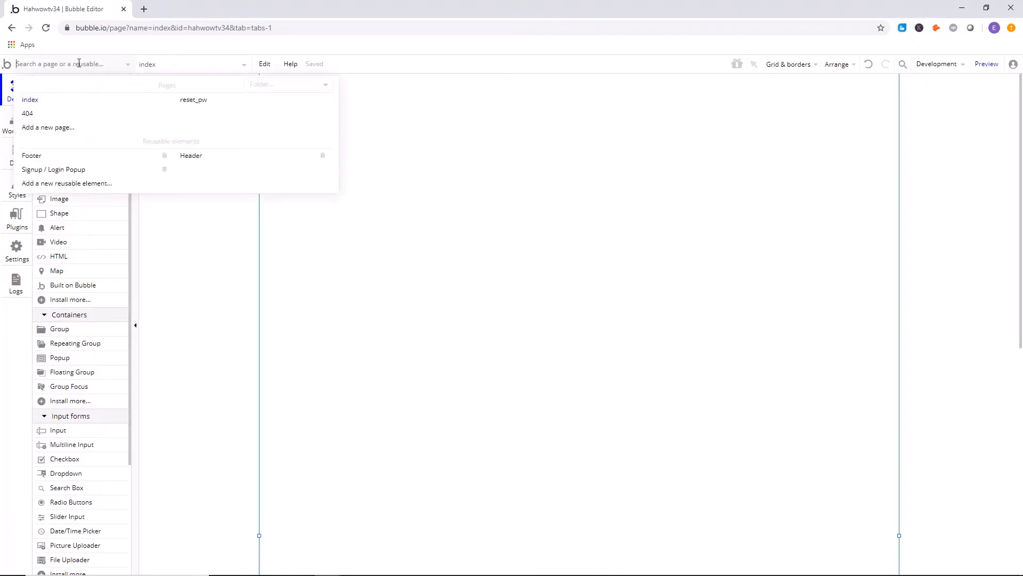
pyautogui.click(211, 161)
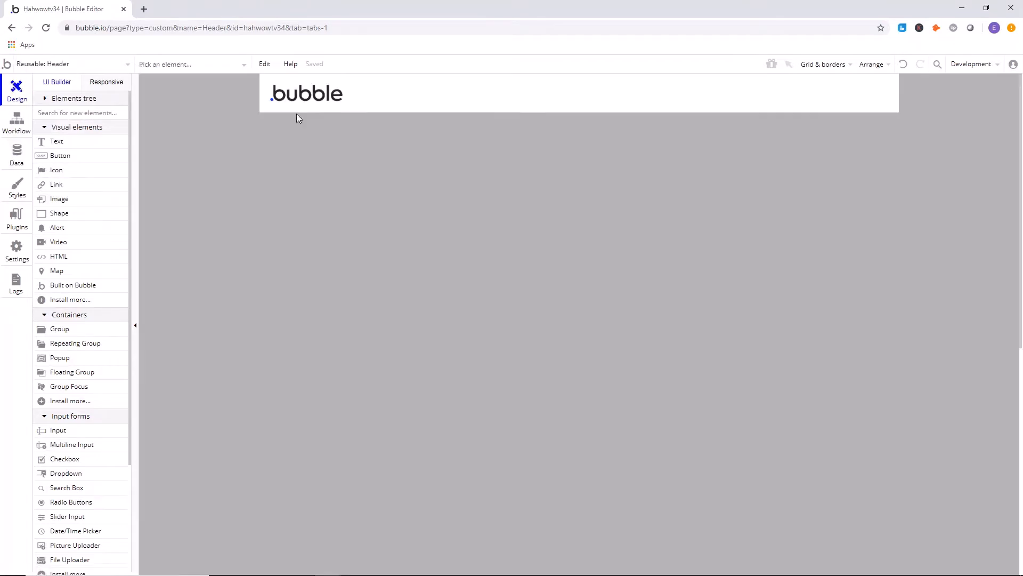
pyautogui.press('Delete')
pyautogui.click(314, 90)
pyautogui.press('Delete')
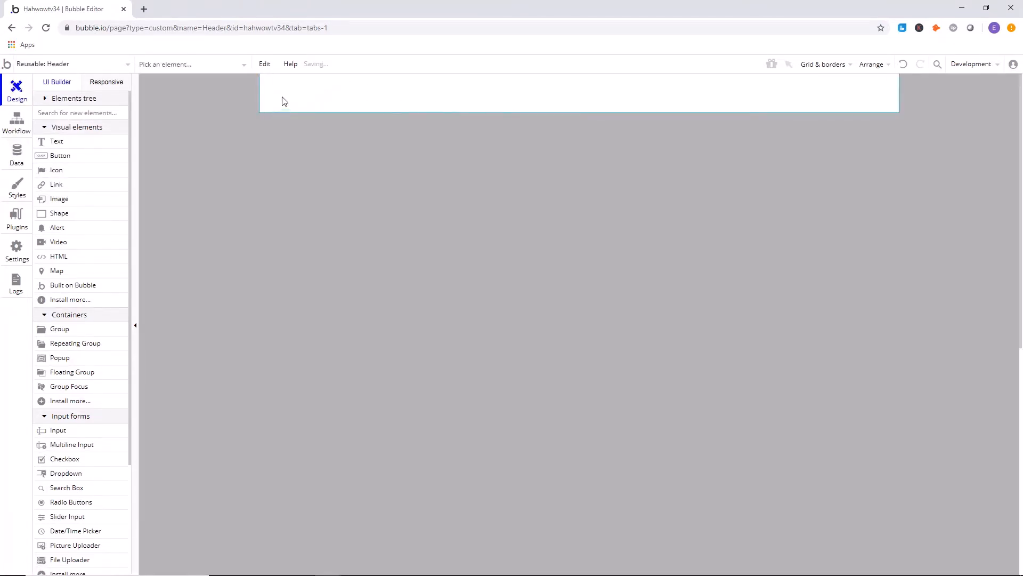
pyautogui.click(52, 99)
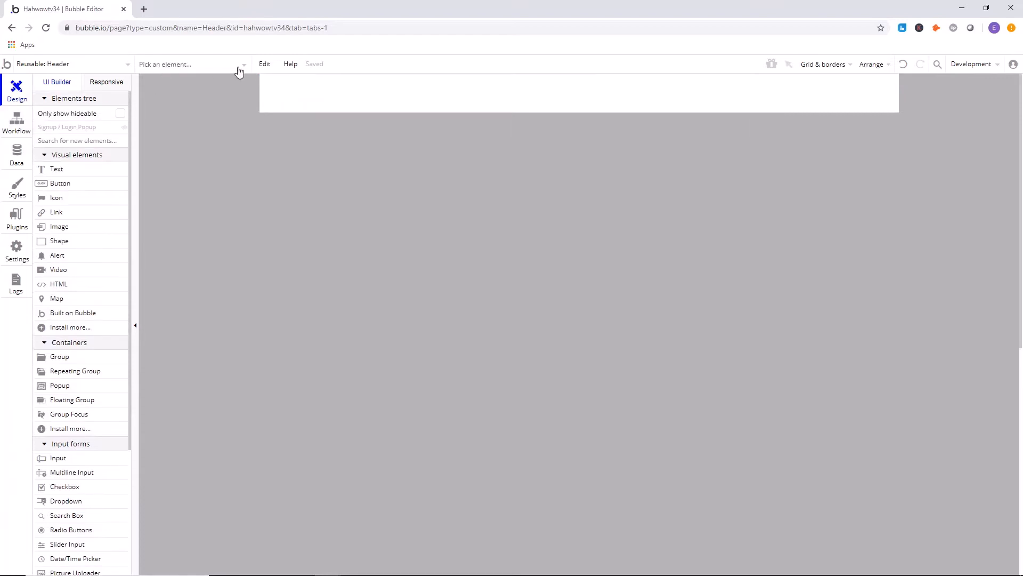
pyautogui.click(264, 64)
pyautogui.click(279, 89)
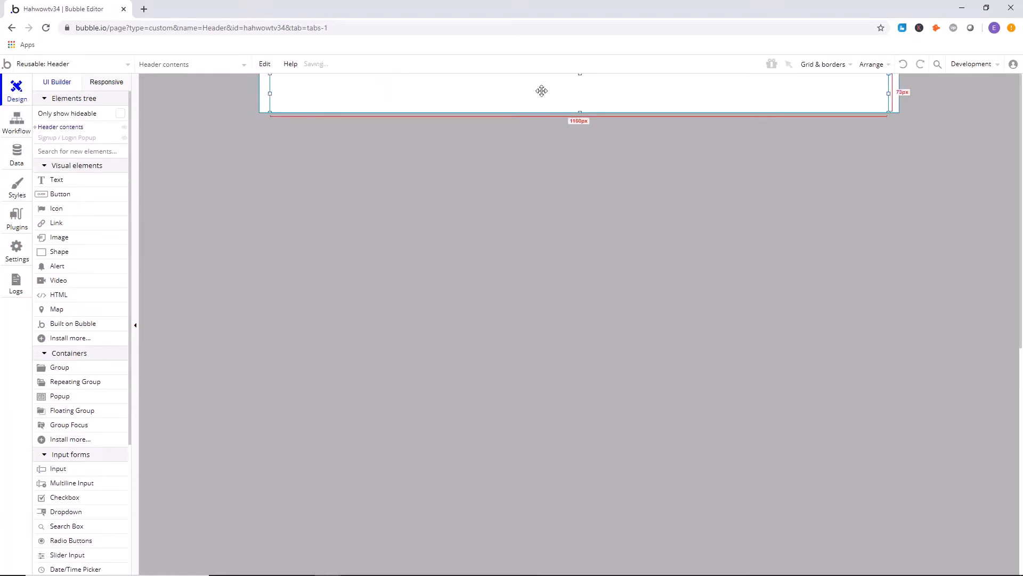
# Delete Group Logged In, Group Logged Out and the Signup / Login Popup from the Header reusable element.
pyautogui.click(36, 127)
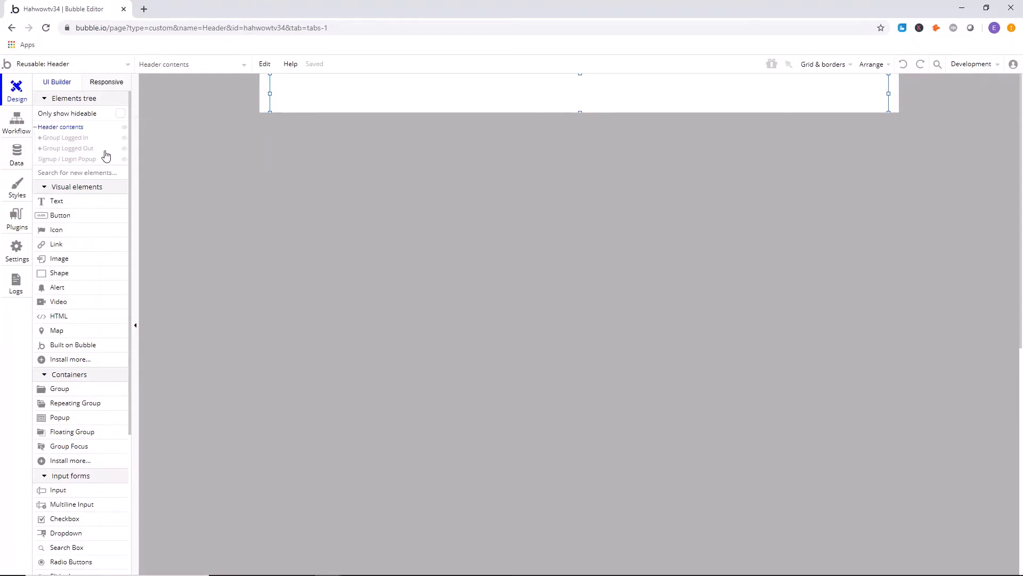
pyautogui.click(74, 139)
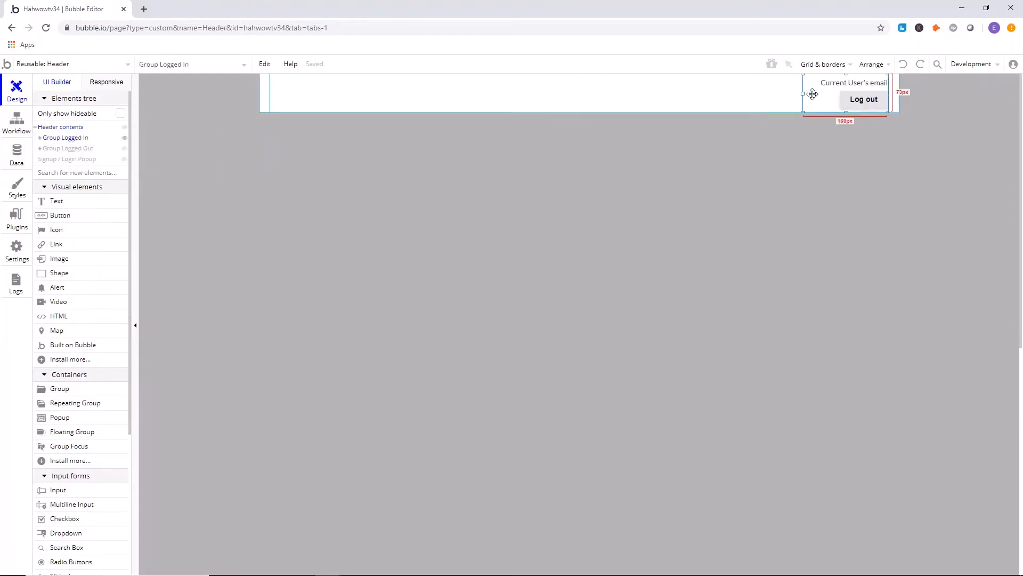
pyautogui.press('Delete')
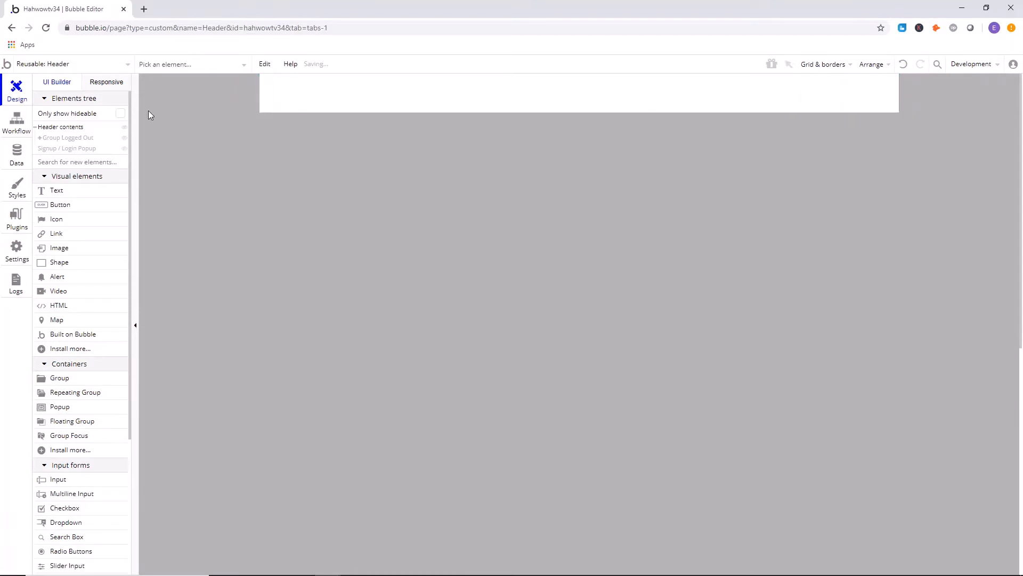
pyautogui.click(74, 138)
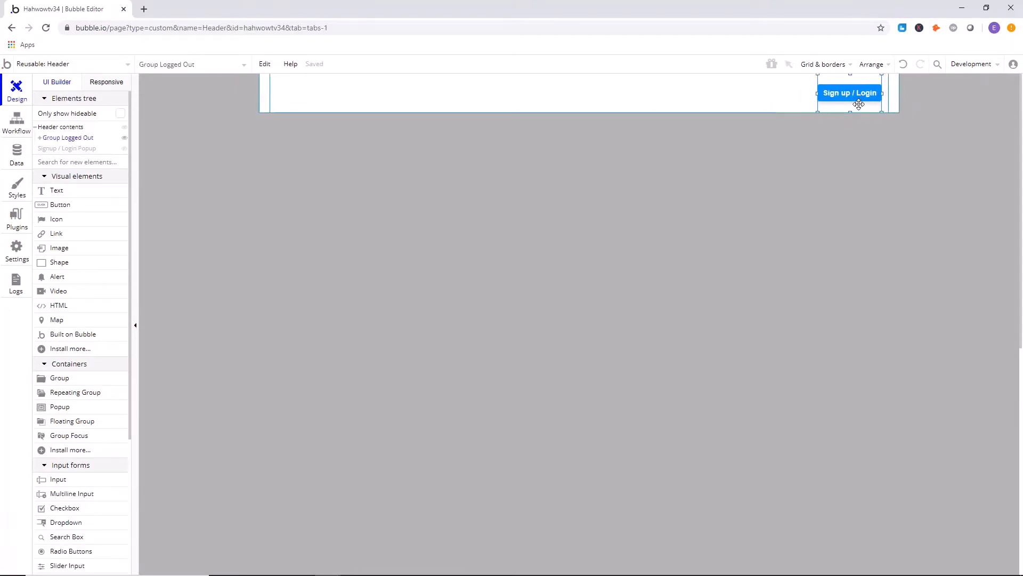
pyautogui.press('Delete')
pyautogui.click(74, 138)
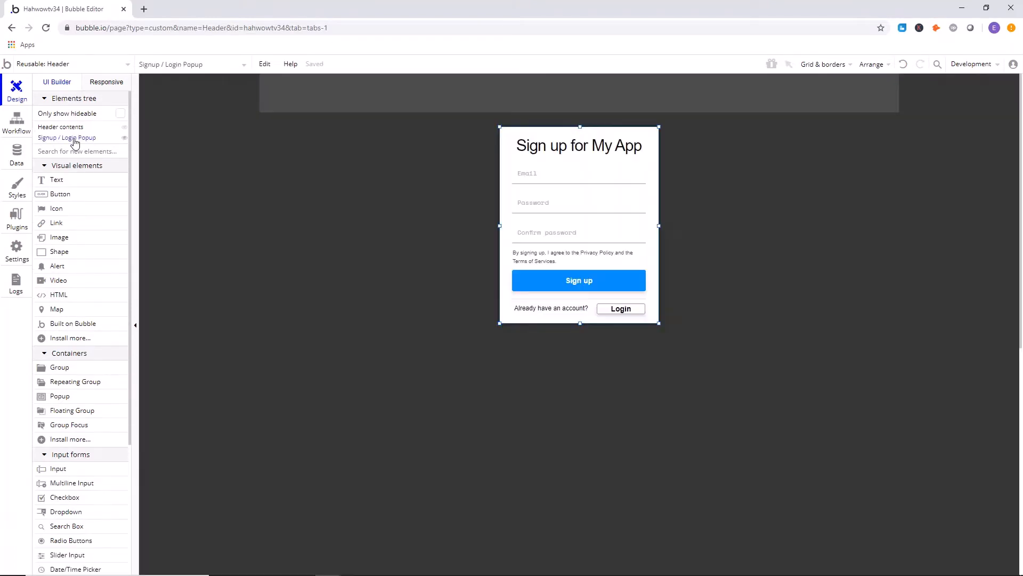
pyautogui.press('Delete')
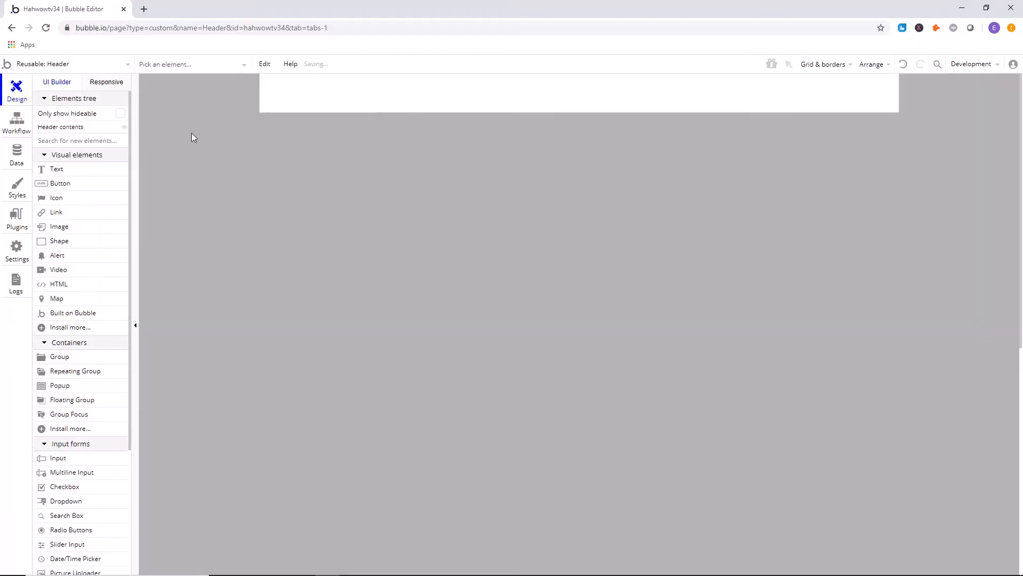
# Reduce the height of the Header contents group and the Header itself to about 54 px.
pyautogui.click(413, 94)
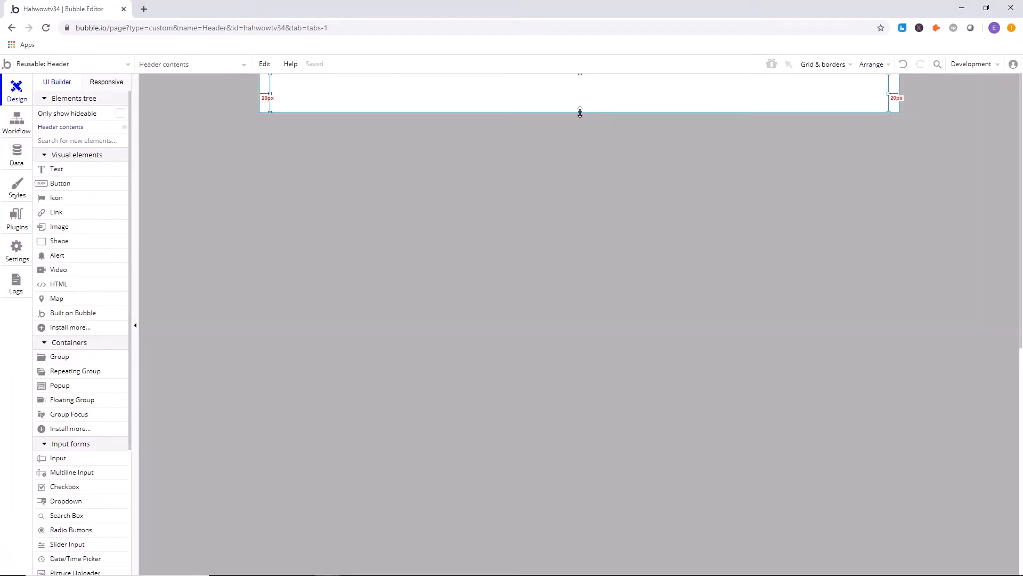
pyautogui.moveTo(580, 112); pyautogui.dragTo(581, 101)
pyautogui.click(576, 90)
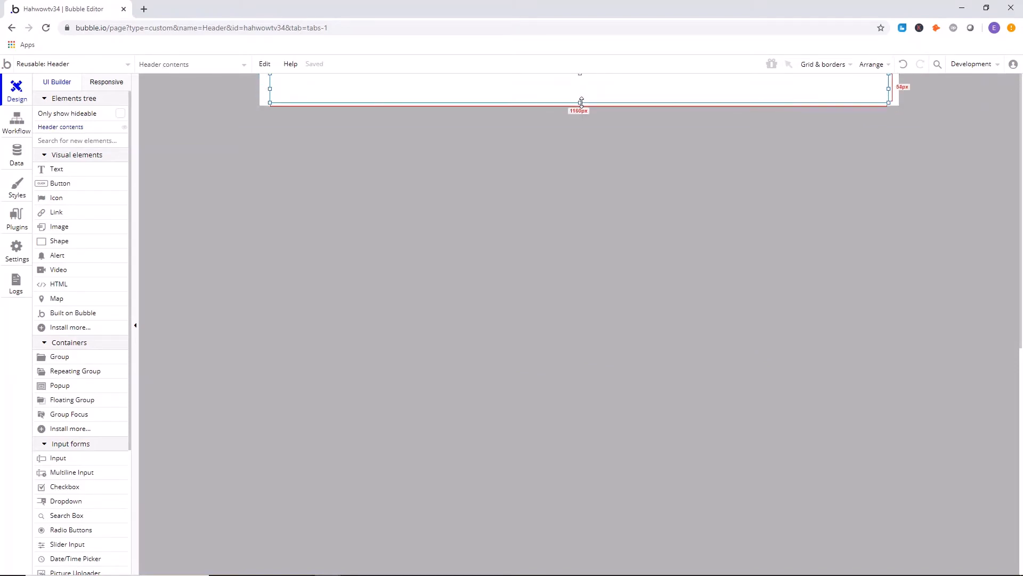
pyautogui.click(584, 106)
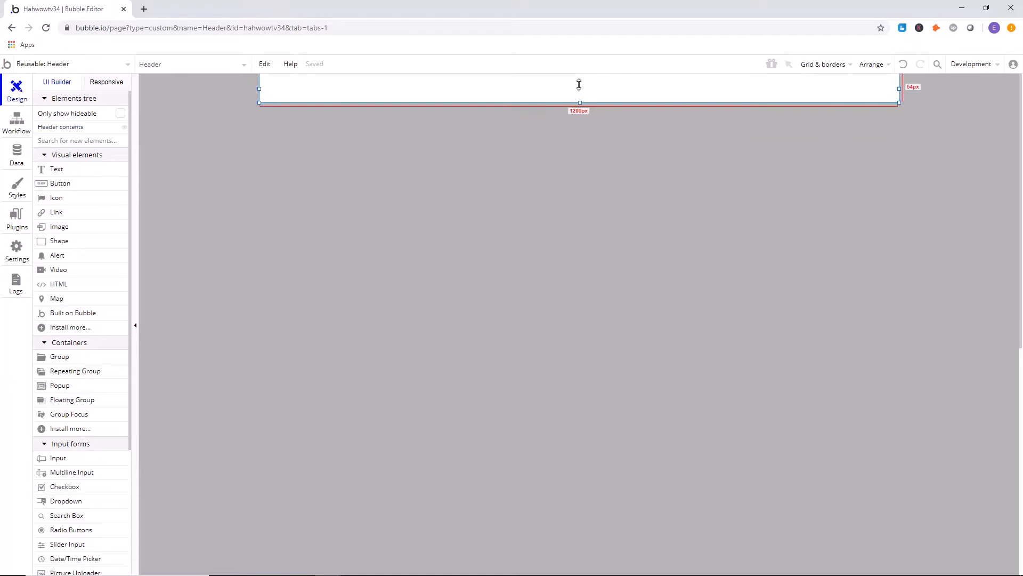
# Set the Header's flat background color to dark grey #3B3B3B and close its properties.
pyautogui.doubleClick(265, 100)
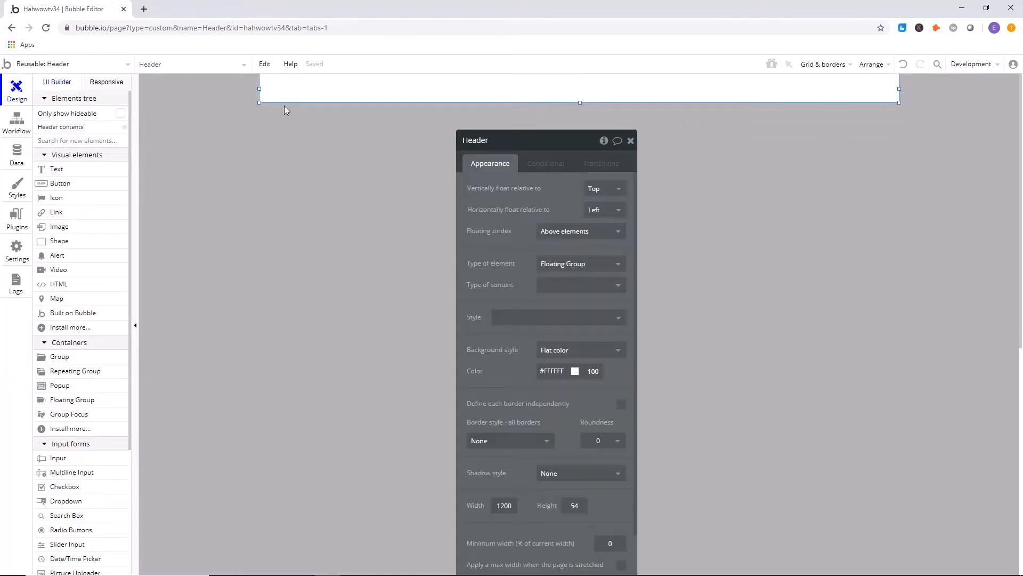
pyautogui.scroll(-2, 555, 309)
pyautogui.click(560, 309)
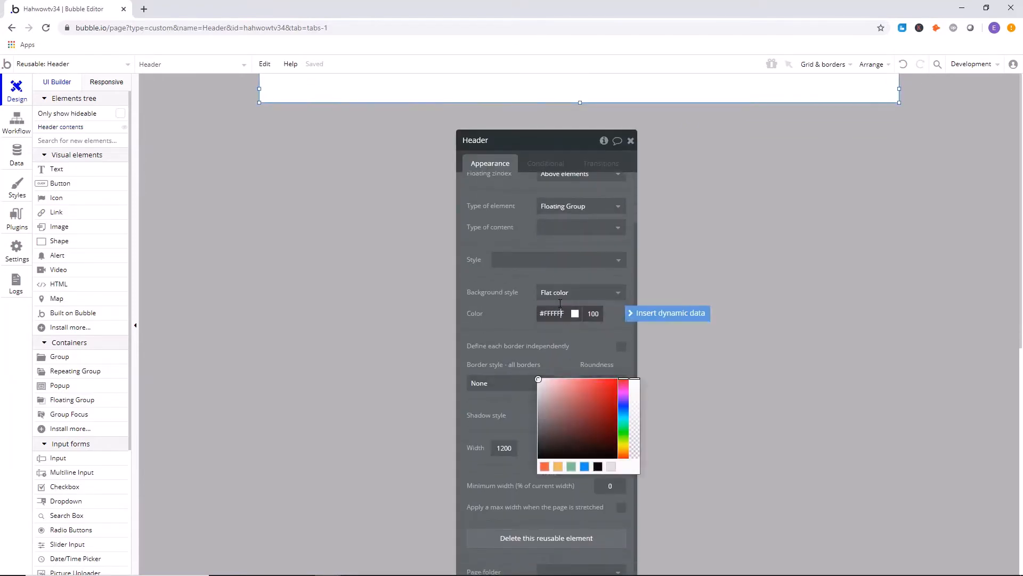
pyautogui.moveTo(541, 344); pyautogui.dragTo(534, 393)
pyautogui.moveTo(534, 395); pyautogui.dragTo(530, 386)
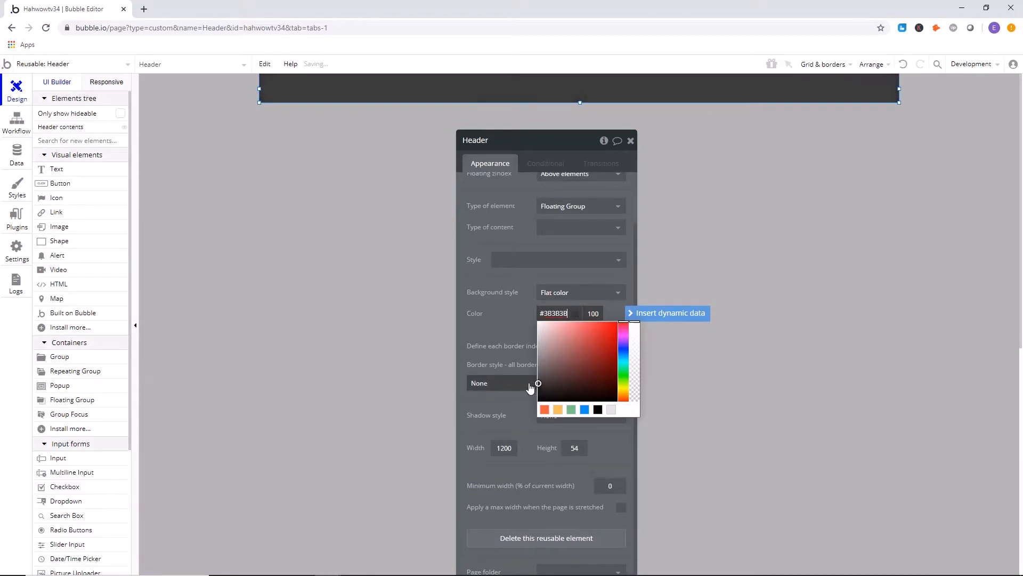
pyautogui.click(630, 142)
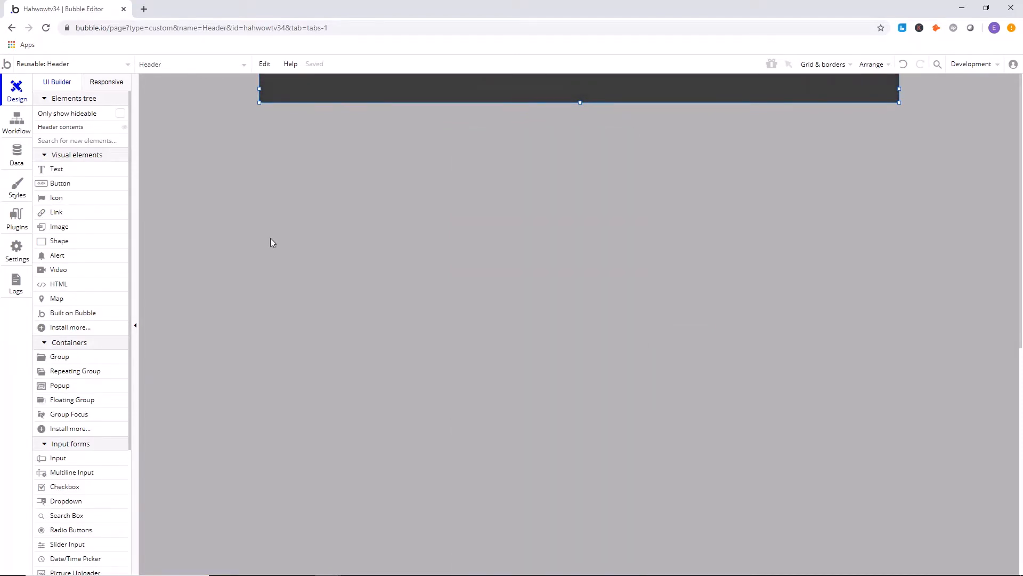
# Place a text element about 345 by 34 px in the middle of the header reading "HAHA WOW TV".
pyautogui.click(73, 173)
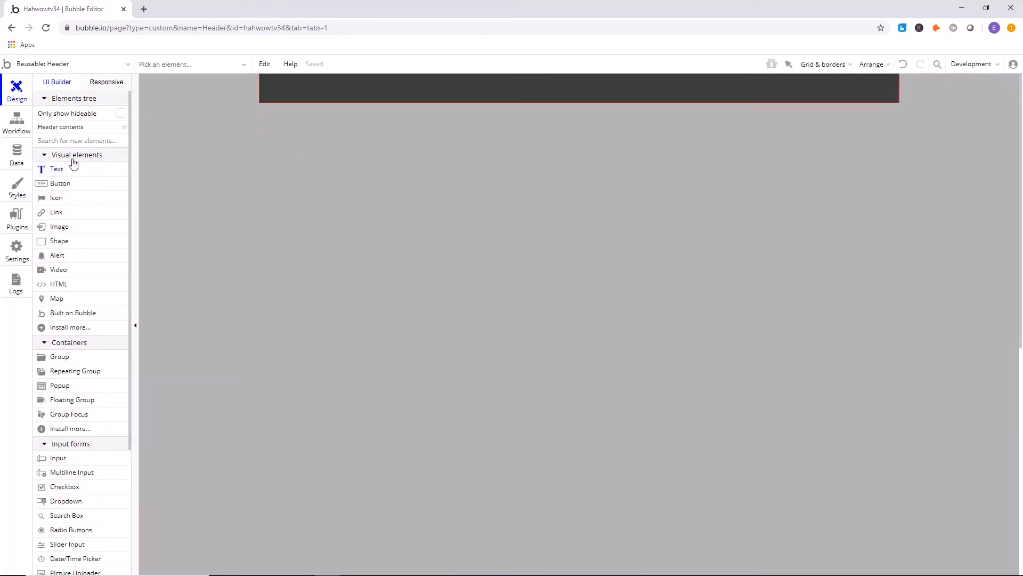
pyautogui.moveTo(593, 88); pyautogui.dragTo(644, 95)
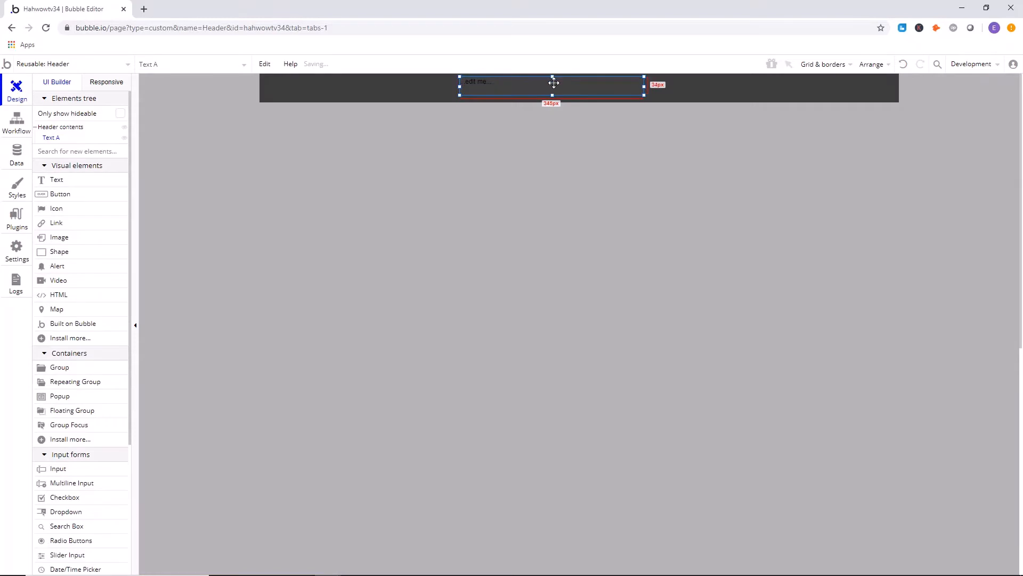
pyautogui.doubleClick(555, 83)
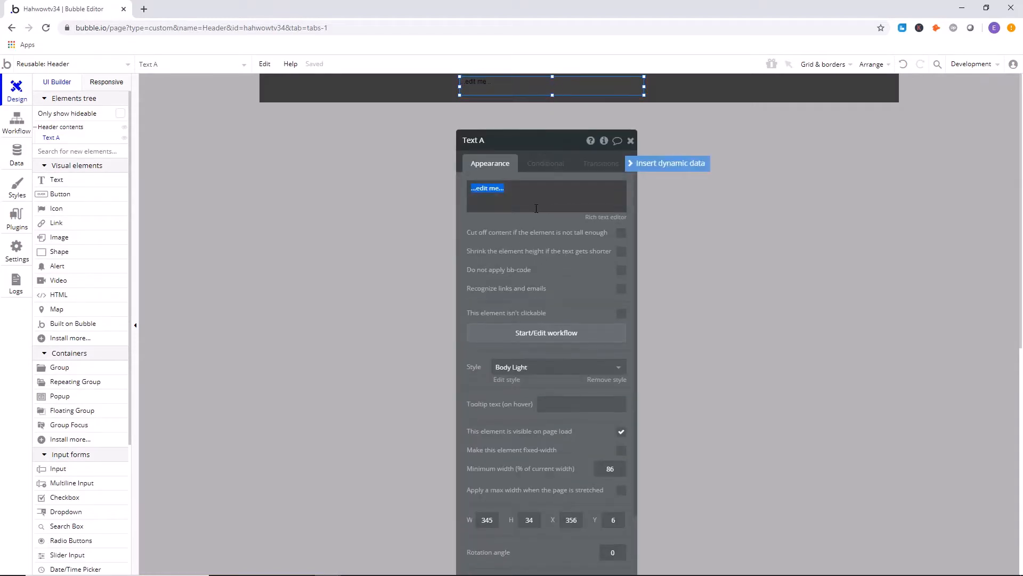
pyautogui.write('HAHA WOW TV')
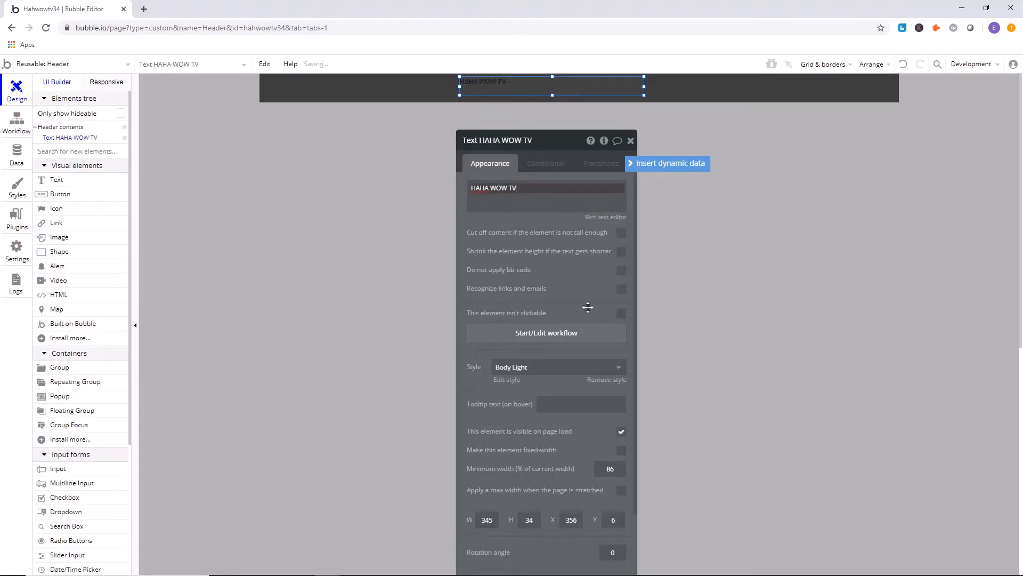
# Remove the style from the HAHA WOW TV text and set its font size to 32.
pyautogui.click(612, 381)
pyautogui.click(617, 401)
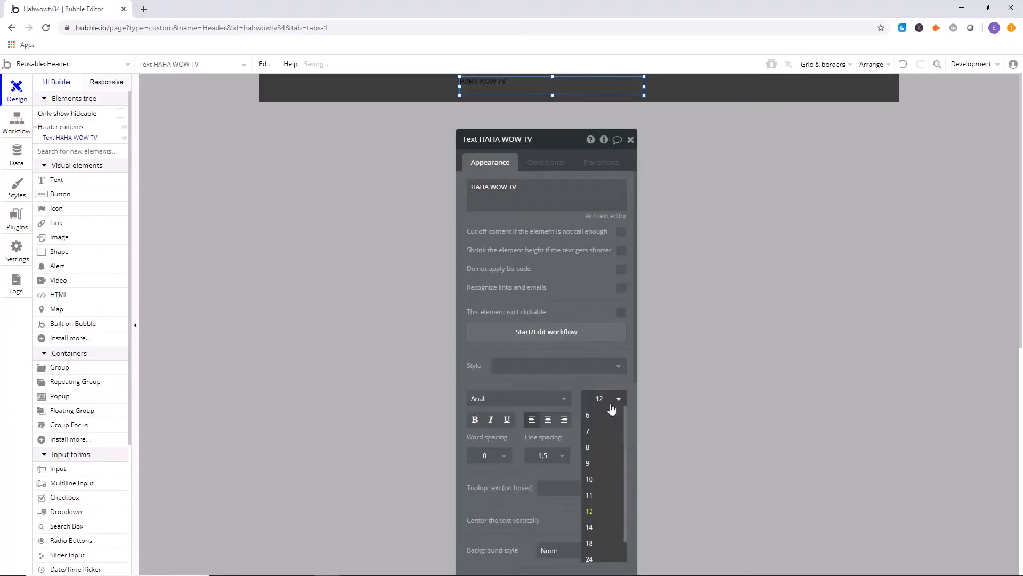
pyautogui.write('1424')
pyautogui.press('BackSpace')
pyautogui.press('BackSpace')
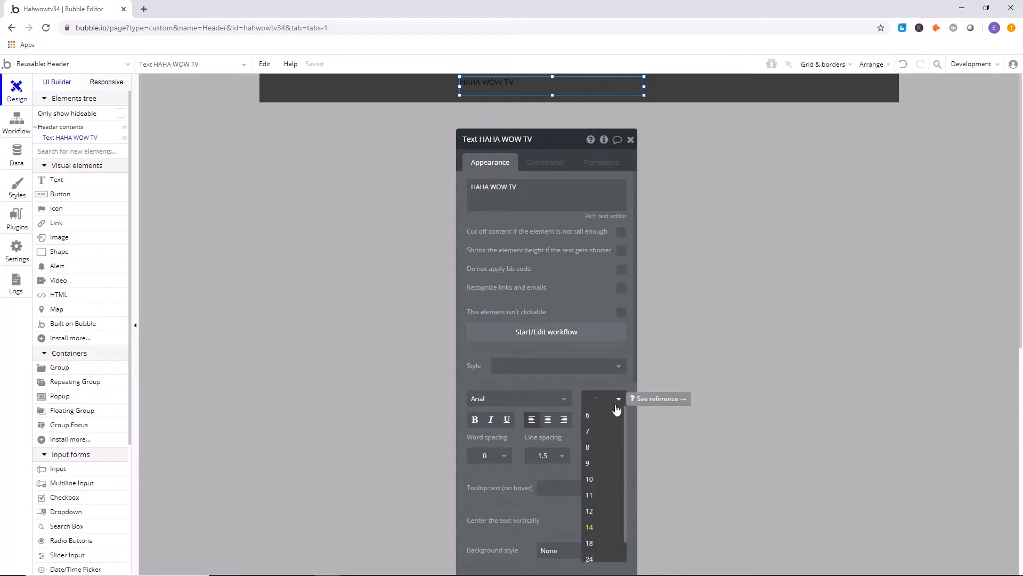
pyautogui.press('Return')
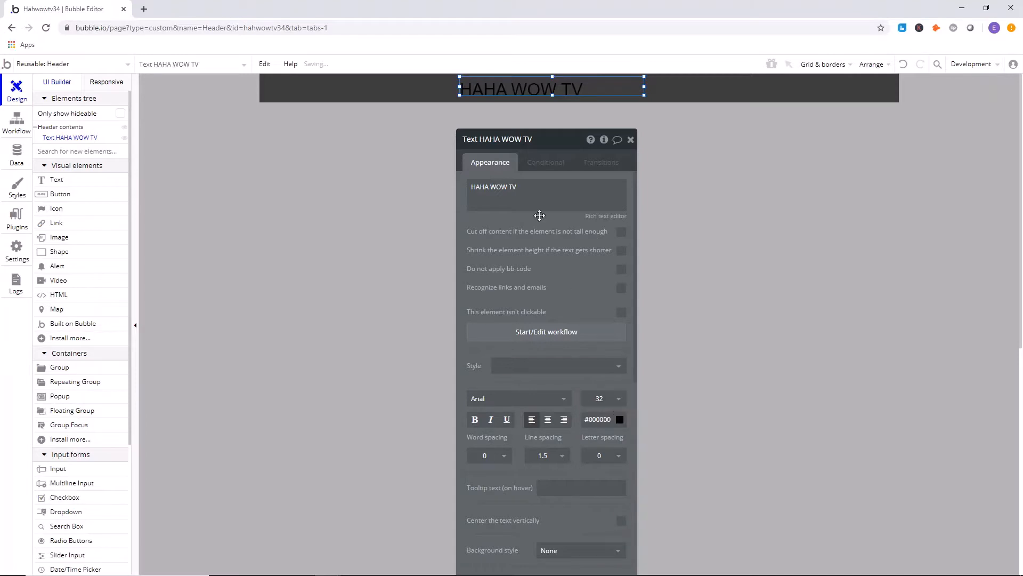
# Center-align the HAHA WOW TV text and change its font to Open Sans.
pyautogui.click(548, 421)
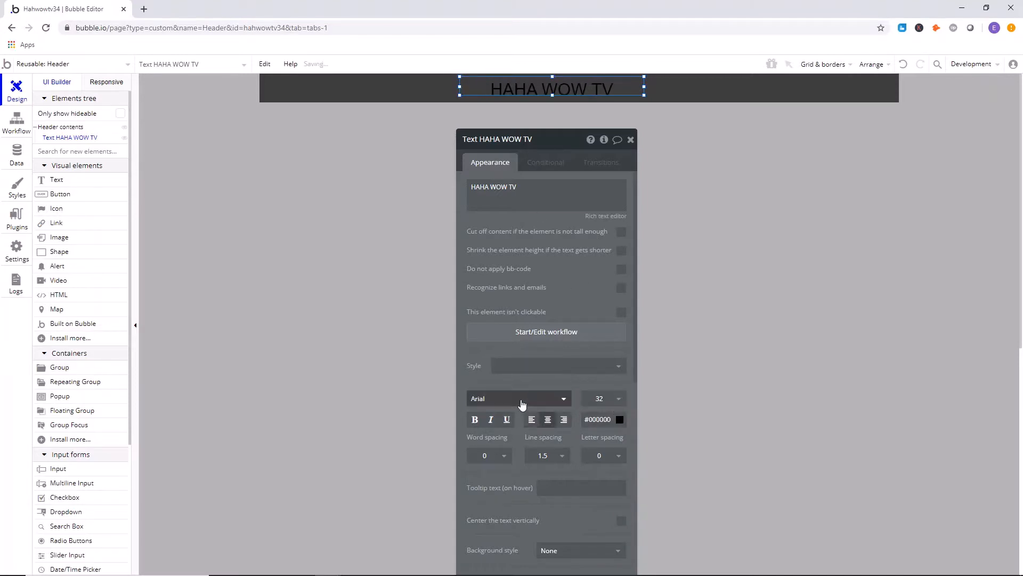
pyautogui.click(522, 405)
pyautogui.write('open san')
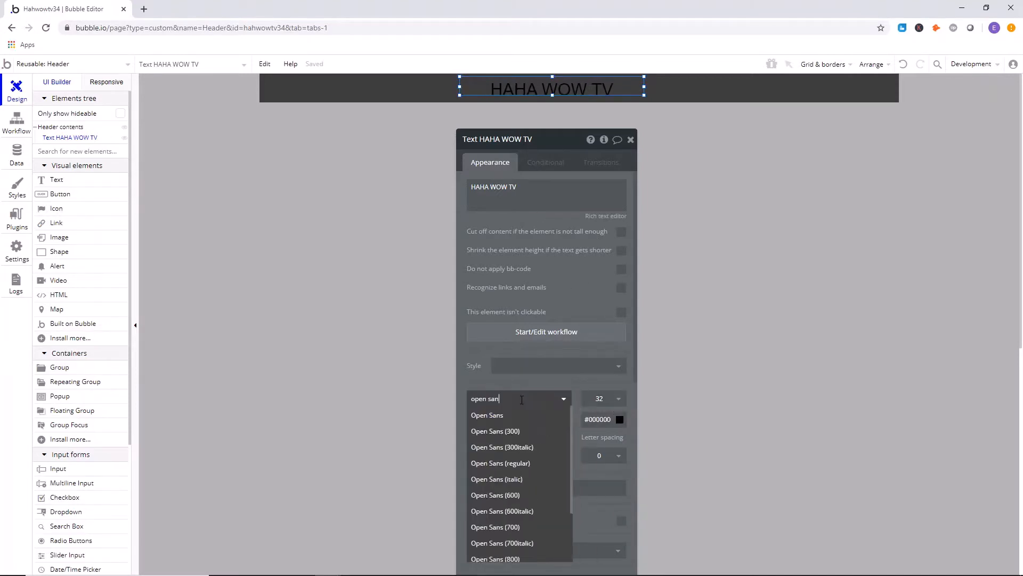
pyautogui.write('s')
pyautogui.click(521, 416)
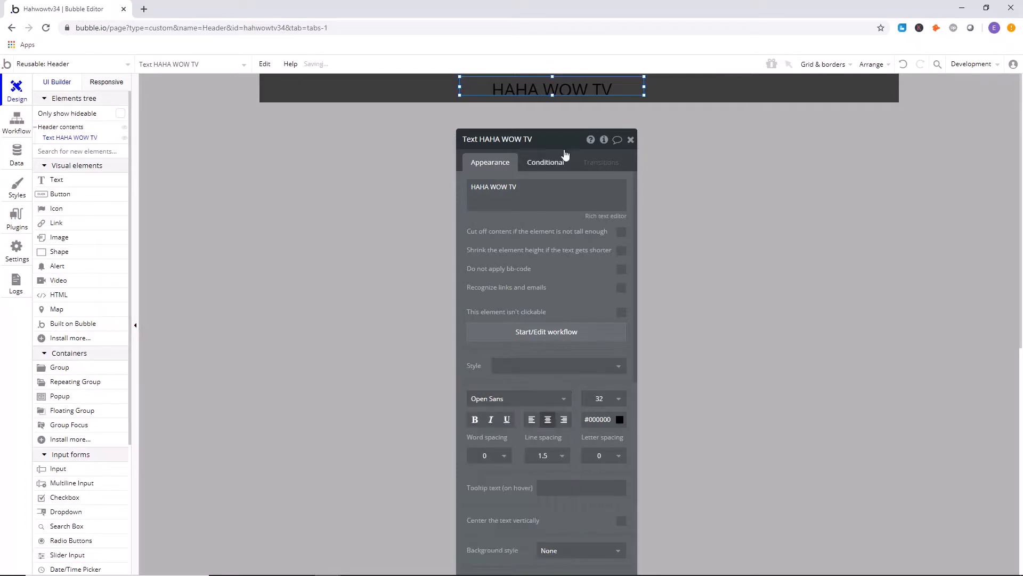
# Make the HAHA WOW TV text bold and set its font color to white #FFFFFF.
pyautogui.click(474, 420)
pyautogui.click(596, 420)
pyautogui.click(584, 428)
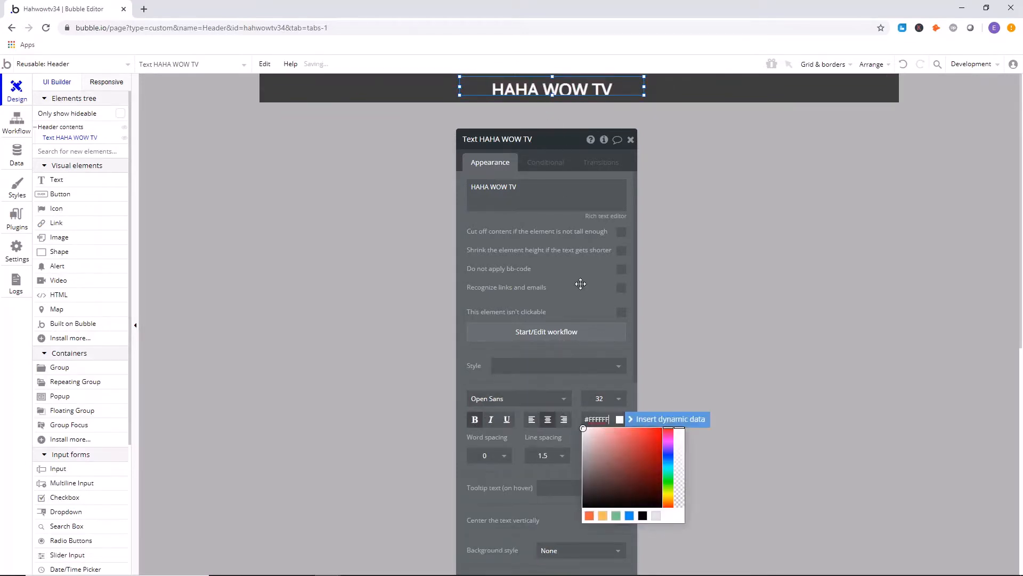
# Stretch the HAHA WOW TV text to the header's full 54 px height and center it horizontally.
pyautogui.click(553, 95)
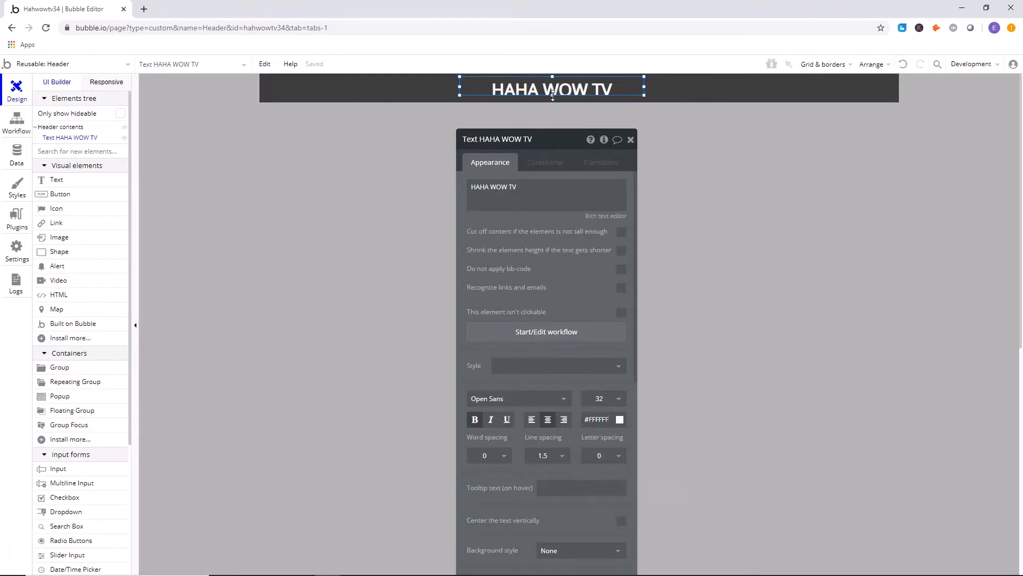
pyautogui.moveTo(553, 95); pyautogui.dragTo(553, 74)
pyautogui.rightClick(558, 89)
pyautogui.click(627, 352)
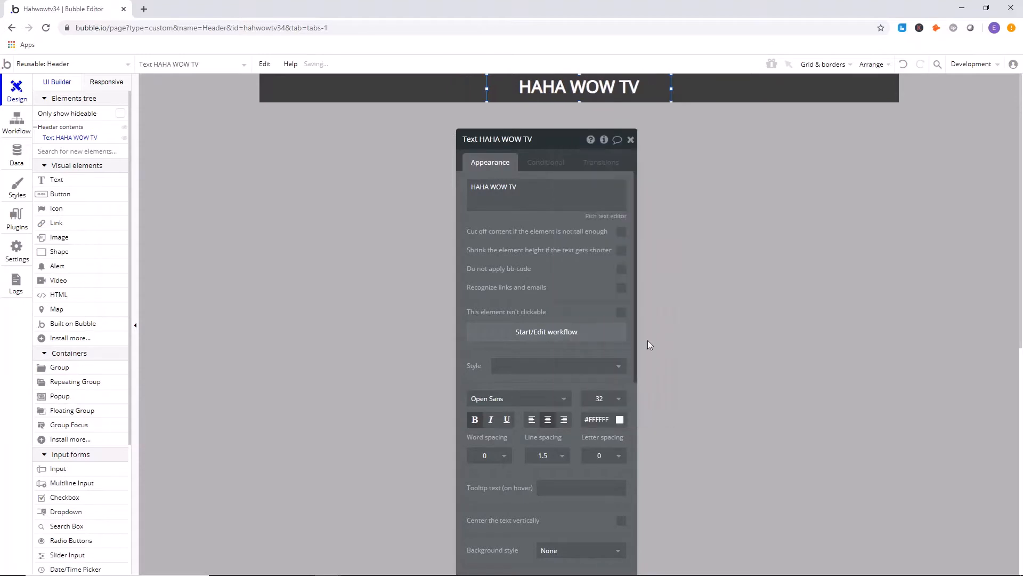
# Turn off bold for the HAHA WOW TV text and close its properties.
pyautogui.click(781, 255)
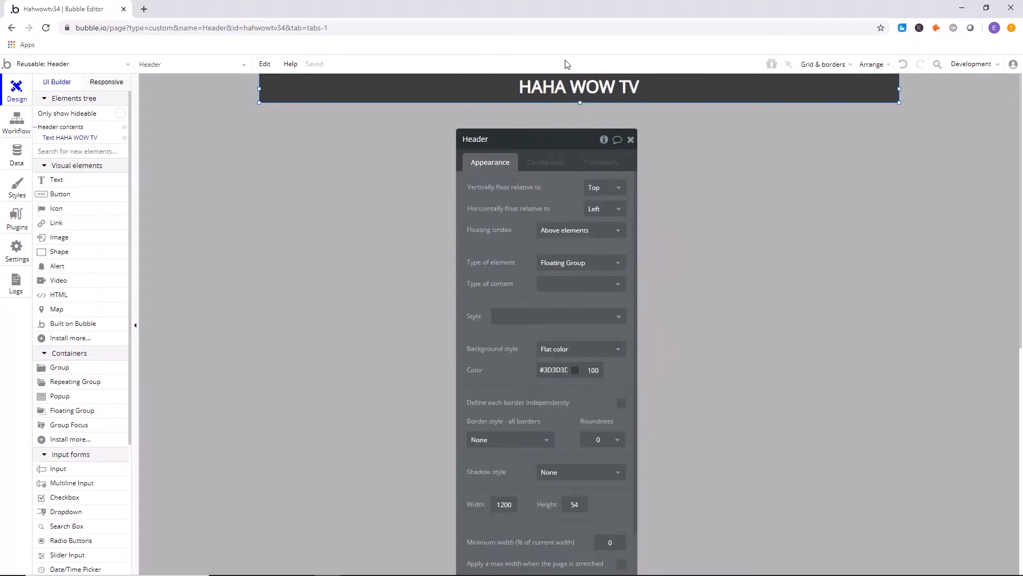
pyautogui.click(574, 93)
pyautogui.click(546, 116)
pyautogui.click(557, 91)
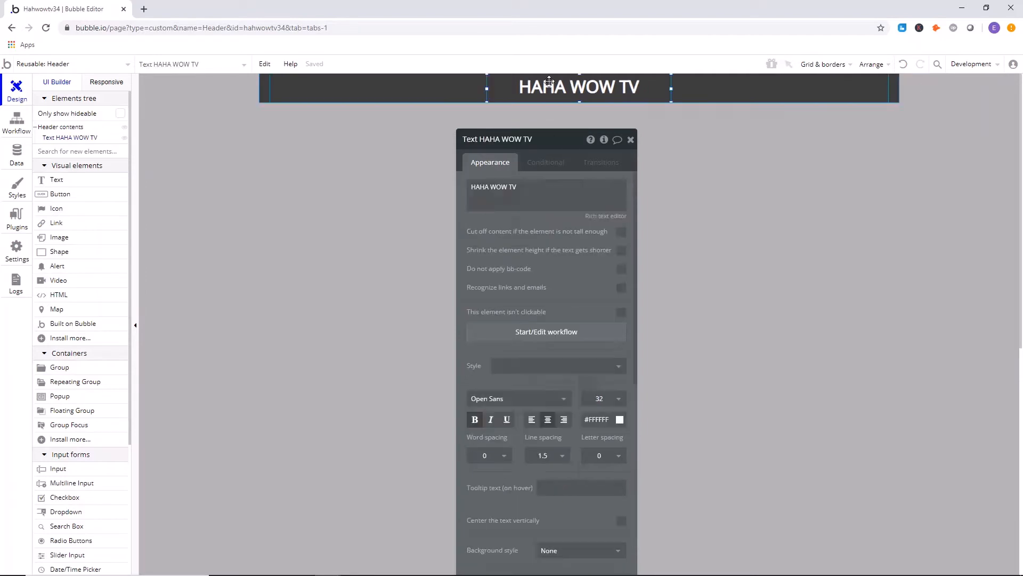
pyautogui.click(354, 290)
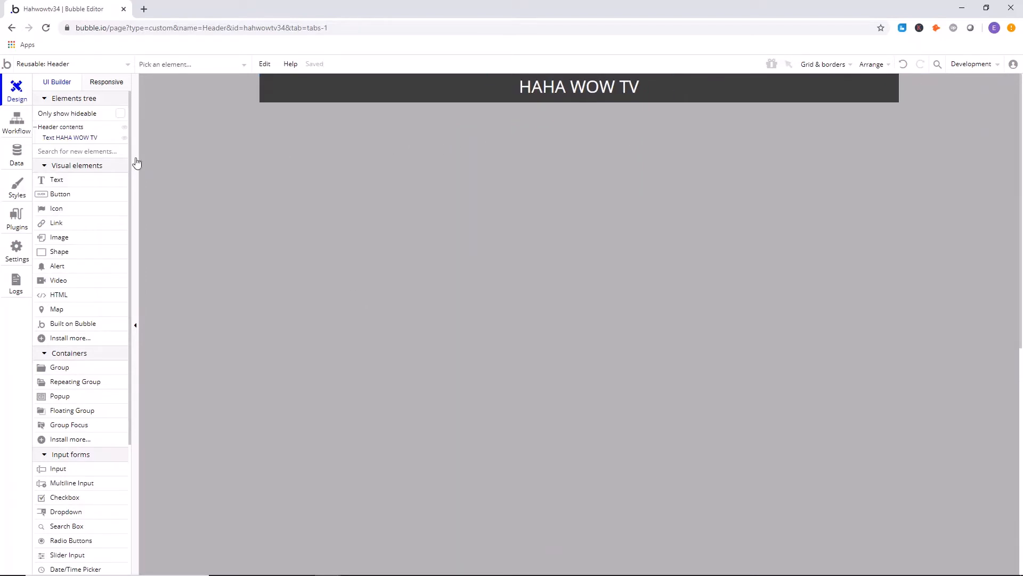
# Place an image element about 81 by 41 px left of the header title and upload big paint.png from Downloads.
pyautogui.click(143, 9)
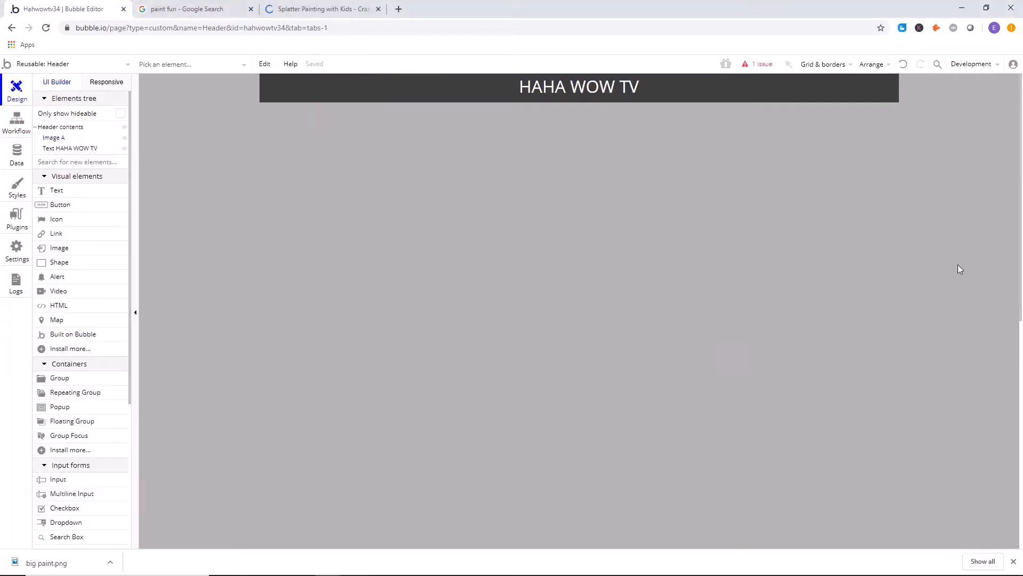
pyautogui.click(82, 249)
pyautogui.moveTo(440, 76)
pyautogui.mouseDown()
pyautogui.moveTo(493, 93)
pyautogui.moveTo(365, 87)
pyautogui.mouseUp()
pyautogui.doubleClick(344, 87)
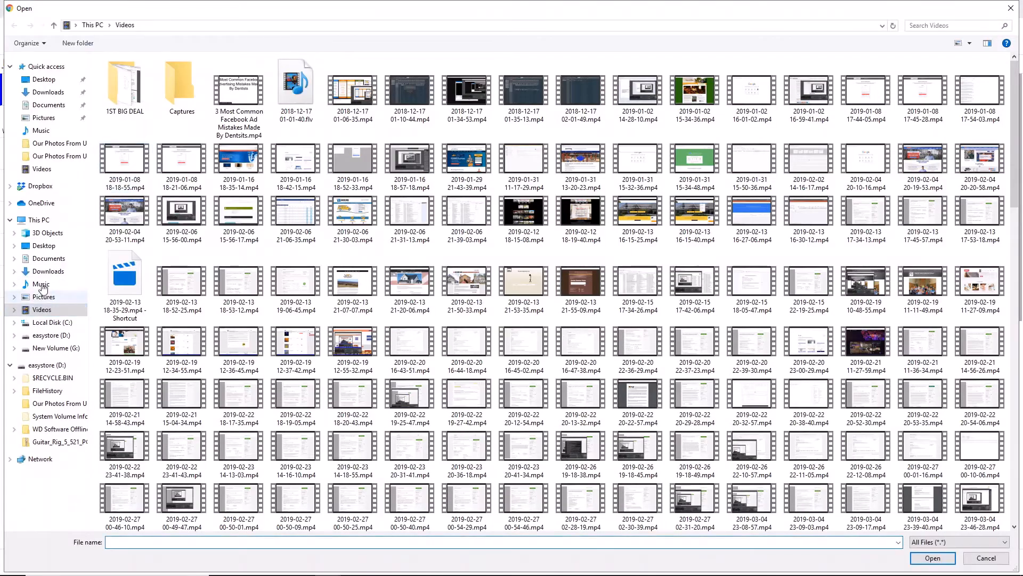
pyautogui.click(38, 273)
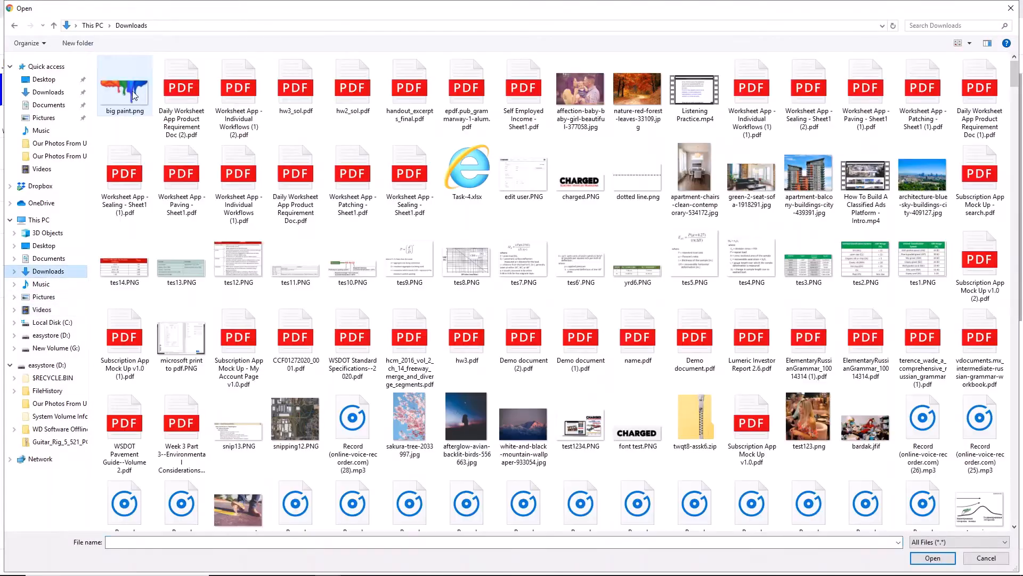
pyautogui.click(124, 87)
pyautogui.click(932, 558)
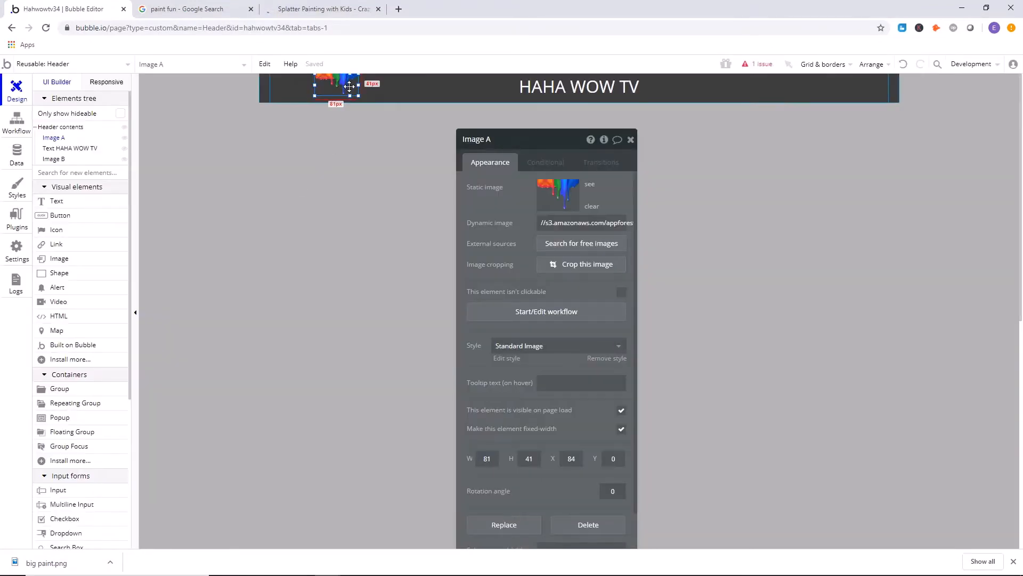
# Enlarge the paint image to about 329 by 54 px and move it slightly left, away from the title.
pyautogui.moveTo(358, 95); pyautogui.dragTo(491, 117)
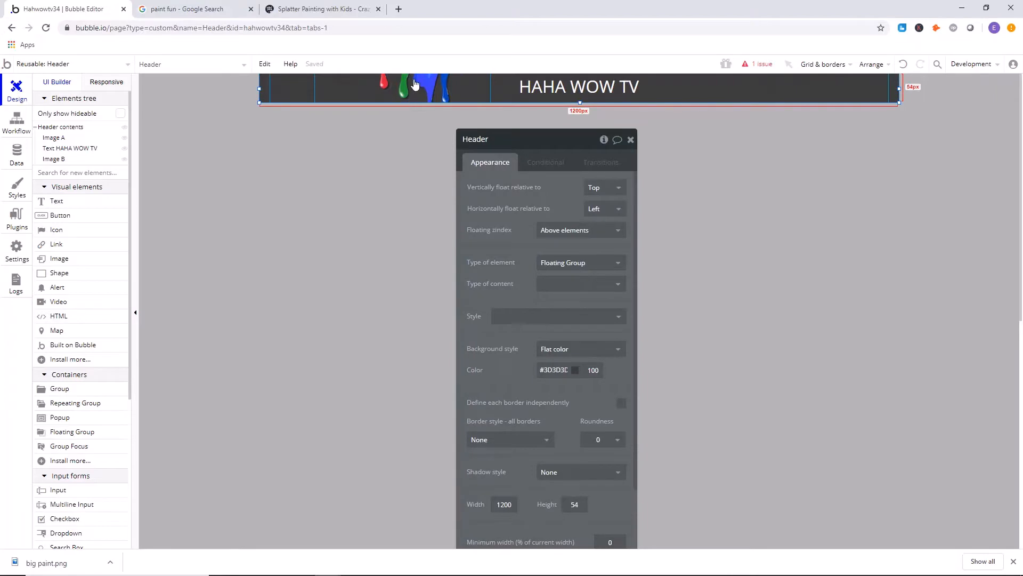
pyautogui.moveTo(413, 79); pyautogui.dragTo(403, 79)
pyautogui.click(354, 145)
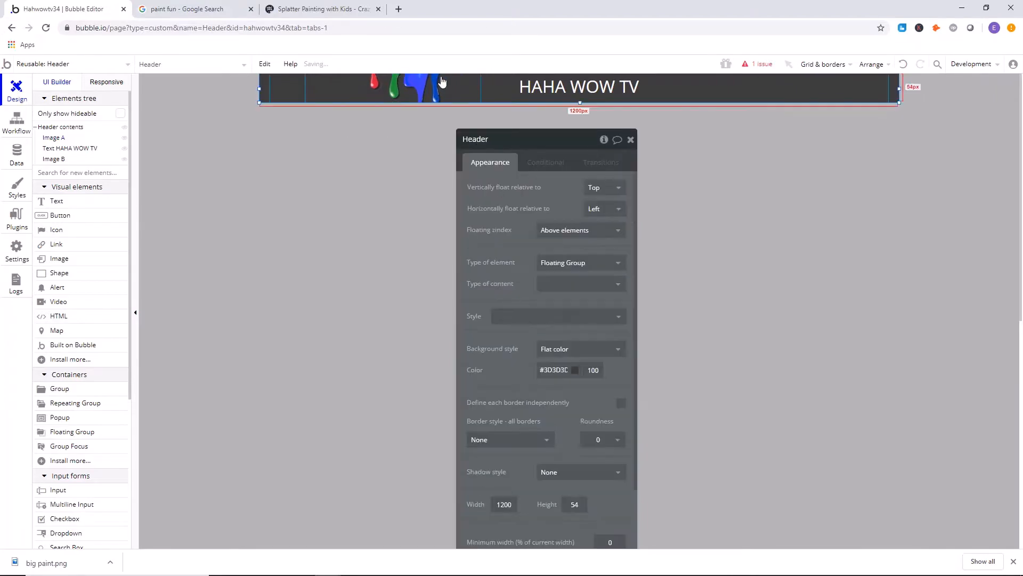
# Delete the extra empty image element from the header.
pyautogui.click(467, 93)
pyautogui.moveTo(469, 94)
pyautogui.mouseDown()
pyautogui.moveTo(385, 162)
pyautogui.moveTo(464, 89)
pyautogui.mouseUp()
pyautogui.press('Delete')
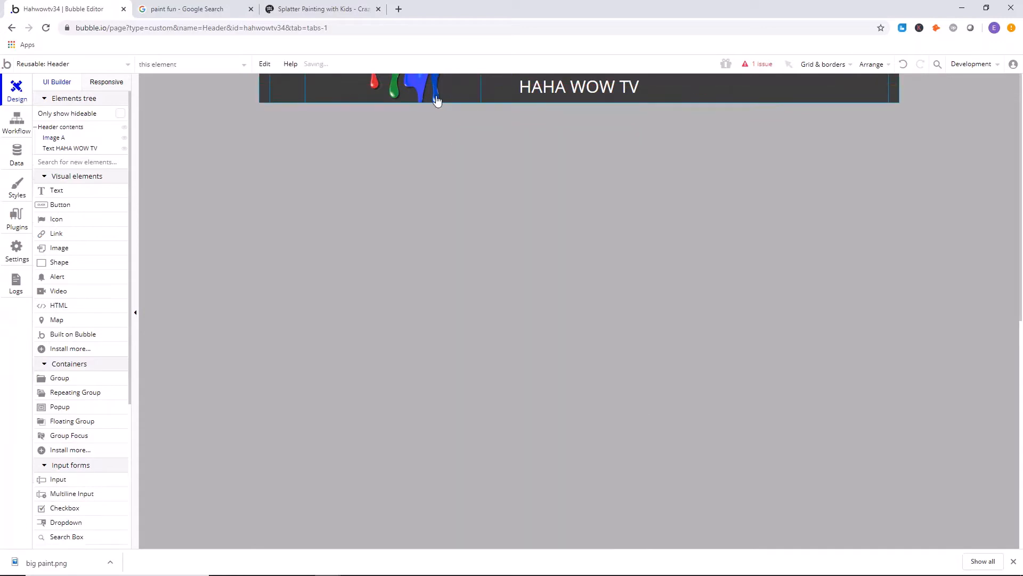
# Copy the paint image, paste it into the header and place the copy to the right of the title.
pyautogui.click(419, 84)
pyautogui.rightClick(420, 84)
pyautogui.click(558, 157)
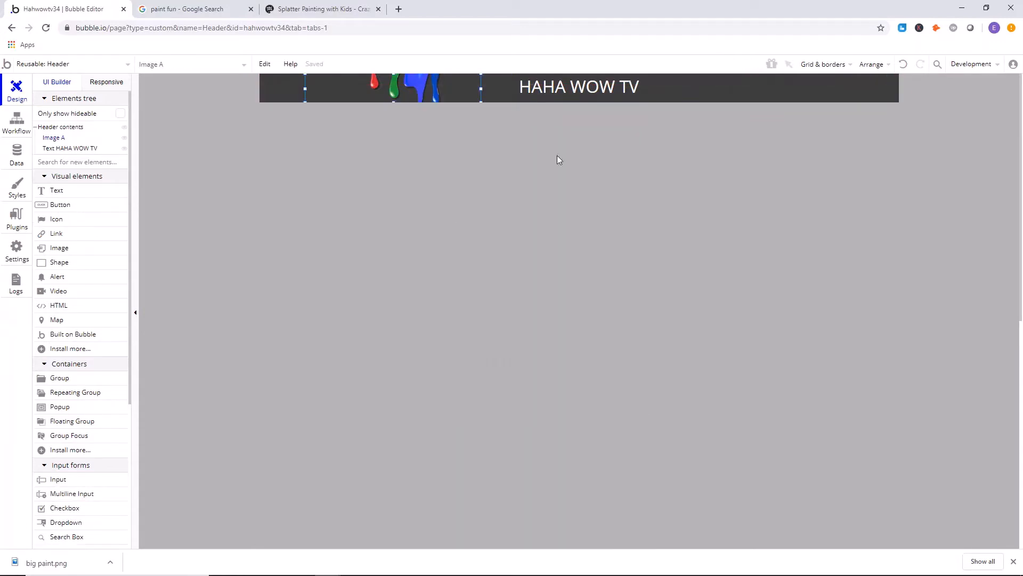
pyautogui.click(678, 80)
pyautogui.rightClick(677, 80)
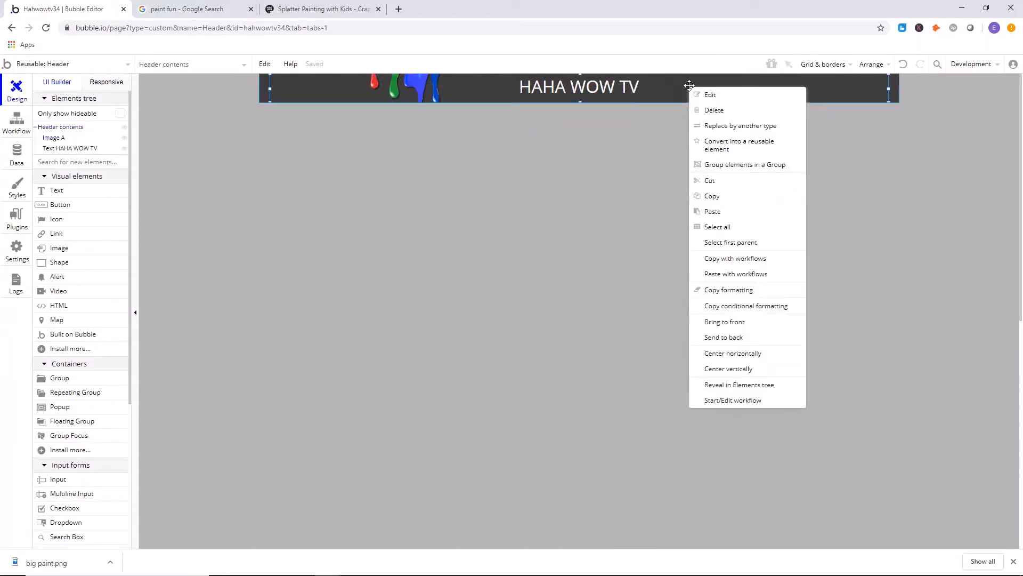
pyautogui.click(714, 211)
pyautogui.moveTo(409, 86); pyautogui.dragTo(728, 85)
pyautogui.click(628, 86)
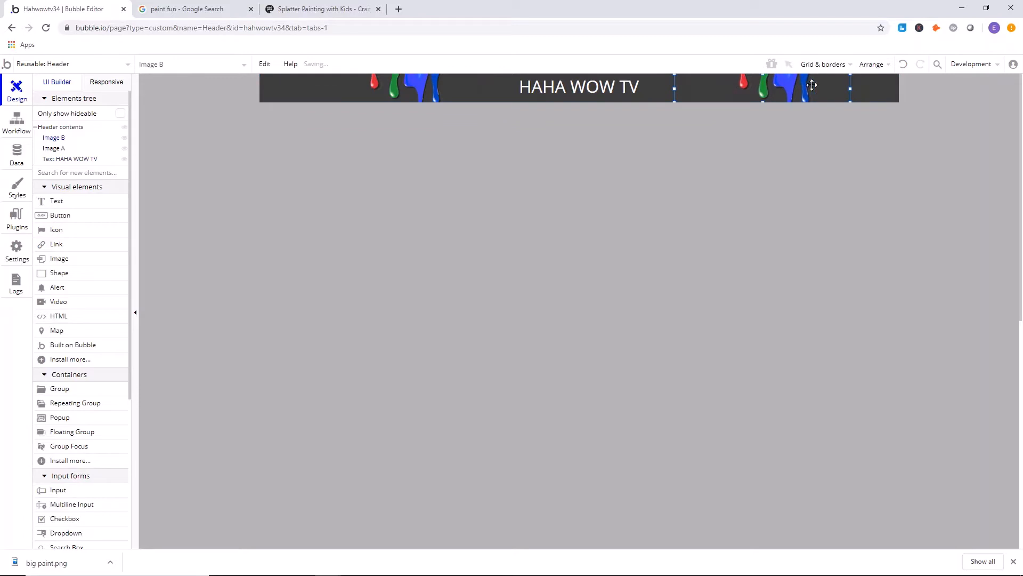
# Narrow the copied paint image to about 266 px and move it closer to the title, at about X 735.
pyautogui.moveTo(850, 87); pyautogui.dragTo(766, 86)
pyautogui.click(765, 104)
pyautogui.click(573, 140)
pyautogui.scroll(-2, 503, 175)
pyautogui.scroll(2, 503, 175)
pyautogui.click(687, 173)
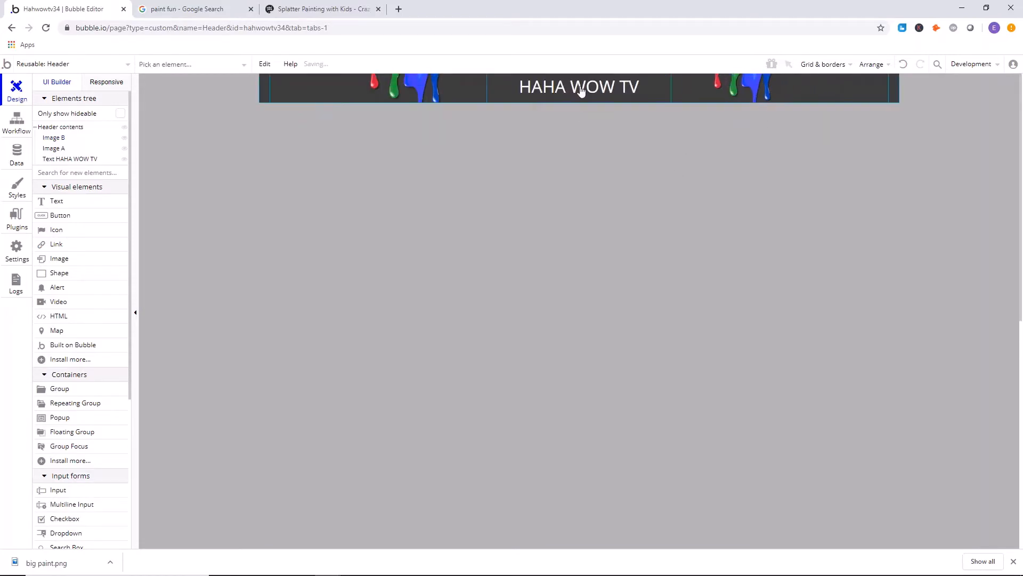
# Check the fixed-width settings of both paint images and the title, and center the HAHA WOW TV text horizontally.
pyautogui.doubleClick(380, 90)
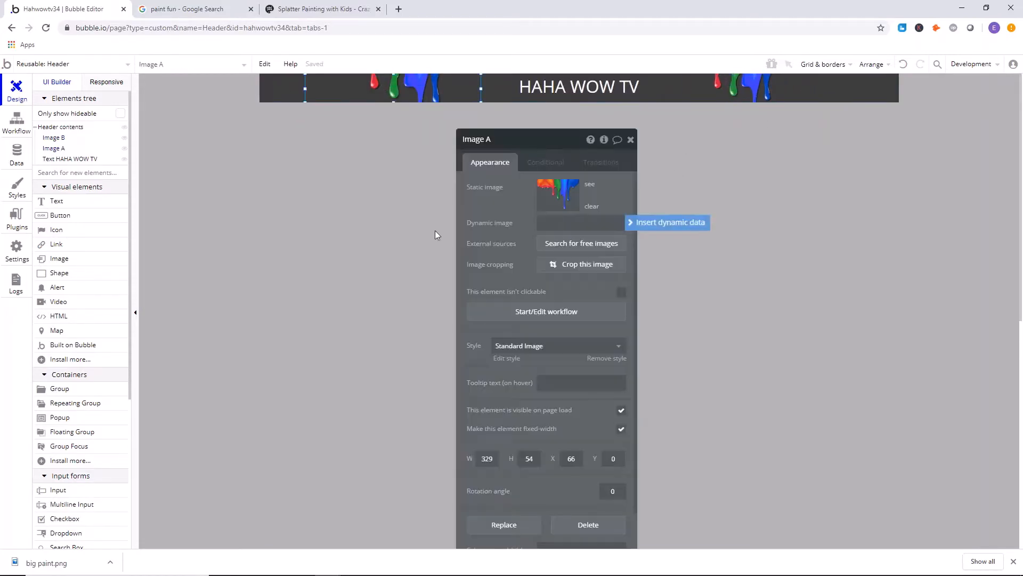
pyautogui.scroll(-1, 514, 365)
pyautogui.click(752, 85)
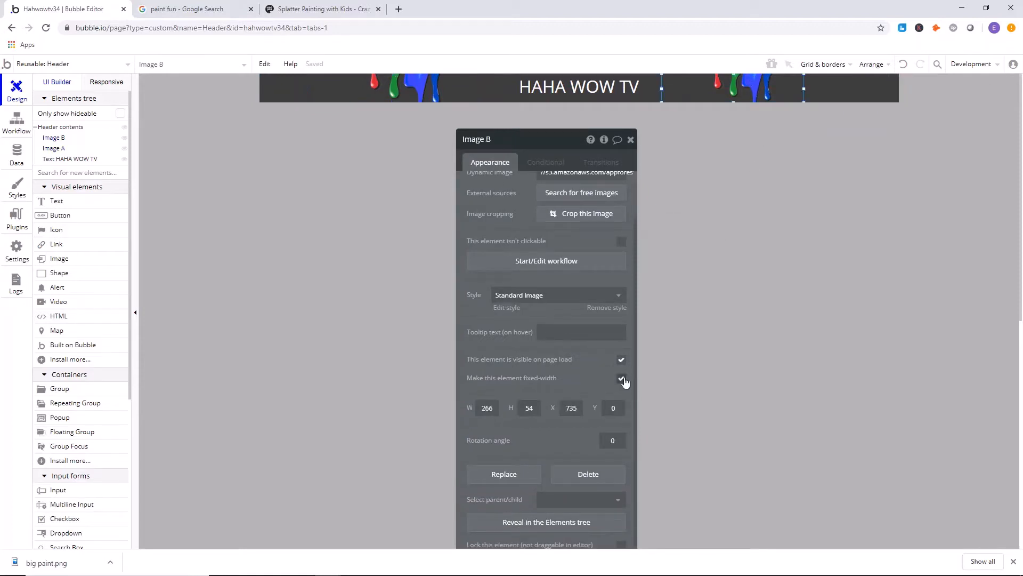
pyautogui.click(577, 89)
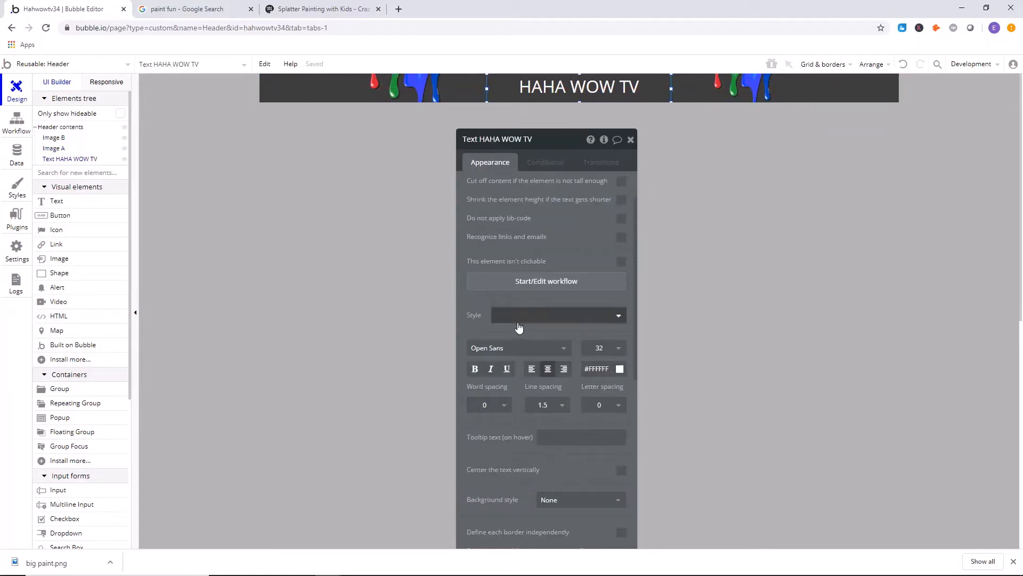
pyautogui.scroll(-7, 518, 327)
pyautogui.rightClick(581, 85)
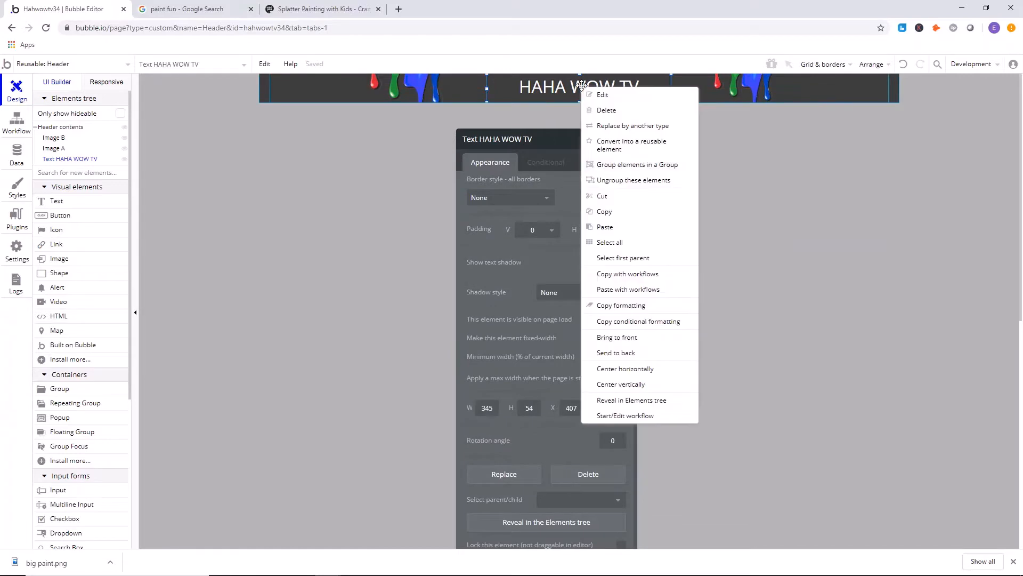
pyautogui.click(621, 368)
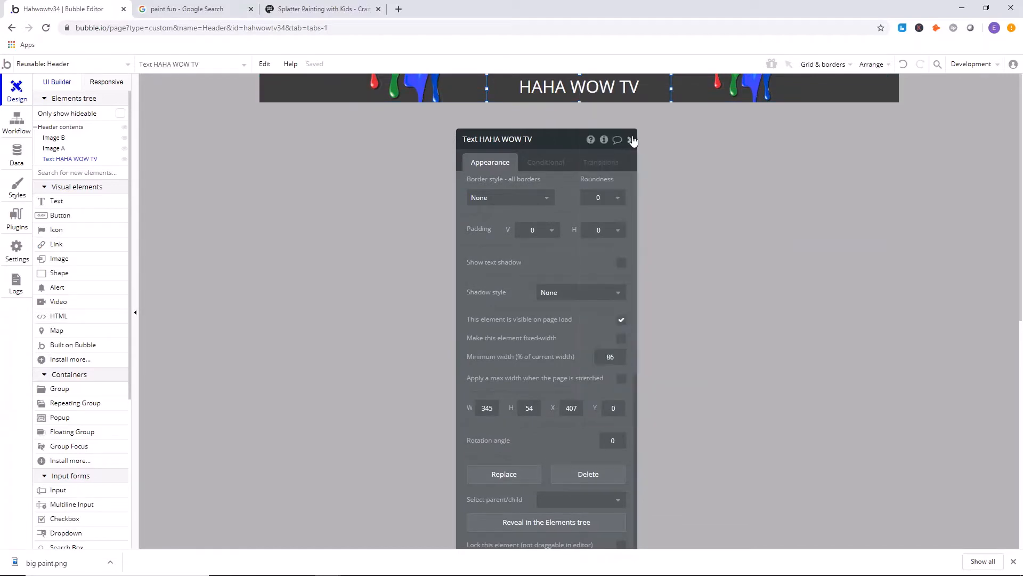
pyautogui.click(631, 139)
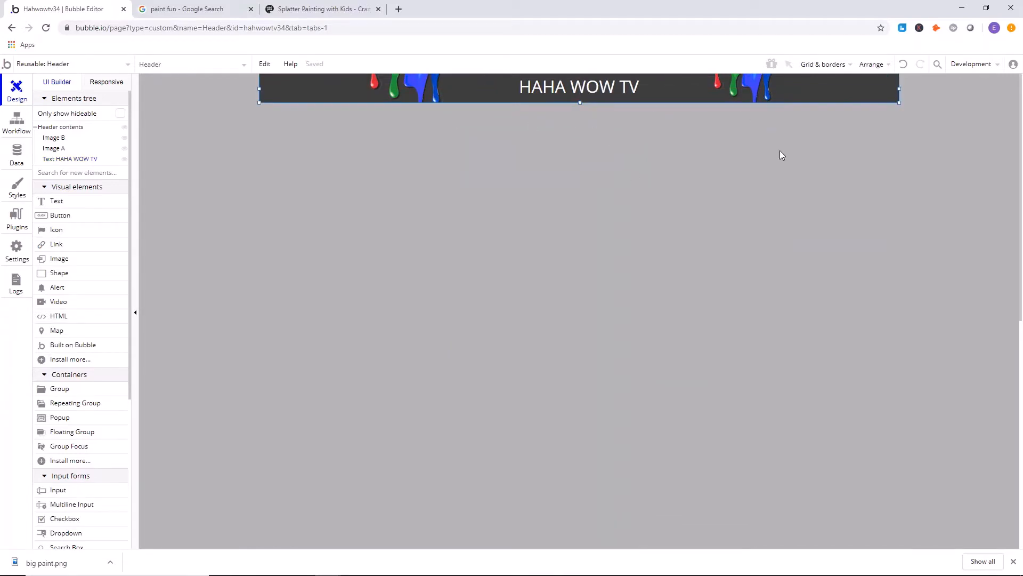
# Preview the header's responsive layout up to a page width of about 1383 px.
pyautogui.click(105, 81)
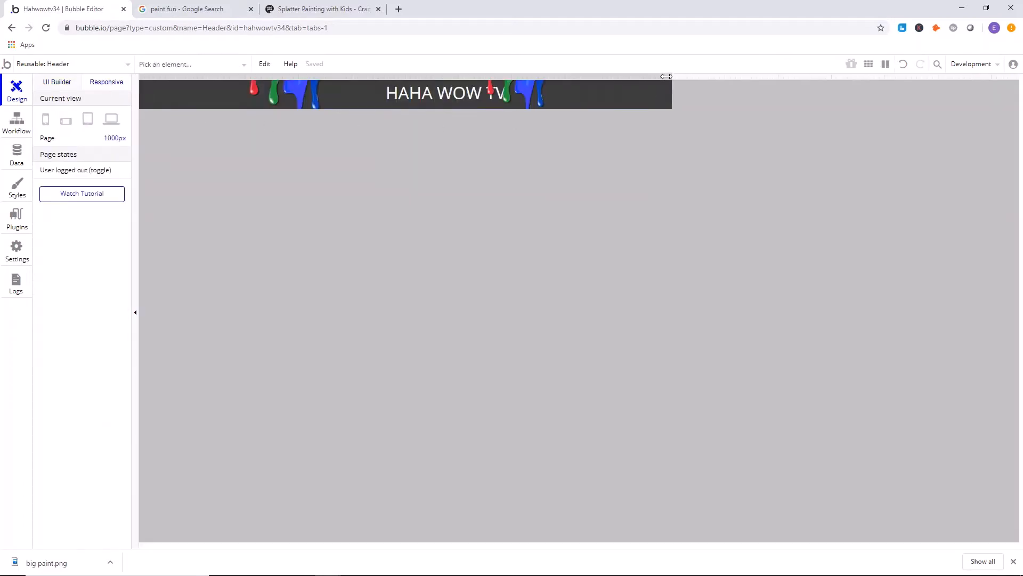
pyautogui.moveTo(666, 76); pyautogui.dragTo(876, 79)
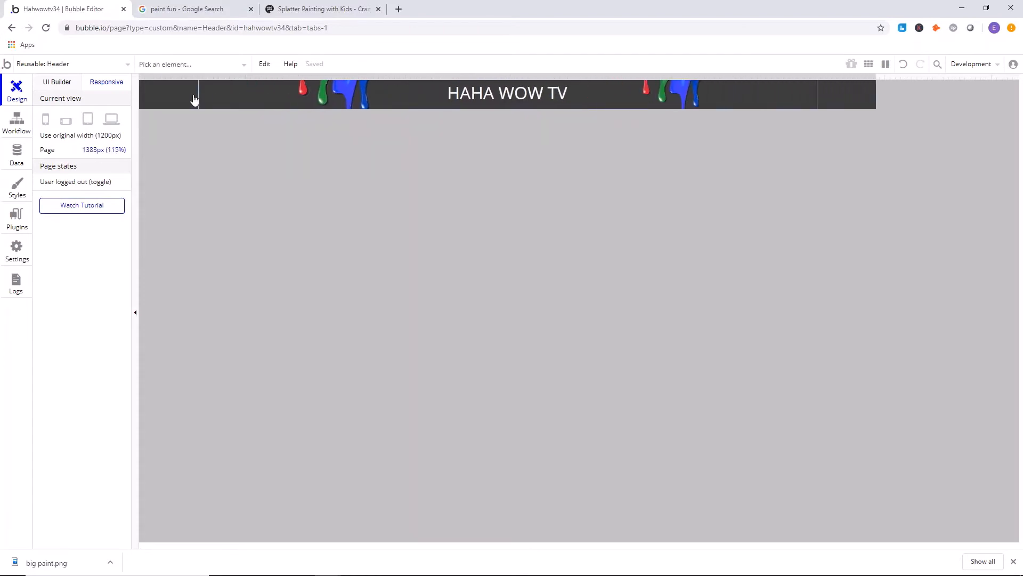
pyautogui.click(66, 86)
# Darken the Header's flat background color to #242424 and close its properties.
pyautogui.click(230, 104)
pyautogui.click(555, 287)
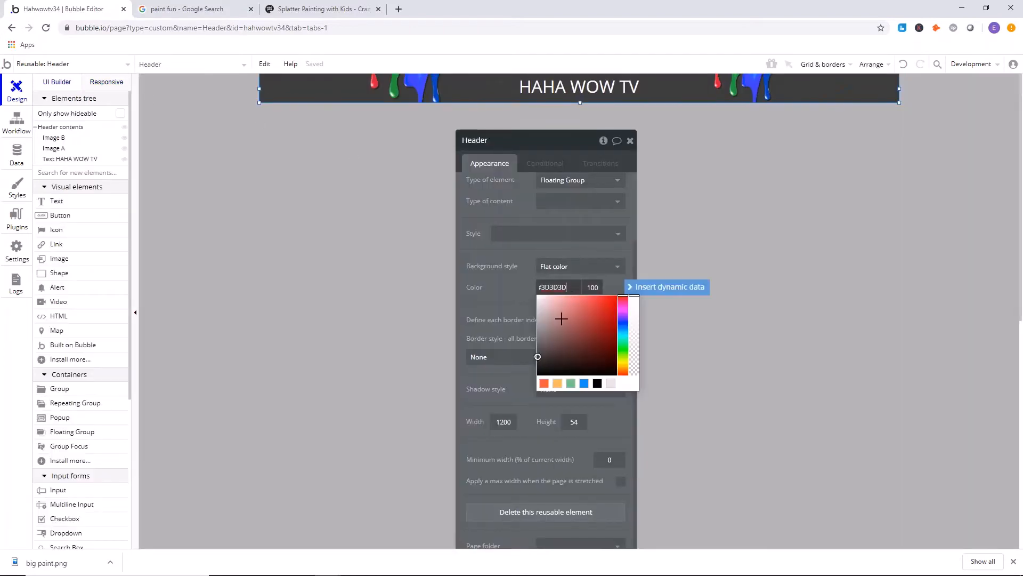
pyautogui.moveTo(537, 357); pyautogui.dragTo(537, 364)
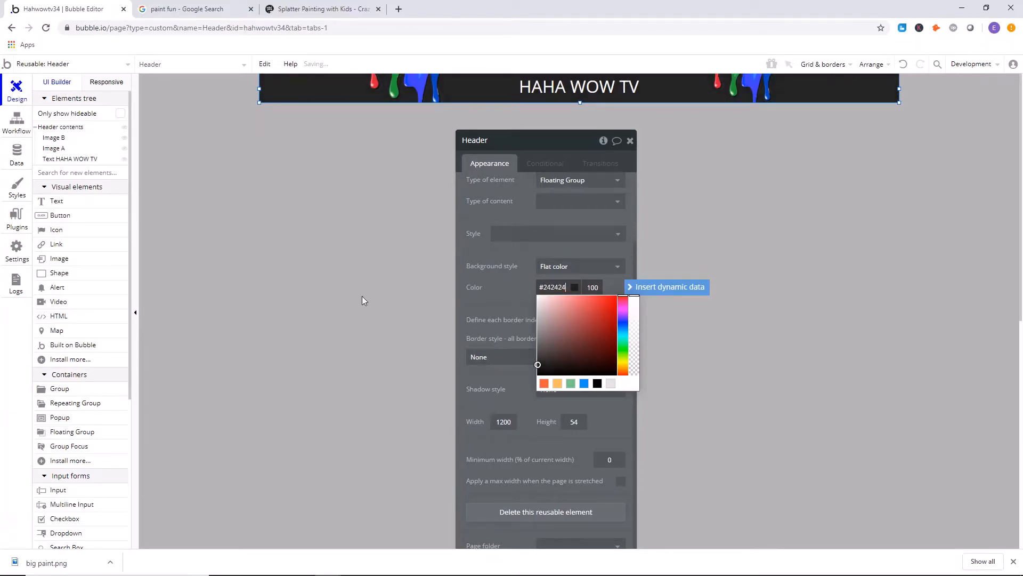
pyautogui.click(362, 300)
# Open the index page and place the reusable Header at its top.
pyautogui.click(81, 67)
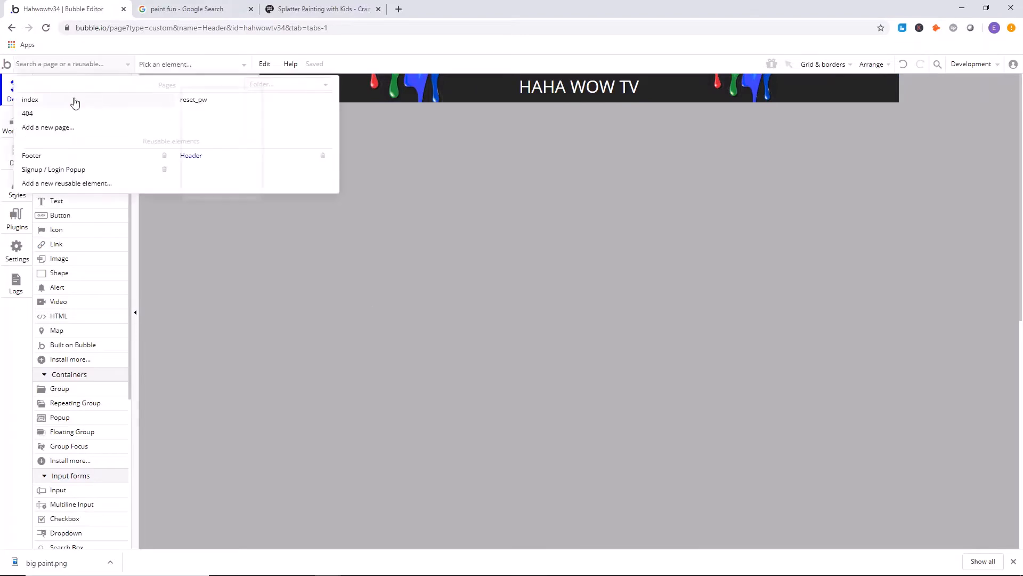
pyautogui.click(75, 101)
pyautogui.scroll(-3, 76, 161)
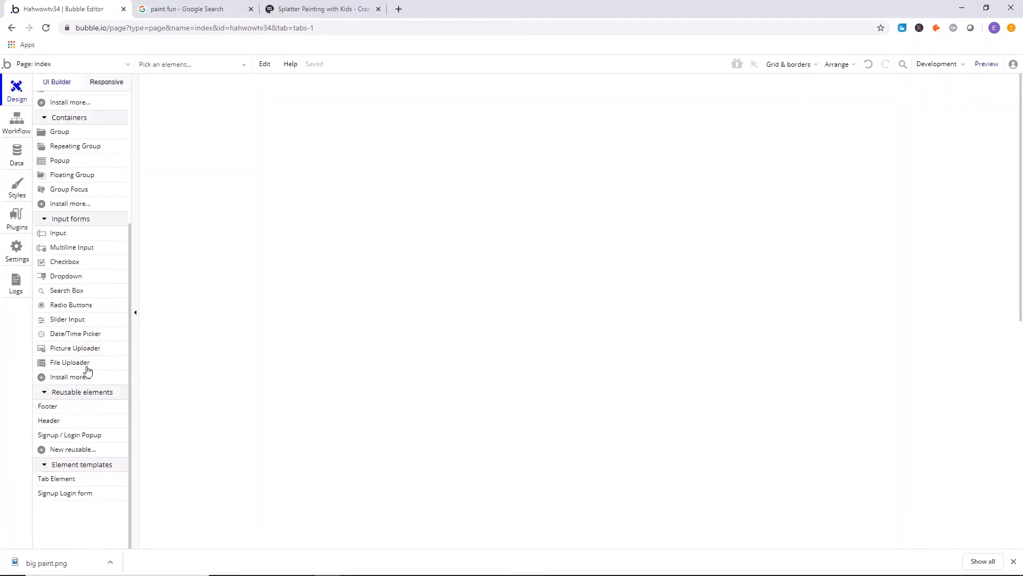
pyautogui.scroll(3, 87, 367)
pyautogui.scroll(-3, 111, 363)
pyautogui.click(50, 421)
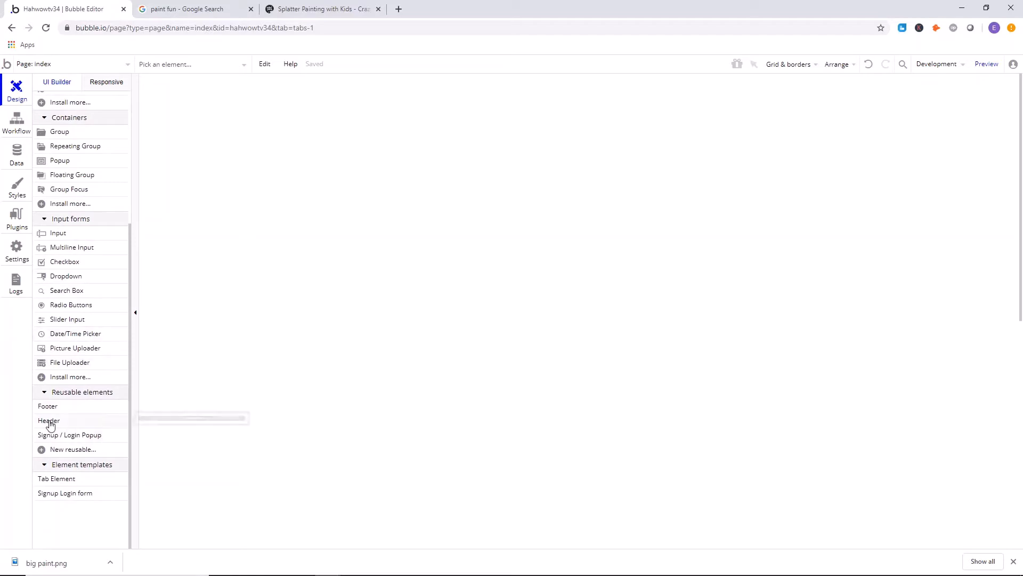
pyautogui.click(288, 104)
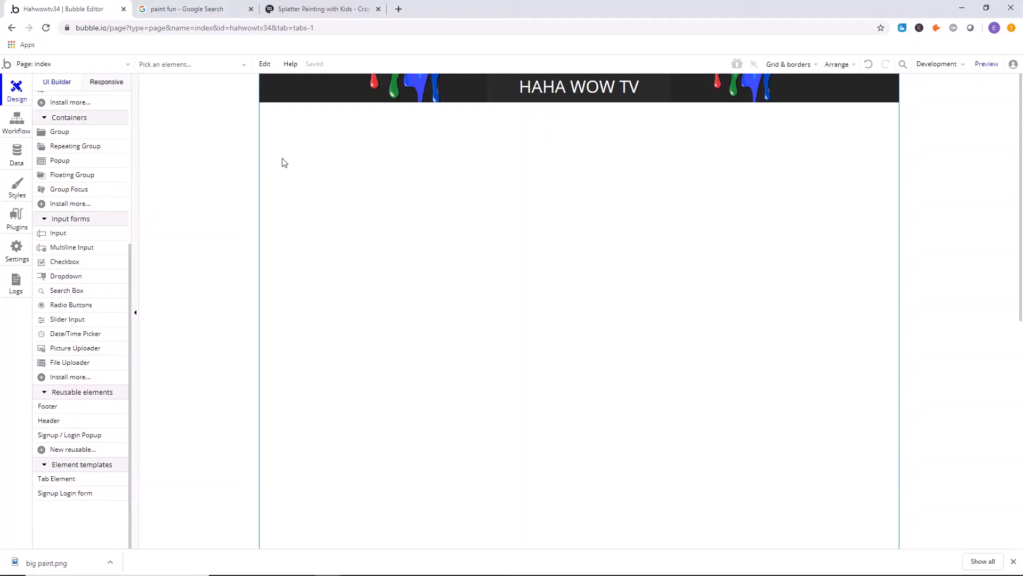
# Draw a repeating group about 1112 by 738 px below the header and center it horizontally on the page.
pyautogui.scroll(5, 57, 198)
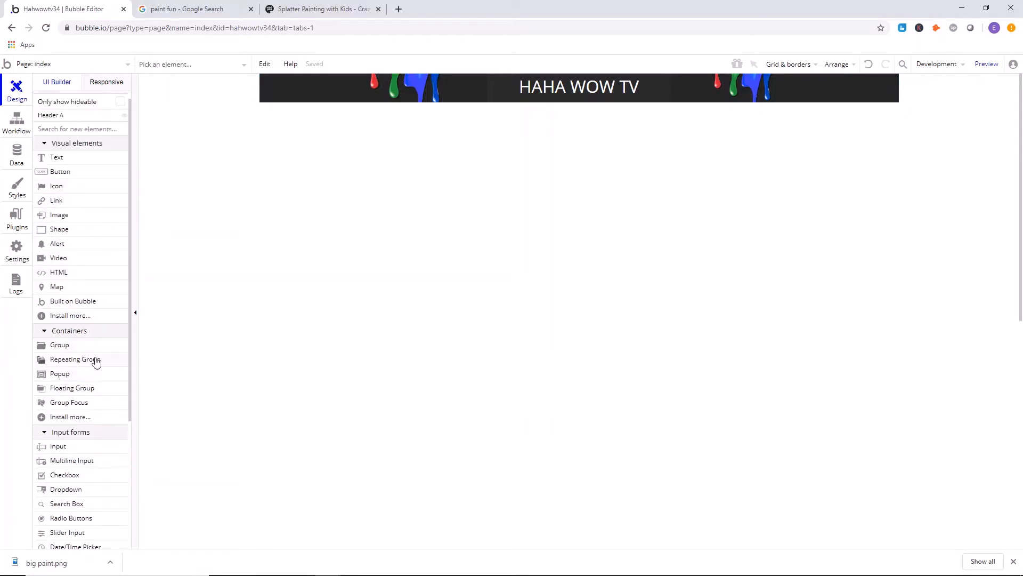
pyautogui.click(75, 359)
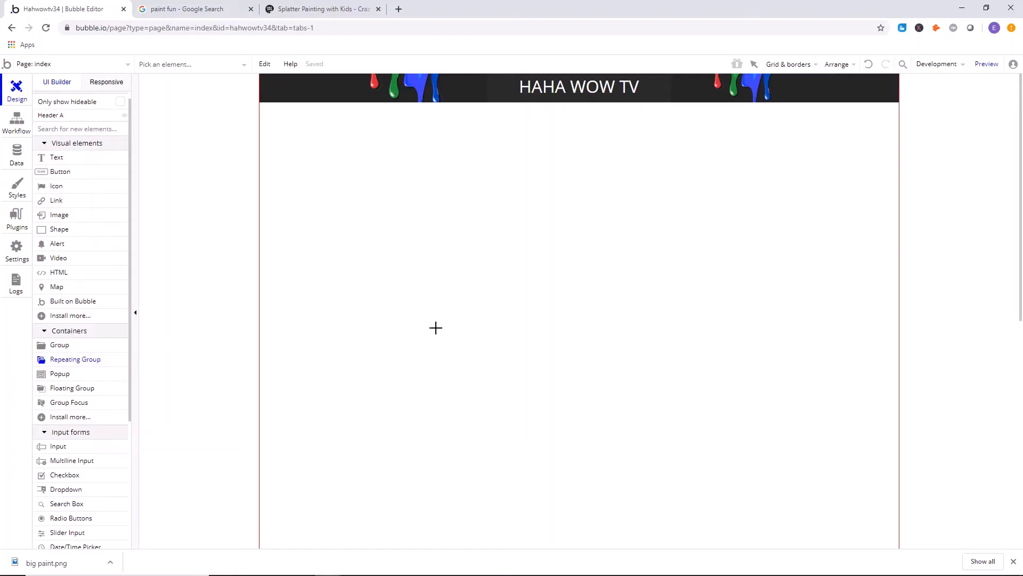
pyautogui.moveTo(266, 146)
pyautogui.mouseDown()
pyautogui.moveTo(754, 505)
pyautogui.moveTo(831, 519)
pyautogui.mouseUp()
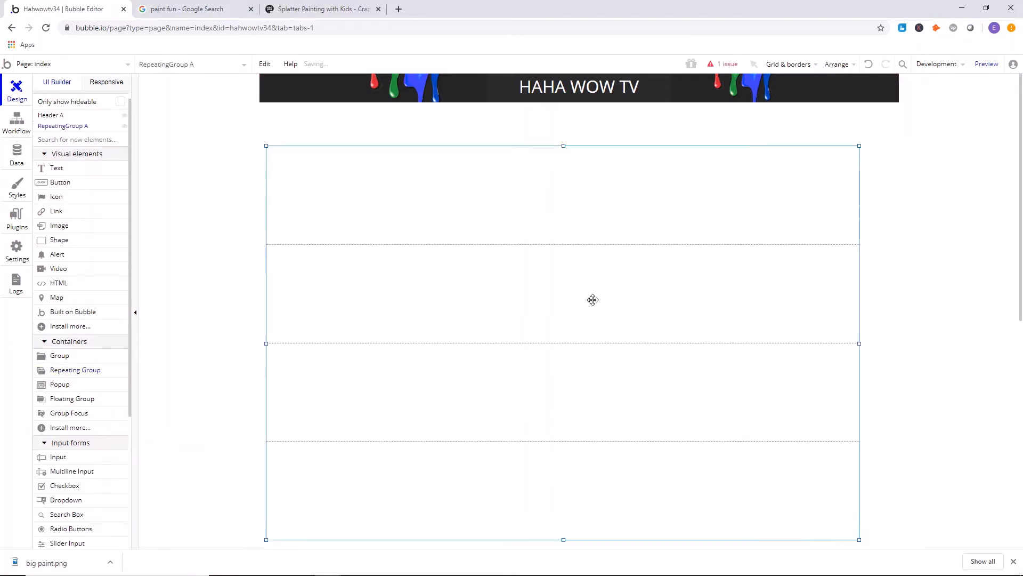
pyautogui.rightClick(599, 280)
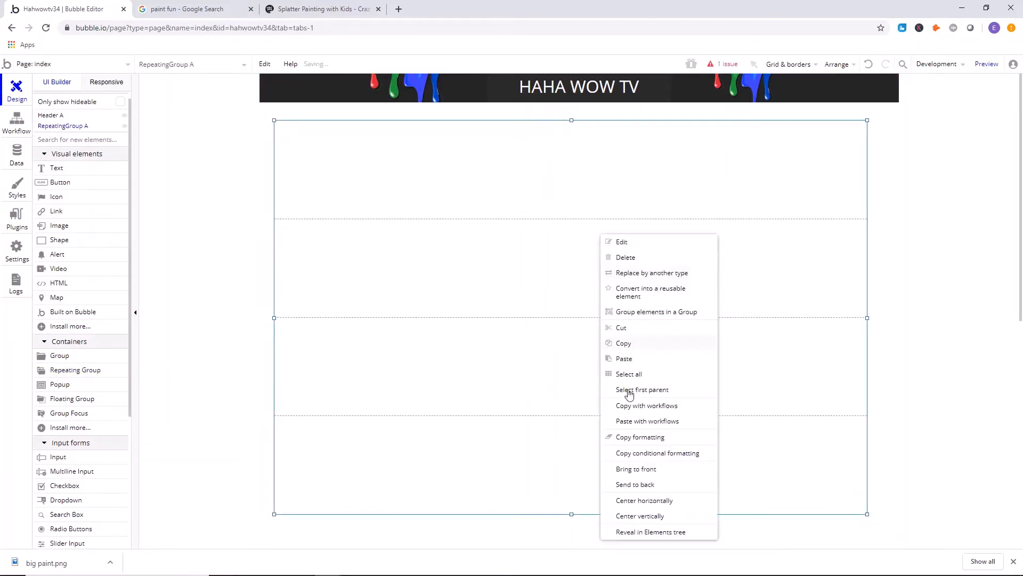
pyautogui.click(659, 498)
# Give the repeating group a fixed width and close its properties.
pyautogui.doubleClick(578, 293)
pyautogui.scroll(-5, 554, 341)
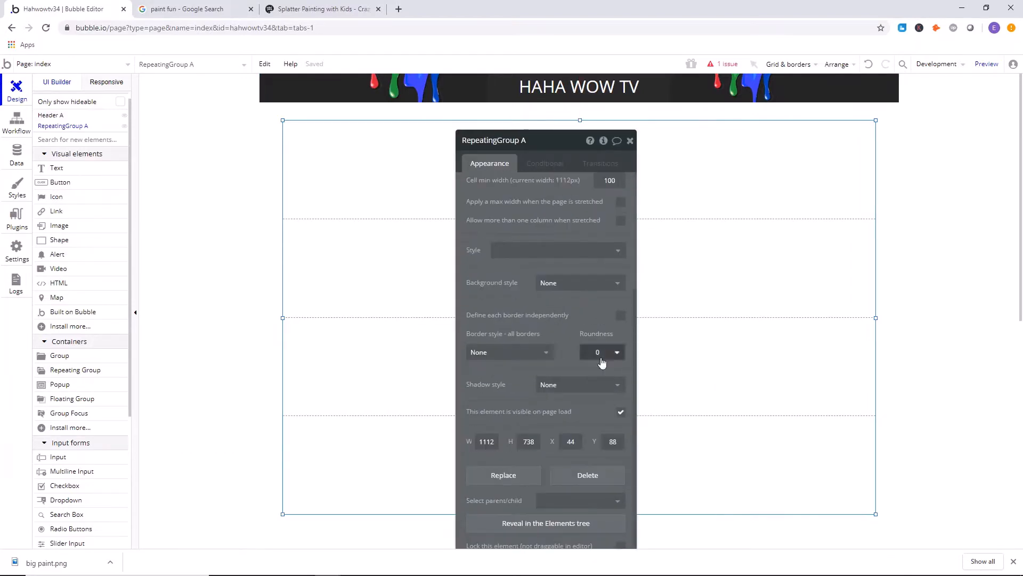
pyautogui.scroll(5, 571, 350)
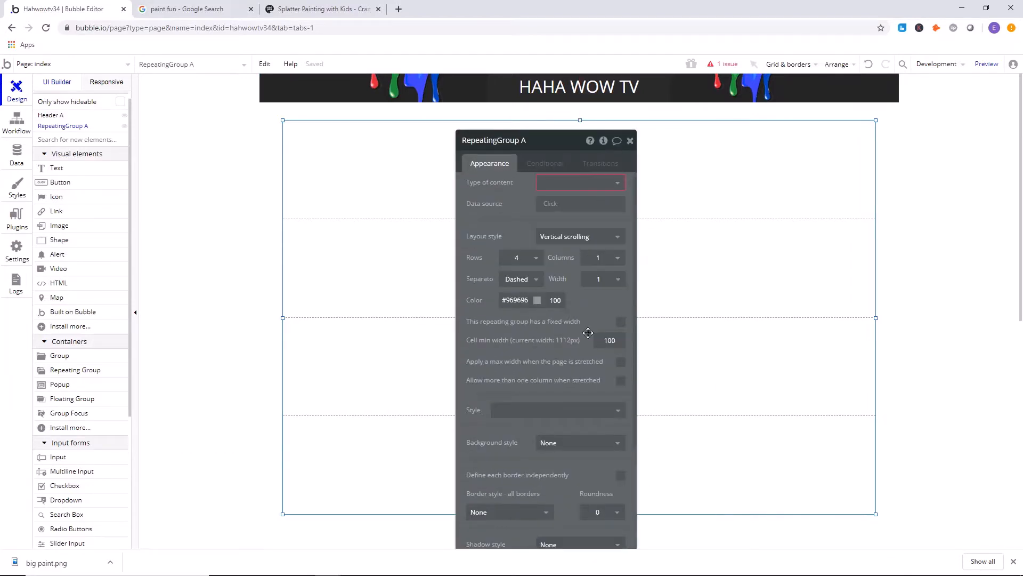
pyautogui.click(620, 322)
pyautogui.scroll(1, 510, 198)
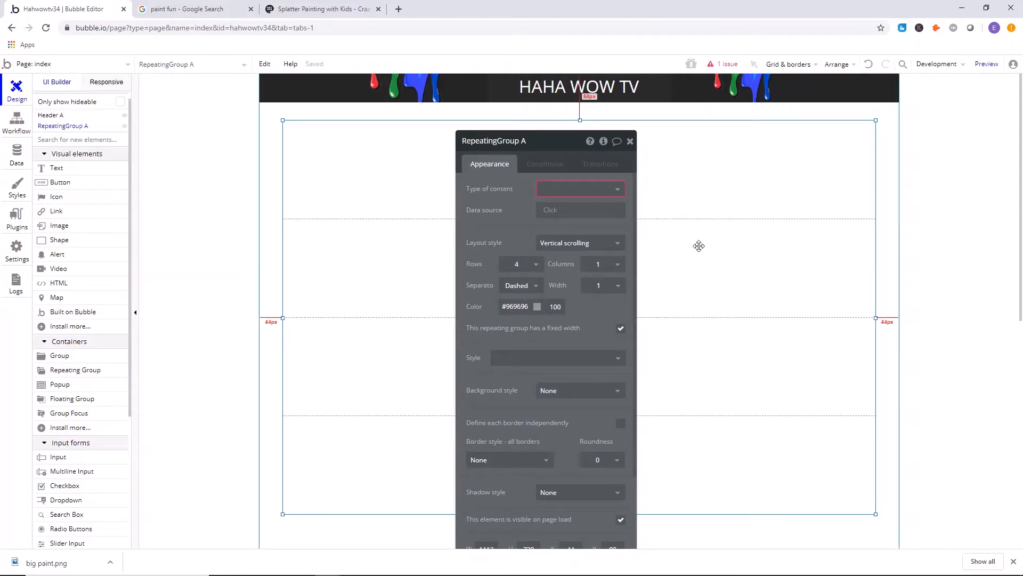
pyautogui.click(630, 141)
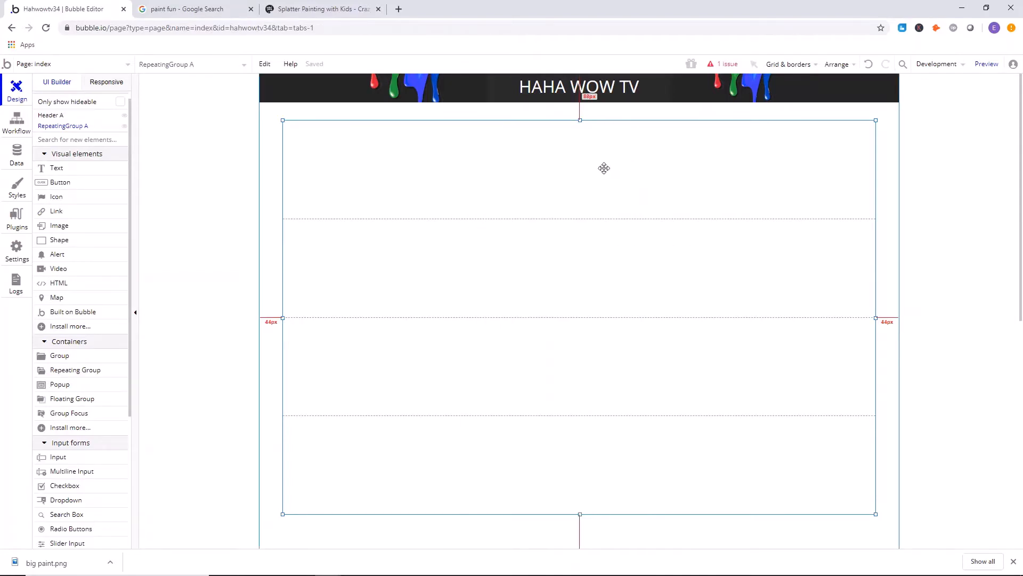
# Create a custom data type named Work Station with a text field named computer.
pyautogui.click(16, 154)
pyautogui.click(174, 203)
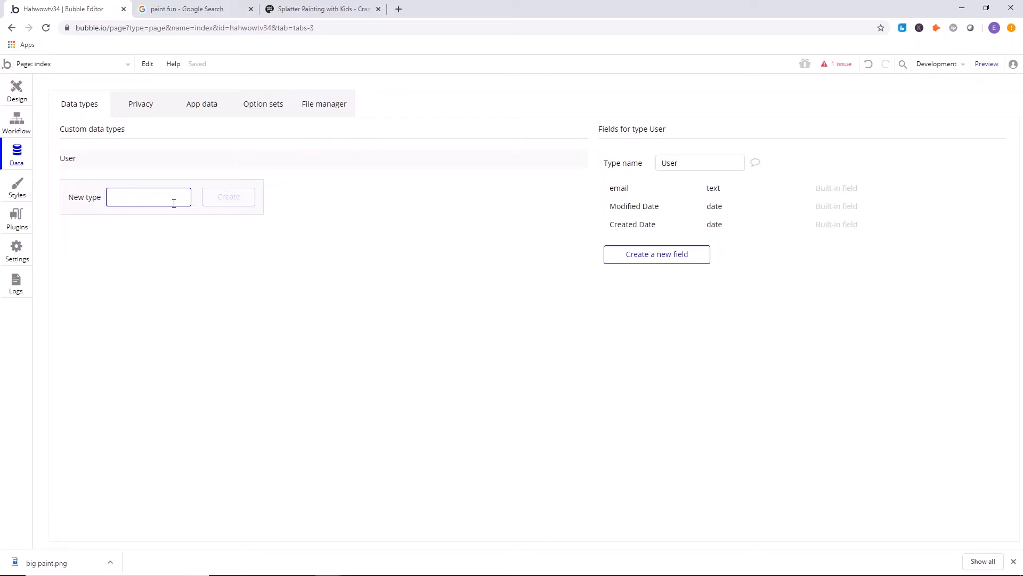
pyautogui.write('Work Station')
pyautogui.press('Return')
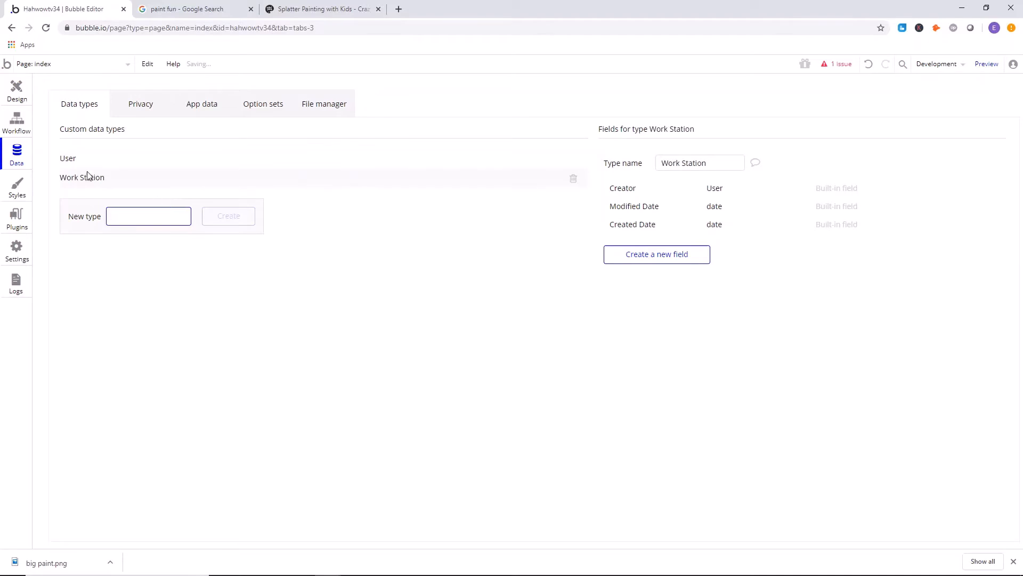
pyautogui.click(666, 260)
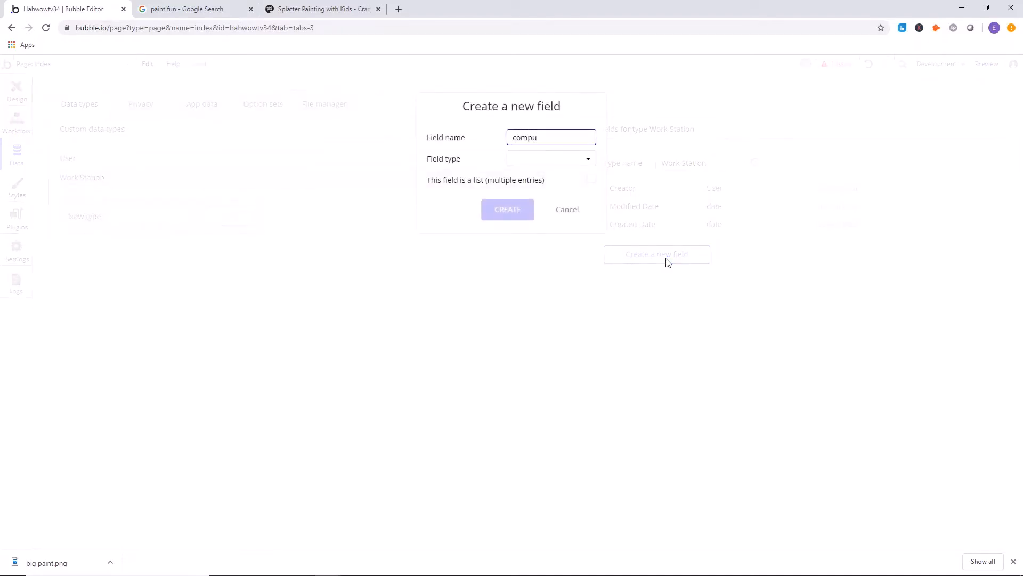
pyautogui.click(558, 159)
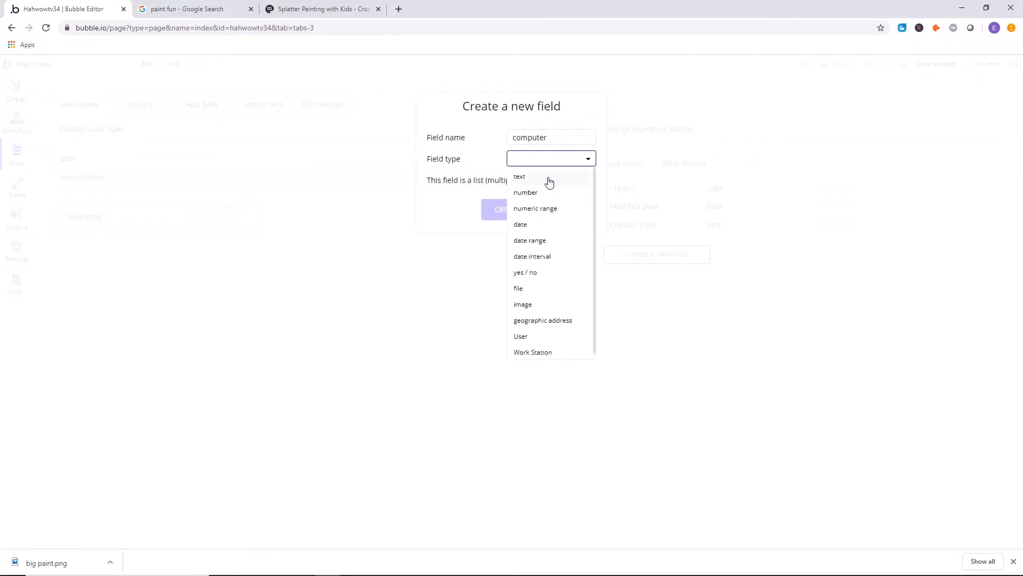
pyautogui.click(549, 181)
pyautogui.click(525, 215)
pyautogui.click(695, 288)
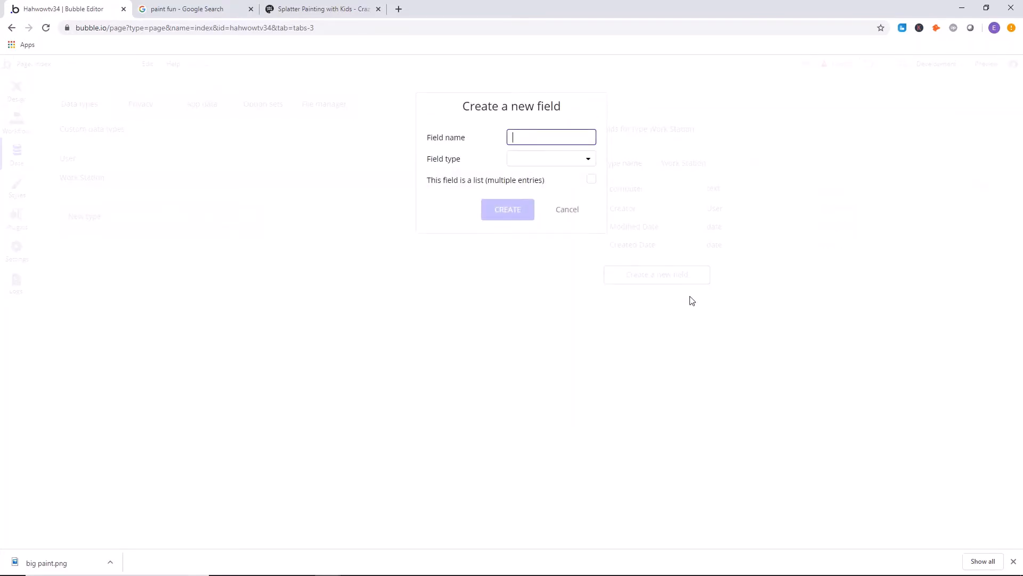
pyautogui.click(527, 160)
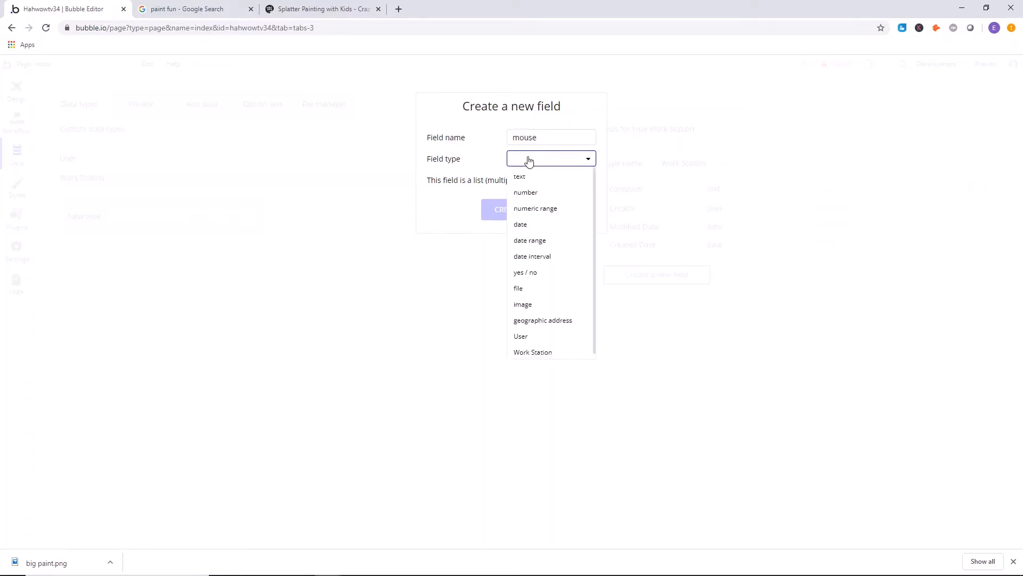
pyautogui.click(532, 176)
pyautogui.click(567, 210)
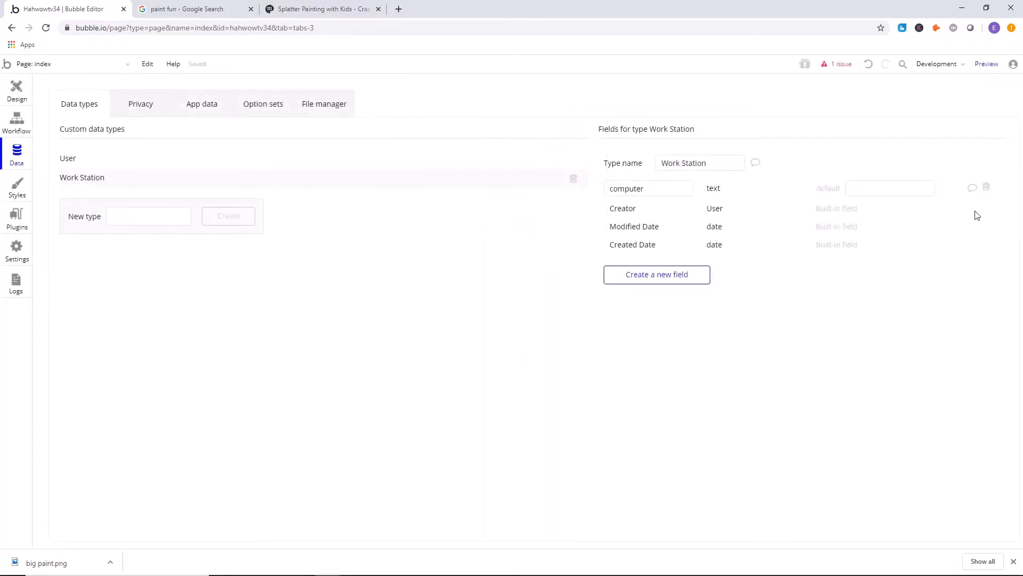
# Delete the computer field and the Work Station data type.
pyautogui.click(986, 187)
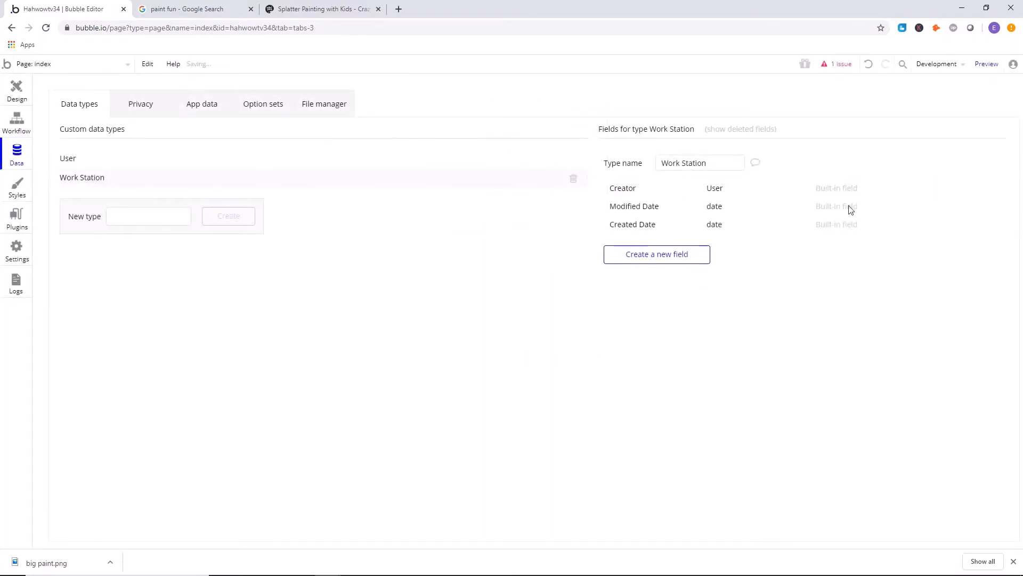
pyautogui.click(574, 178)
pyautogui.click(681, 255)
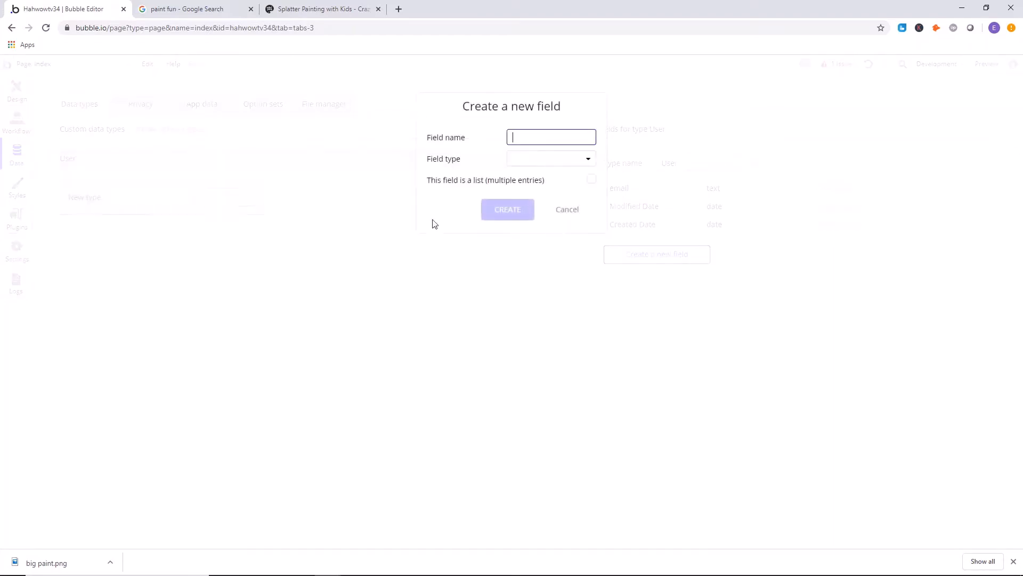
pyautogui.click(558, 159)
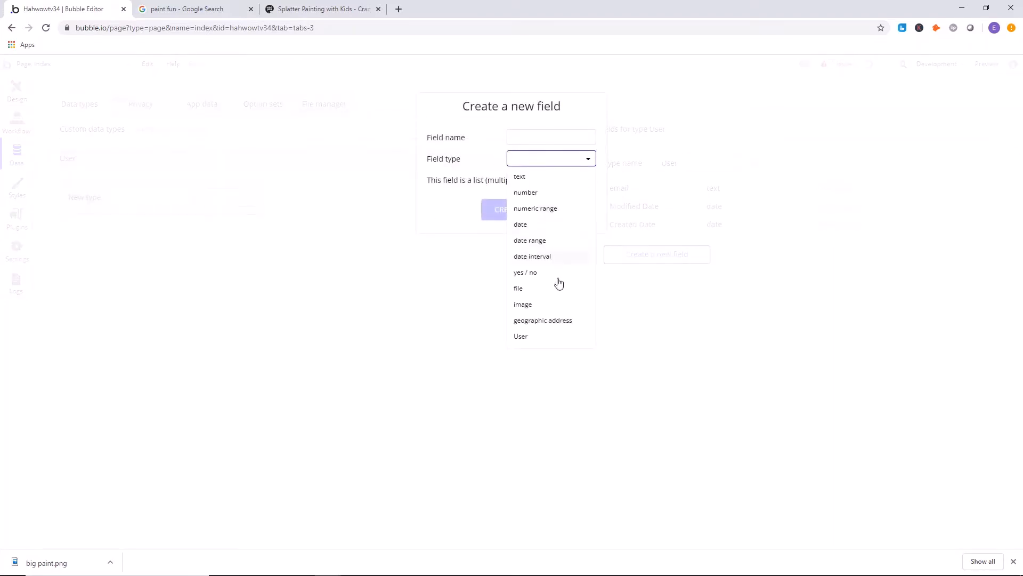
pyautogui.click(485, 179)
pyautogui.click(566, 209)
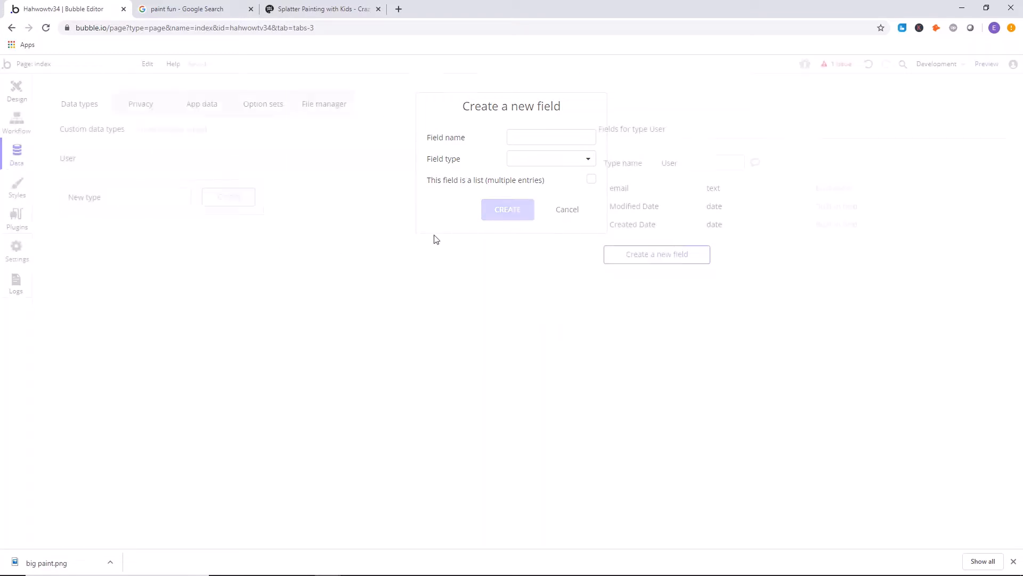
# Create a custom data type named Video with a text field named link text.
pyautogui.click(147, 201)
pyautogui.write('Vide')
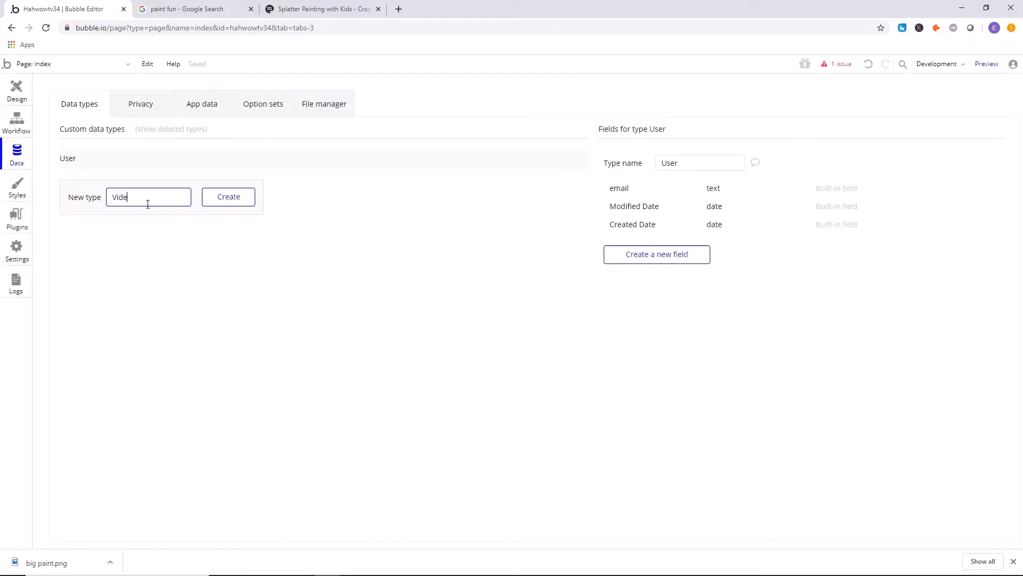
pyautogui.write('o')
pyautogui.press('Return')
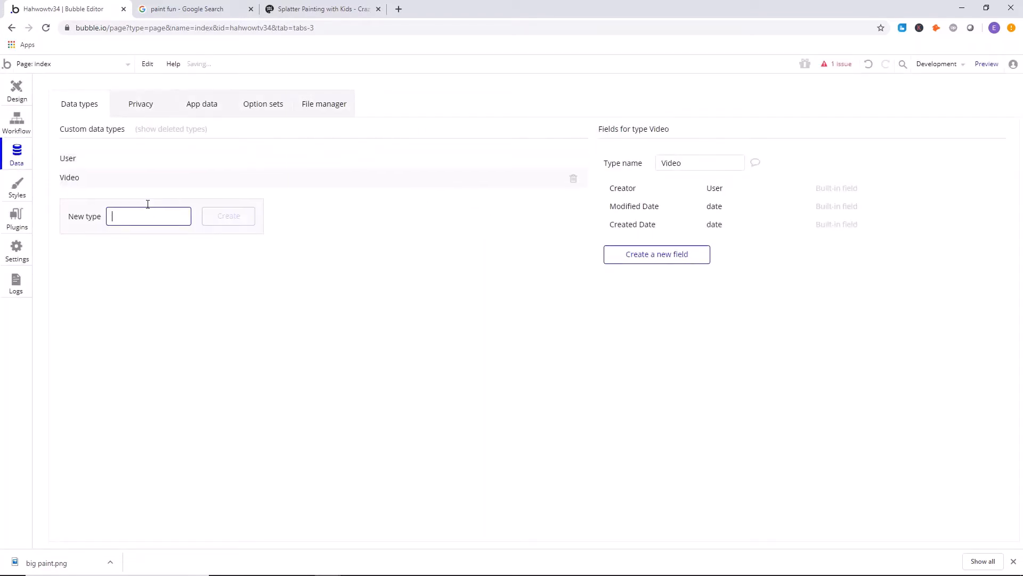
pyautogui.click(692, 261)
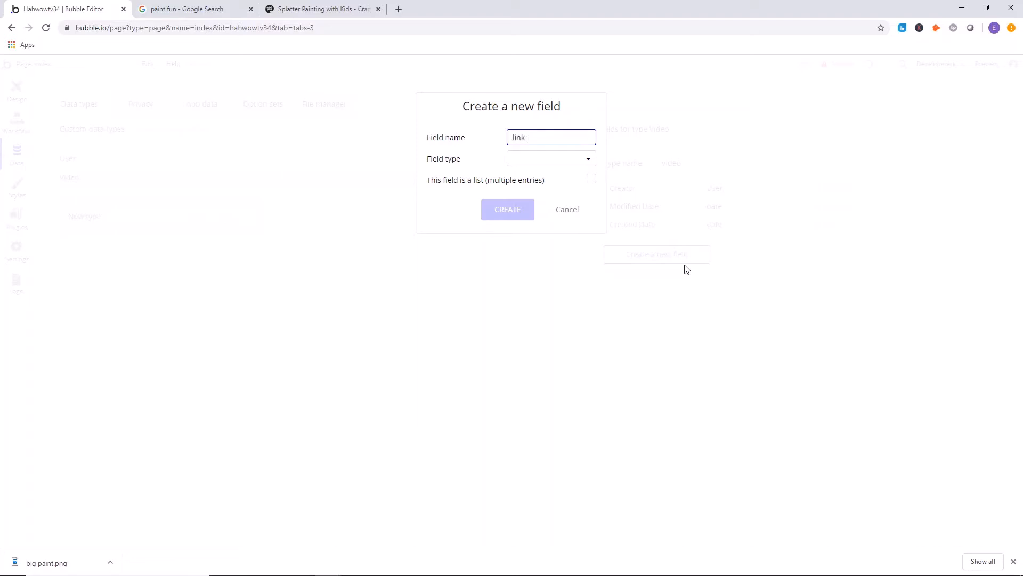
pyautogui.click(569, 159)
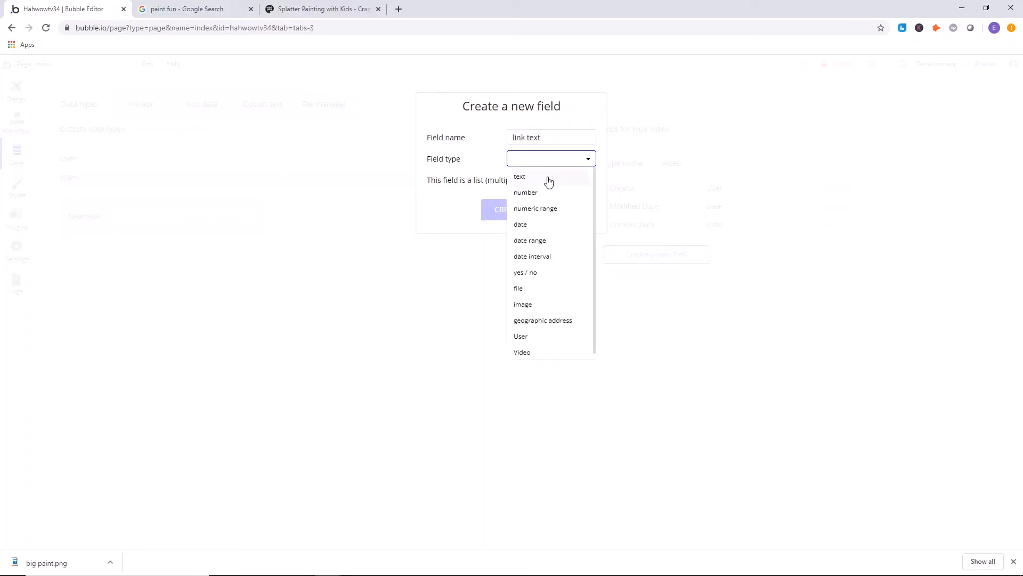
pyautogui.click(548, 177)
pyautogui.click(507, 210)
pyautogui.click(687, 279)
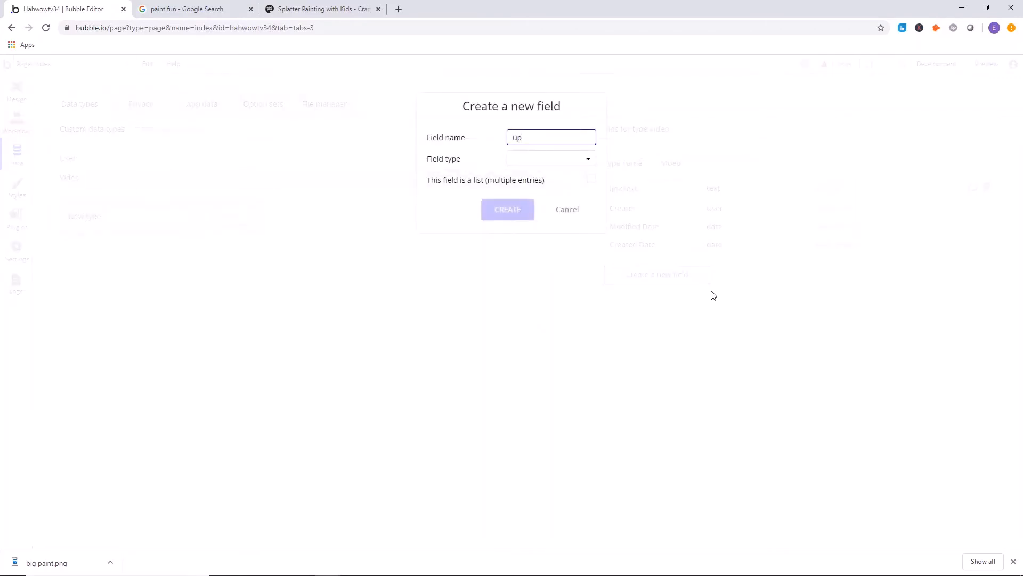
pyautogui.click(553, 159)
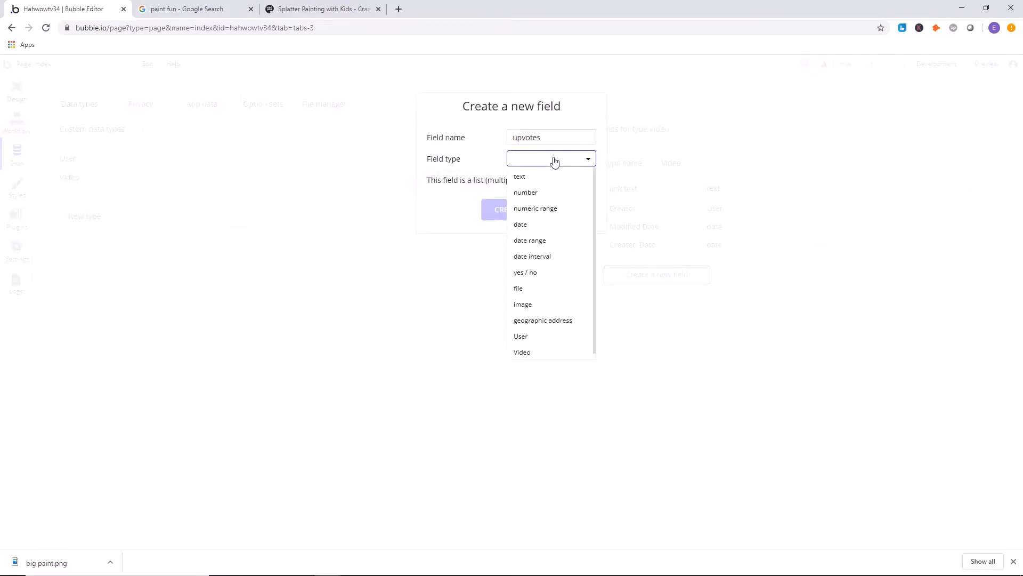
pyautogui.click(446, 148)
pyautogui.click(568, 210)
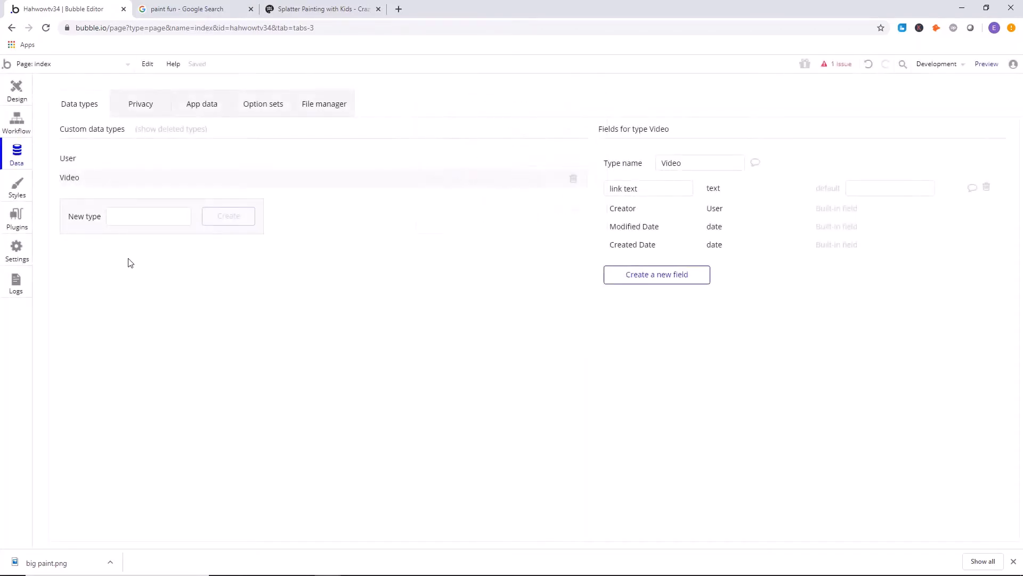
pyautogui.click(171, 220)
pyautogui.write('up')
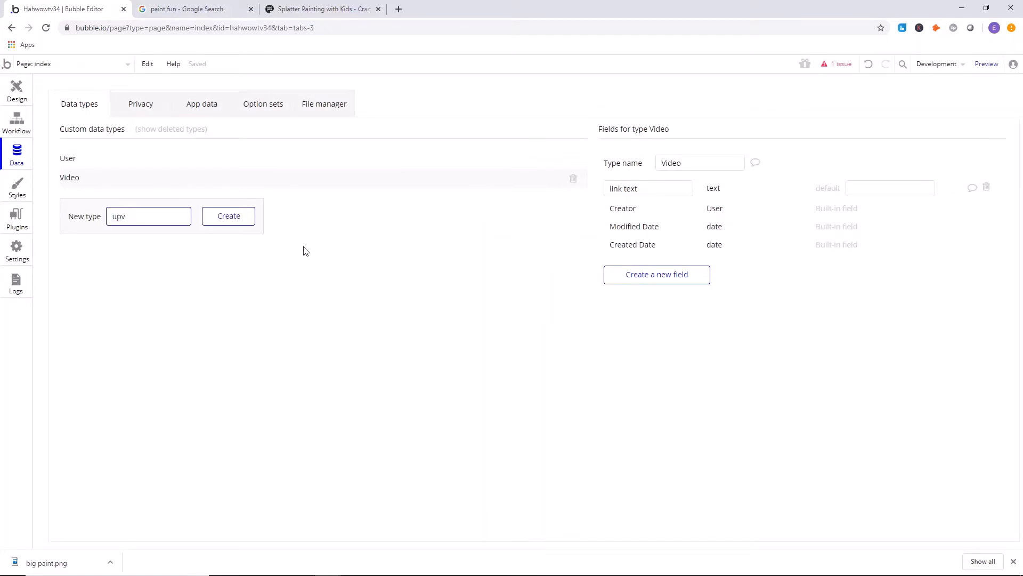
pyautogui.press('BackSpace')
pyautogui.press('BackSpace')
pyautogui.press('BackSpace')
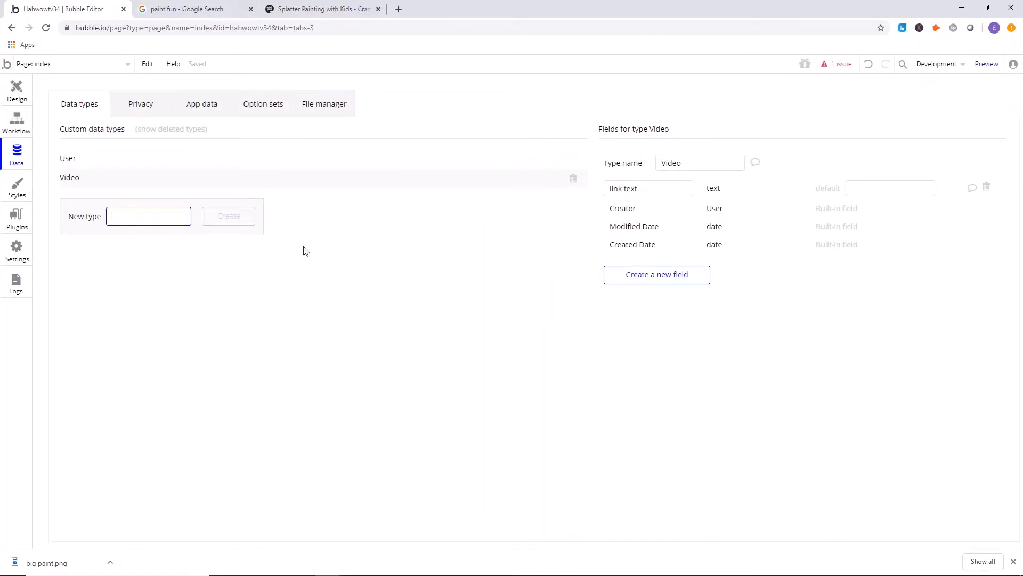
# Add a number field named vote to the Video data type.
pyautogui.click(670, 278)
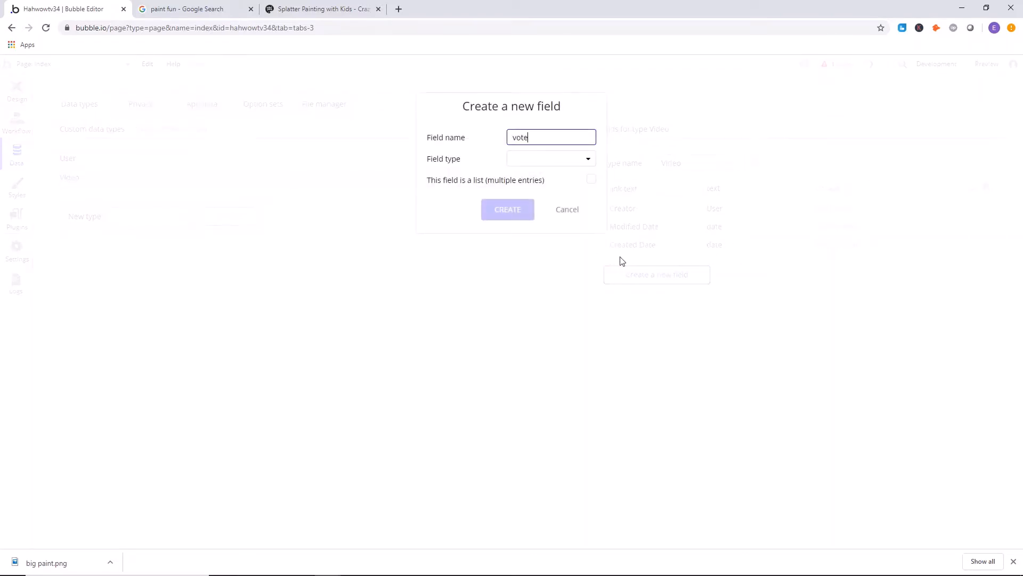
pyautogui.click(533, 160)
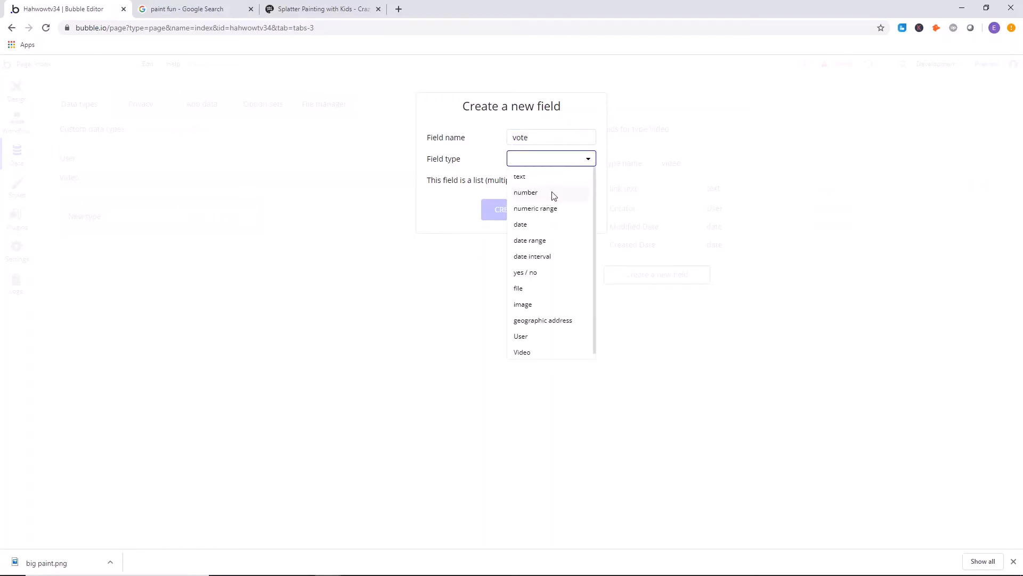
pyautogui.click(553, 193)
pyautogui.click(523, 211)
pyautogui.click(900, 214)
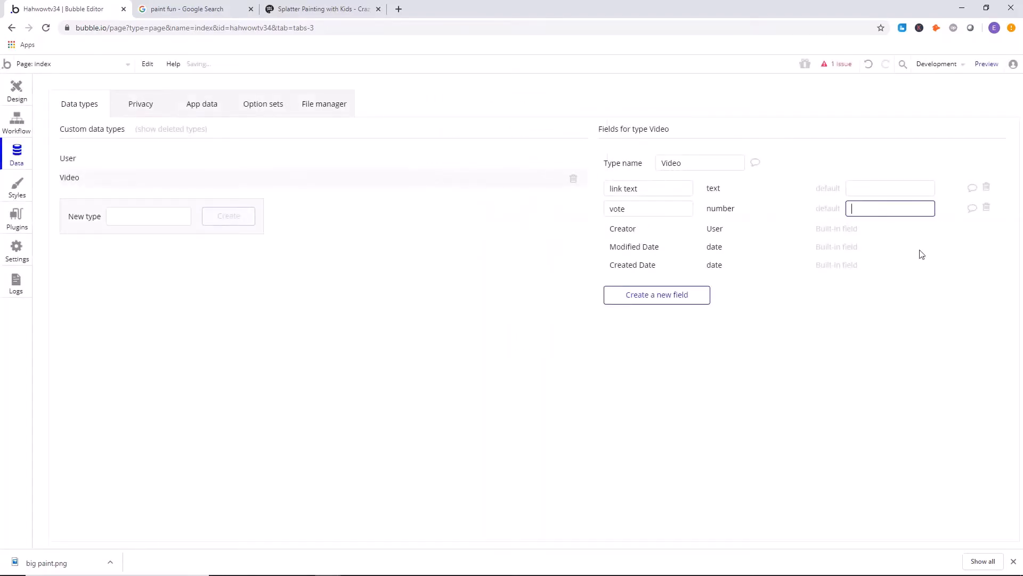
pyautogui.click(757, 415)
pyautogui.click(681, 188)
pyautogui.click(652, 207)
pyautogui.click(667, 190)
pyautogui.click(518, 257)
# Return to the index page design and set the repeating group's type of content to Video.
pyautogui.click(12, 118)
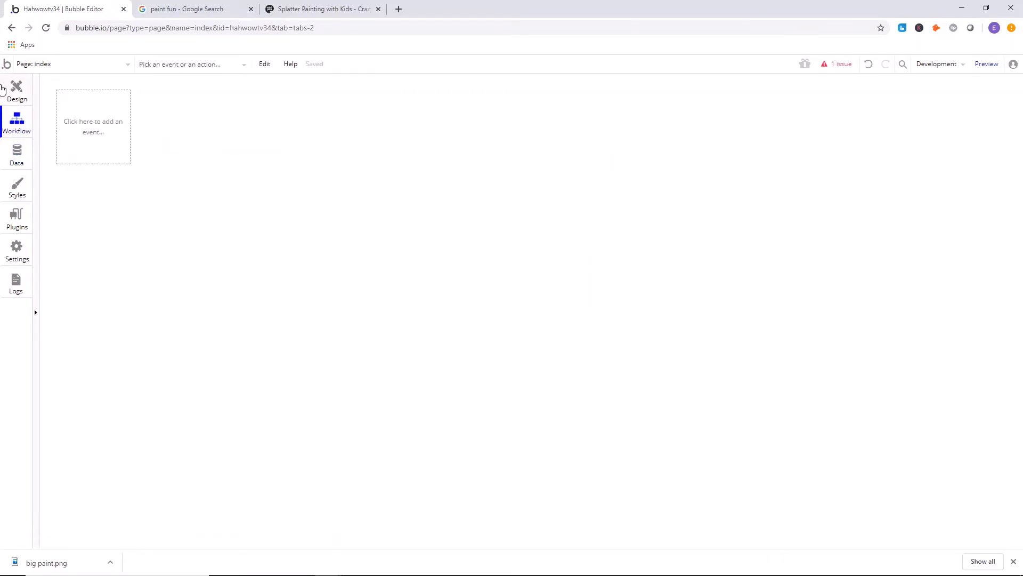
pyautogui.click(3, 89)
pyautogui.doubleClick(469, 215)
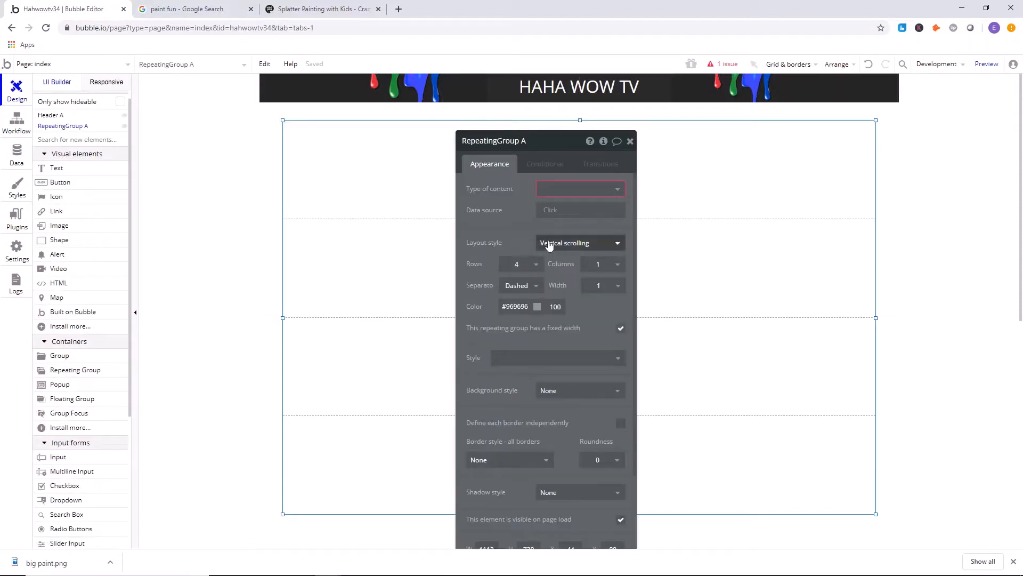
pyautogui.click(559, 190)
pyautogui.click(564, 223)
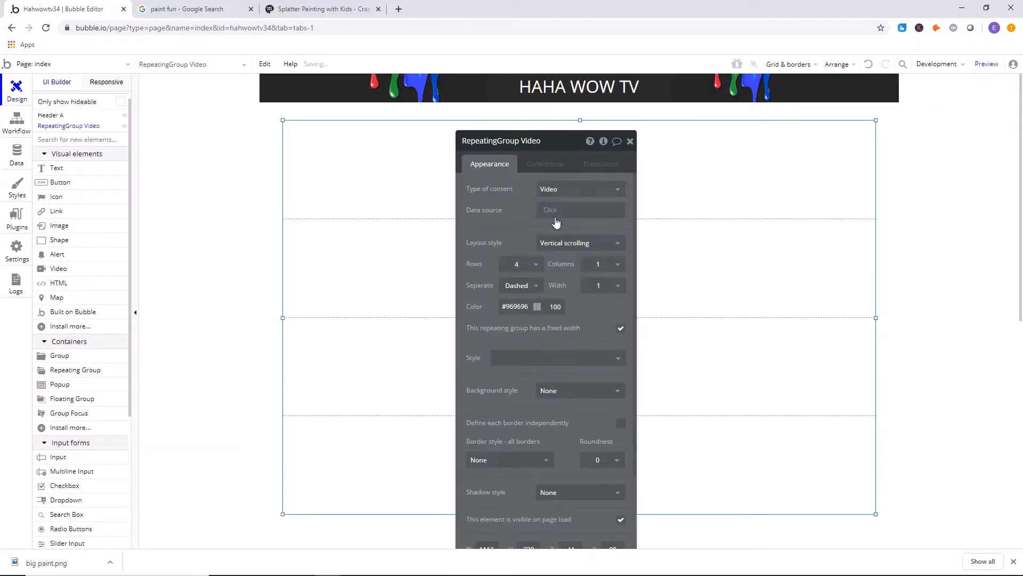
# Set the repeating group's data source to a search for the Video data type.
pyautogui.click(554, 218)
pyautogui.click(561, 257)
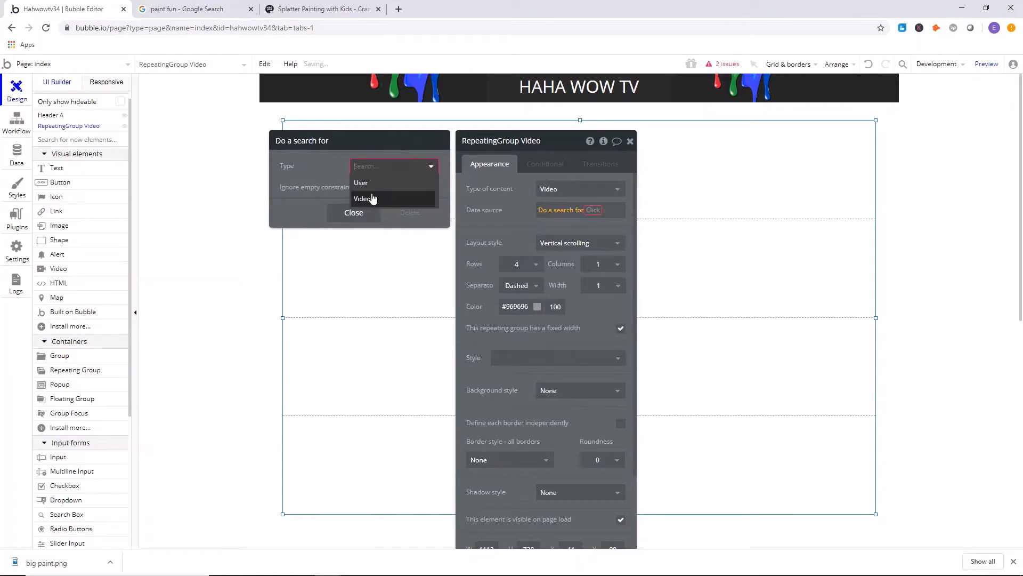
pyautogui.click(372, 199)
pyautogui.click(365, 196)
pyautogui.click(298, 192)
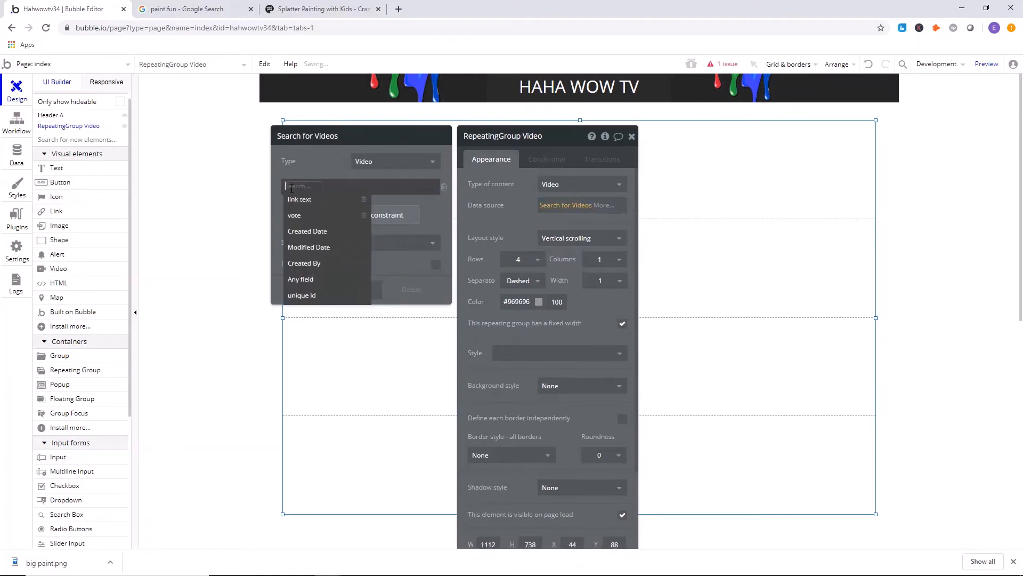
pyautogui.click(311, 215)
pyautogui.click(307, 187)
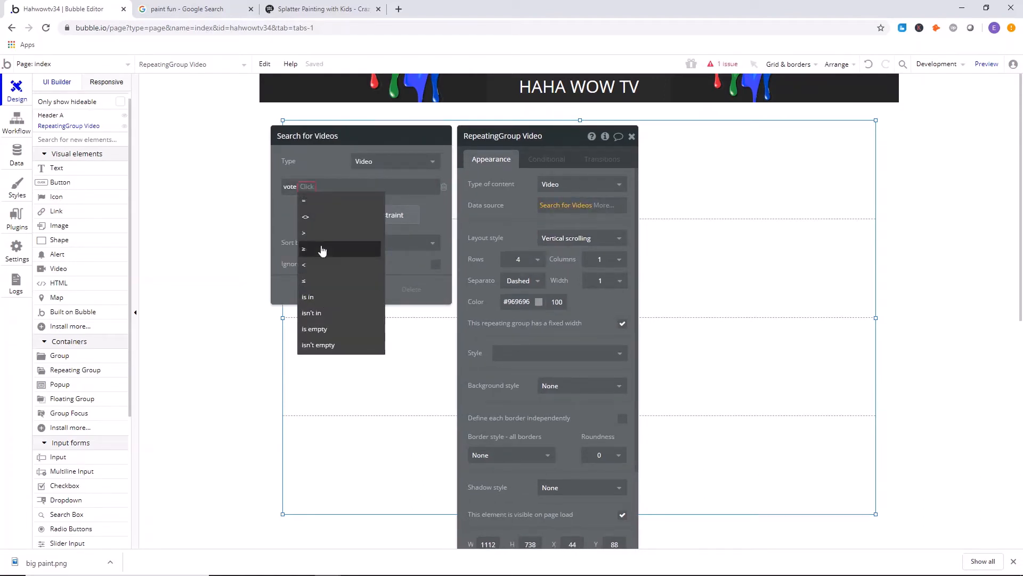
pyautogui.moveTo(472, 205); pyautogui.dragTo(477, 205)
pyautogui.click(452, 187)
# Sort the Video search by vote, choose its descending option, and close the search settings.
pyautogui.click(399, 218)
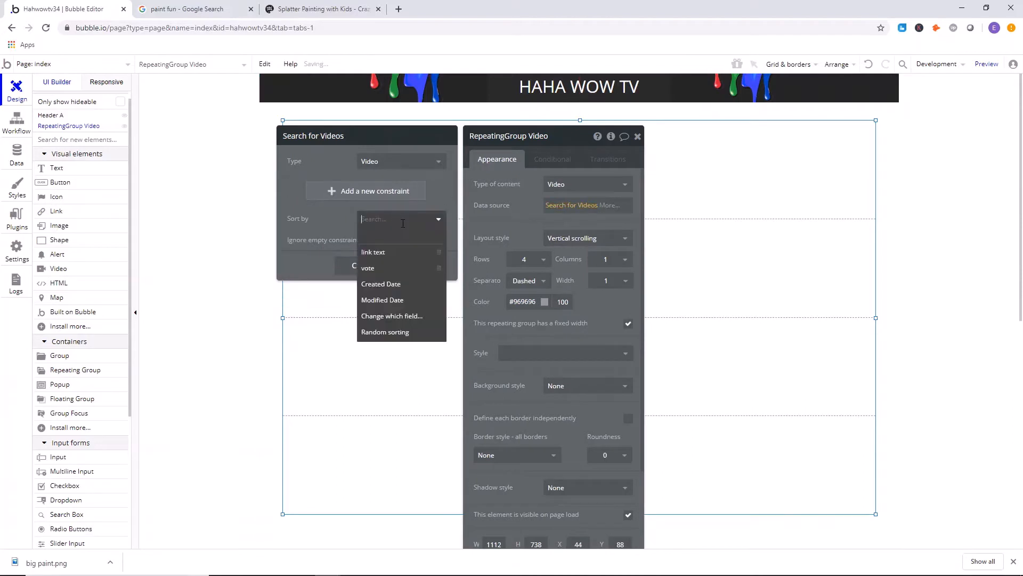
pyautogui.click(373, 267)
pyautogui.click(367, 241)
pyautogui.click(369, 278)
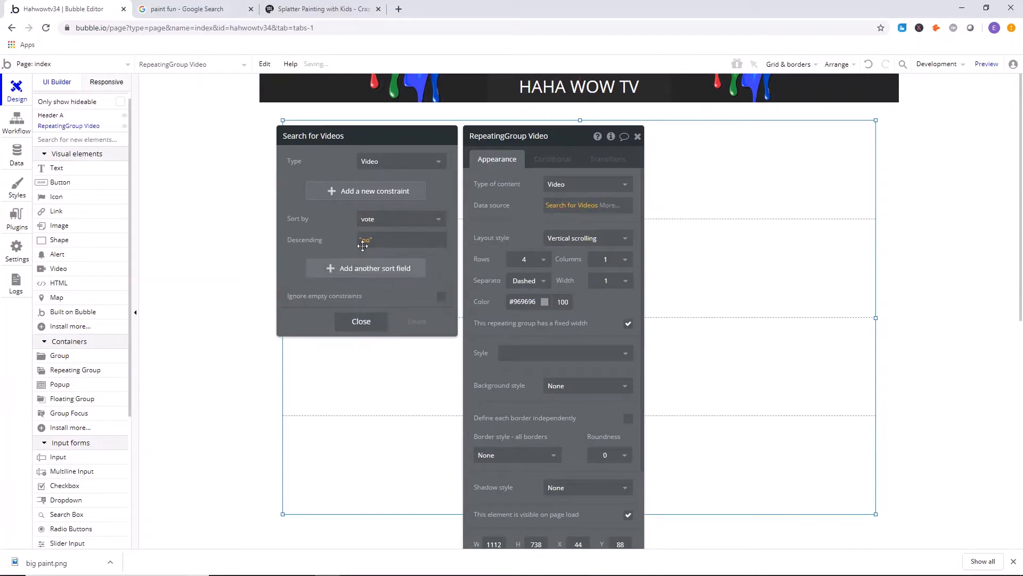
pyautogui.click(363, 241)
pyautogui.click(386, 267)
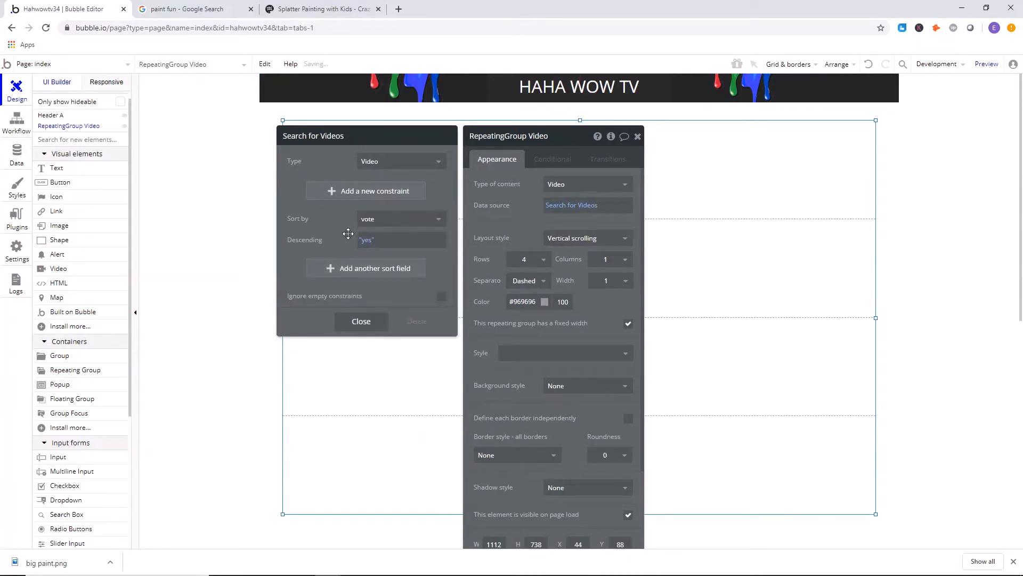
pyautogui.click(358, 326)
pyautogui.click(486, 188)
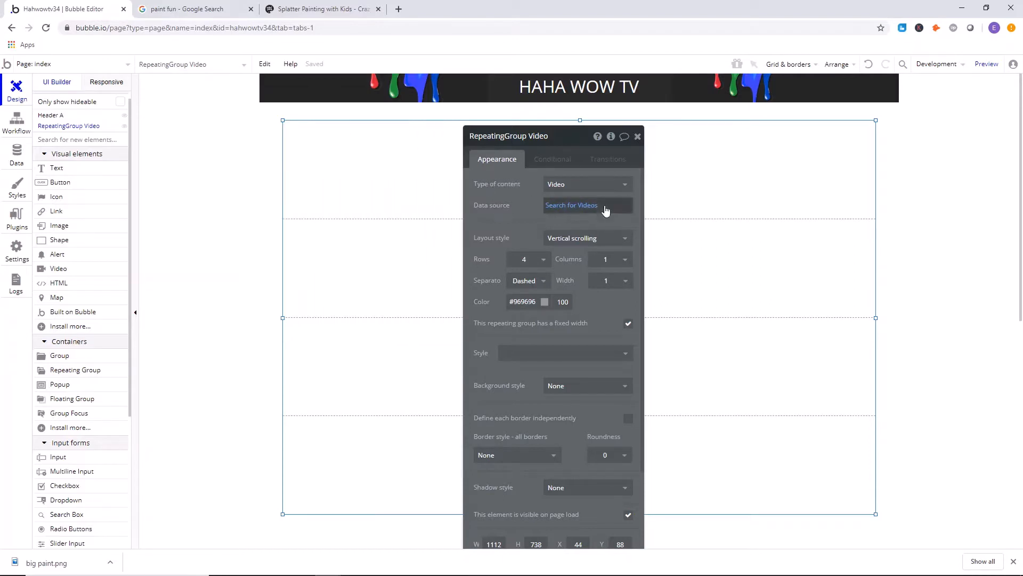
pyautogui.click(584, 206)
pyautogui.click(521, 218)
pyautogui.click(587, 246)
pyautogui.click(520, 211)
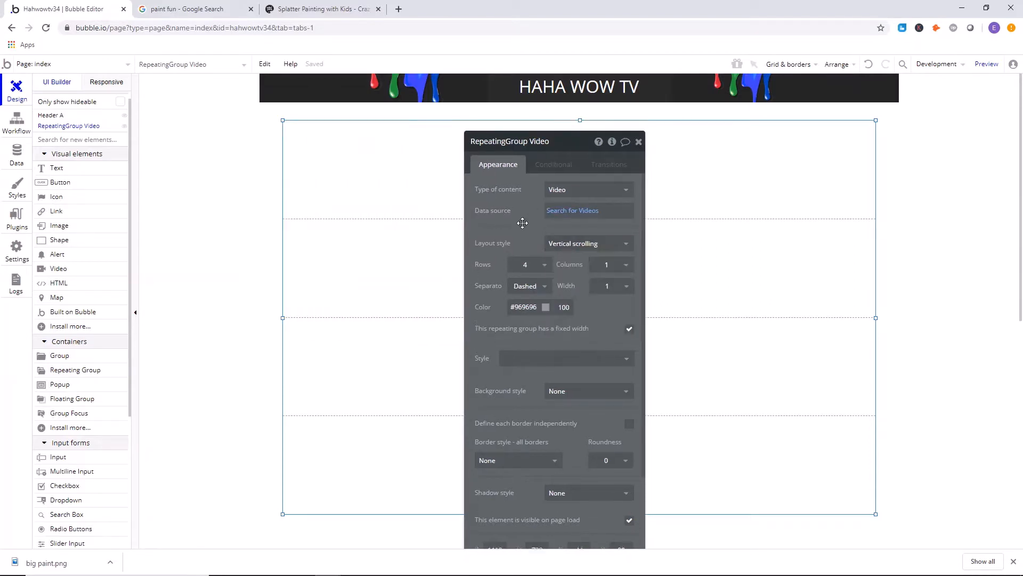
# Set the repeating group's layout to 3 rows and 2 columns.
pyautogui.moveTo(520, 210); pyautogui.dragTo(168, 156)
pyautogui.click(177, 205)
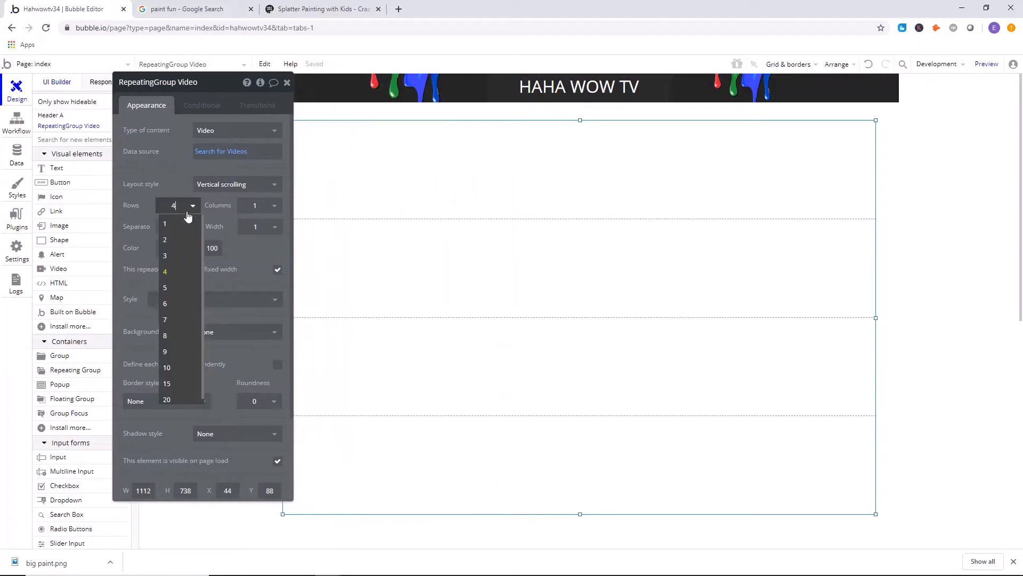
pyautogui.click(177, 240)
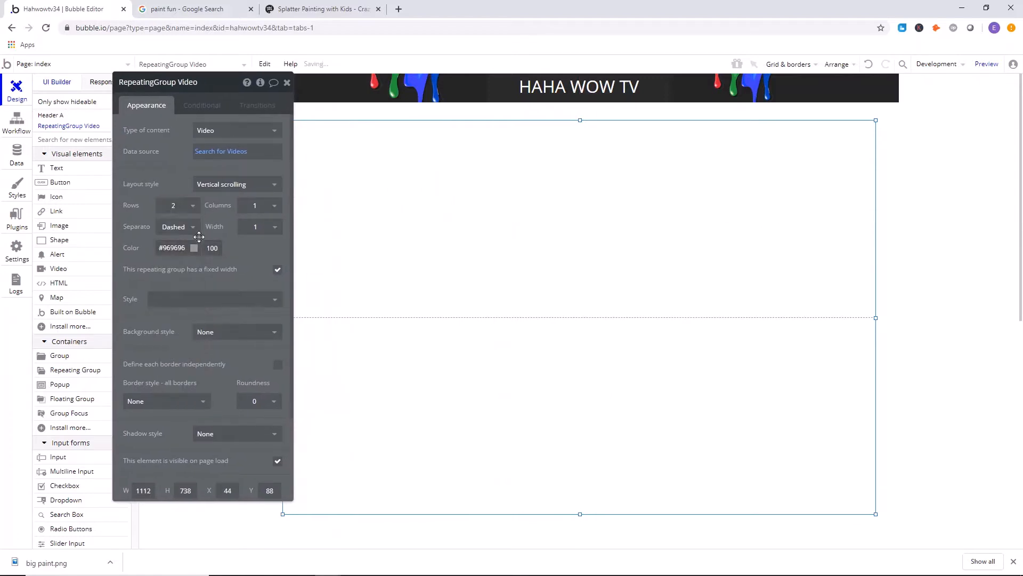
pyautogui.click(176, 206)
pyautogui.click(173, 257)
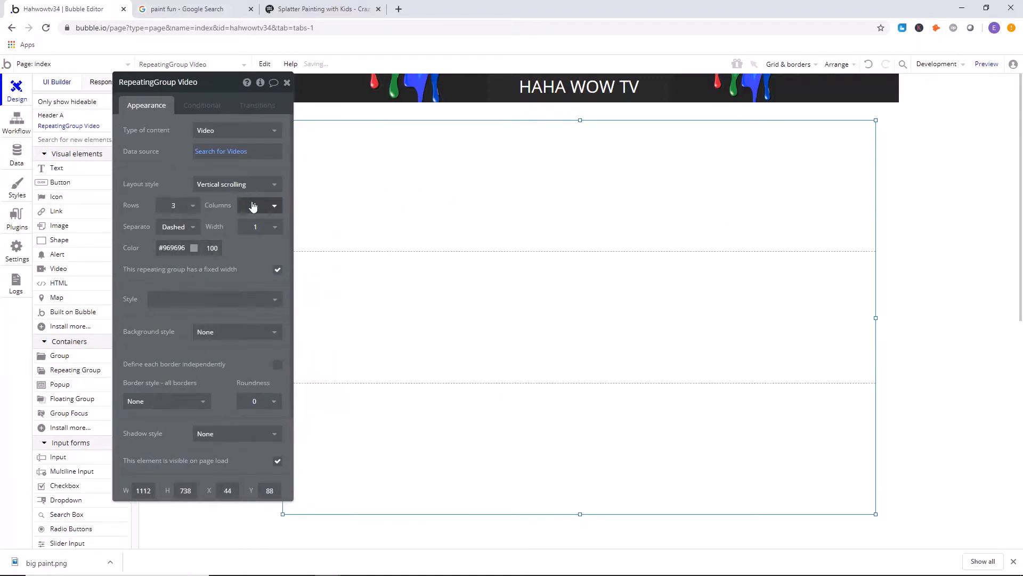
pyautogui.click(271, 205)
pyautogui.click(247, 244)
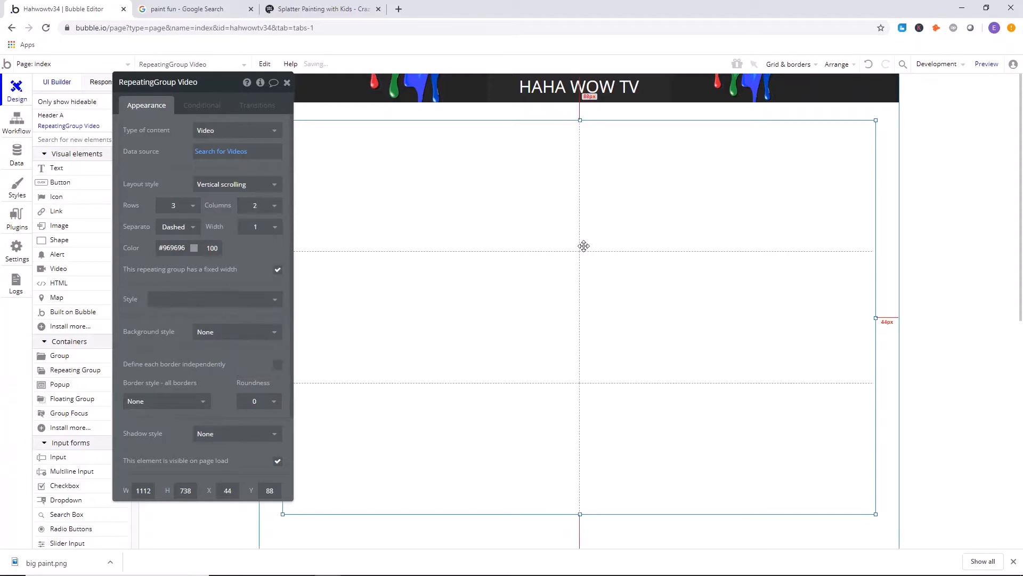
# Stretch the repeating group to about 1145 px tall and move it down to leave a gap below the header.
pyautogui.scroll(-7, 567, 285)
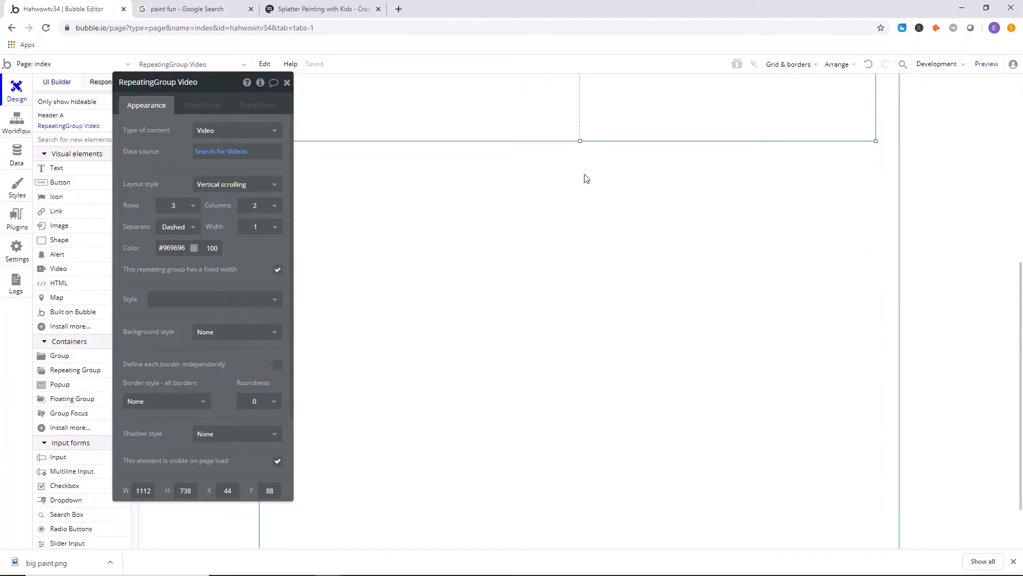
pyautogui.moveTo(580, 141); pyautogui.dragTo(601, 361)
pyautogui.scroll(7, 586, 341)
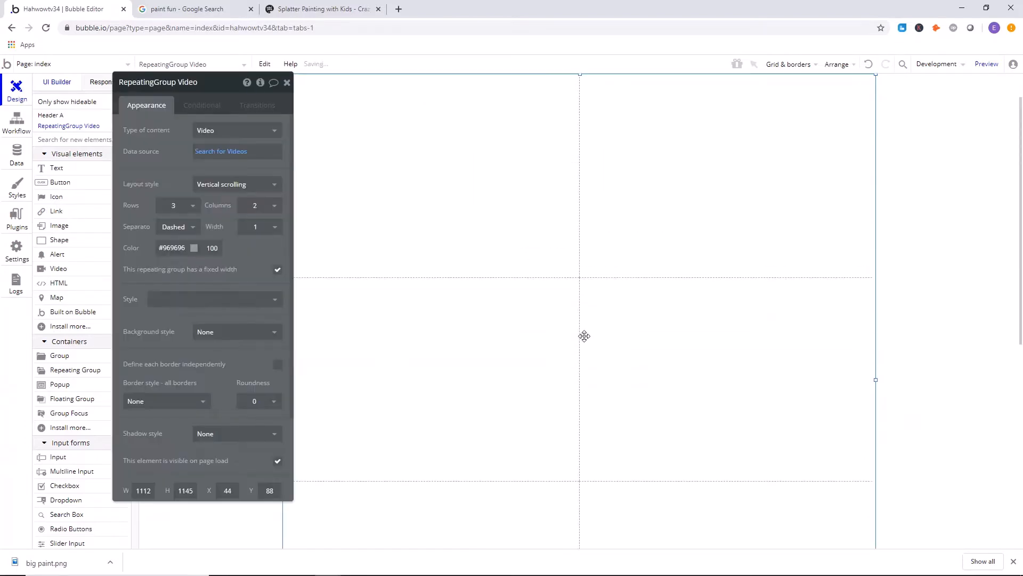
pyautogui.click(287, 82)
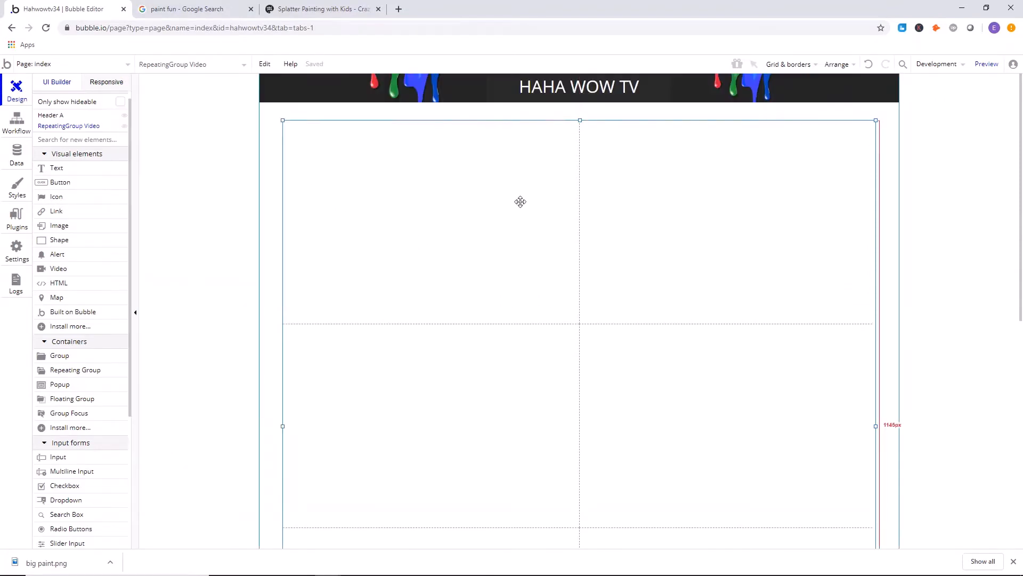
pyautogui.moveTo(521, 201); pyautogui.dragTo(525, 251)
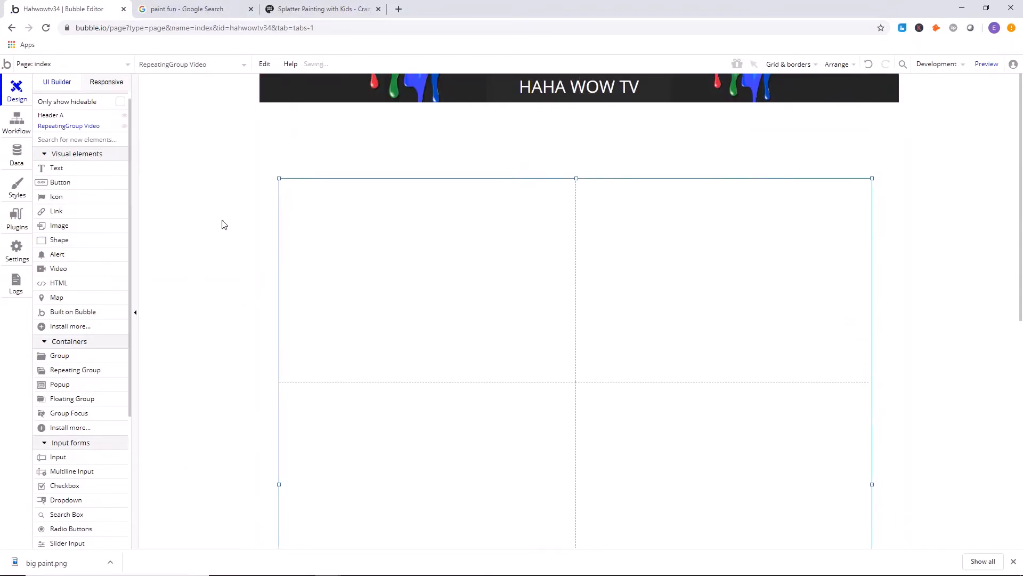
# Add a text element about 786 by 64 px between the header and the repeating group, reading HOLY SHIT THAT'S FUNNY.
pyautogui.click(55, 169)
pyautogui.moveTo(375, 126)
pyautogui.mouseDown()
pyautogui.moveTo(742, 144)
pyautogui.moveTo(794, 160)
pyautogui.mouseUp()
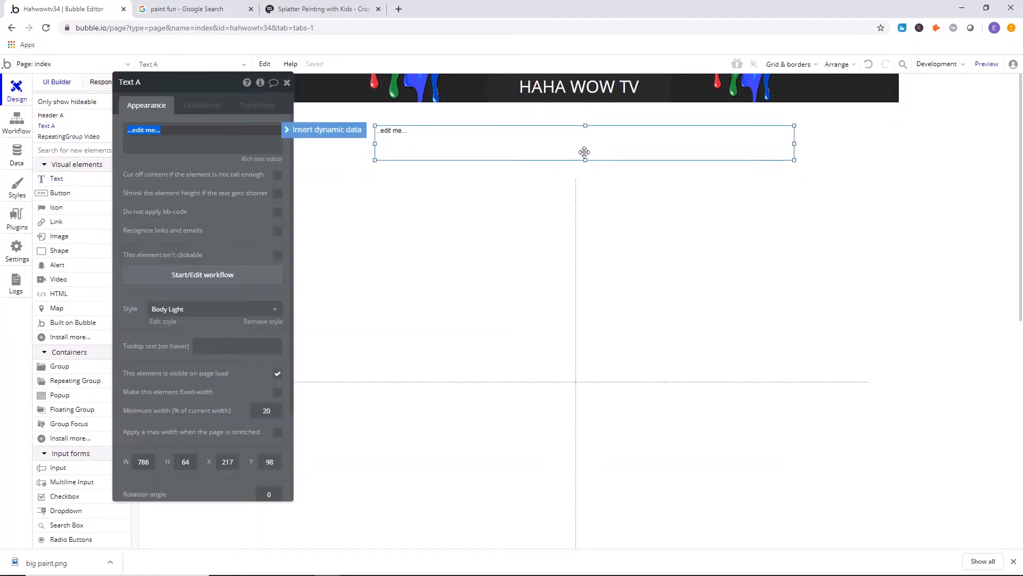
pyautogui.write("HOLY SHIT THAT'S FUNNY")
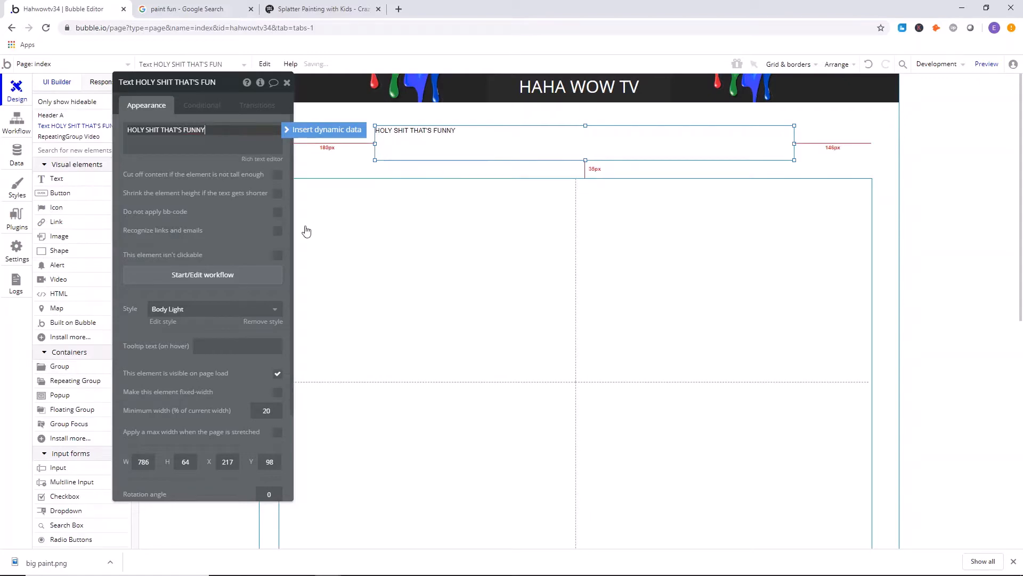
# Remove the preset style from the heading text and set its font size to 75.
pyautogui.click(266, 322)
pyautogui.click(257, 341)
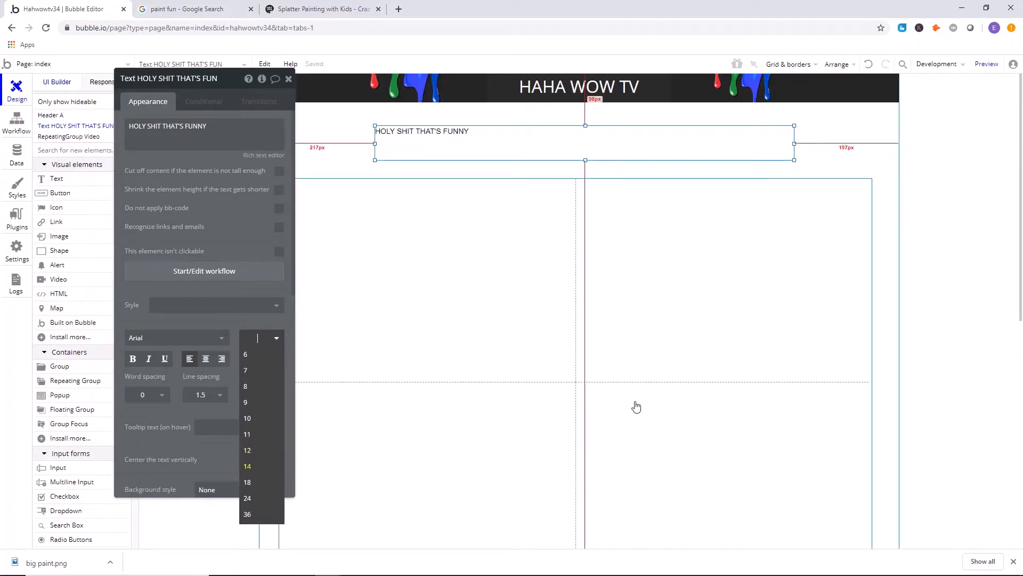
pyautogui.press('Return')
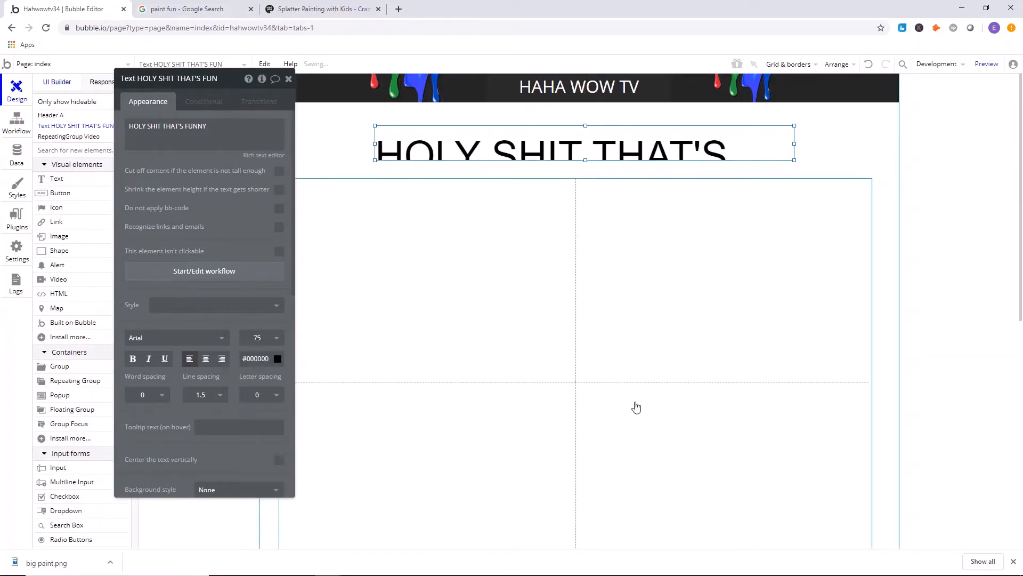
# Make the heading's box taller, set its font size to 60, and position it just under the header.
pyautogui.moveTo(589, 160)
pyautogui.mouseDown()
pyautogui.moveTo(589, 183)
pyautogui.moveTo(573, 147)
pyautogui.mouseUp()
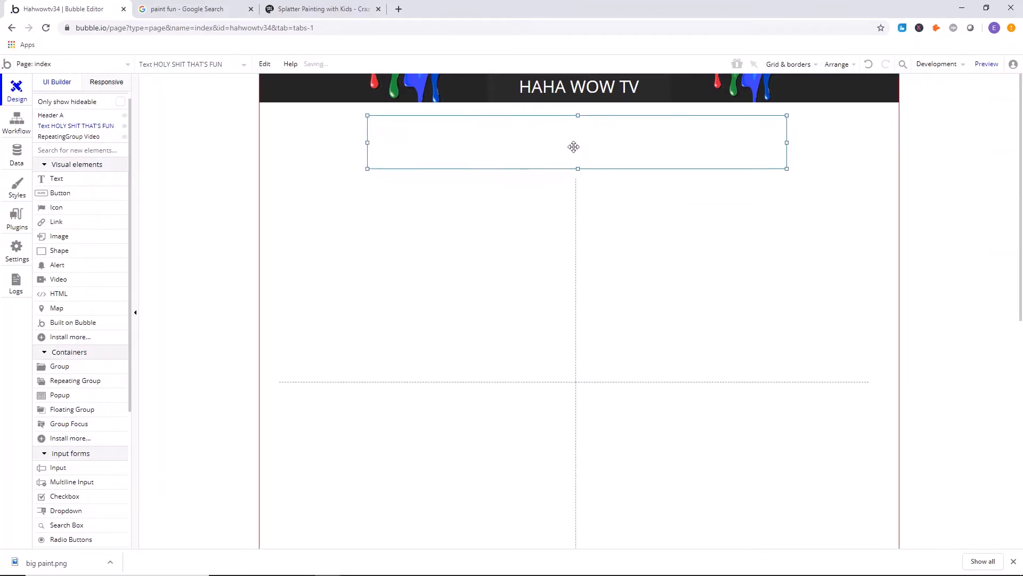
pyautogui.doubleClick(573, 146)
pyautogui.click(264, 338)
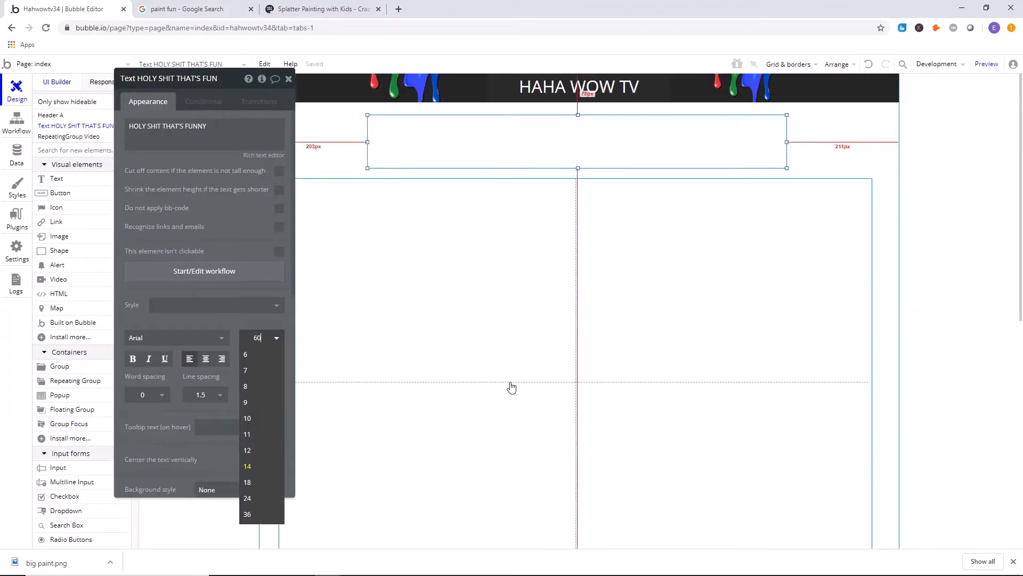
pyautogui.press('Return')
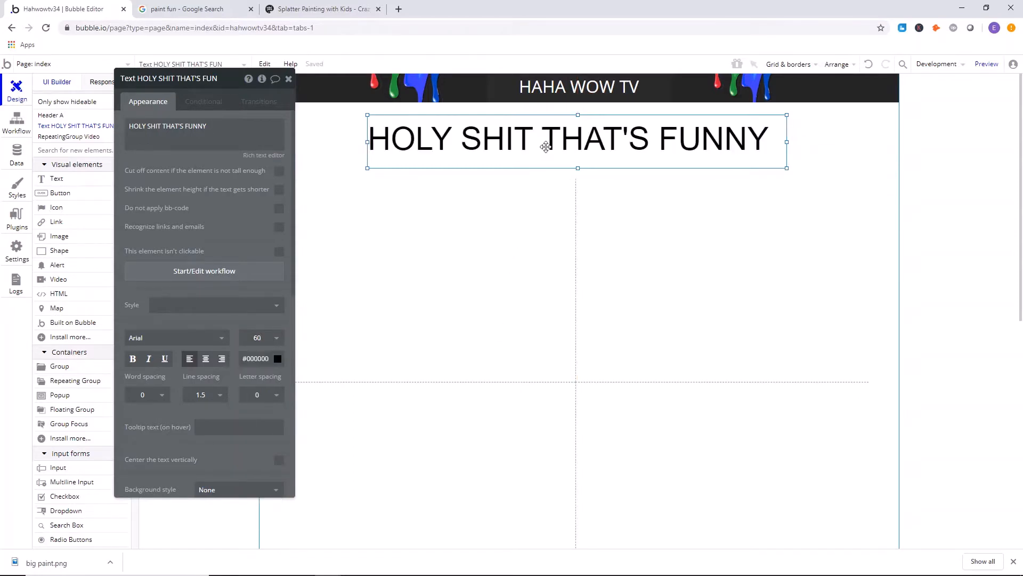
pyautogui.moveTo(560, 160); pyautogui.dragTo(558, 152)
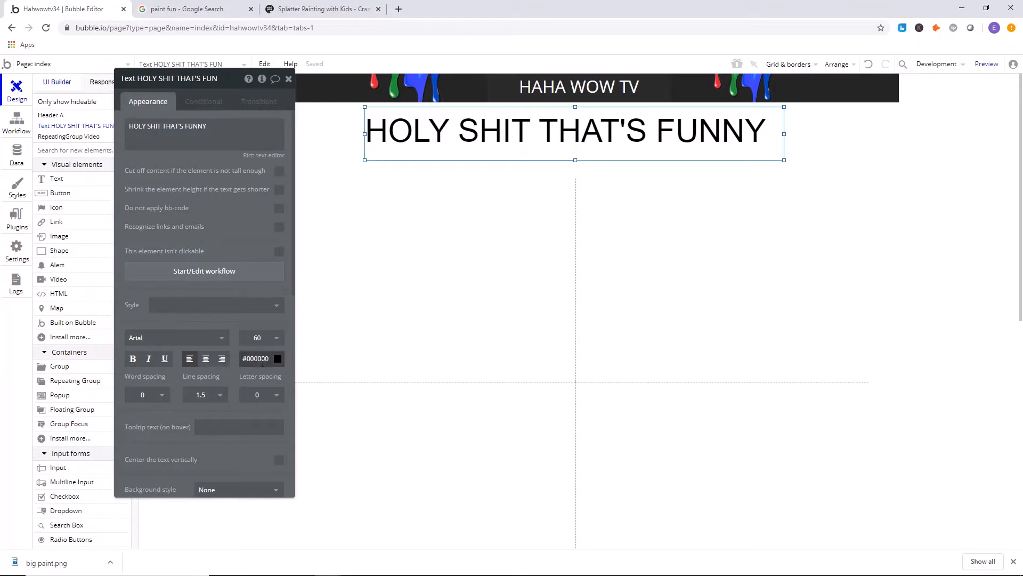
# Set the heading's font size to 50.
pyautogui.click(262, 337)
pyautogui.write('14')
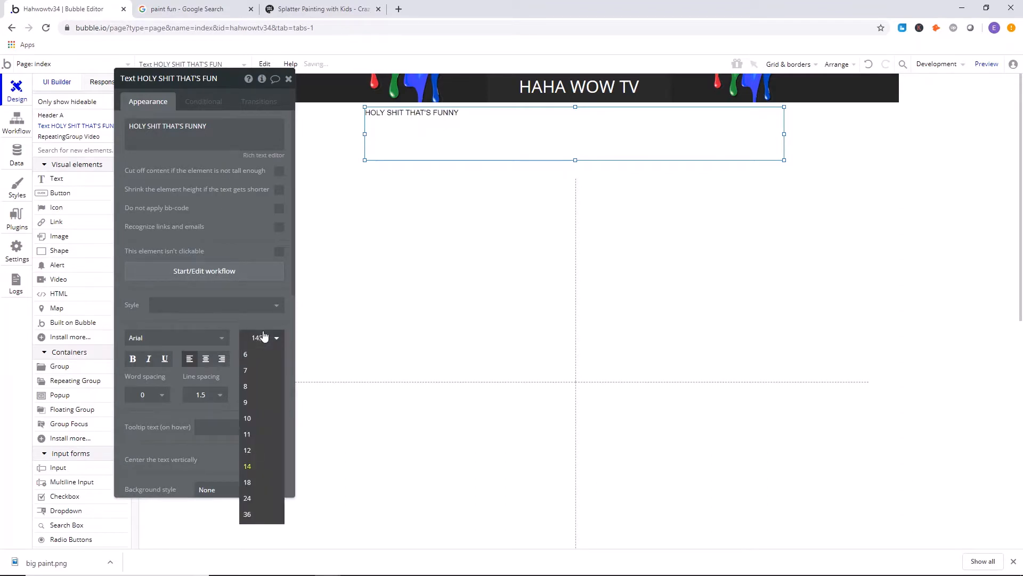
pyautogui.press('BackSpace')
pyautogui.press('BackSpace')
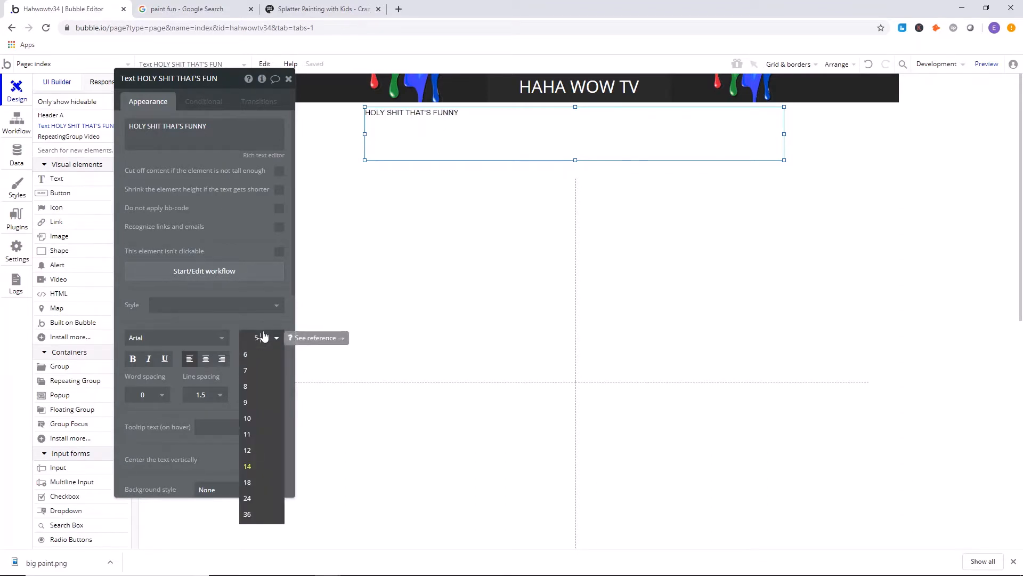
pyautogui.press('Return')
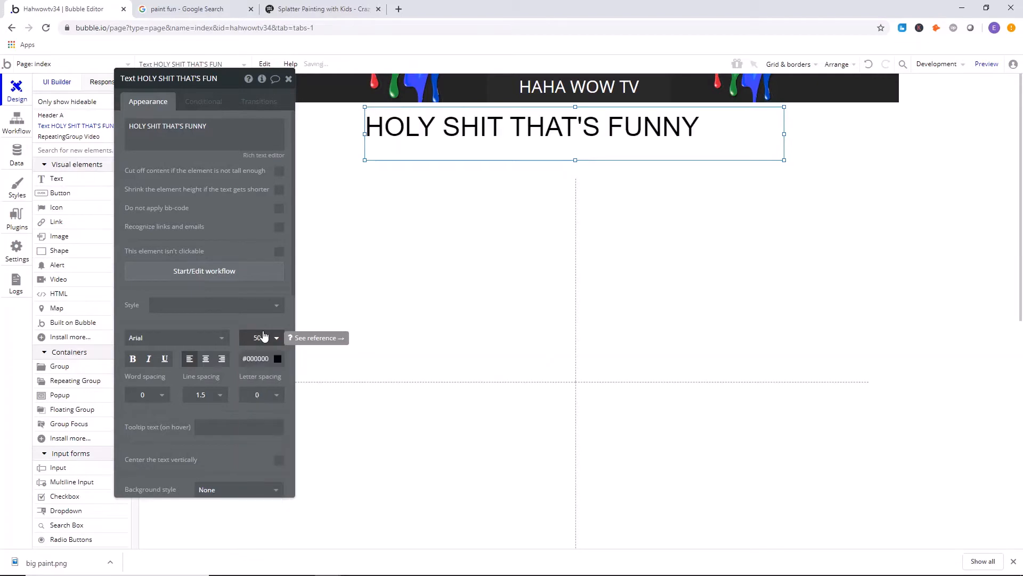
# Set the heading's font size to 40 and center-align its text.
pyautogui.click(263, 337)
pyautogui.write('14')
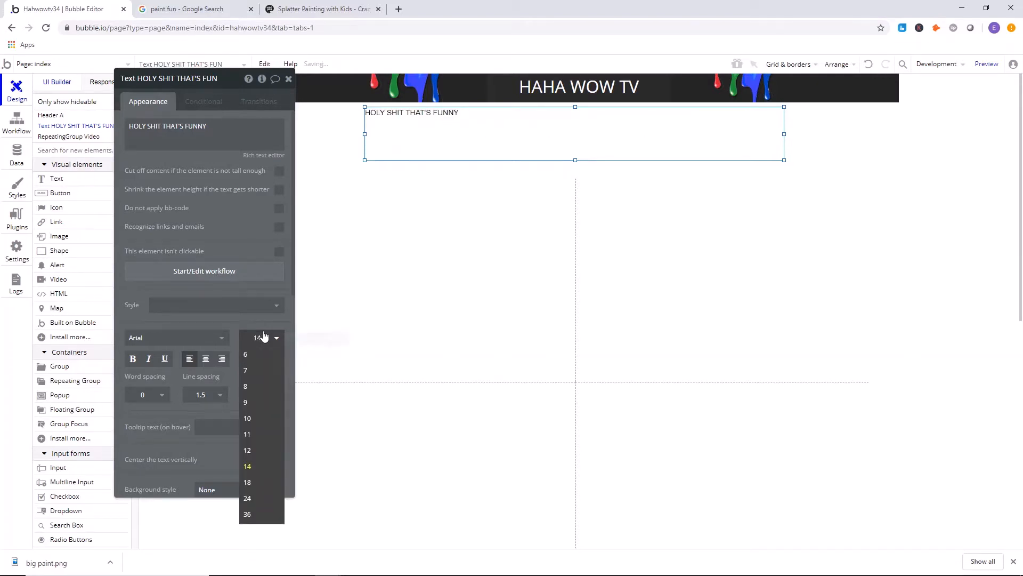
pyautogui.press('BackSpace')
pyautogui.write('0')
pyautogui.press('Return')
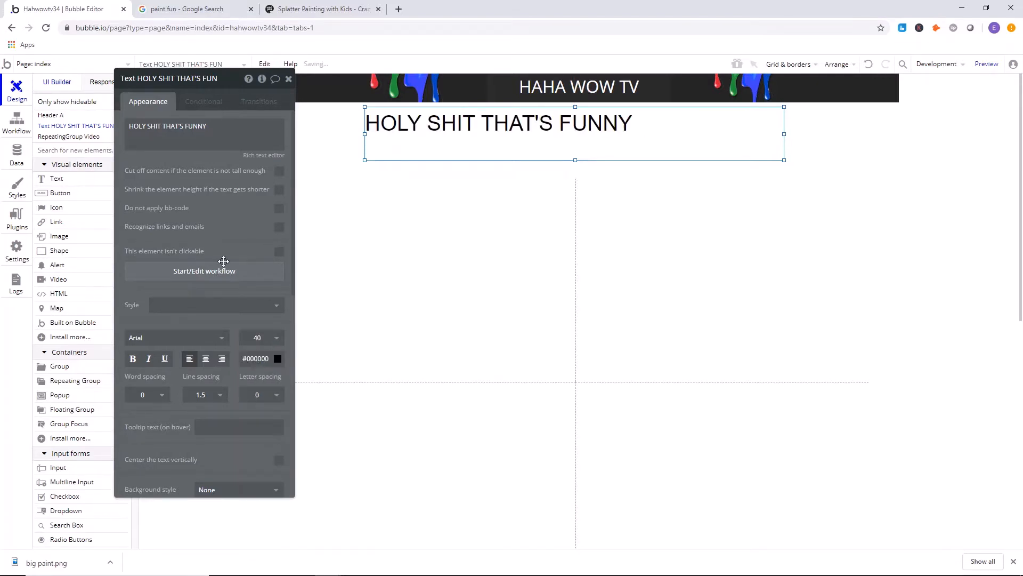
pyautogui.click(210, 360)
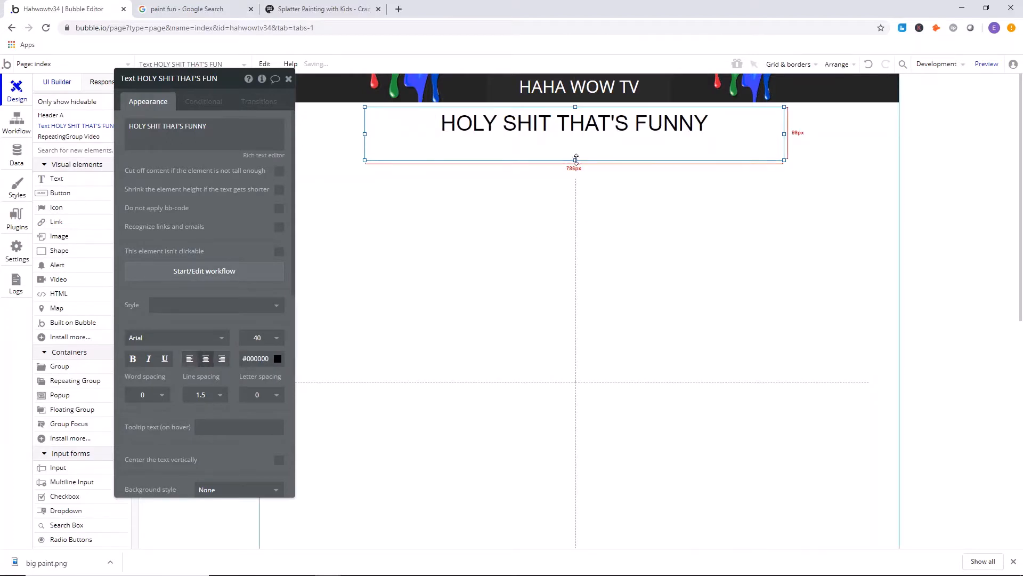
# Reduce the height of the heading's box and center it horizontally on the page.
pyautogui.moveTo(575, 160)
pyautogui.mouseDown()
pyautogui.moveTo(576, 130)
pyautogui.moveTo(576, 151)
pyautogui.moveTo(576, 143)
pyautogui.mouseUp()
pyautogui.rightClick(577, 143)
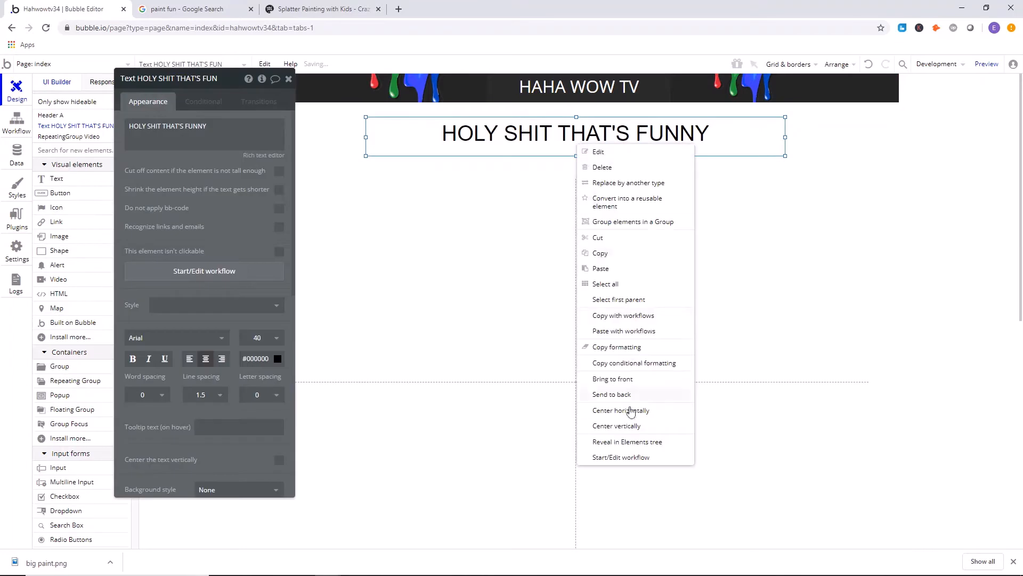
pyautogui.click(630, 411)
pyautogui.click(289, 80)
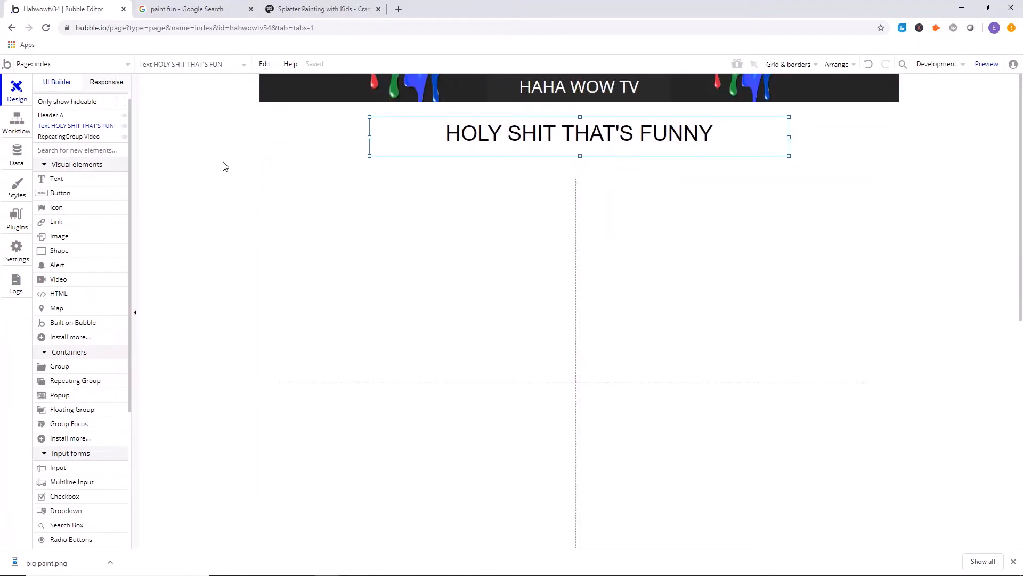
pyautogui.click(165, 243)
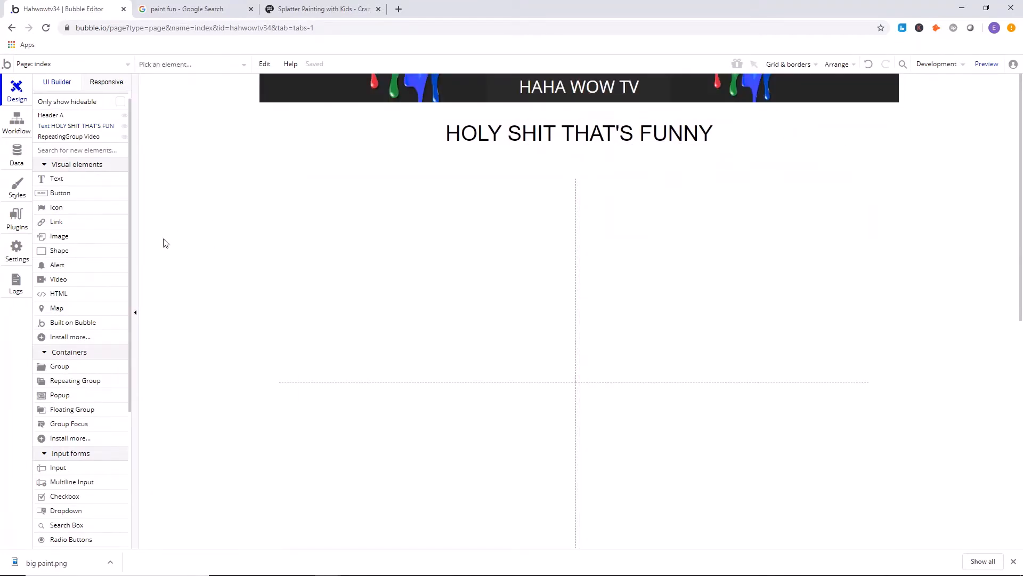
# Place a small icon element left of the heading, beneath the header.
pyautogui.click(70, 208)
pyautogui.moveTo(343, 126); pyautogui.dragTo(371, 149)
pyautogui.doubleClick(358, 131)
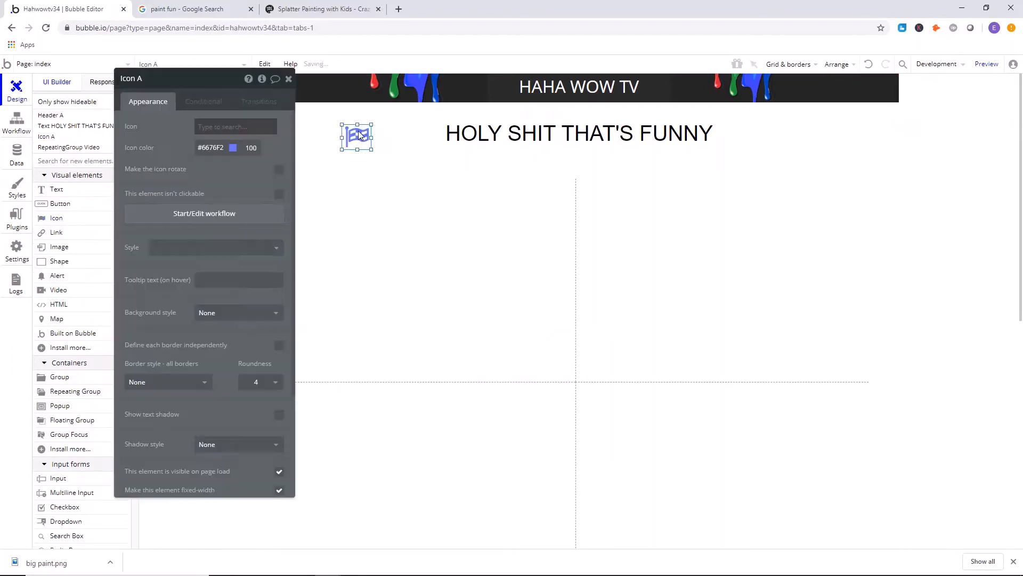
# Find "fire" among the available icons and assign the flame symbol to the new icon element.
pyautogui.click(209, 134)
pyautogui.click(209, 133)
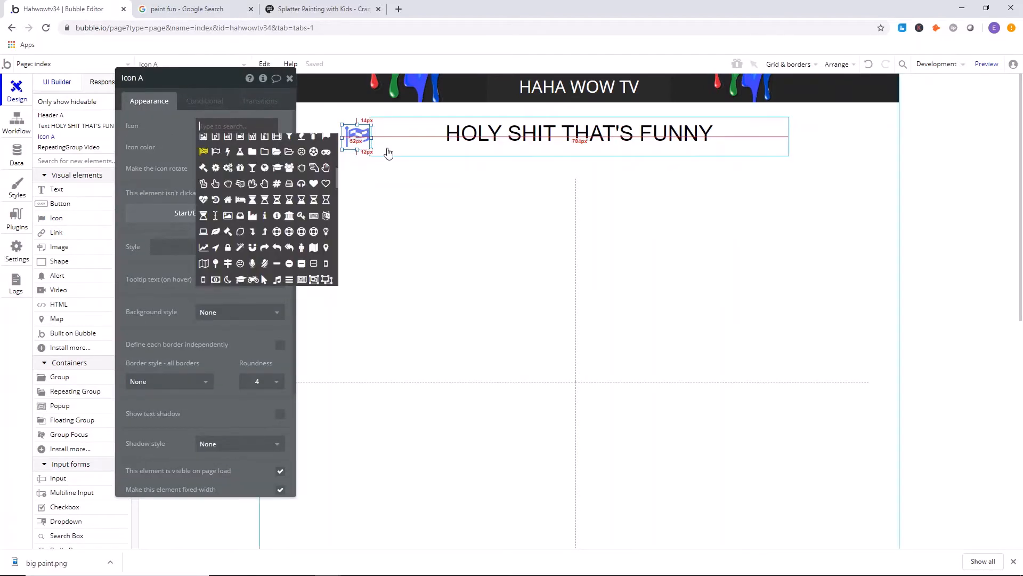
pyautogui.write('f;a,\\\\')
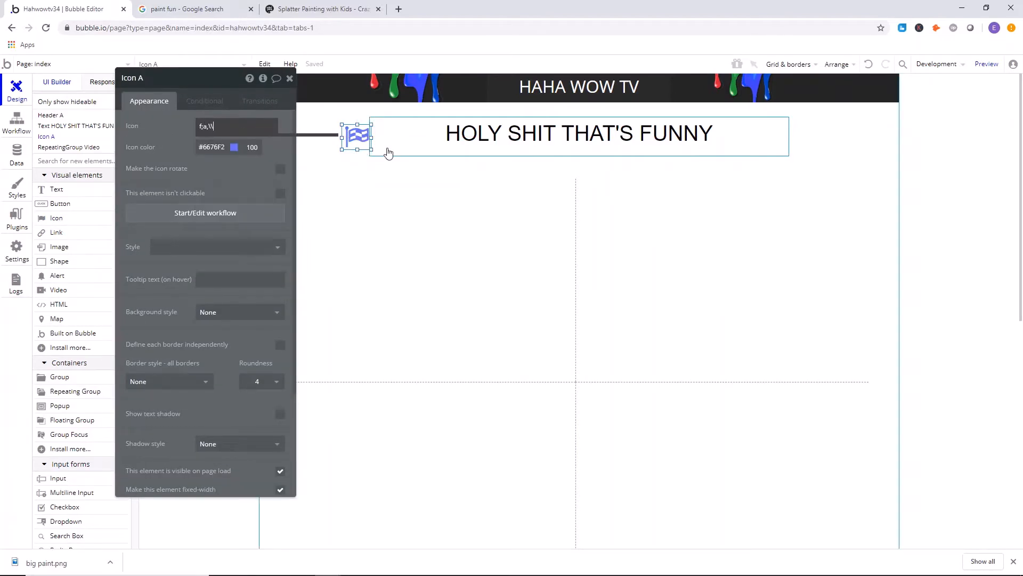
pyautogui.press('BackSpace')
pyautogui.write('la')
pyautogui.press('BackSpace')
pyautogui.press('BackSpace')
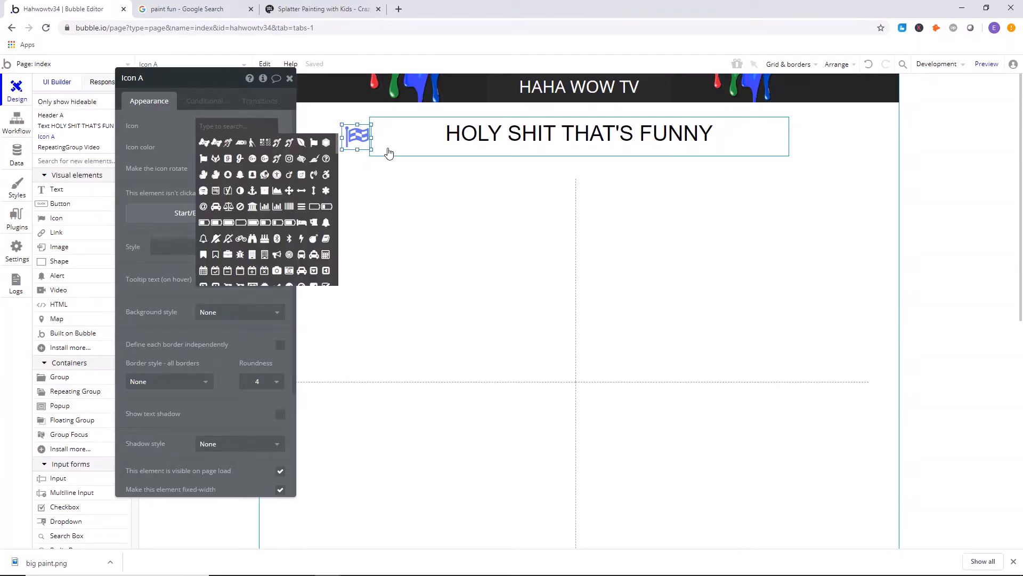
pyautogui.write('ire')
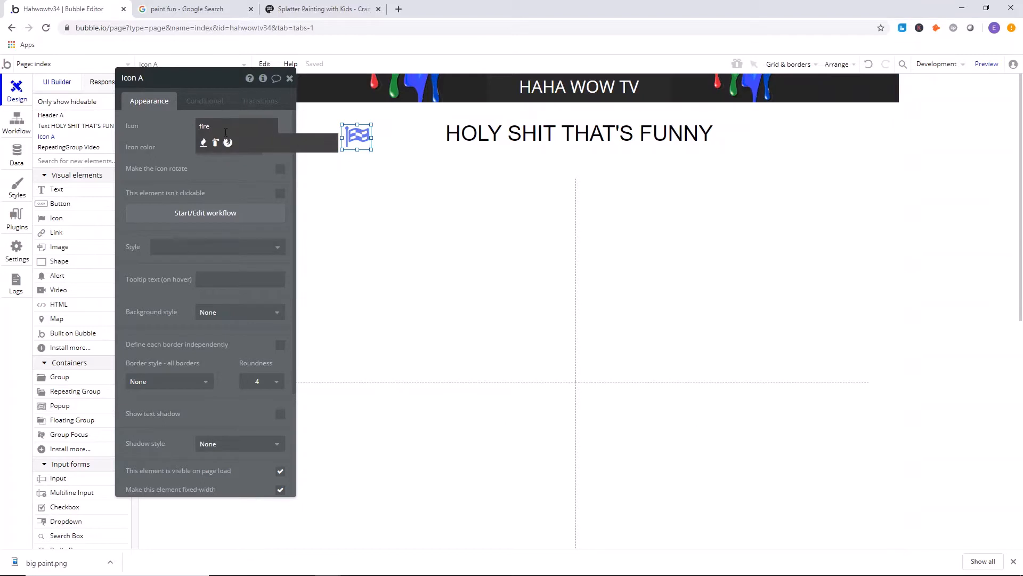
pyautogui.click(203, 143)
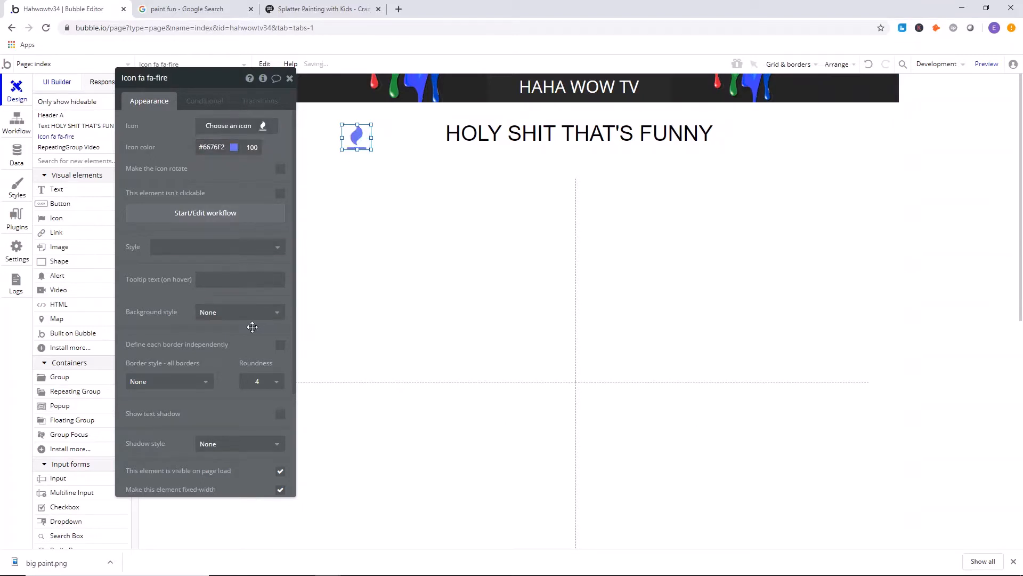
# Change the fire icon's color to dark red #A11A1A.
pyautogui.click(238, 149)
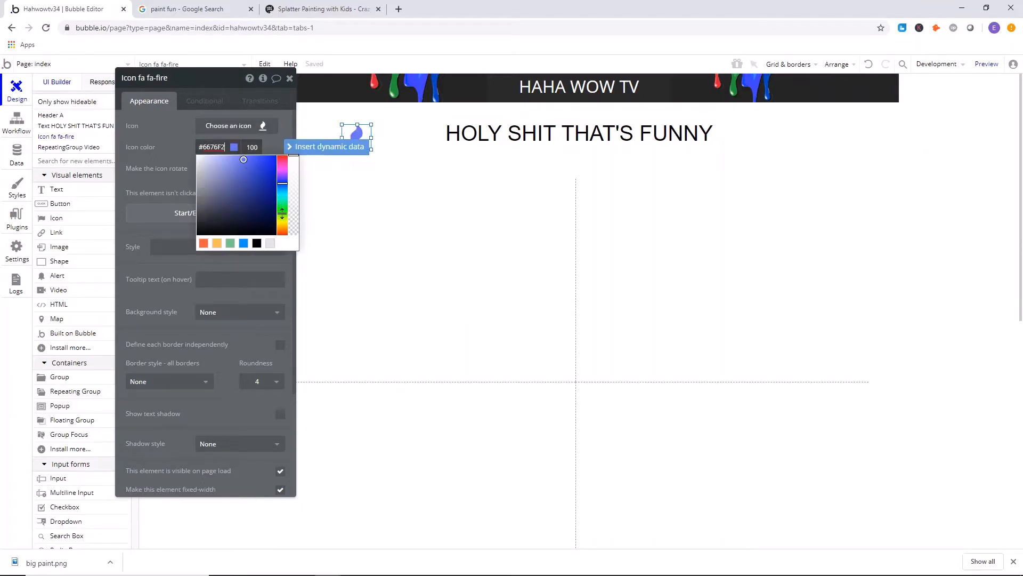
pyautogui.moveTo(282, 212); pyautogui.dragTo(288, 243)
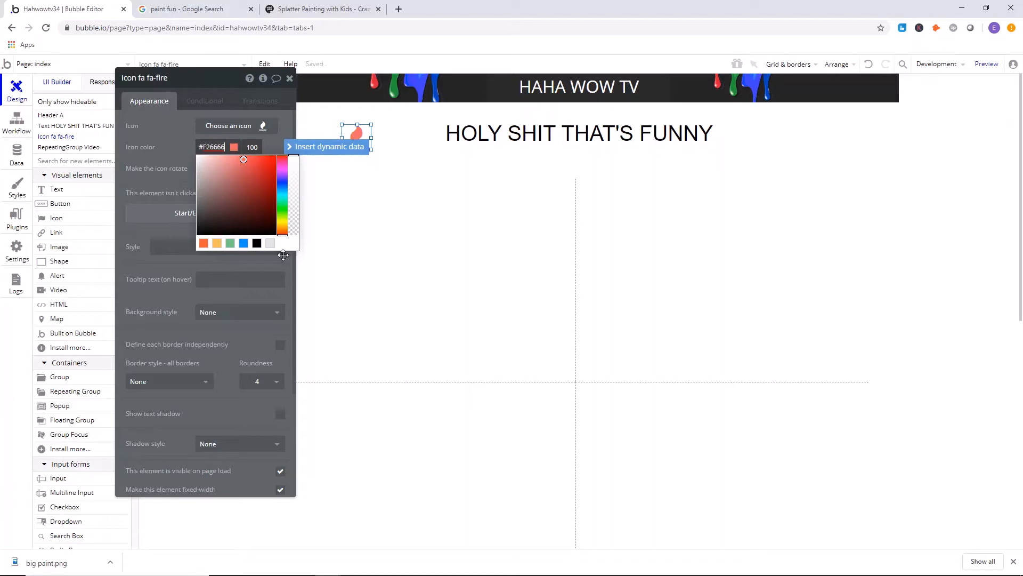
pyautogui.moveTo(265, 202); pyautogui.dragTo(264, 184)
pyautogui.click(178, 138)
# Enlarge the fire icon so that it roughly matches the height of the heading text.
pyautogui.moveTo(372, 124); pyautogui.dragTo(405, 118)
pyautogui.click(499, 144)
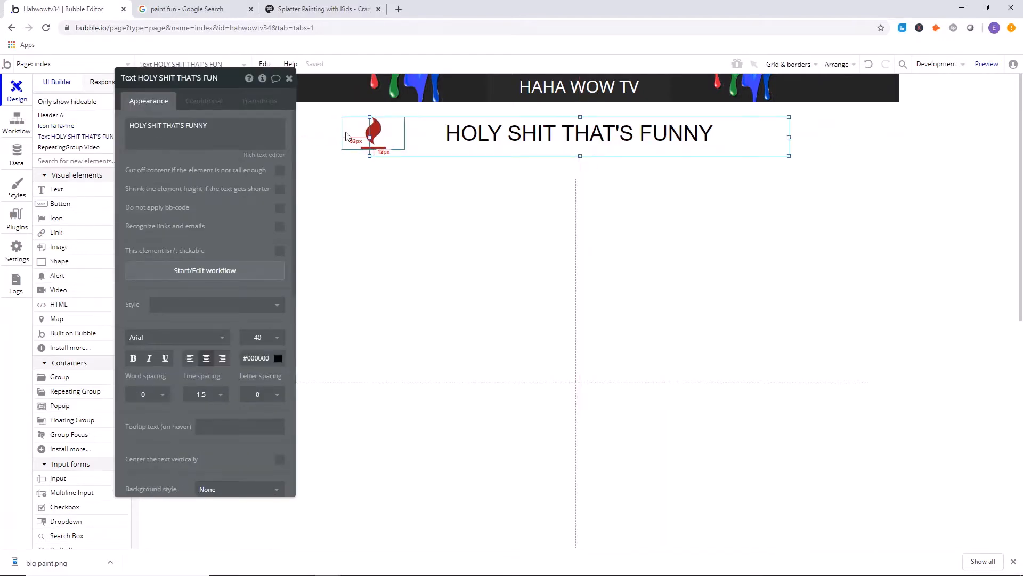
pyautogui.click(372, 139)
pyautogui.click(825, 148)
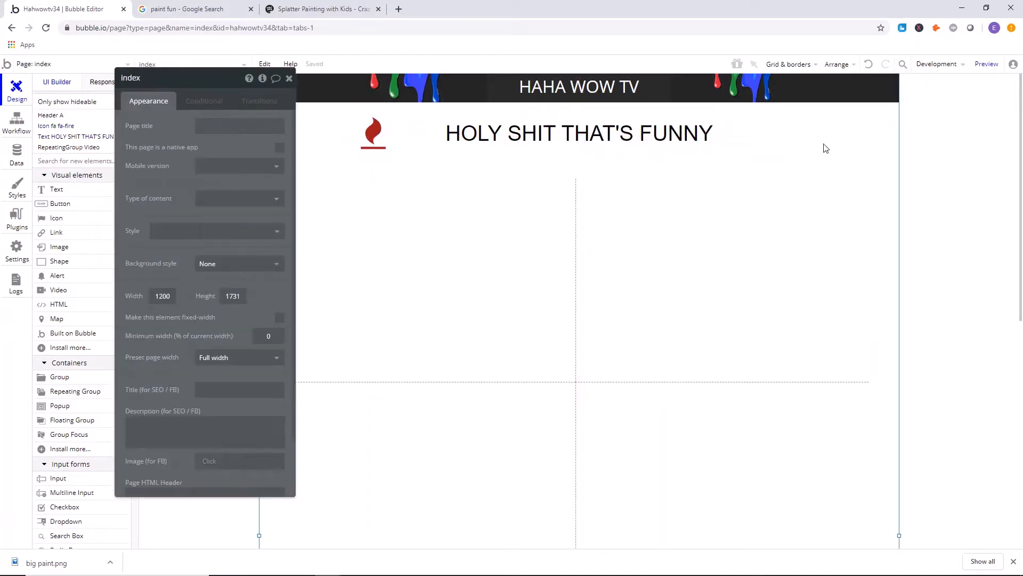
# Duplicate the fire icon and place the copy on the other side of the heading at the same height.
pyautogui.rightClick(378, 140)
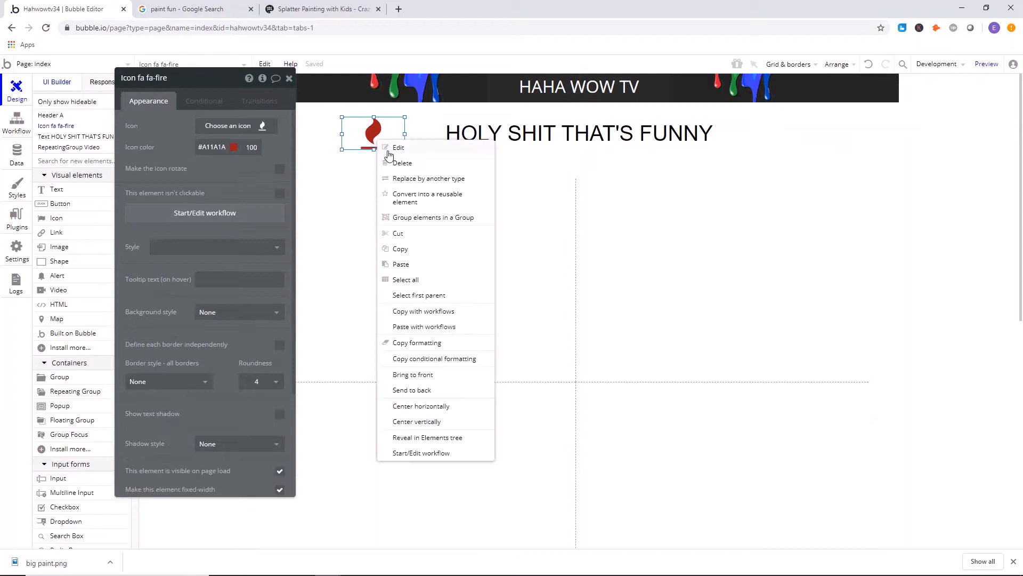
pyautogui.click(403, 250)
pyautogui.click(650, 137)
pyautogui.click(807, 144)
pyautogui.rightClick(810, 144)
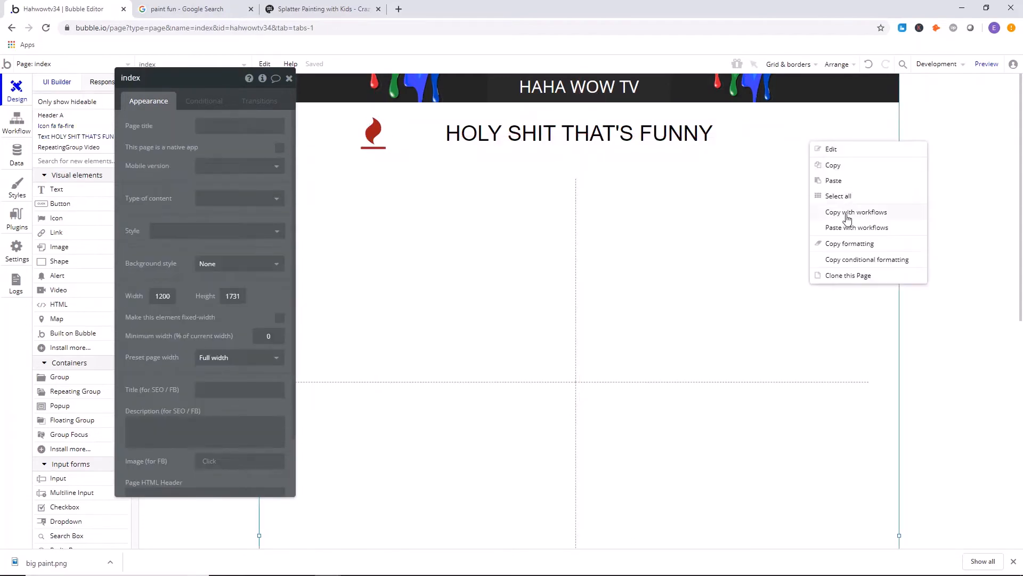
pyautogui.click(833, 180)
pyautogui.moveTo(376, 140); pyautogui.dragTo(779, 145)
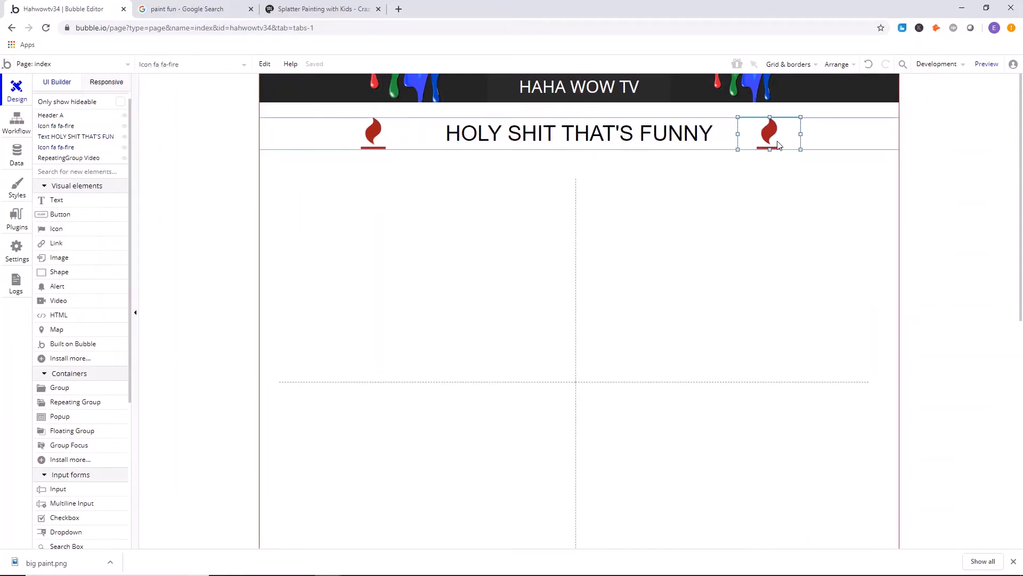
pyautogui.doubleClick(778, 145)
# Group the heading with both fire icons and center the group horizontally on the page.
pyautogui.click(378, 140)
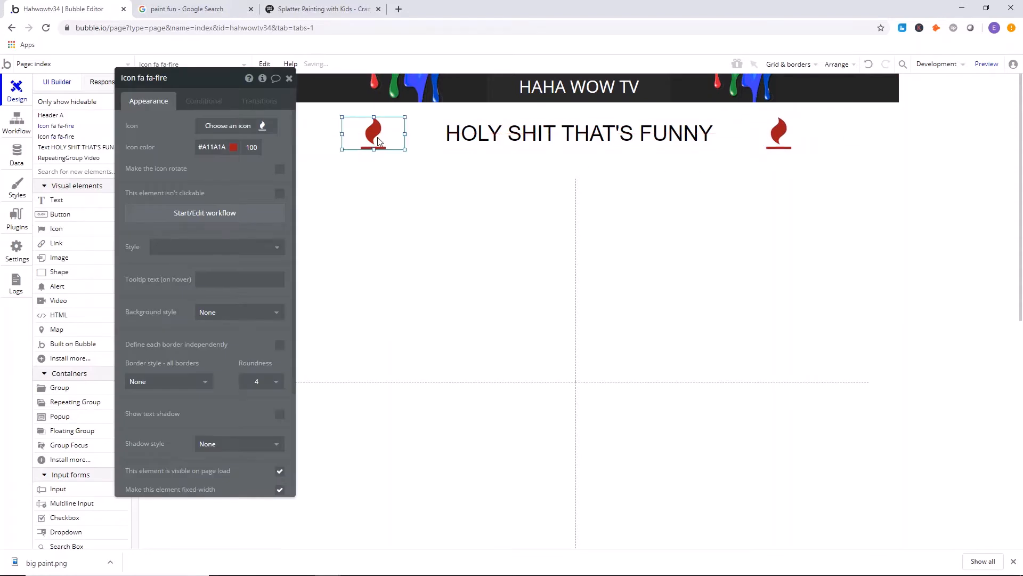
pyautogui.click(450, 133)
pyautogui.click(320, 133)
pyautogui.click(377, 144)
pyautogui.keyDown('shift'); pyautogui.click(509, 138); pyautogui.keyUp('shift')
pyautogui.keyDown('shift'); pyautogui.click(782, 131); pyautogui.keyUp('shift')
pyautogui.rightClick(805, 136)
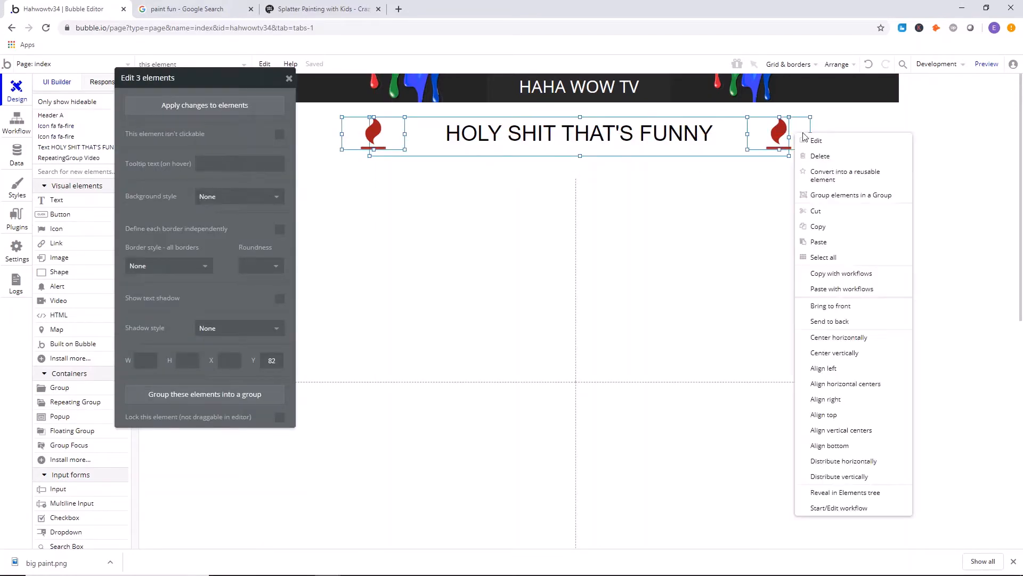
pyautogui.click(829, 196)
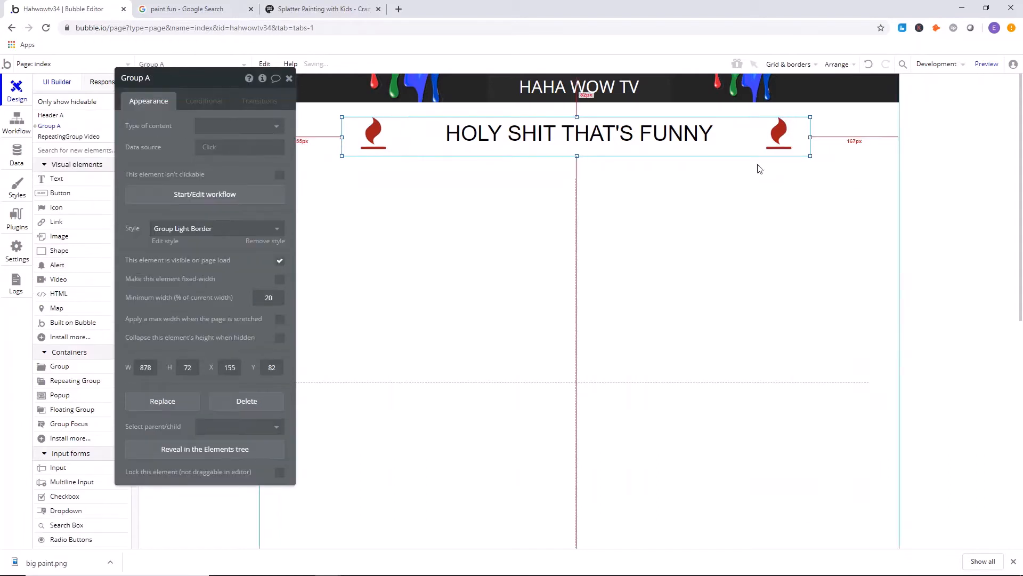
pyautogui.rightClick(799, 152)
pyautogui.click(859, 421)
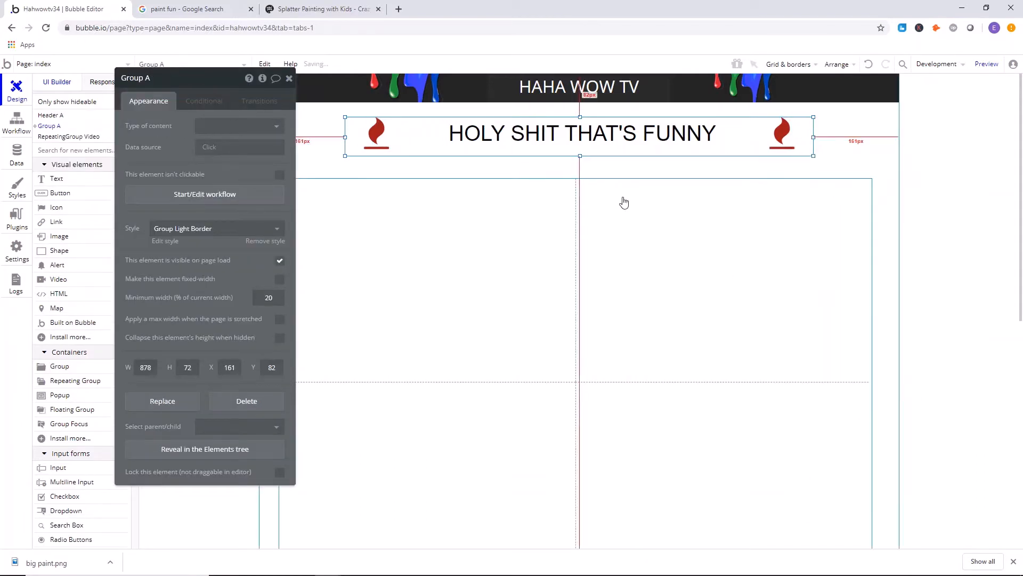
# Center the repeating group of videos horizontally on the page and move it down to Y 245.
pyautogui.click(608, 169)
pyautogui.moveTo(579, 212)
pyautogui.mouseDown()
pyautogui.moveTo(584, 222)
pyautogui.moveTo(579, 192)
pyautogui.moveTo(580, 215)
pyautogui.mouseUp()
pyautogui.rightClick(580, 215)
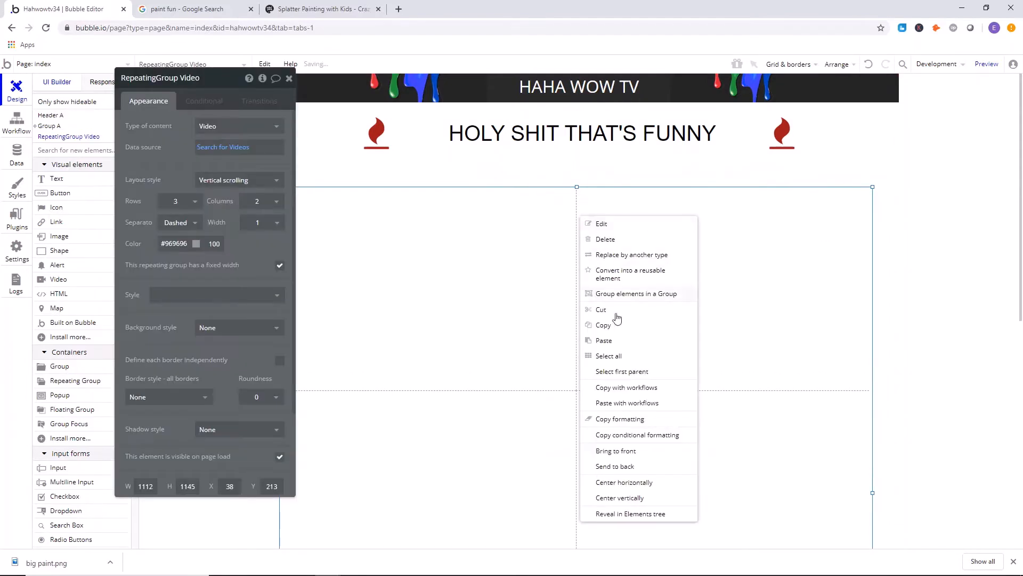
pyautogui.click(621, 483)
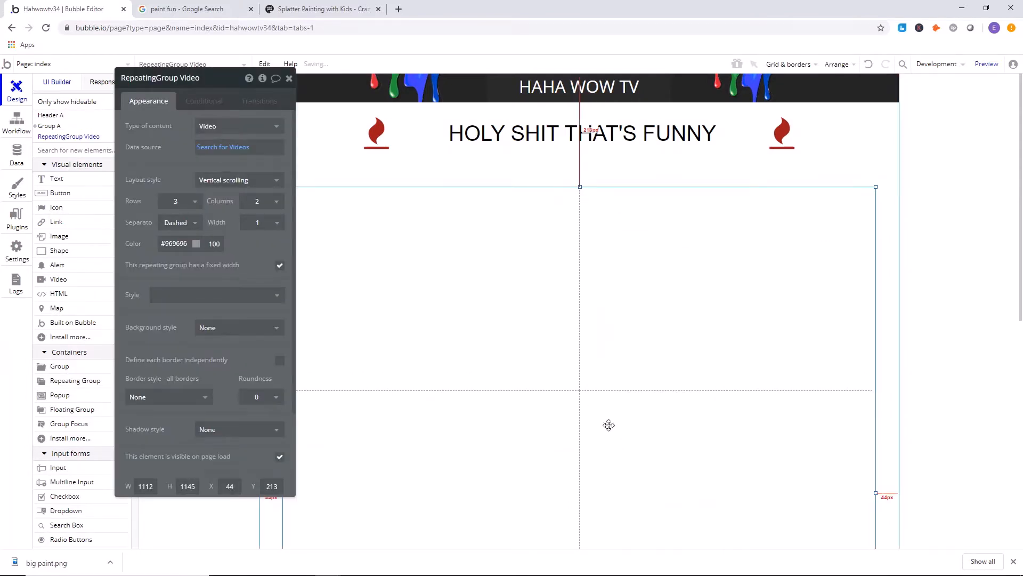
pyautogui.moveTo(583, 266)
pyautogui.mouseDown()
pyautogui.moveTo(578, 302)
pyautogui.moveTo(584, 282)
pyautogui.mouseUp()
pyautogui.doubleClick(585, 283)
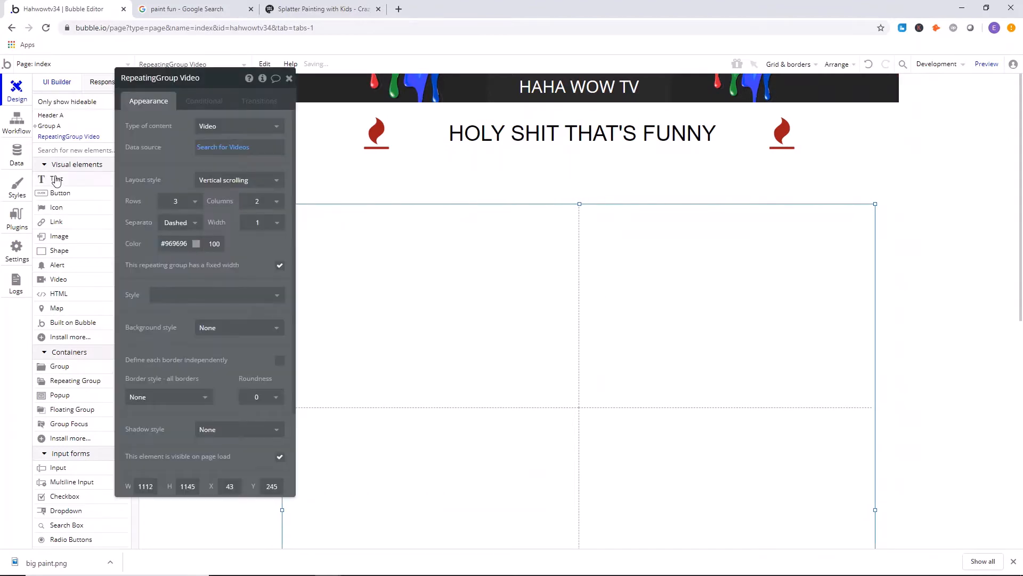
pyautogui.rightClick(506, 140)
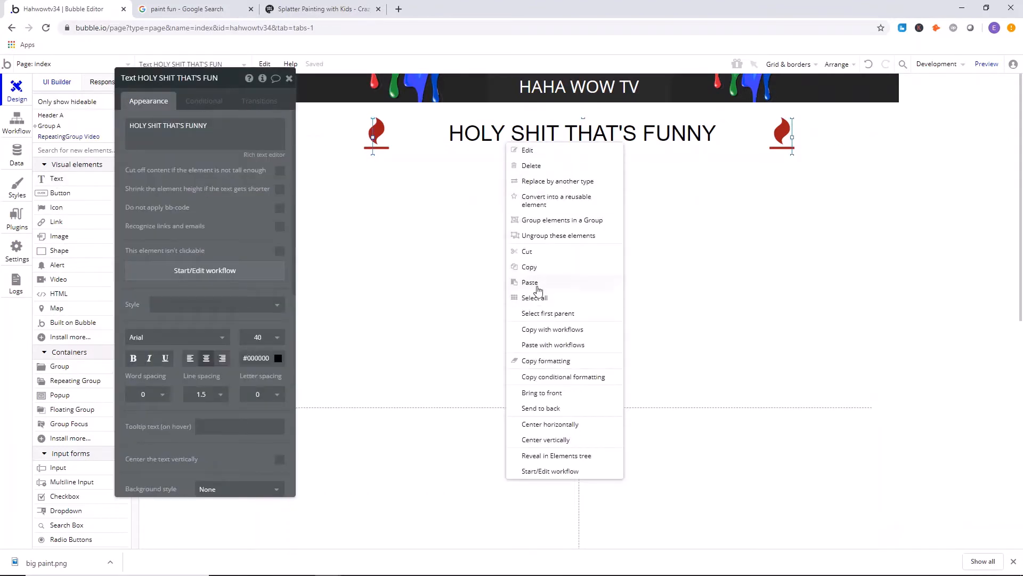
pyautogui.click(537, 262)
pyautogui.rightClick(545, 181)
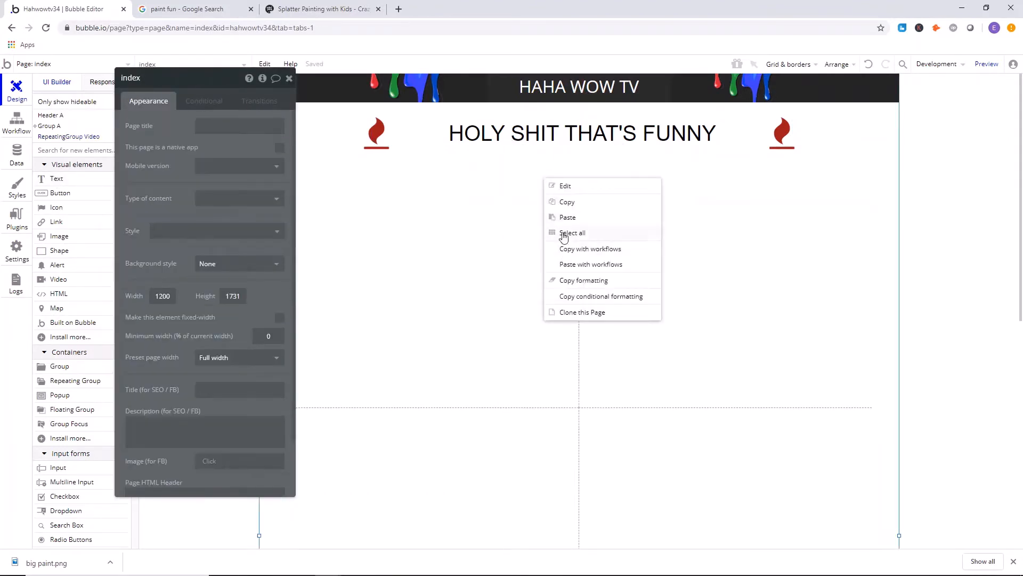
pyautogui.click(564, 234)
pyautogui.click(482, 169)
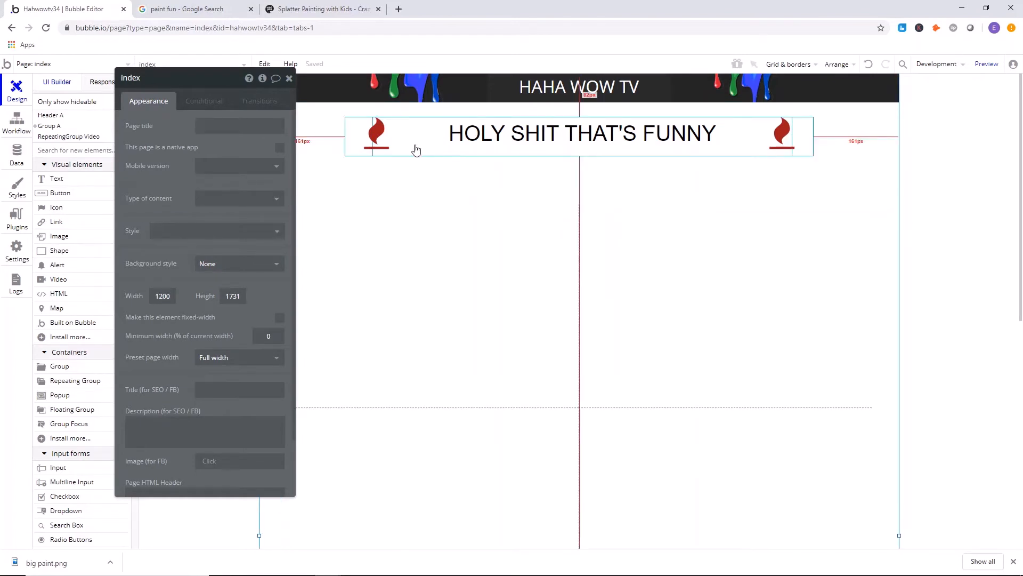
# Undo the last downward move of the repeating group.
pyautogui.moveTo(129, 83); pyautogui.dragTo(308, 139)
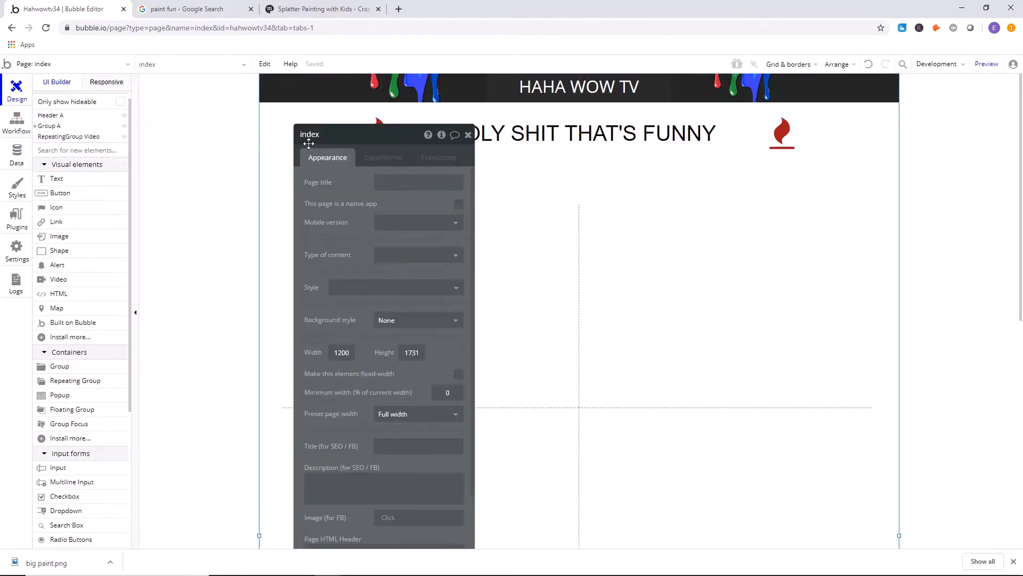
pyautogui.click(265, 65)
pyautogui.click(273, 86)
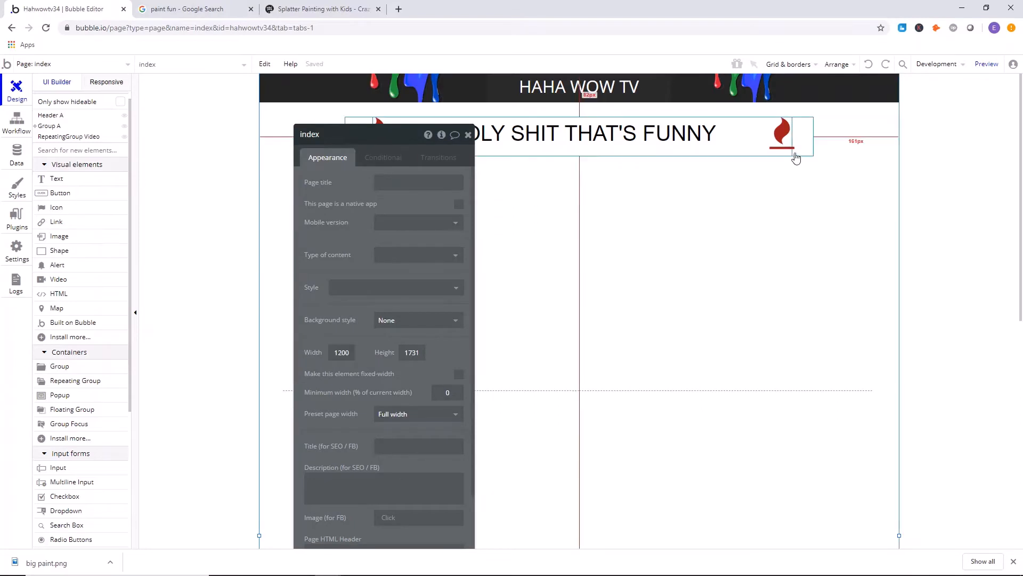
# Move the heading group up to Y 64, just under the header, and center it horizontally.
pyautogui.click(810, 157)
pyautogui.moveTo(810, 156); pyautogui.dragTo(809, 143)
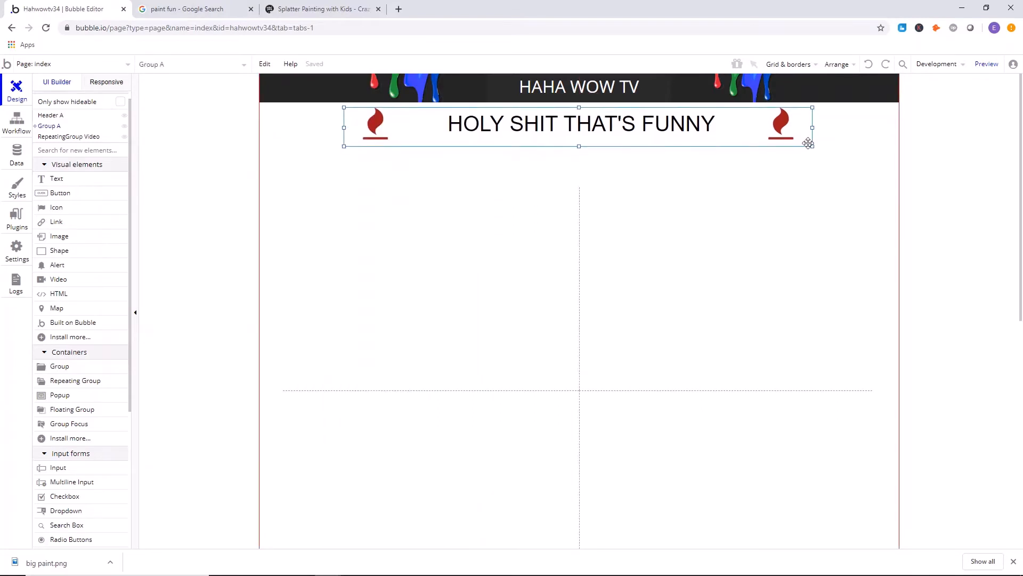
pyautogui.rightClick(808, 143)
pyautogui.click(861, 411)
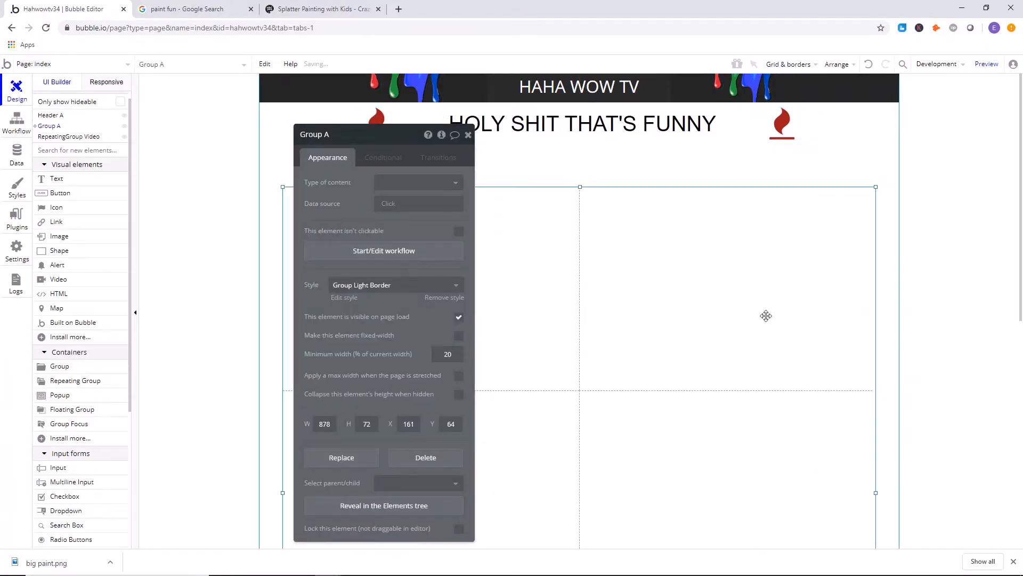
# Move the repeating group up to Y 146, close beneath the heading group, and center it horizontally on the page.
pyautogui.rightClick(768, 343)
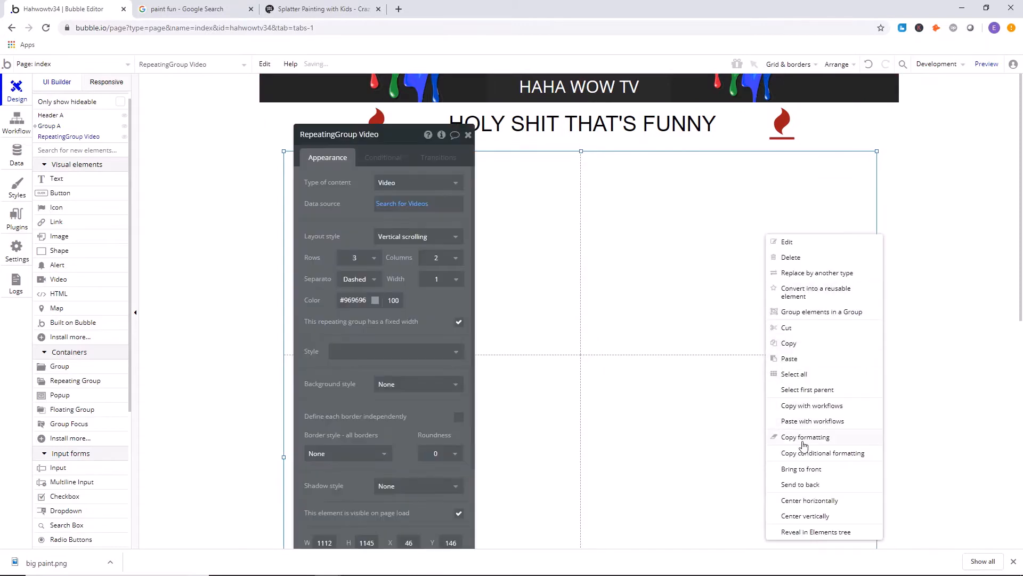
pyautogui.click(811, 501)
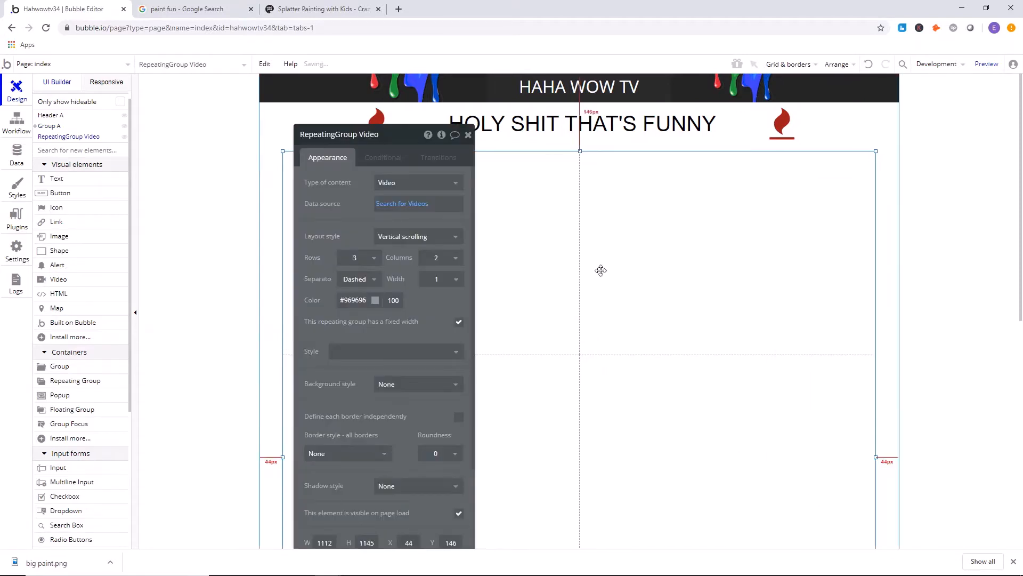
pyautogui.click(467, 137)
# Add a Video element inside the repeating group's first cell and position it in the cell's upper-left corner.
pyautogui.scroll(-2, 86, 314)
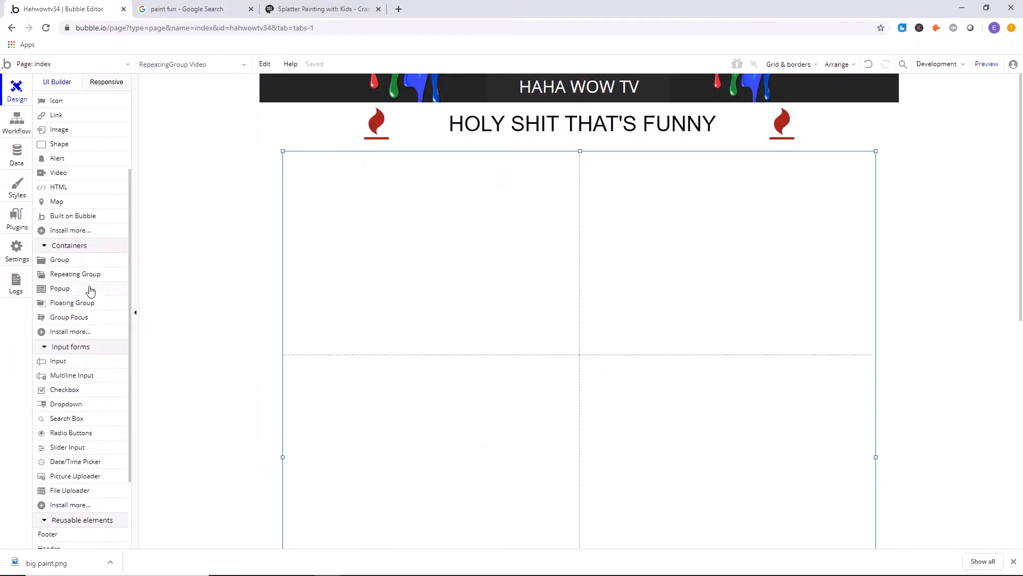
pyautogui.scroll(3, 75, 310)
pyautogui.click(58, 291)
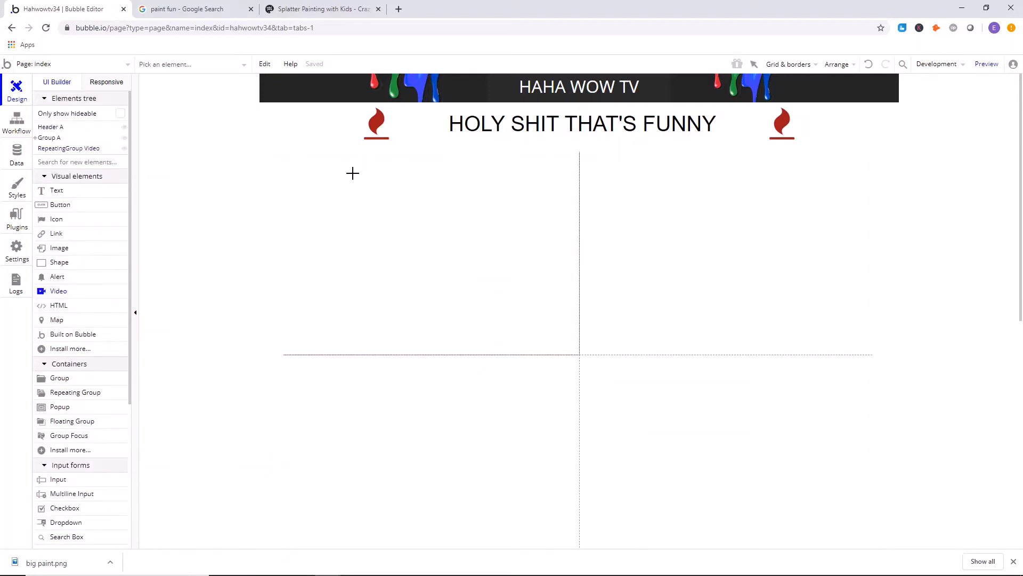
pyautogui.moveTo(351, 172)
pyautogui.mouseDown()
pyautogui.moveTo(541, 302)
pyautogui.moveTo(570, 336)
pyautogui.mouseUp()
pyautogui.moveTo(417, 241); pyautogui.dragTo(357, 223)
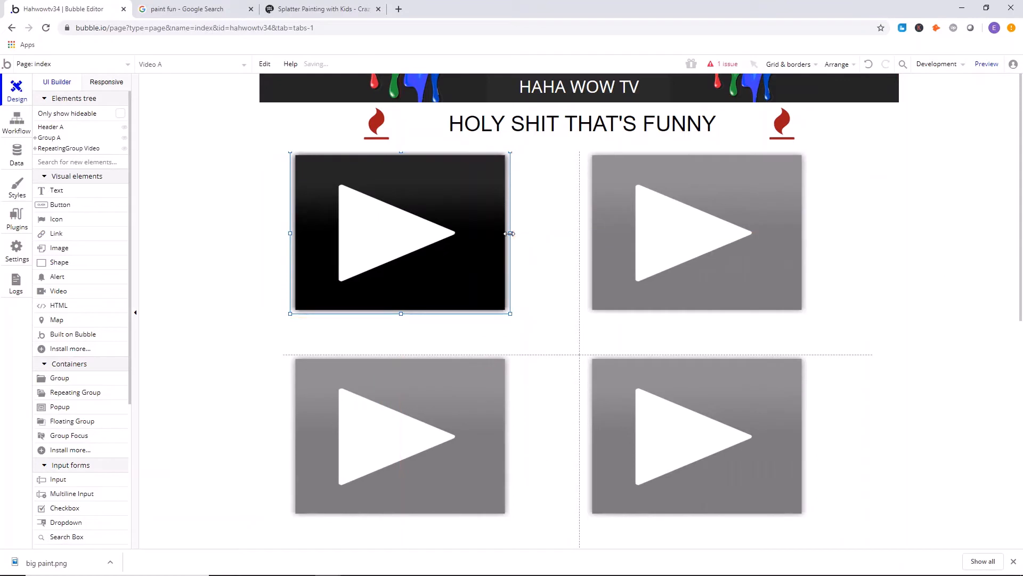
# Resize the video element to a smaller widescreen rectangle, leaving free space beside and below it in the cell.
pyautogui.moveTo(510, 235); pyautogui.dragTo(571, 242)
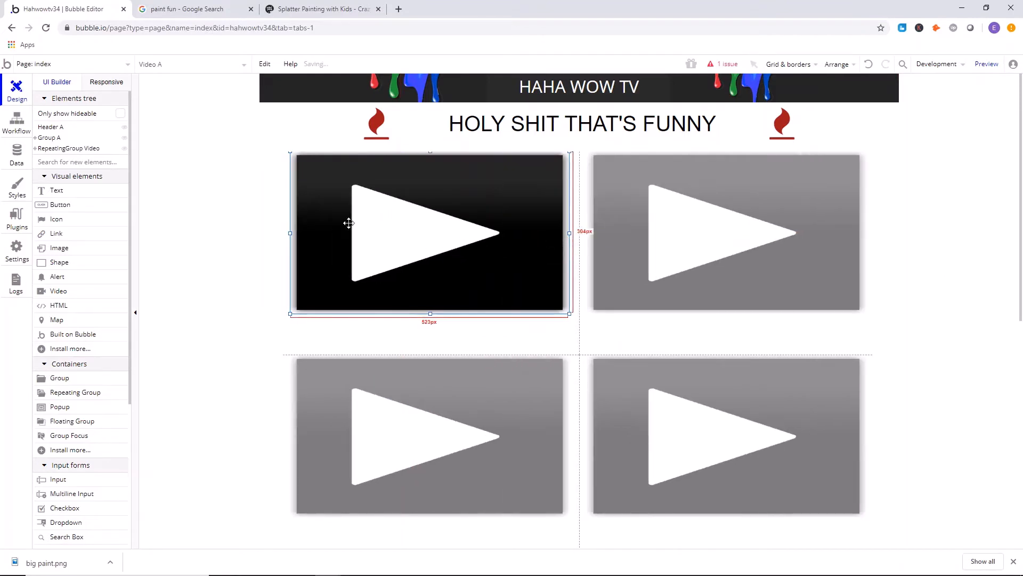
pyautogui.click(213, 153)
pyautogui.click(550, 246)
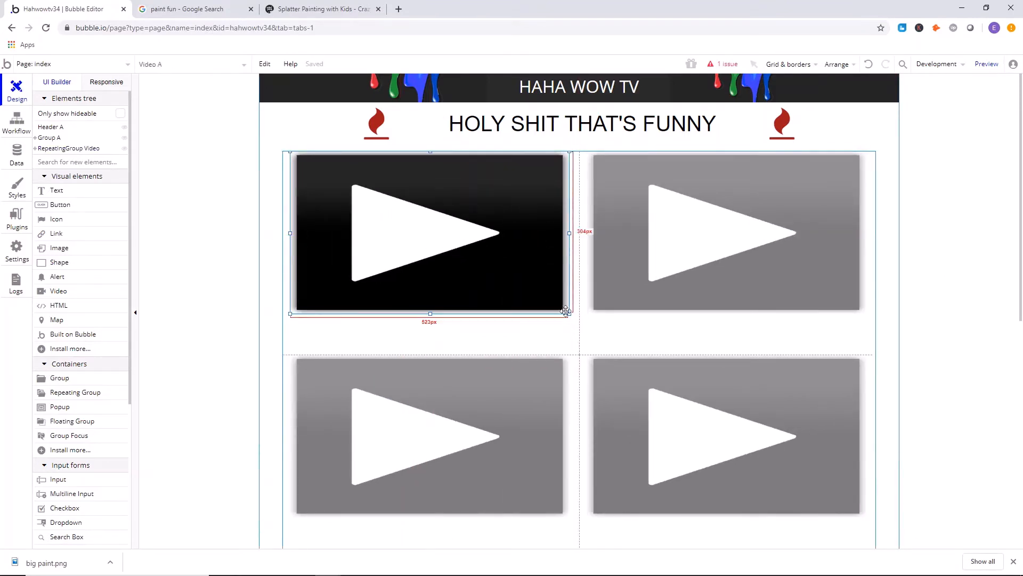
pyautogui.moveTo(569, 314); pyautogui.dragTo(472, 258)
pyautogui.click(537, 248)
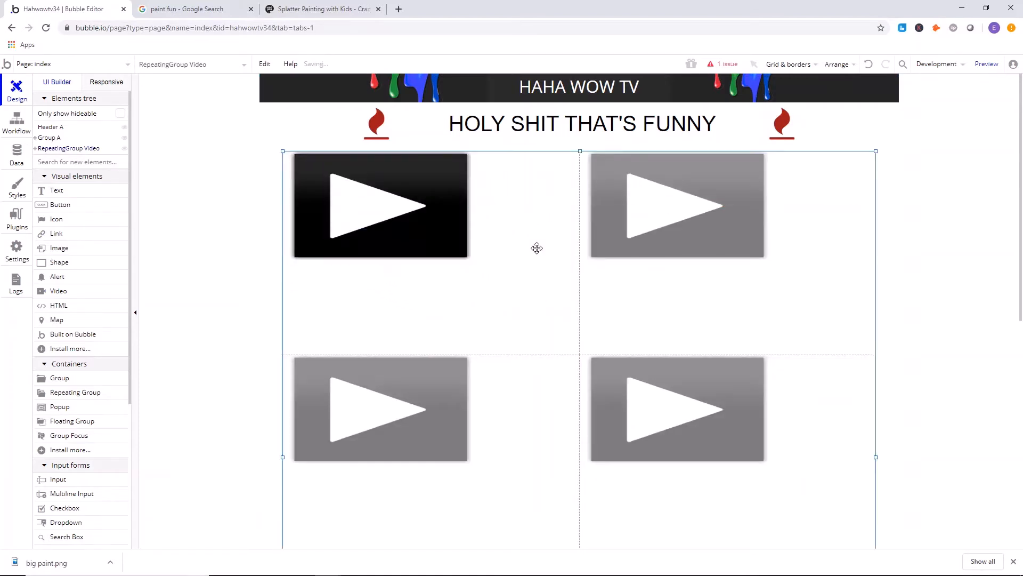
# Set the repeating group to three columns.
pyautogui.doubleClick(466, 282)
pyautogui.click(442, 257)
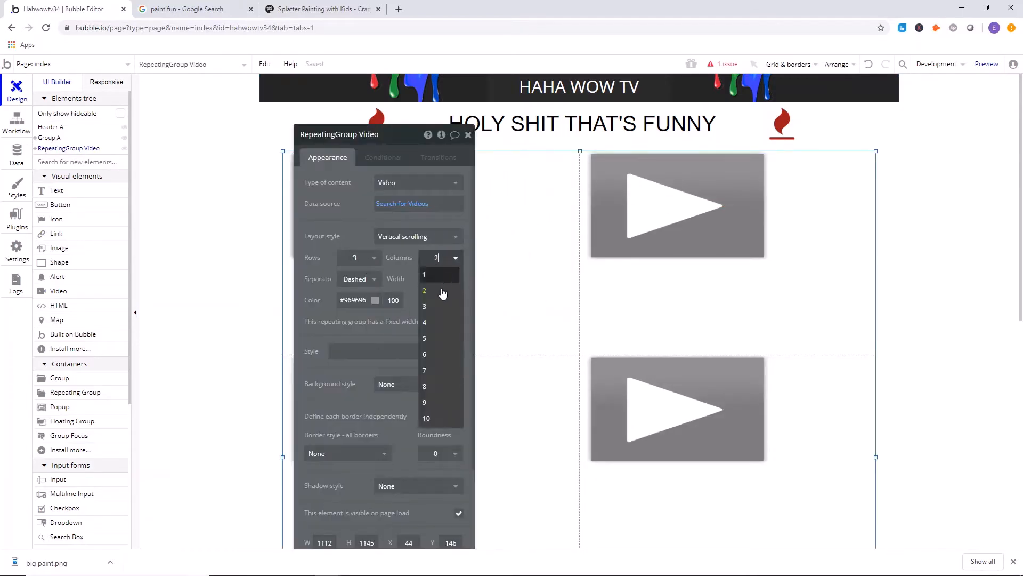
pyautogui.click(441, 299)
pyautogui.moveTo(347, 219); pyautogui.dragTo(144, 211)
pyautogui.scroll(-4, 533, 355)
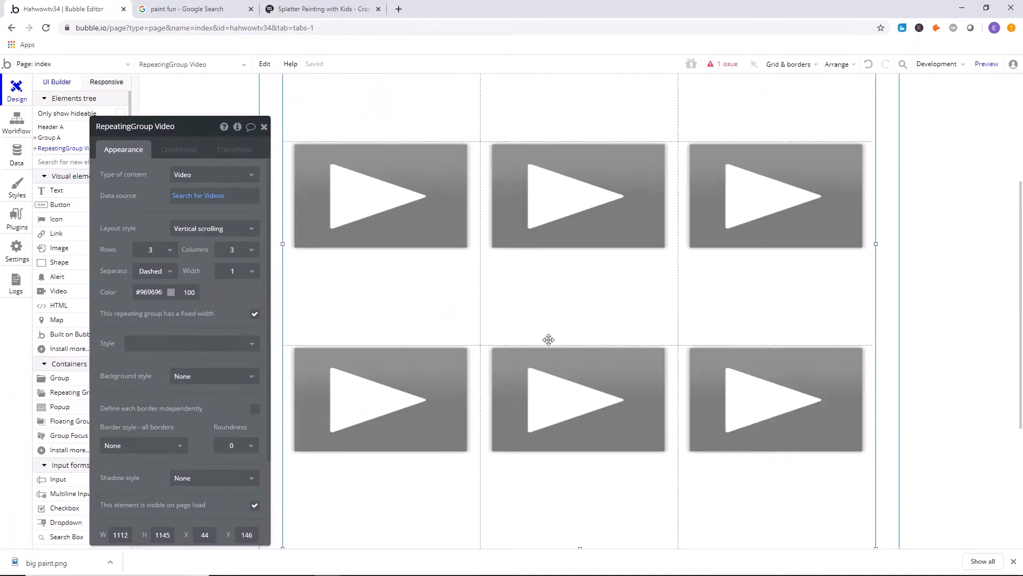
# Shorten the repeating group to a height of 780 and shift it slightly down to Y 151.
pyautogui.scroll(-3, 558, 313)
pyautogui.moveTo(582, 388); pyautogui.dragTo(578, 273)
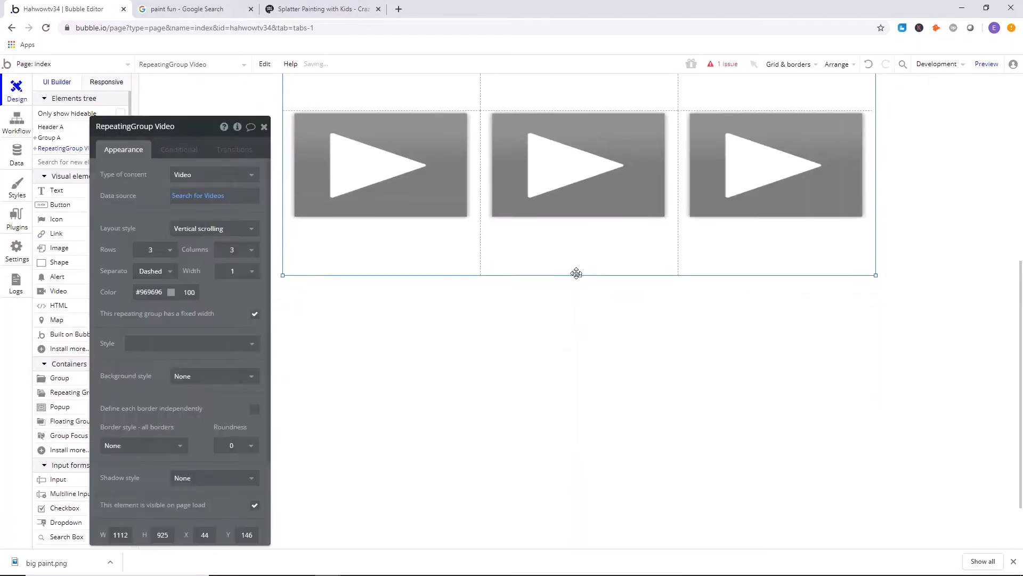
pyautogui.scroll(7, 533, 261)
pyautogui.scroll(-4, 559, 309)
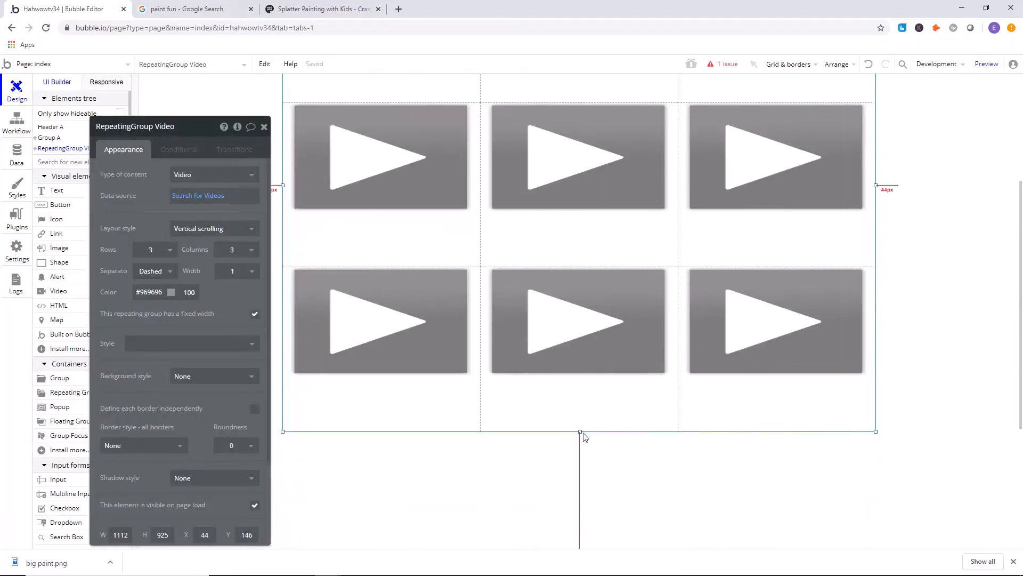
pyautogui.moveTo(580, 429); pyautogui.dragTo(562, 330)
pyautogui.scroll(3, 564, 323)
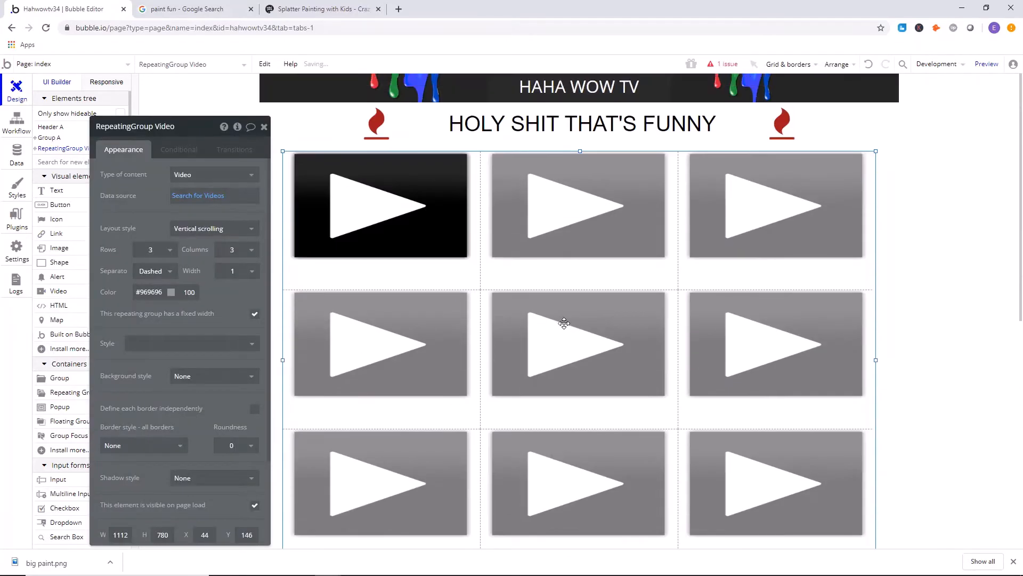
pyautogui.moveTo(621, 307); pyautogui.dragTo(627, 282)
# Set the repeating group to 2 rows and 2 columns.
pyautogui.click(163, 251)
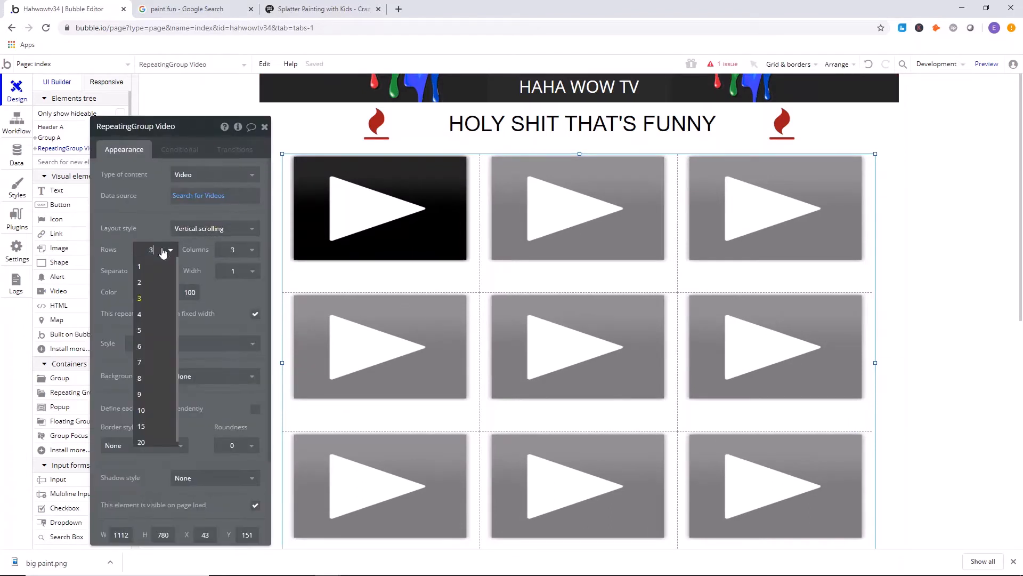
pyautogui.click(147, 288)
pyautogui.click(235, 250)
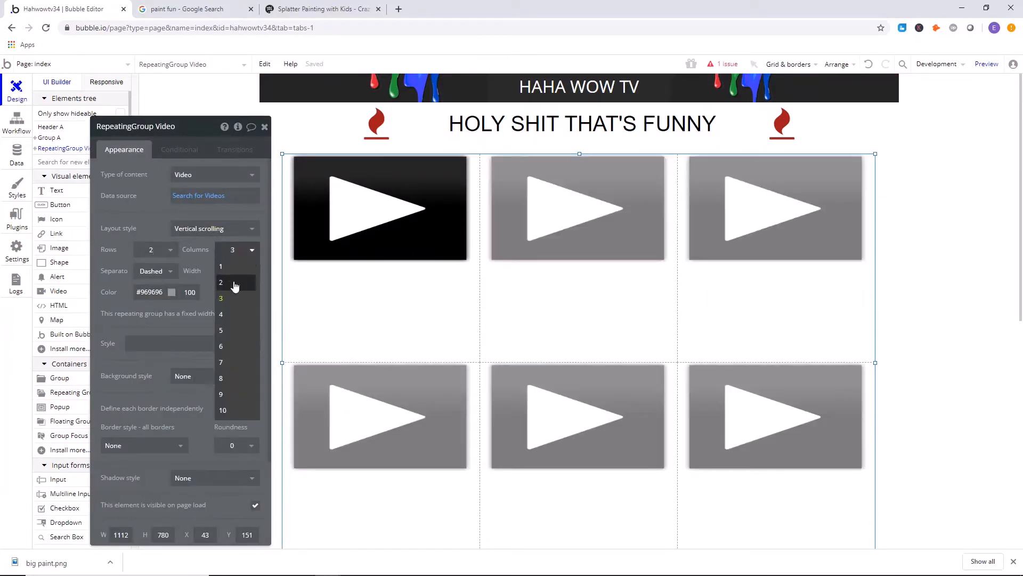
pyautogui.click(234, 283)
# Enlarge the video element to about 535 by 334 and bring the repeating group to the front.
pyautogui.click(465, 259)
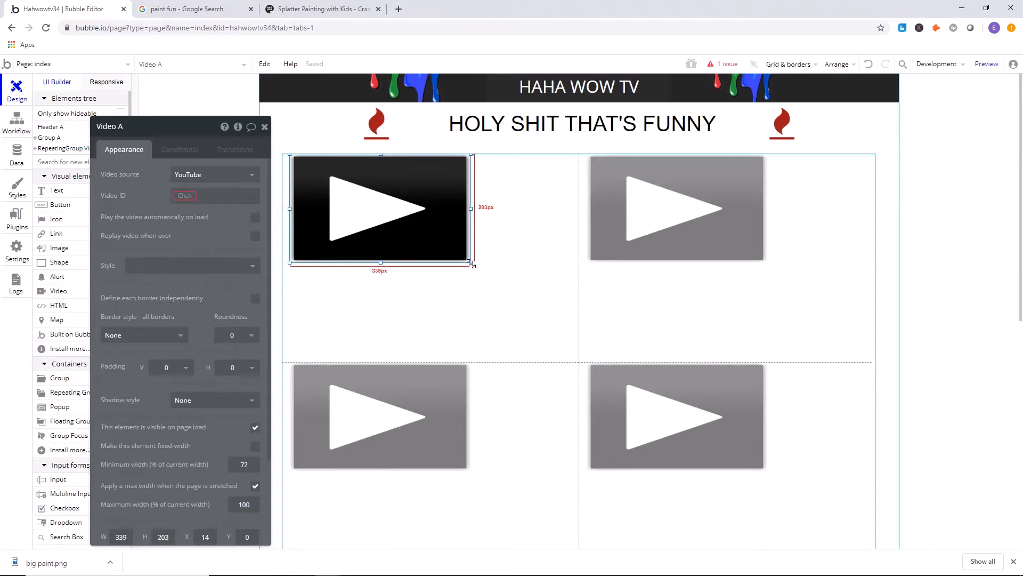
pyautogui.moveTo(472, 263); pyautogui.dragTo(576, 332)
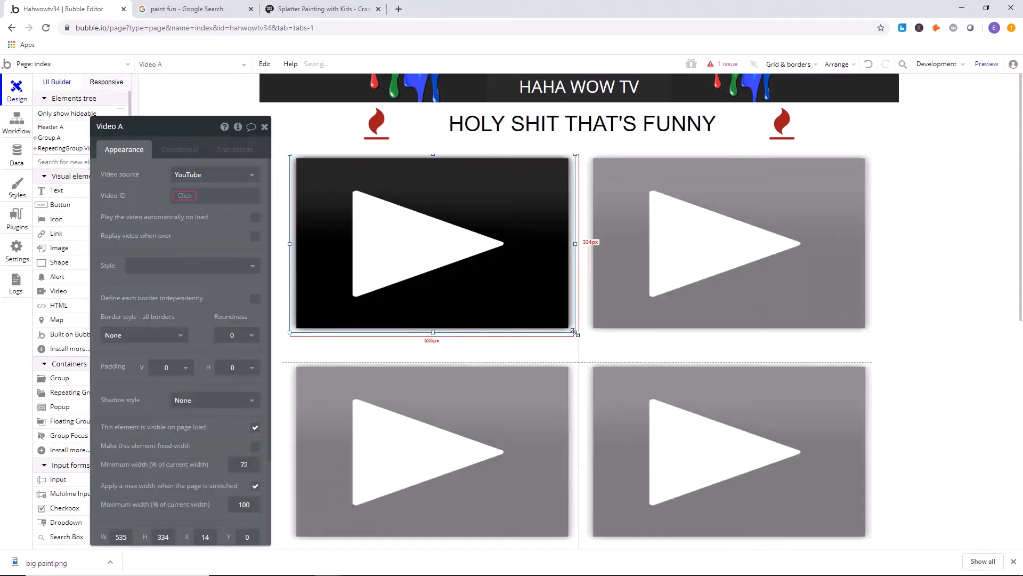
pyautogui.click(590, 360)
pyautogui.rightClick(591, 357)
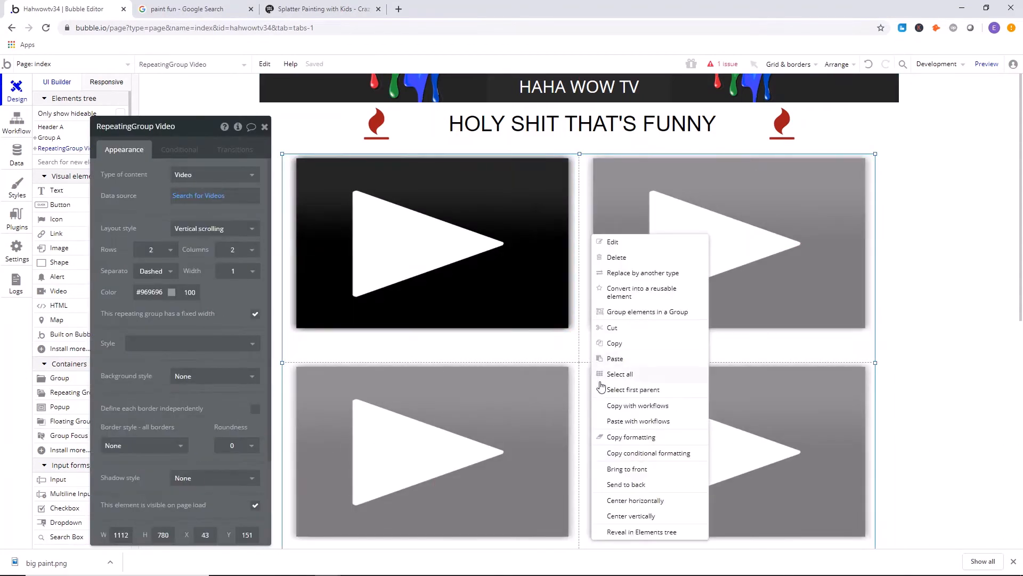
pyautogui.click(626, 469)
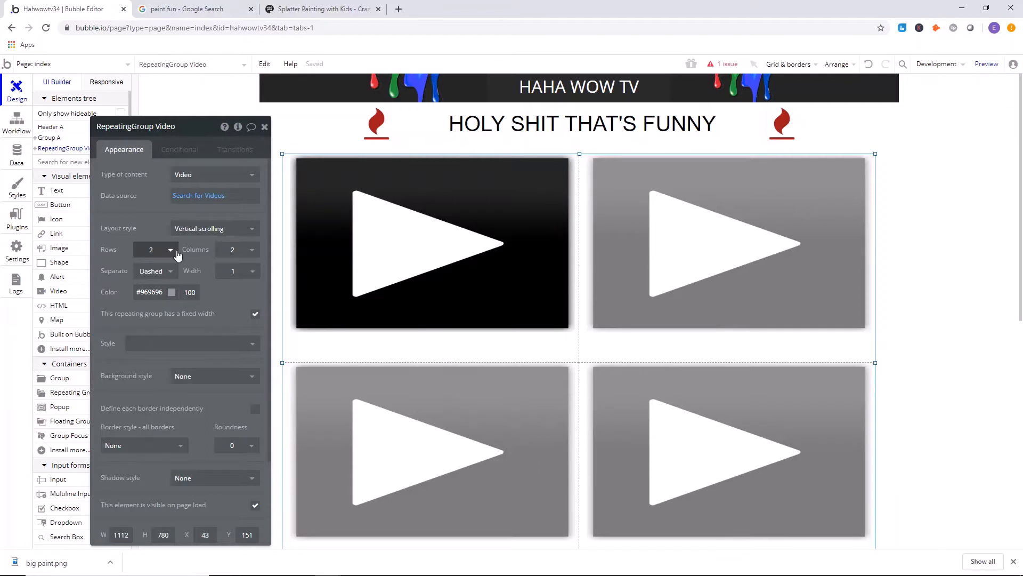
# Try a single-column layout in the repeating group and enlarge the video element to about 568 by 377.
pyautogui.click(235, 250)
pyautogui.click(244, 269)
pyautogui.click(543, 282)
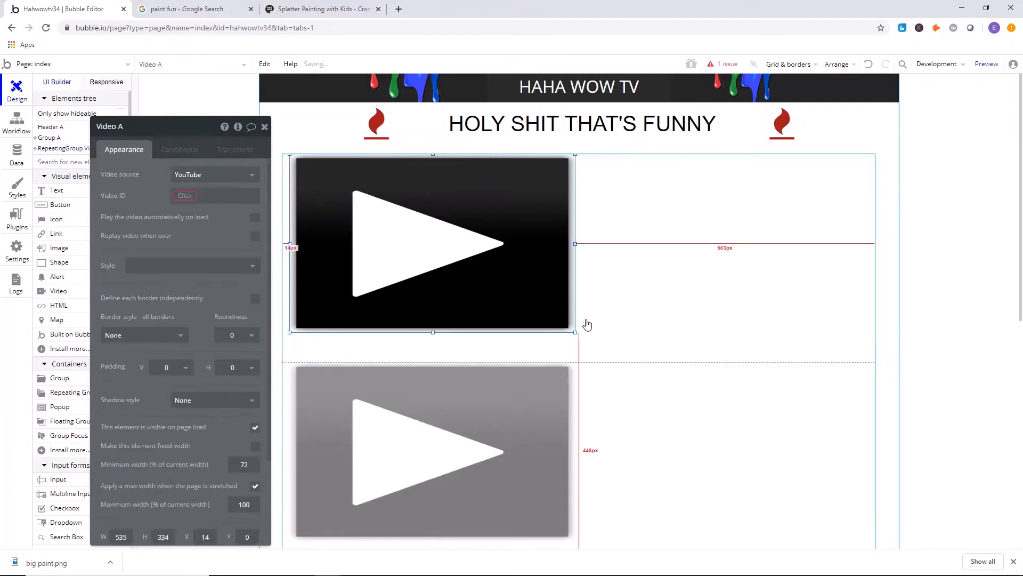
pyautogui.moveTo(574, 329); pyautogui.dragTo(593, 355)
# Set the repeating group back to 2 columns.
pyautogui.click(656, 310)
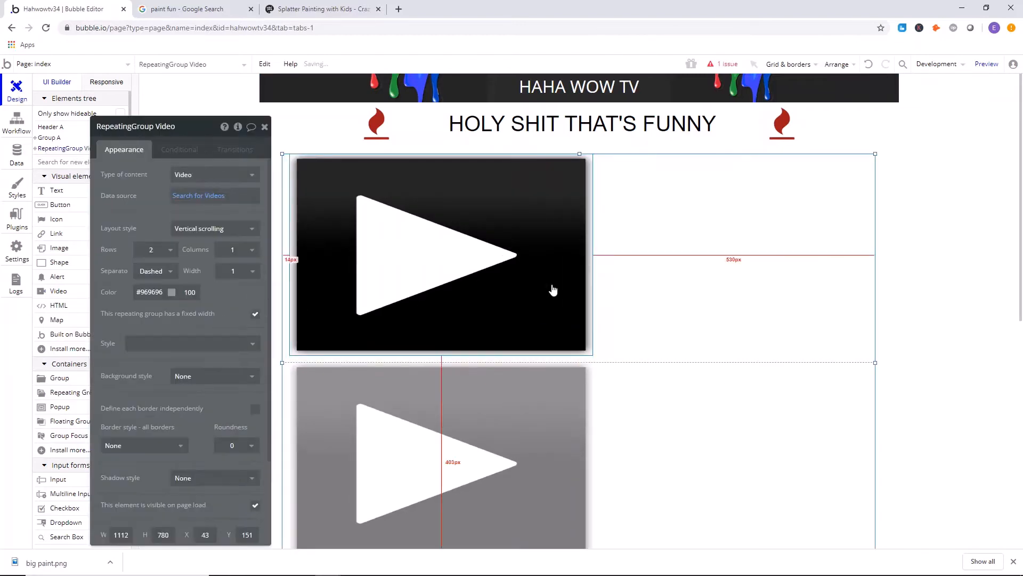
pyautogui.click(522, 254)
pyautogui.click(698, 245)
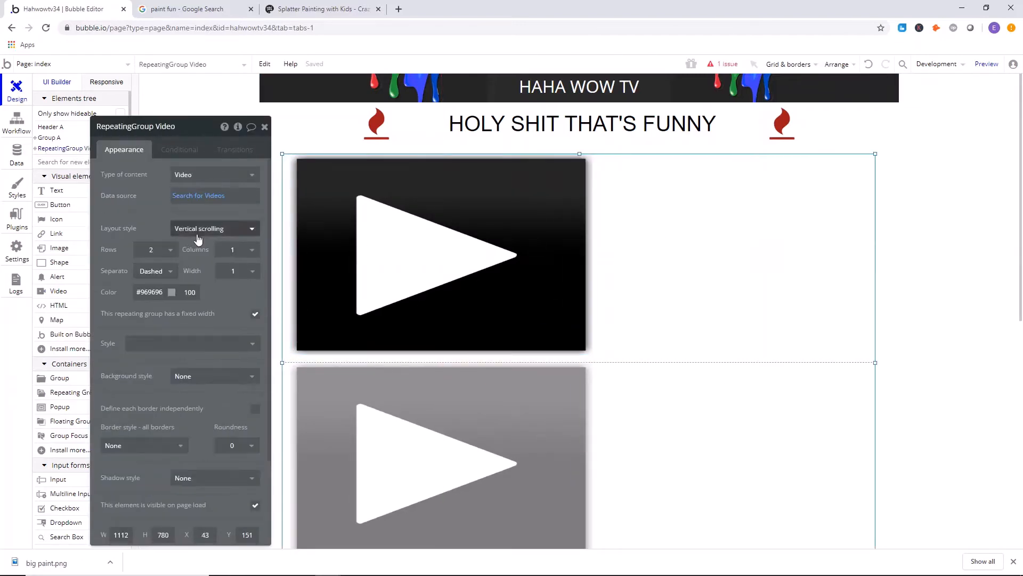
pyautogui.click(249, 248)
pyautogui.click(245, 283)
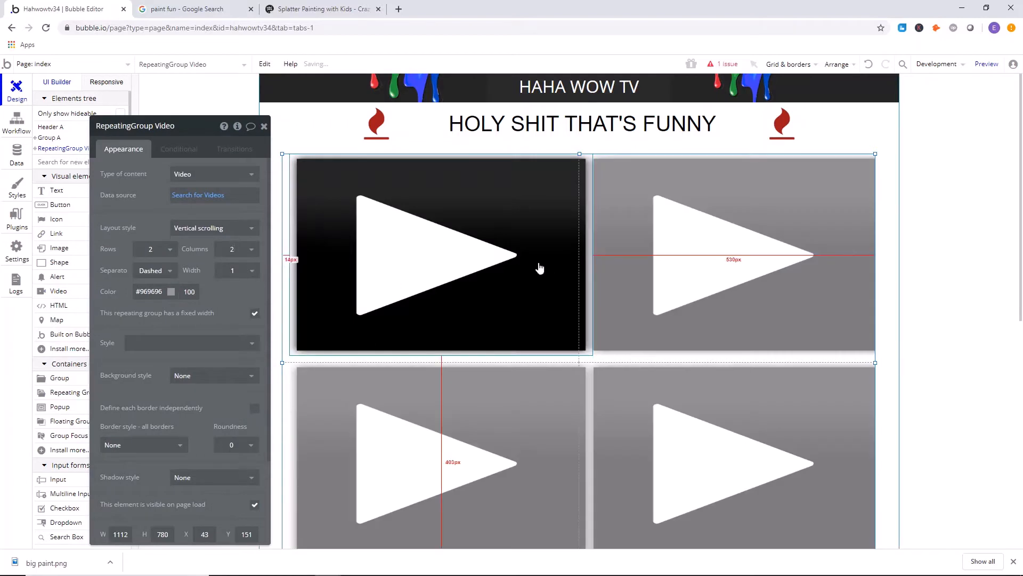
# Move the video element into the cell's upper-left corner and shrink it until it fits inside the cell.
pyautogui.click(539, 267)
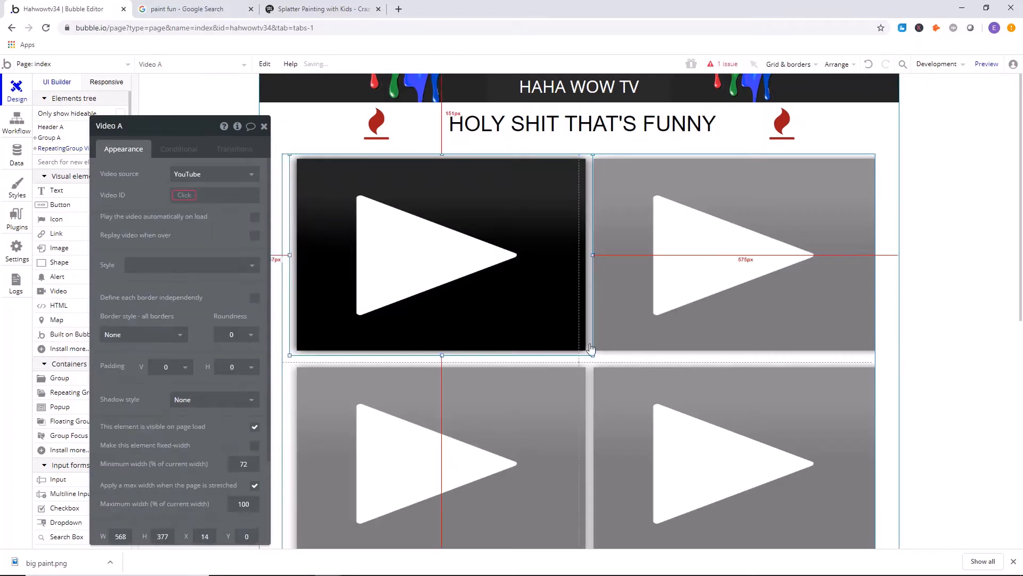
pyautogui.click(476, 408)
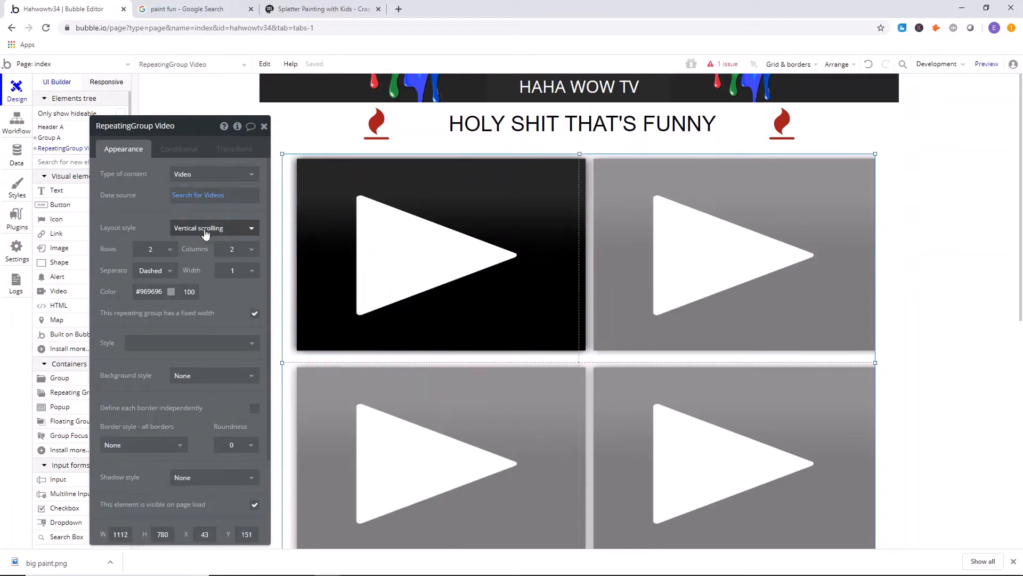
pyautogui.click(373, 217)
pyautogui.moveTo(290, 360); pyautogui.dragTo(318, 283)
pyautogui.moveTo(508, 322); pyautogui.dragTo(568, 339)
# Center the repeating group horizontally on the page.
pyautogui.click(635, 339)
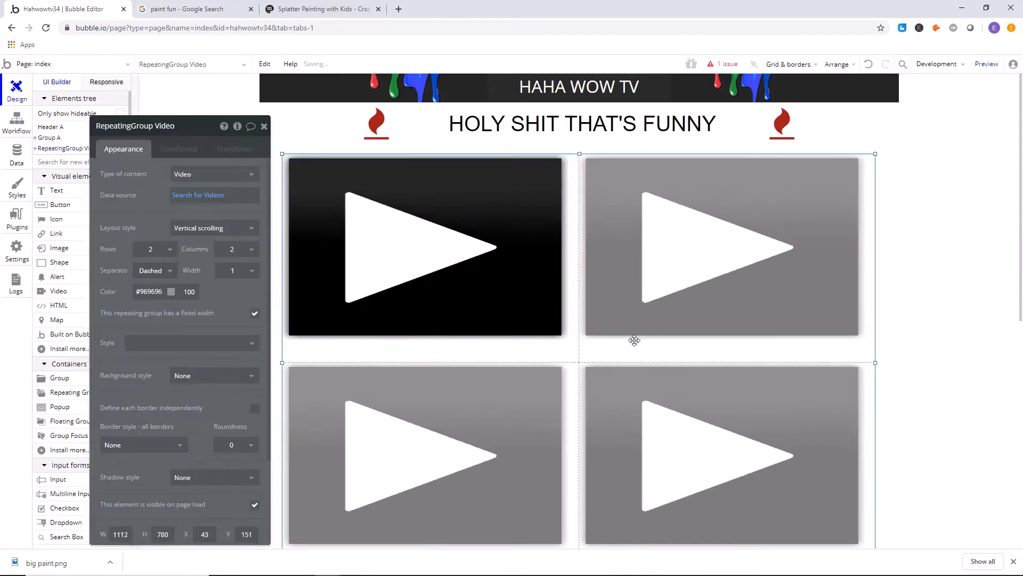
pyautogui.moveTo(635, 342)
pyautogui.mouseDown()
pyautogui.moveTo(633, 333)
pyautogui.moveTo(634, 347)
pyautogui.mouseUp()
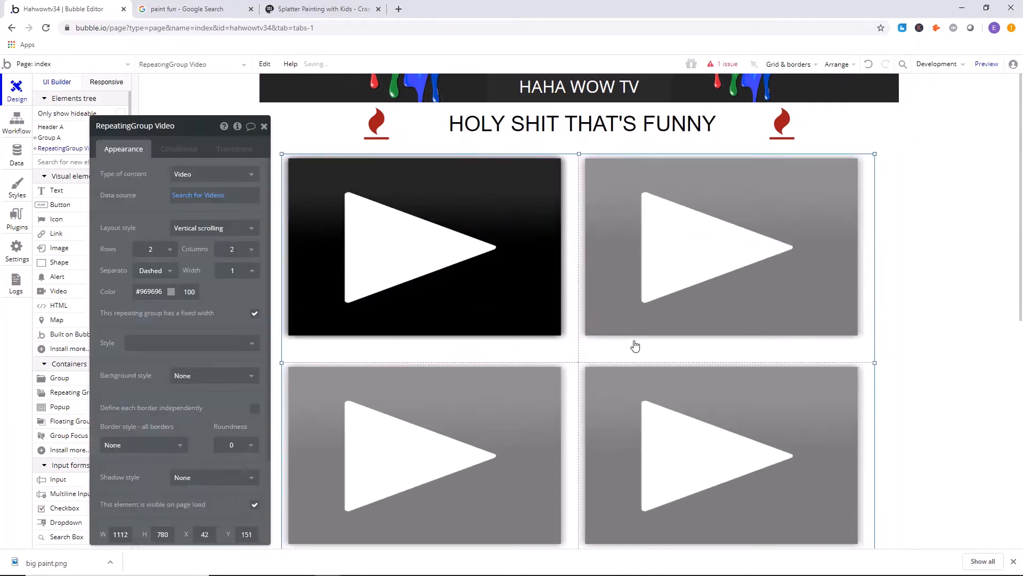
pyautogui.rightClick(636, 350)
pyautogui.click(675, 501)
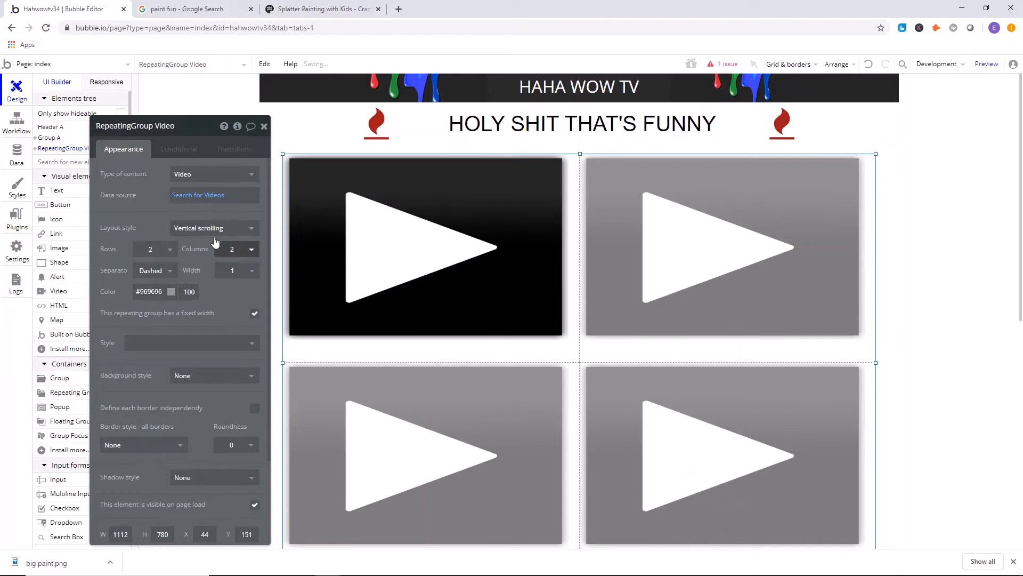
# Change the repeating group's layout style to Ext. vertical scrolling and recenter the group horizontally.
pyautogui.click(199, 228)
pyautogui.click(161, 216)
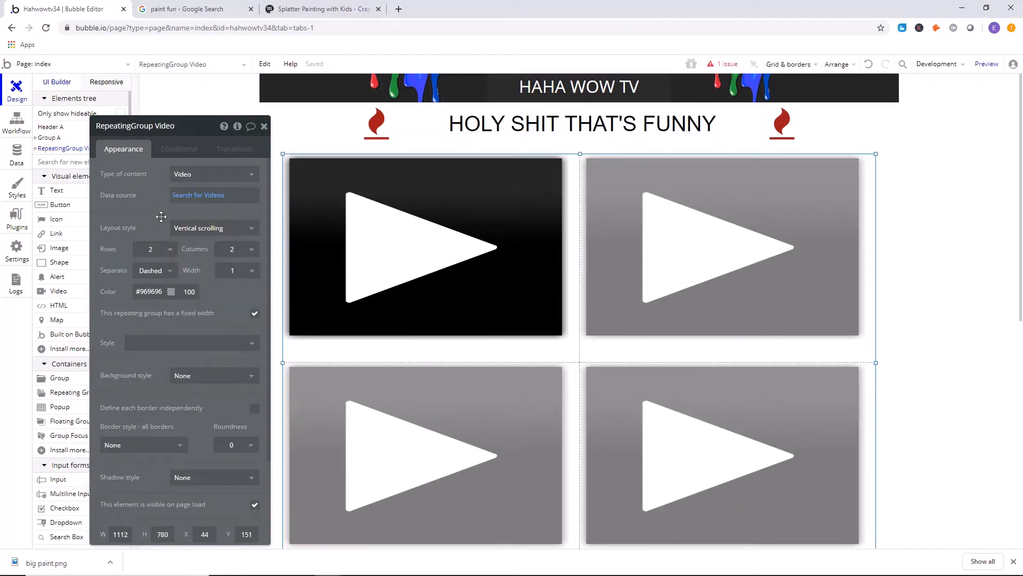
pyautogui.click(227, 229)
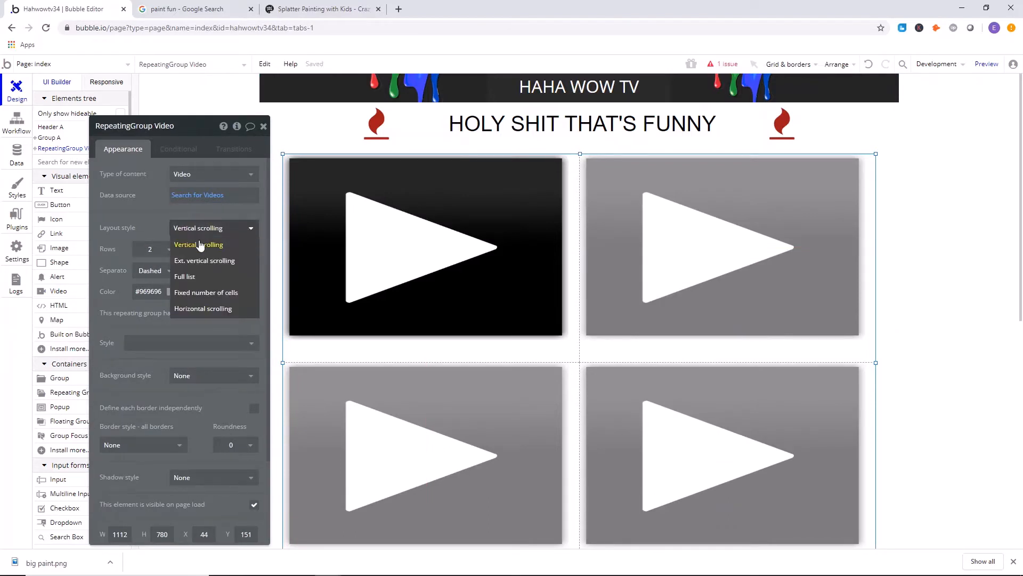
pyautogui.click(221, 261)
pyautogui.scroll(-2, 558, 260)
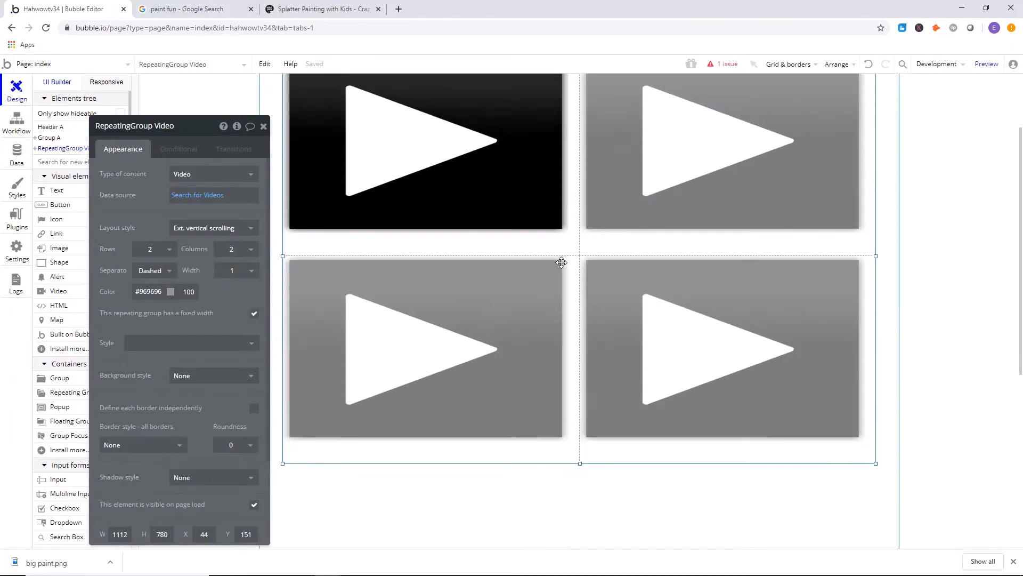
pyautogui.rightClick(561, 262)
pyautogui.click(611, 500)
pyautogui.scroll(2, 343, 229)
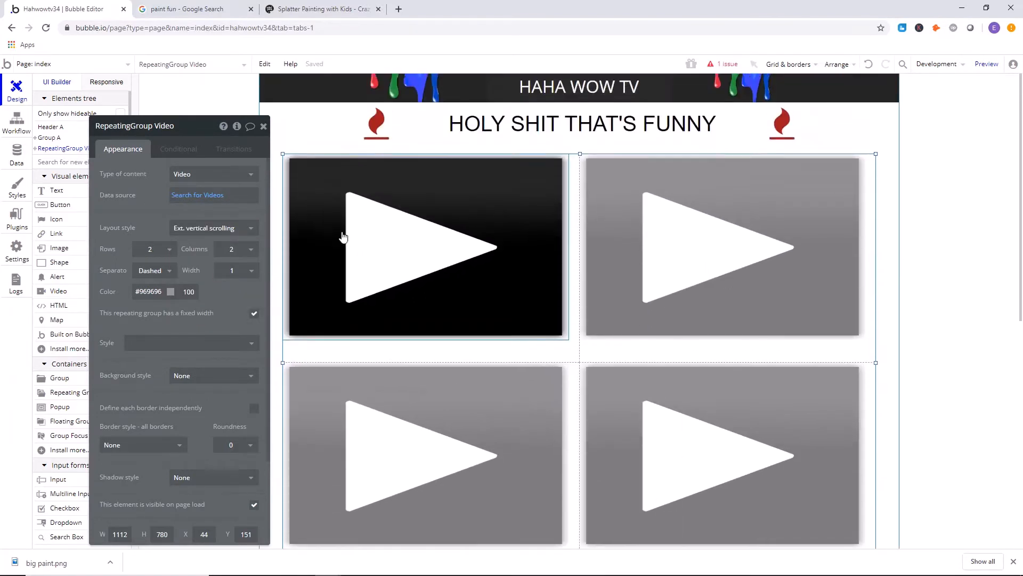
# Set the repeating group's separator to None and close its property editor.
pyautogui.click(158, 273)
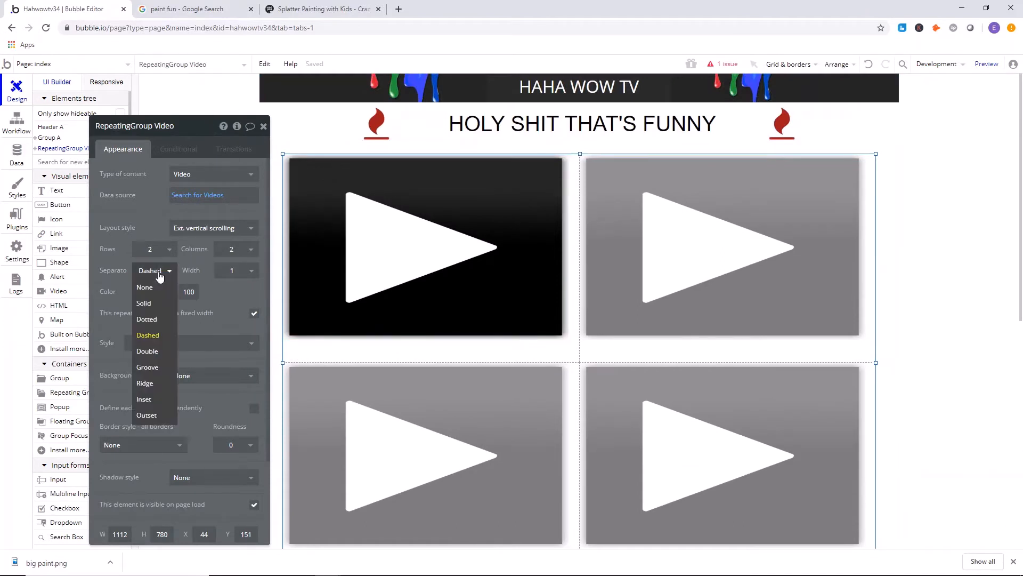
pyautogui.click(145, 288)
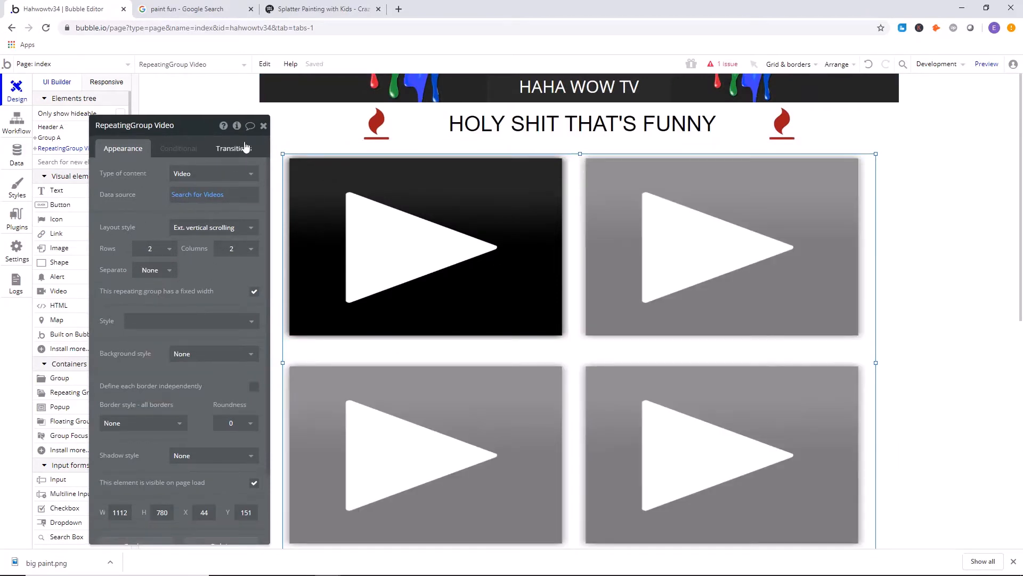
pyautogui.click(264, 126)
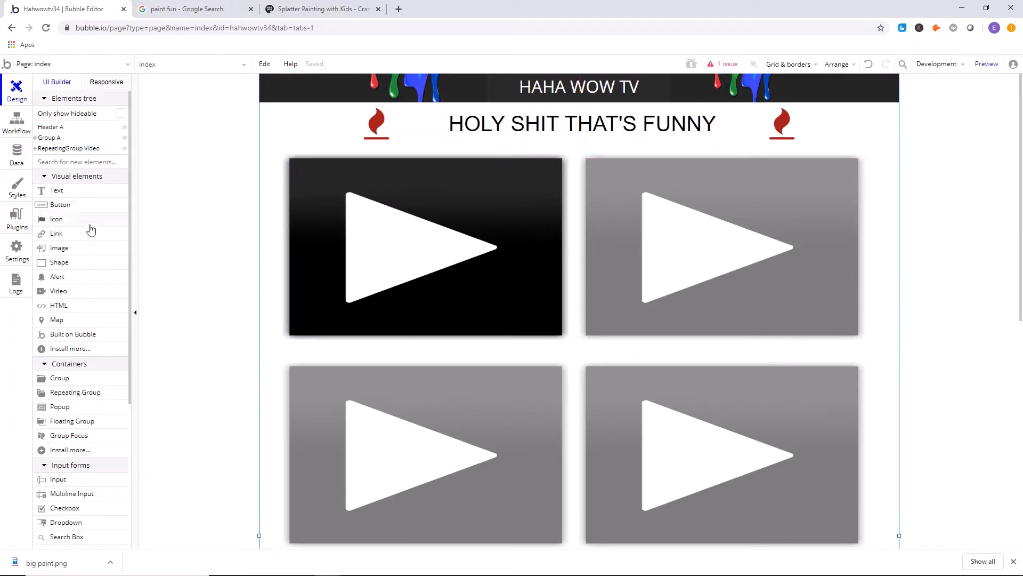
# Add a popup about 1019 by 672 to the page, then close its properties and hide it.
pyautogui.scroll(-3, 91, 277)
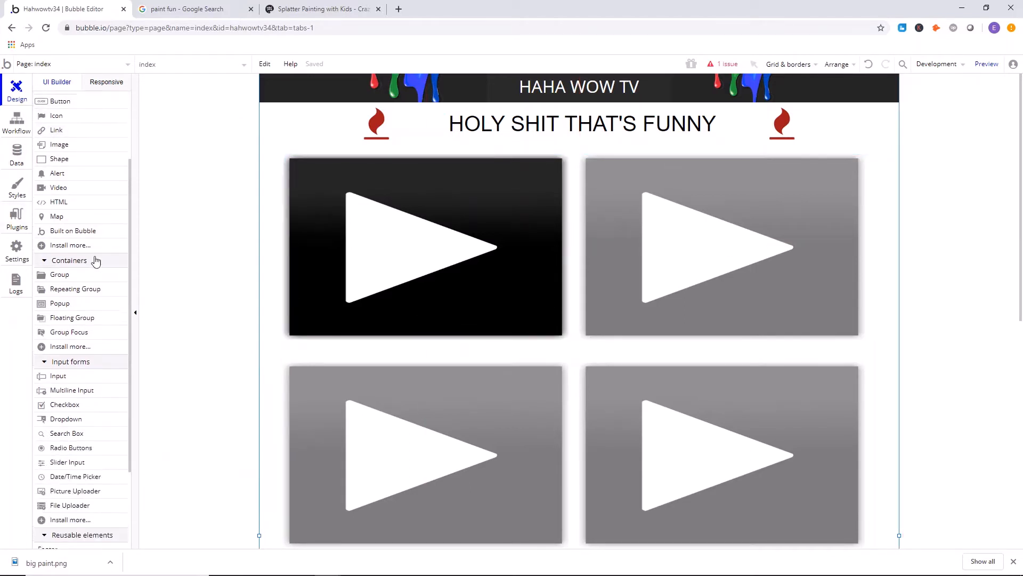
pyautogui.click(92, 299)
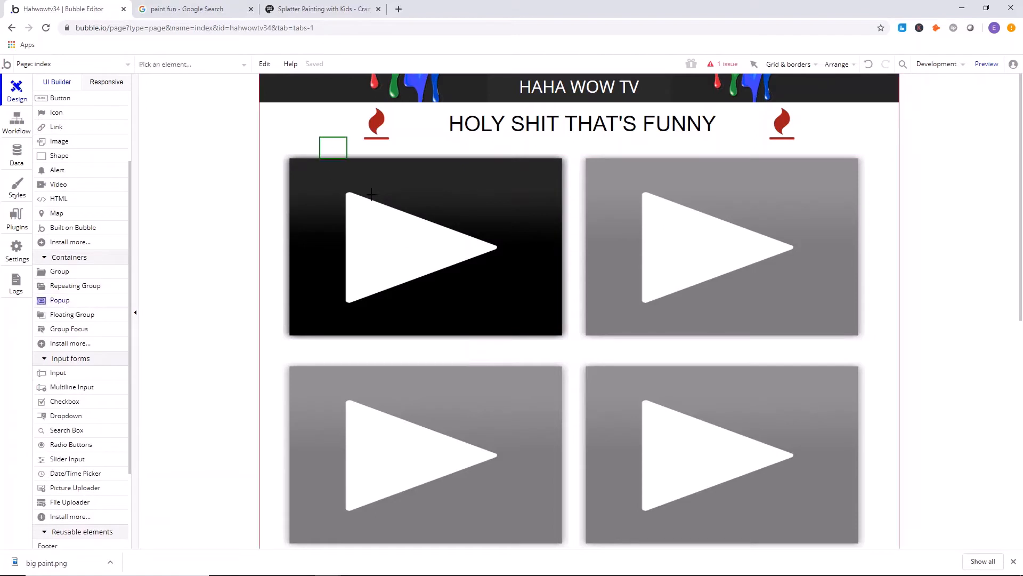
pyautogui.moveTo(372, 194)
pyautogui.mouseDown()
pyautogui.moveTo(824, 498)
pyautogui.moveTo(868, 462)
pyautogui.moveTo(863, 495)
pyautogui.mouseUp()
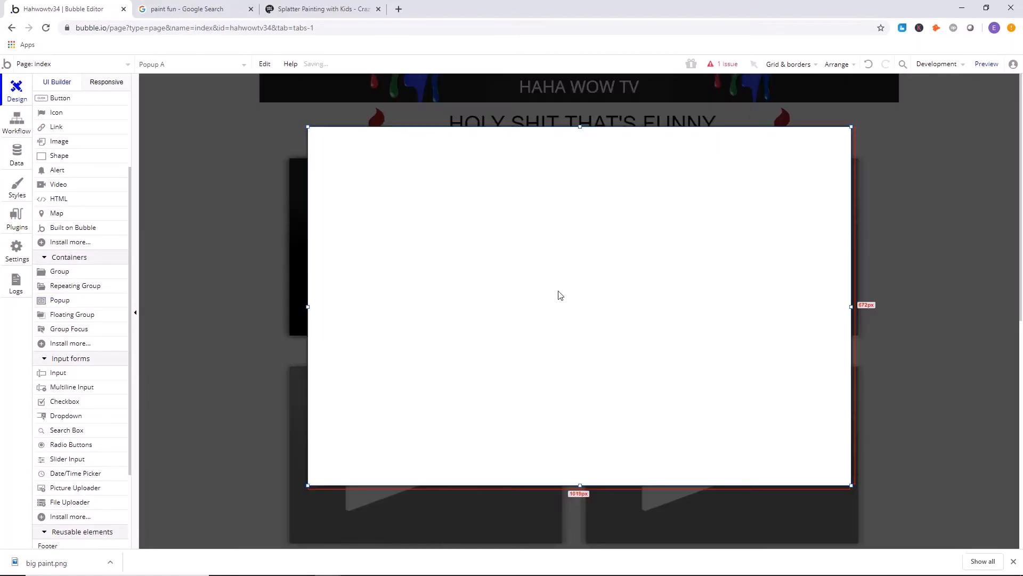
pyautogui.click(263, 126)
pyautogui.click(215, 156)
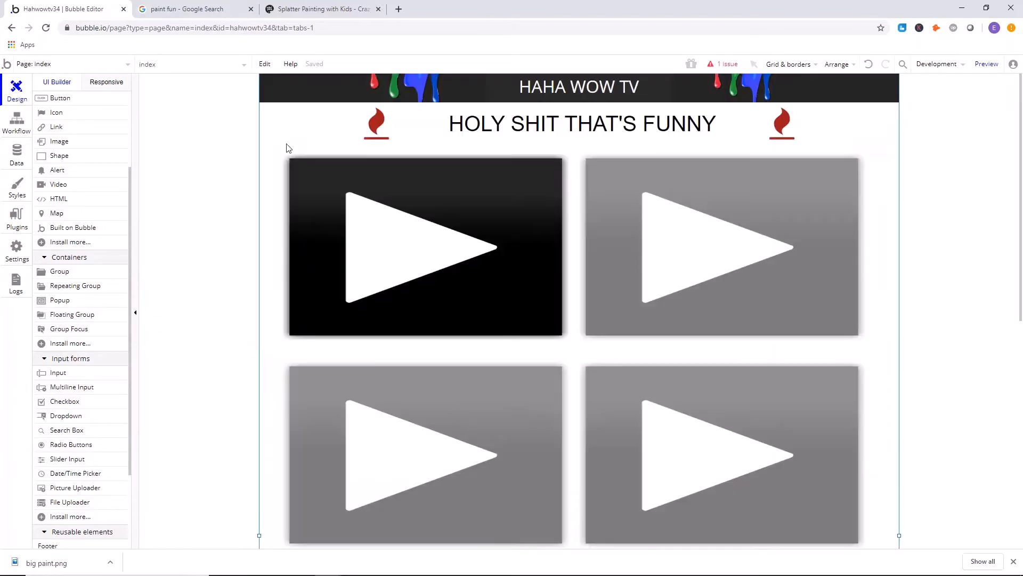
# Copy the heading text "HOLY SHIT THAT'S FUNNY" from the page and paste it into the popup.
pyautogui.rightClick(512, 131)
pyautogui.click(519, 254)
pyautogui.click(216, 167)
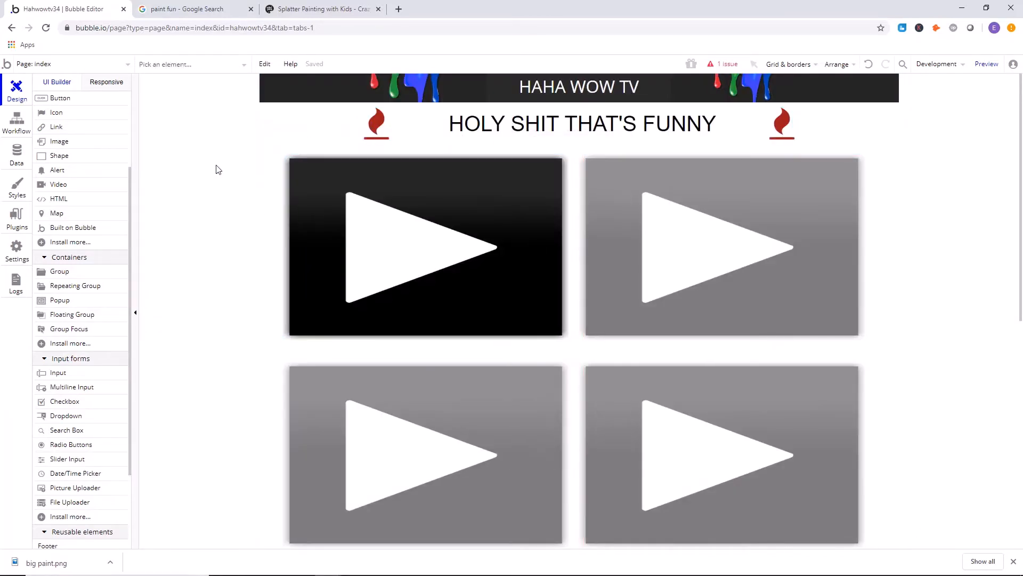
pyautogui.scroll(2, 76, 150)
pyautogui.click(58, 149)
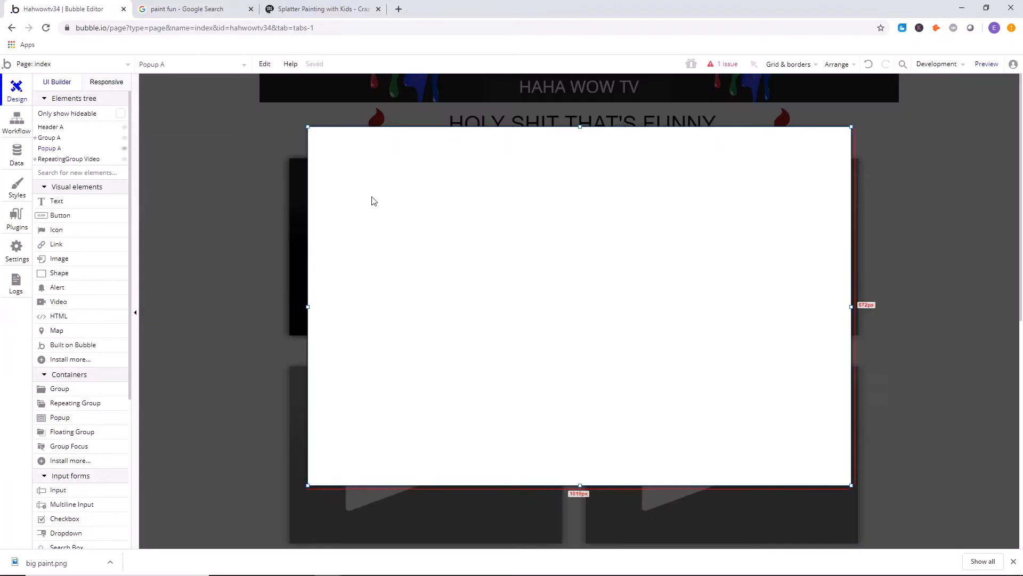
pyautogui.rightClick(380, 202)
pyautogui.click(410, 324)
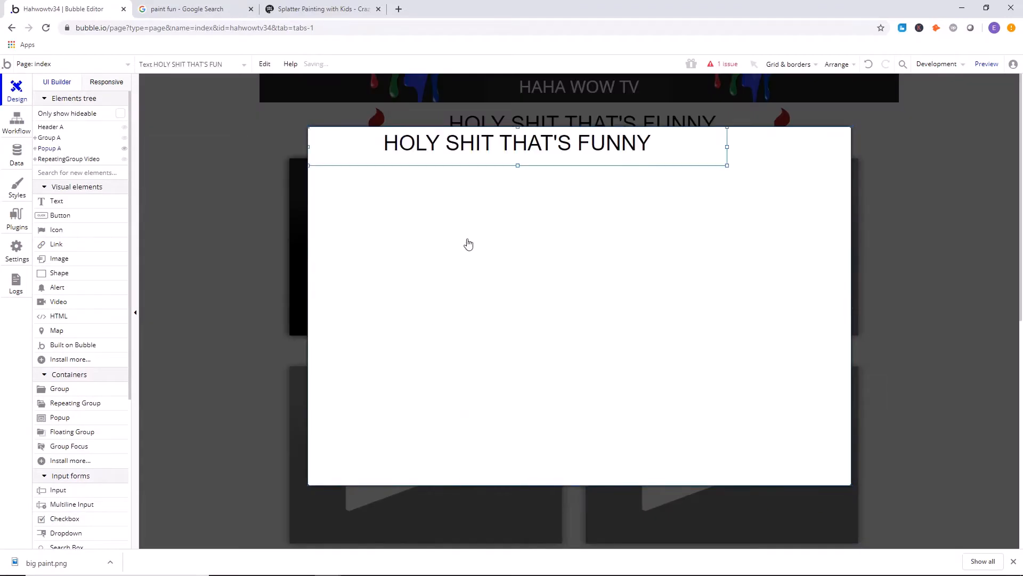
# Center the pasted heading near the popup's upper edge and open its text for editing.
pyautogui.moveTo(462, 164); pyautogui.dragTo(515, 164)
pyautogui.doubleClick(514, 164)
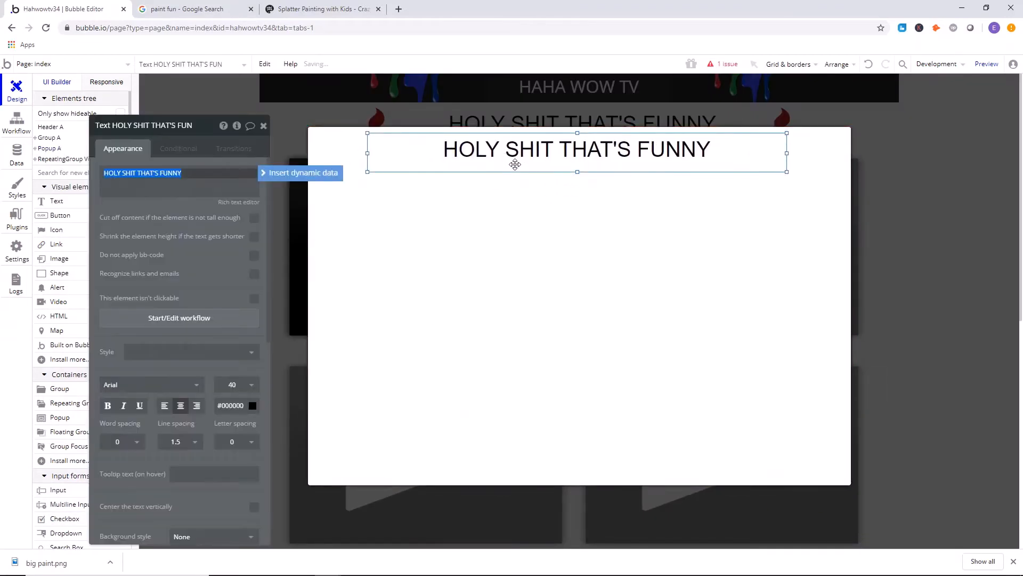
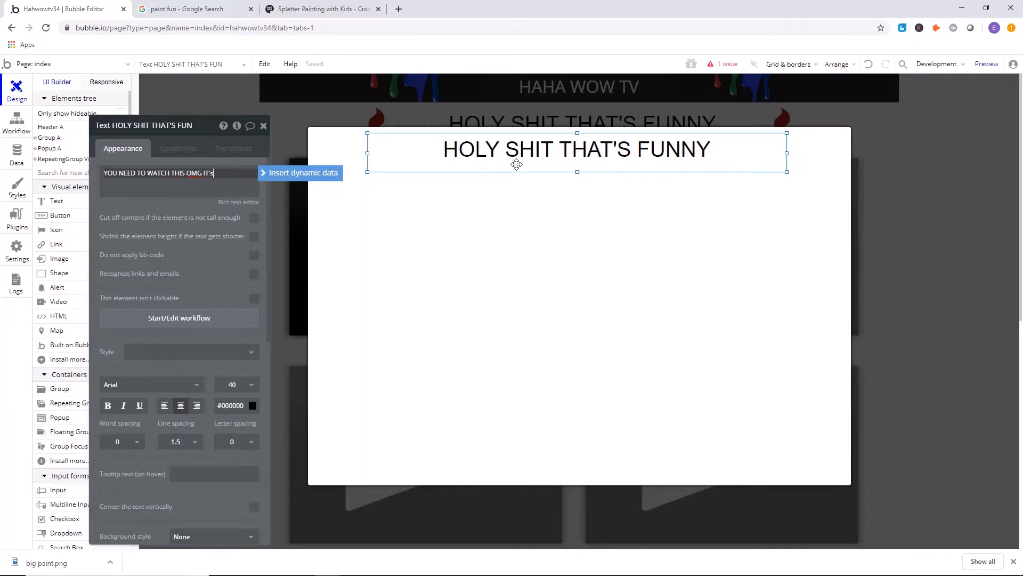
# Set the popup heading's text to "YOU NEED TO WATCH THIS OMG IT'S SO FUNNNYYYYY" and narrow its text box.
pyautogui.write('YYYYY')
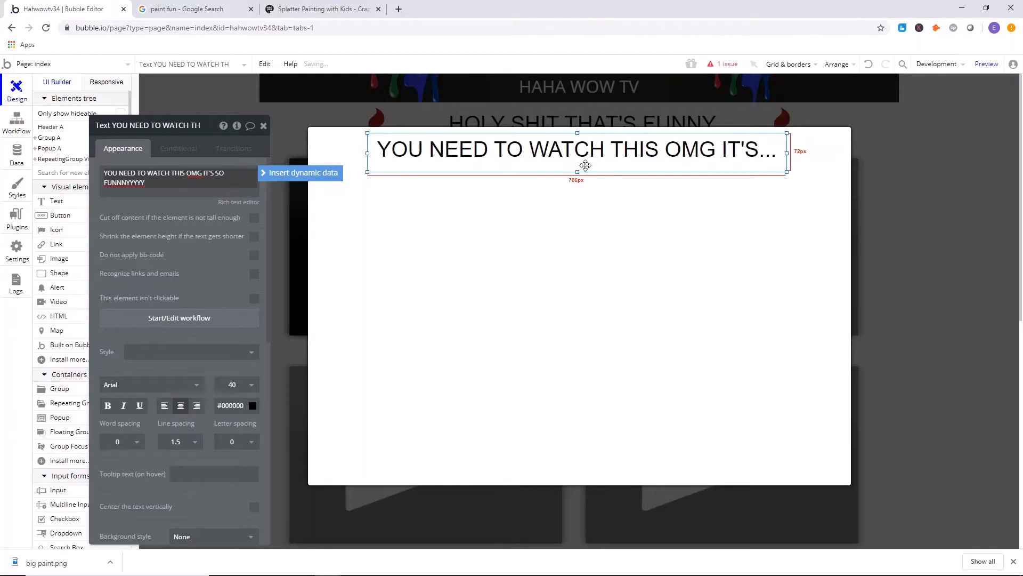
pyautogui.moveTo(599, 158); pyautogui.dragTo(603, 169)
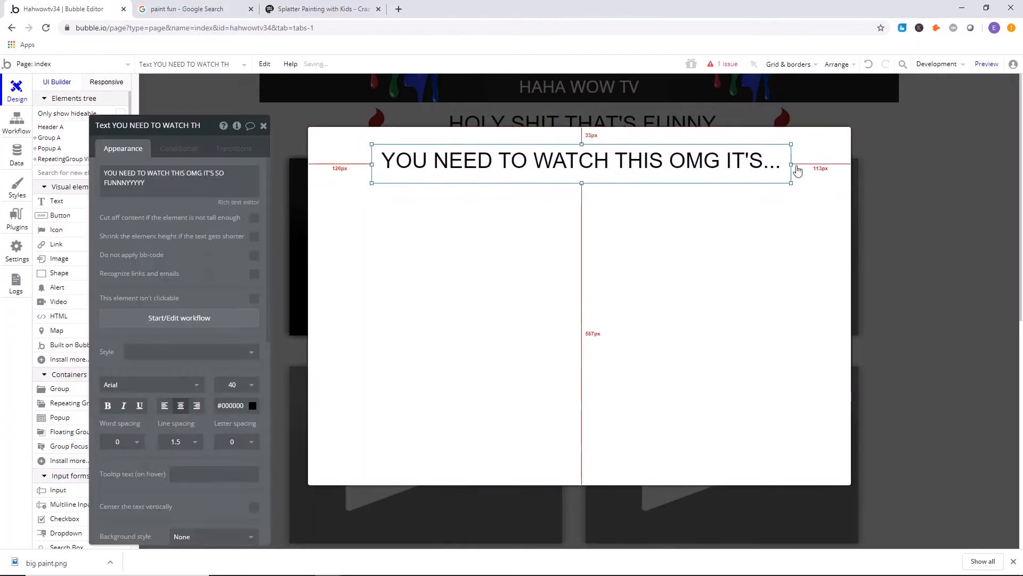
pyautogui.moveTo(797, 169); pyautogui.dragTo(737, 166)
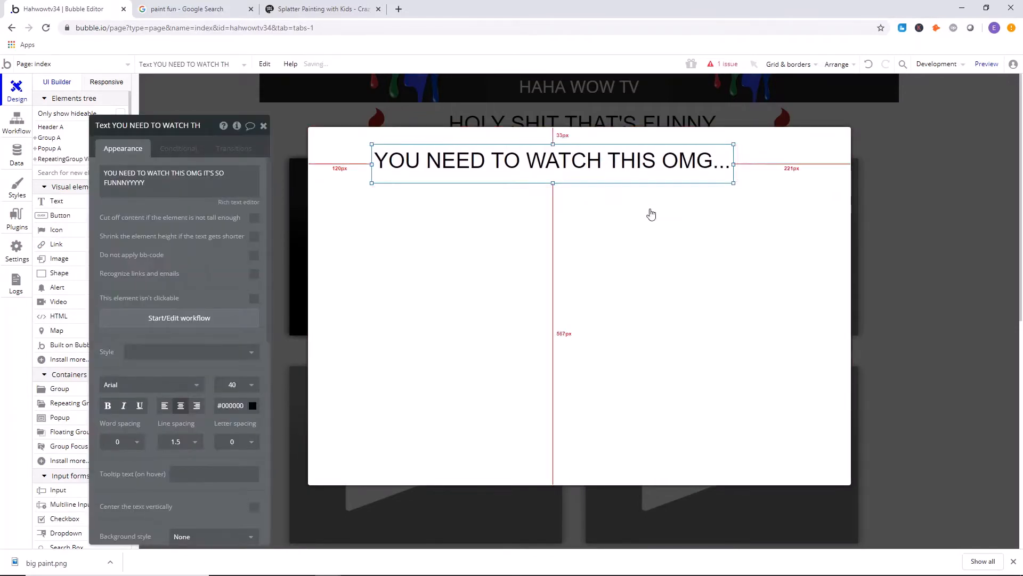
# Move the heading slightly up, center it horizontally in the popup and close the property editor.
pyautogui.click(651, 213)
pyautogui.moveTo(600, 167); pyautogui.dragTo(618, 160)
pyautogui.rightClick(617, 162)
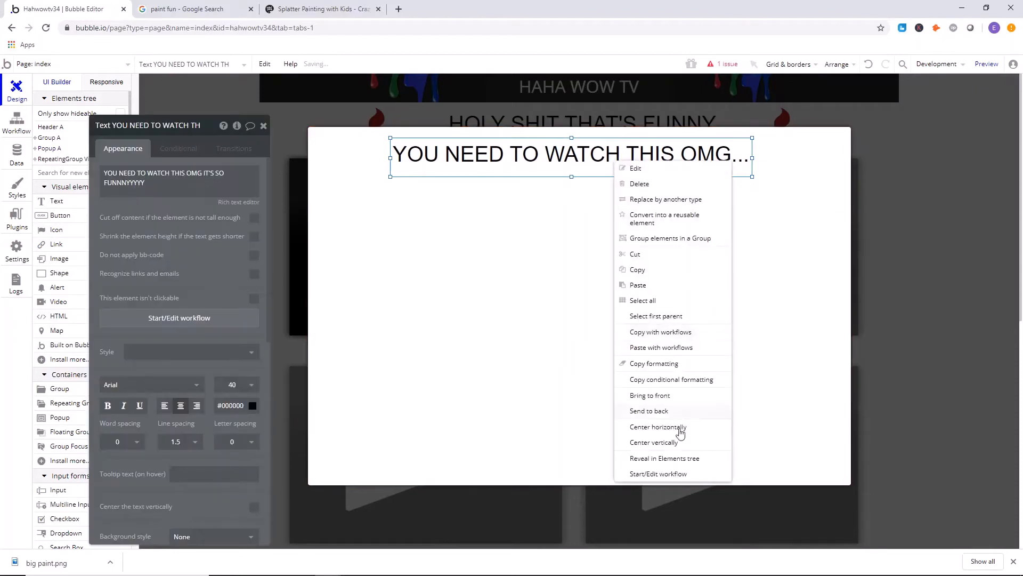
pyautogui.click(657, 427)
pyautogui.click(622, 297)
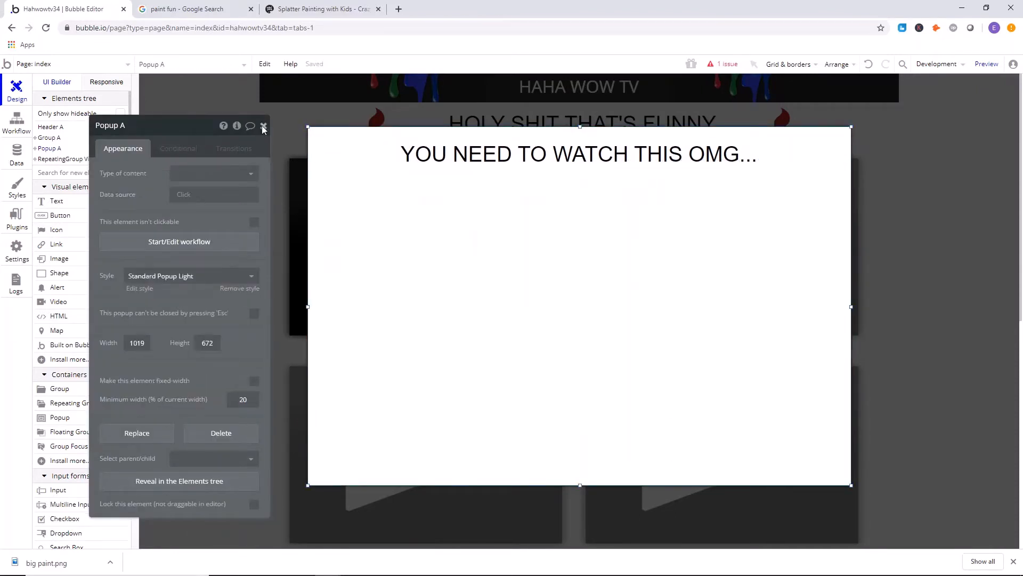
pyautogui.click(263, 127)
# Switch to the Google Images browser tab and search for "surprise".
pyautogui.scroll(-5, 80, 277)
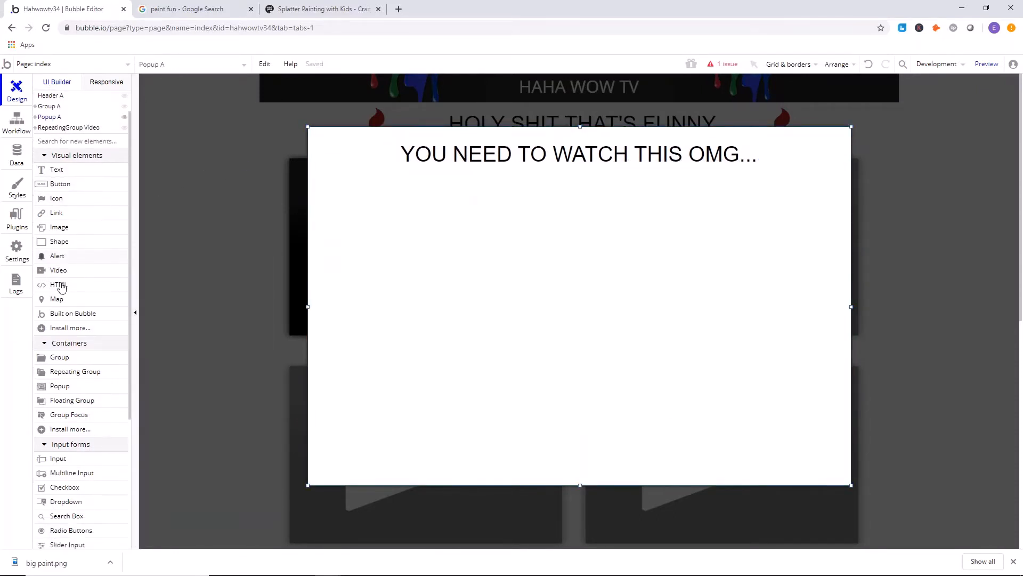
pyautogui.click(203, 8)
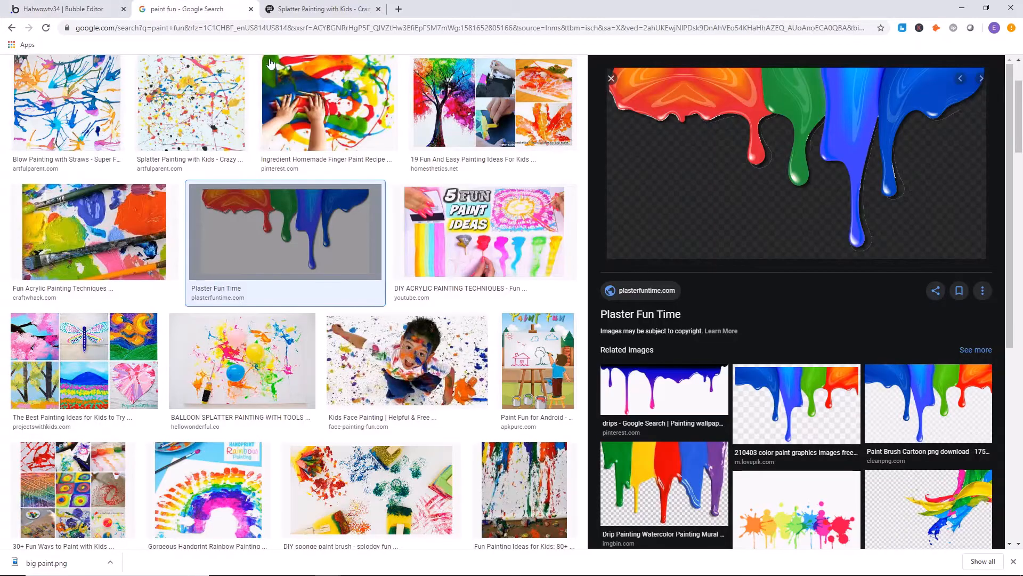
pyautogui.scroll(3, 199, 105)
pyautogui.tripleClick(98, 77)
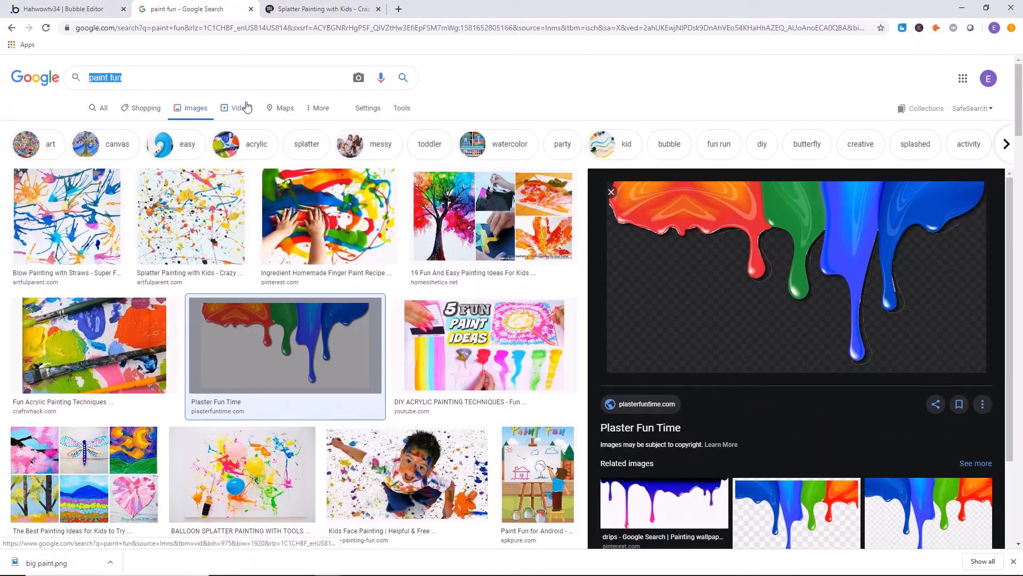
pyautogui.write('surprise')
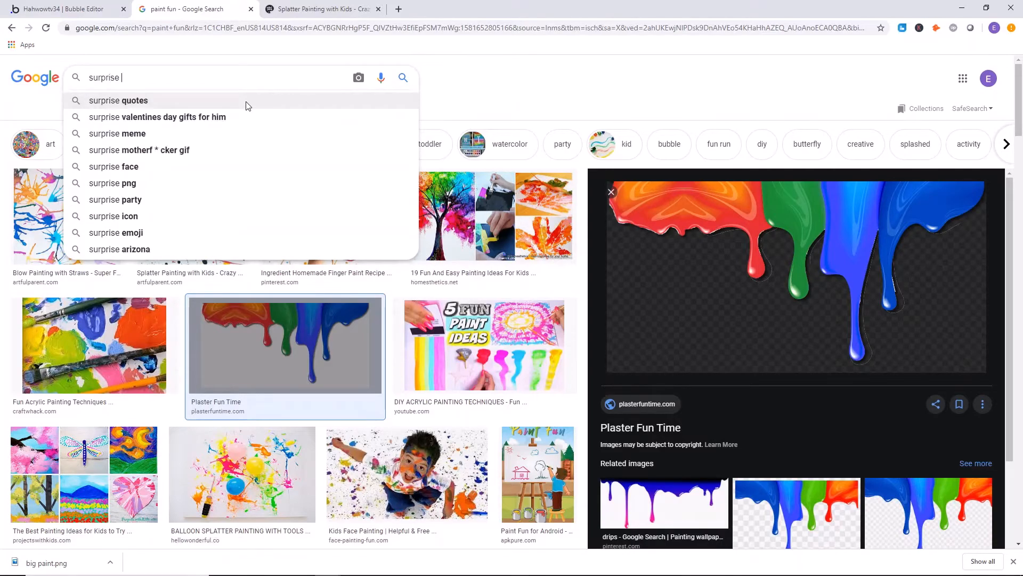
pyautogui.press('Return')
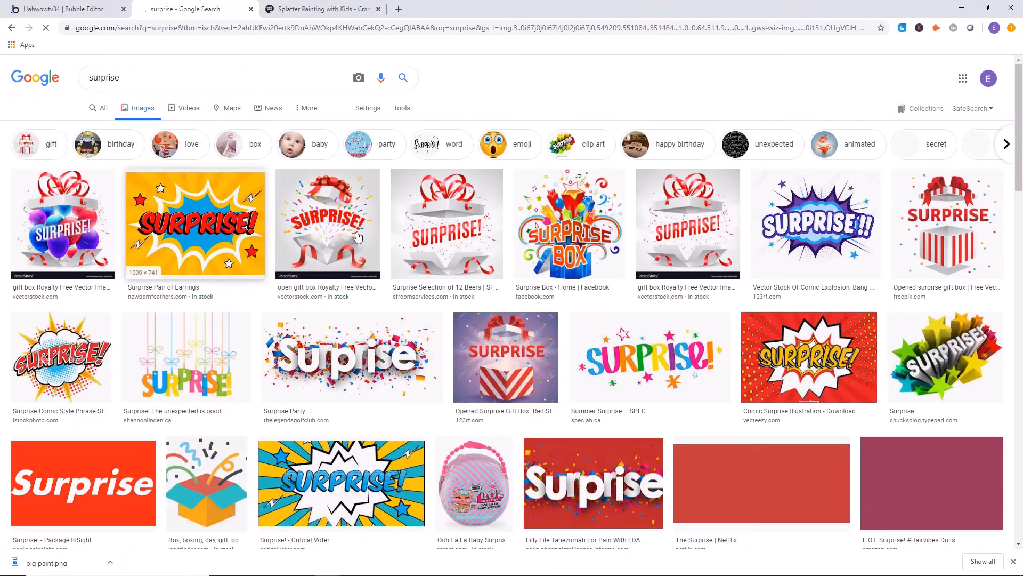
# Refine the image search to "surprise face" and save the first picture of the baby as surprise.jpg.
pyautogui.scroll(-6, 220, 229)
pyautogui.scroll(6, 213, 219)
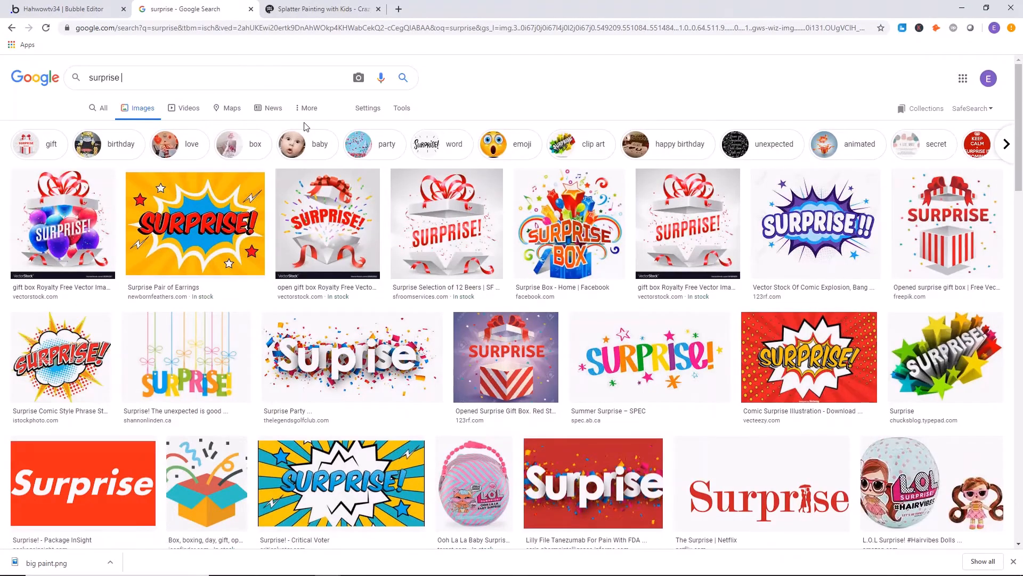
pyautogui.write('face')
pyautogui.press('Return')
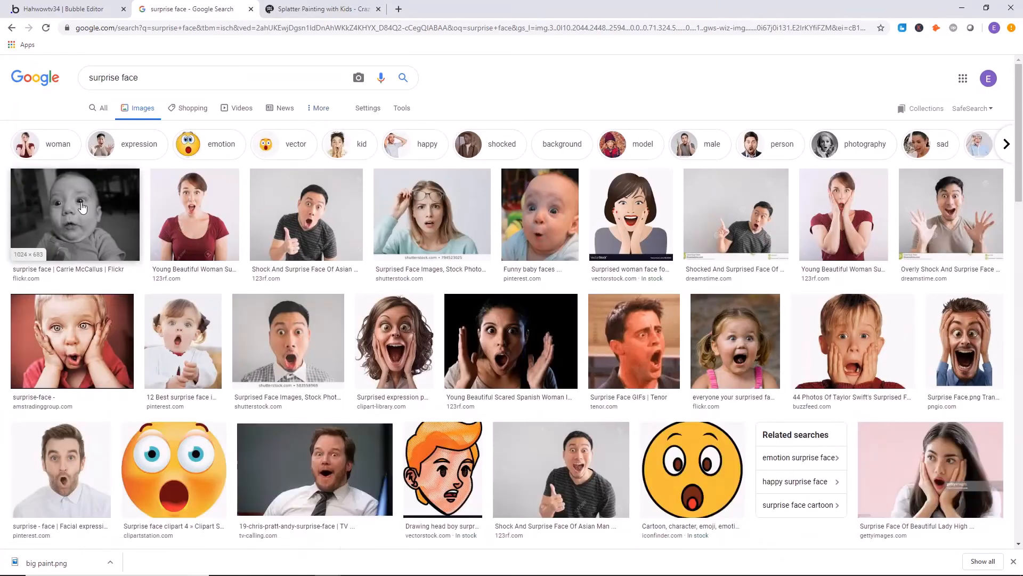
pyautogui.click(81, 207)
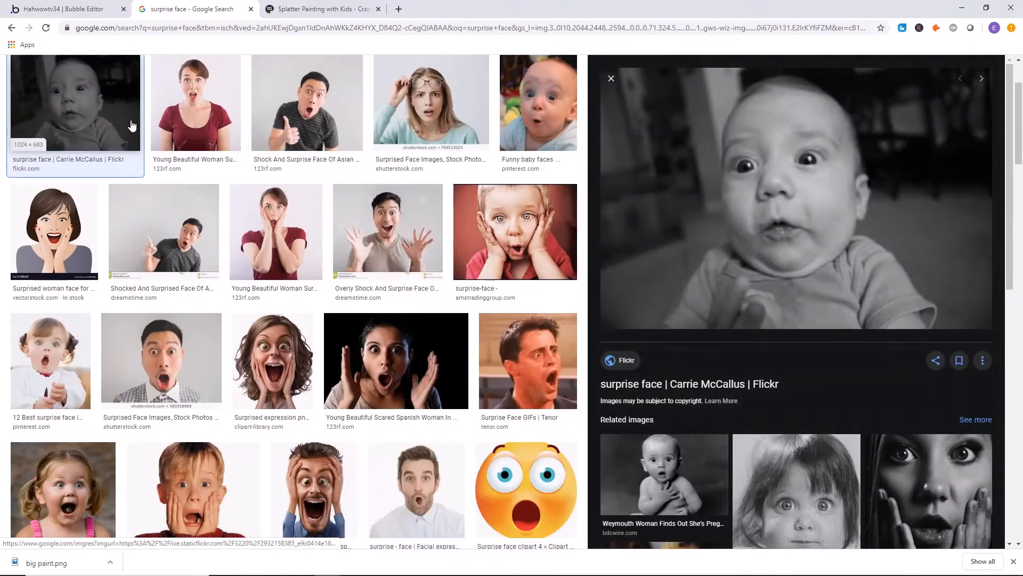
pyautogui.scroll(2, 132, 126)
pyautogui.rightClick(661, 231)
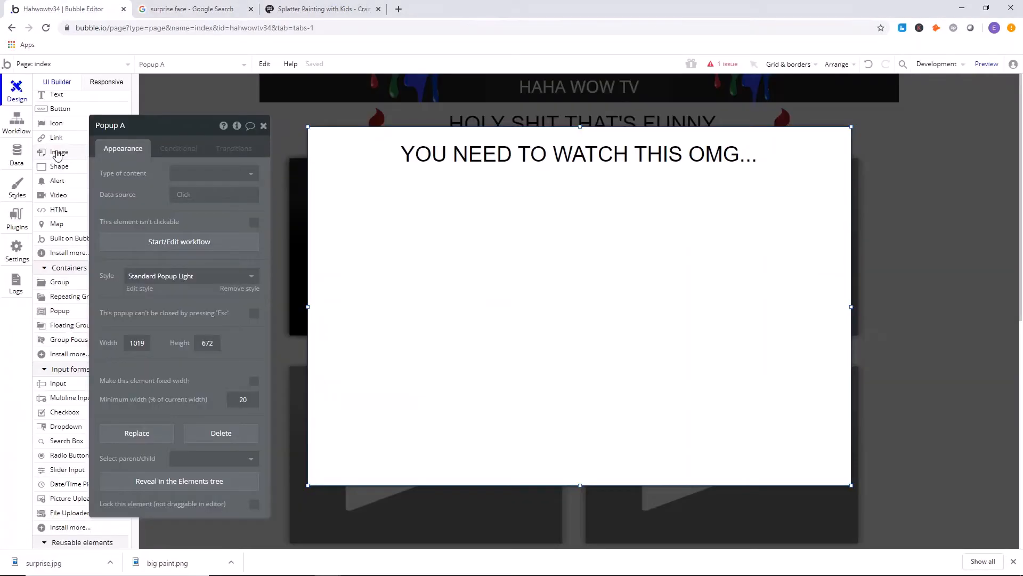
# Draw an image element in the Bubble popup, load the surprised baby picture and shrink it to about 261 by 281 px below the heading.
pyautogui.click(58, 154)
pyautogui.moveTo(411, 215); pyautogui.dragTo(768, 436)
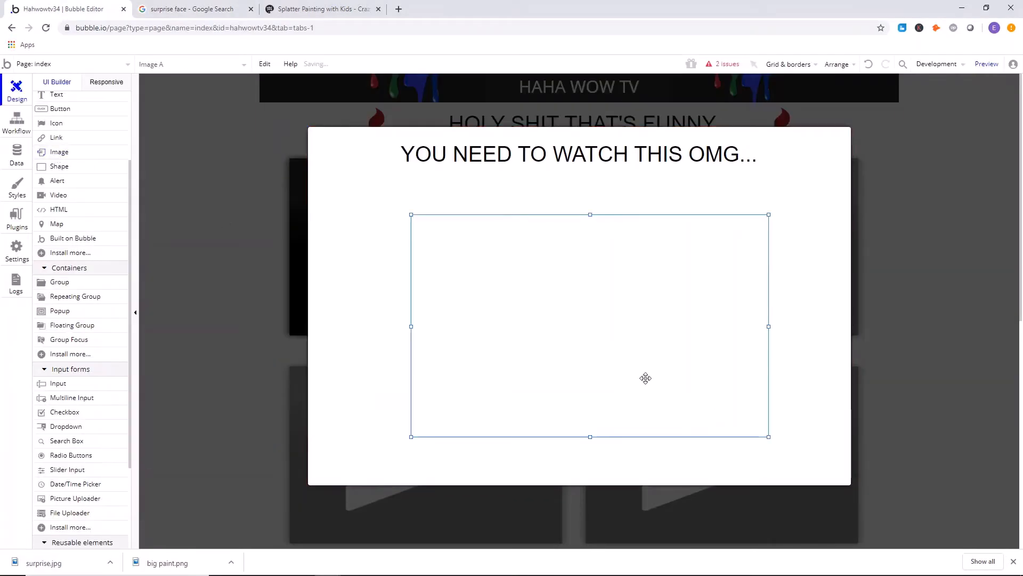
pyautogui.moveTo(645, 378); pyautogui.dragTo(594, 342)
pyautogui.click(180, 174)
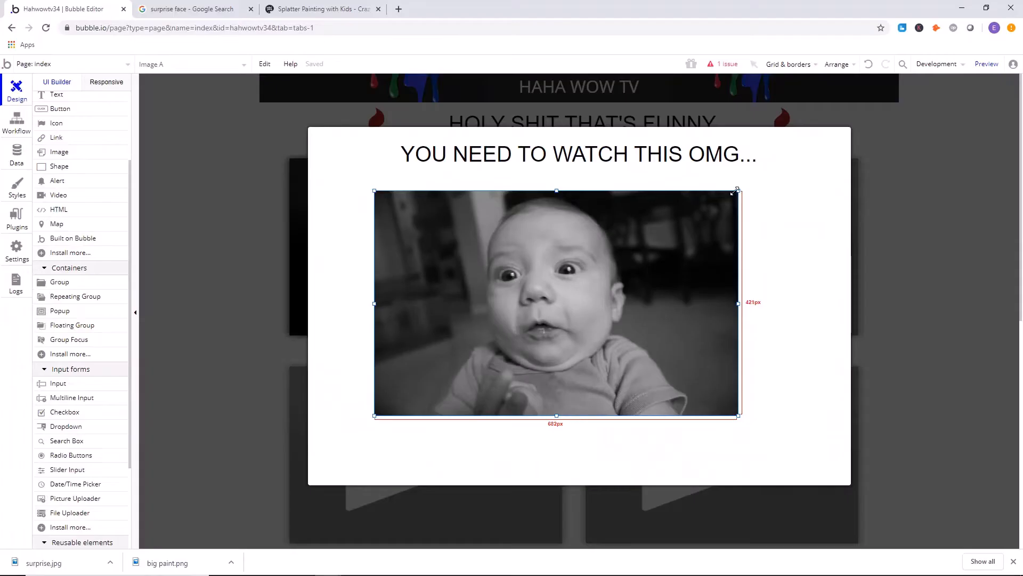
pyautogui.moveTo(736, 187); pyautogui.dragTo(516, 265)
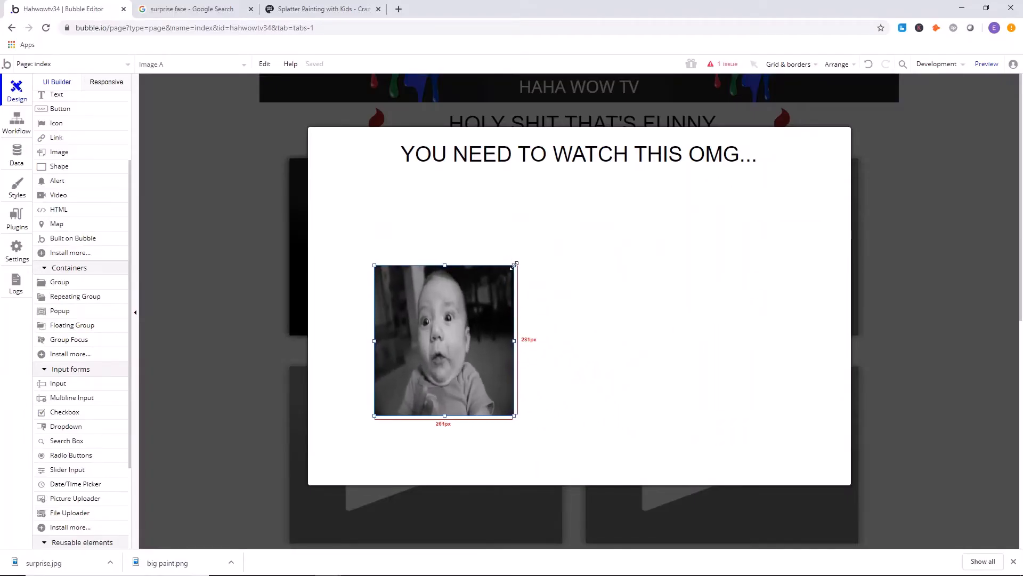
pyautogui.moveTo(471, 318); pyautogui.dragTo(426, 252)
# Close the popup's properties and shorten the popup so it ends a little below the baby picture.
pyautogui.click(532, 251)
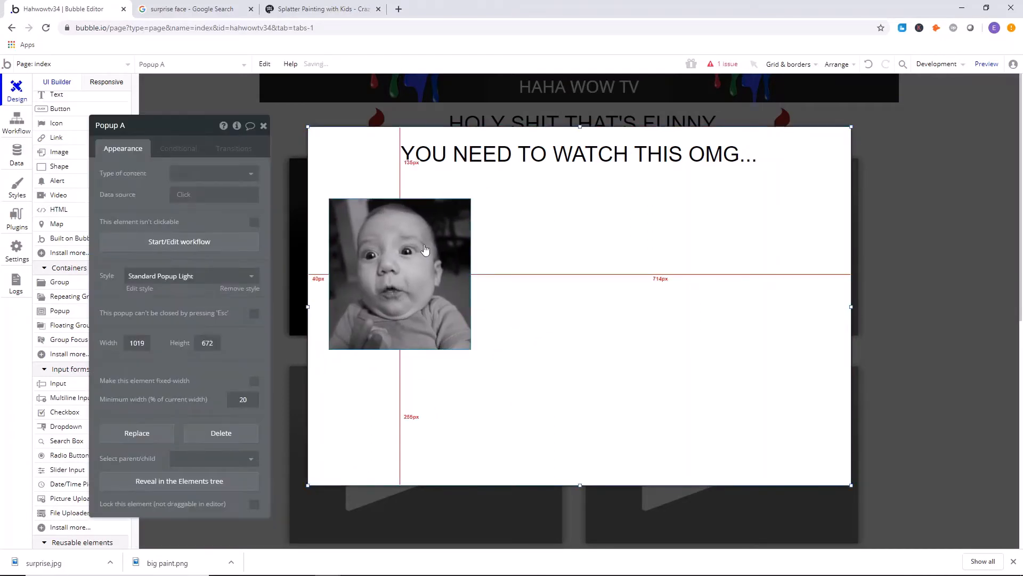
pyautogui.click(264, 126)
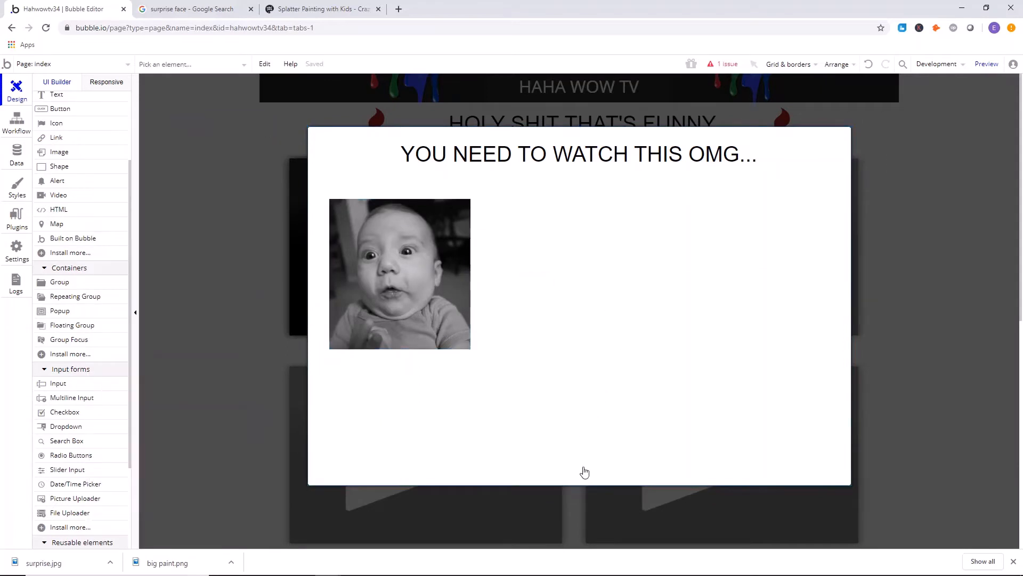
pyautogui.moveTo(580, 483); pyautogui.dragTo(568, 392)
# Add a video element beside the baby picture, enlarge it to about 550 by 308 px and align it with the picture.
pyautogui.scroll(-2, 47, 258)
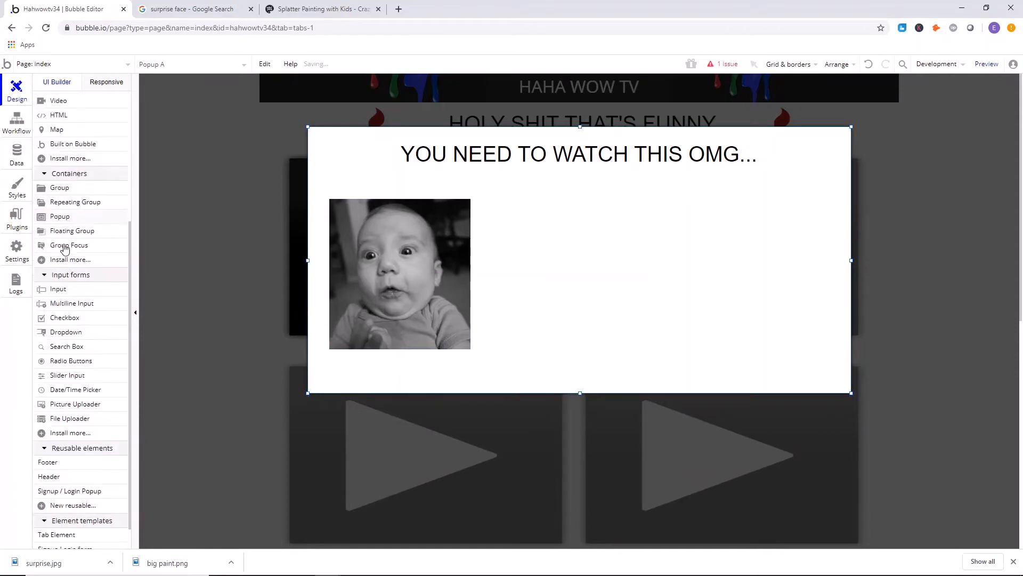
pyautogui.scroll(4, 64, 245)
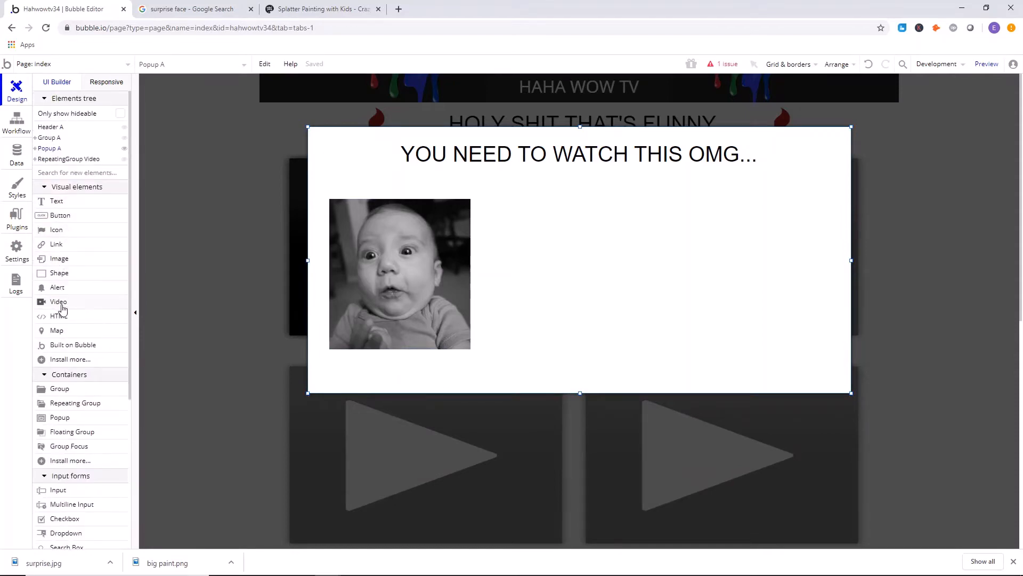
pyautogui.moveTo(684, 315); pyautogui.dragTo(787, 366)
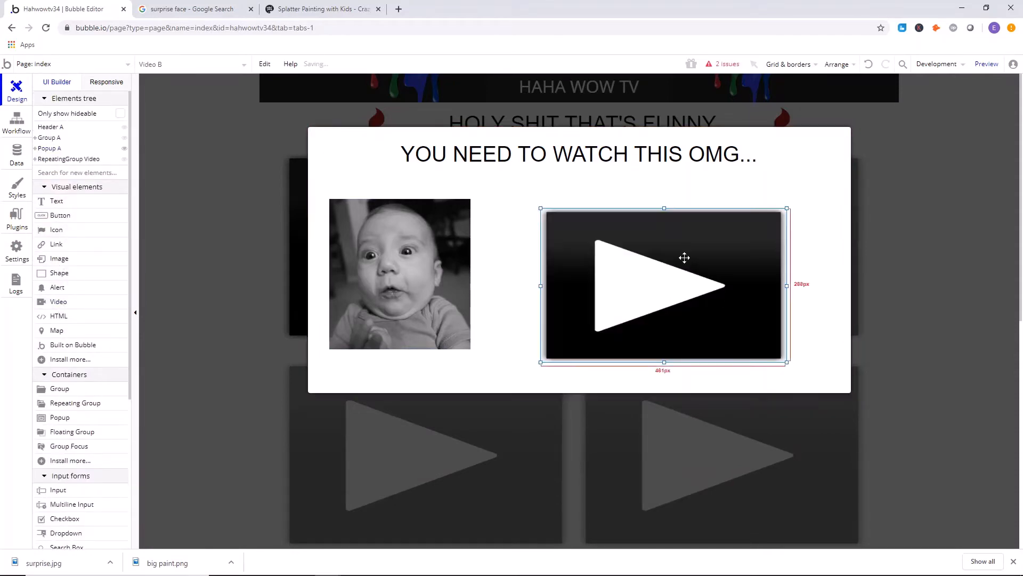
pyautogui.moveTo(683, 258); pyautogui.dragTo(660, 246)
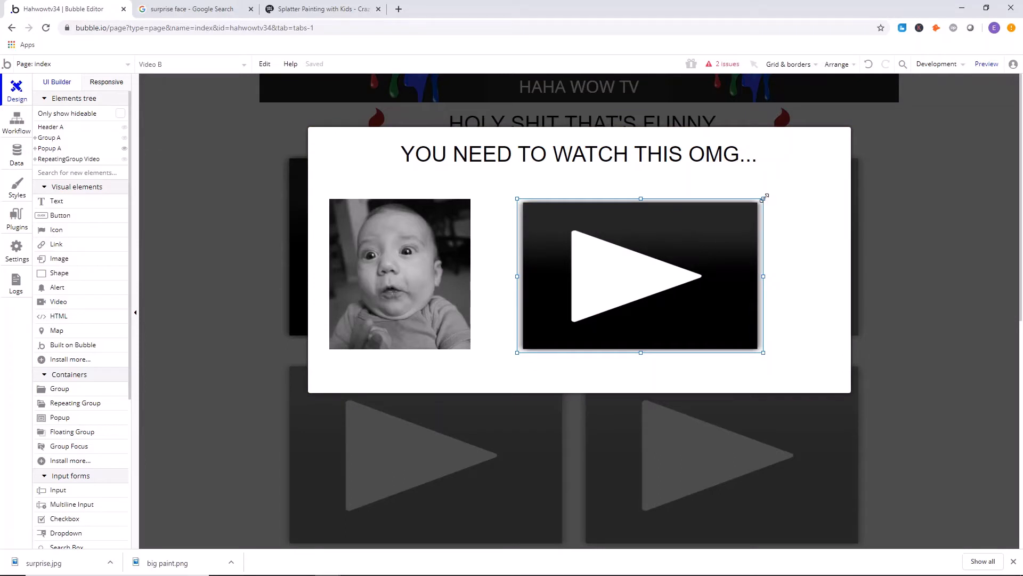
pyautogui.moveTo(765, 198); pyautogui.dragTo(812, 187)
pyautogui.moveTo(730, 208); pyautogui.dragTo(727, 214)
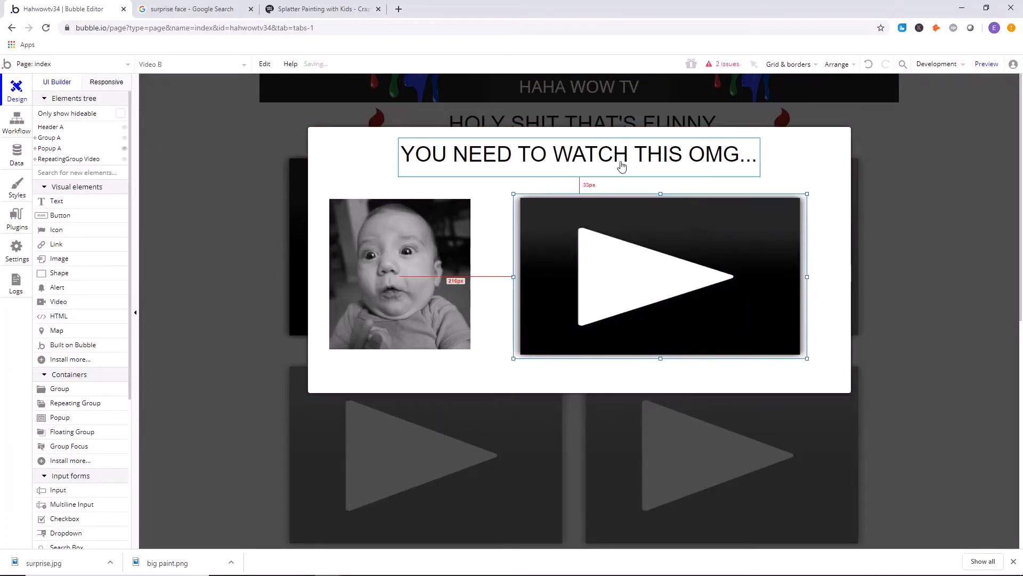
# Make the popup heading bold and change its font color to red.
pyautogui.doubleClick(621, 167)
pyautogui.click(109, 406)
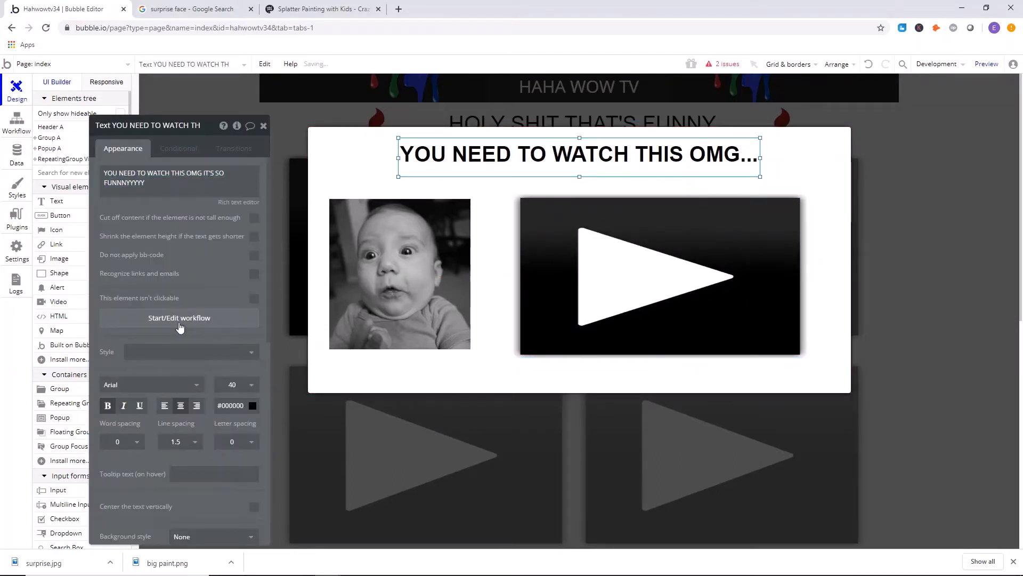
pyautogui.scroll(-3, 181, 325)
pyautogui.click(237, 246)
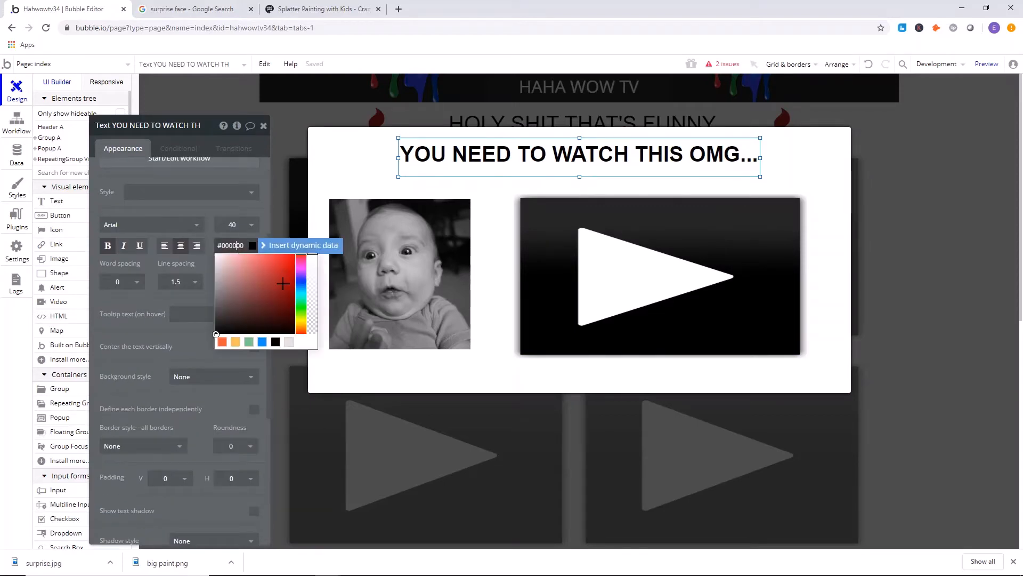
pyautogui.click(285, 274)
pyautogui.moveTo(284, 272); pyautogui.dragTo(279, 271)
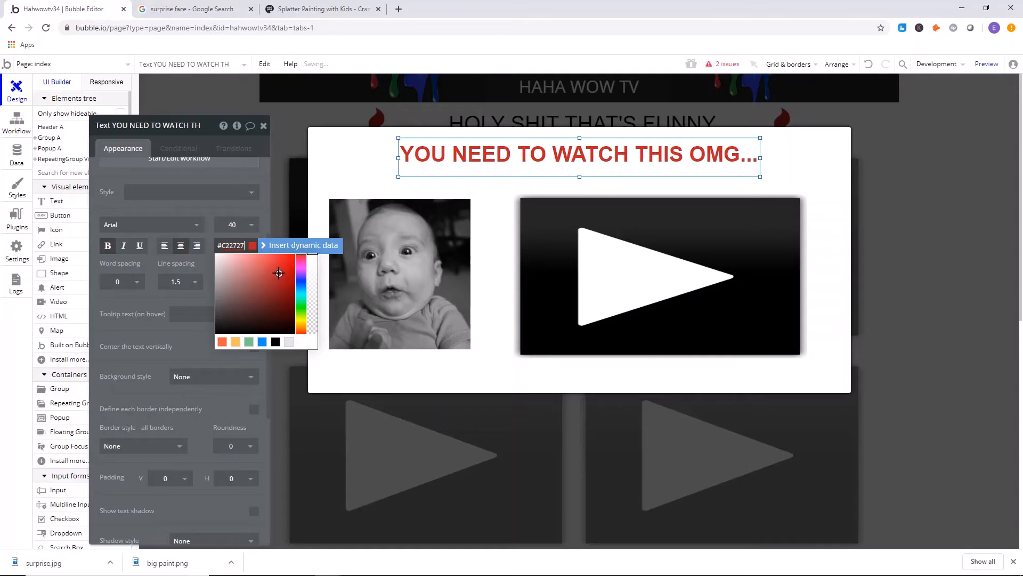
# Nudge the red heading slightly down and center it horizontally in the popup.
pyautogui.click(338, 173)
pyautogui.moveTo(492, 159); pyautogui.dragTo(496, 160)
pyautogui.rightClick(496, 159)
pyautogui.click(556, 426)
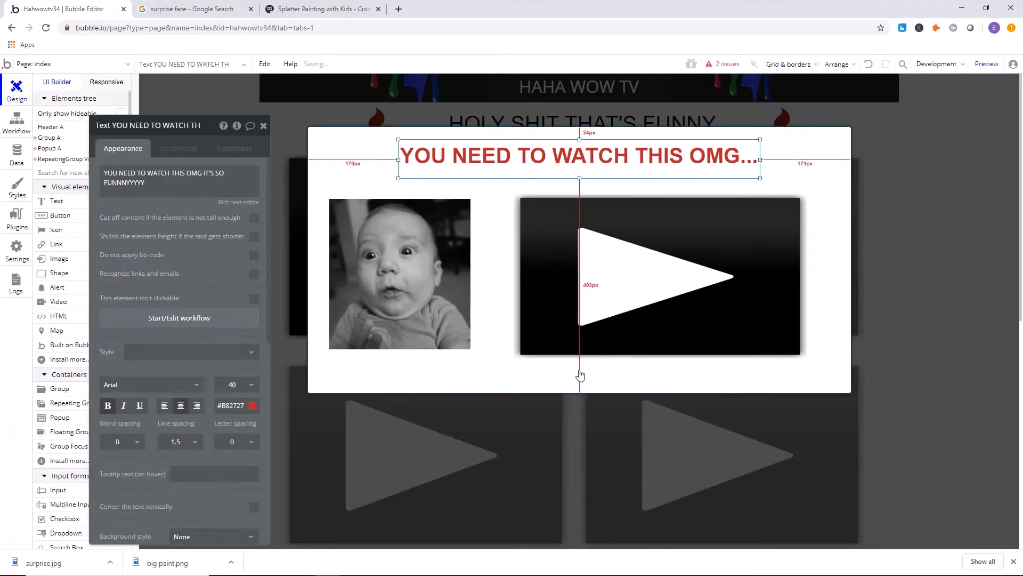
# Reduce the popup's height to about 485 px and close its property editor.
pyautogui.click(591, 388)
pyautogui.moveTo(580, 392); pyautogui.dragTo(577, 382)
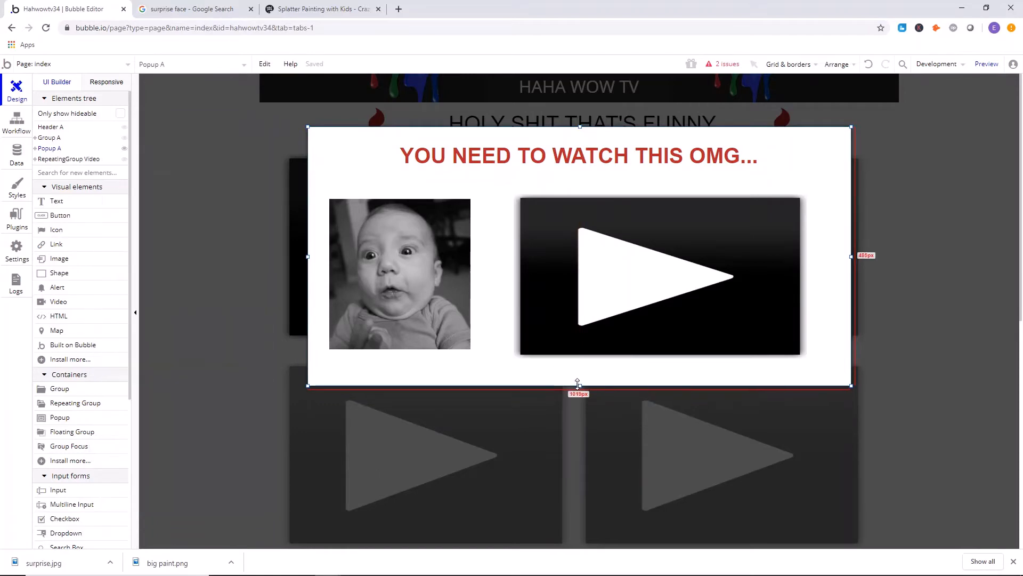
pyautogui.click(264, 127)
# Shift the popup's video element away from the baby picture, make it slightly taller and raise it toward the heading.
pyautogui.click(655, 239)
pyautogui.moveTo(655, 240); pyautogui.dragTo(664, 239)
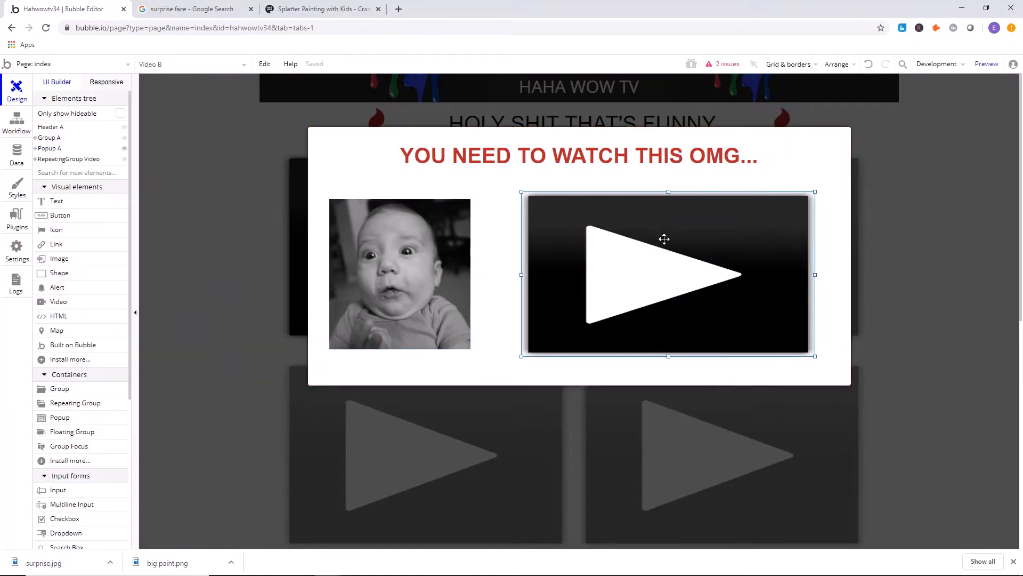
pyautogui.rightClick(664, 238)
pyautogui.click(626, 325)
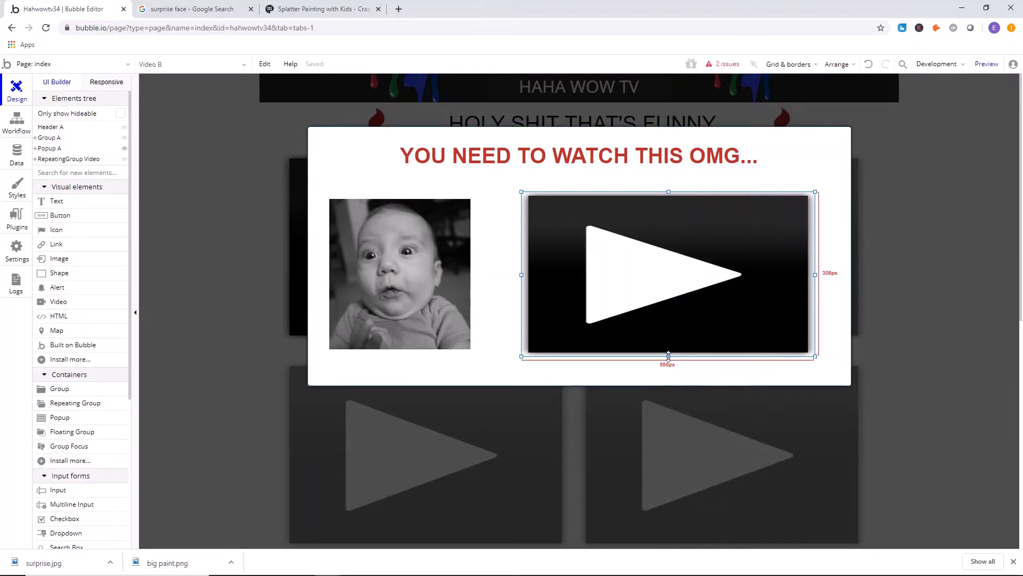
pyautogui.moveTo(668, 356); pyautogui.dragTo(669, 370)
pyautogui.moveTo(665, 320); pyautogui.dragTo(665, 315)
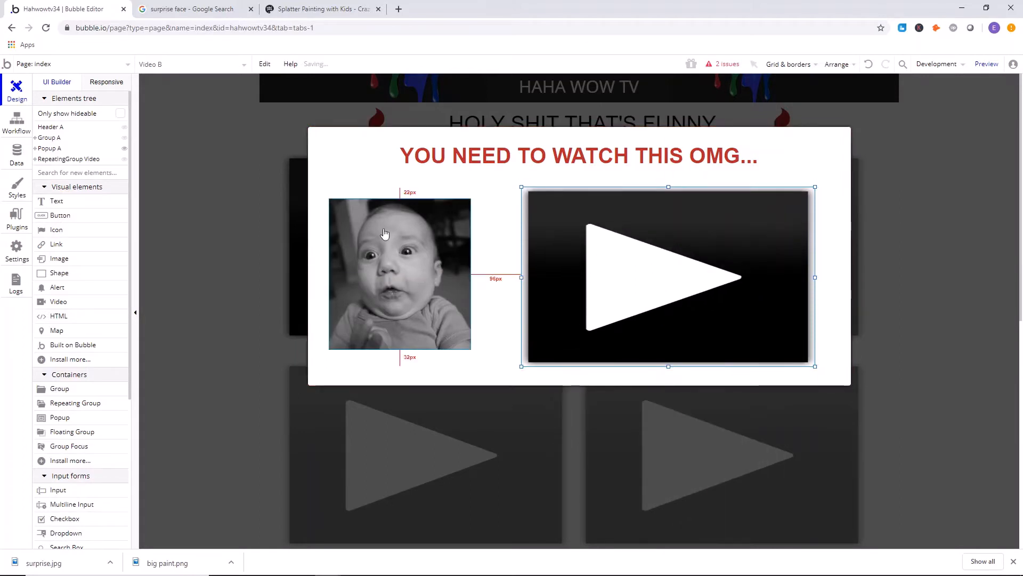
# Add an icon in the popup's top-right corner area and choose the boxed window-close symbol for it.
pyautogui.click(56, 229)
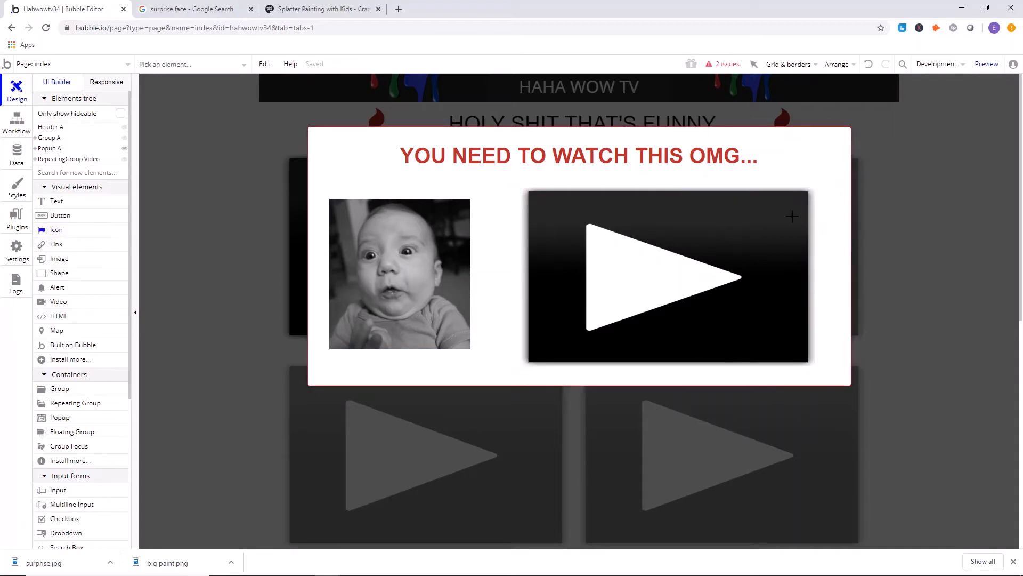
pyautogui.click(837, 159)
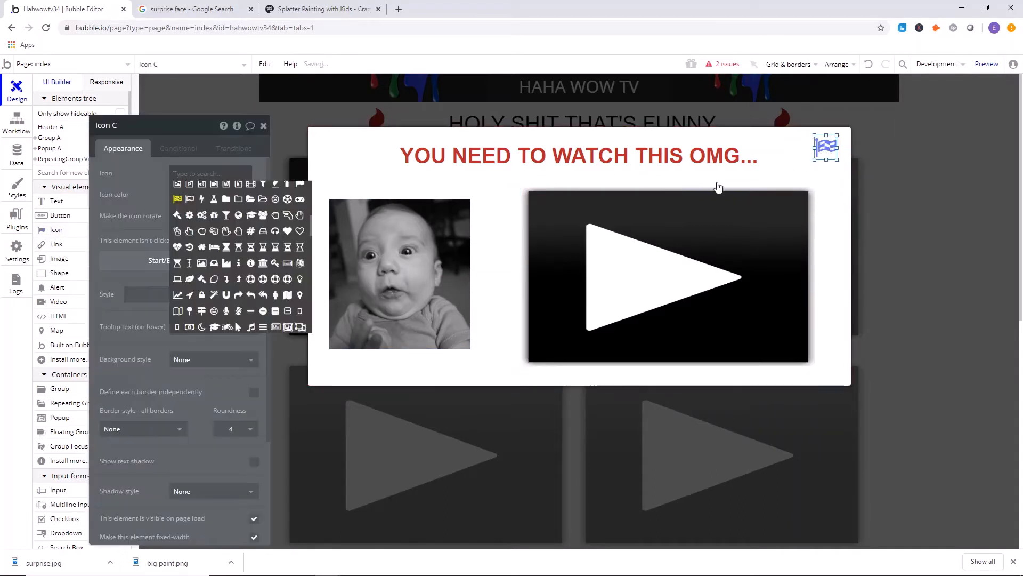
pyautogui.click(195, 176)
pyautogui.click(196, 174)
pyautogui.write('close')
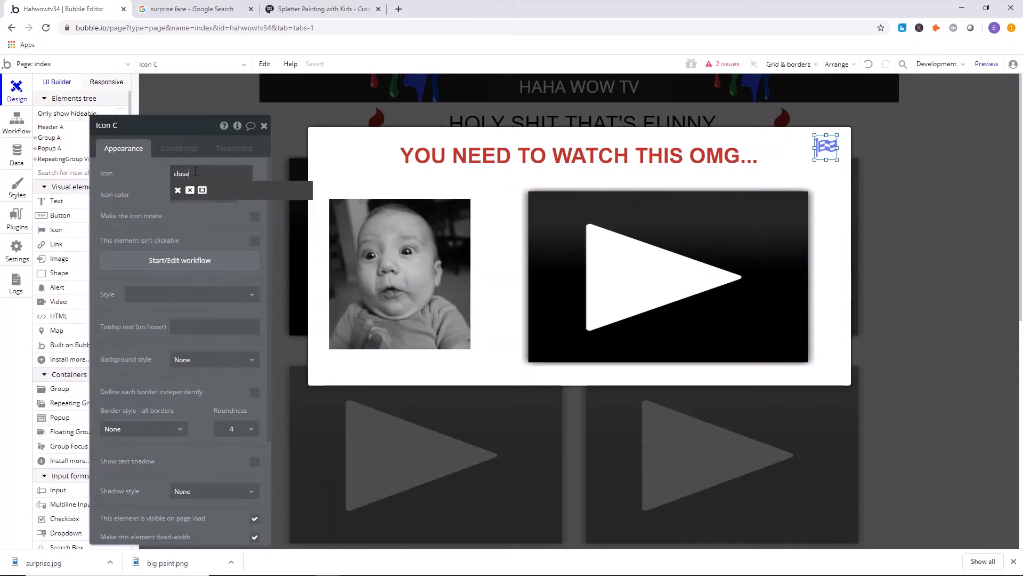
pyautogui.click(196, 193)
# Color the close icon black (#000000), make it slightly smaller and place it tighter into the popup's top-right corner.
pyautogui.click(197, 197)
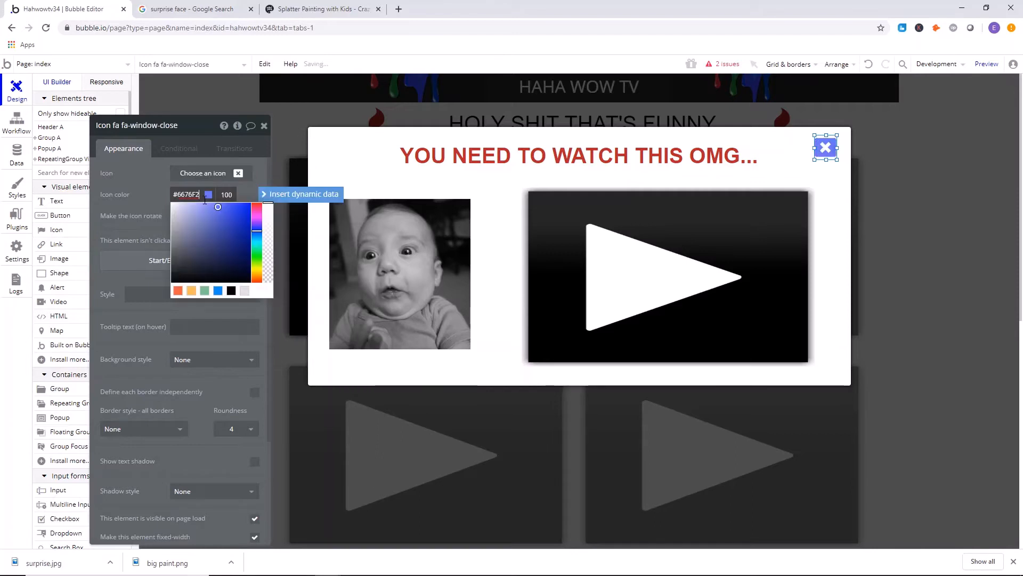
pyautogui.click(166, 218)
pyautogui.moveTo(827, 148)
pyautogui.mouseDown()
pyautogui.moveTo(835, 148)
pyautogui.moveTo(826, 147)
pyautogui.mouseUp()
pyautogui.click(832, 164)
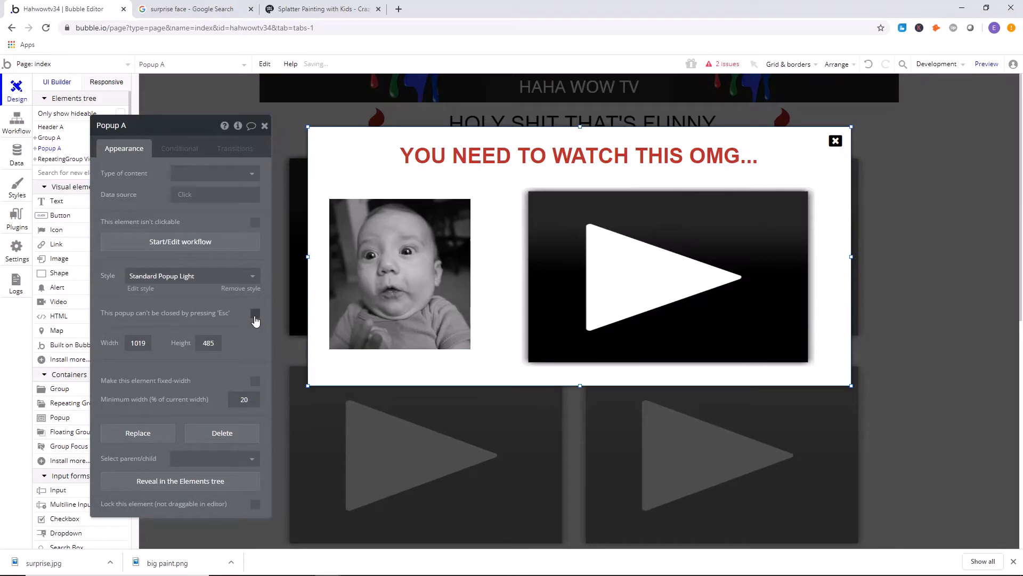
pyautogui.click(265, 125)
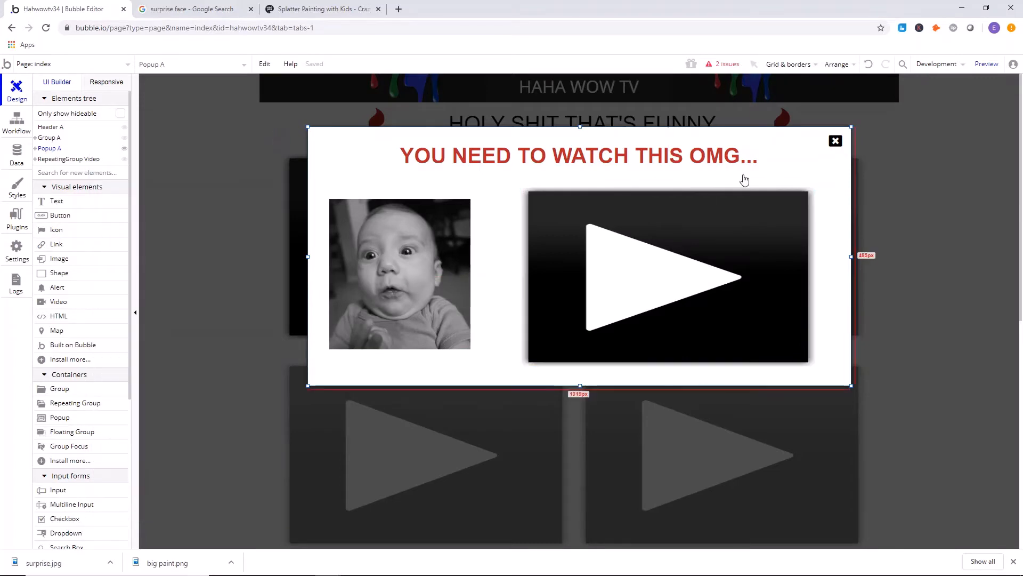
# Create a workflow that hides Popup A when the close icon is clicked.
pyautogui.click(835, 141)
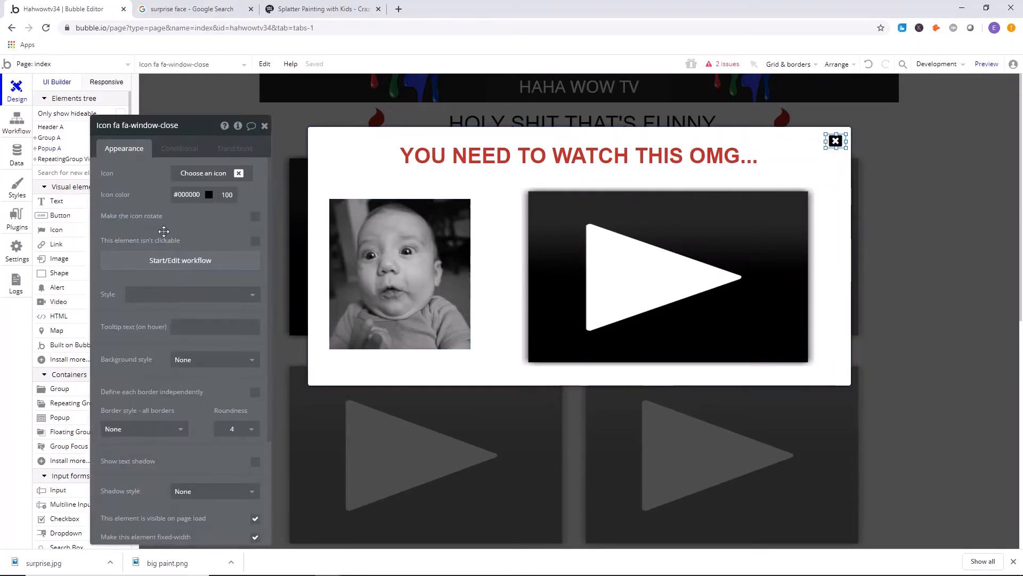
pyautogui.click(175, 263)
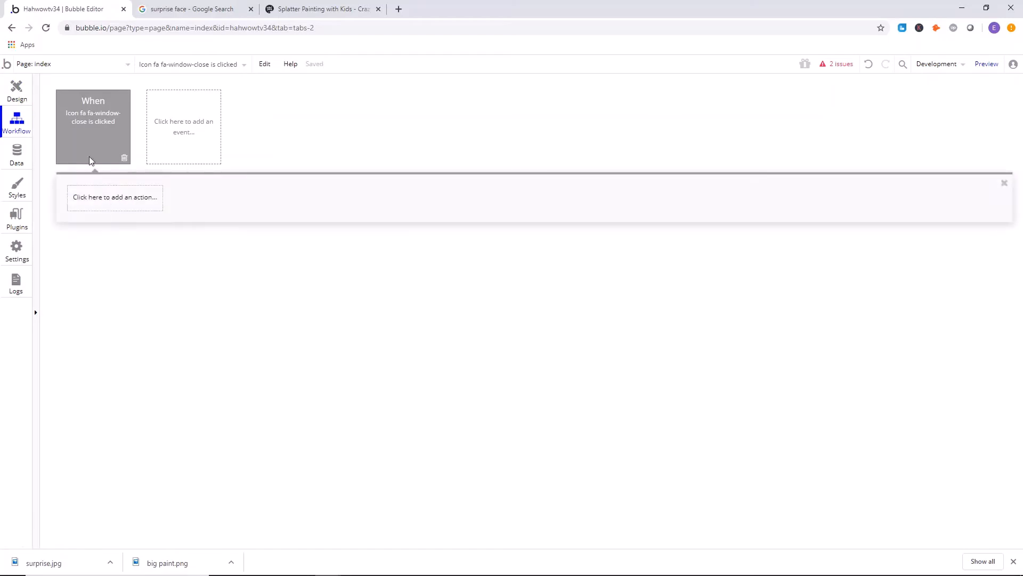
pyautogui.click(114, 205)
pyautogui.moveTo(125, 327)
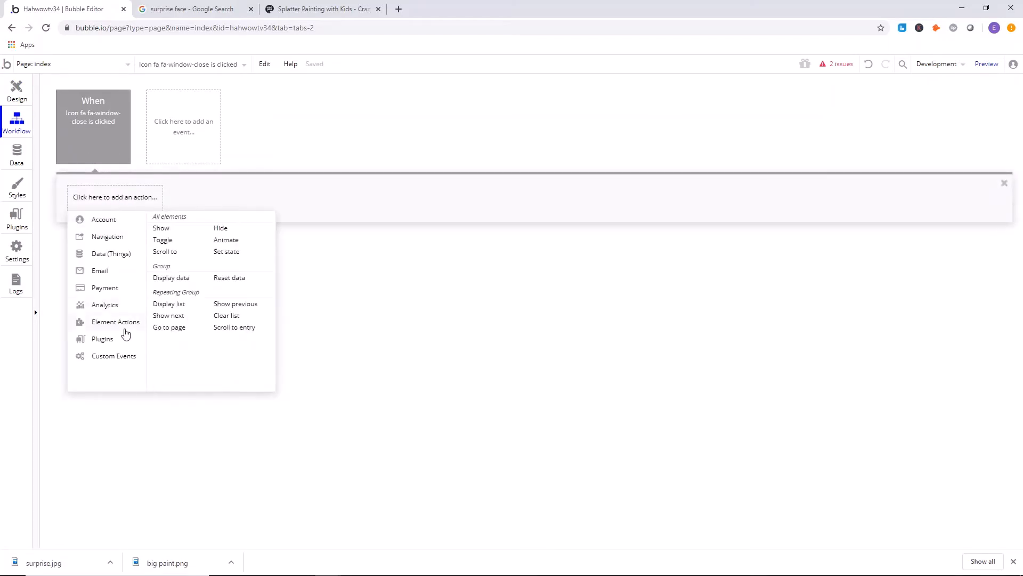
pyautogui.click(219, 230)
pyautogui.click(215, 157)
pyautogui.click(212, 171)
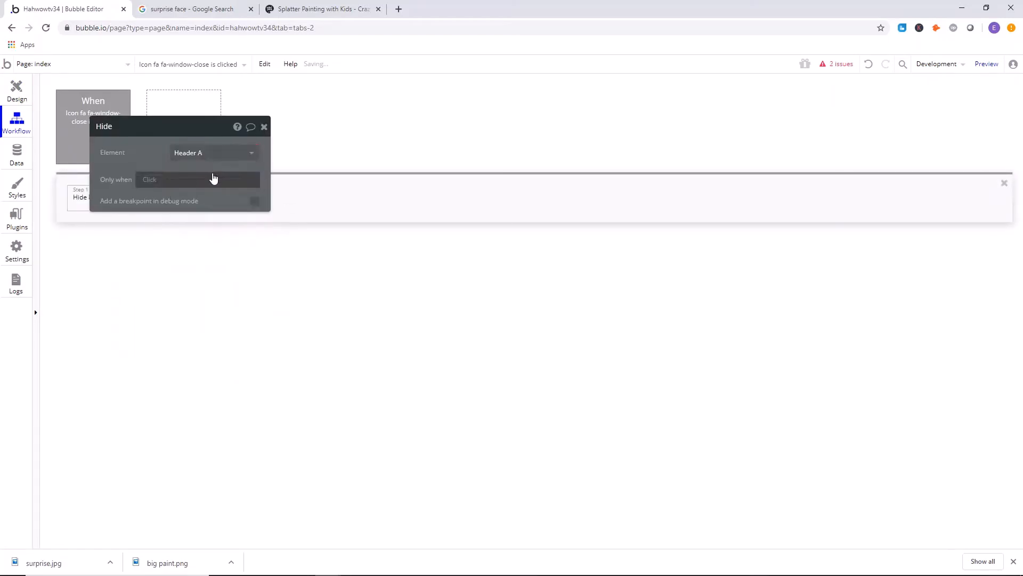
pyautogui.click(207, 157)
pyautogui.click(195, 186)
pyautogui.click(263, 131)
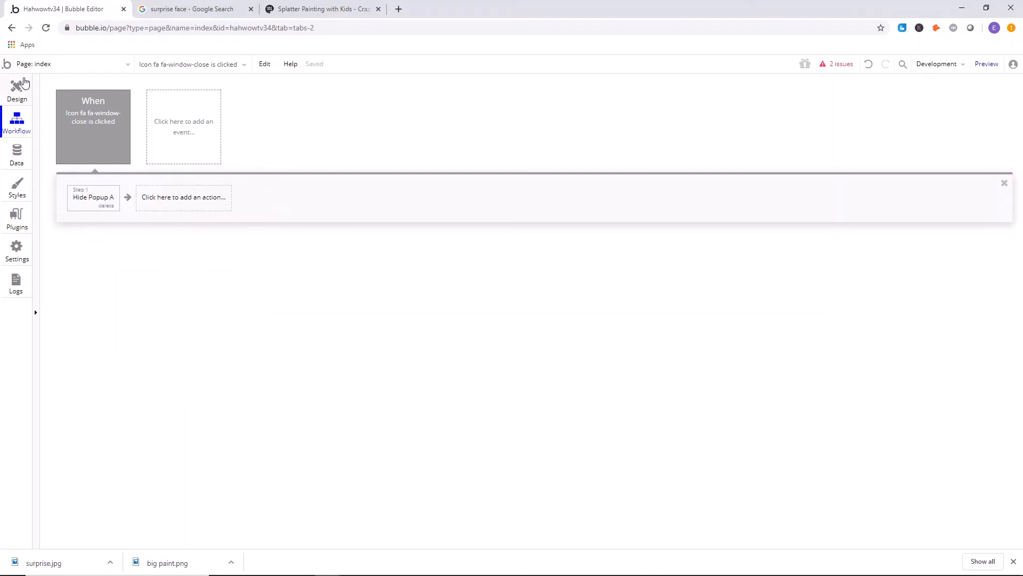
# Set the Video ID of the popup's video to a search for the Video type and start a constraint on it.
pyautogui.click(24, 83)
pyautogui.click(575, 272)
pyautogui.click(216, 199)
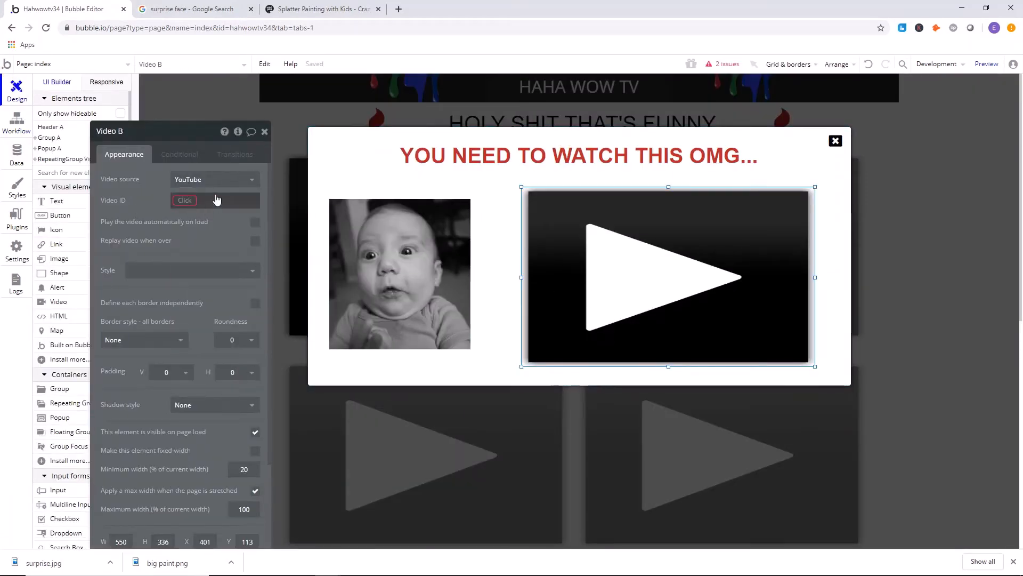
pyautogui.click(189, 204)
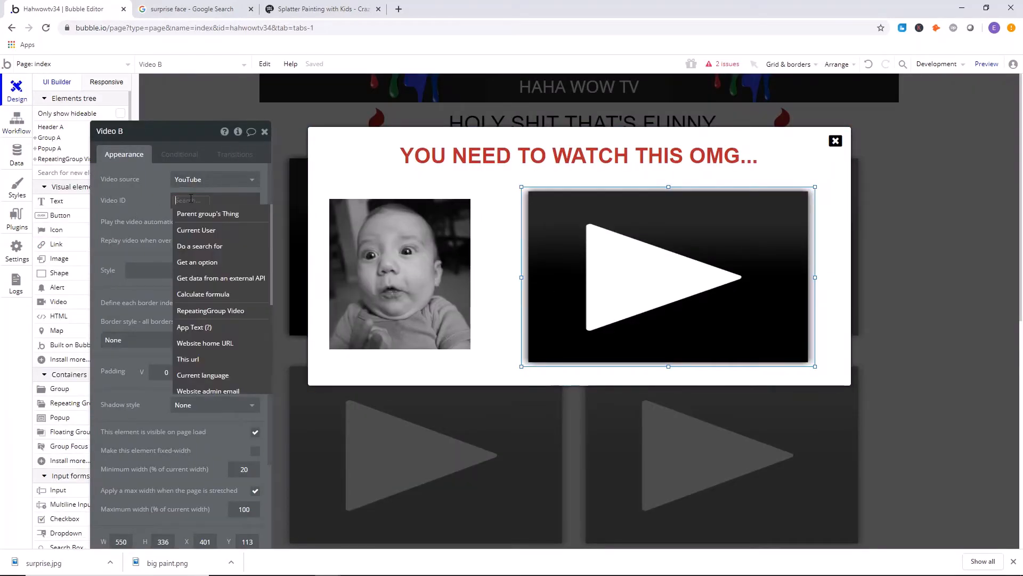
pyautogui.click(208, 247)
pyautogui.click(401, 157)
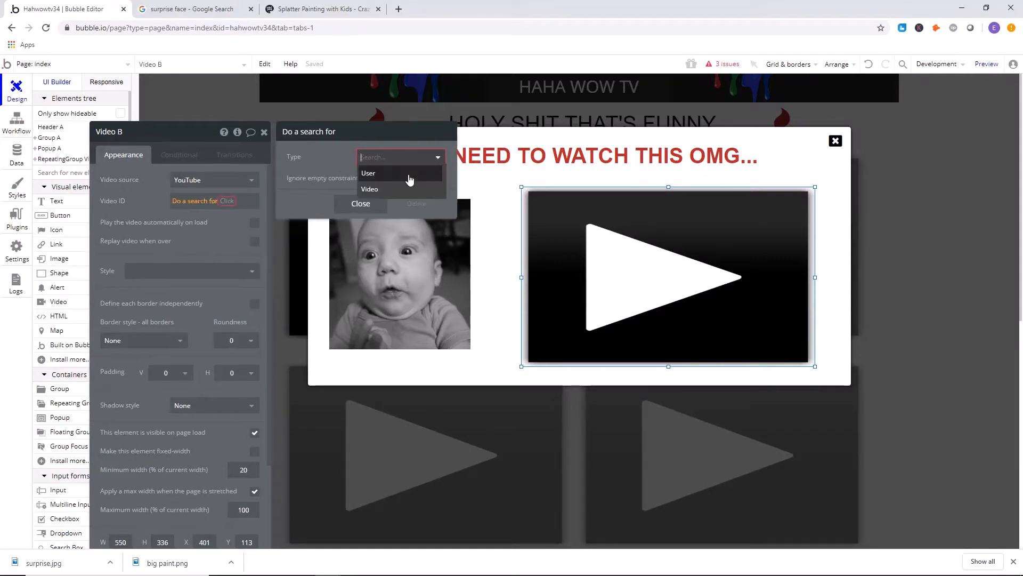
pyautogui.click(394, 192)
pyautogui.click(303, 184)
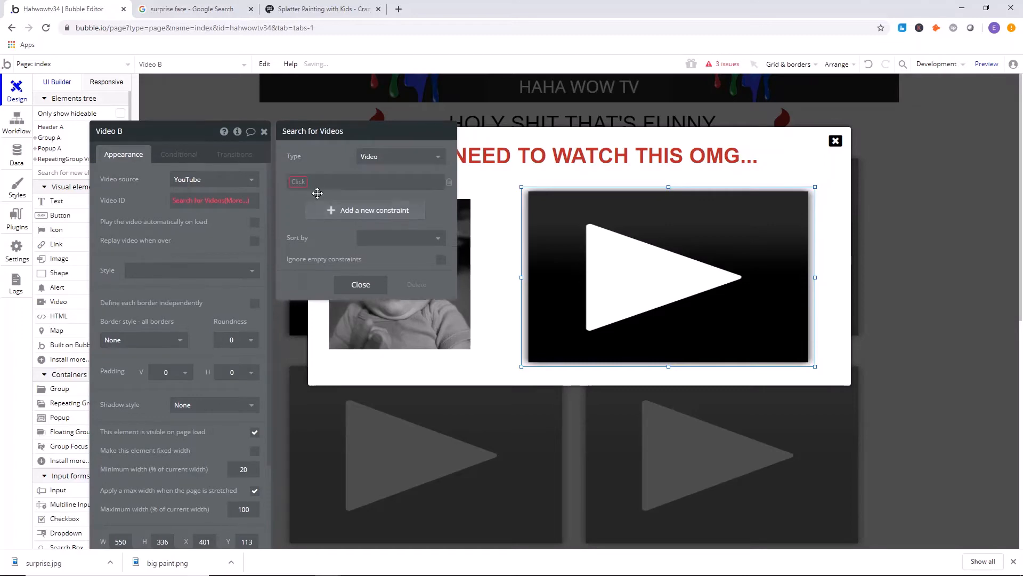
pyautogui.click(318, 167)
# Create a yes / no field named "popup?" on the Video data type.
pyautogui.click(16, 157)
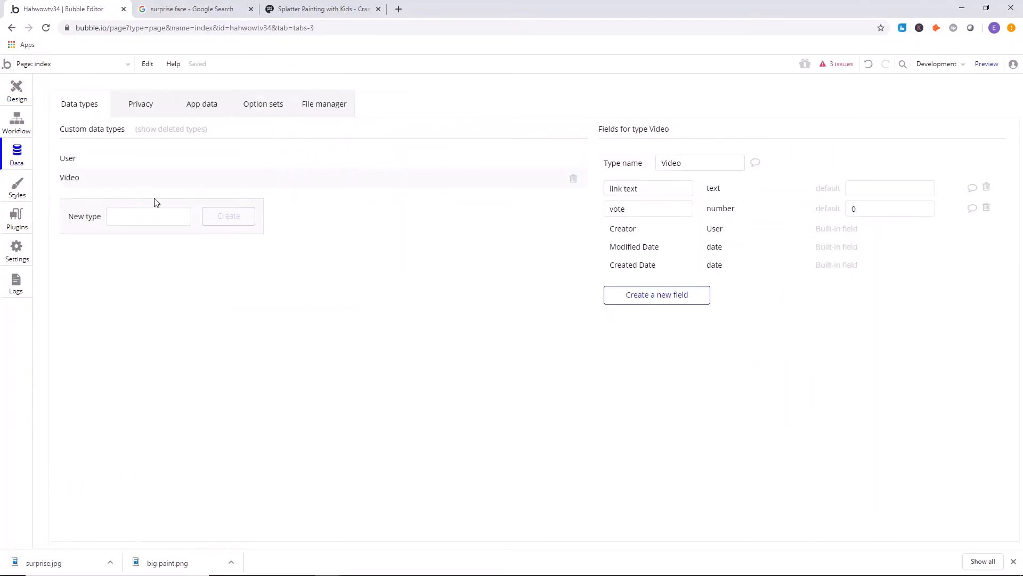
pyautogui.click(669, 300)
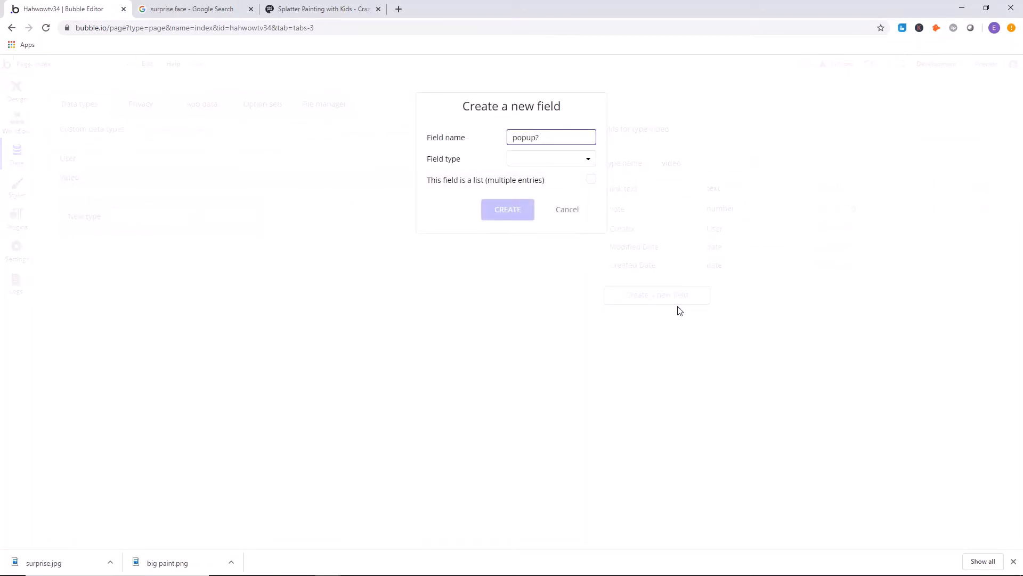
pyautogui.click(559, 165)
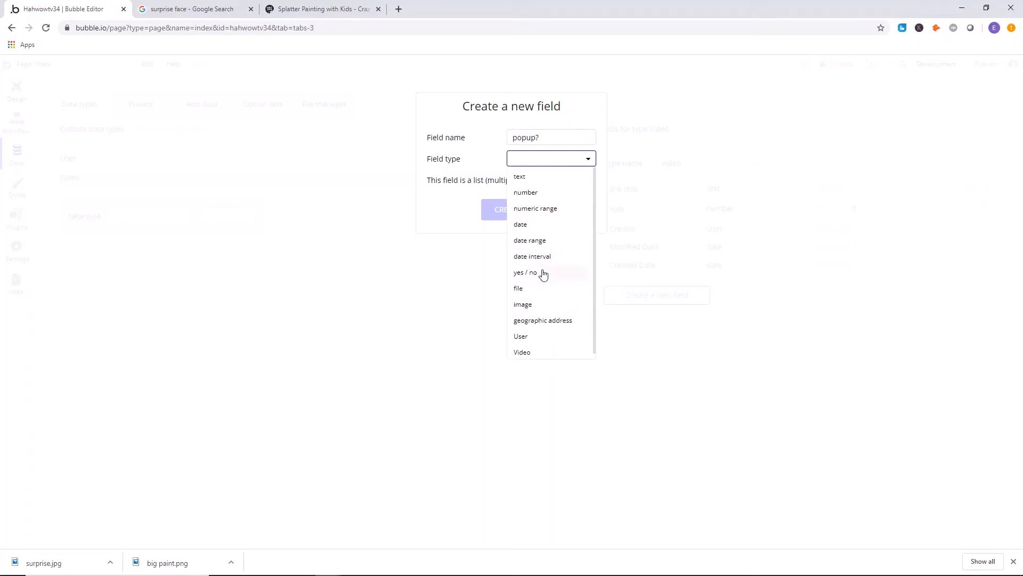
pyautogui.click(543, 274)
pyautogui.click(509, 211)
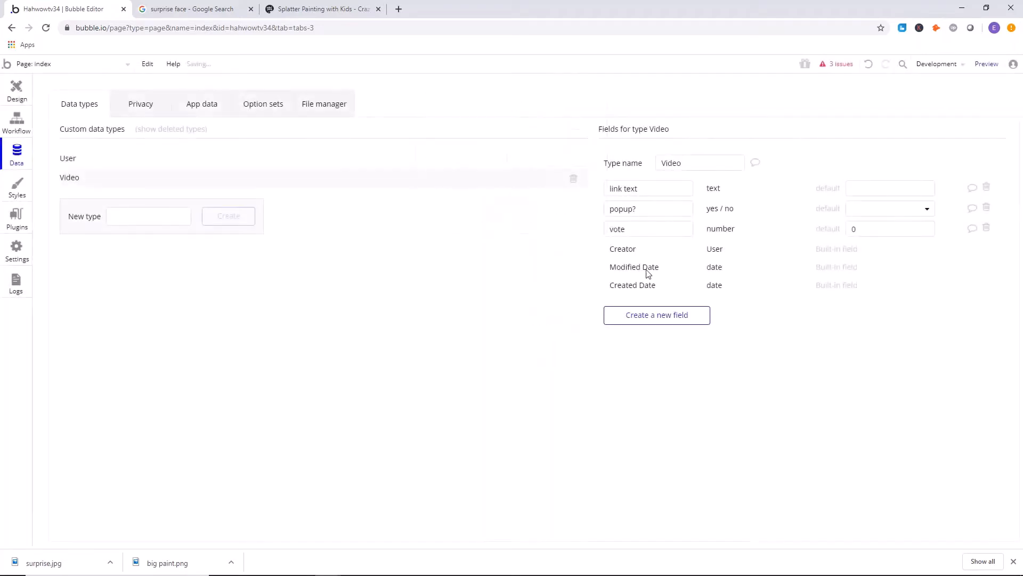
# Choose a default value for the Video type's "popup?" field.
pyautogui.click(885, 211)
pyautogui.click(892, 228)
pyautogui.click(889, 208)
pyautogui.click(885, 246)
# Constrain the popup video's search for Videos to entries where popup? = "yes".
pyautogui.click(17, 85)
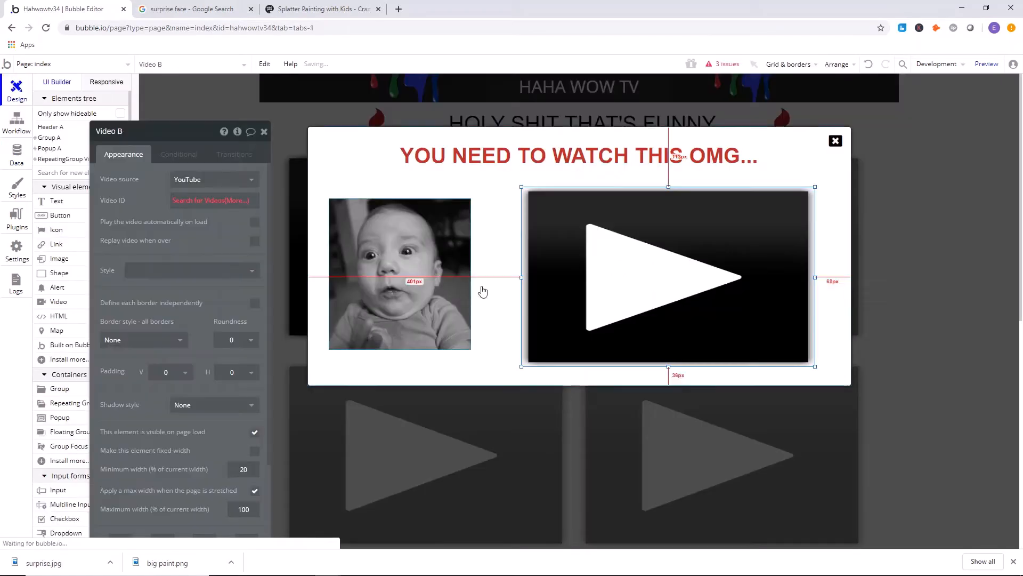
pyautogui.click(198, 200)
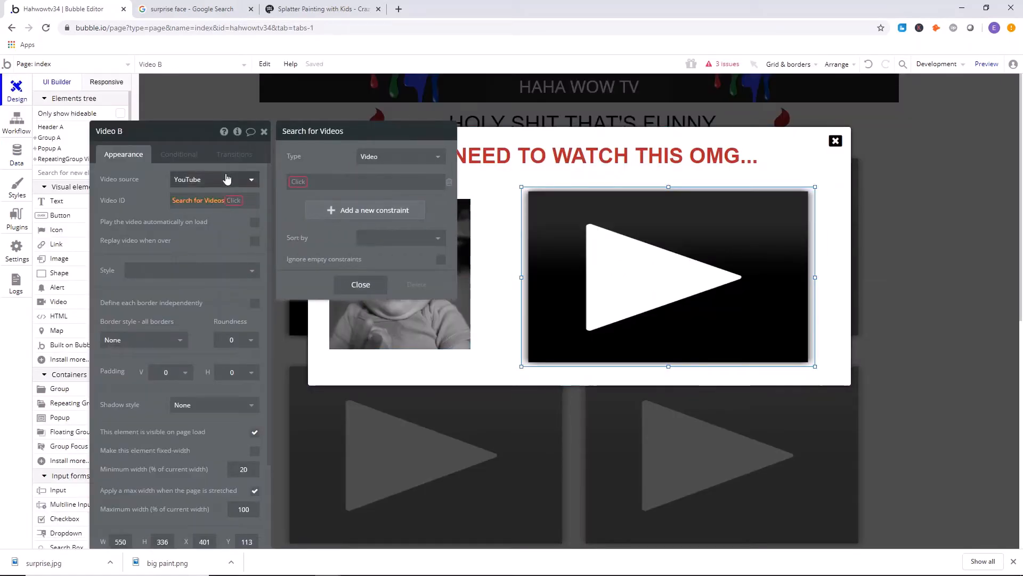
pyautogui.click(299, 182)
pyautogui.click(322, 212)
pyautogui.click(320, 186)
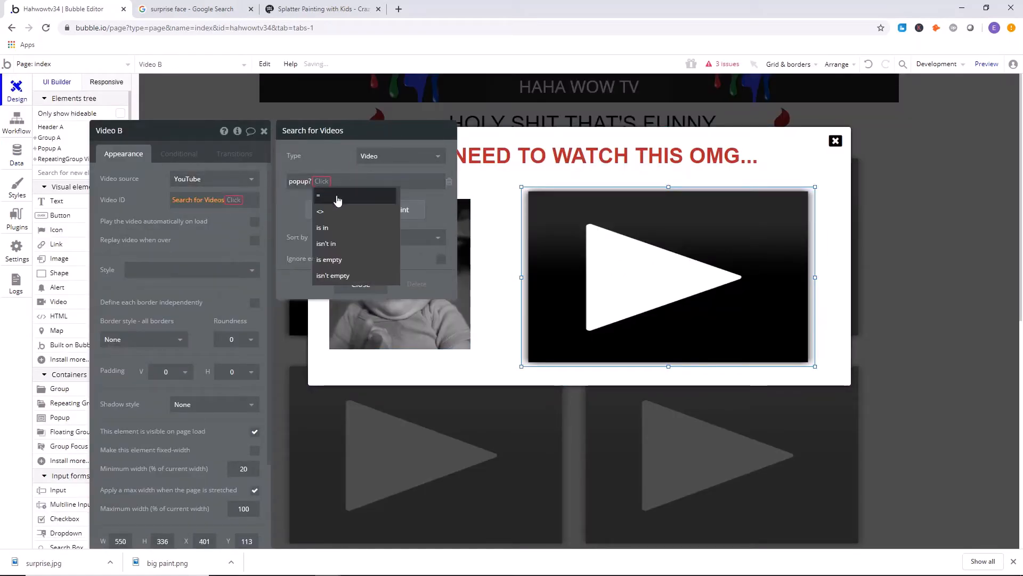
pyautogui.click(337, 201)
pyautogui.click(341, 204)
pyautogui.click(360, 283)
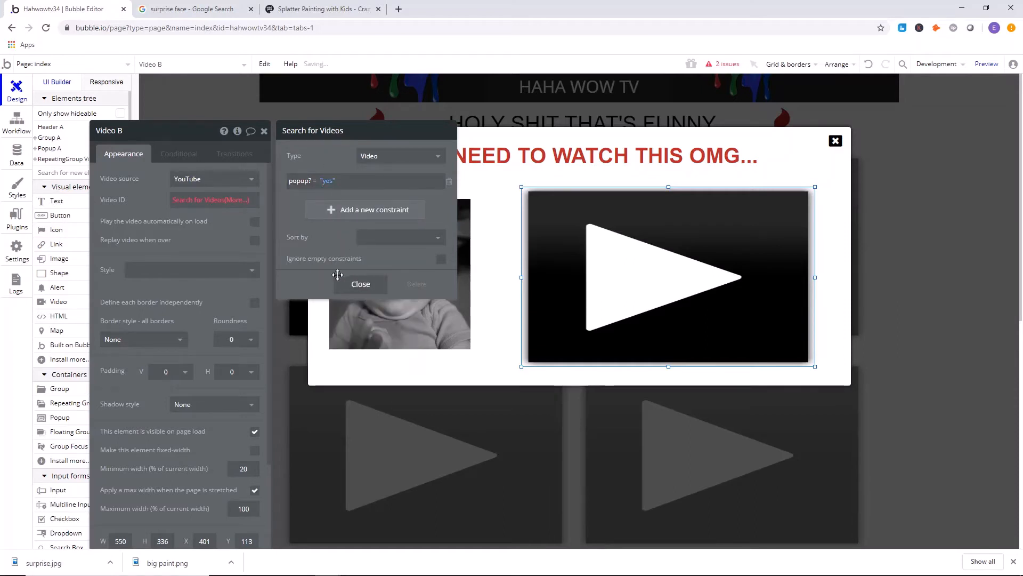
# Complete the popup video's Video ID expression with the search's first item's link text.
pyautogui.click(210, 272)
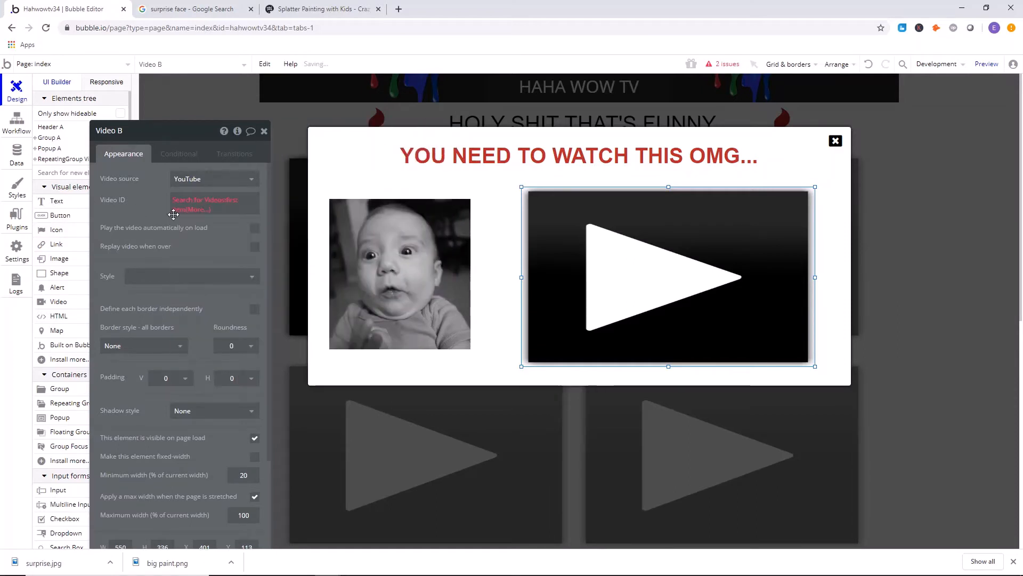
pyautogui.click(200, 210)
pyautogui.click(190, 254)
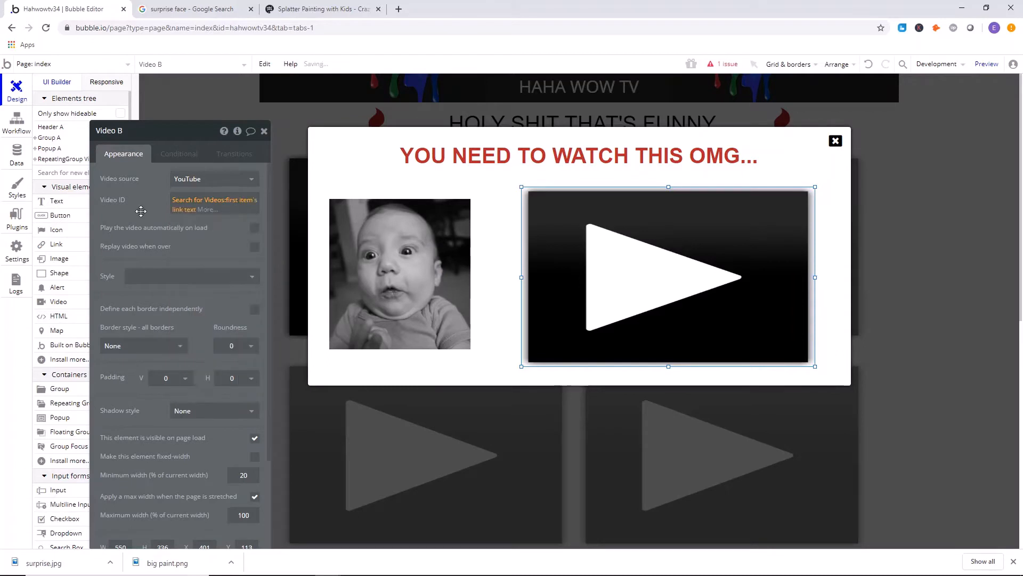
# Make the popup's video fixed-width, enlarge it to about 592 by 347 px and move it to about X 365, Y 107.
pyautogui.scroll(-2, 164, 290)
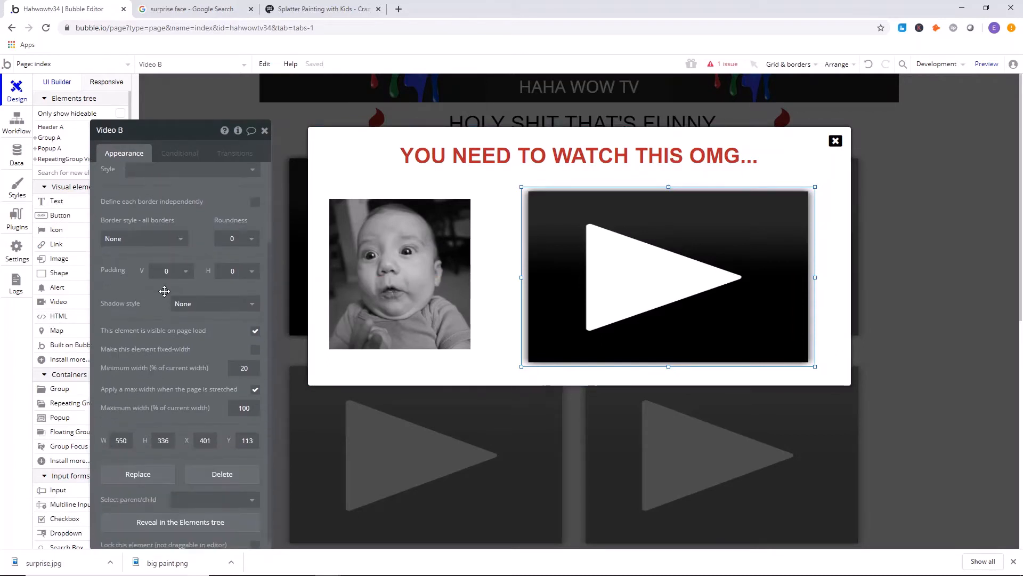
pyautogui.click(254, 348)
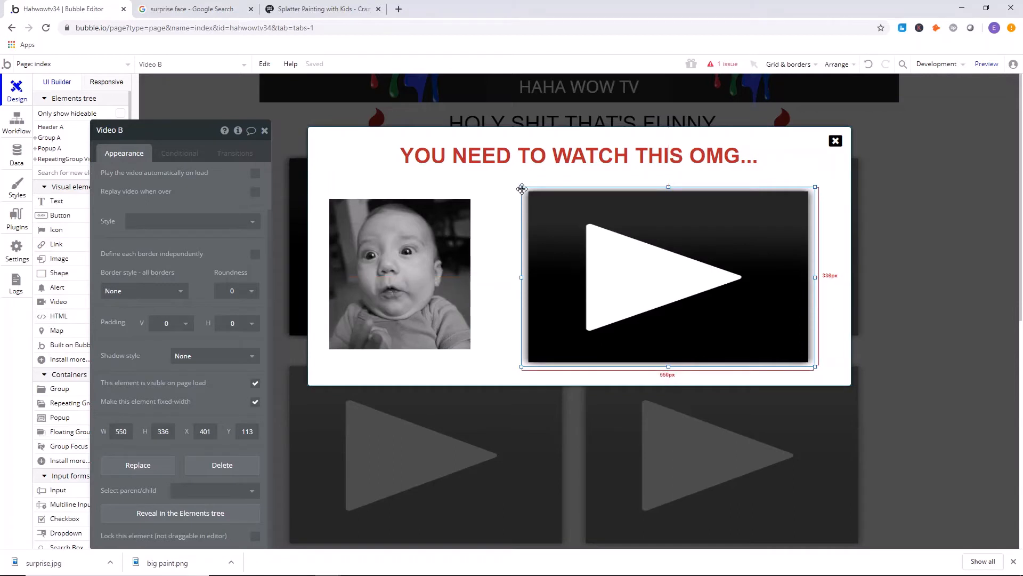
pyautogui.moveTo(520, 186); pyautogui.dragTo(502, 177)
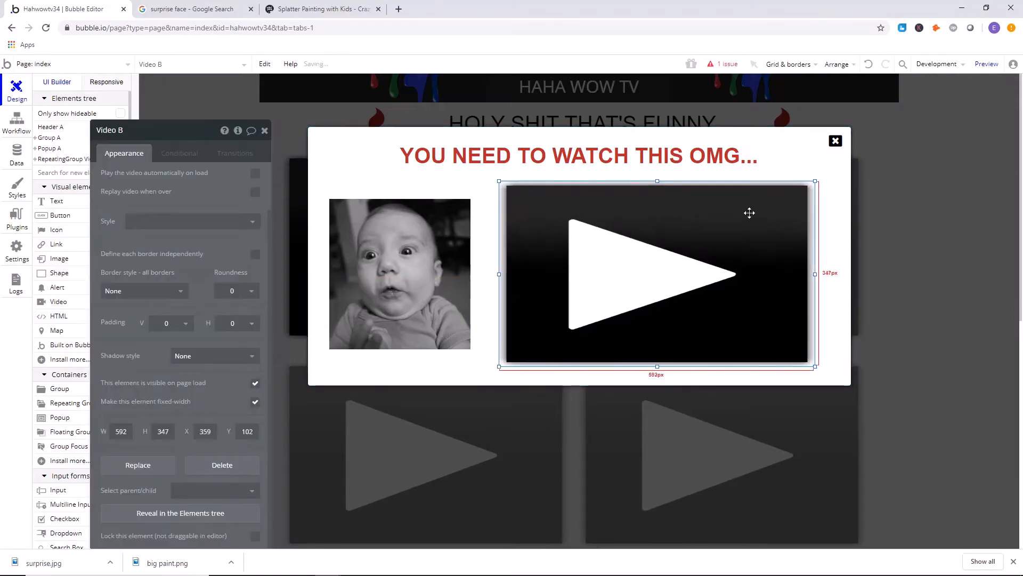
pyautogui.moveTo(692, 238); pyautogui.dragTo(695, 240)
pyautogui.rightClick(695, 236)
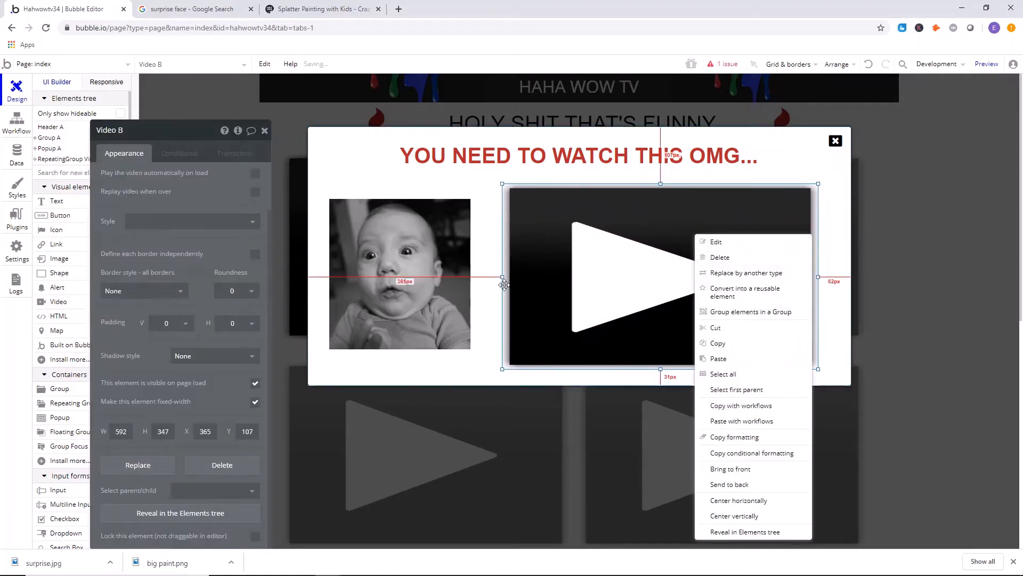
pyautogui.click(490, 243)
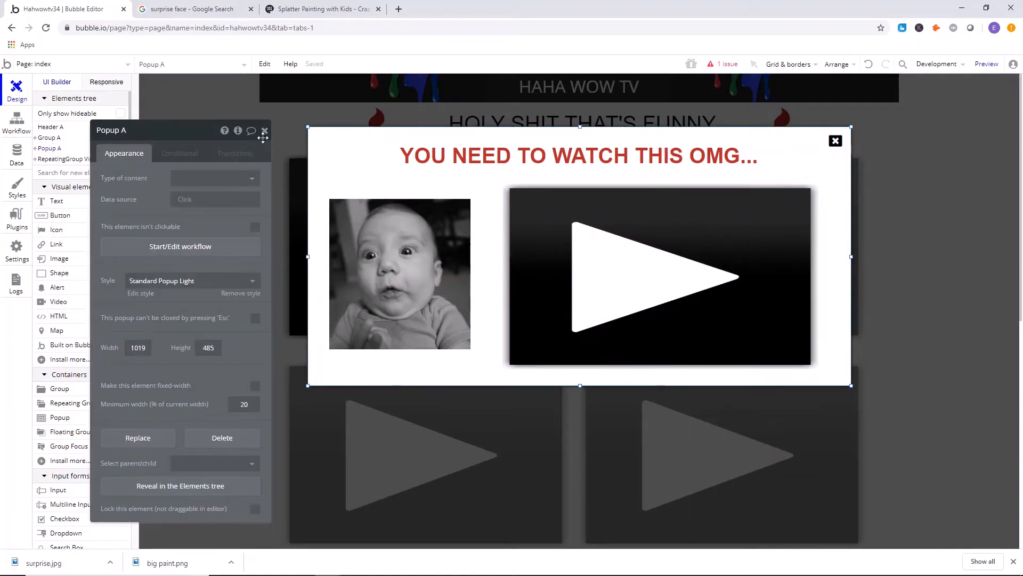
pyautogui.press('Escape')
pyautogui.rightClick(538, 211)
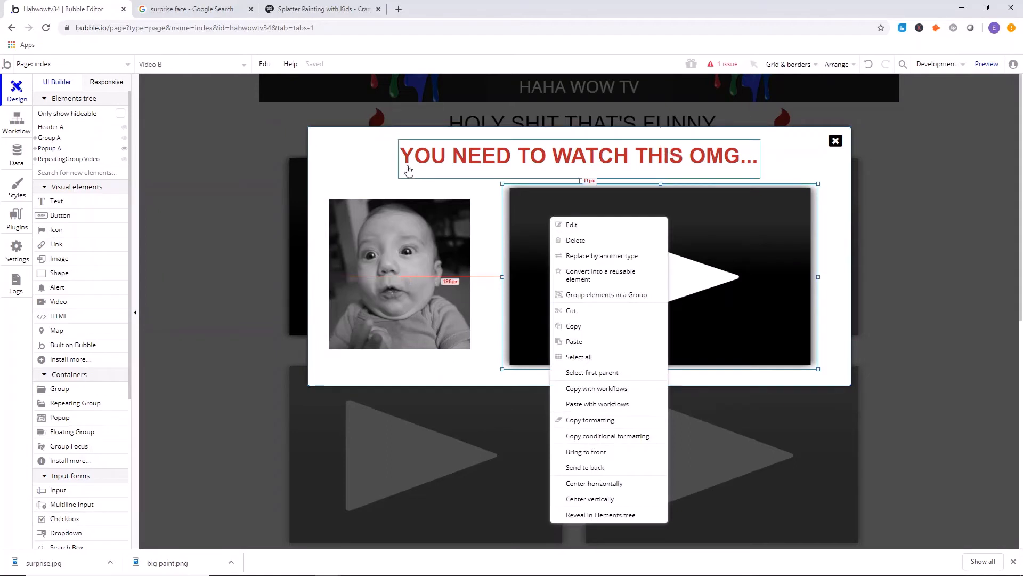
pyautogui.press('Escape')
# Set the repeating group video's Video ID to the current cell's Video's link text and make the element fixed-width.
pyautogui.click(191, 183)
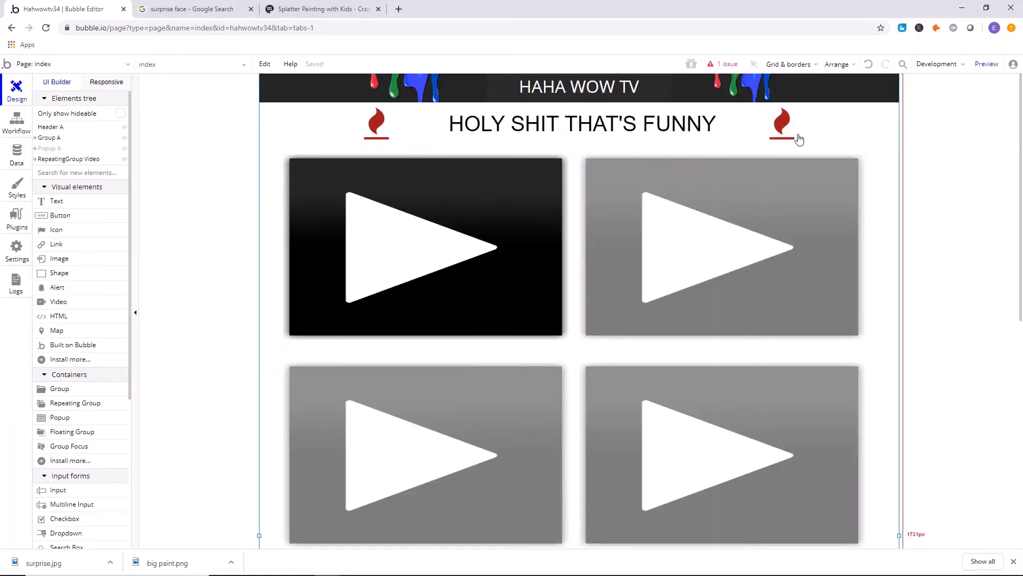
pyautogui.doubleClick(548, 230)
pyautogui.click(245, 213)
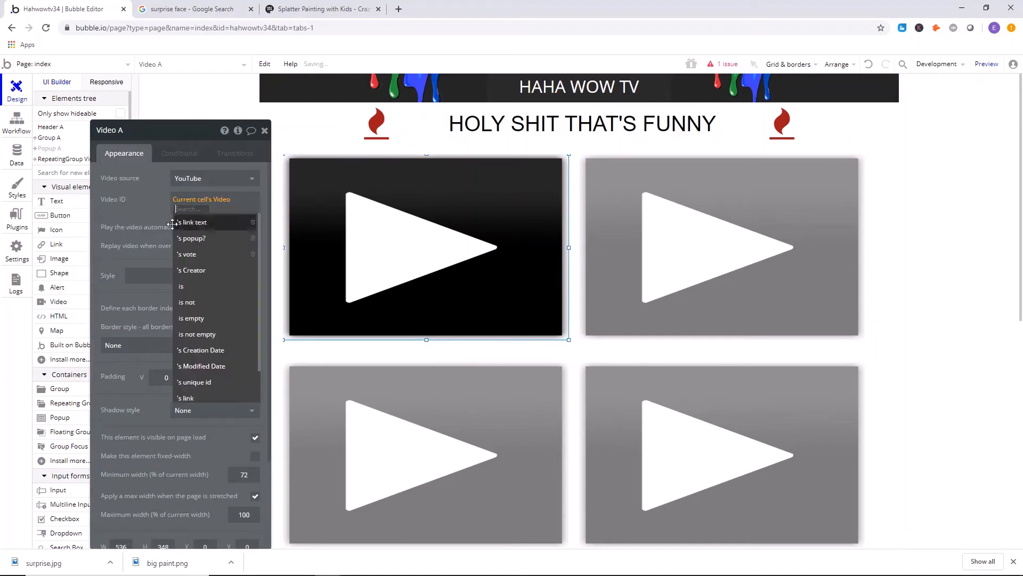
pyautogui.click(208, 221)
pyautogui.click(255, 453)
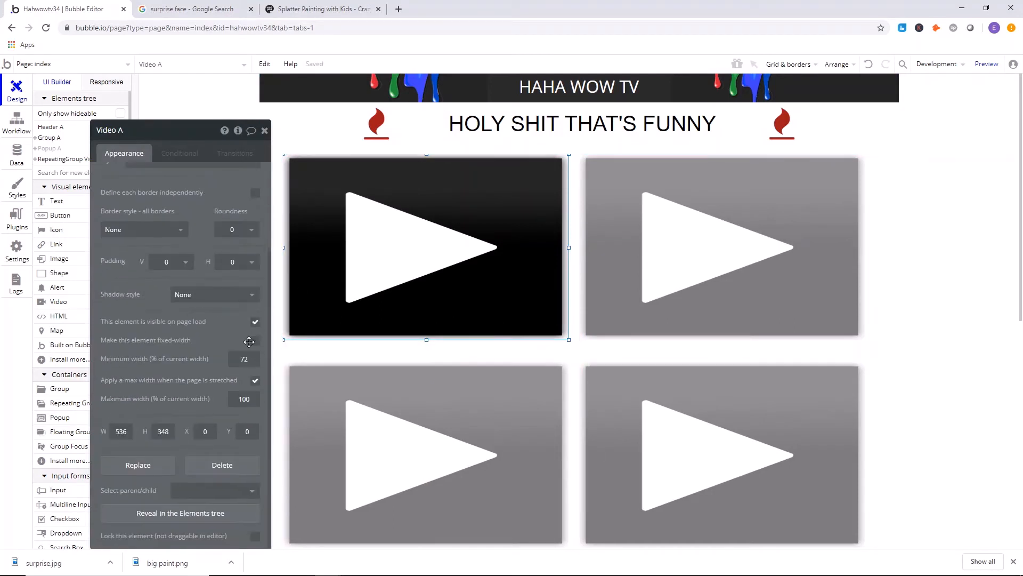
pyautogui.scroll(-1, 240, 348)
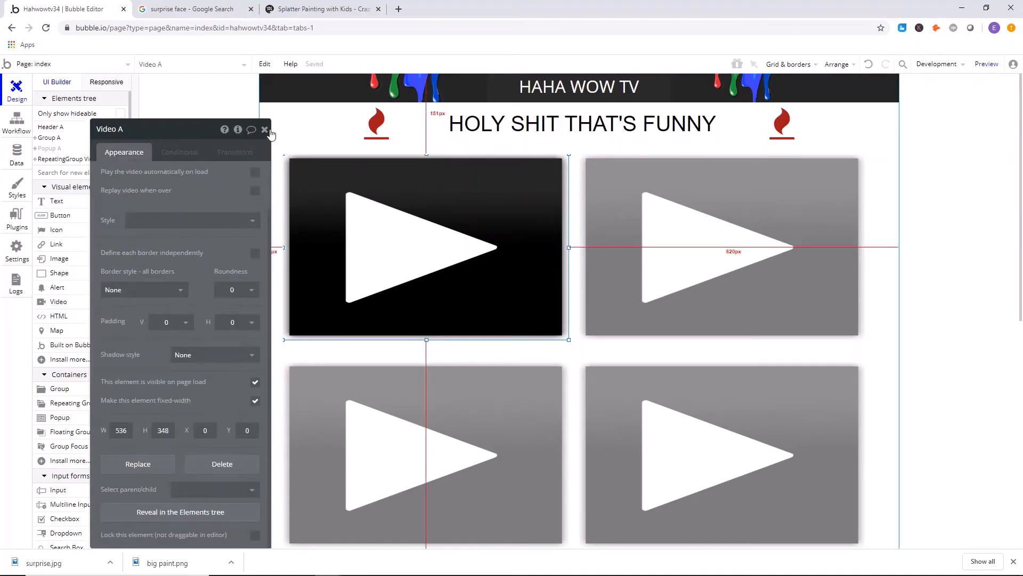
# Create a new page named "submit your prank" cloned from the index page.
pyautogui.click(265, 130)
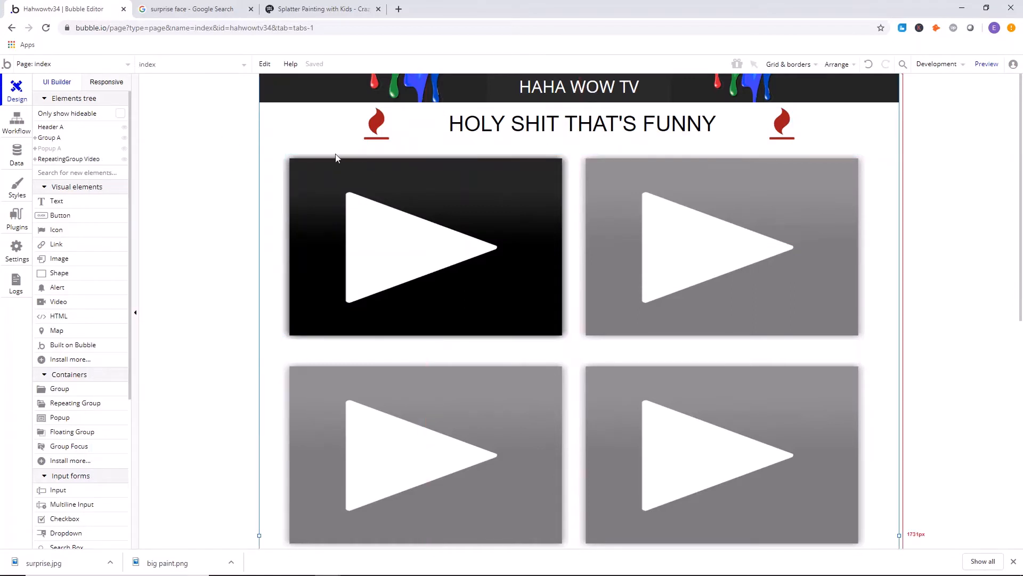
pyautogui.scroll(-8, 591, 227)
pyautogui.scroll(8, 590, 224)
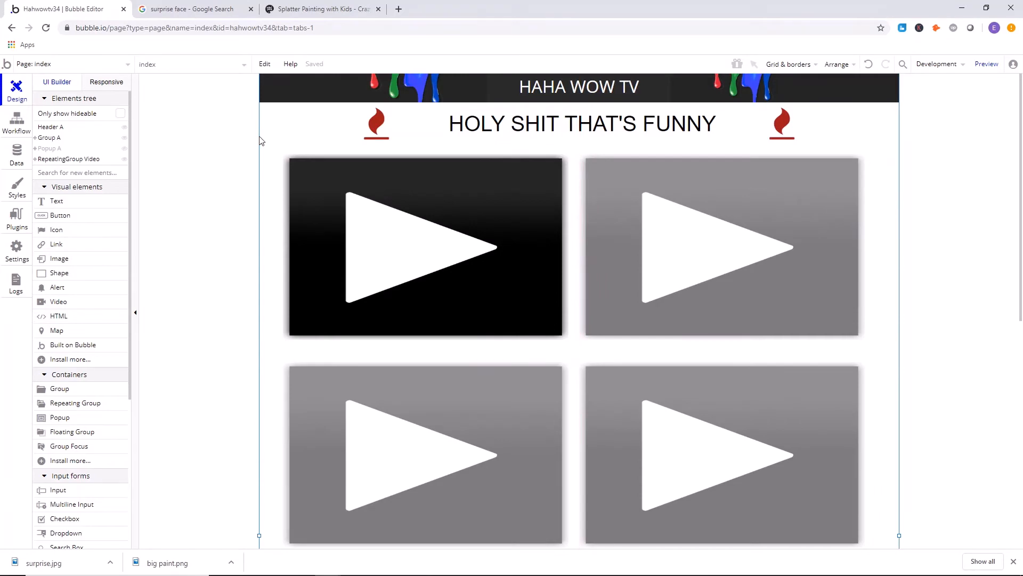
pyautogui.click(53, 65)
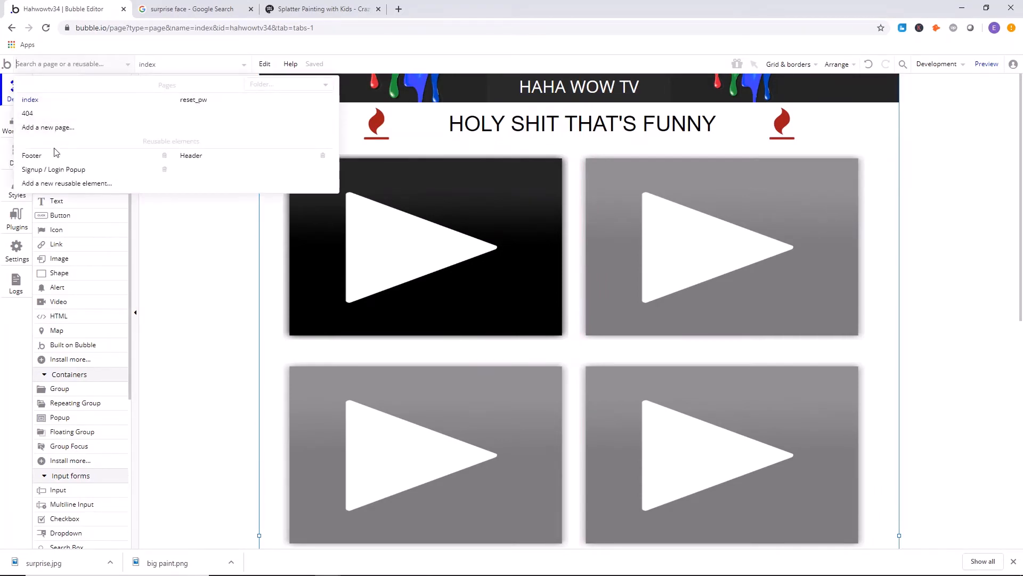
pyautogui.click(60, 128)
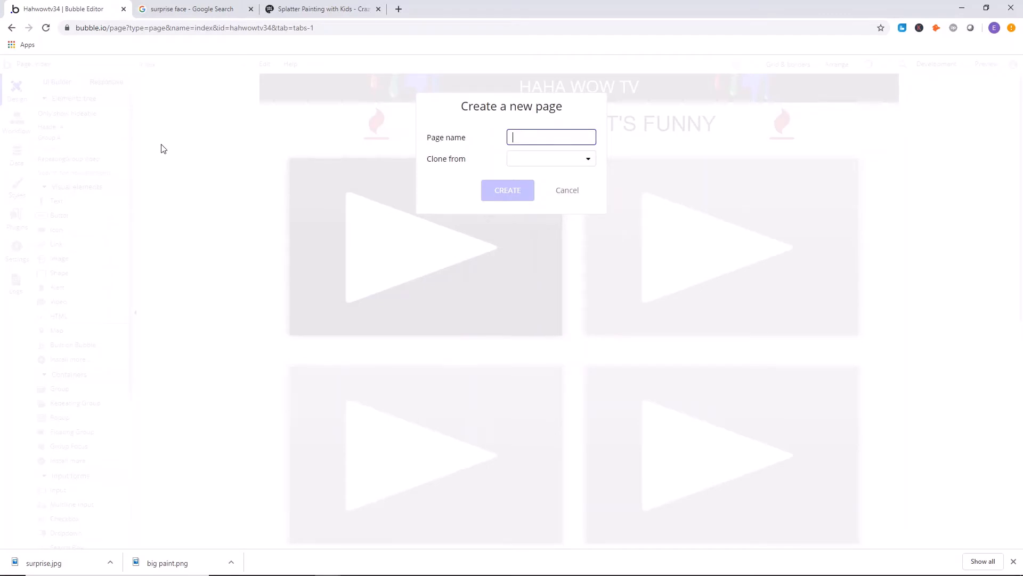
pyautogui.write('su')
pyautogui.press('BackSpace')
pyautogui.press('BackSpace')
pyautogui.write('submit your prank')
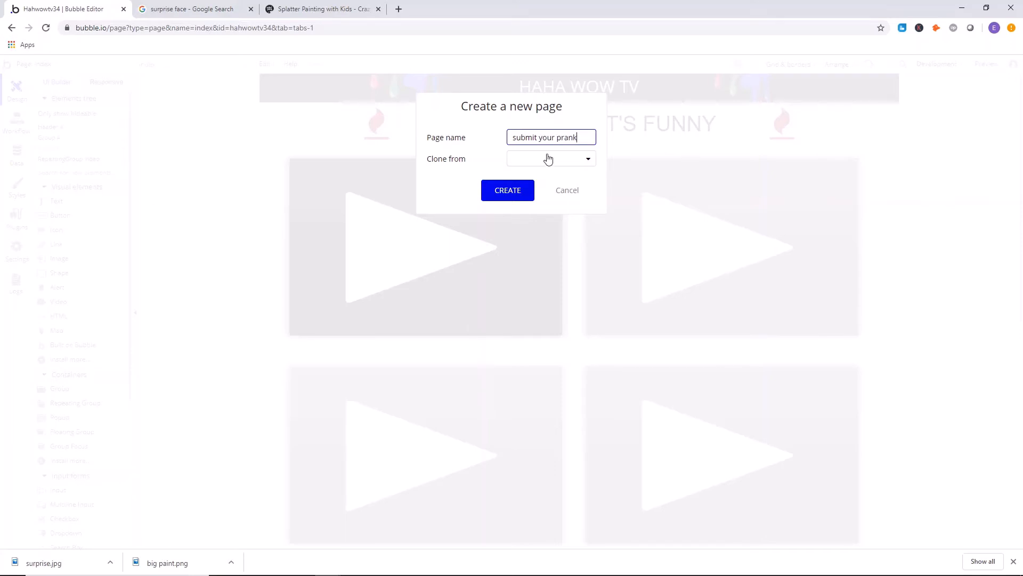
pyautogui.click(548, 159)
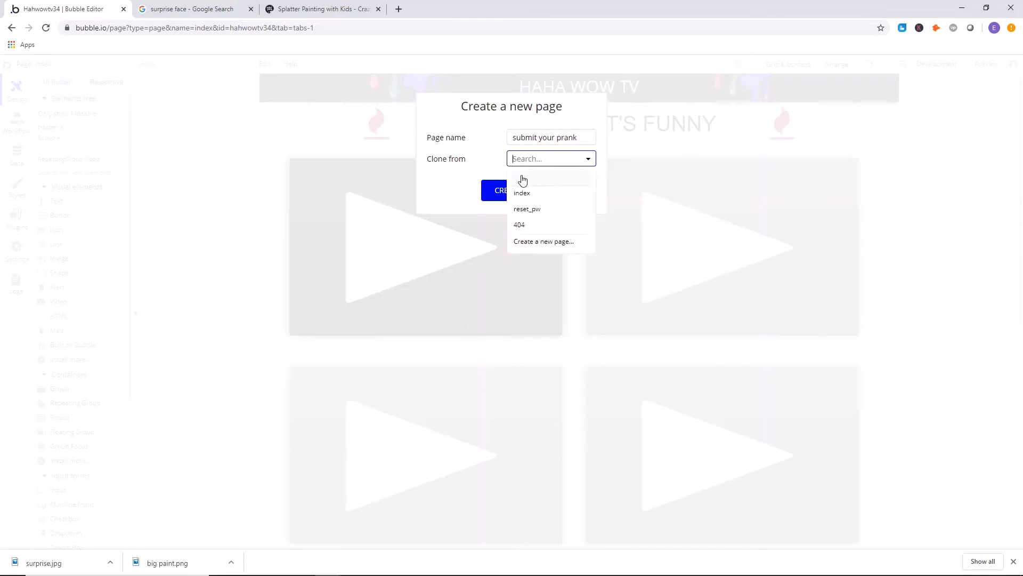
pyautogui.click(543, 195)
pyautogui.click(502, 191)
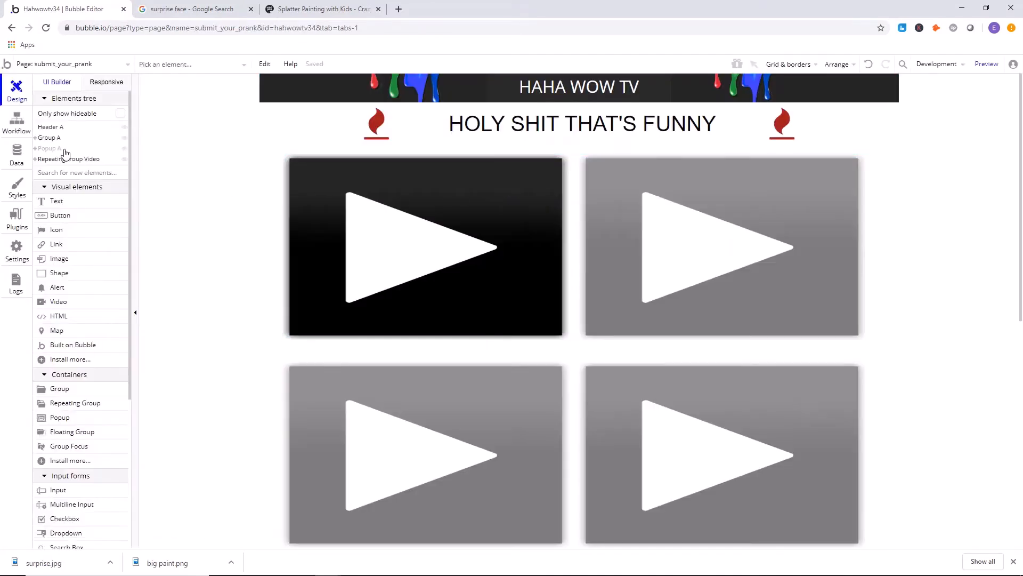
# Delete the popup and the repeating group of videos from the submit_your_prank page.
pyautogui.click(56, 149)
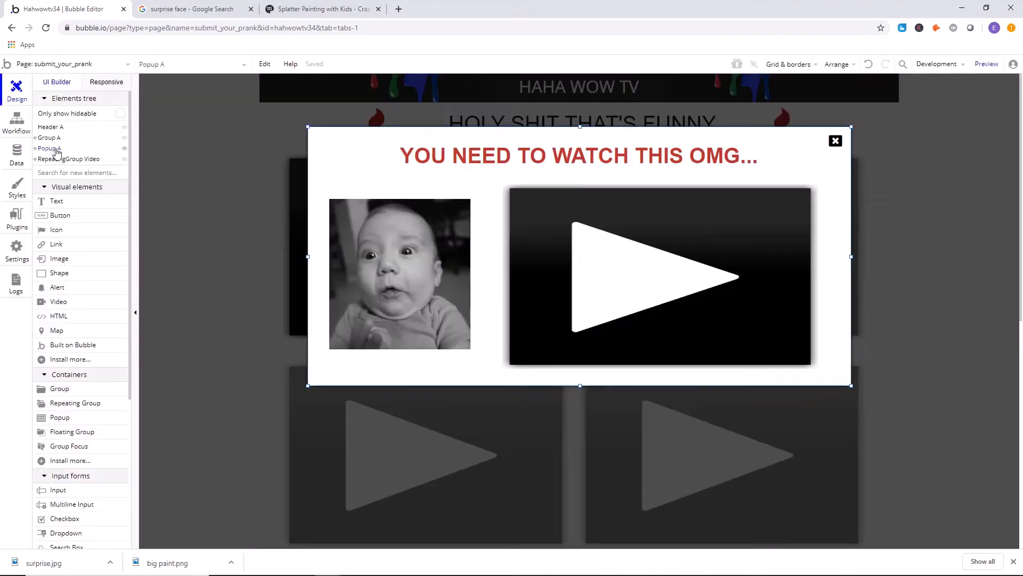
pyautogui.click(342, 178)
pyautogui.press('Delete')
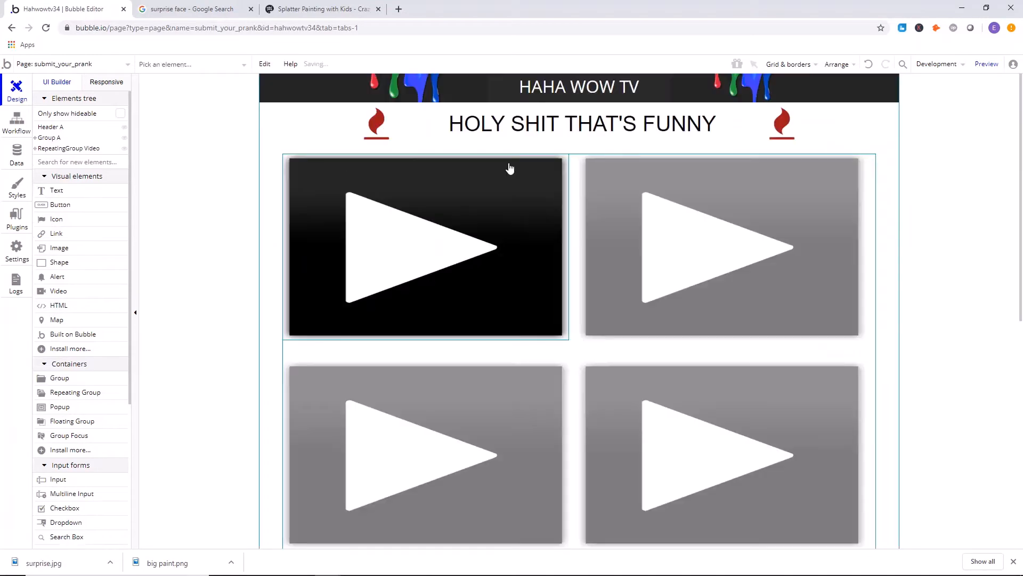
pyautogui.click(503, 125)
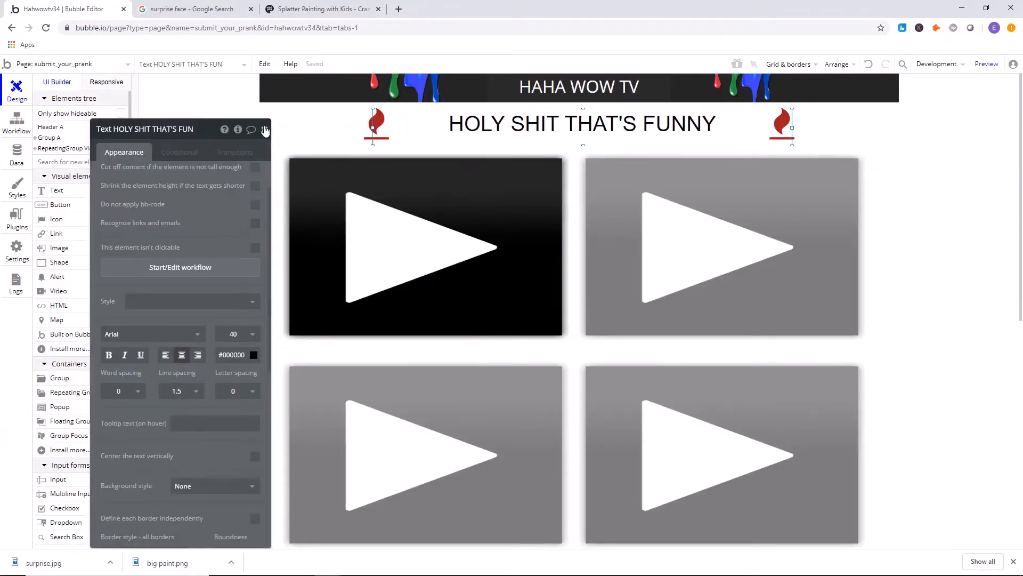
pyautogui.click(264, 129)
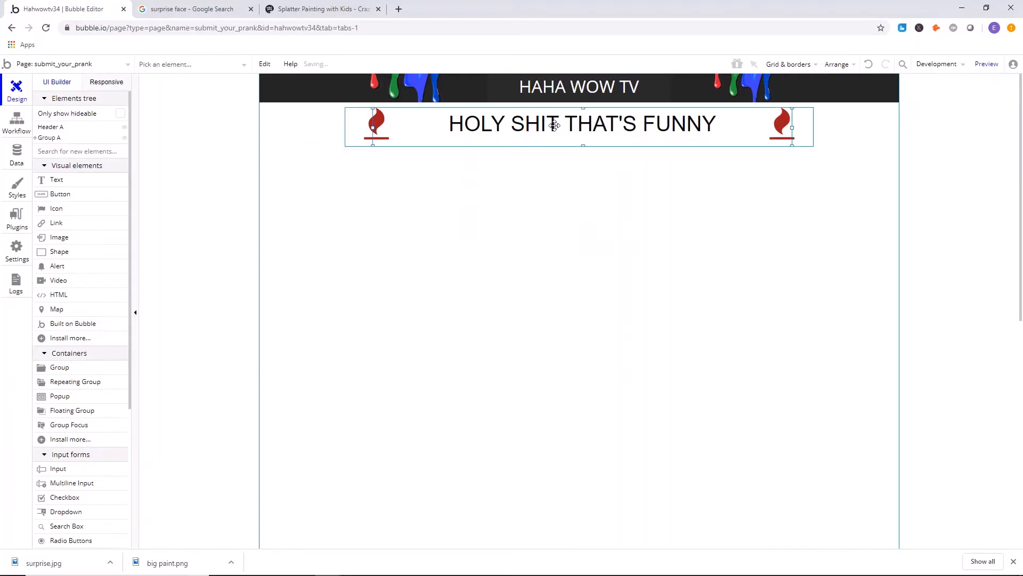
# Change the heading text on the submit_your_prank page to "SEND IT IN BRO!".
pyautogui.doubleClick(555, 125)
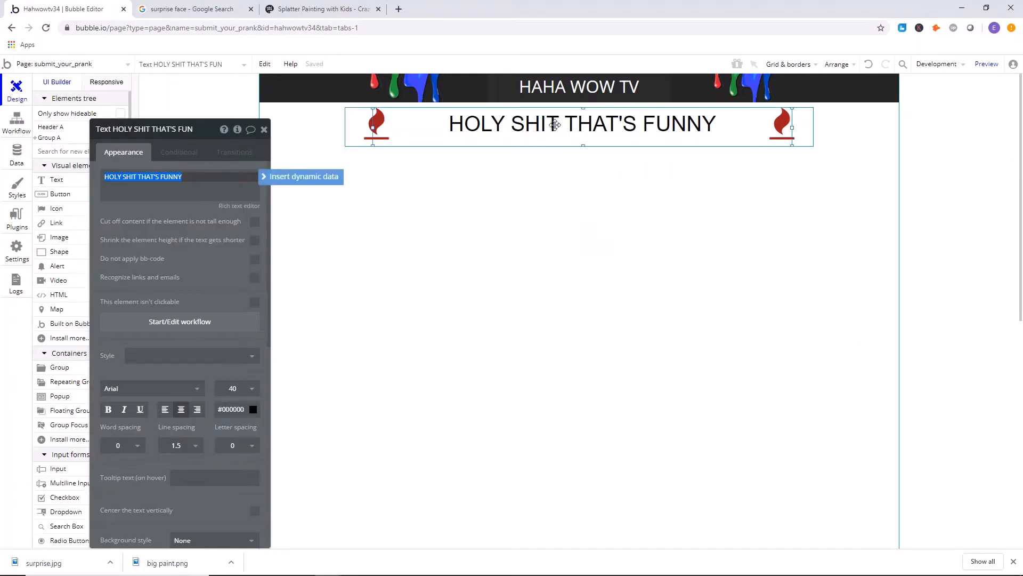
pyautogui.write('SEND YOUR VIDEO')
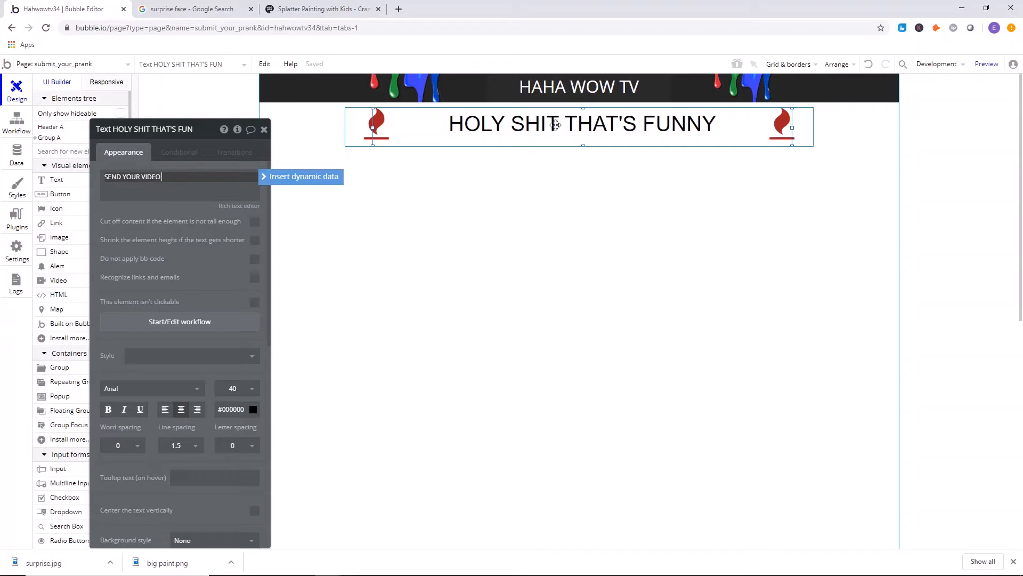
pyautogui.click(206, 90)
pyautogui.doubleClick(533, 140)
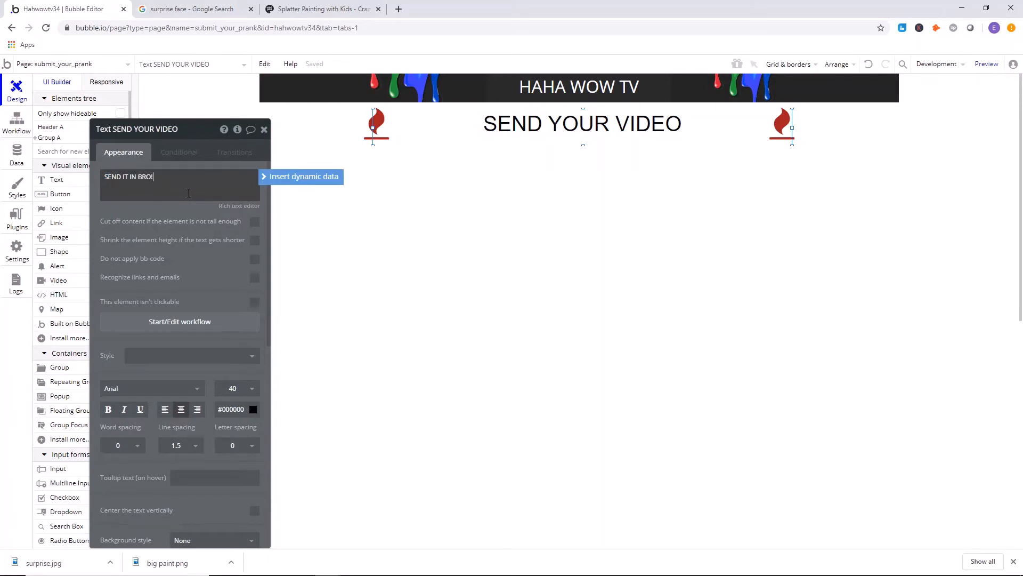
pyautogui.write('SEND IT IN BRO!')
pyautogui.click(264, 129)
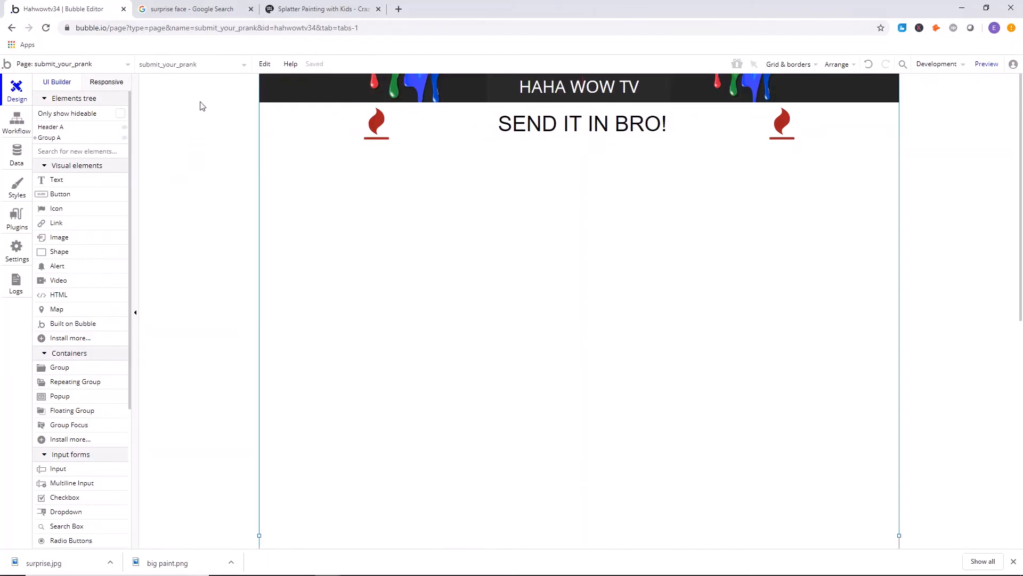
# Draw an input below the heading, about 807 by 117 px at about X 175, Y 182.
pyautogui.scroll(-1, 83, 374)
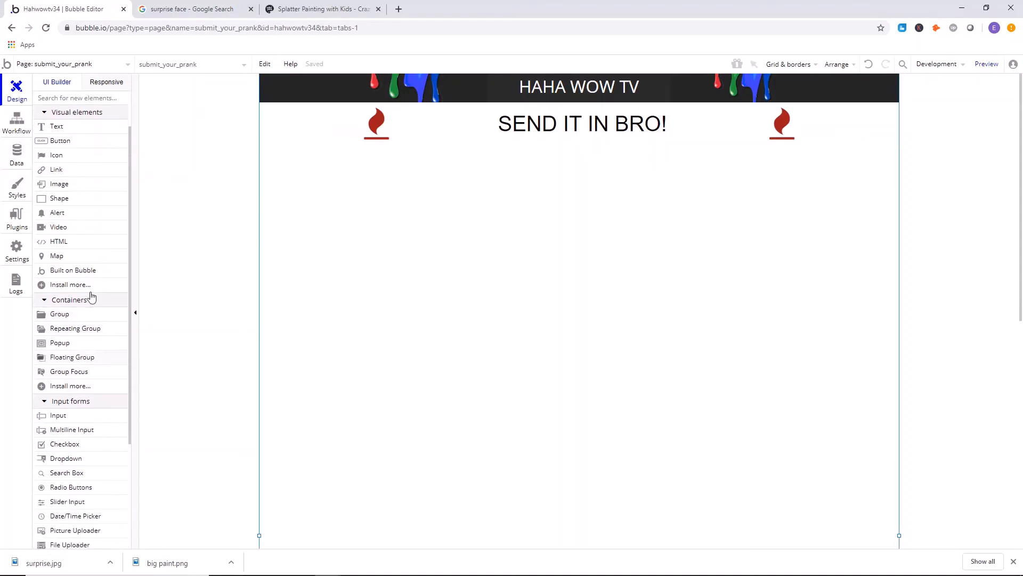
pyautogui.click(82, 420)
pyautogui.moveTo(411, 183); pyautogui.dragTo(800, 245)
pyautogui.moveTo(654, 222); pyautogui.dragTo(606, 210)
pyautogui.moveTo(750, 202); pyautogui.dragTo(794, 201)
pyautogui.moveTo(582, 192); pyautogui.dragTo(573, 192)
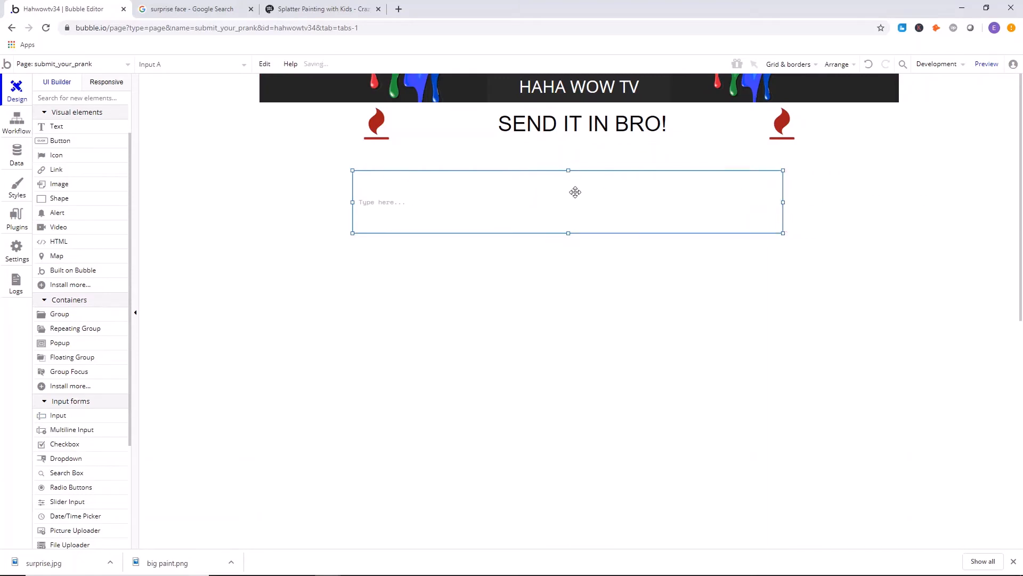
# Clear the input's predefined style and set its font size to 18.
pyautogui.doubleClick(574, 193)
pyautogui.click(210, 239)
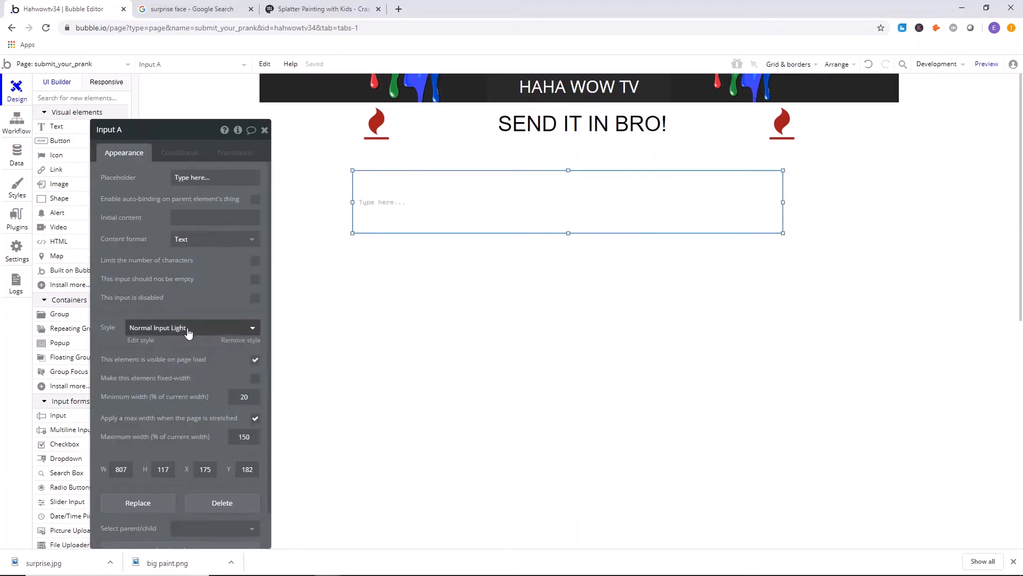
pyautogui.click(251, 327)
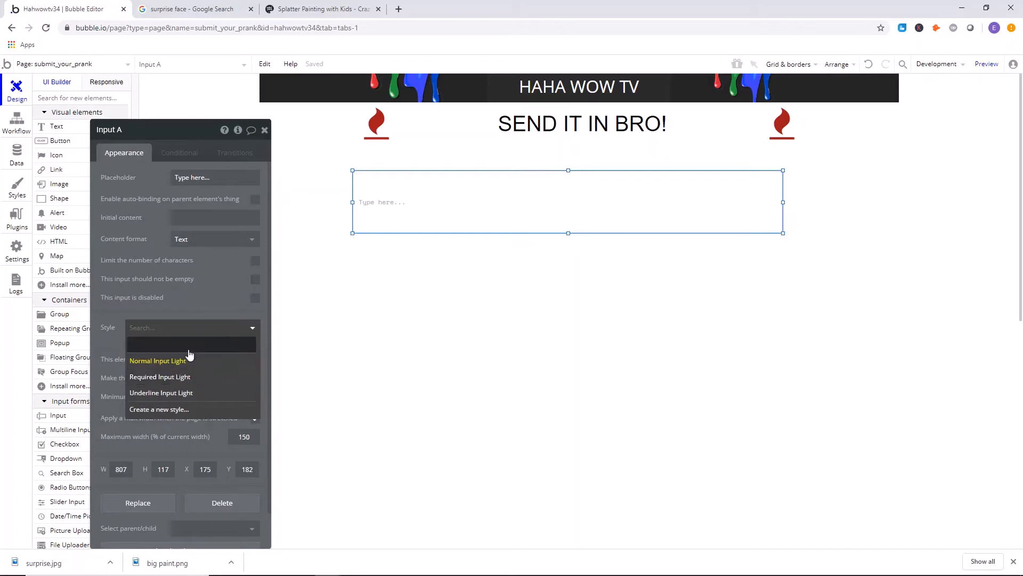
pyautogui.click(185, 343)
pyautogui.click(232, 360)
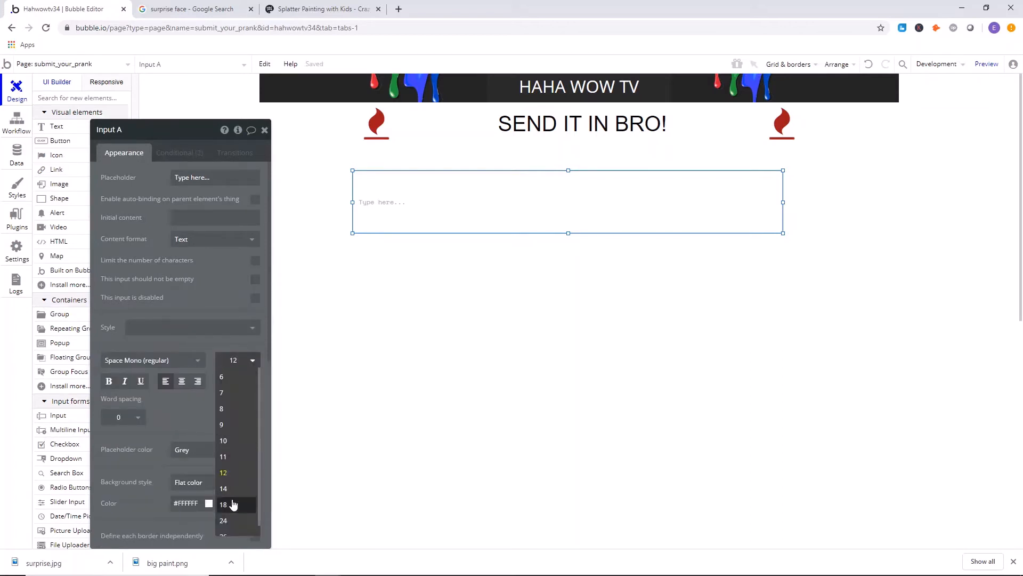
pyautogui.click(229, 506)
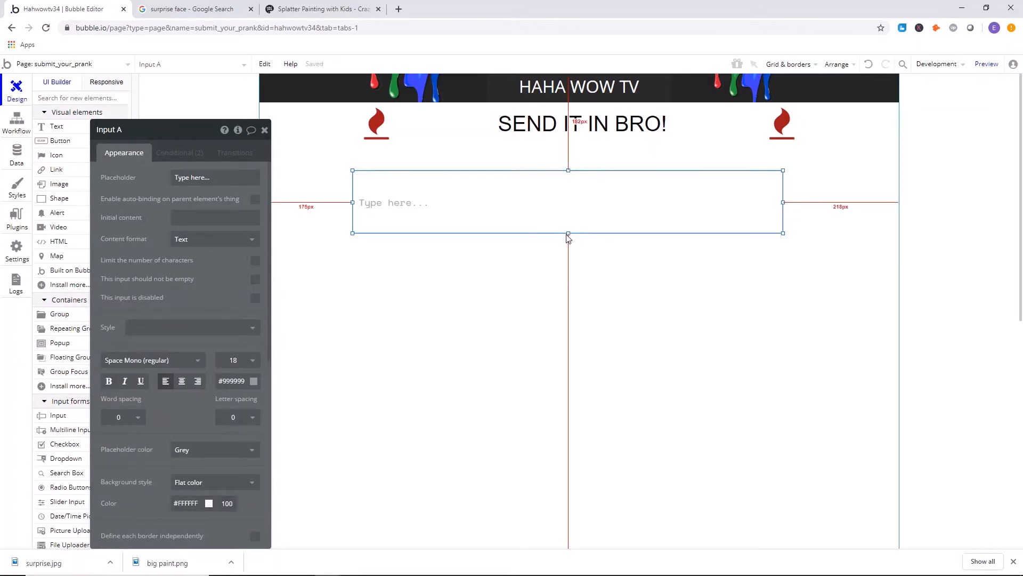
# Resize the input to about 897 by 81 px and centre it horizontally on the page at about Y 190.
pyautogui.moveTo(569, 235); pyautogui.dragTo(569, 214)
pyautogui.moveTo(629, 197); pyautogui.dragTo(621, 201)
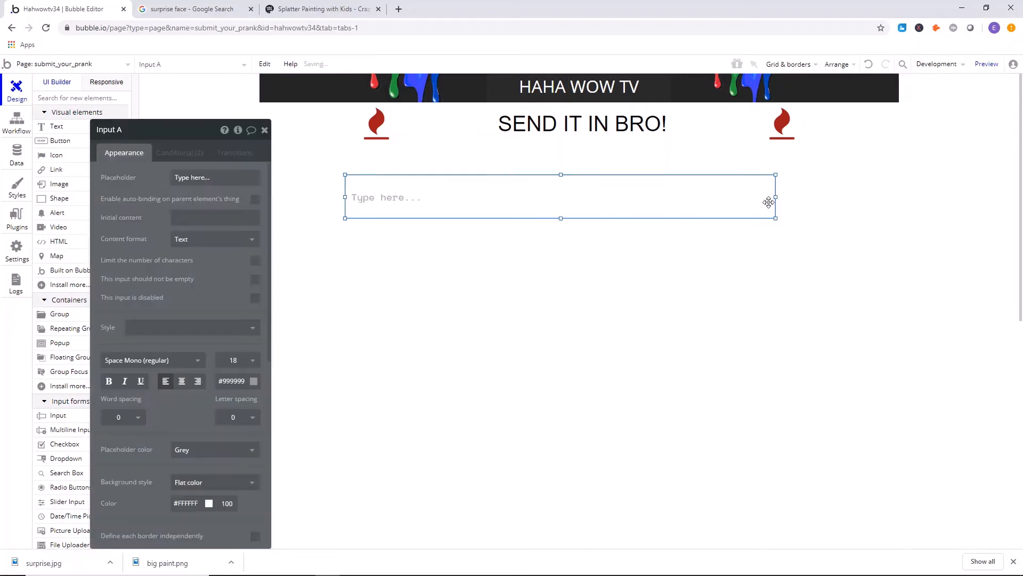
pyautogui.moveTo(775, 199); pyautogui.dragTo(818, 204)
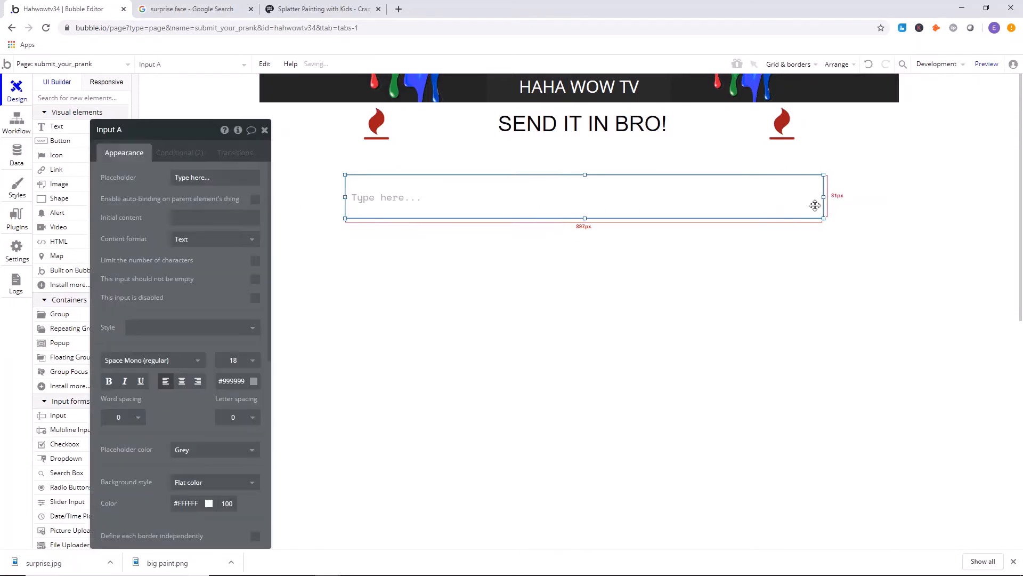
pyautogui.rightClick(721, 198)
pyautogui.click(772, 467)
pyautogui.click(697, 434)
pyautogui.click(537, 215)
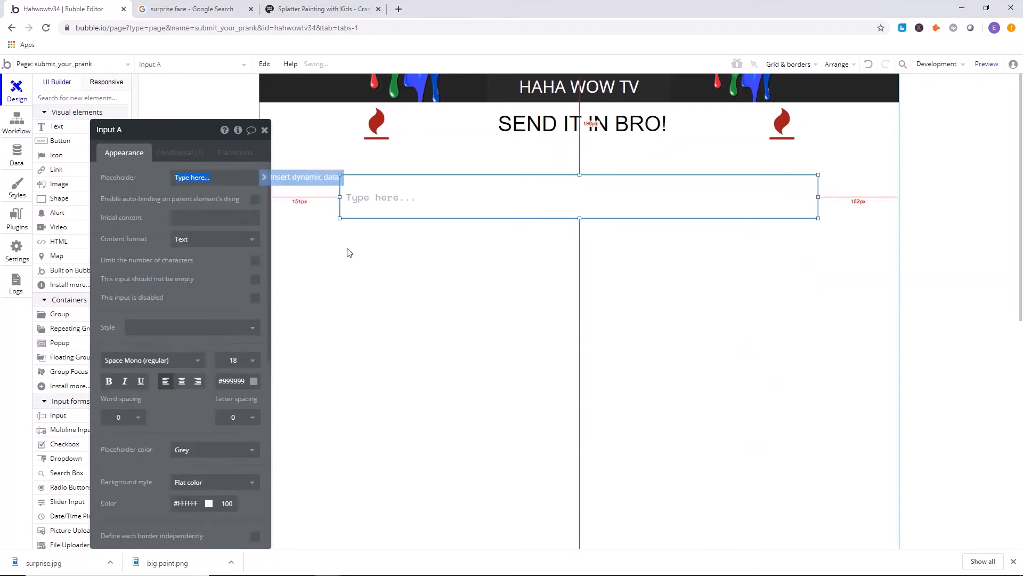
# Make the input element fixed-width.
pyautogui.scroll(-8, 261, 298)
pyautogui.click(255, 439)
pyautogui.scroll(3, 615, 281)
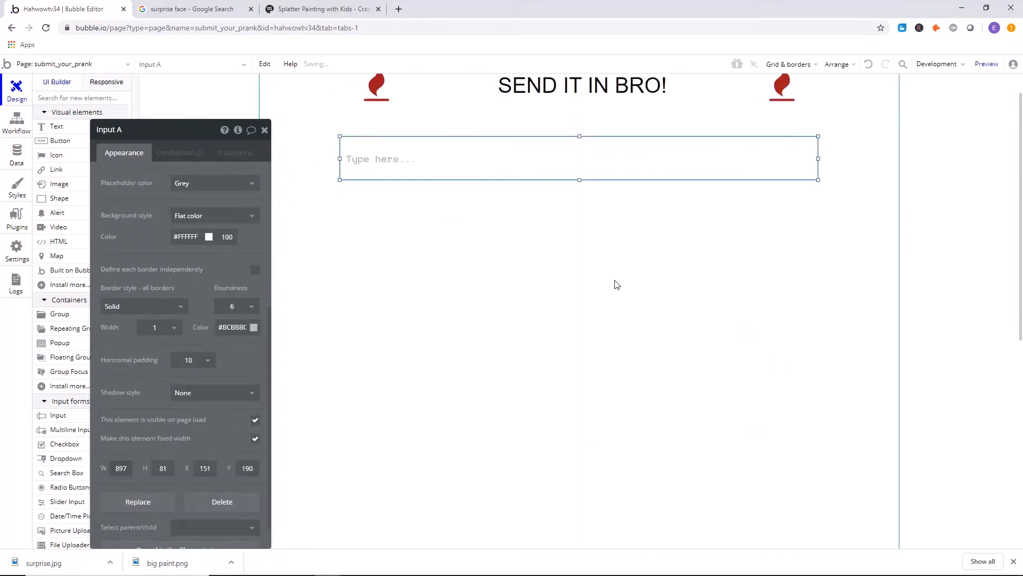
# Set the input's placeholder to "YouTube Video Link" and close its properties.
pyautogui.scroll(1, 616, 284)
pyautogui.scroll(5, 212, 187)
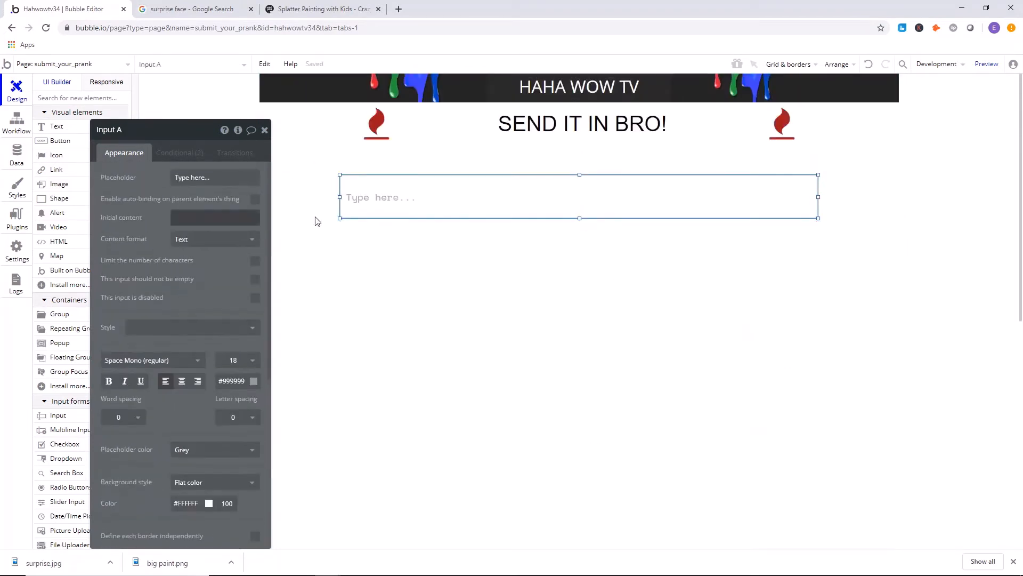
pyautogui.click(206, 180)
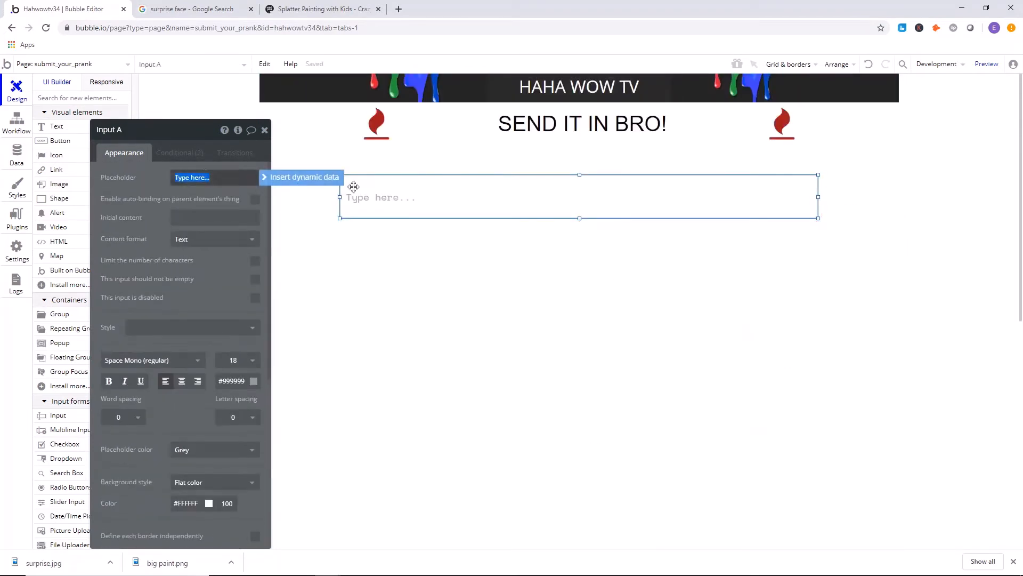
pyautogui.click(390, 192)
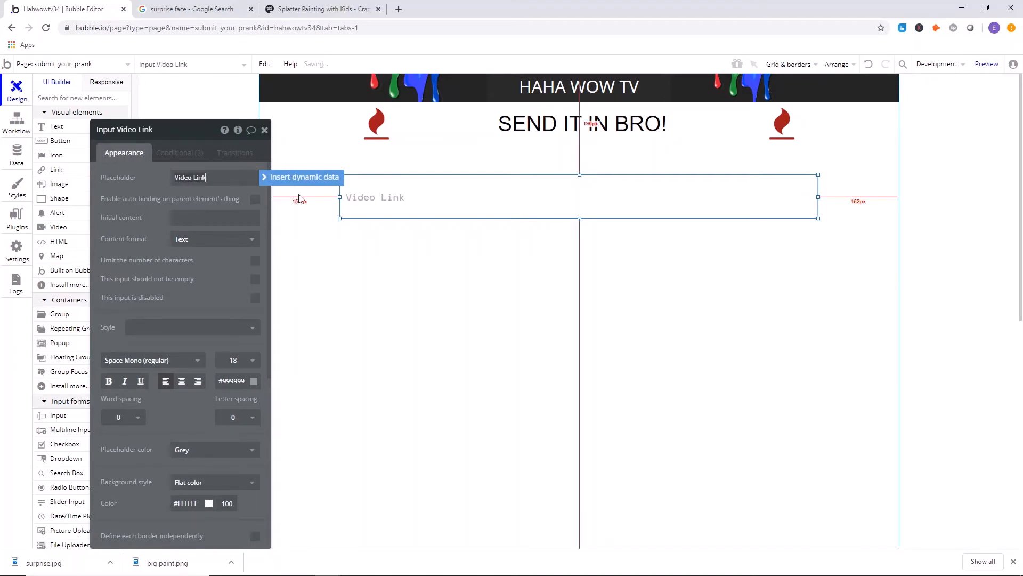
pyautogui.click(196, 178)
pyautogui.write('YouTube')
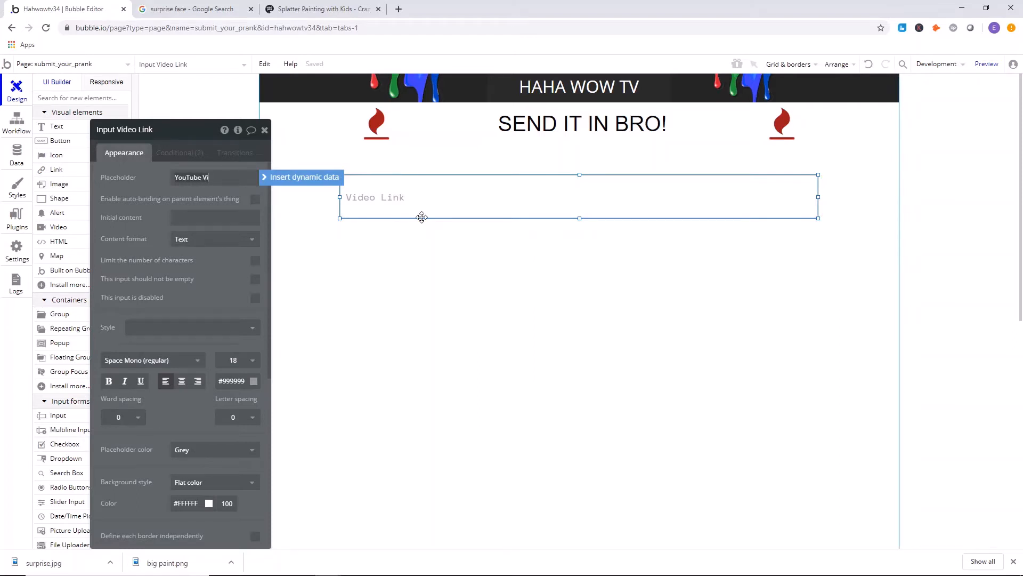
pyautogui.click(421, 217)
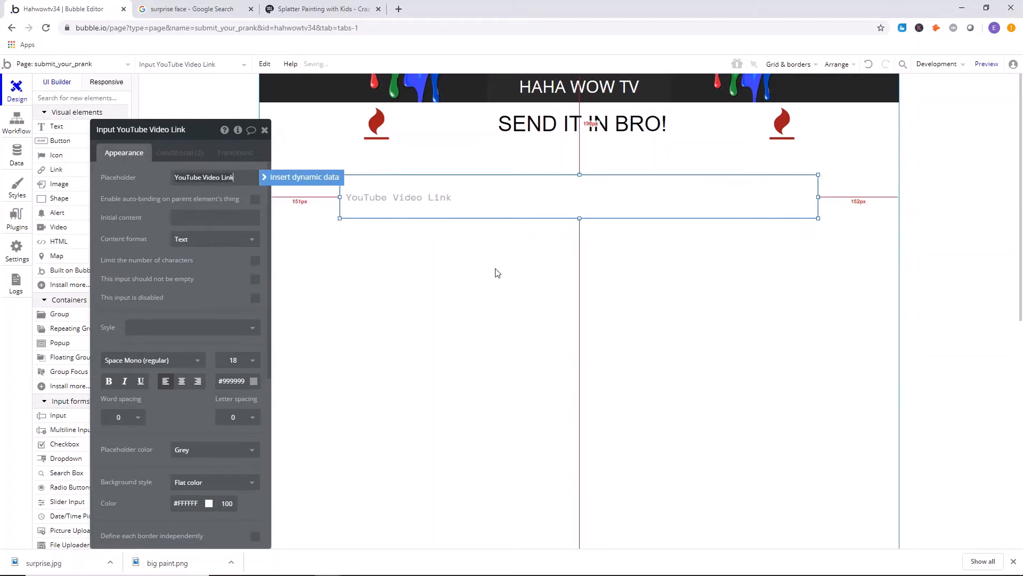
pyautogui.click(496, 270)
pyautogui.rightClick(448, 211)
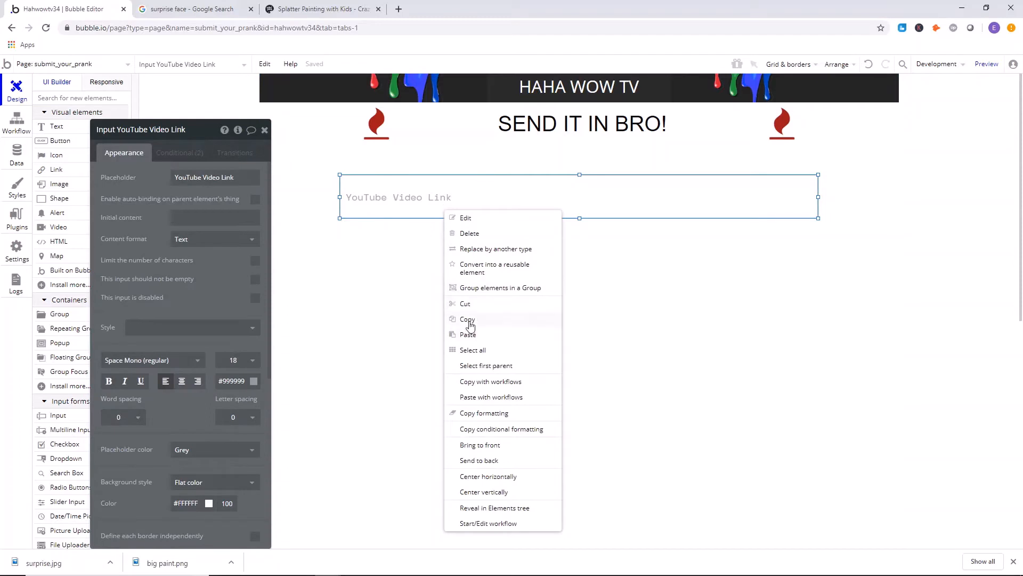
pyautogui.click(265, 130)
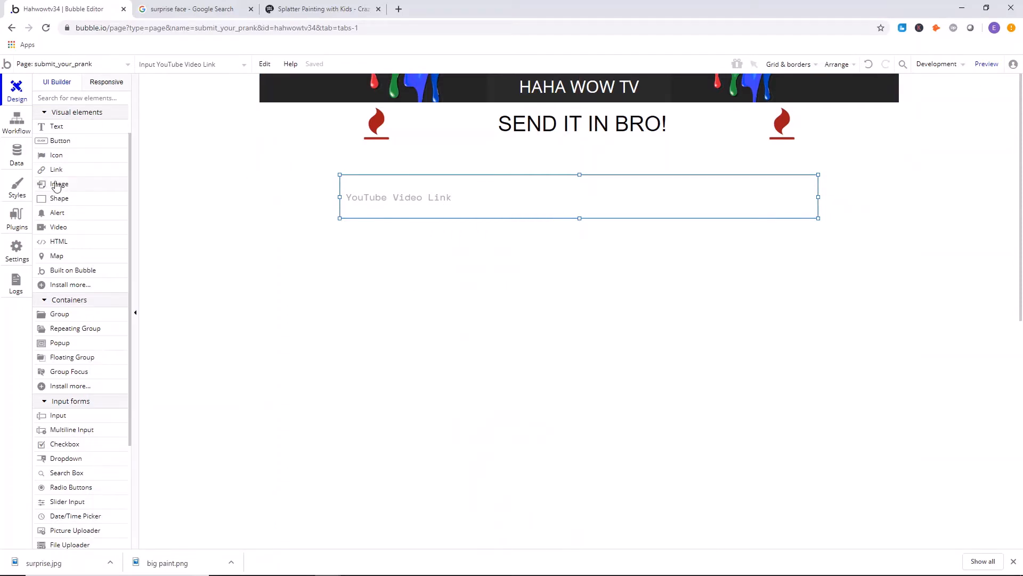
# Draw a button directly below the YouTube Video Link input, matching its width, about 897 by 109 px.
pyautogui.click(60, 141)
pyautogui.moveTo(358, 235); pyautogui.dragTo(702, 295)
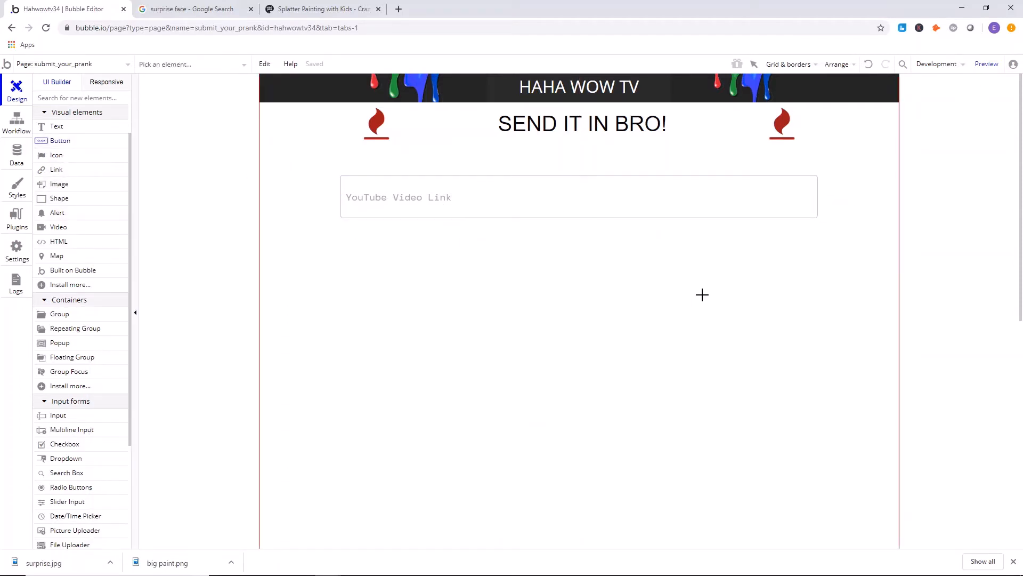
pyautogui.moveTo(536, 266); pyautogui.dragTo(539, 267)
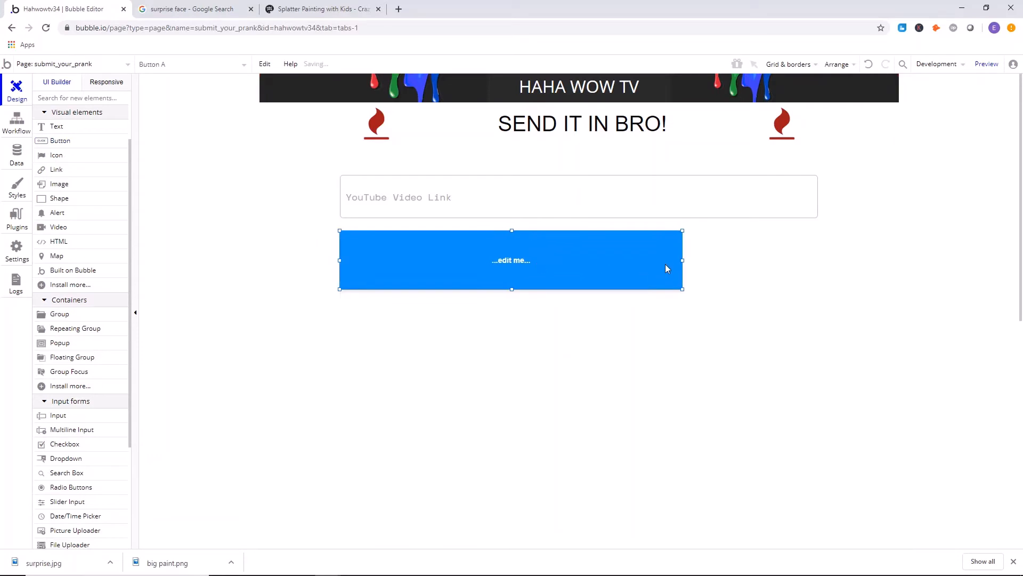
pyautogui.moveTo(681, 260); pyautogui.dragTo(815, 262)
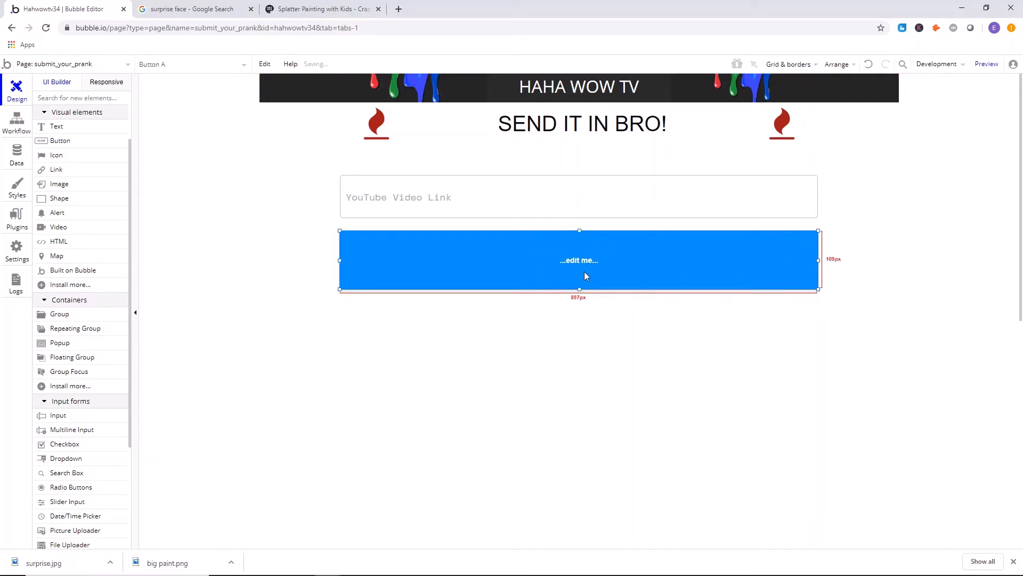
# Apply the Success Button Light style to the new button.
pyautogui.doubleClick(584, 270)
pyautogui.click(176, 260)
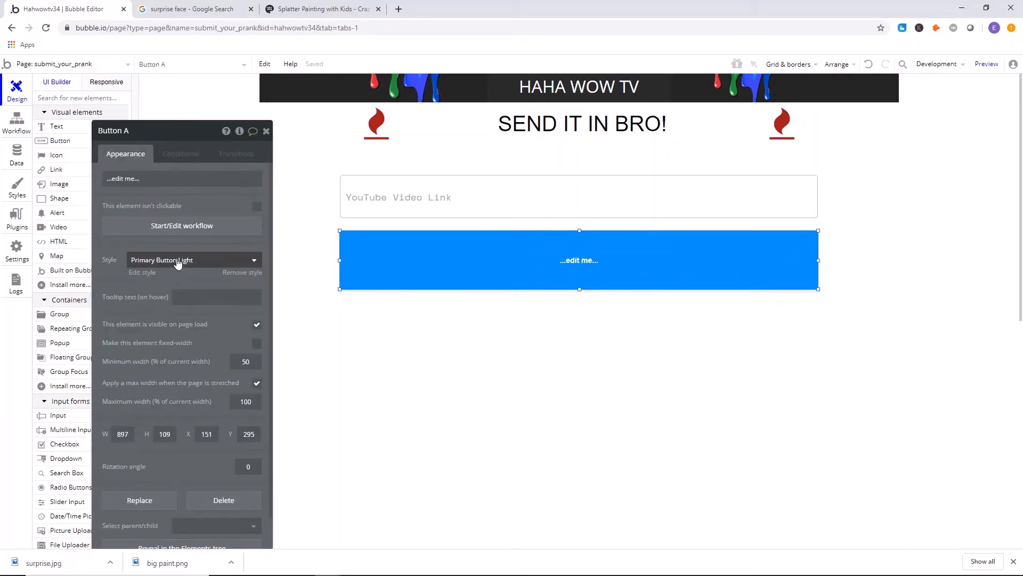
pyautogui.click(176, 261)
pyautogui.click(172, 357)
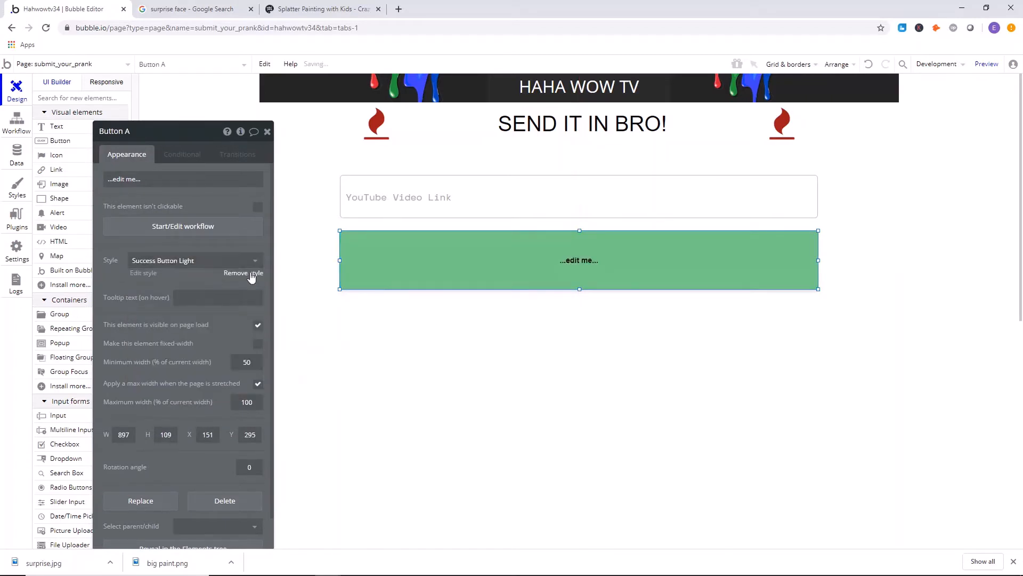
# Detach the button from its style and set its flat background color to dark green #07701F.
pyautogui.click(235, 270)
pyautogui.scroll(-3, 219, 276)
pyautogui.click(191, 223)
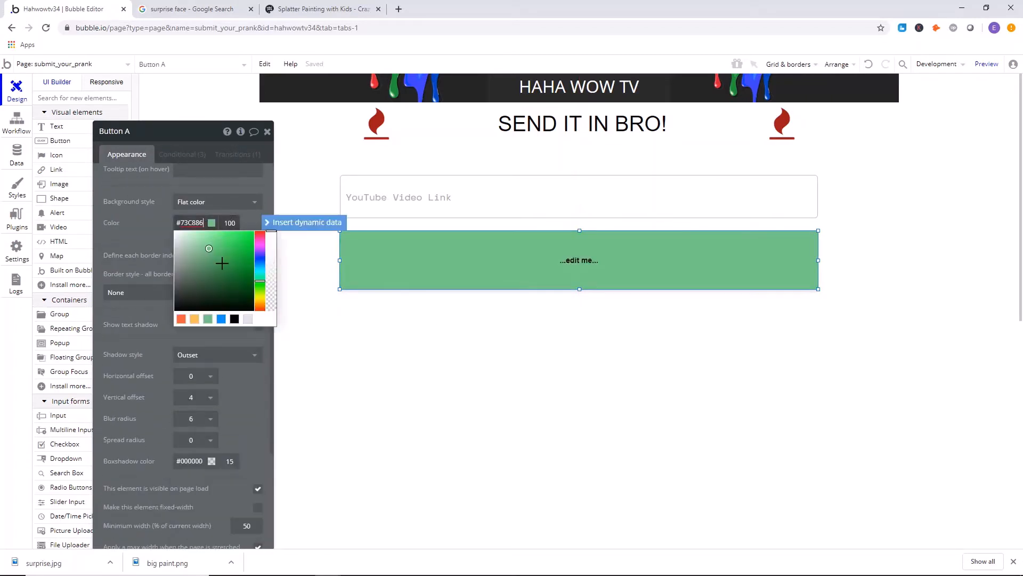
pyautogui.moveTo(226, 263); pyautogui.dragTo(246, 276)
# Set the button's font size to 18 and its text color to white #FFFFFF.
pyautogui.scroll(4, 242, 280)
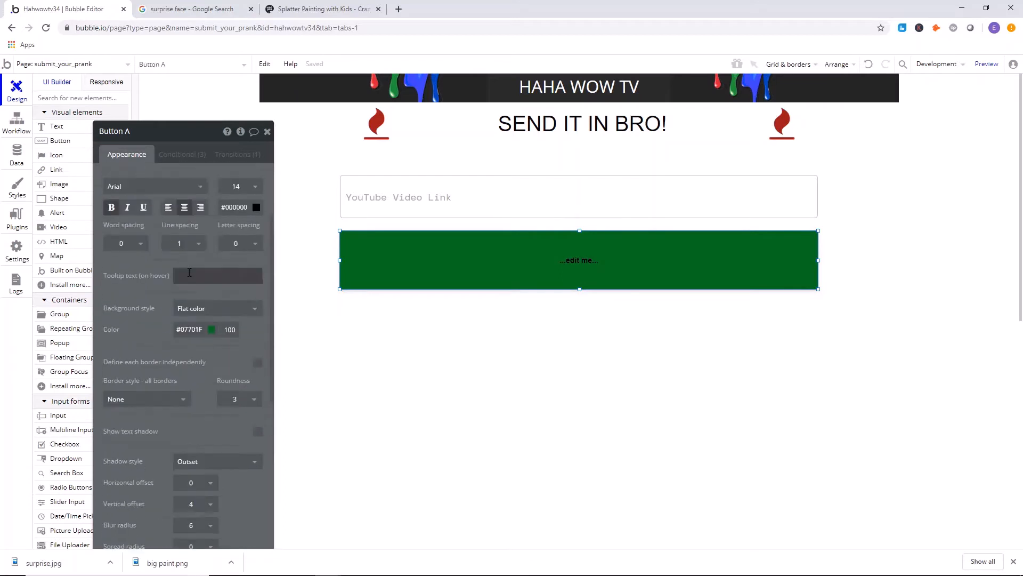
pyautogui.click(236, 293)
pyautogui.write('18')
pyautogui.press('Return')
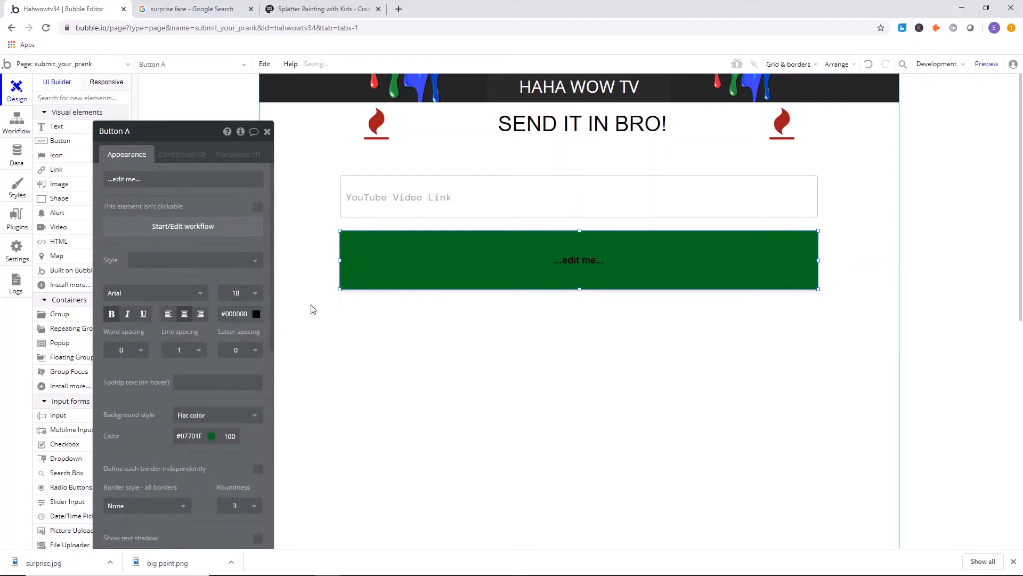
pyautogui.click(233, 313)
pyautogui.moveTo(234, 339); pyautogui.dragTo(209, 295)
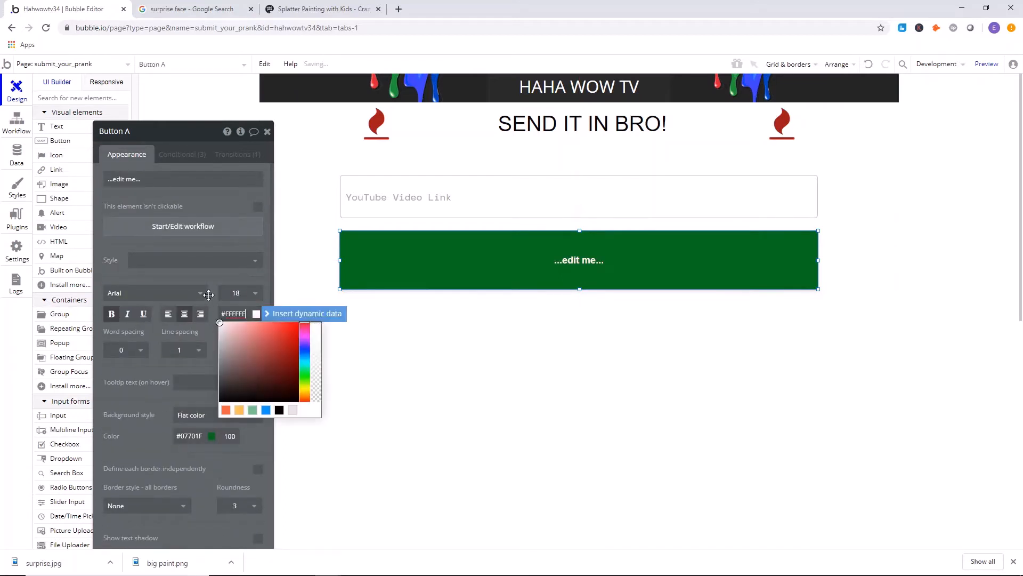
pyautogui.click(609, 359)
# Replace the button's placeholder caption with "SUBMIT MY VIDEO YO!".
pyautogui.click(532, 272)
pyautogui.tripleClick(190, 181)
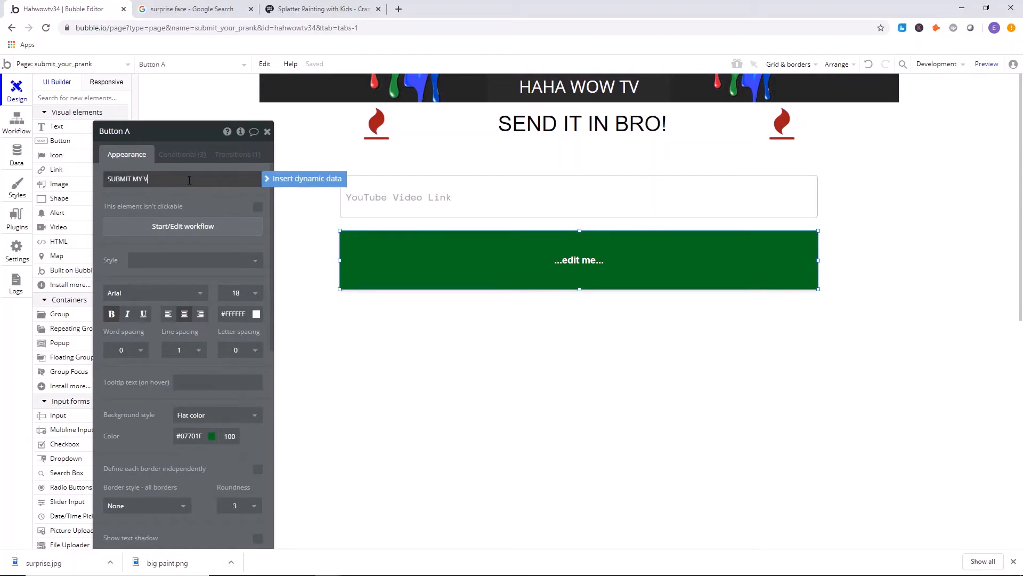
pyautogui.write('SUBMIT MY VIDEO YTO')
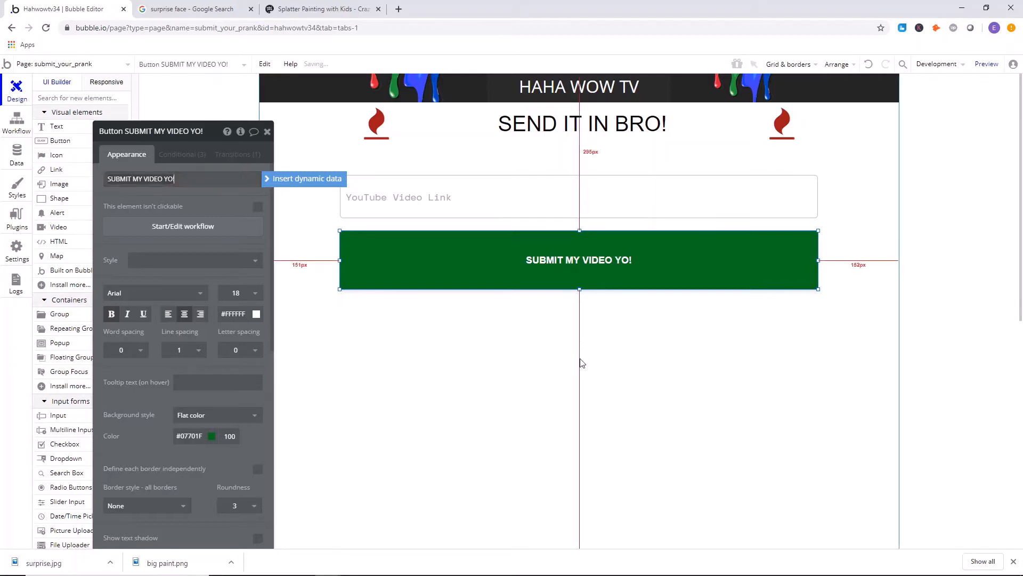
pyautogui.click(586, 360)
# Change the end of the button's caption so that it reads "SUBMIT MY VIDEO ALHREADDAAHHH!!!".
pyautogui.click(622, 264)
pyautogui.click(176, 179)
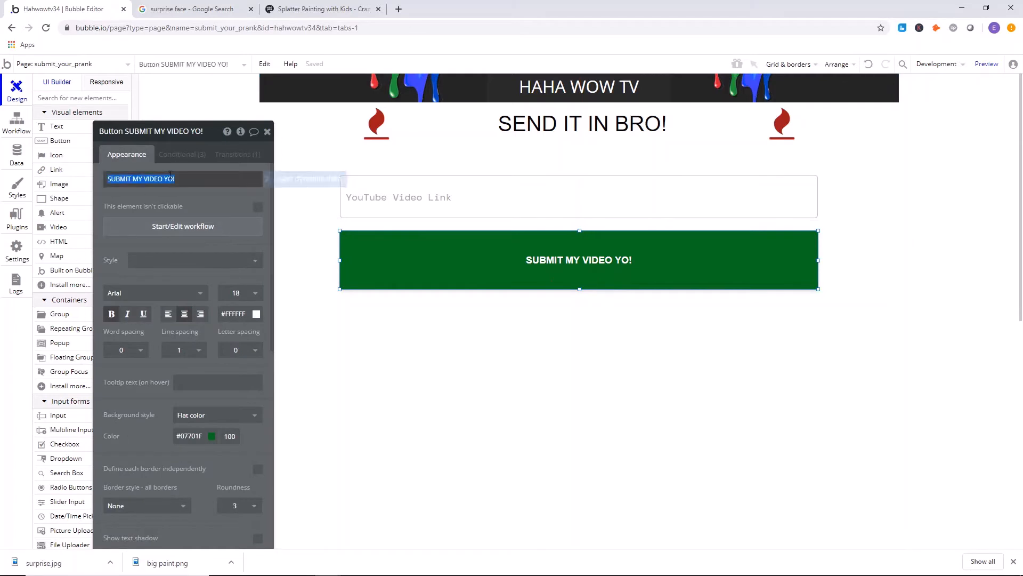
pyautogui.press('BackSpace')
pyautogui.press('BackSpace')
pyautogui.press('BackSpace')
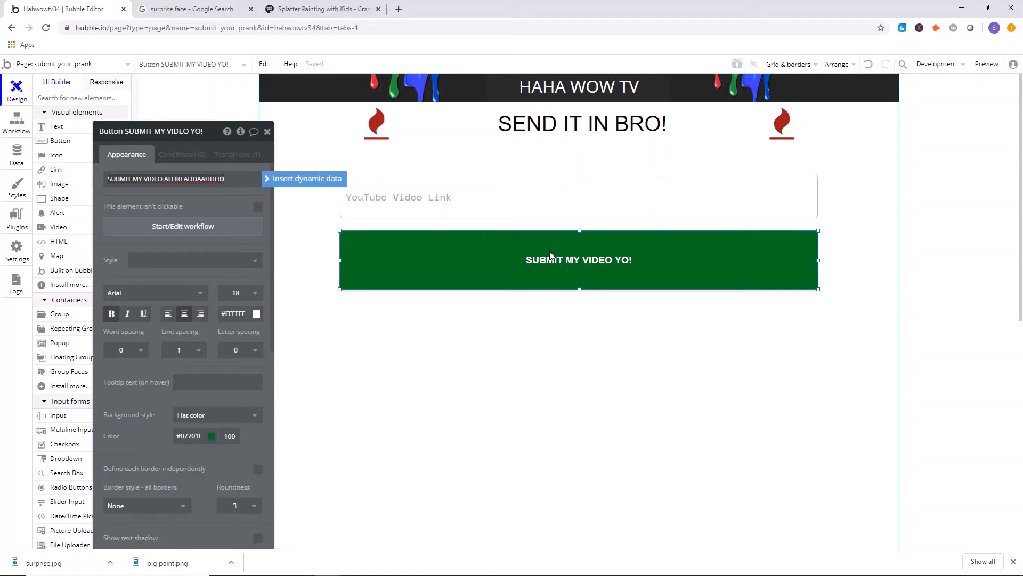
pyautogui.click(679, 366)
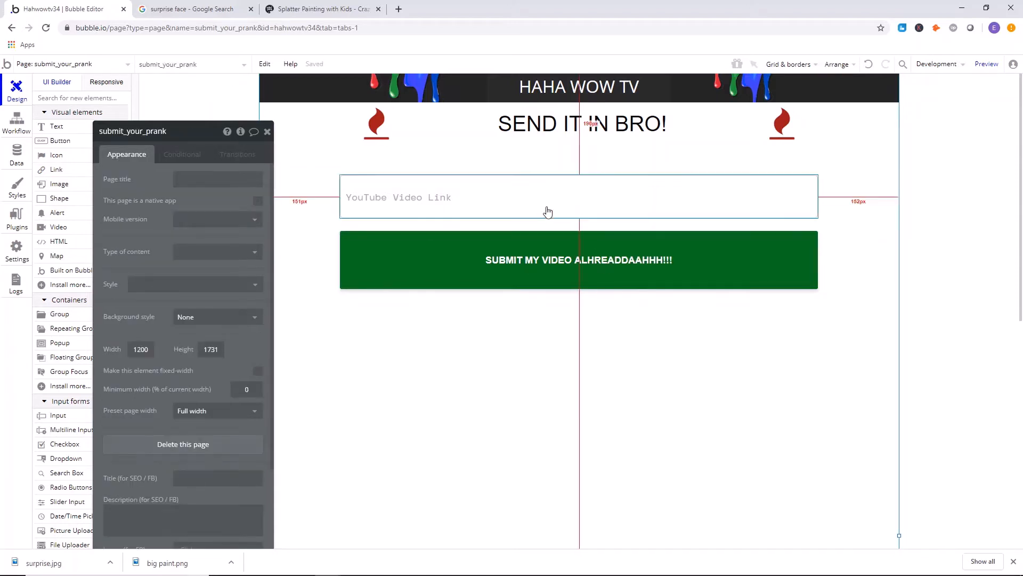
pyautogui.click(598, 311)
# Start a click workflow for the submit button with a Create a new thing action of type Video.
pyautogui.click(584, 283)
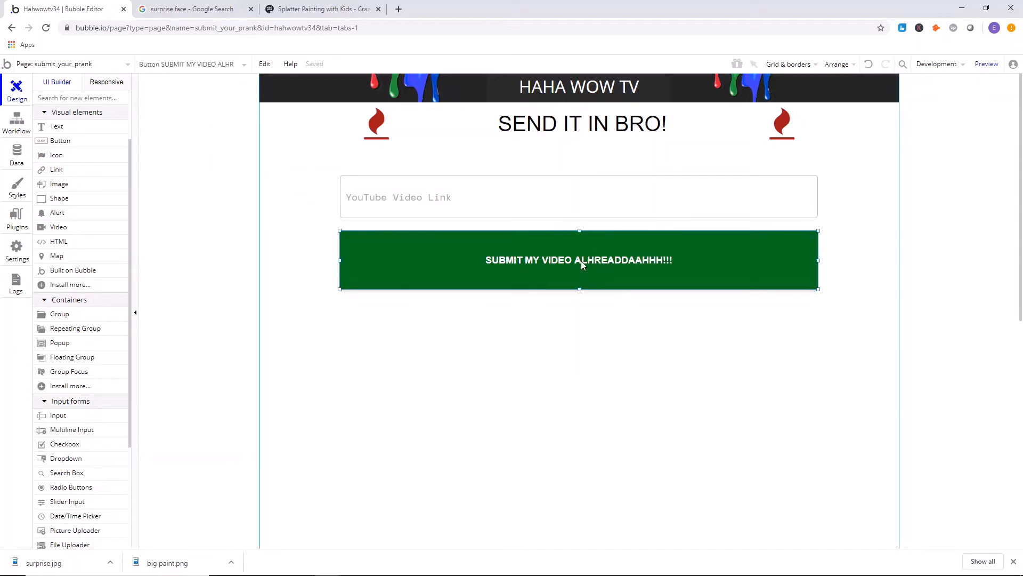
pyautogui.doubleClick(583, 264)
pyautogui.click(195, 228)
pyautogui.click(114, 197)
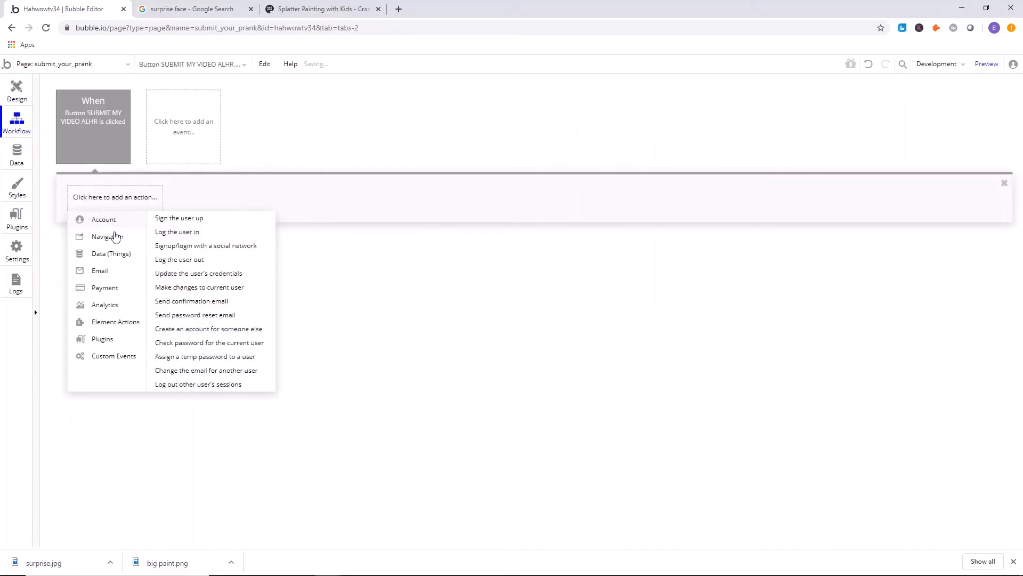
pyautogui.click(179, 218)
pyautogui.click(206, 158)
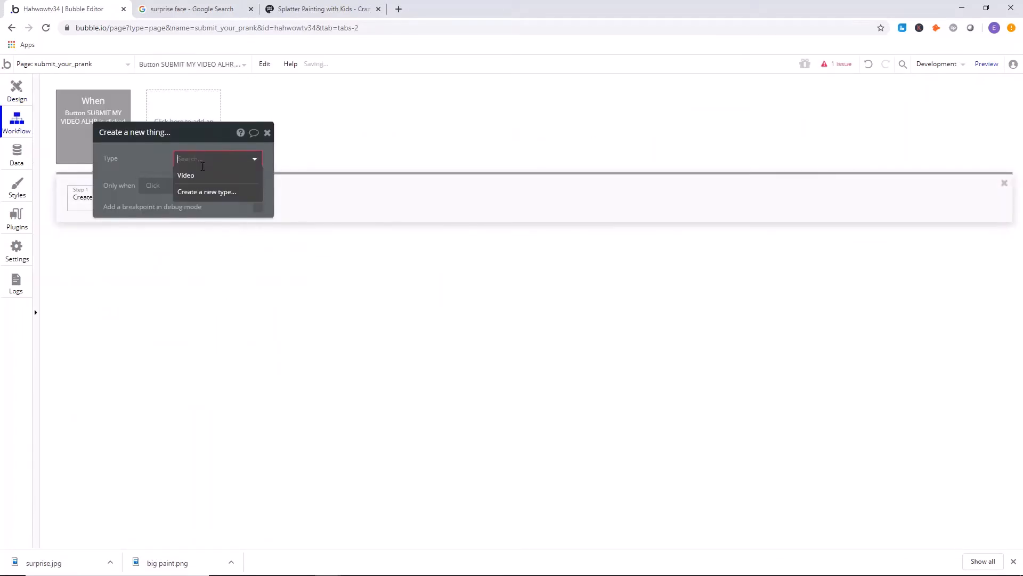
pyautogui.click(186, 175)
# Set the new Video's link text field to Input YouTube Video Link's value.
pyautogui.click(185, 215)
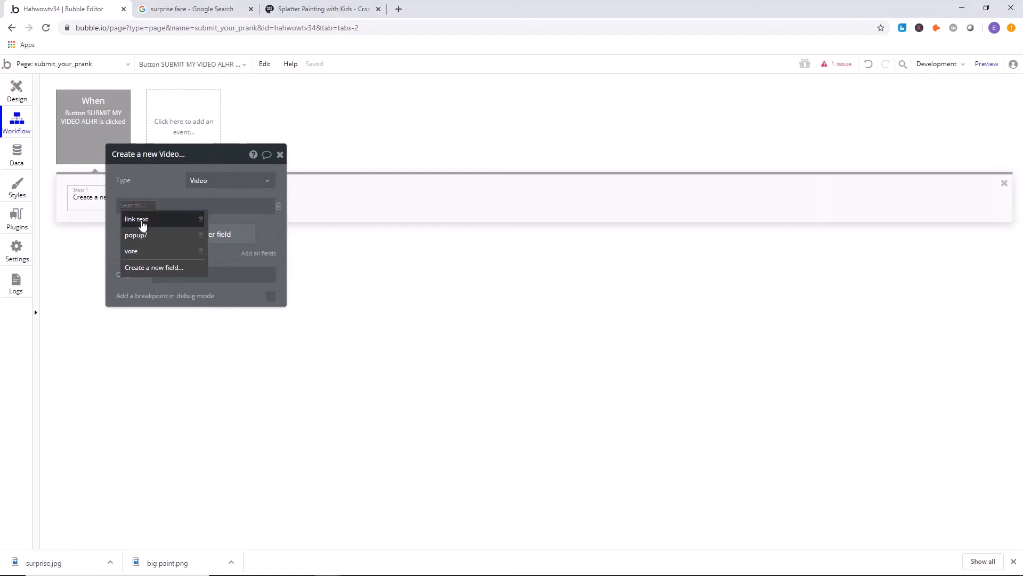
pyautogui.click(143, 225)
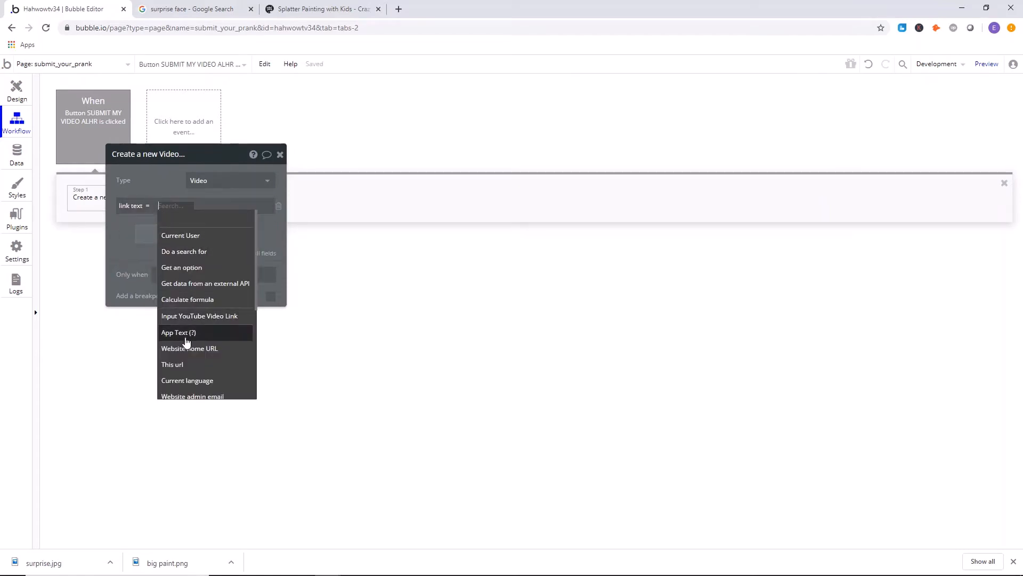
pyautogui.click(188, 315)
pyautogui.click(263, 221)
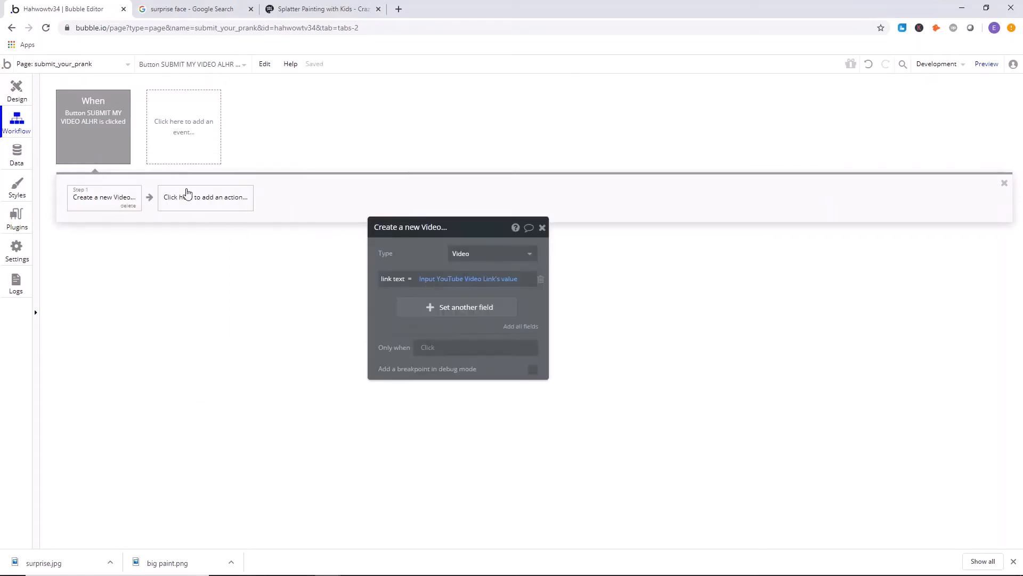
# Add a Reset relevant inputs action as the second step of the submit button's workflow.
pyautogui.click(188, 193)
pyautogui.click(213, 228)
pyautogui.click(301, 198)
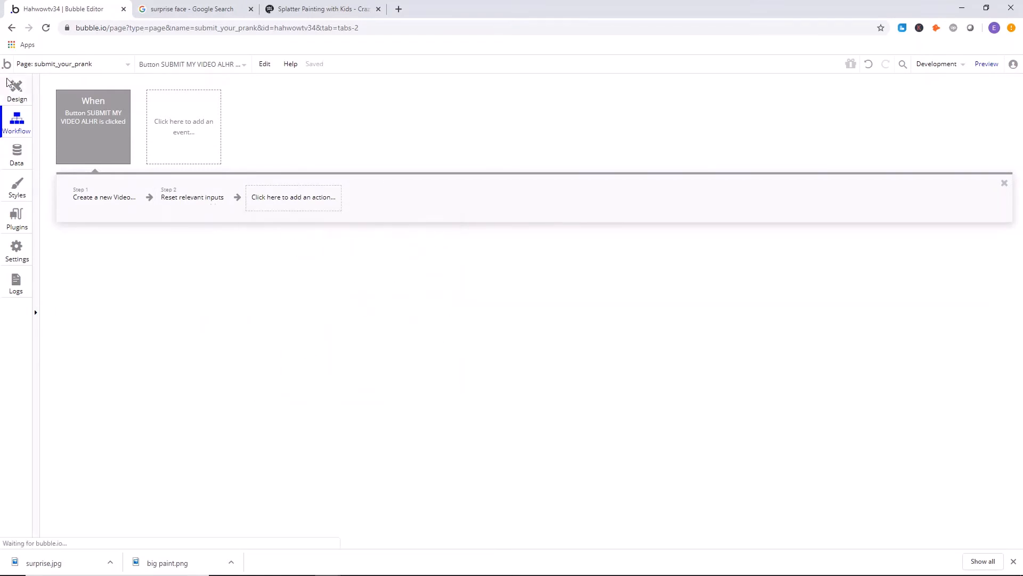
# Draw an alert on the page directly below the header, 1200 by 90 px, spanning the full page width.
pyautogui.click(16, 91)
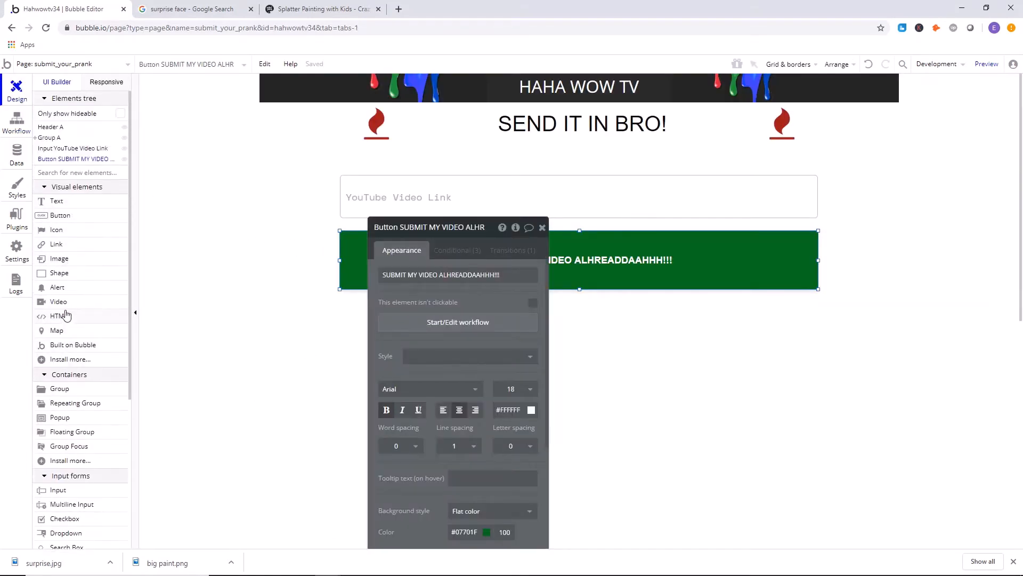
pyautogui.click(57, 286)
pyautogui.moveTo(274, 119); pyautogui.dragTo(544, 165)
pyautogui.moveTo(391, 144); pyautogui.dragTo(358, 131)
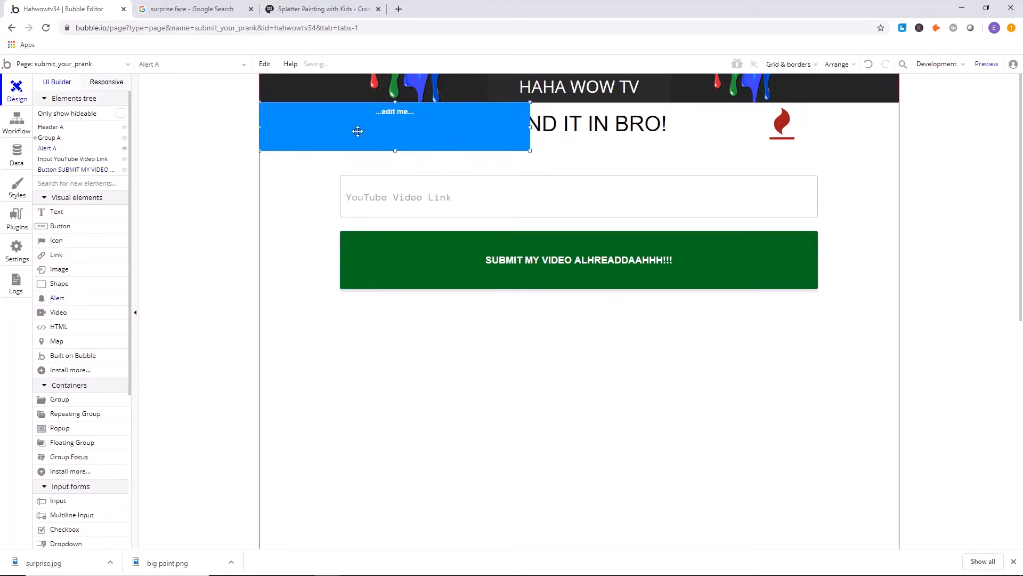
pyautogui.moveTo(529, 127); pyautogui.dragTo(899, 127)
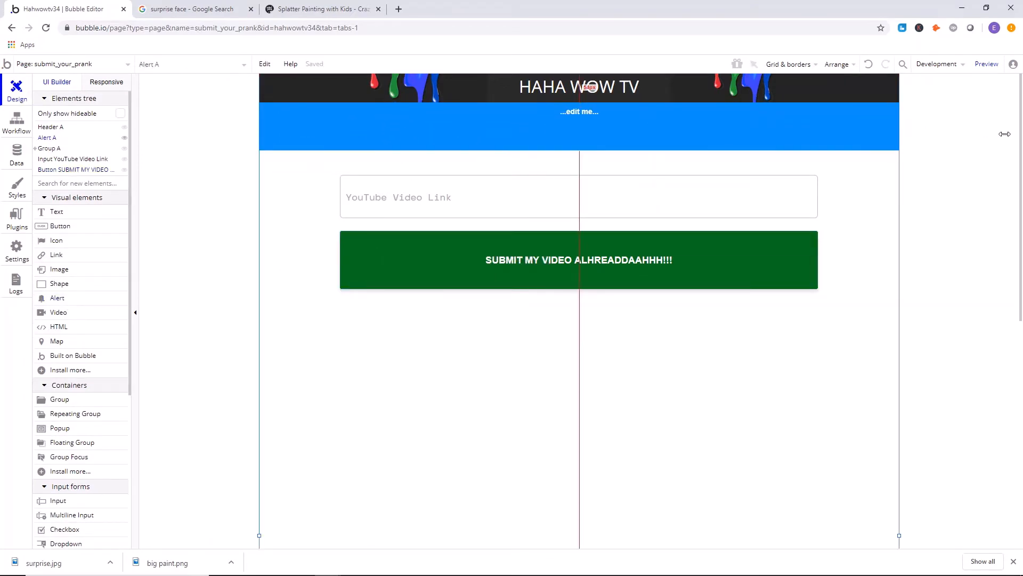
# Set the alert's message to "SENT IT BRO!" and detach it from its style.
pyautogui.doubleClick(655, 139)
pyautogui.write('SENT IT BRO!')
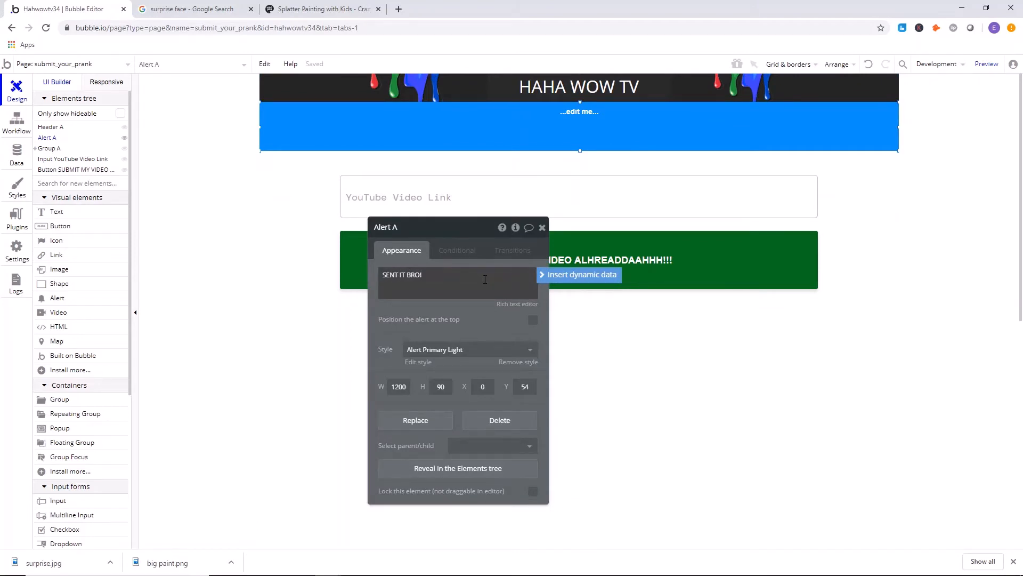
pyautogui.click(497, 349)
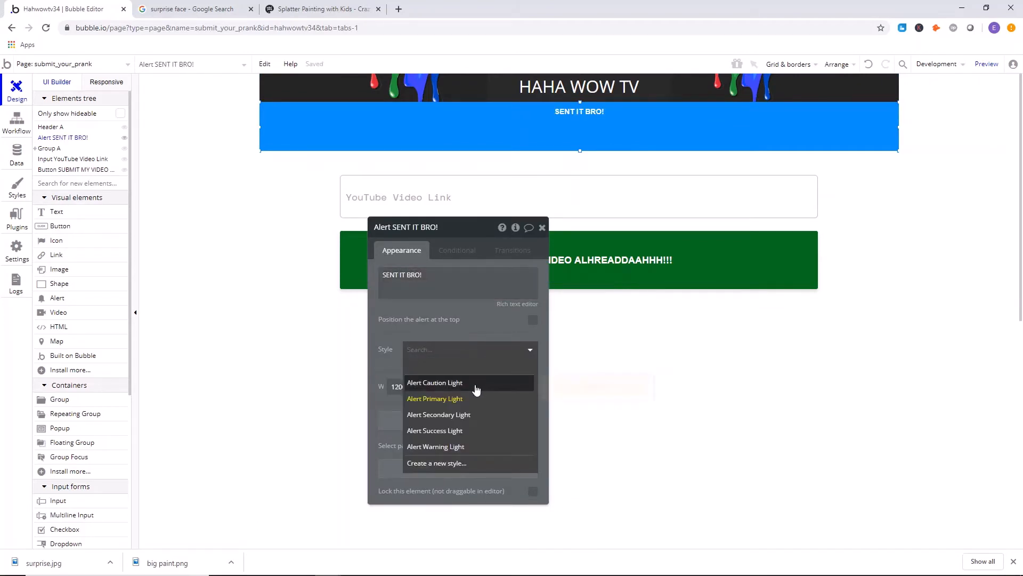
pyautogui.click(462, 371)
# Set the alert's flat background color to olive green #556621.
pyautogui.scroll(-1, 470, 372)
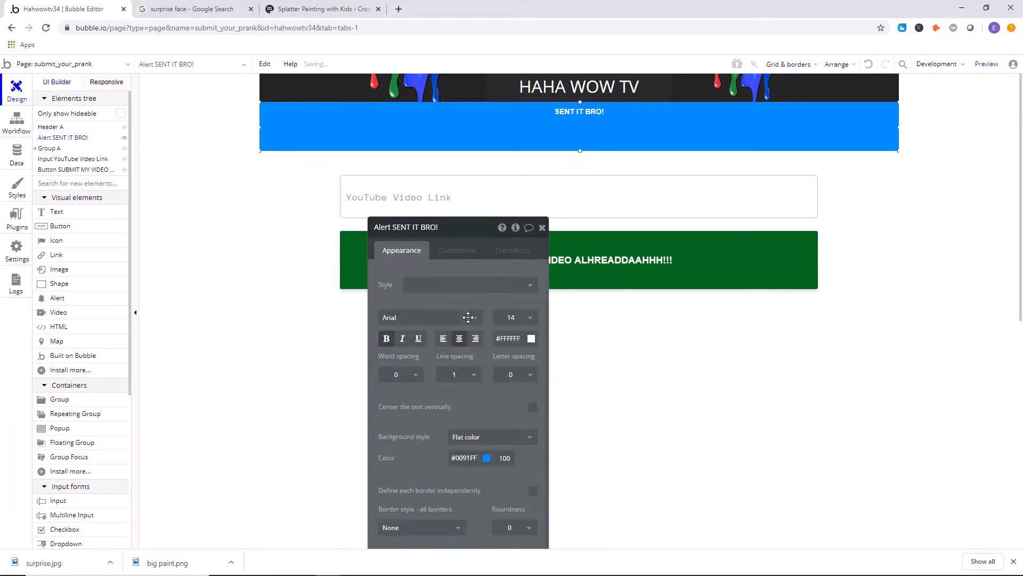
pyautogui.scroll(-1, 468, 318)
pyautogui.scroll(2, 482, 463)
pyautogui.click(487, 468)
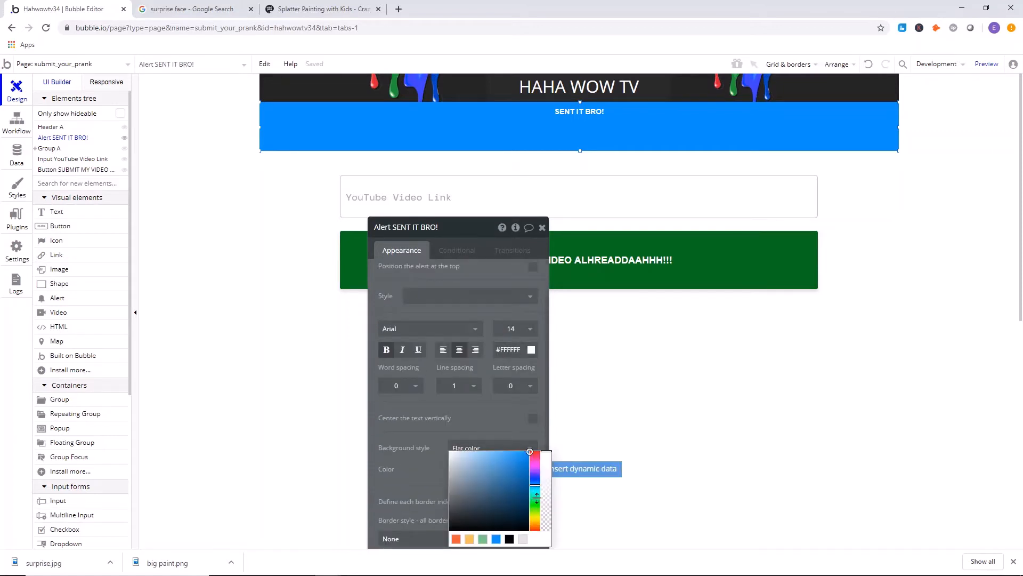
pyautogui.click(537, 514)
pyautogui.click(511, 482)
pyautogui.click(492, 484)
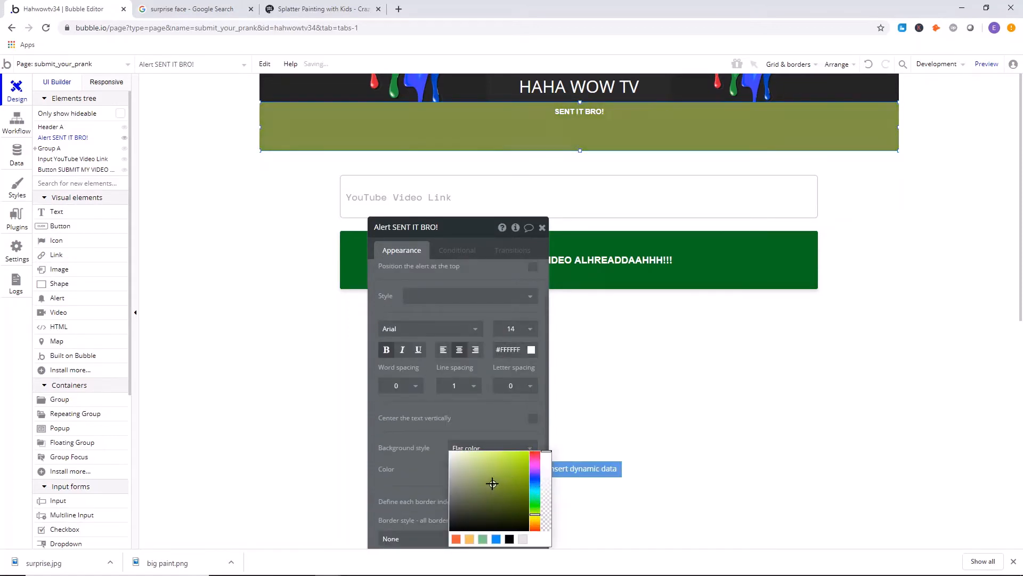
pyautogui.click(502, 492)
pyautogui.click(444, 442)
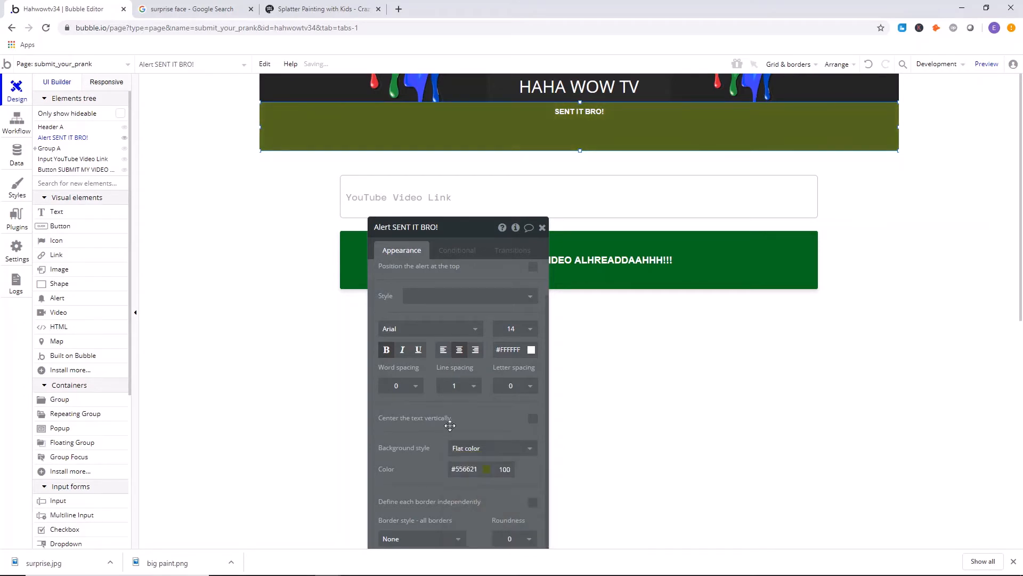
# Set the alert's font size to 24 and center its text vertically.
pyautogui.click(514, 329)
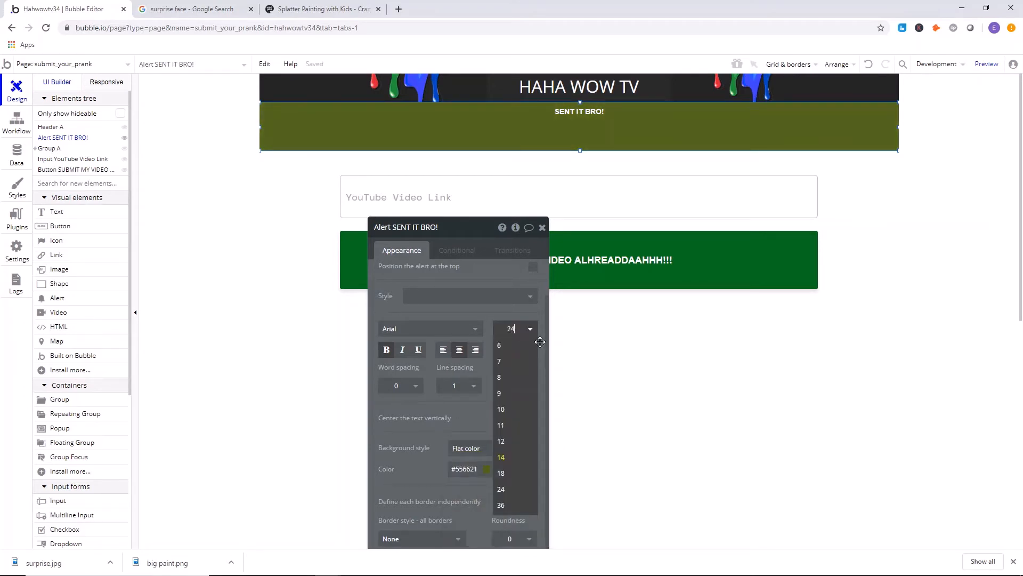
pyautogui.write('24')
pyautogui.press('Return')
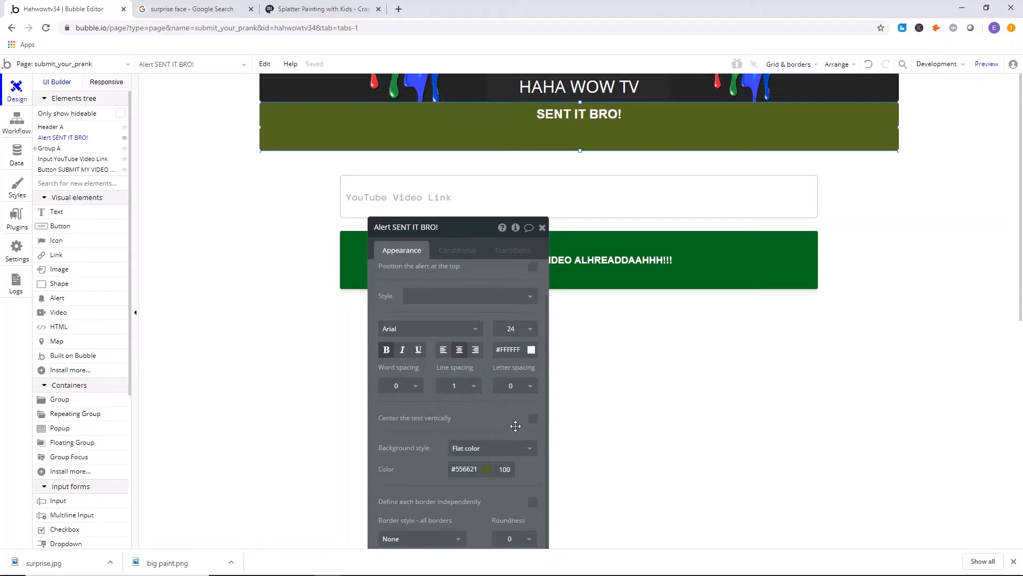
pyautogui.click(534, 421)
pyautogui.click(231, 155)
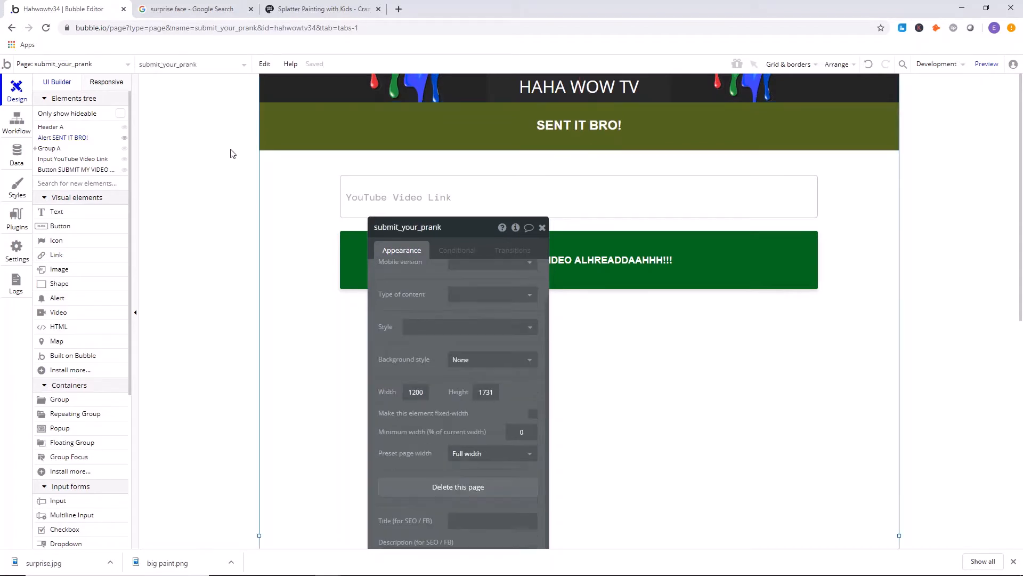
# Set the "SENT IT BRO!" alert's background to a brighter olive green and close its properties.
pyautogui.click(421, 112)
pyautogui.scroll(-3, 511, 282)
pyautogui.click(464, 331)
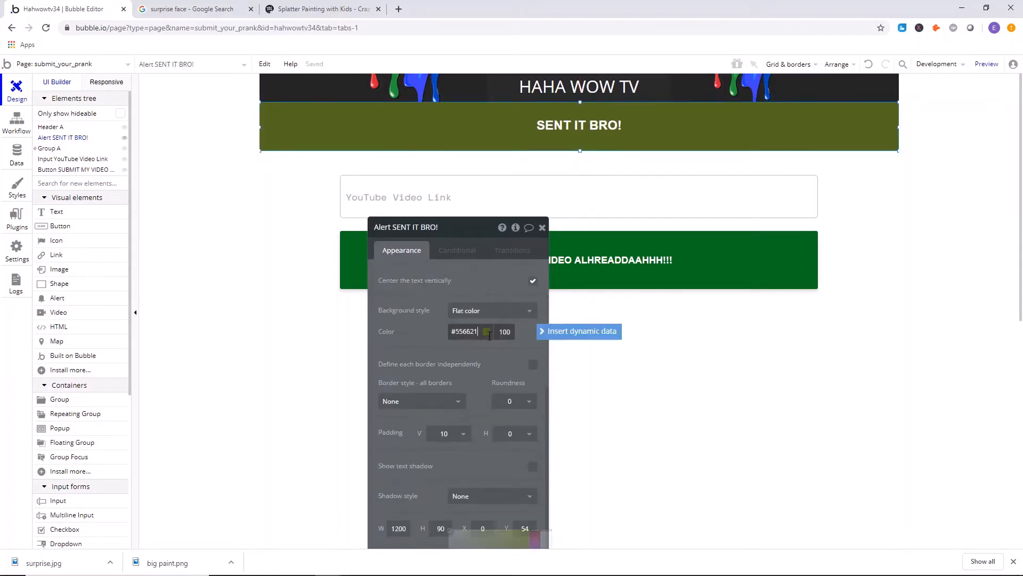
pyautogui.moveTo(531, 403); pyautogui.dragTo(543, 434)
pyautogui.moveTo(514, 389)
pyautogui.mouseDown()
pyautogui.moveTo(519, 358)
pyautogui.moveTo(508, 351)
pyautogui.moveTo(497, 360)
pyautogui.moveTo(506, 375)
pyautogui.mouseUp()
pyautogui.moveTo(530, 423); pyautogui.dragTo(534, 400)
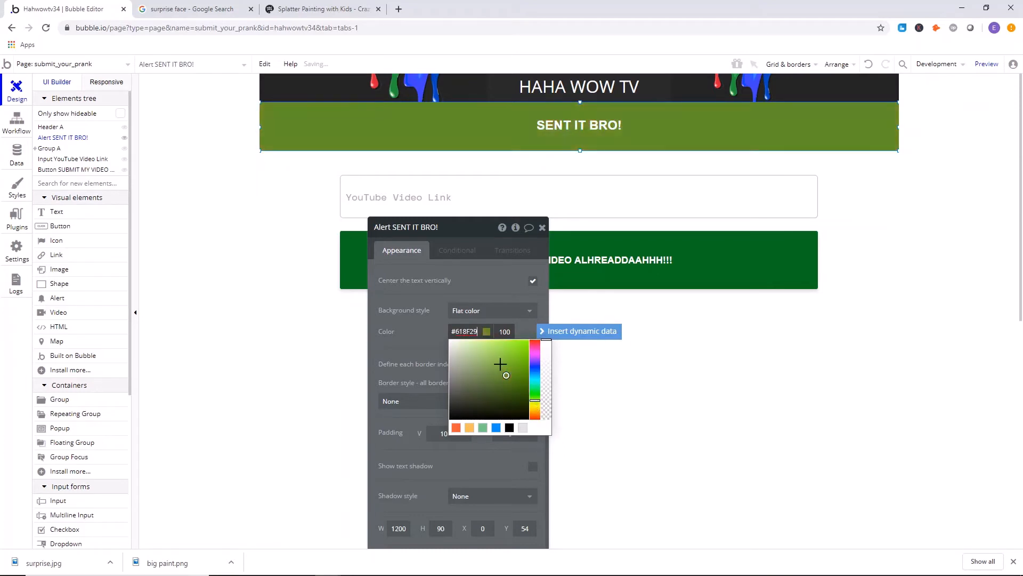
pyautogui.moveTo(501, 361); pyautogui.dragTo(506, 373)
pyautogui.click(228, 220)
pyautogui.click(542, 228)
# Shorten the alert slightly by raising its lower edge, and select the submit button.
pyautogui.click(594, 146)
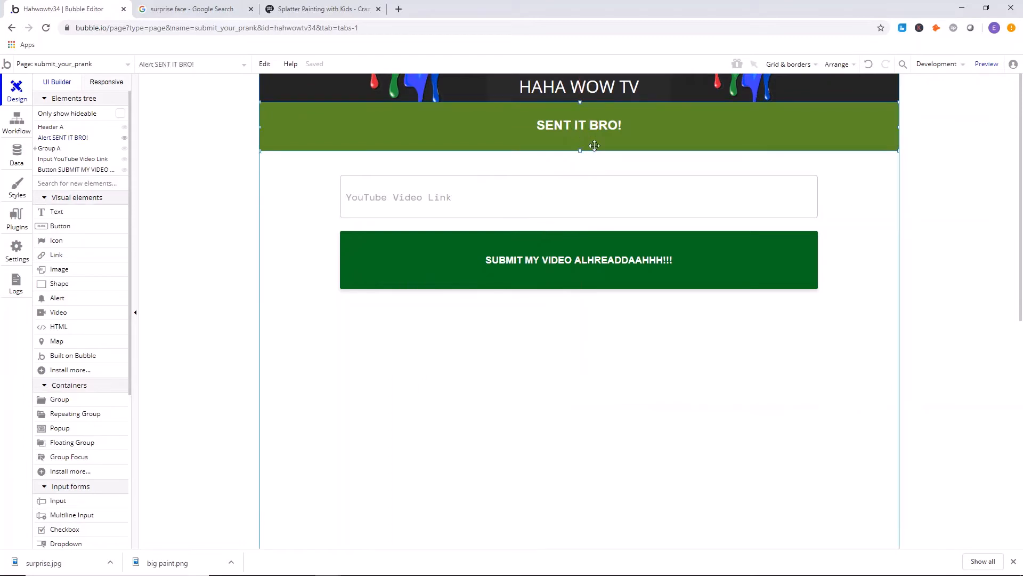
pyautogui.moveTo(594, 146)
pyautogui.mouseDown()
pyautogui.moveTo(578, 155)
pyautogui.moveTo(579, 146)
pyautogui.mouseUp()
pyautogui.click(337, 190)
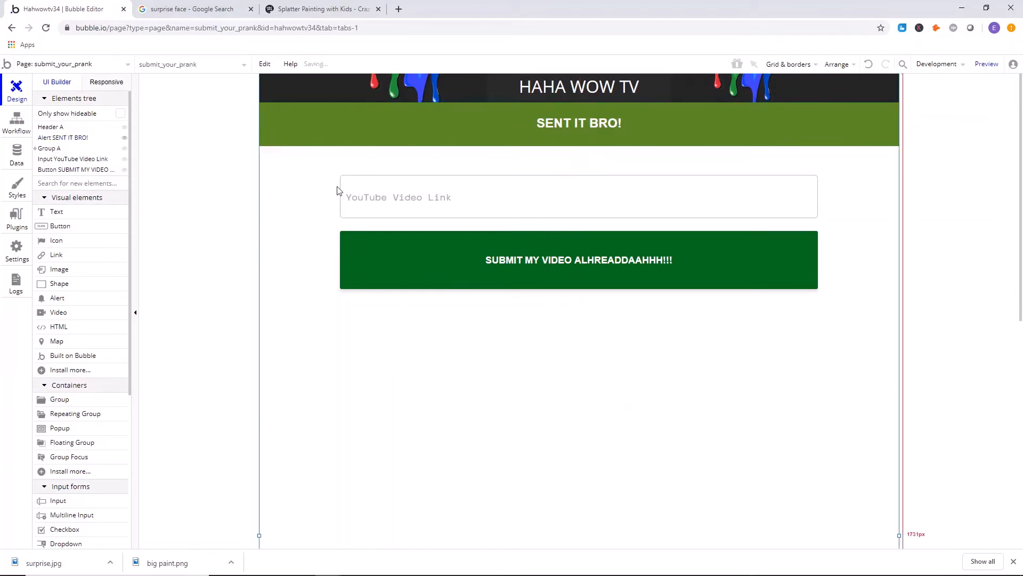
pyautogui.click(484, 239)
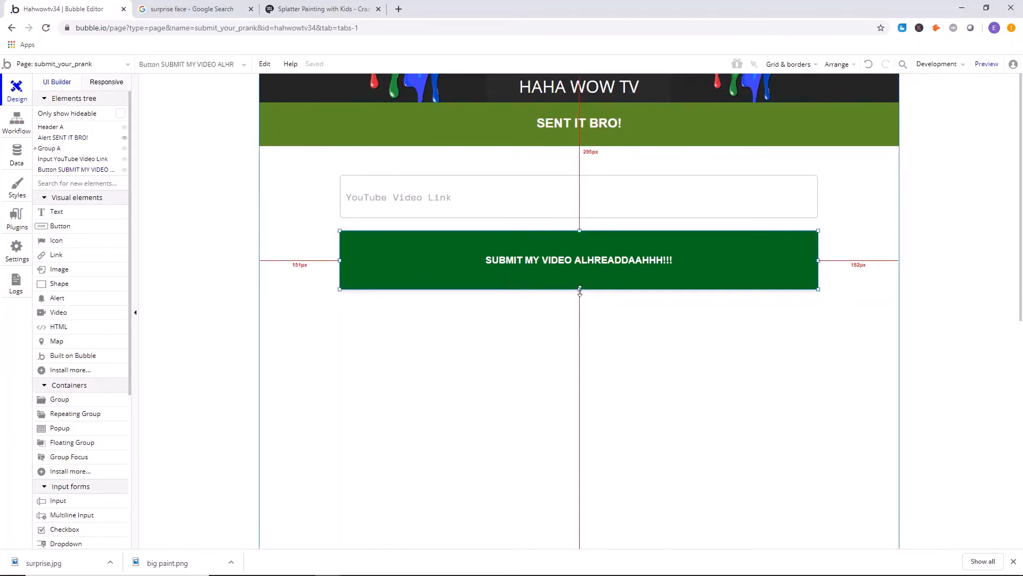
# Shorten the submit button slightly by raising its lower edge, and deselect it.
pyautogui.moveTo(580, 290); pyautogui.dragTo(577, 284)
pyautogui.click(201, 167)
pyautogui.click(748, 288)
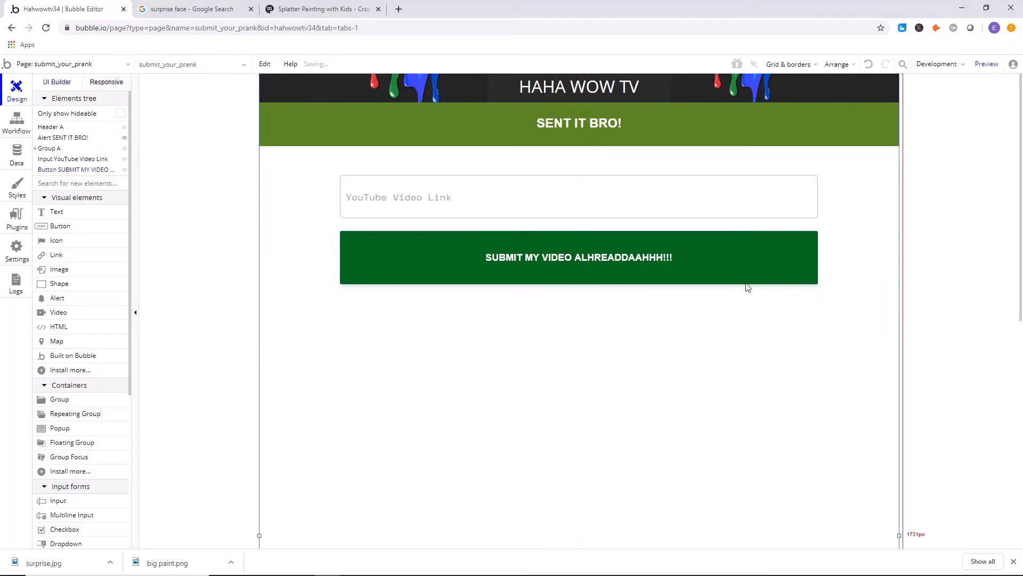
# Open the index page and lengthen the video repeating group downward to leave space beneath each video.
pyautogui.click(53, 66)
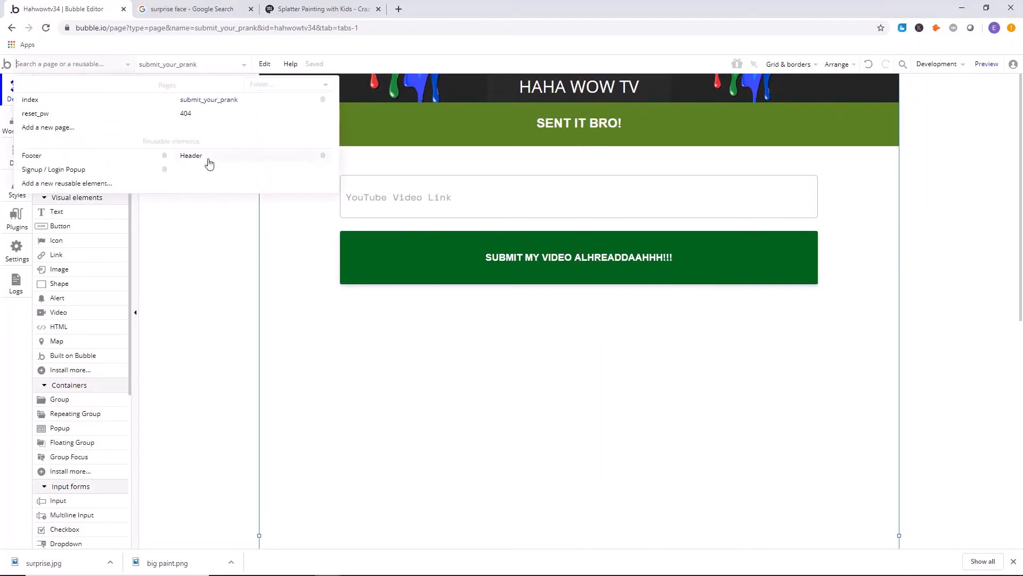
pyautogui.click(68, 101)
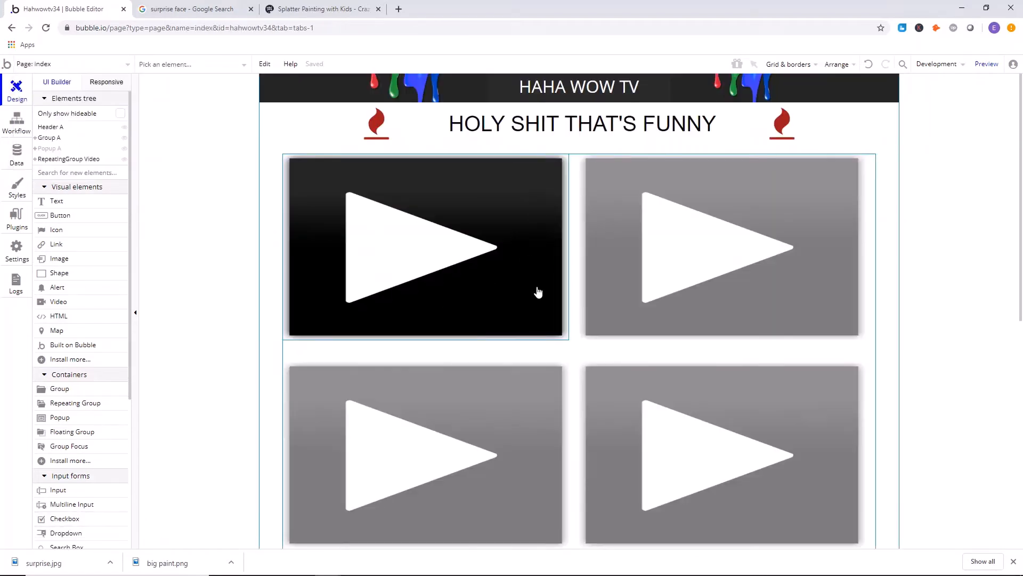
pyautogui.scroll(-1, 538, 292)
pyautogui.click(570, 251)
pyautogui.moveTo(578, 299); pyautogui.dragTo(592, 348)
pyautogui.scroll(5, 512, 250)
pyautogui.scroll(-4, 520, 249)
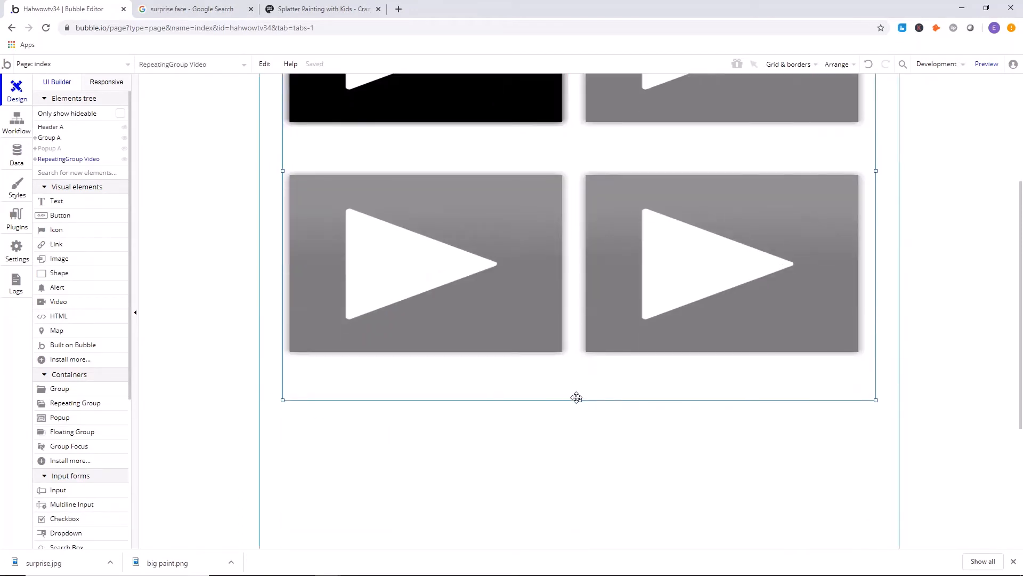
pyautogui.moveTo(576, 398); pyautogui.dragTo(580, 442)
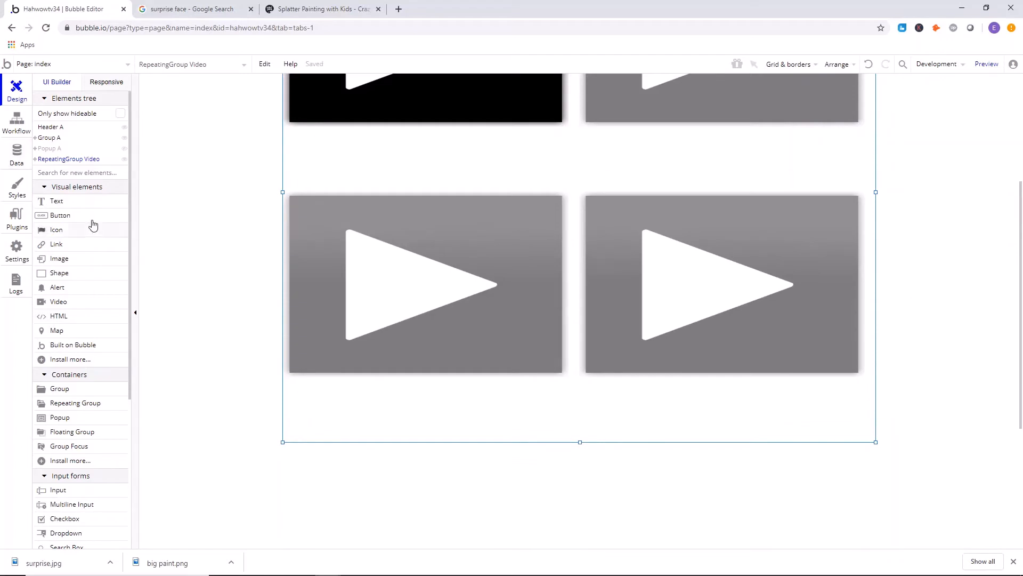
# Add a text element reading "Funny Scale" beneath the first video in the repeating group.
pyautogui.click(65, 230)
pyautogui.scroll(3, 330, 311)
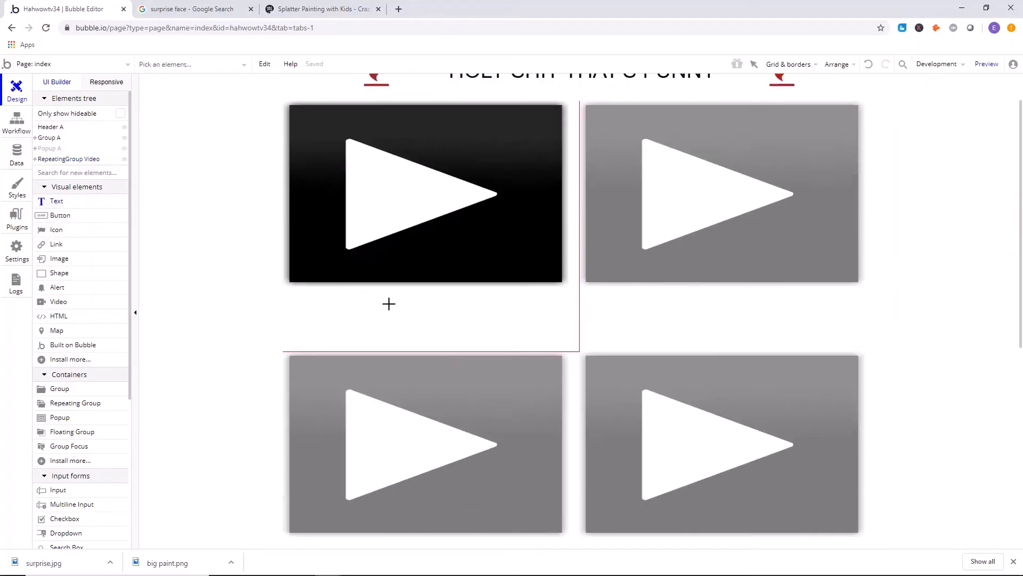
pyautogui.moveTo(305, 291)
pyautogui.mouseDown()
pyautogui.moveTo(383, 310)
pyautogui.moveTo(348, 315)
pyautogui.mouseUp()
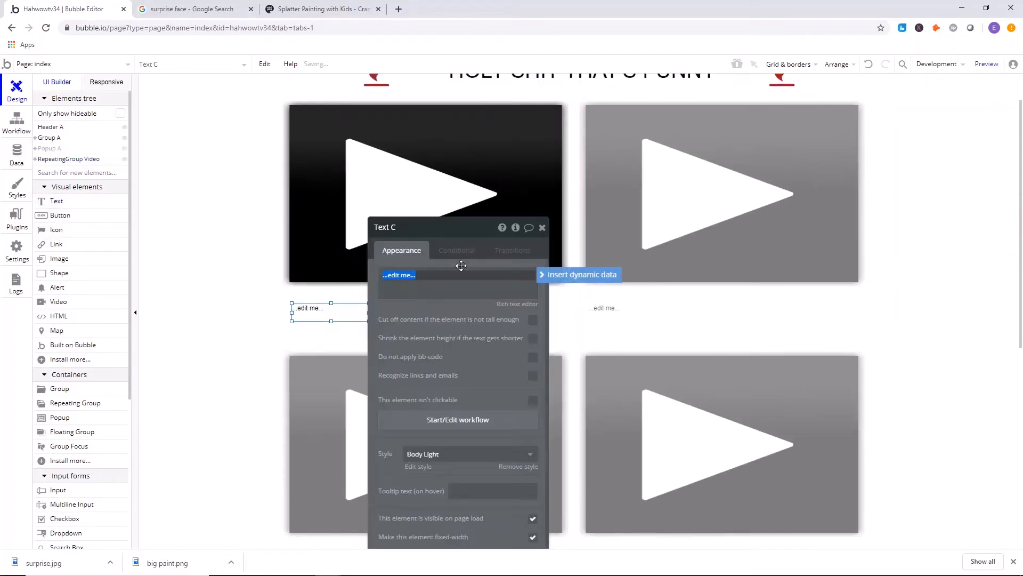
pyautogui.write('U')
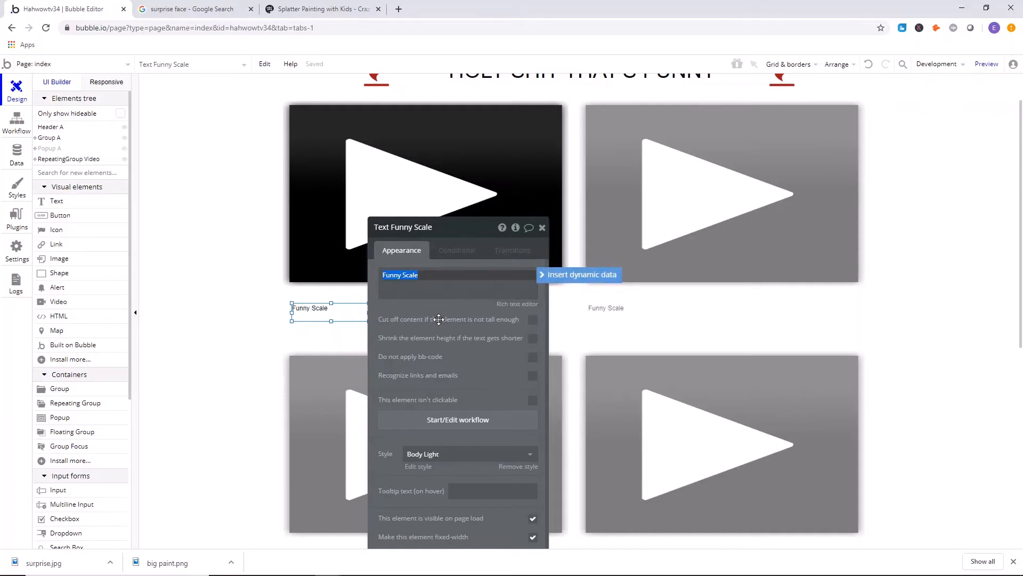
# Remove the "Funny Scale" text's style, set its font size to 32, and enlarge and reposition its box to fit.
pyautogui.moveTo(423, 303); pyautogui.dragTo(86, 201)
pyautogui.click(224, 361)
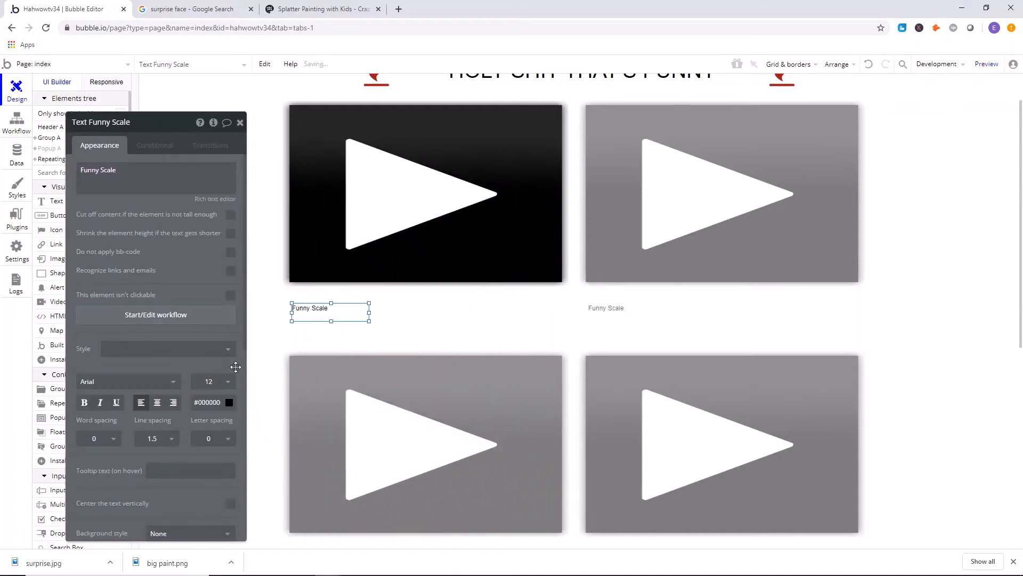
pyautogui.click(226, 382)
pyautogui.write('14')
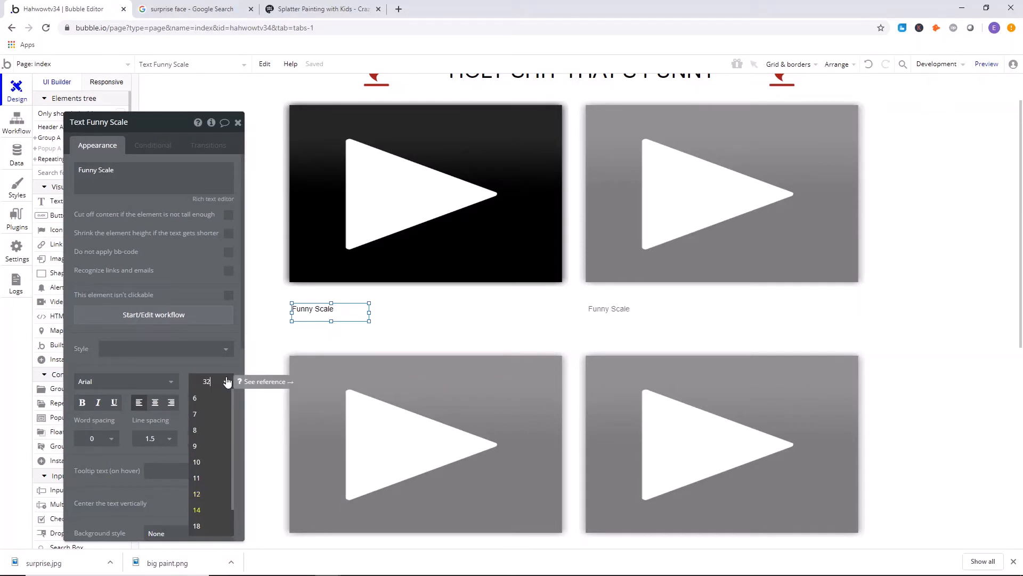
pyautogui.press('Return')
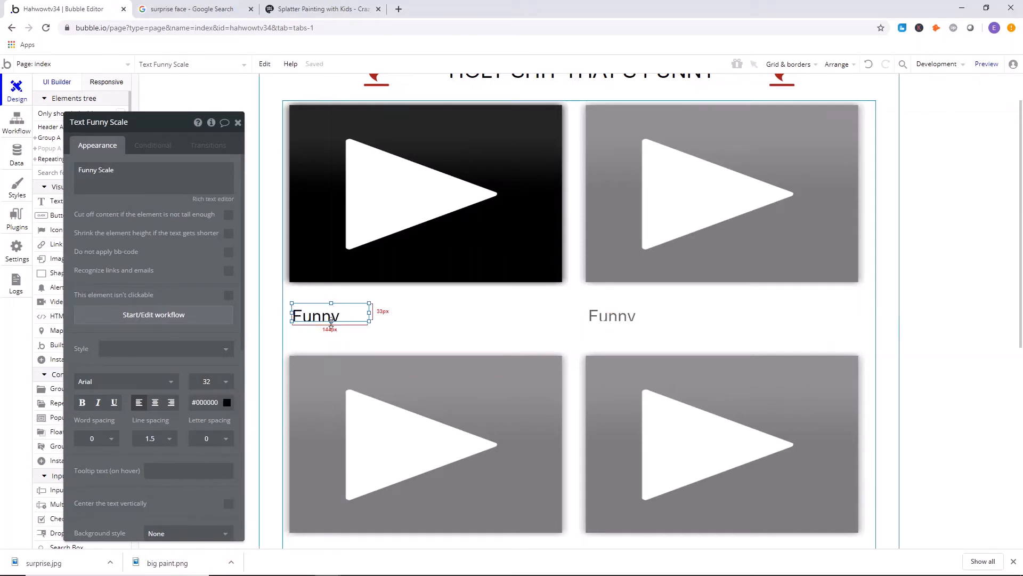
pyautogui.moveTo(331, 322); pyautogui.dragTo(364, 306)
# Extend the label to "Funny Scale:" followed by the dynamic value Current cell's Video's vote.
pyautogui.click(125, 170)
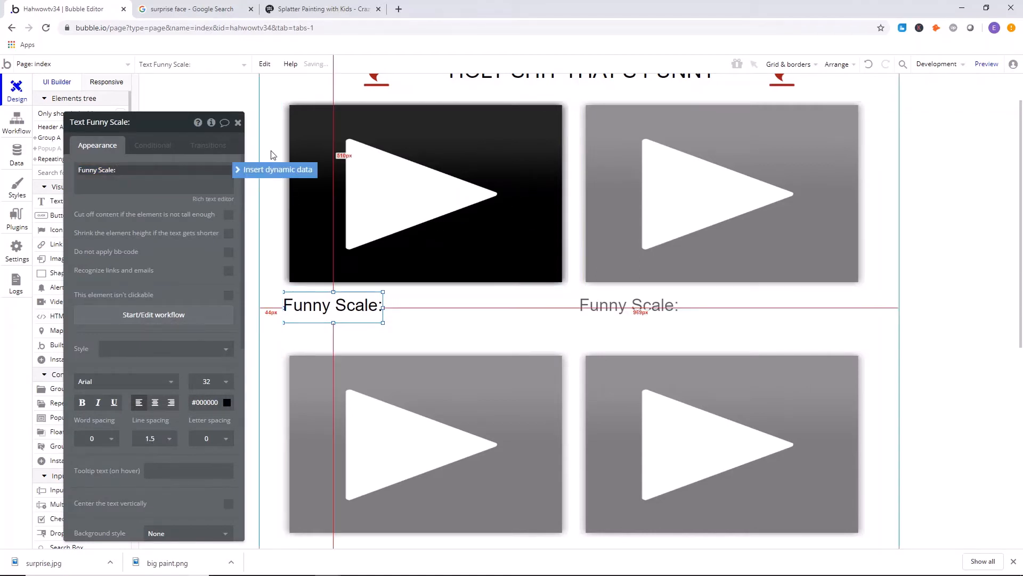
pyautogui.click(275, 169)
pyautogui.click(179, 198)
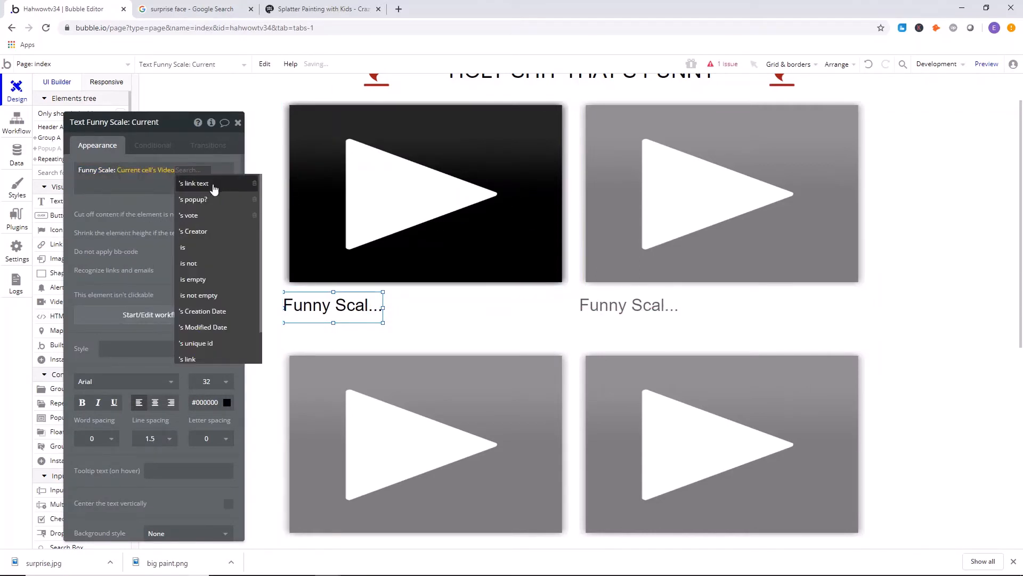
pyautogui.click(200, 216)
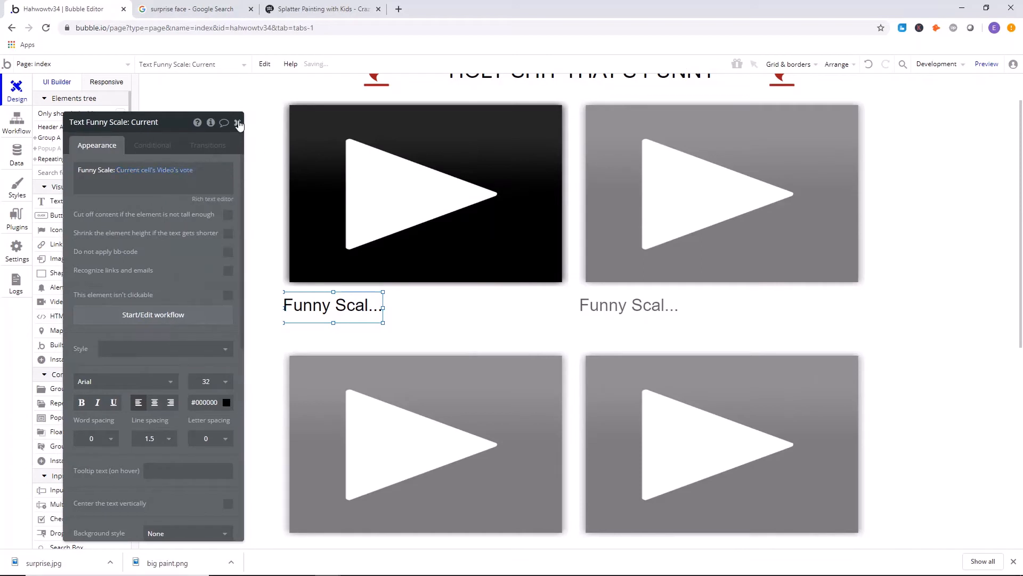
# Widen the Funny Scale text box so more of its dynamic text fits, and close the open properties.
pyautogui.moveTo(383, 308); pyautogui.dragTo(431, 314)
pyautogui.click(469, 313)
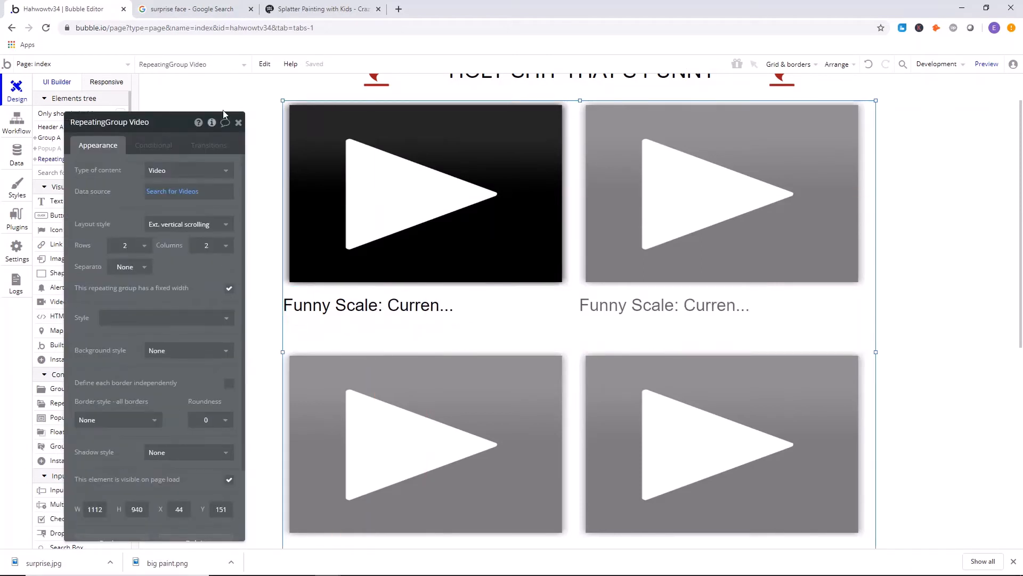
pyautogui.click(238, 122)
pyautogui.scroll(1, 240, 126)
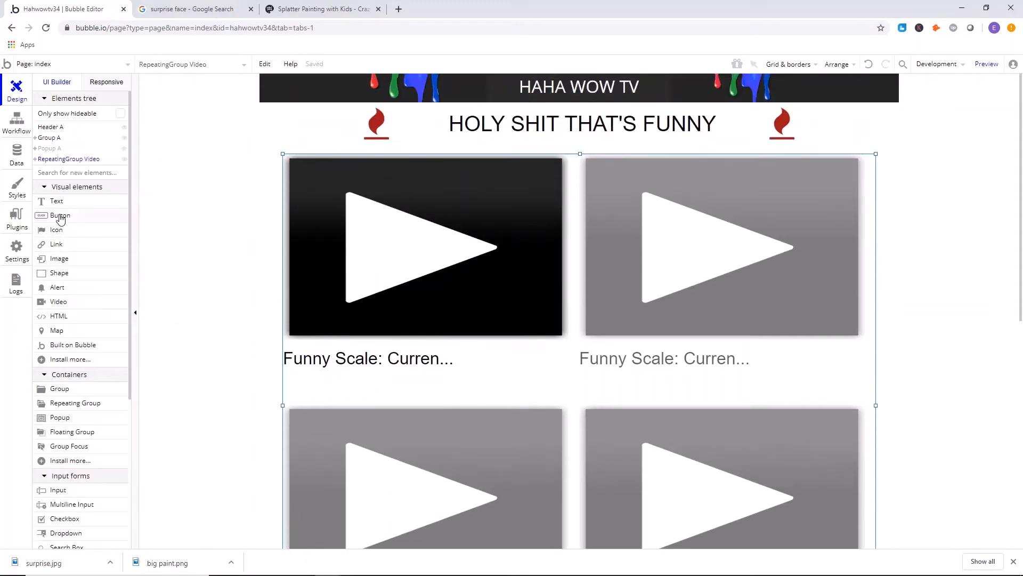
# Place an icon beside the Funny Scale text under the first video and enlarge it slightly.
pyautogui.click(70, 232)
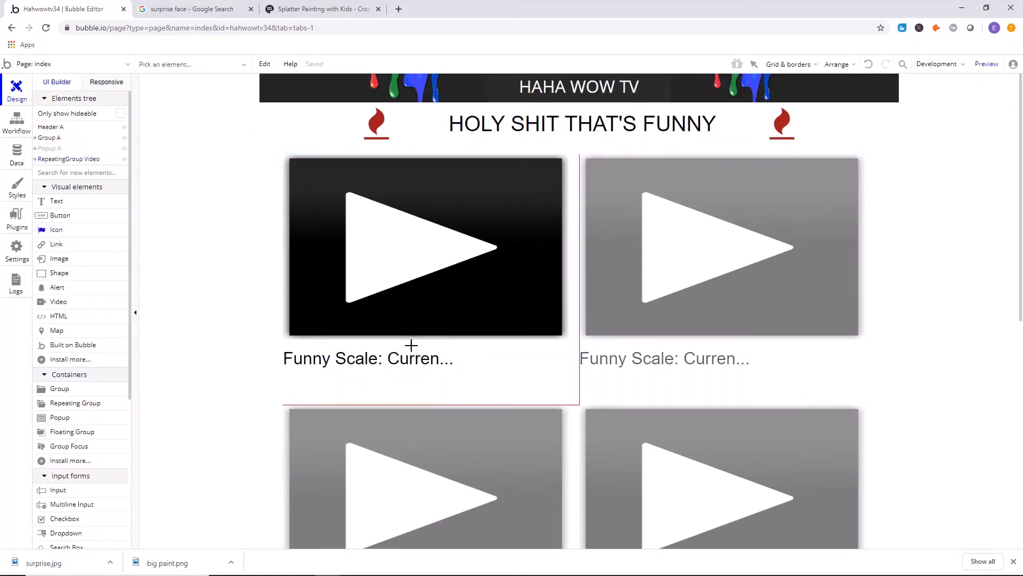
pyautogui.click(494, 359)
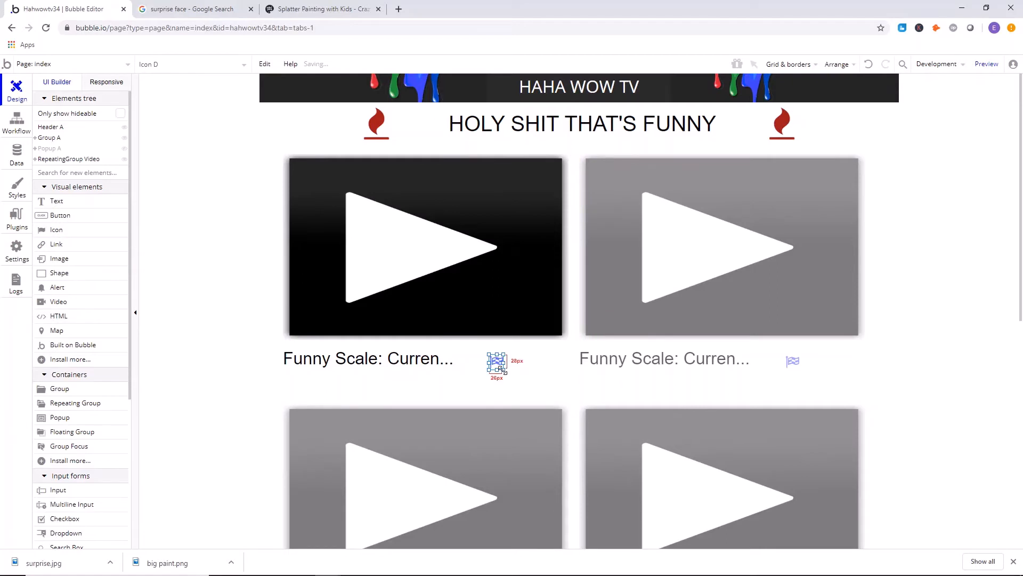
pyautogui.moveTo(503, 370); pyautogui.dragTo(509, 377)
# Search the icons for "up" and set the new icon to the circled up chevron.
pyautogui.doubleClick(504, 372)
pyautogui.click(109, 179)
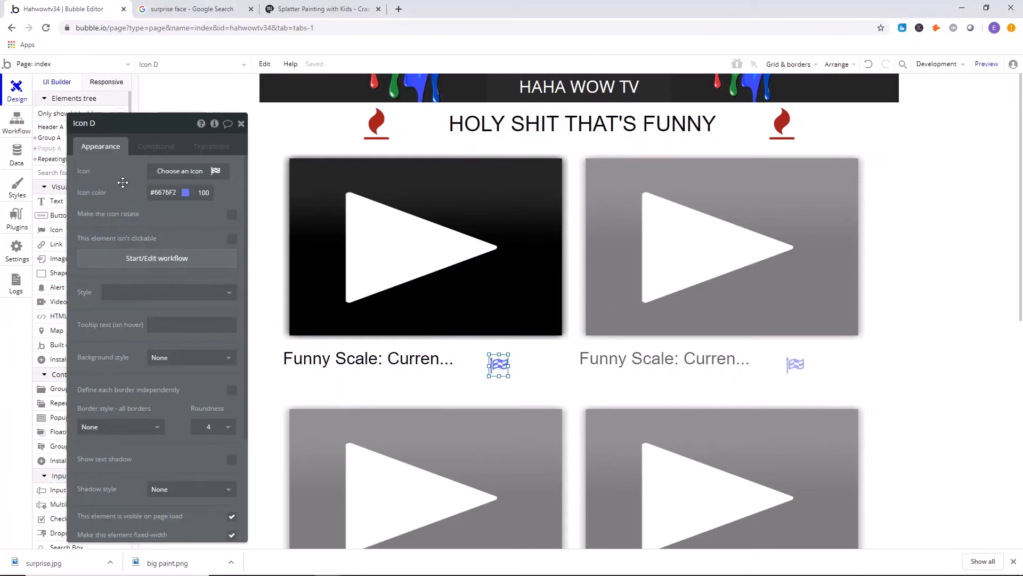
pyautogui.click(190, 171)
pyautogui.press('Escape')
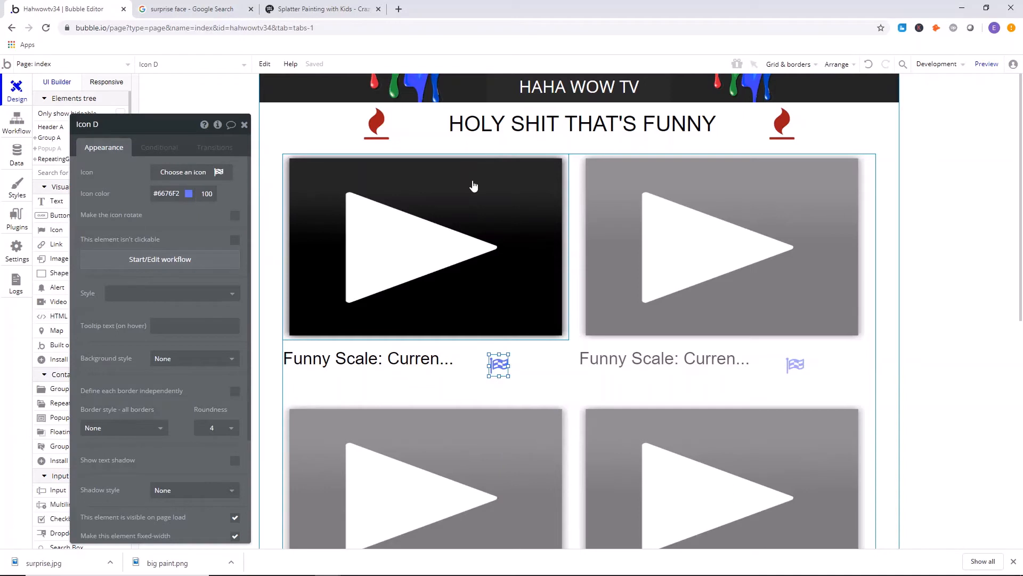
pyautogui.click(198, 171)
pyautogui.write('up')
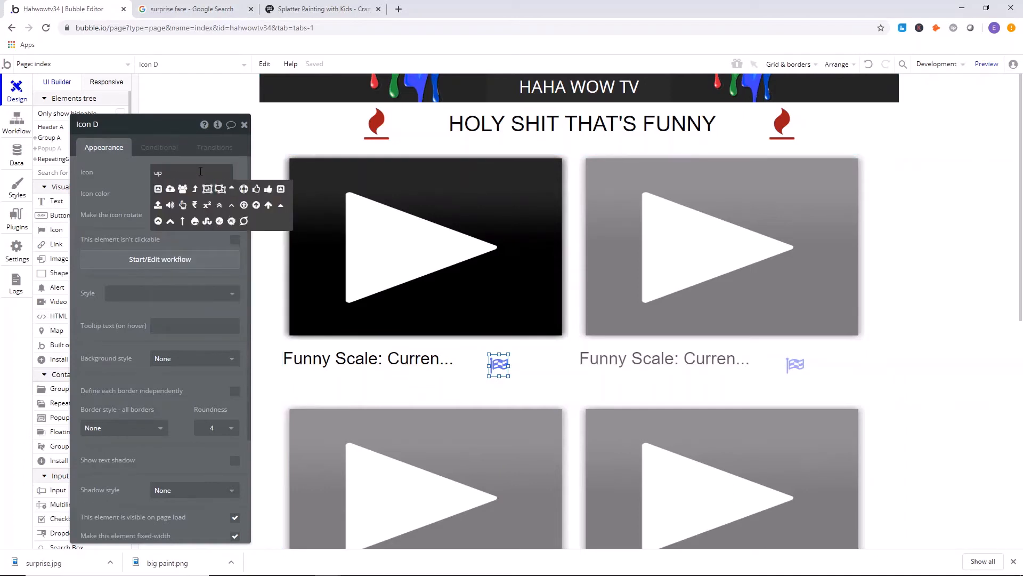
pyautogui.click(158, 221)
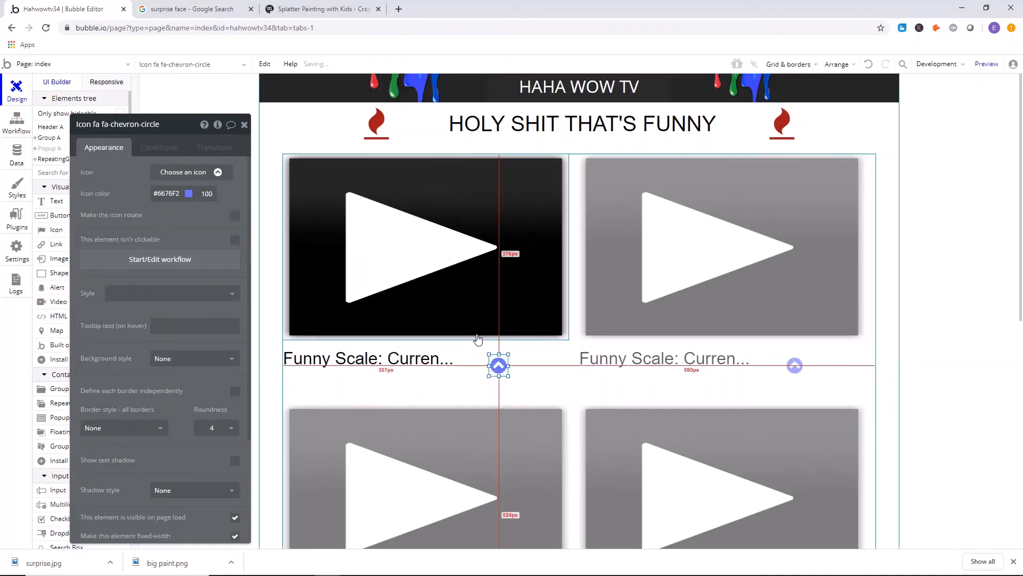
# Enlarge the up-chevron icon beside the Funny Scale text from its upper corner.
pyautogui.click(491, 358)
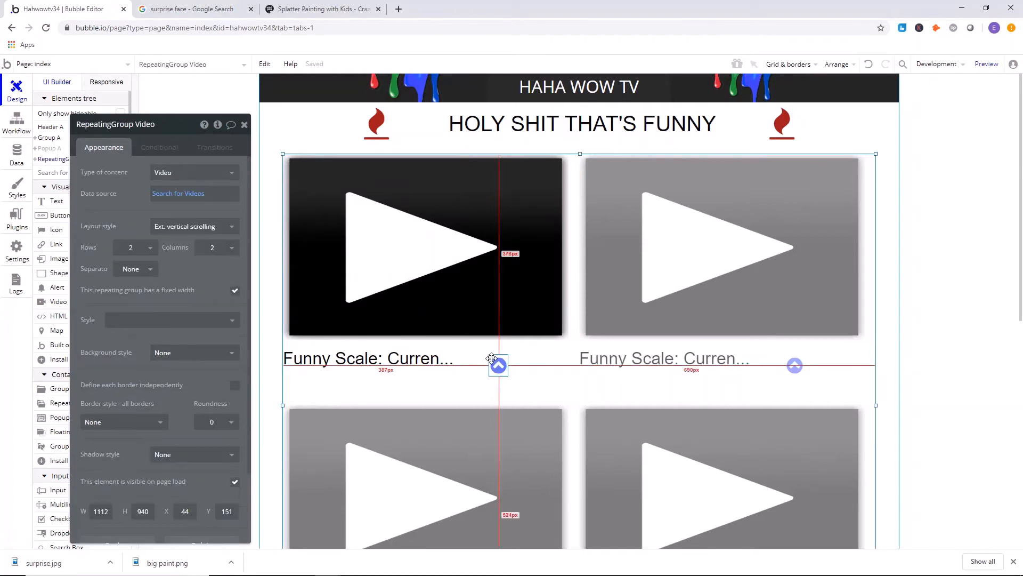
pyautogui.click(492, 359)
pyautogui.moveTo(489, 354)
pyautogui.mouseDown()
pyautogui.moveTo(480, 348)
pyautogui.moveTo(496, 365)
pyautogui.mouseUp()
# Duplicate the up-chevron icon and place the copy beside the original, near the cell's outer edge.
pyautogui.rightClick(496, 366)
pyautogui.click(527, 334)
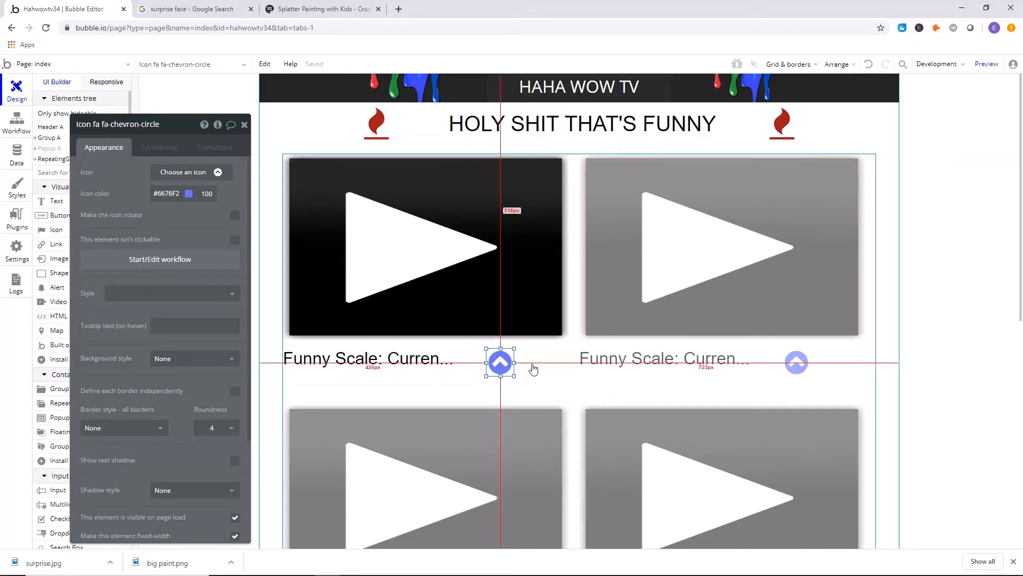
pyautogui.rightClick(539, 359)
pyautogui.click(556, 358)
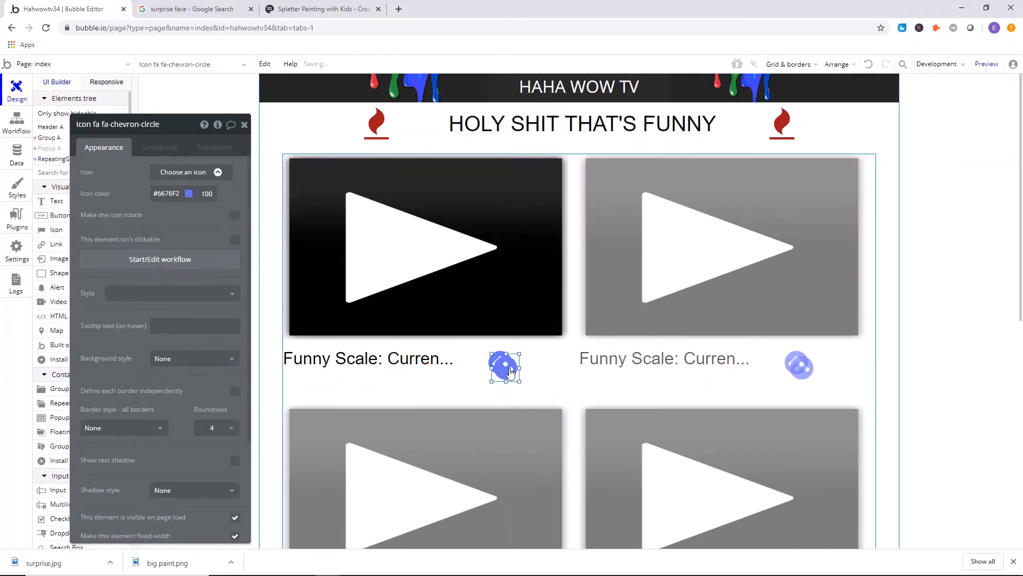
pyautogui.moveTo(499, 368); pyautogui.dragTo(556, 367)
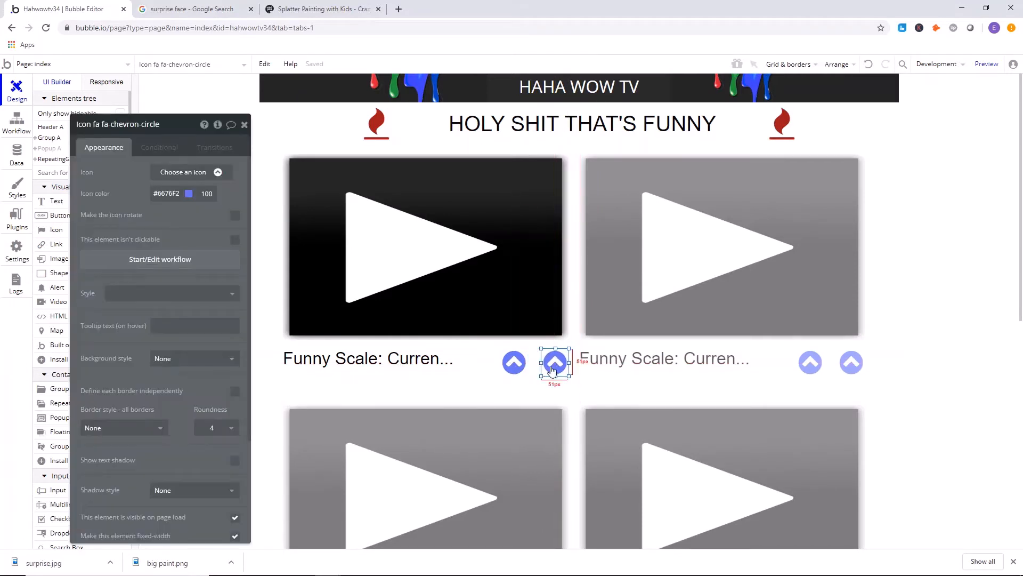
# Change the duplicated icon to the circled down chevron.
pyautogui.click(193, 195)
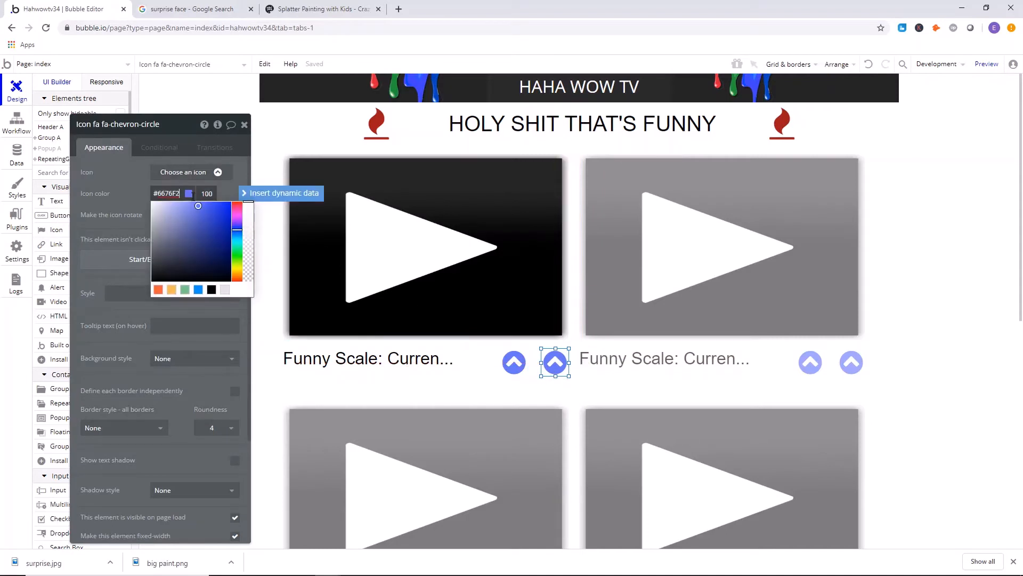
pyautogui.click(209, 171)
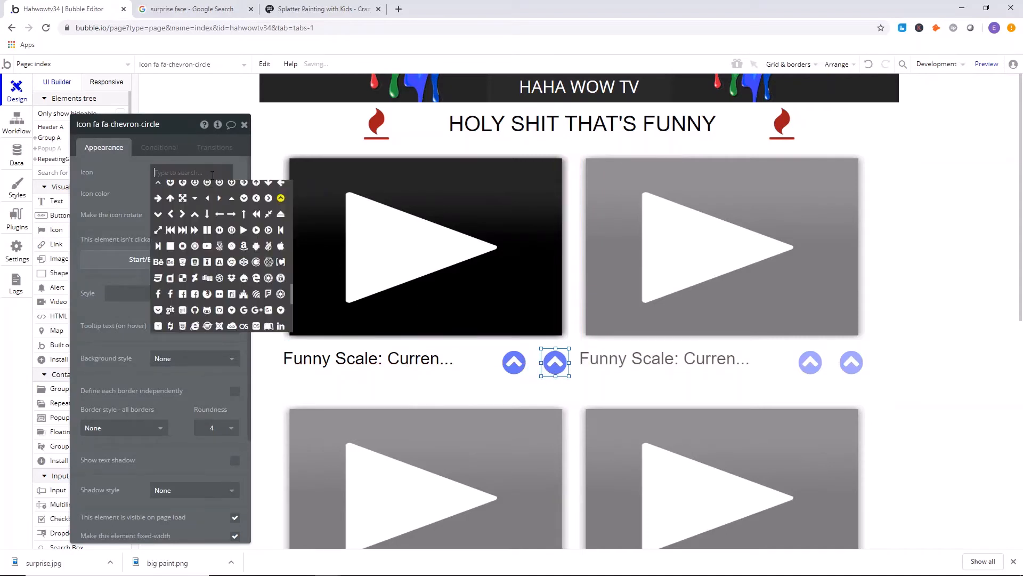
pyautogui.click(243, 197)
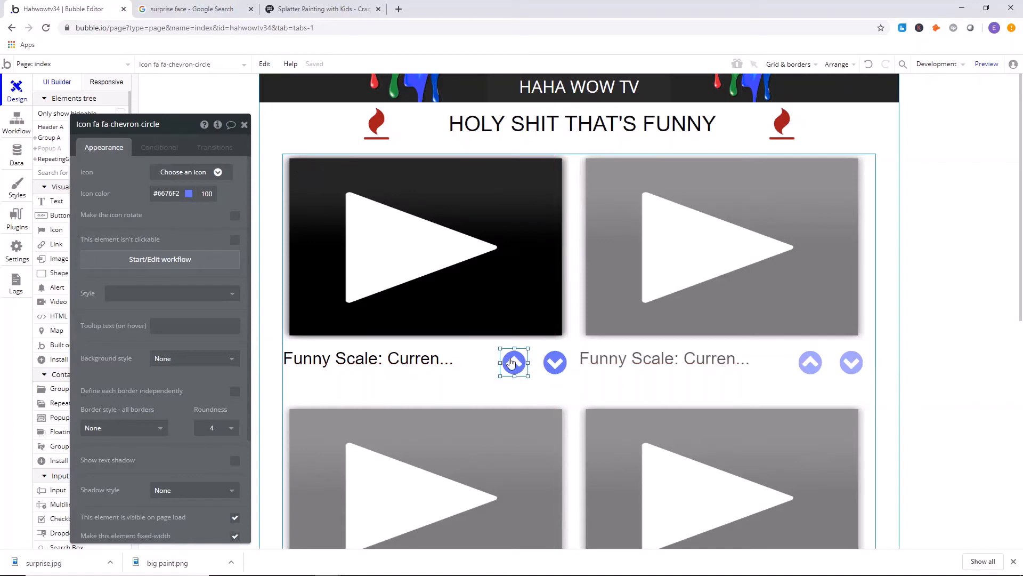
# Move the up-chevron icon closer to the down-chevron icon and close its properties.
pyautogui.moveTo(514, 362); pyautogui.dragTo(521, 362)
pyautogui.click(244, 125)
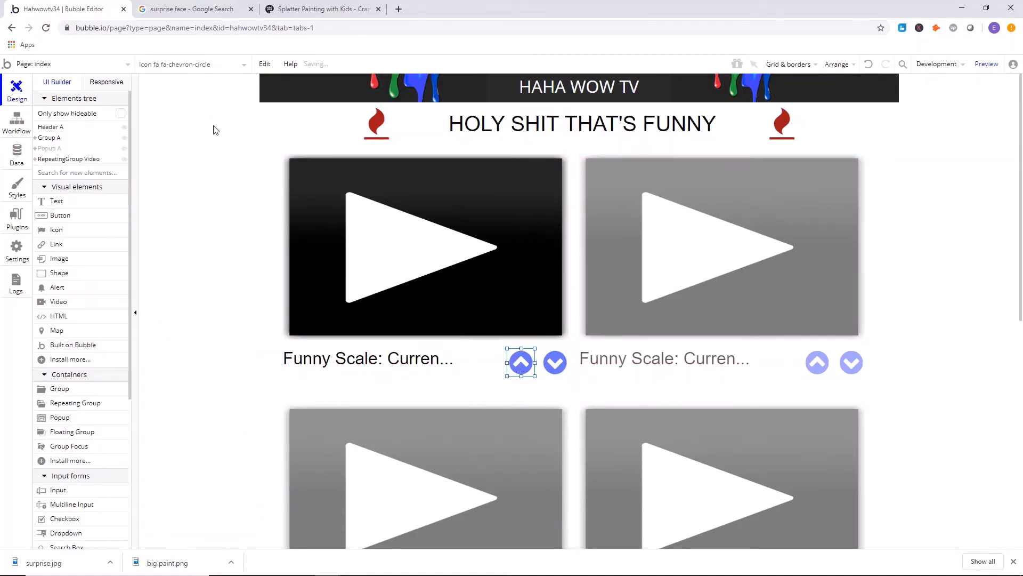
pyautogui.click(521, 151)
# Create a click workflow for the up-chevron icon and add a "Make changes to thing" action.
pyautogui.scroll(-1, 480, 202)
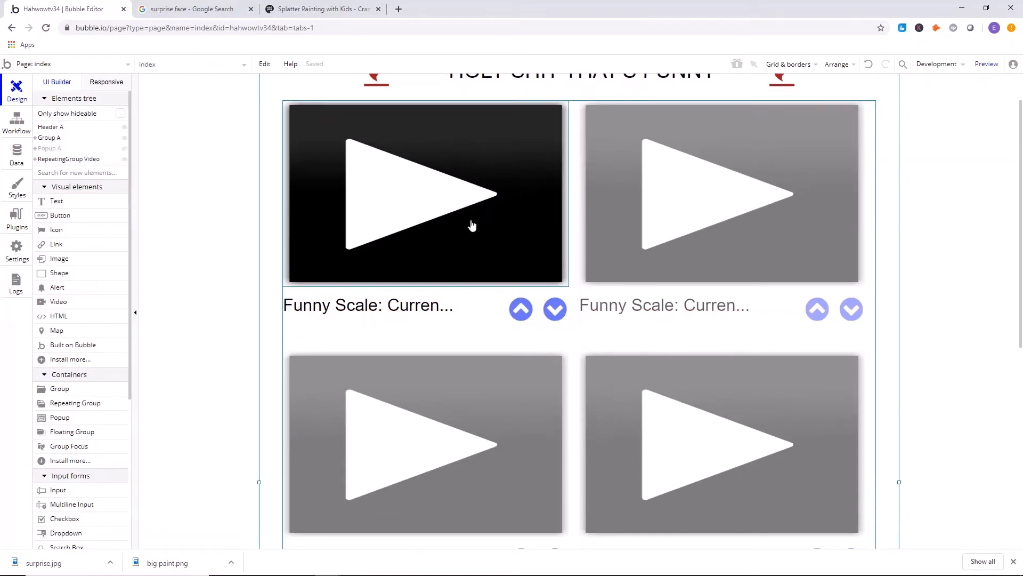
pyautogui.click(530, 314)
pyautogui.doubleClick(528, 313)
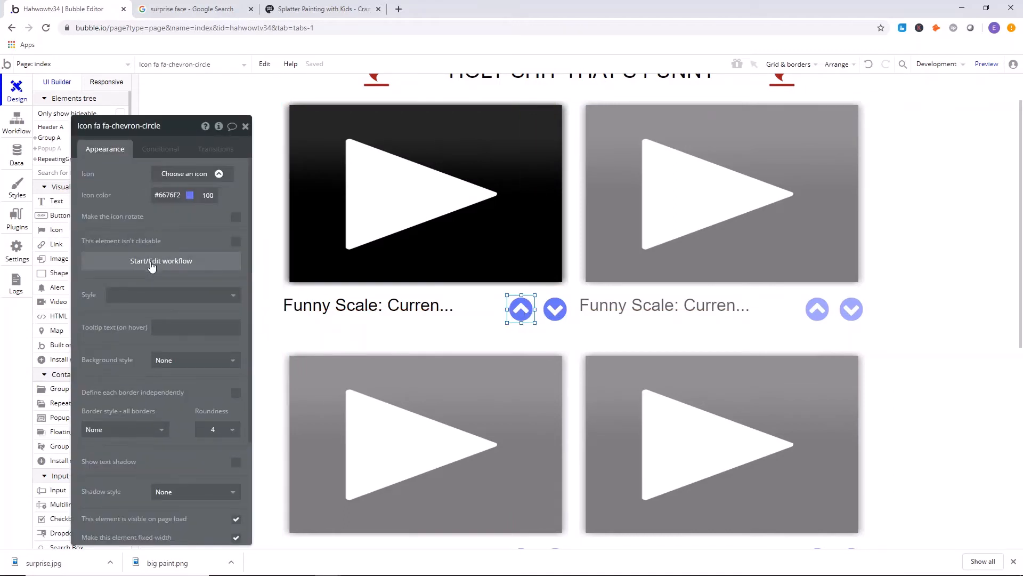
pyautogui.click(152, 262)
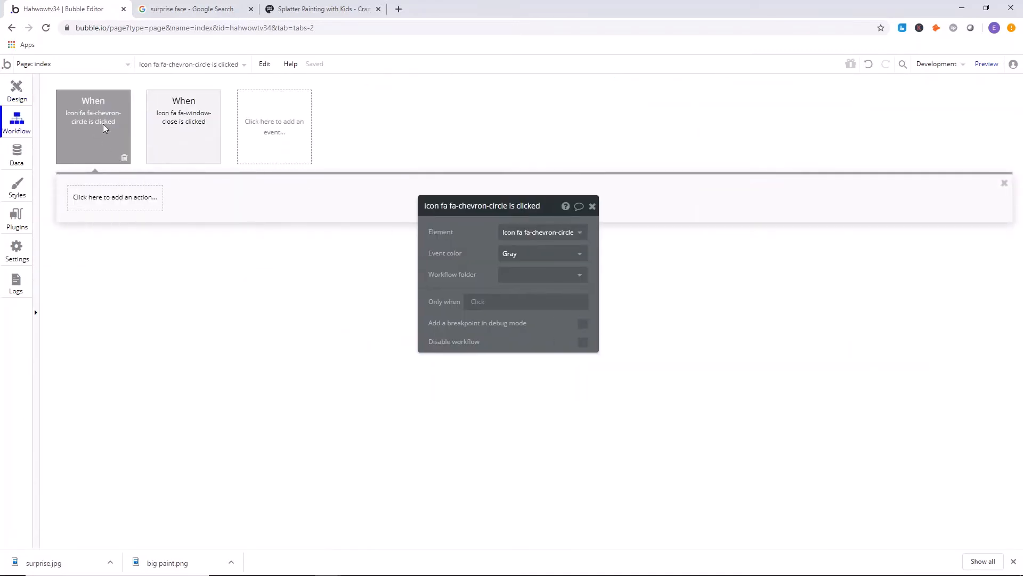
pyautogui.click(84, 197)
pyautogui.moveTo(99, 251)
pyautogui.click(182, 230)
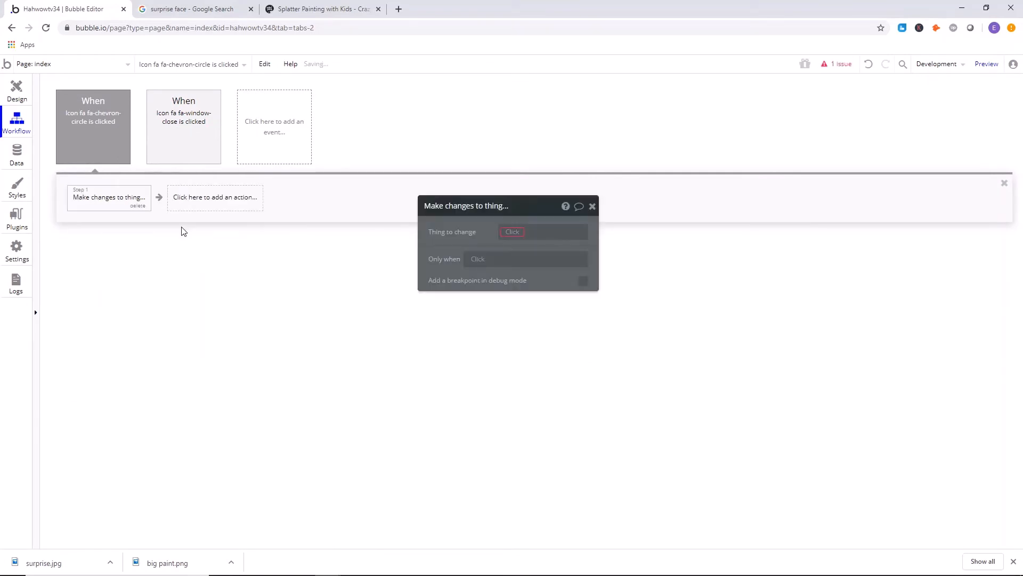
# Make the up-chevron action change the Current cell's Video, setting vote to Current cell's Video's vote + 1.
pyautogui.click(522, 244)
pyautogui.click(527, 242)
pyautogui.click(469, 262)
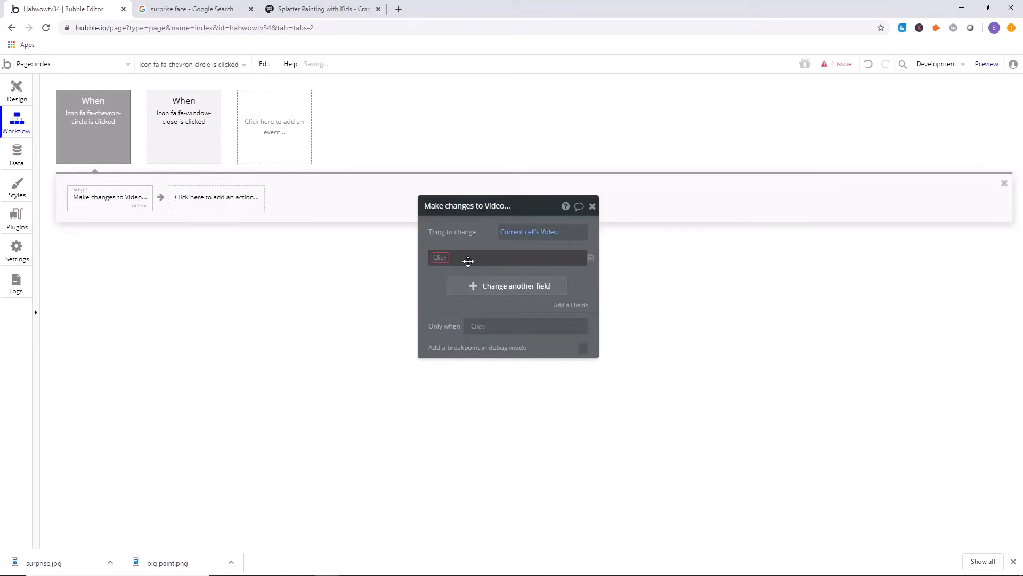
pyautogui.click(468, 260)
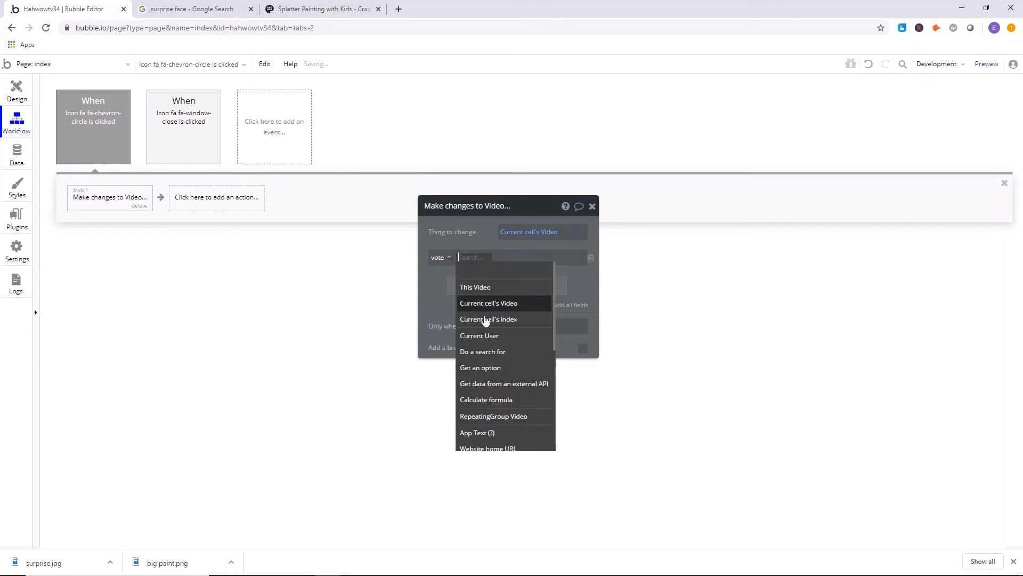
pyautogui.click(491, 304)
pyautogui.click(535, 304)
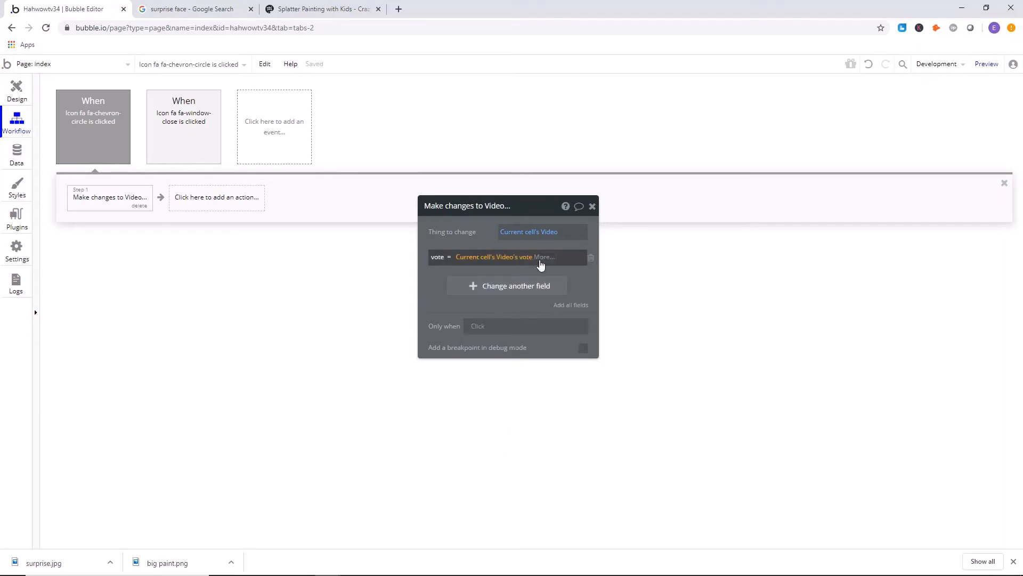
pyautogui.click(538, 261)
pyautogui.click(550, 405)
pyautogui.write('1')
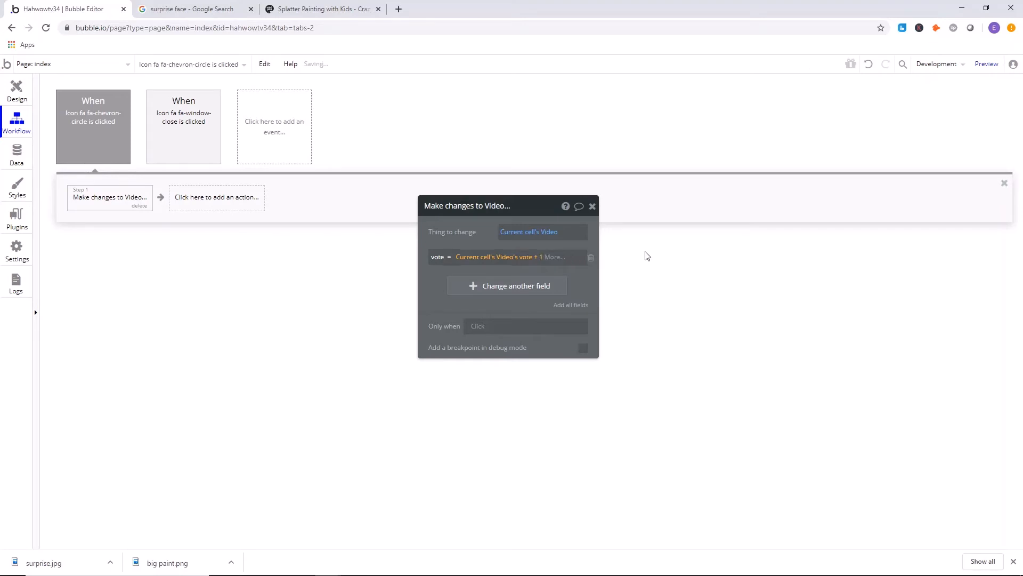
# Create a click workflow for the down-chevron icon beside the Funny Scale text.
pyautogui.click(472, 233)
pyautogui.click(5, 89)
pyautogui.moveTo(565, 254); pyautogui.dragTo(738, 288)
pyautogui.click(558, 313)
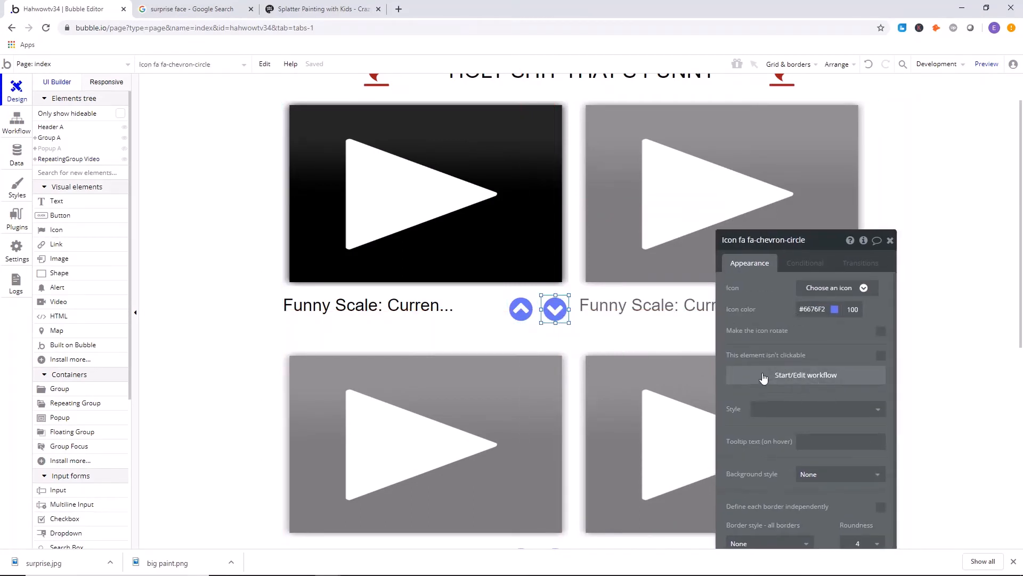
pyautogui.click(814, 383)
# Copy the "Make changes to Video" action from the up-chevron workflow into the down-chevron workflow.
pyautogui.click(124, 134)
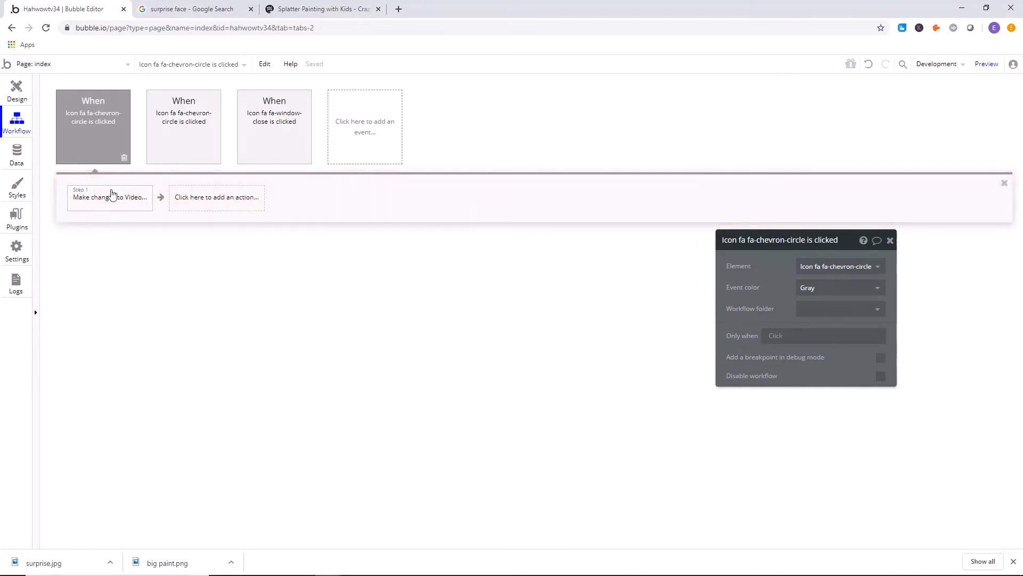
pyautogui.rightClick(112, 198)
pyautogui.click(132, 266)
pyautogui.click(182, 143)
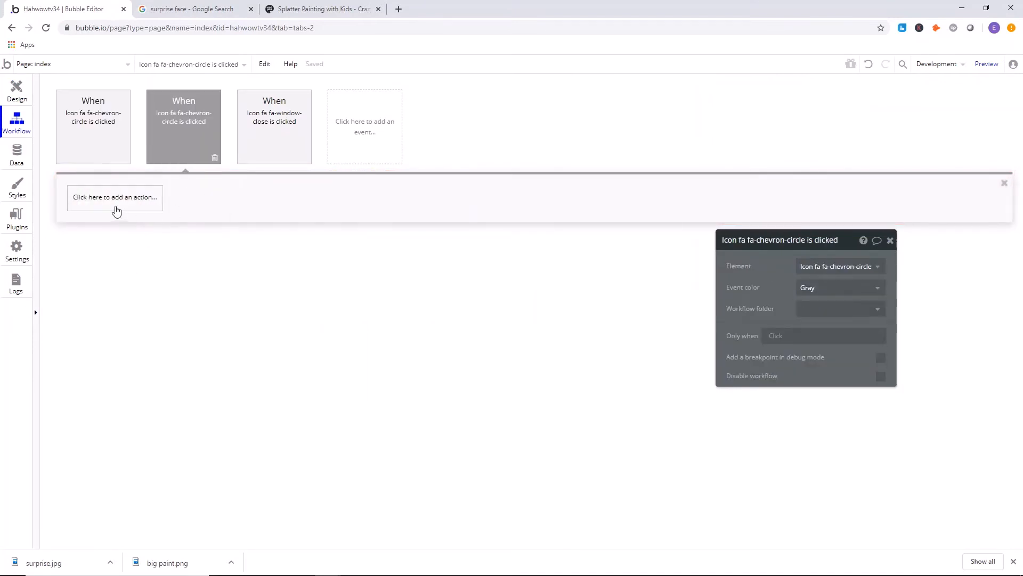
pyautogui.rightClick(115, 207)
pyautogui.click(139, 210)
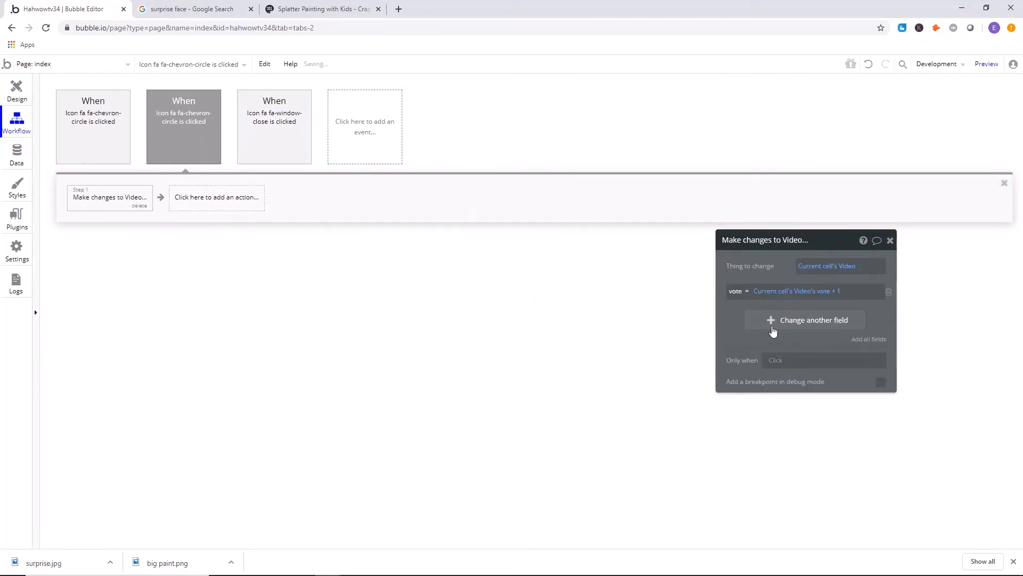
# Change the copied action's vote expression to Current cell's Video's vote - 1 and close its properties.
pyautogui.moveTo(773, 332); pyautogui.dragTo(614, 295)
pyautogui.click(677, 255)
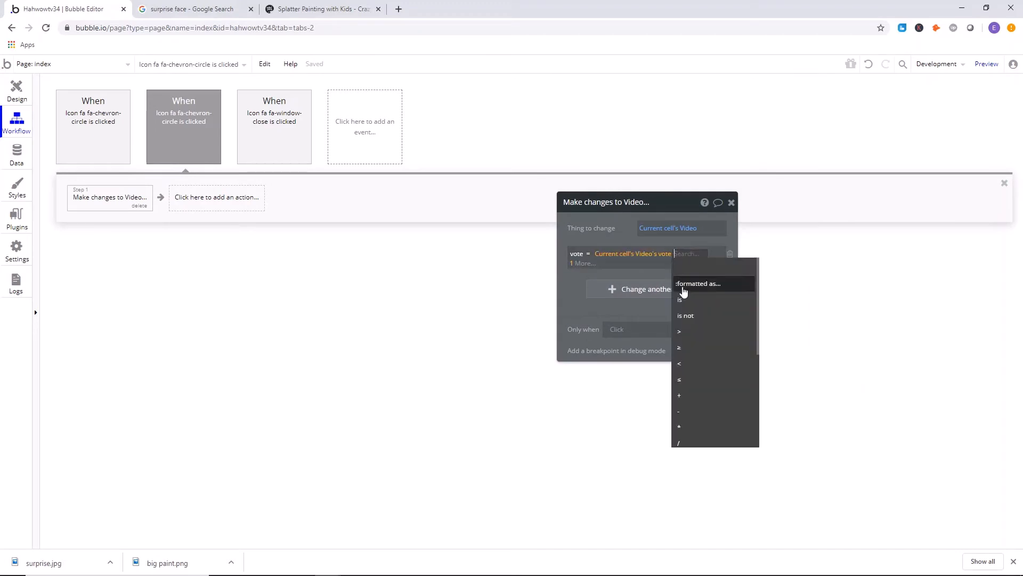
pyautogui.click(685, 405)
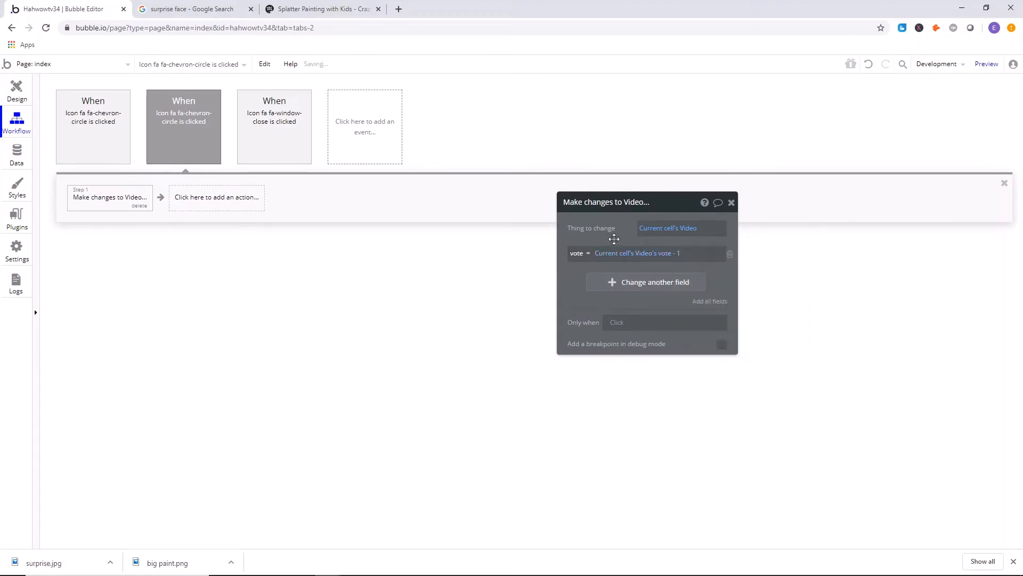
pyautogui.click(731, 202)
# Review the click workflows of both chevron icons and the index page's video grid.
pyautogui.click(55, 112)
pyautogui.click(18, 94)
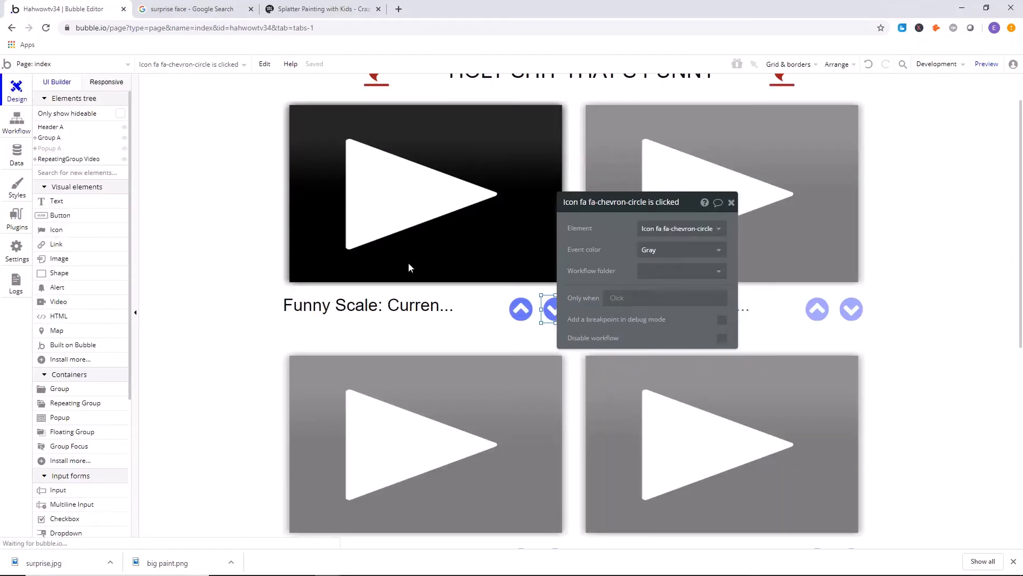
pyautogui.click(7, 133)
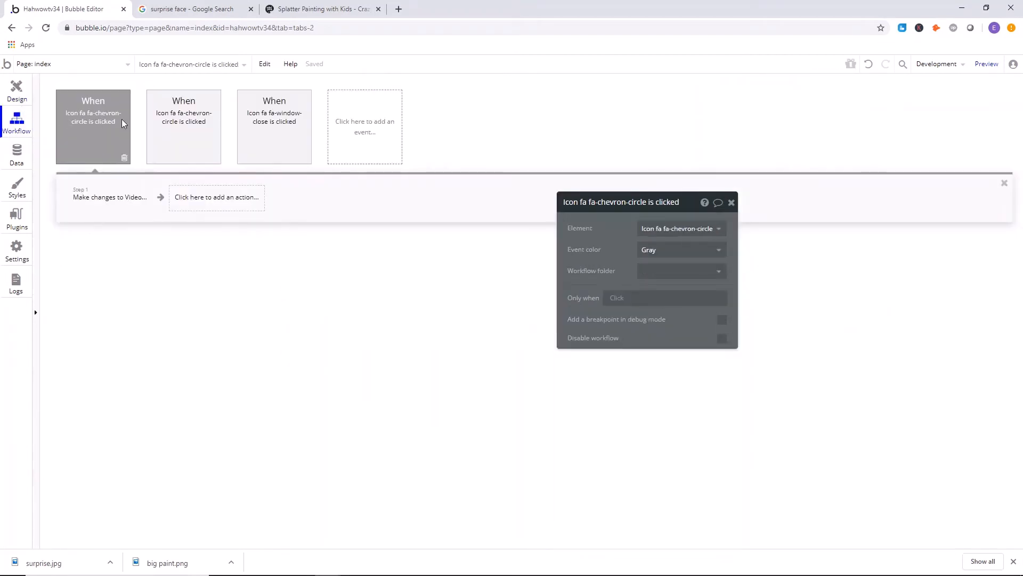
pyautogui.click(193, 120)
pyautogui.click(127, 128)
pyautogui.click(17, 91)
pyautogui.click(729, 205)
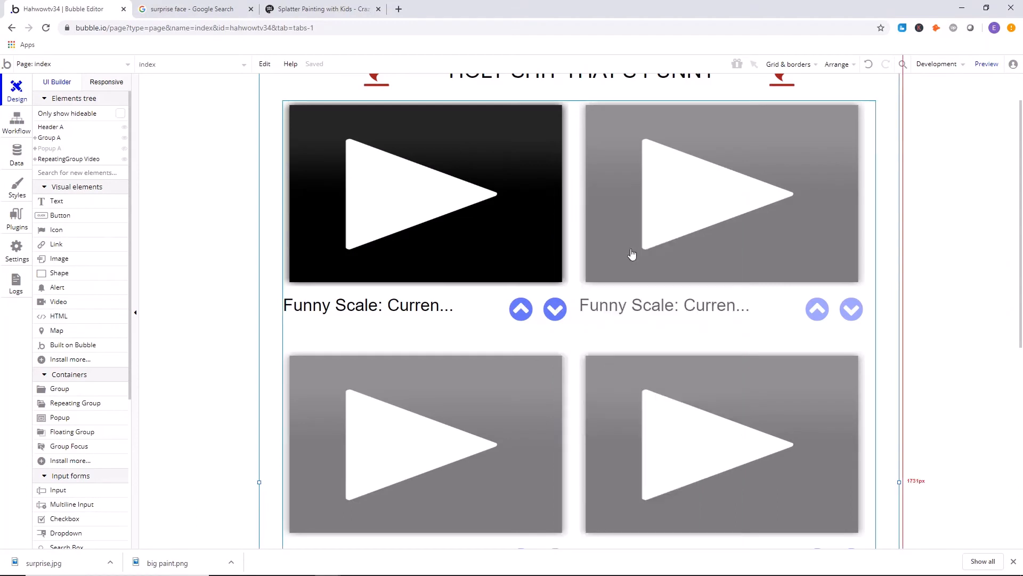
pyautogui.scroll(1, 238, 209)
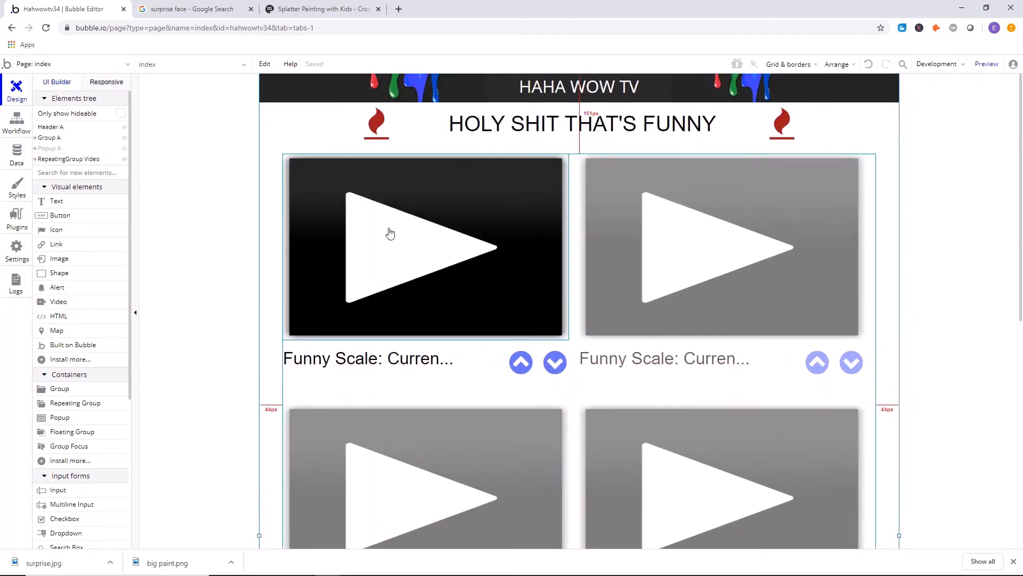
pyautogui.scroll(-3, 582, 185)
pyautogui.scroll(3, 582, 185)
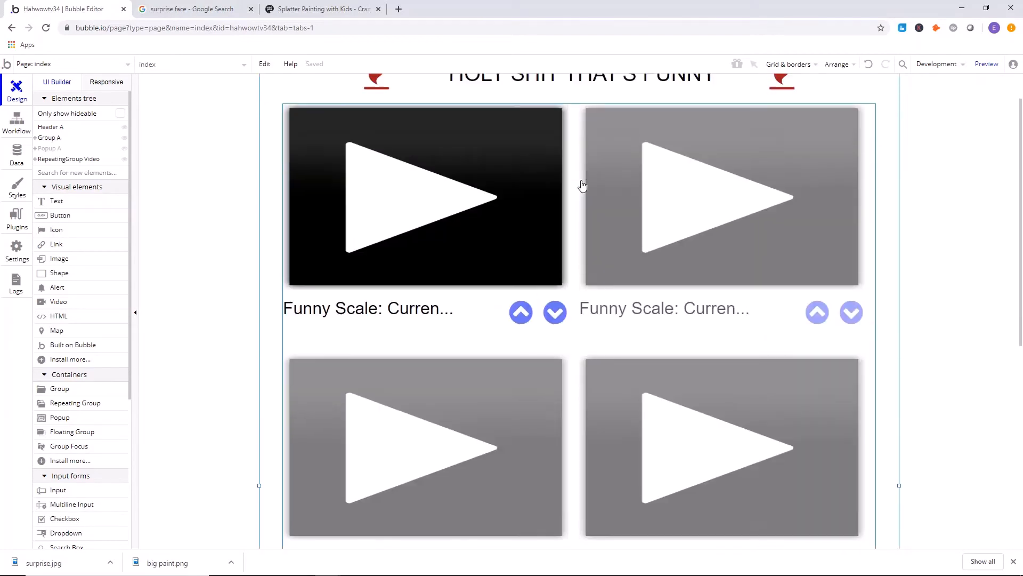
# Inspect the Video ID search and its popup? constraint on the popup's video, then hide the popup.
pyautogui.click(60, 149)
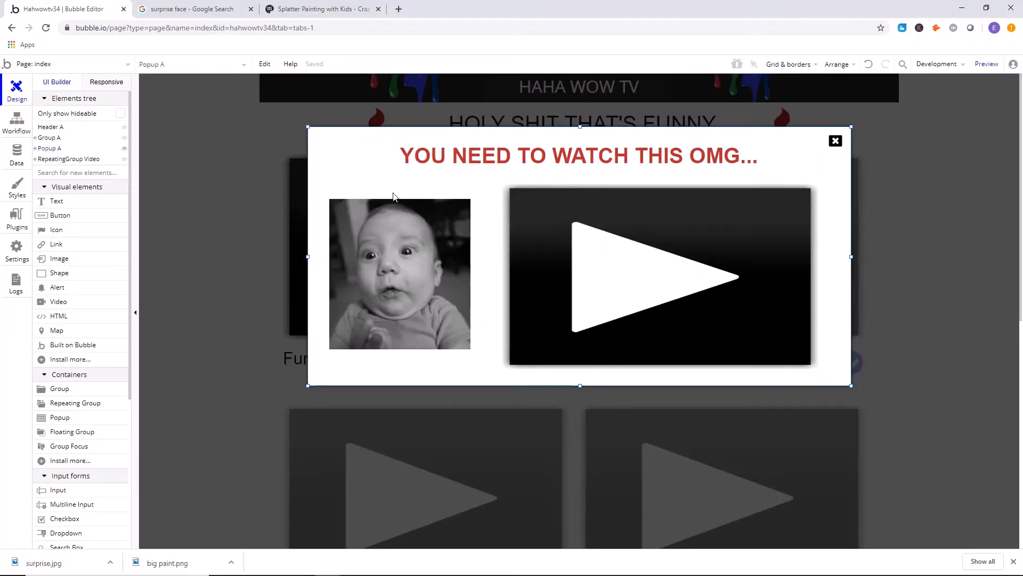
pyautogui.doubleClick(632, 229)
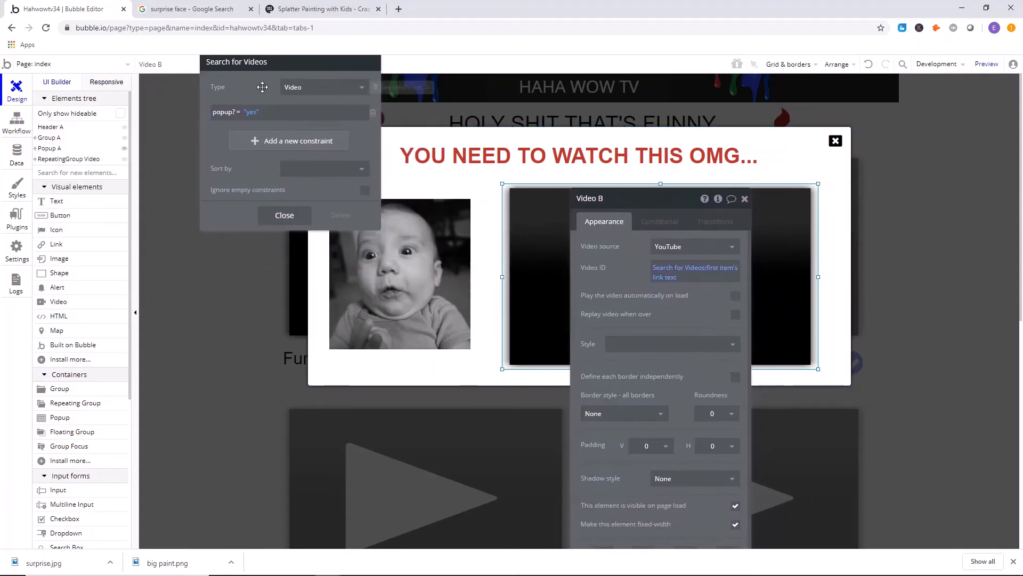
pyautogui.click(284, 219)
pyautogui.click(366, 174)
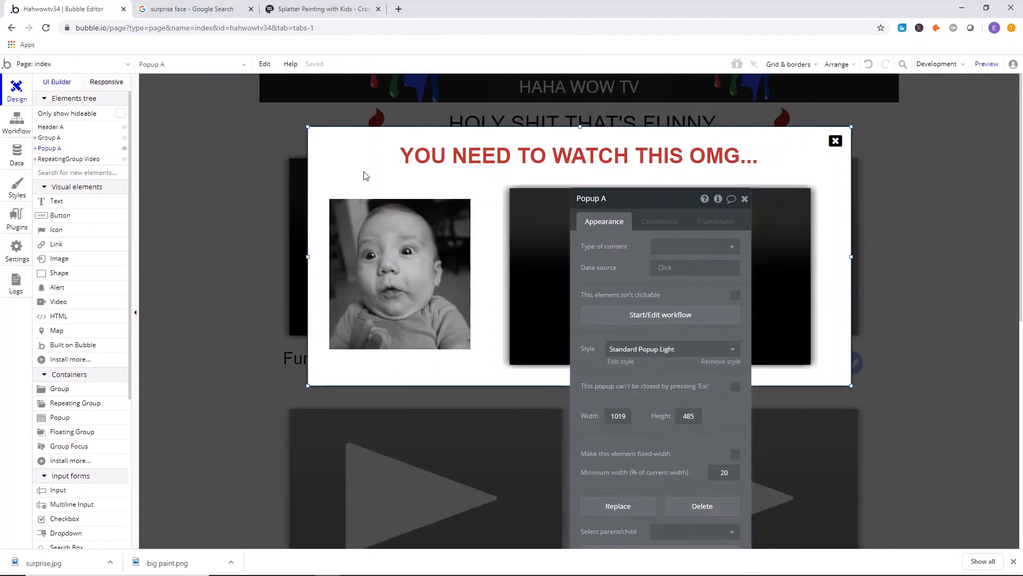
pyautogui.click(744, 199)
pyautogui.click(220, 130)
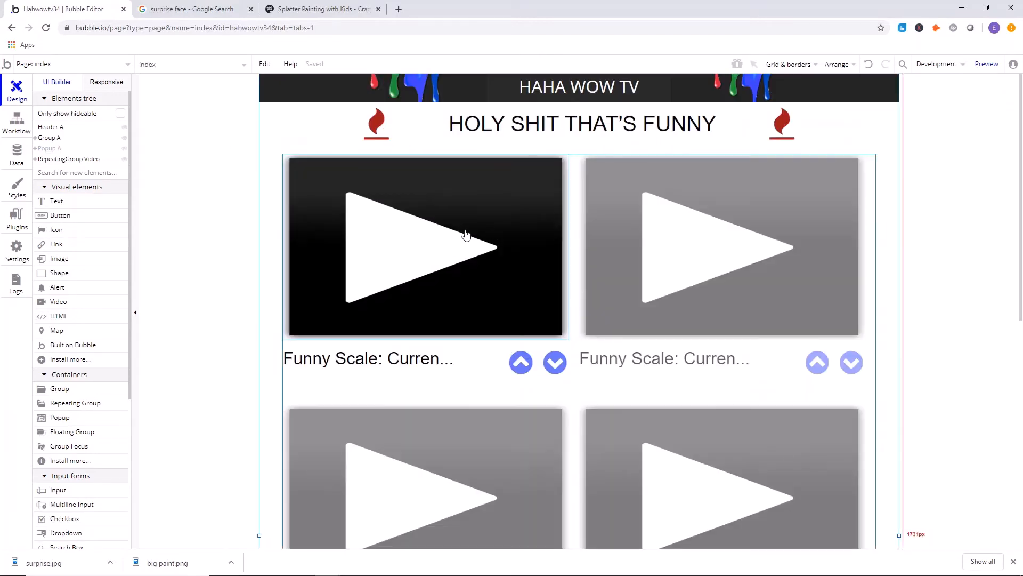
pyautogui.scroll(-8, 621, 192)
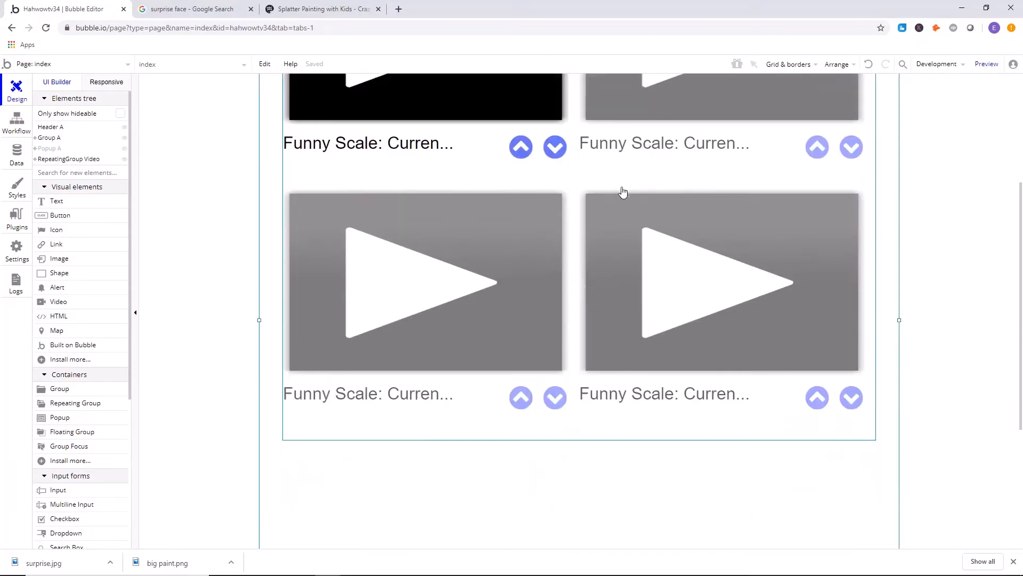
pyautogui.scroll(6, 622, 192)
pyautogui.scroll(2, 621, 191)
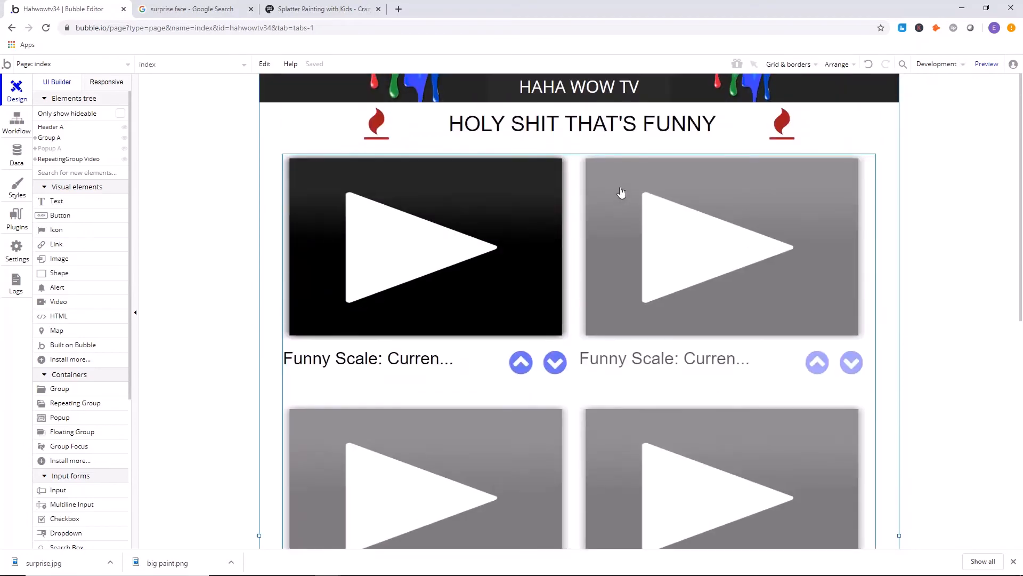
pyautogui.scroll(-3, 160, 114)
pyautogui.scroll(3, 166, 126)
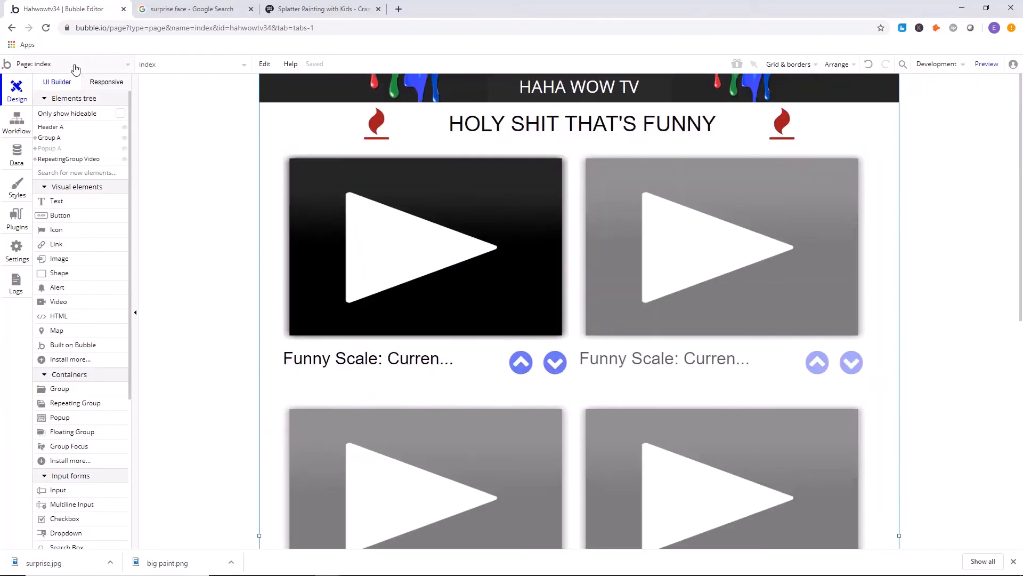
pyautogui.click(27, 64)
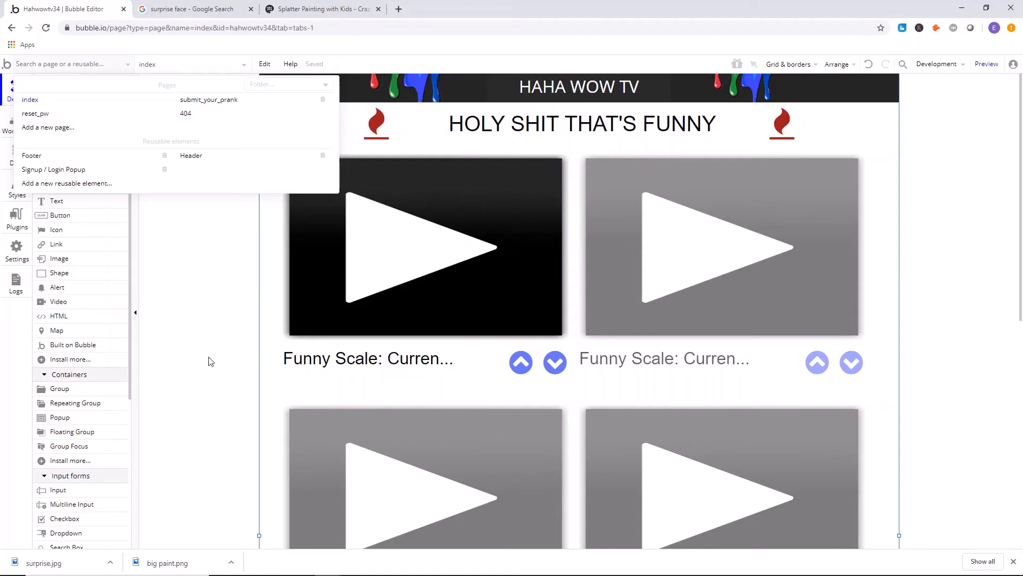
pyautogui.click(181, 266)
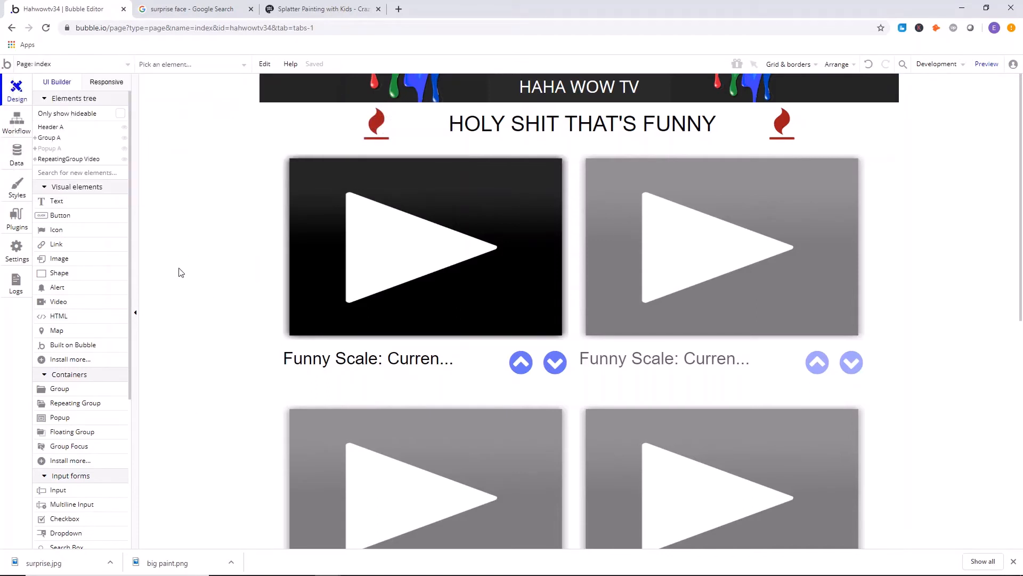
# Open the All Videos view in the app data.
pyautogui.click(16, 154)
pyautogui.click(201, 107)
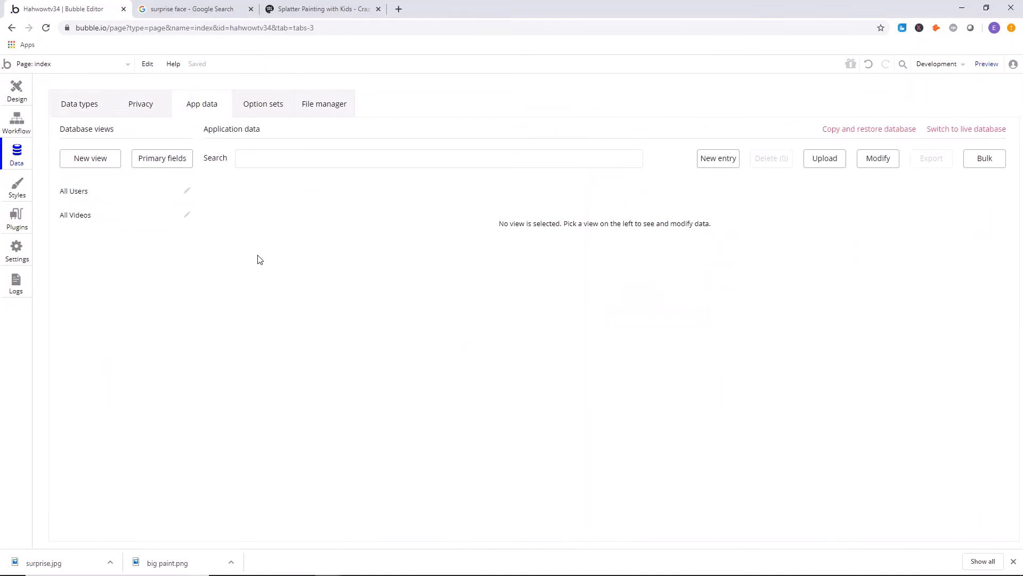
pyautogui.click(128, 219)
pyautogui.click(367, 159)
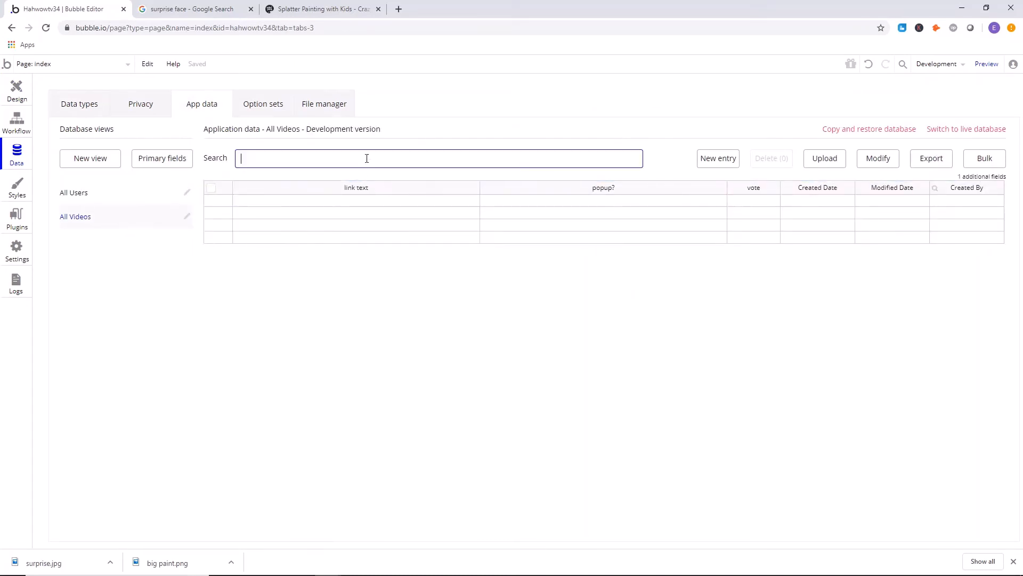
pyautogui.write('tlesint')
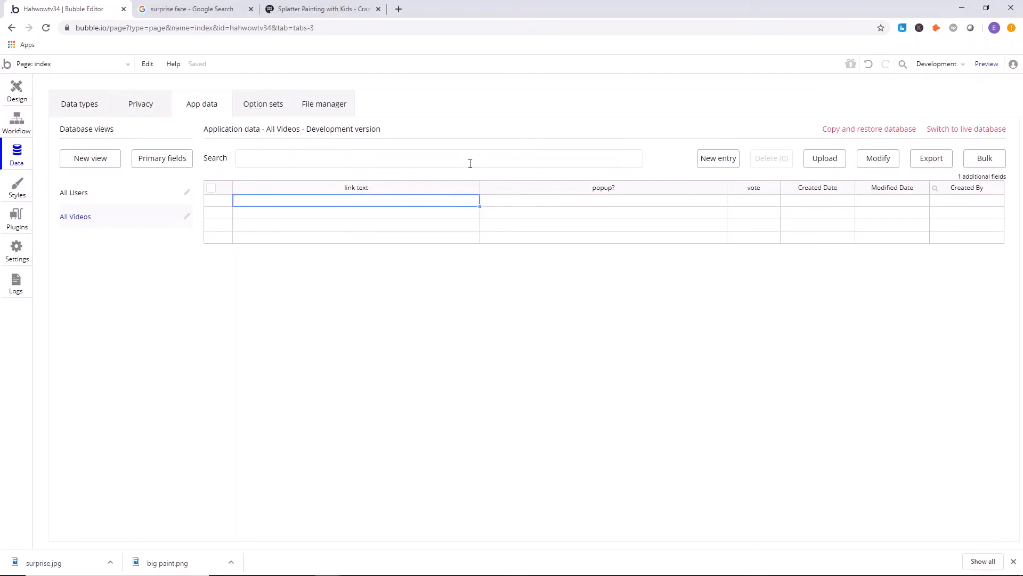
# Create a Video entry with link text "hubbabubba", popup? set to yes and vote 234.
pyautogui.click(733, 158)
pyautogui.click(223, 140)
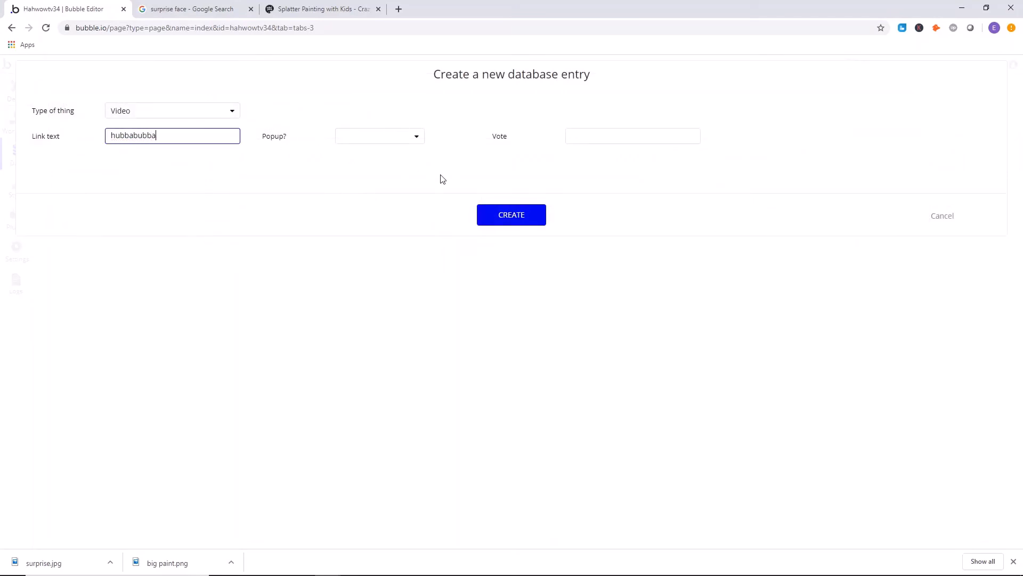
pyautogui.write('hubbabubba')
pyautogui.click(386, 137)
pyautogui.click(392, 156)
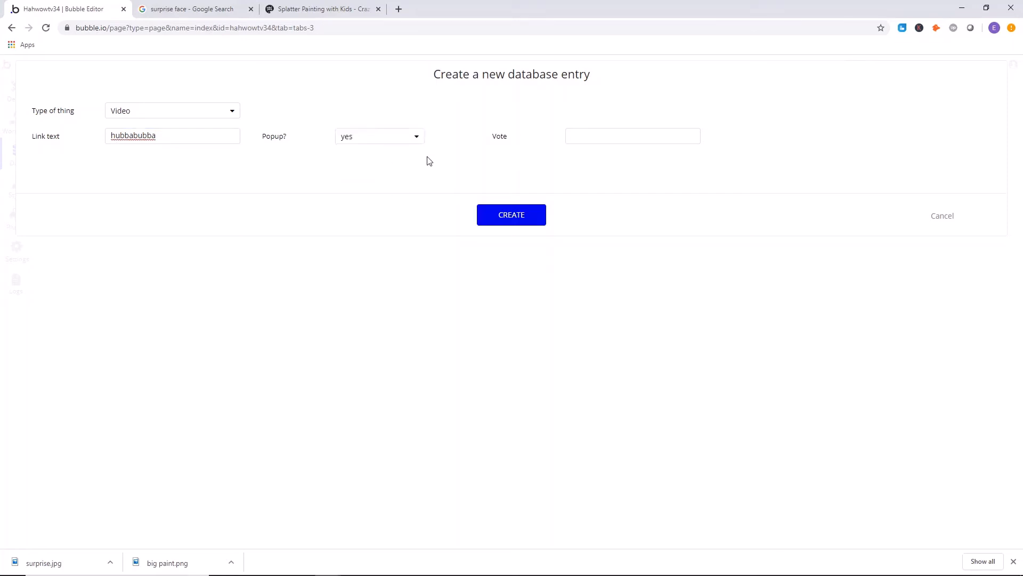
pyautogui.click(611, 134)
pyautogui.click(512, 223)
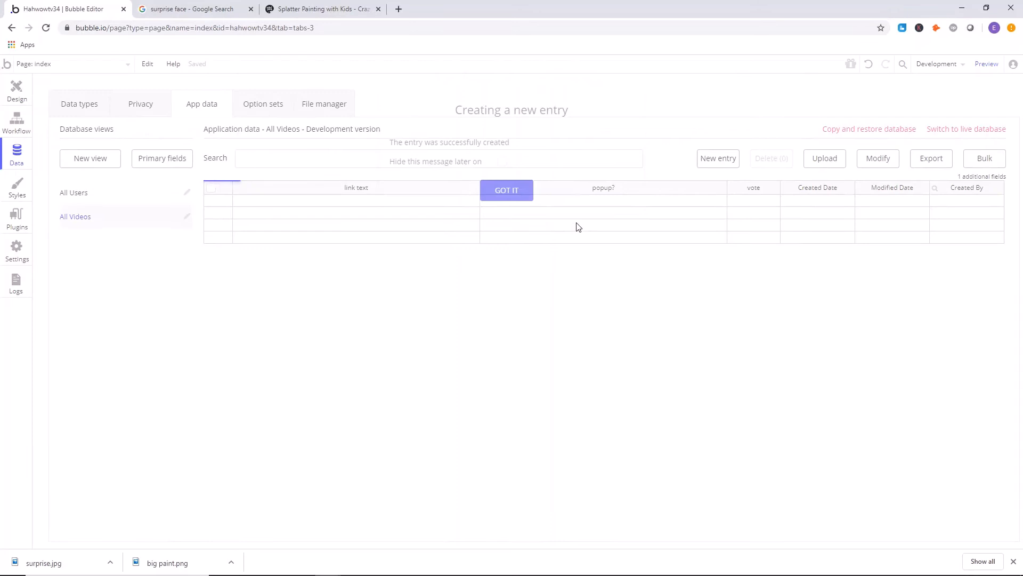
pyautogui.click(507, 191)
# Check the hubbabubba entry's fields without saving, and open the submit_your_prank page design.
pyautogui.click(225, 202)
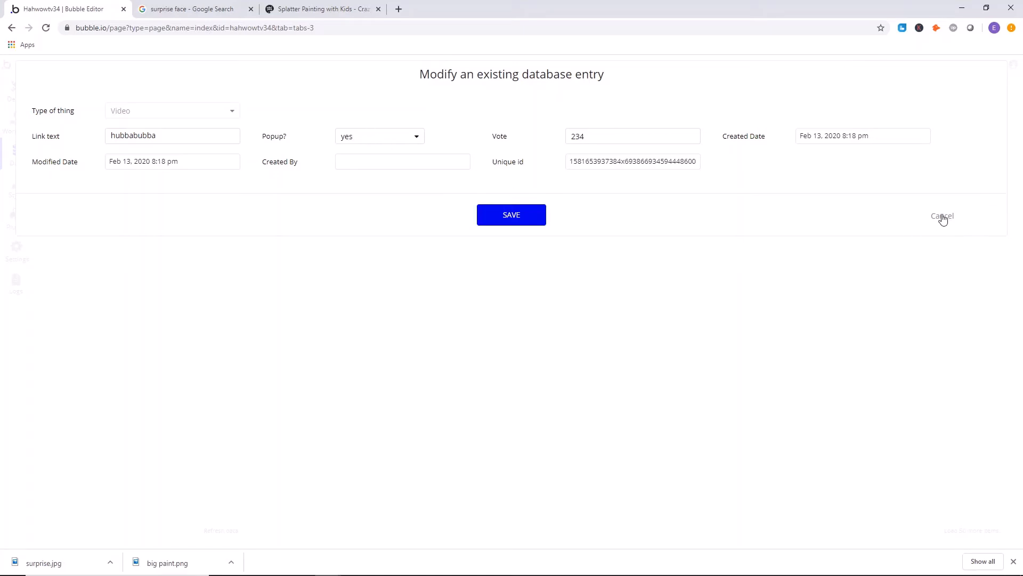
pyautogui.click(942, 217)
pyautogui.click(21, 89)
pyautogui.click(69, 64)
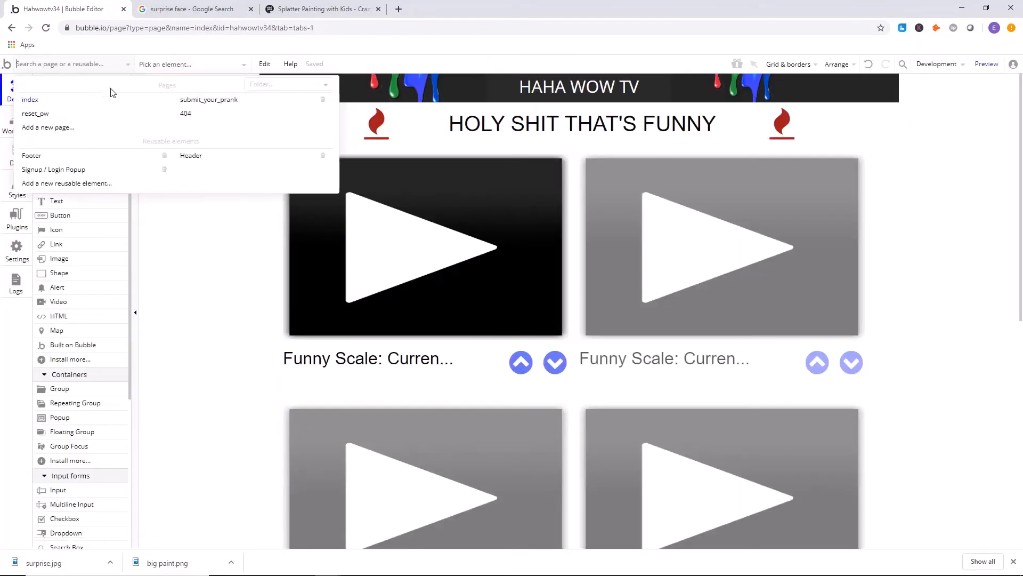
pyautogui.click(228, 100)
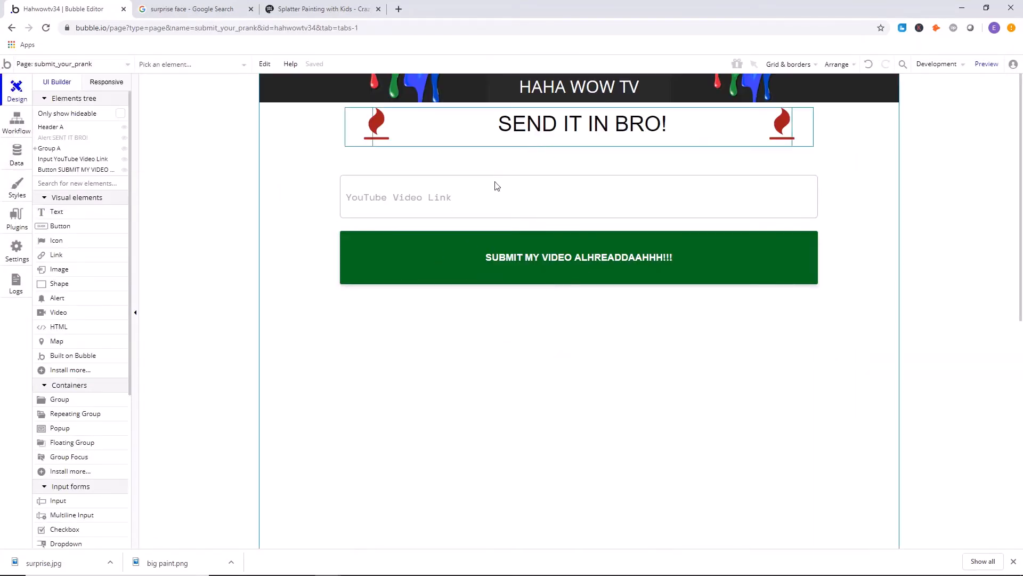
# Switch the hubbabubba video entry's popup? value to no and back to yes, and save the entry.
pyautogui.click(62, 66)
pyautogui.click(13, 158)
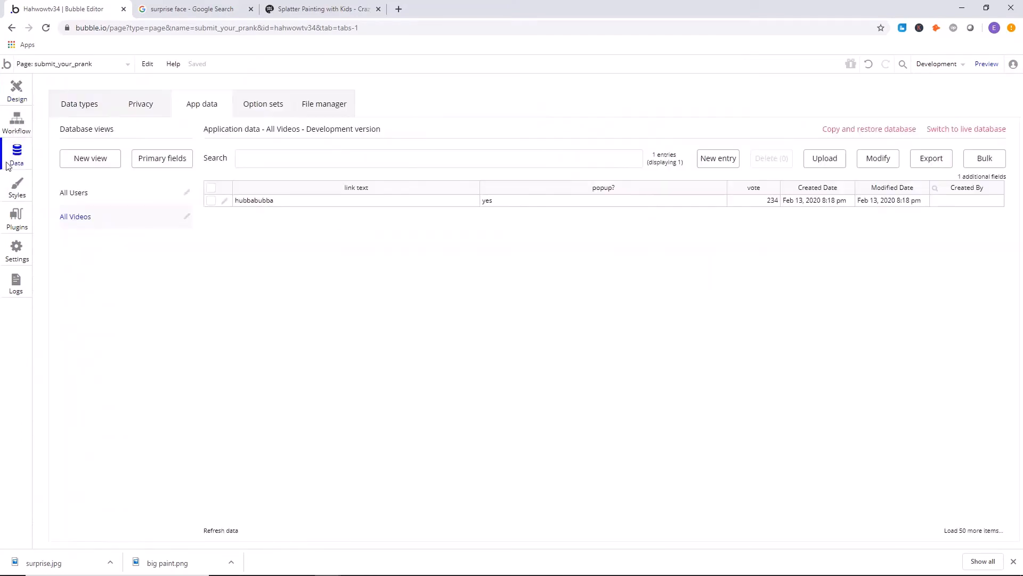
pyautogui.click(225, 201)
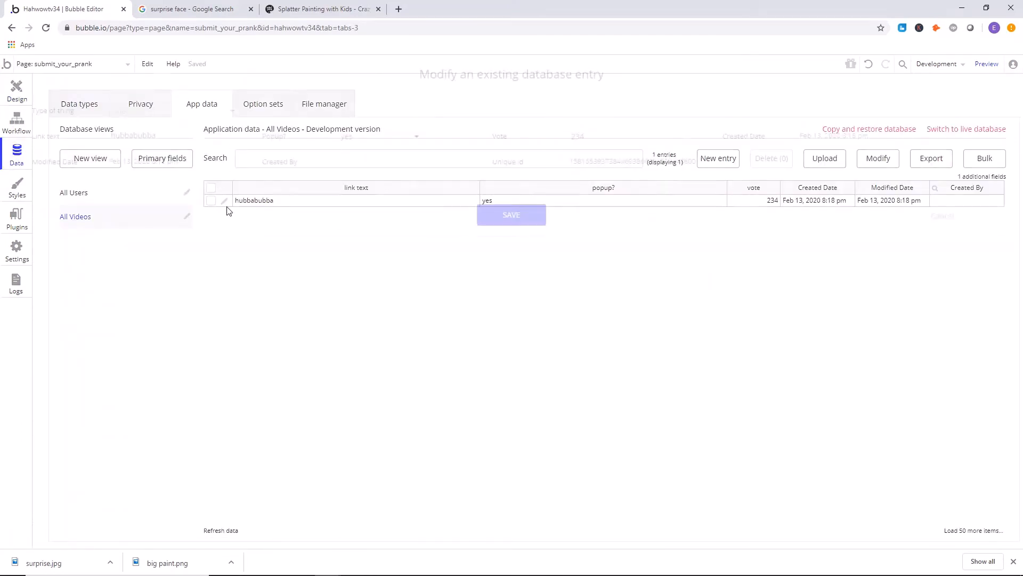
pyautogui.click(393, 136)
pyautogui.click(369, 170)
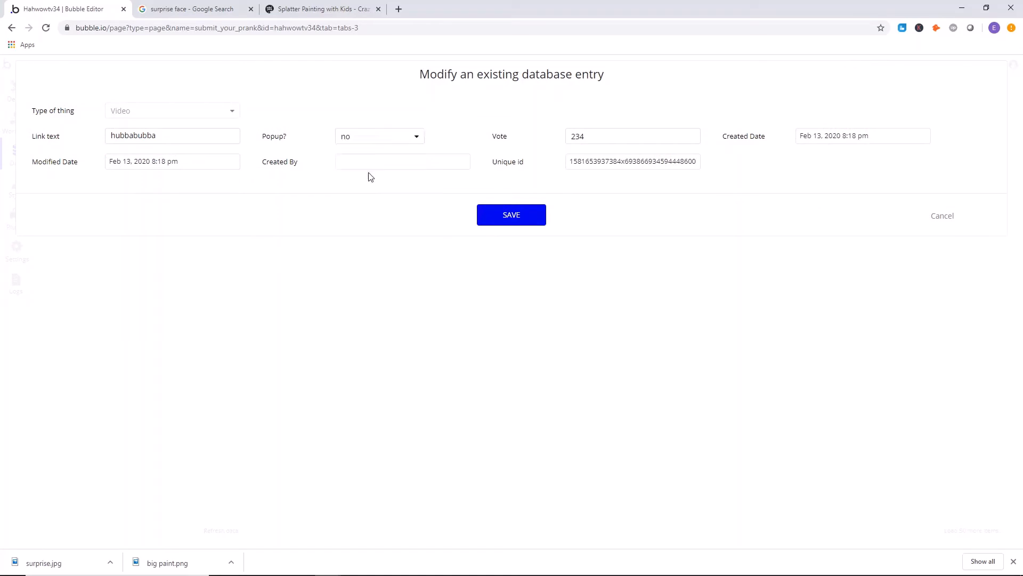
pyautogui.click(374, 136)
pyautogui.click(346, 156)
pyautogui.click(507, 218)
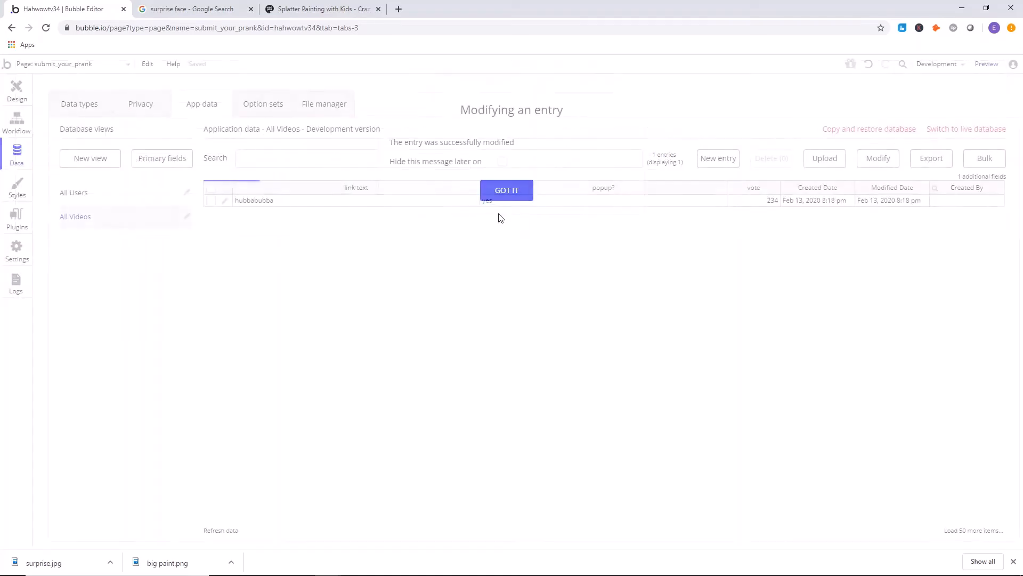
pyautogui.click(526, 196)
# Open the index page design, view Popup A with its video, and hide the popup again.
pyautogui.click(12, 92)
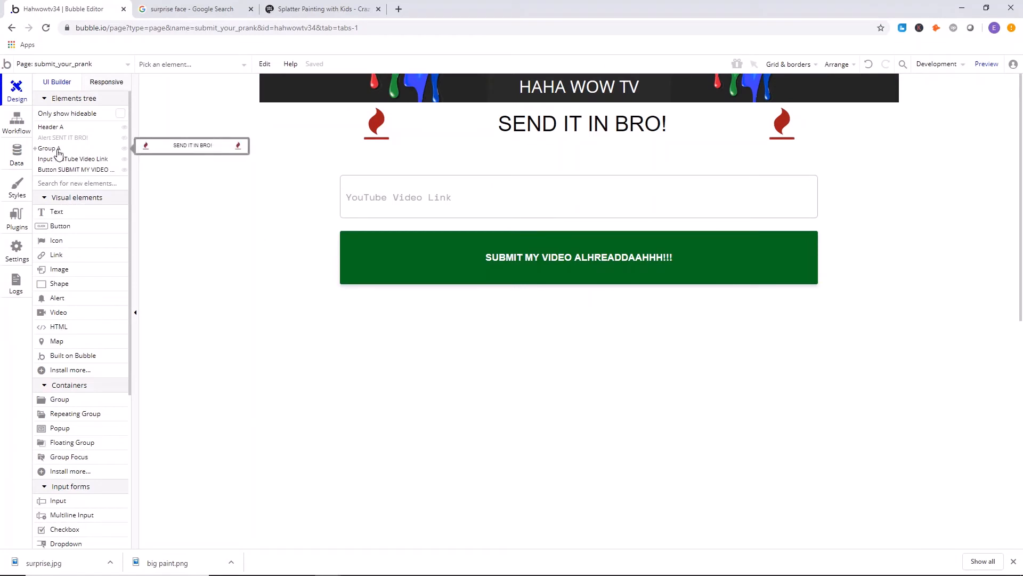
pyautogui.click(80, 64)
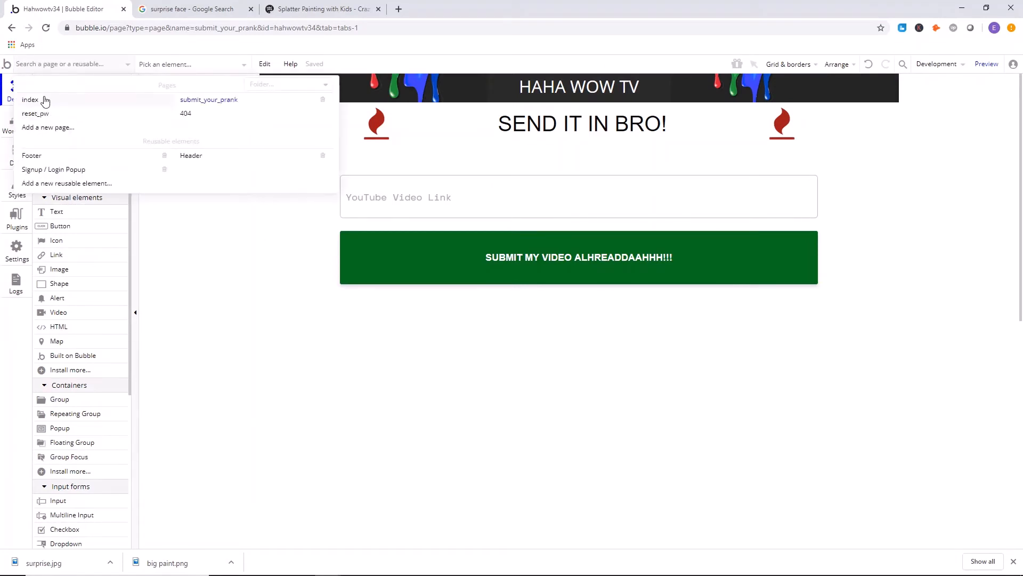
pyautogui.click(43, 99)
pyautogui.click(49, 148)
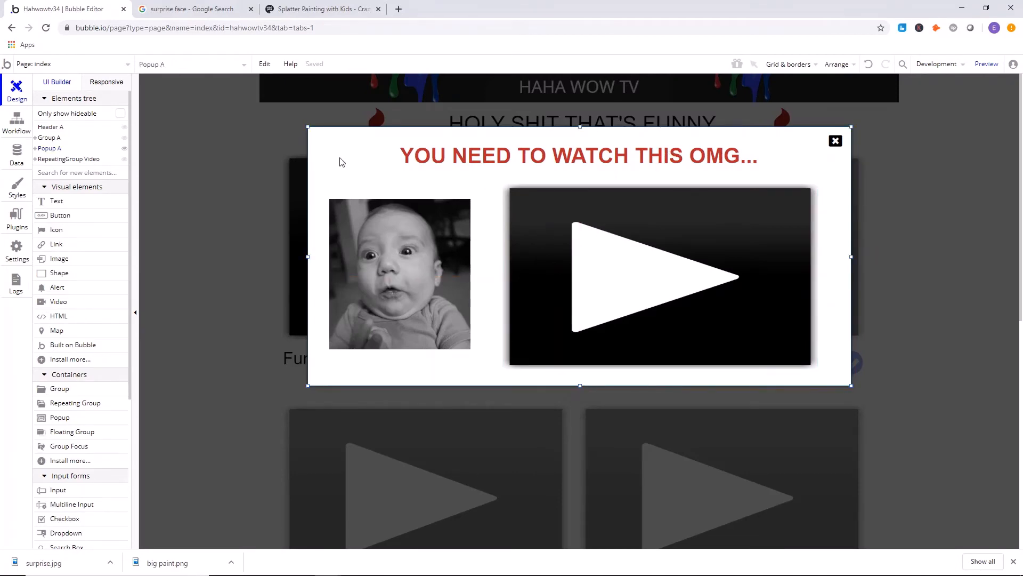
pyautogui.click(187, 175)
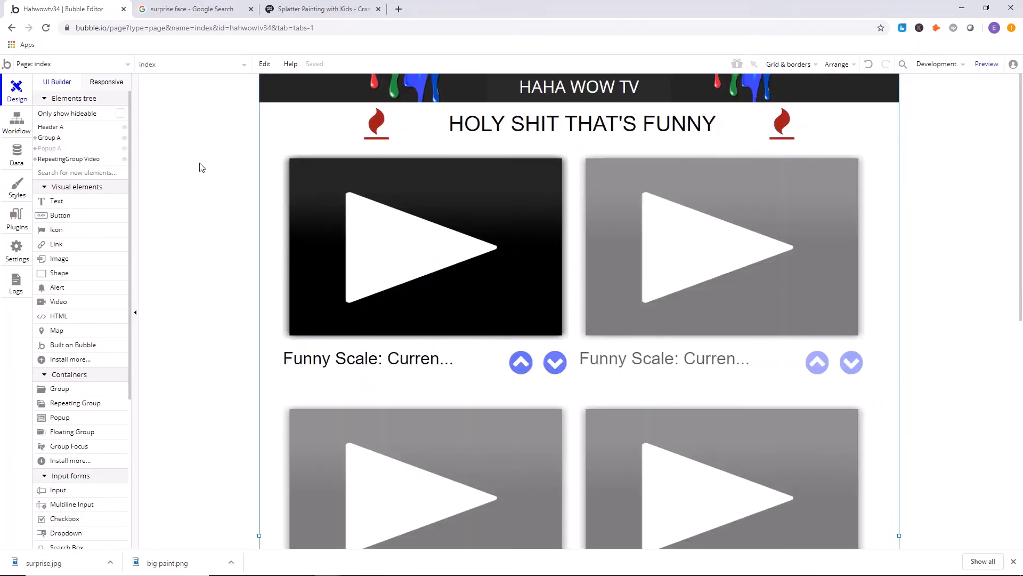
# Check the popup? options of the hubbabubba entry without saving, and return to the index page design.
pyautogui.click(2, 165)
pyautogui.click(225, 202)
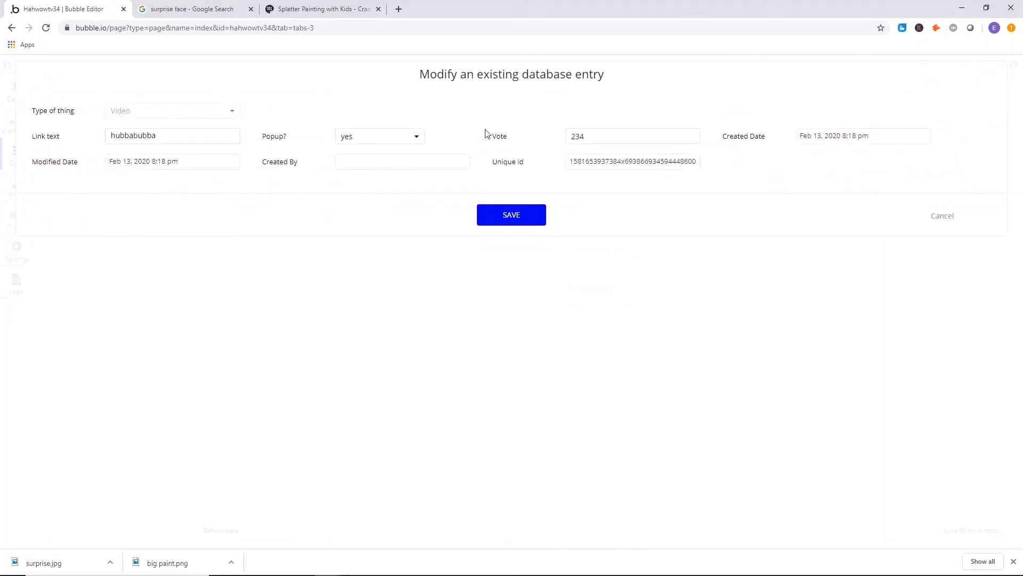
pyautogui.click(373, 137)
pyautogui.click(367, 176)
pyautogui.click(945, 215)
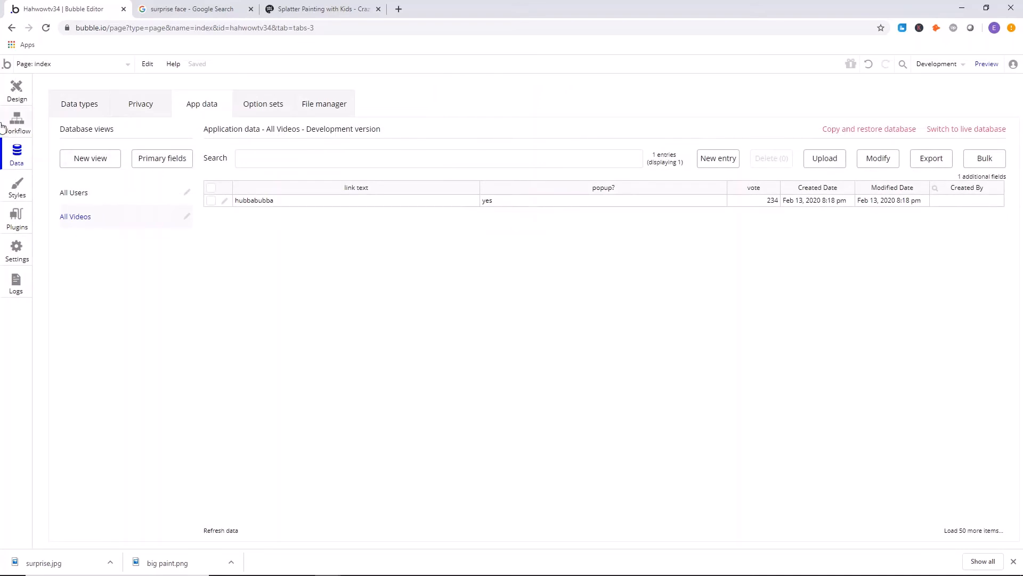
pyautogui.click(3, 97)
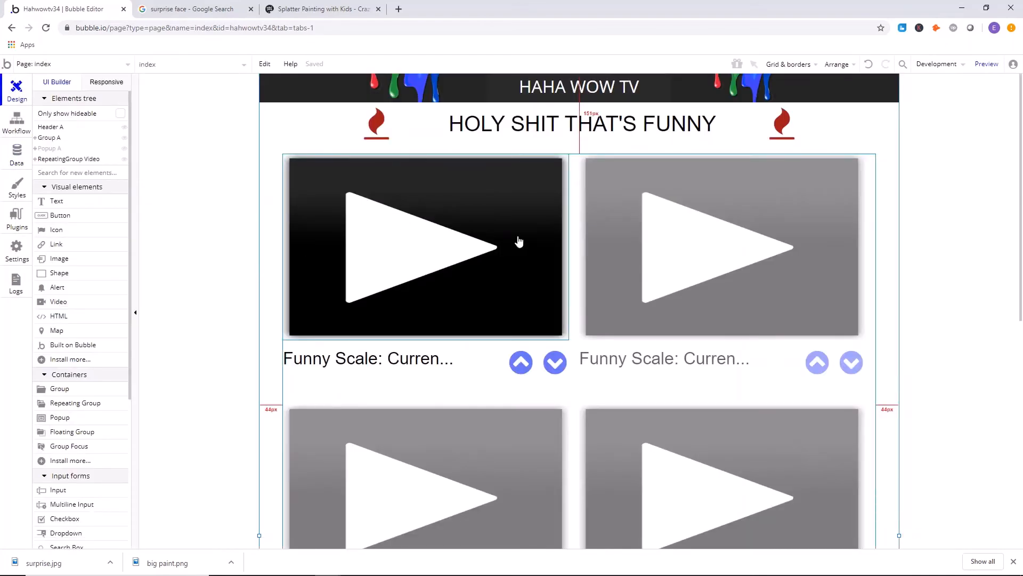
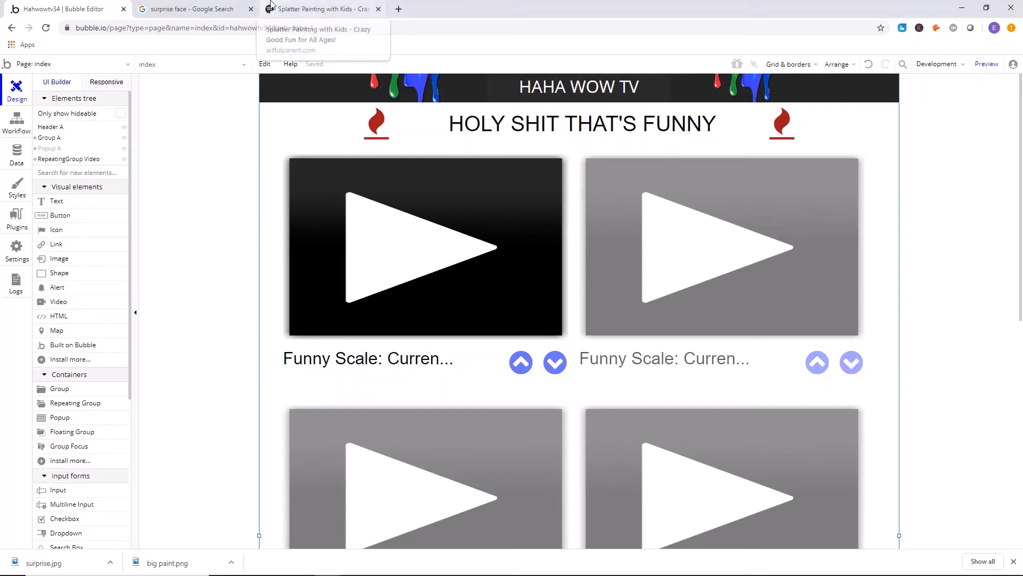
# Open the submit_your_prank page design and preview the page.
pyautogui.click(113, 67)
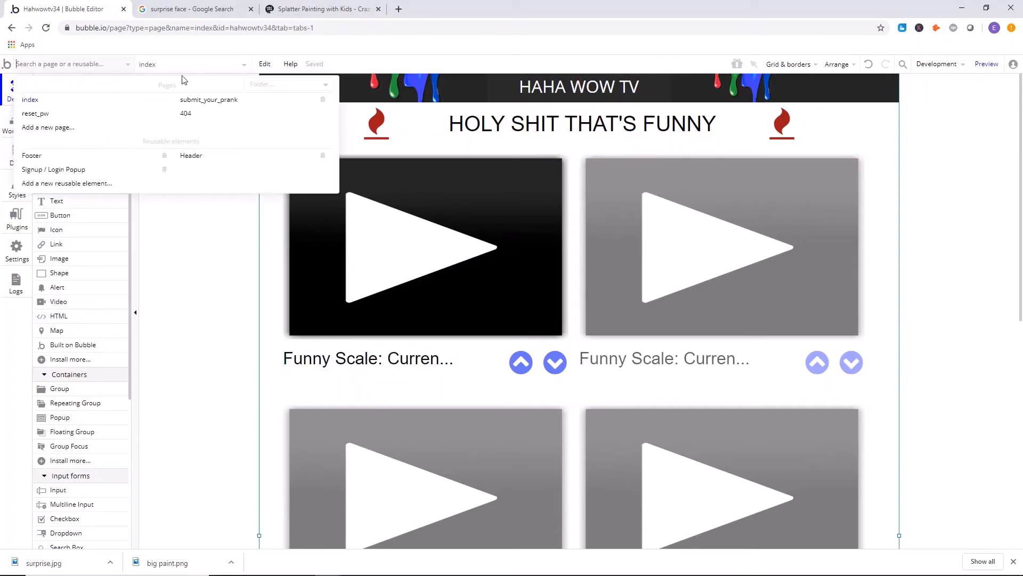
pyautogui.click(238, 101)
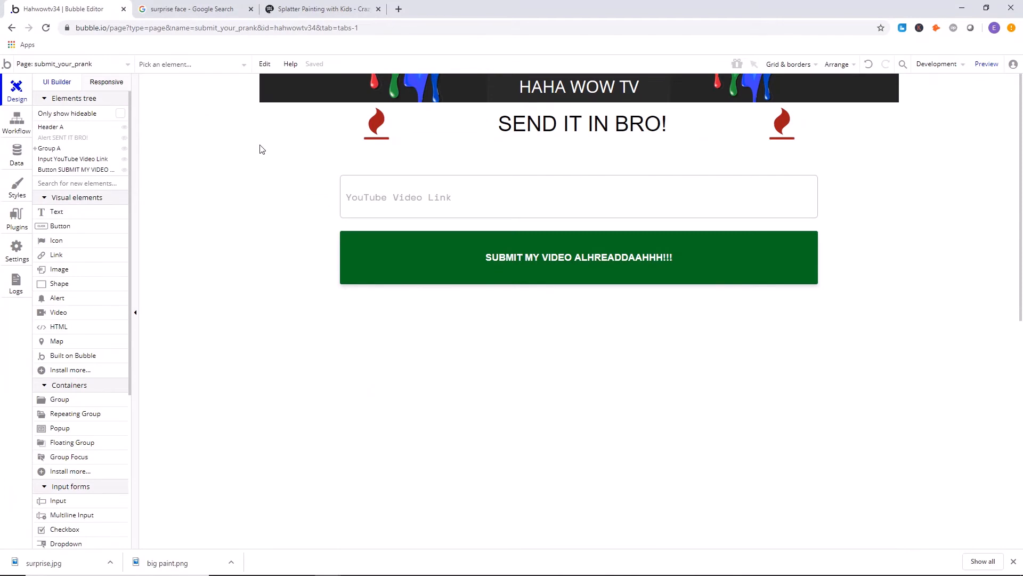
pyautogui.click(987, 64)
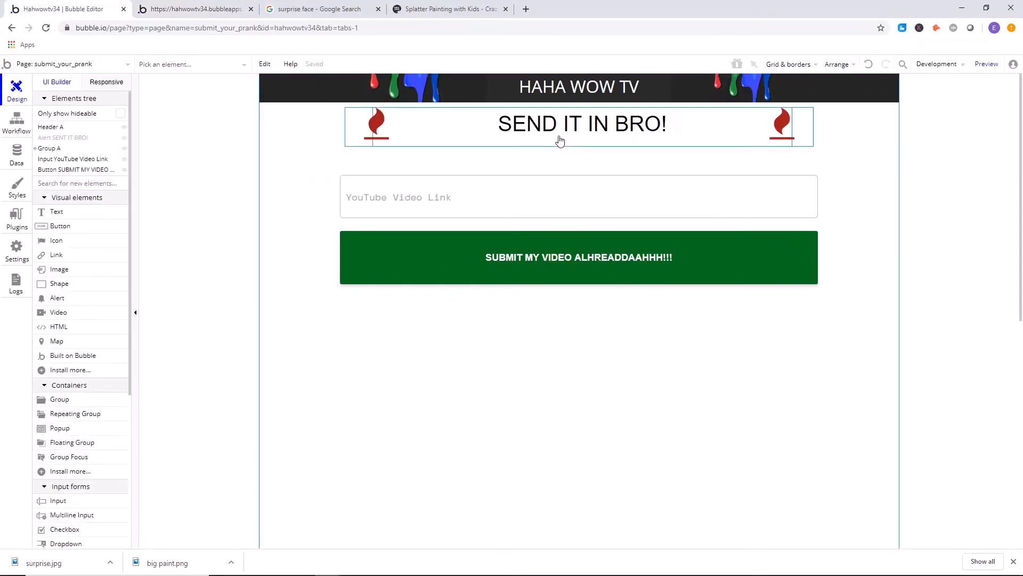
# Deploy the current development version to live with the deployment description "update".
pyautogui.click(937, 65)
pyautogui.click(915, 123)
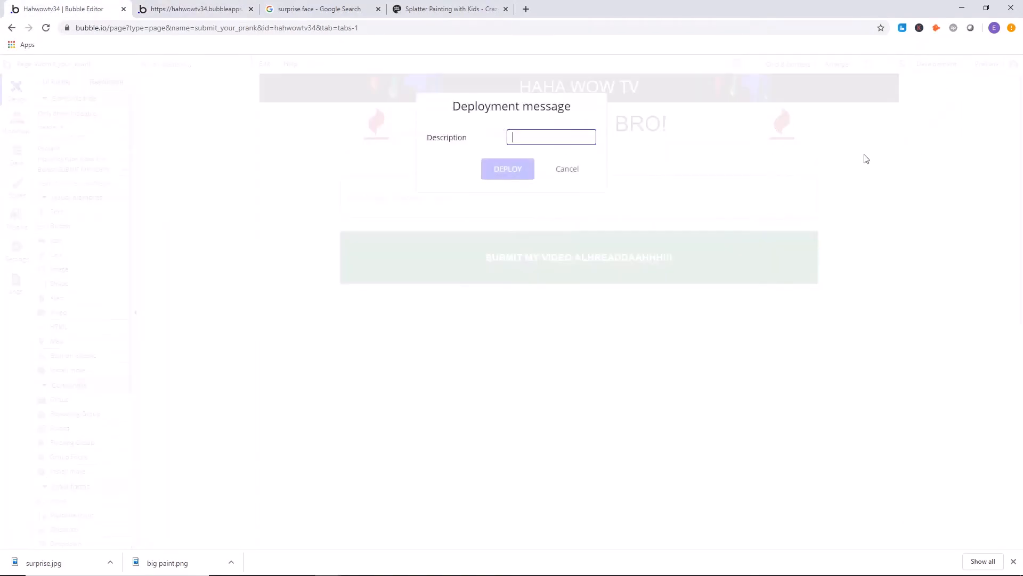
pyautogui.write('update')
pyautogui.click(525, 170)
pyautogui.click(513, 251)
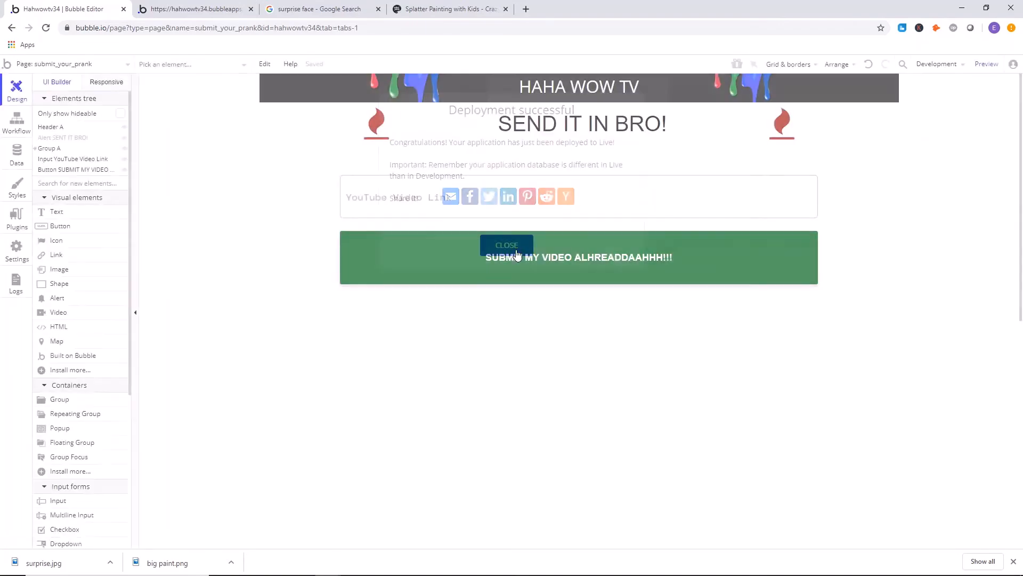
pyautogui.click(197, 10)
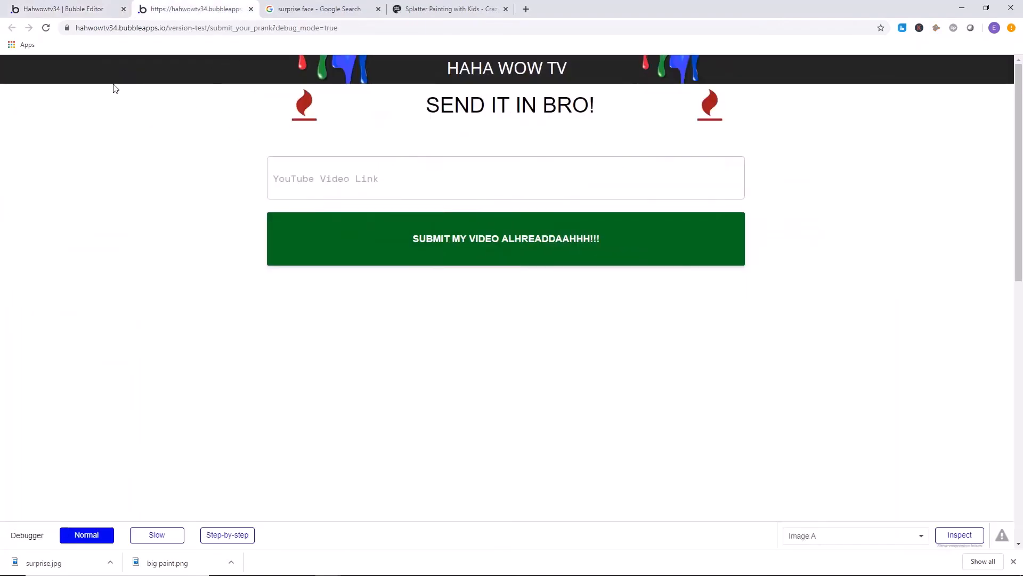
pyautogui.scroll(-1, 134, 94)
pyautogui.scroll(1, 154, 97)
pyautogui.moveTo(99, 28); pyautogui.dragTo(73, 31)
pyautogui.click(193, 29)
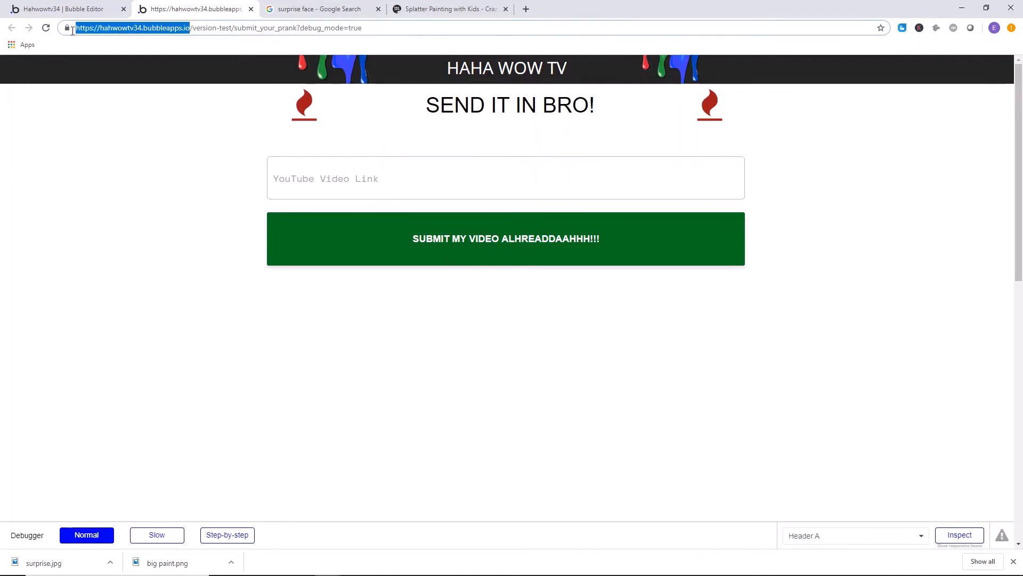
pyautogui.rightClick(104, 27)
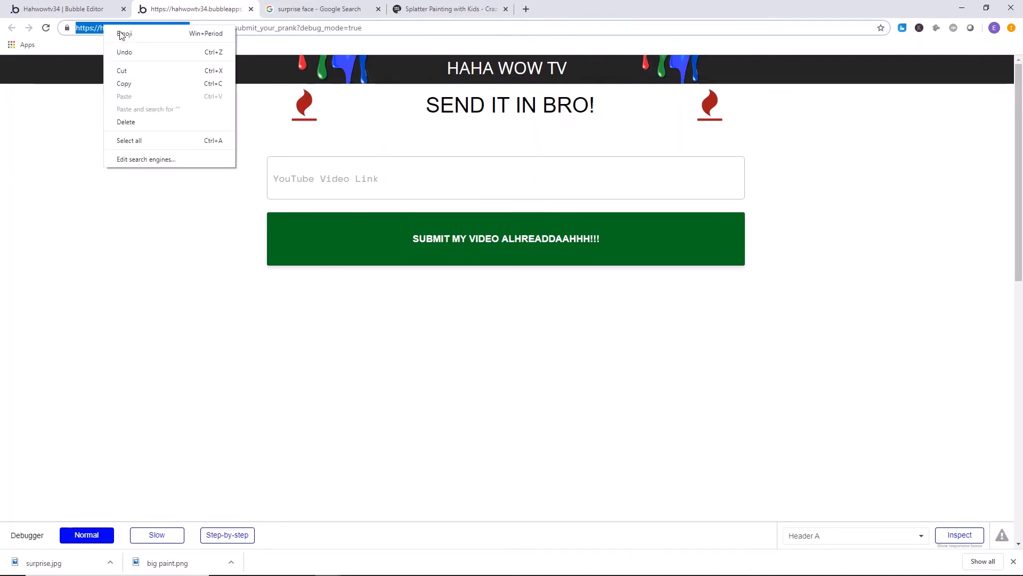
pyautogui.click(141, 85)
# Reload the preview page without ?debug_mode=true in its address and copy the shortened address.
pyautogui.click(230, 29)
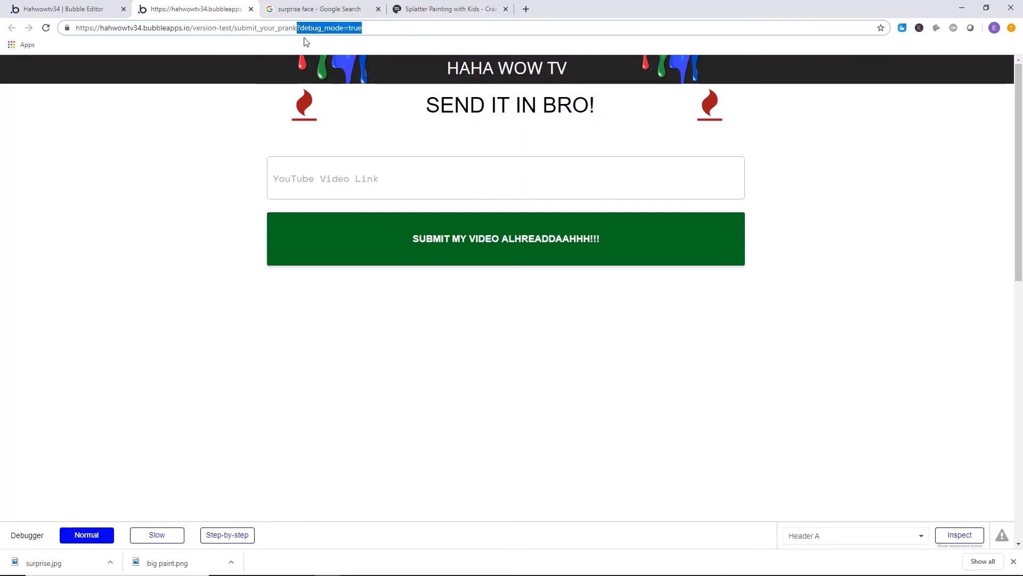
pyautogui.press('BackSpace')
pyautogui.press('Return')
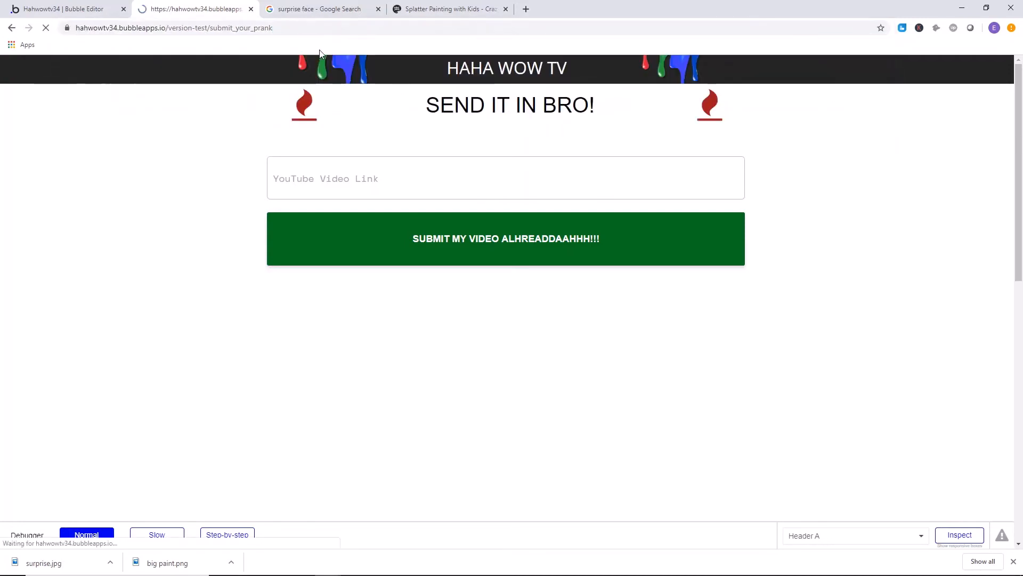
pyautogui.moveTo(274, 28); pyautogui.dragTo(30, 28)
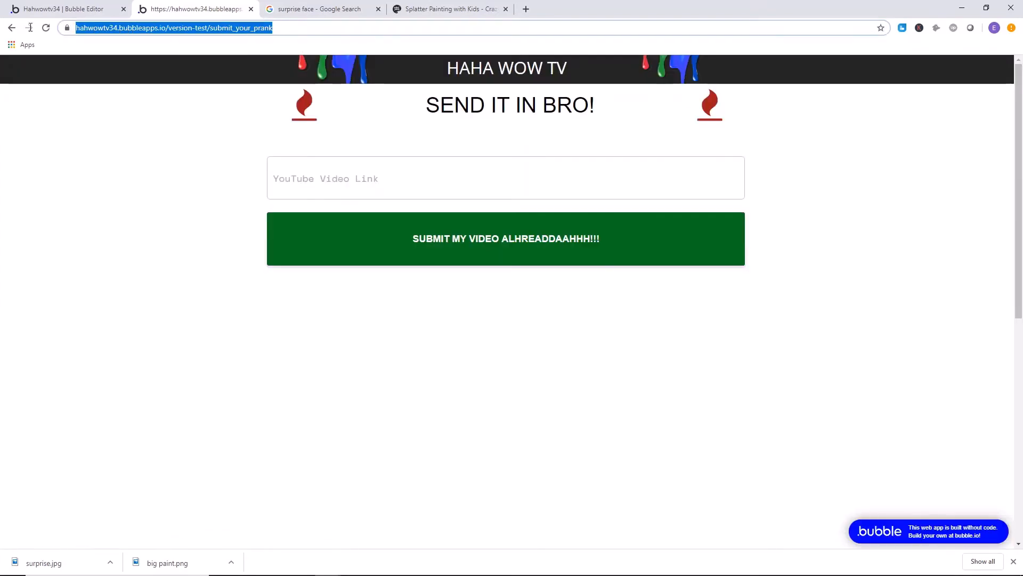
pyautogui.rightClick(182, 30)
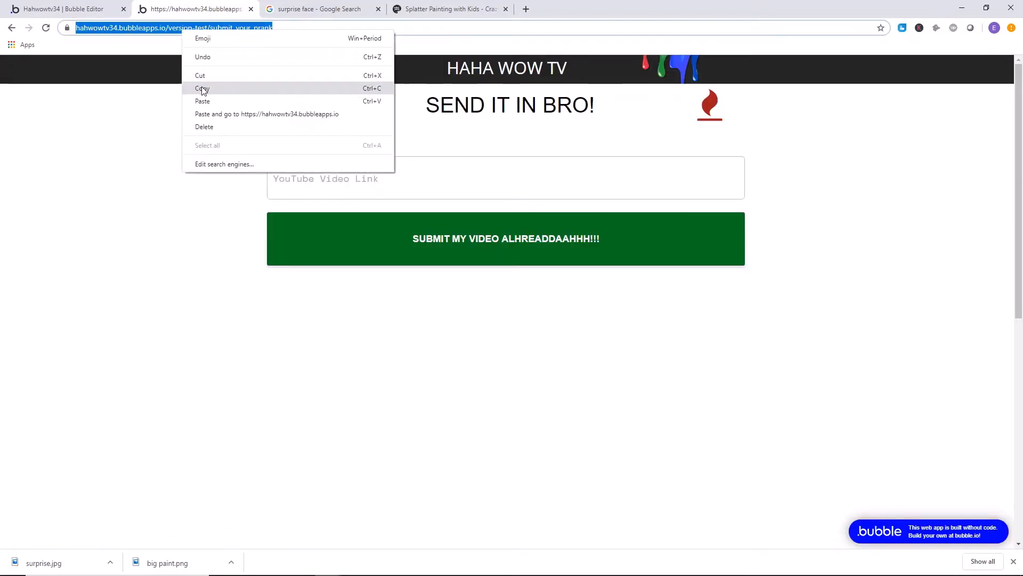
pyautogui.click(201, 87)
# Remove version-test from the page address and load the live submit_your_prank page.
pyautogui.click(210, 28)
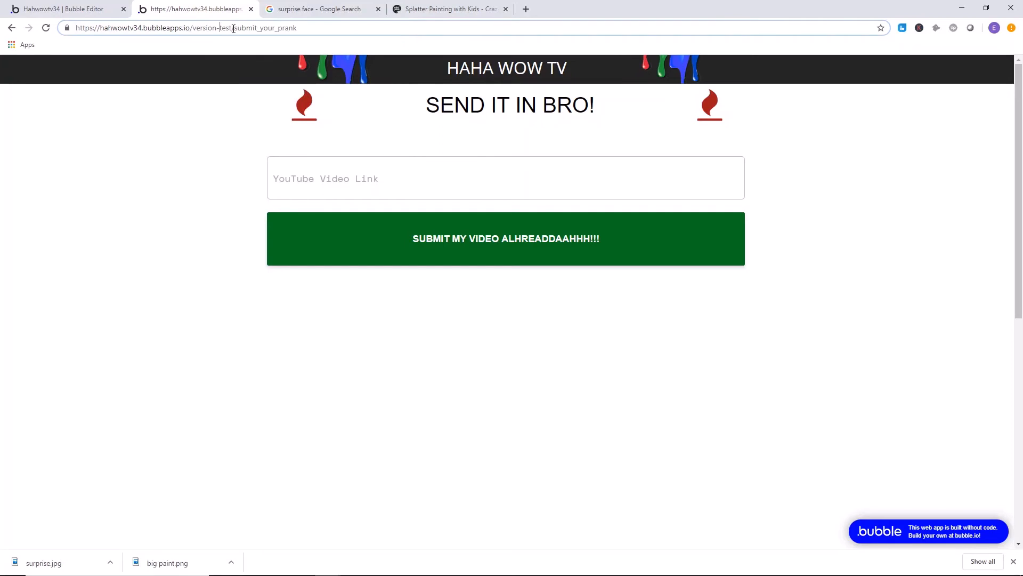
pyautogui.moveTo(233, 29); pyautogui.dragTo(223, 29)
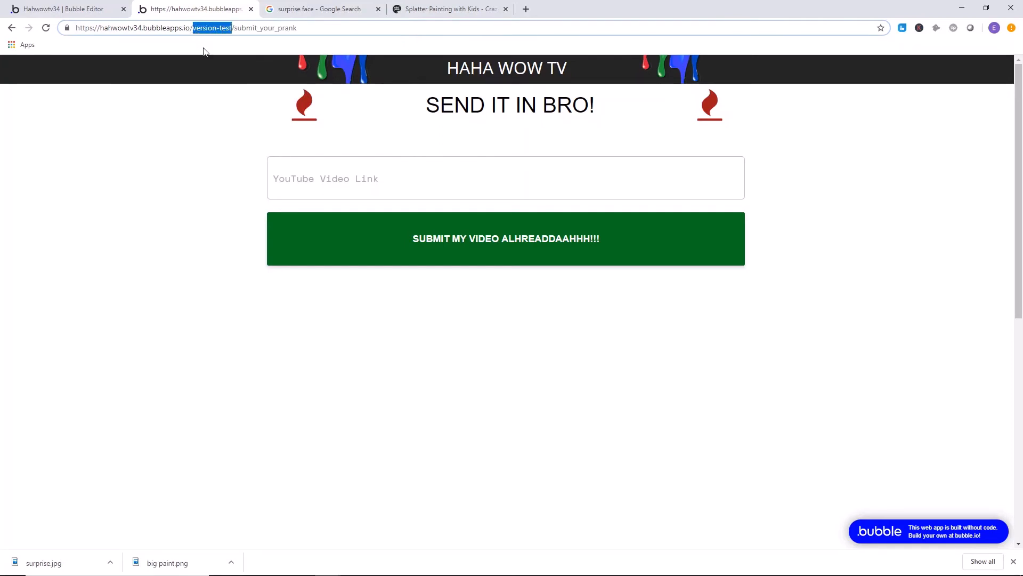
pyautogui.press('BackSpace')
pyautogui.click(215, 47)
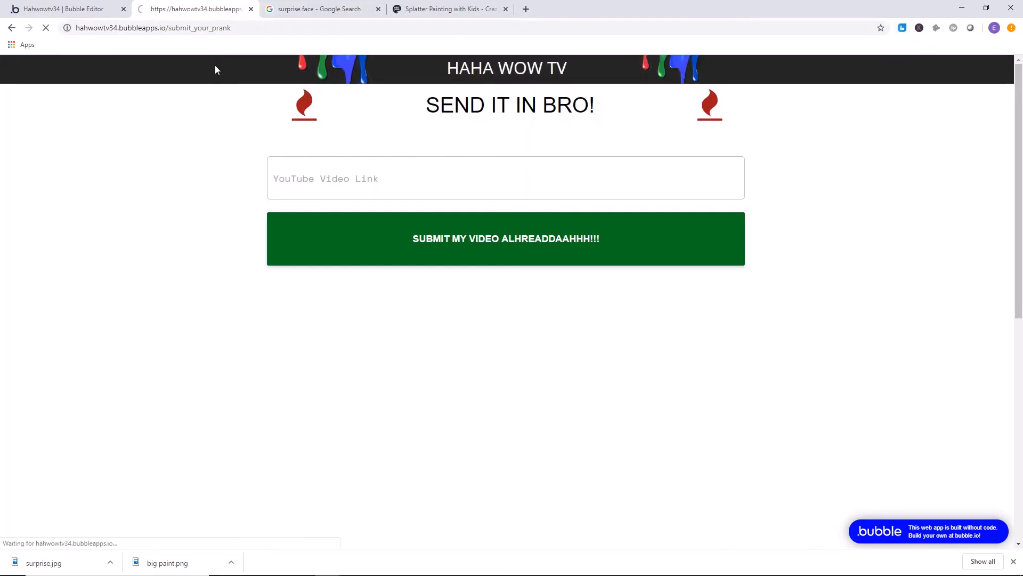
# Move the live submission page's browser tab behind the other open tabs.
pyautogui.click(434, 172)
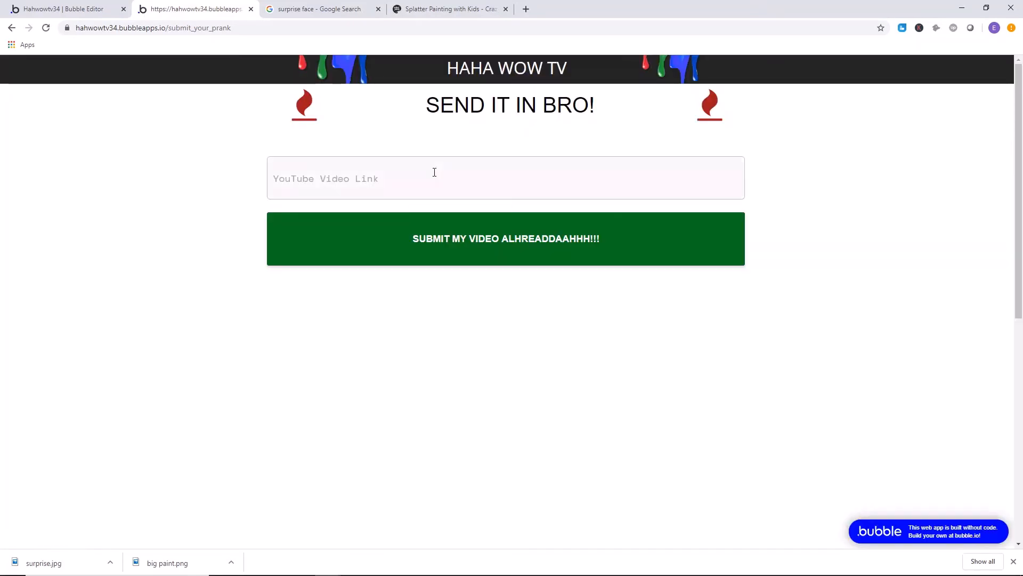
pyautogui.moveTo(225, 12); pyautogui.dragTo(473, 16)
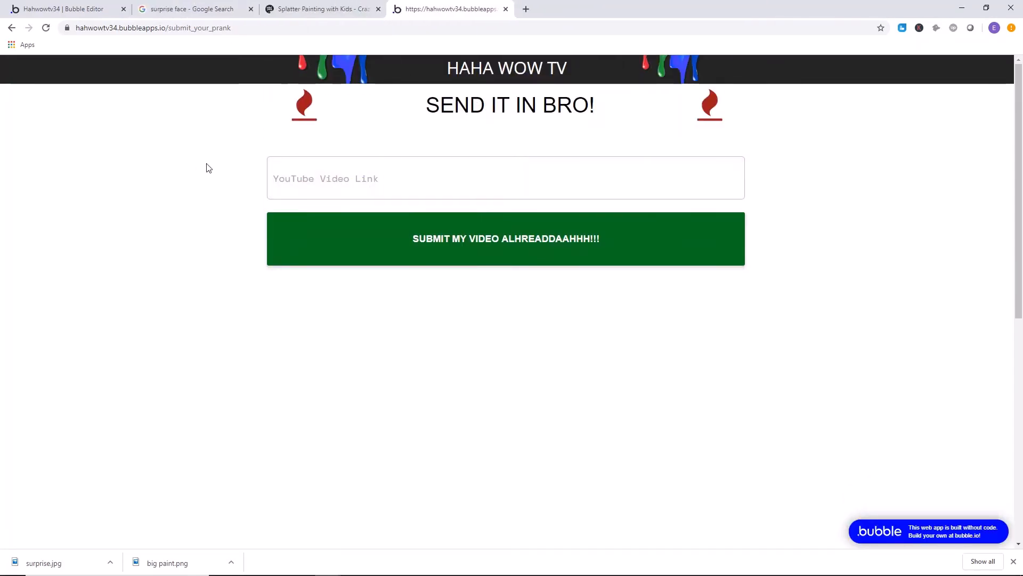
pyautogui.rightClick(434, 2)
pyautogui.click(311, 3)
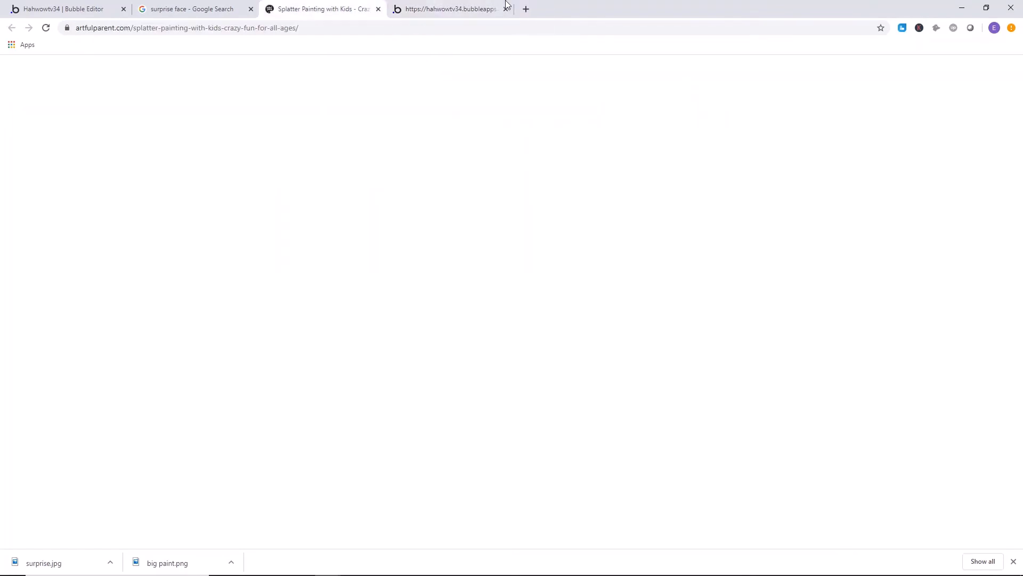
# Open YouTube in a new browser tab and get ready to search for a video.
pyautogui.click(526, 8)
pyautogui.write('youtu')
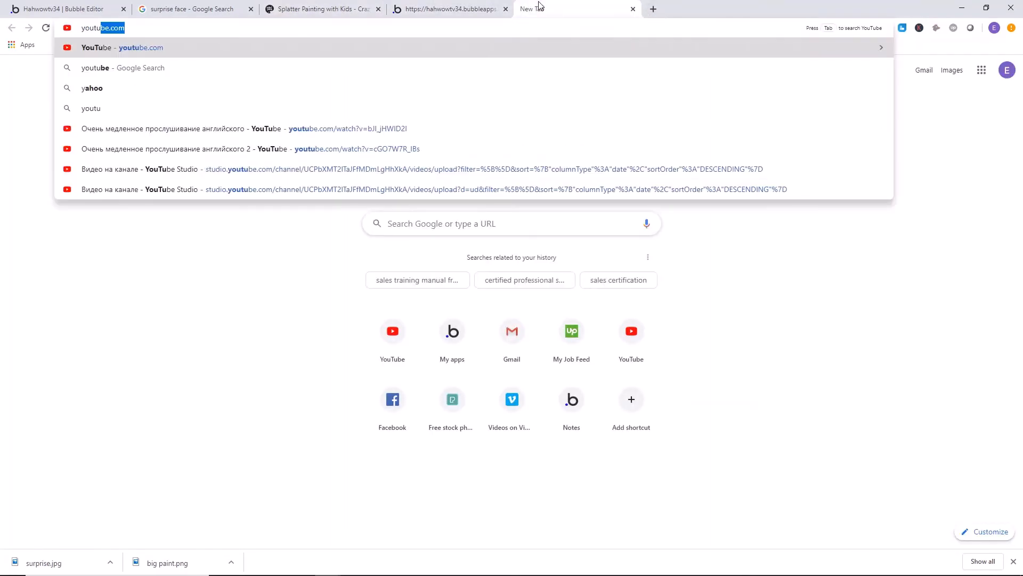
pyautogui.press('Return')
pyautogui.click(436, 75)
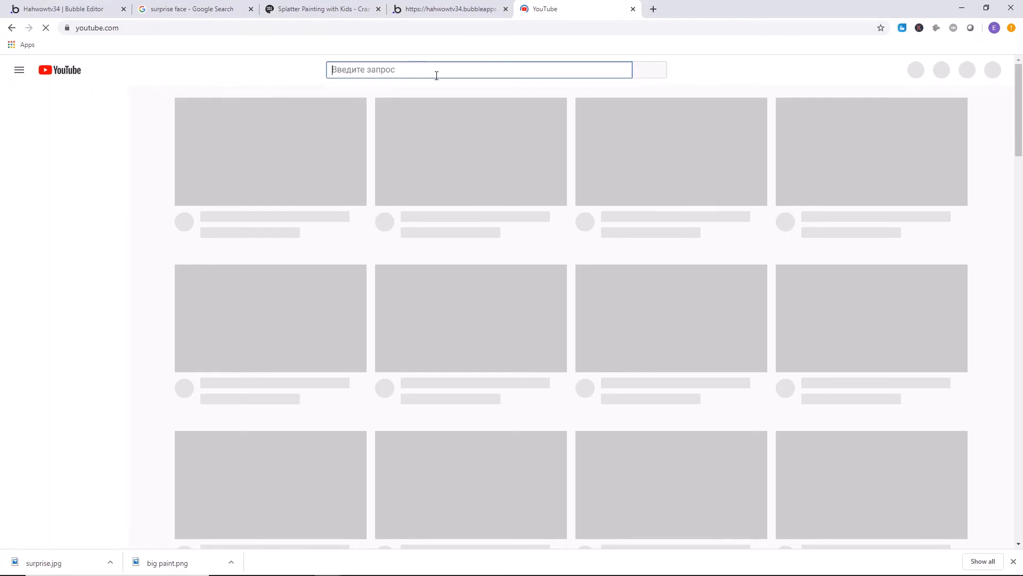
pyautogui.write('logan [aul;')
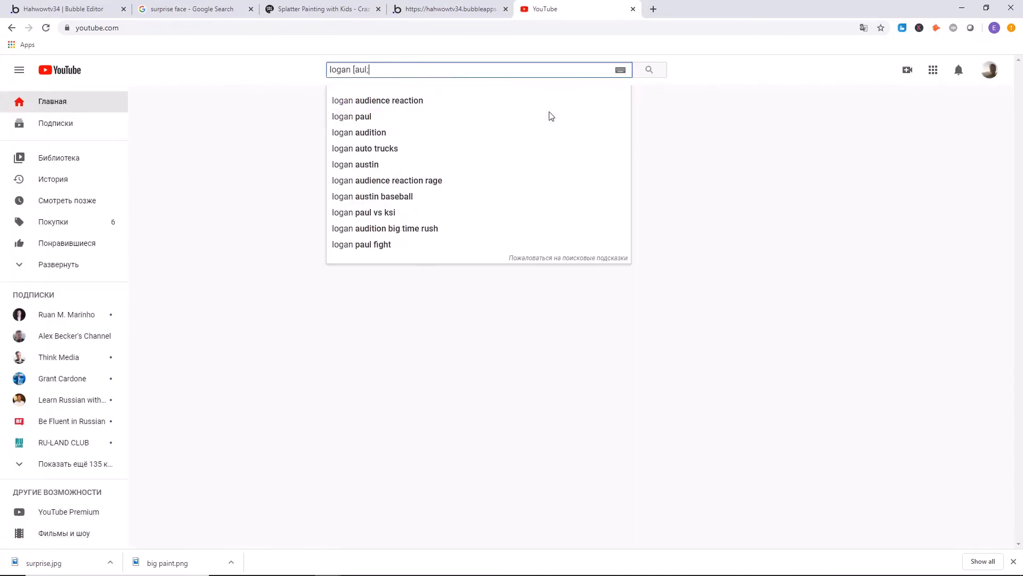
pyautogui.press('BackSpace')
pyautogui.press('BackSpace')
pyautogui.press('BackSpace')
pyautogui.press('BackSpace')
pyautogui.press('BackSpace')
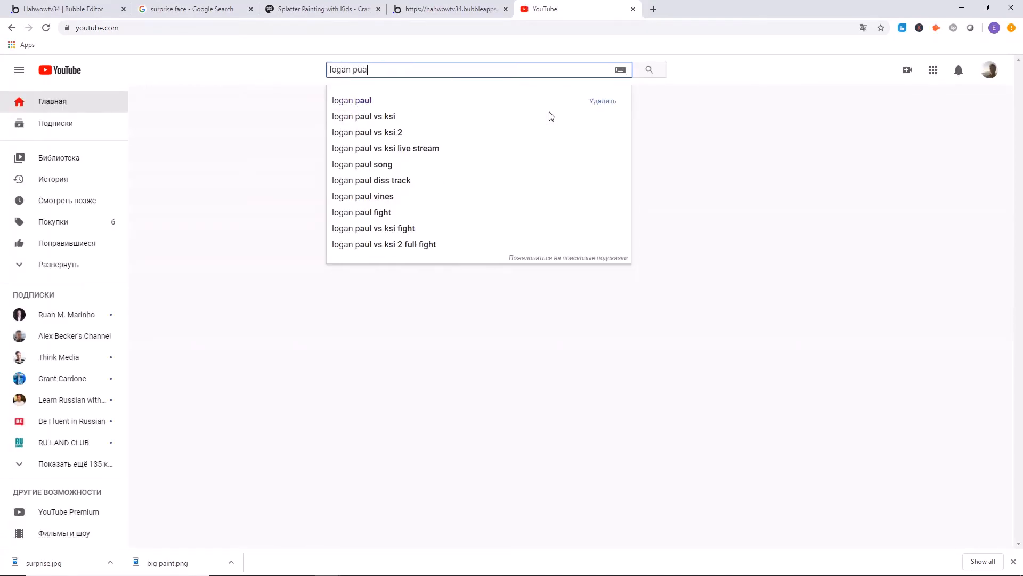
pyautogui.write('pua')
pyautogui.press('BackSpace')
pyautogui.press('BackSpace')
pyautogui.press('BackSpace')
pyautogui.write('pa')
pyautogui.press('BackSpace')
pyautogui.press('BackSpace')
pyautogui.press('BackSpace')
pyautogui.press('BackSpace')
pyautogui.press('BackSpace')
pyautogui.press('BackSpace')
pyautogui.press('BackSpace')
pyautogui.press('BackSpace')
# Search YouTube for "tosh.o", open the "Teenage Bitcoin Millionaire - CeWEBrity Profile - Tosh.0" video and pause it.
pyautogui.write('t')
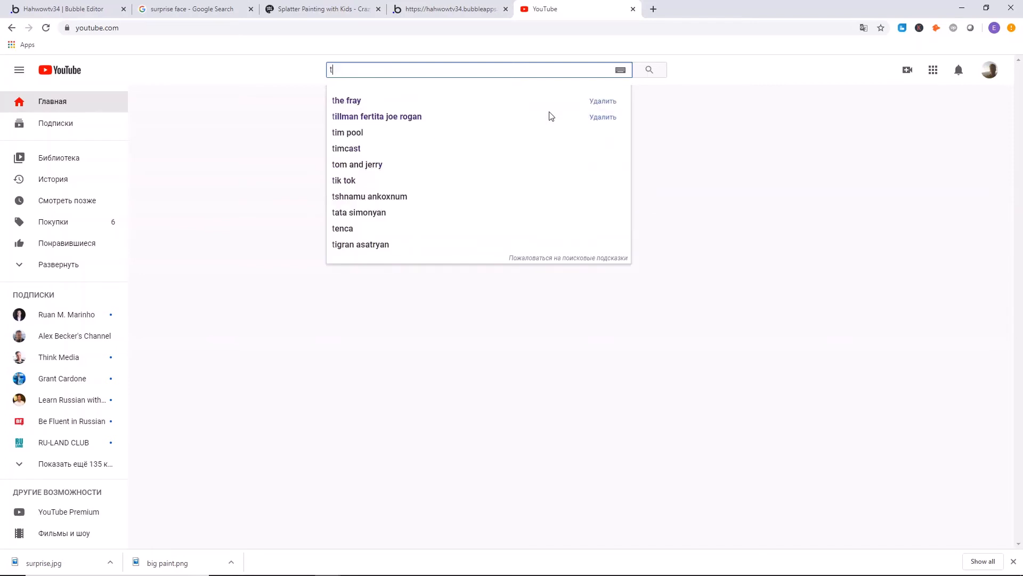
pyautogui.write('osh.o')
pyautogui.press('Return')
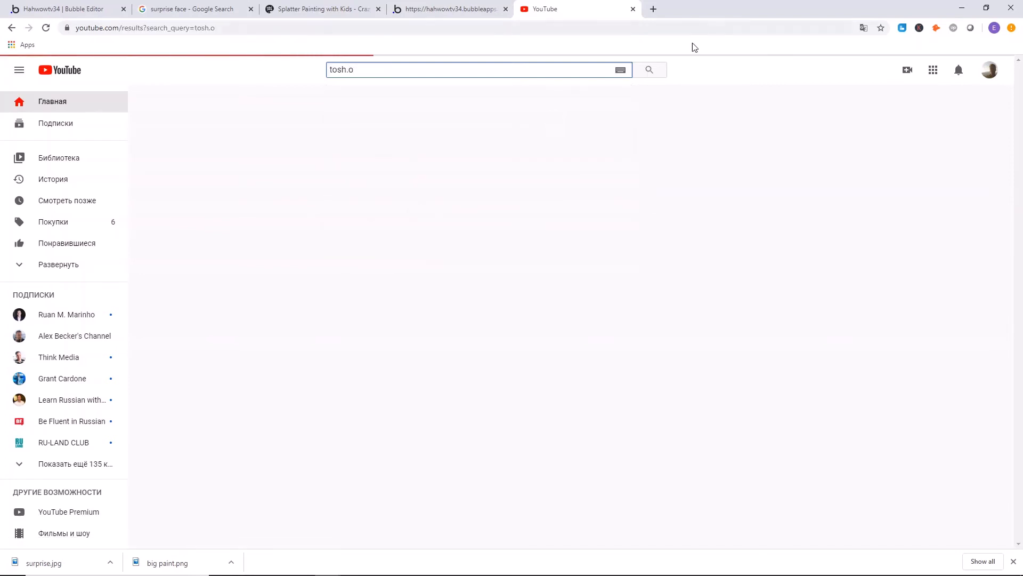
pyautogui.moveTo(281, 166)
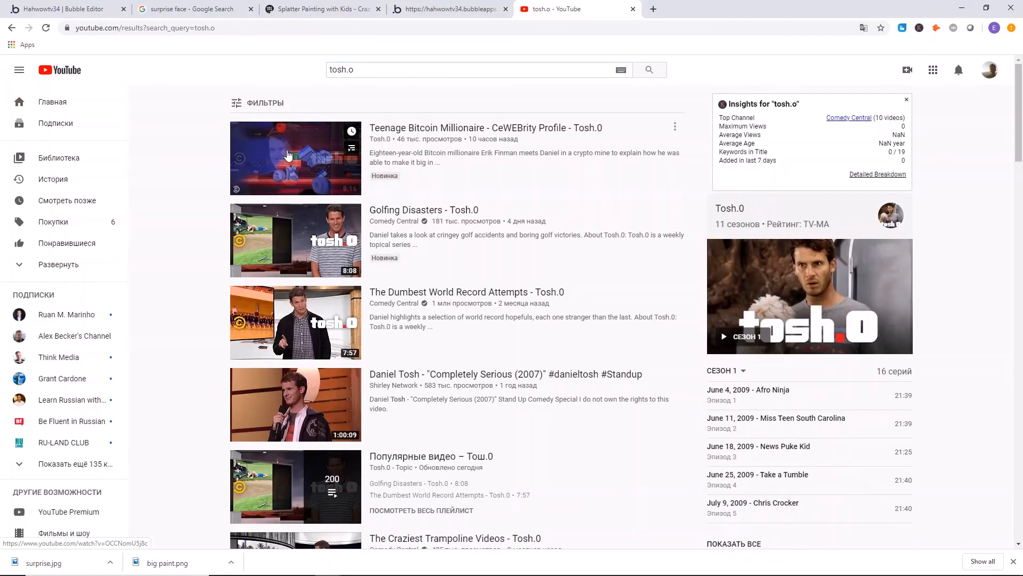
pyautogui.click(288, 155)
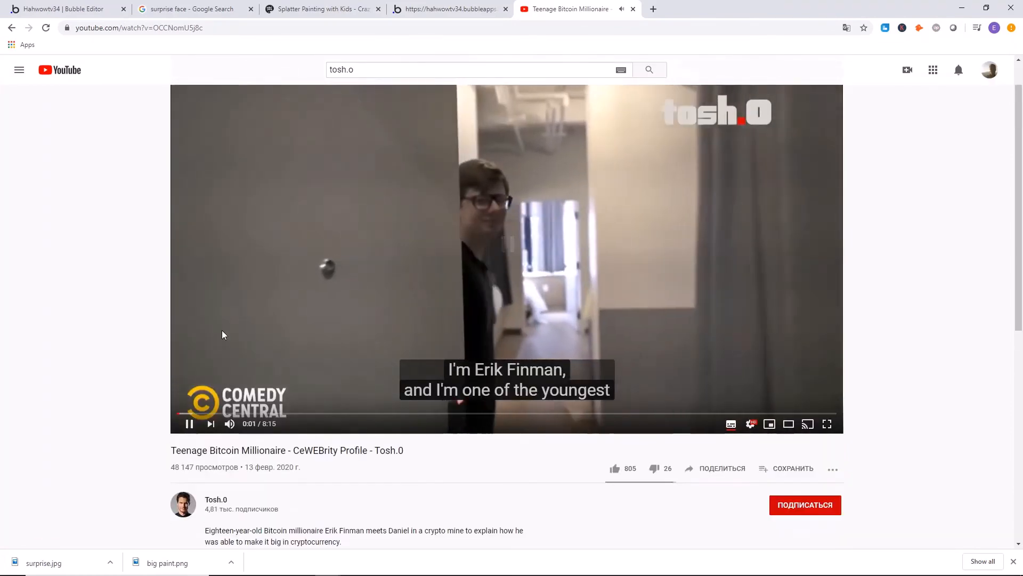
pyautogui.click(228, 272)
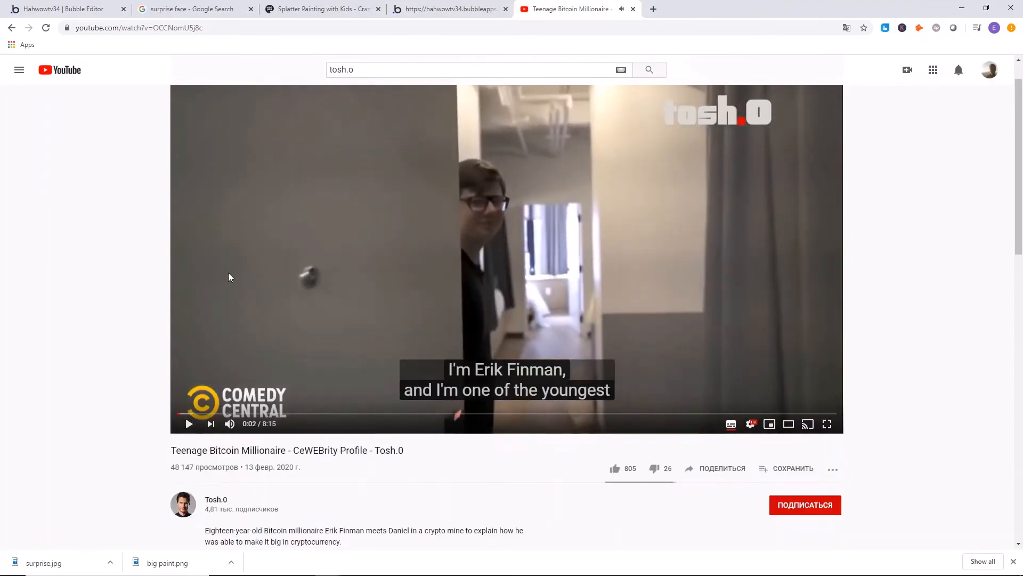
pyautogui.scroll(-4, 228, 273)
pyautogui.scroll(5, 200, 181)
# Copy the full web address of the Teenage Bitcoin Millionaire video.
pyautogui.moveTo(213, 28); pyautogui.dragTo(101, 29)
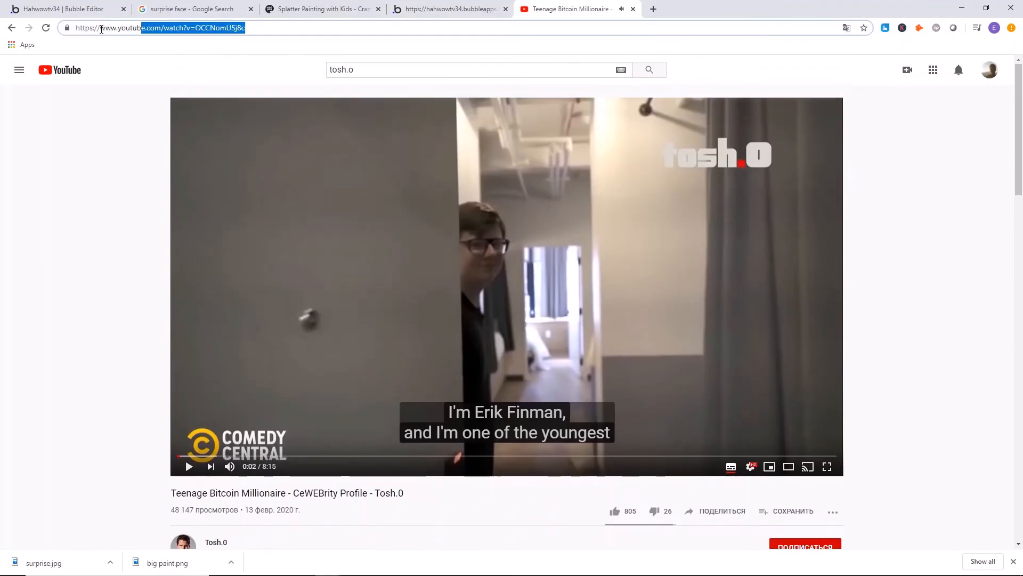
pyautogui.click(263, 27)
pyautogui.hotkey('ctrl', 'a')
pyautogui.rightClick(184, 30)
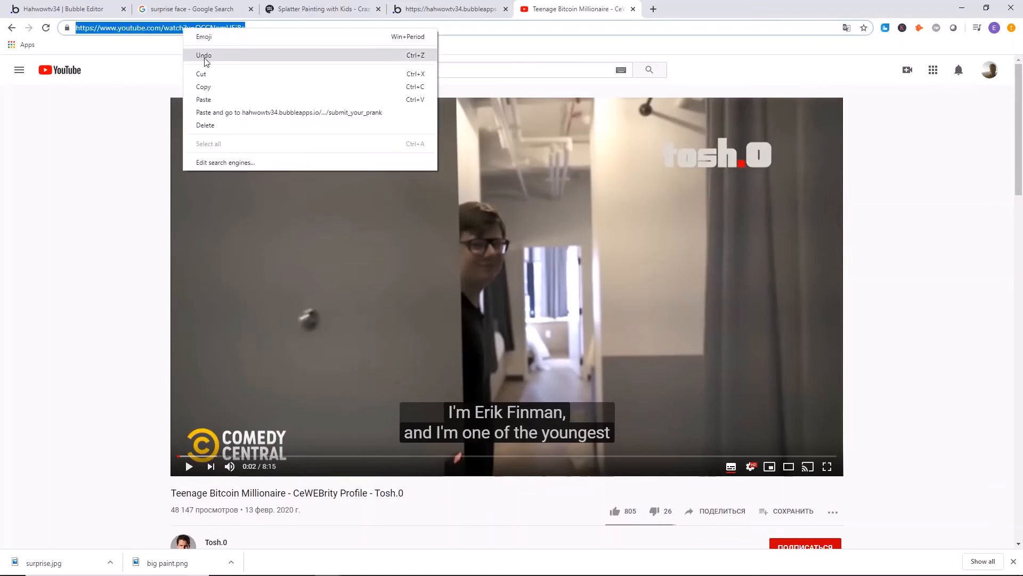
pyautogui.click(208, 86)
# Paste the copied video address as the YouTube video link on the live submission page and submit it.
pyautogui.click(421, 9)
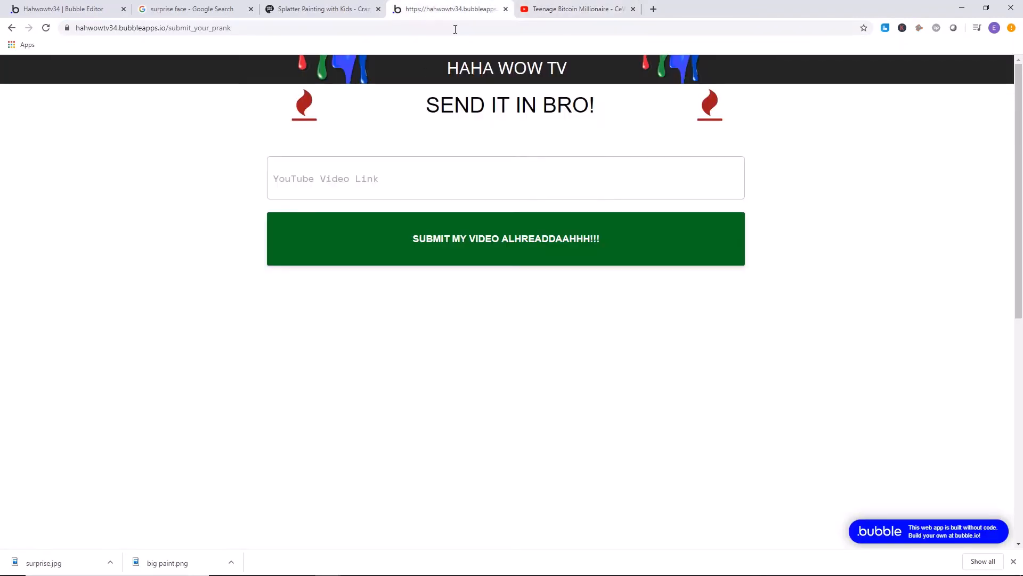
pyautogui.rightClick(354, 185)
pyautogui.click(400, 280)
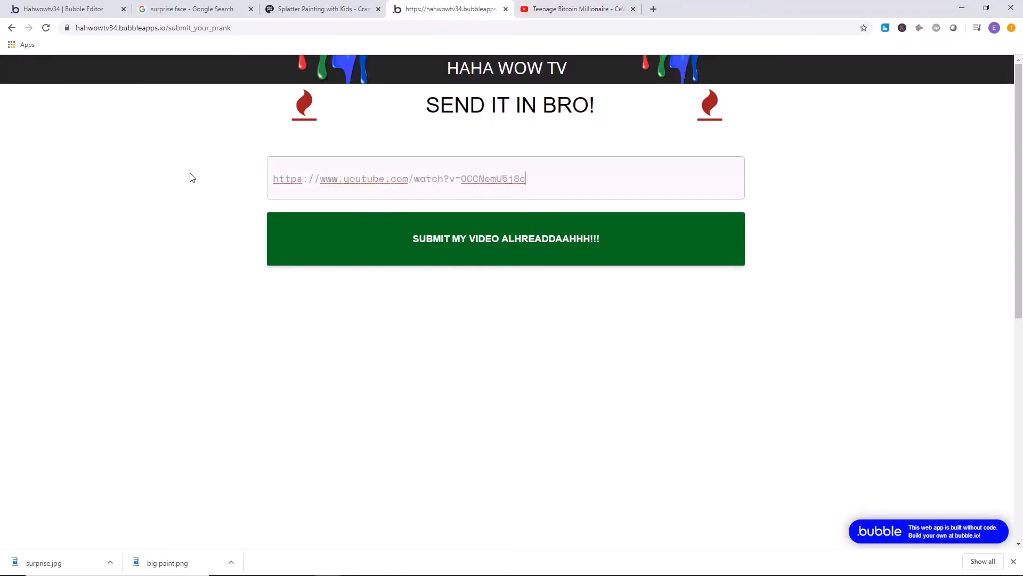
pyautogui.click(452, 247)
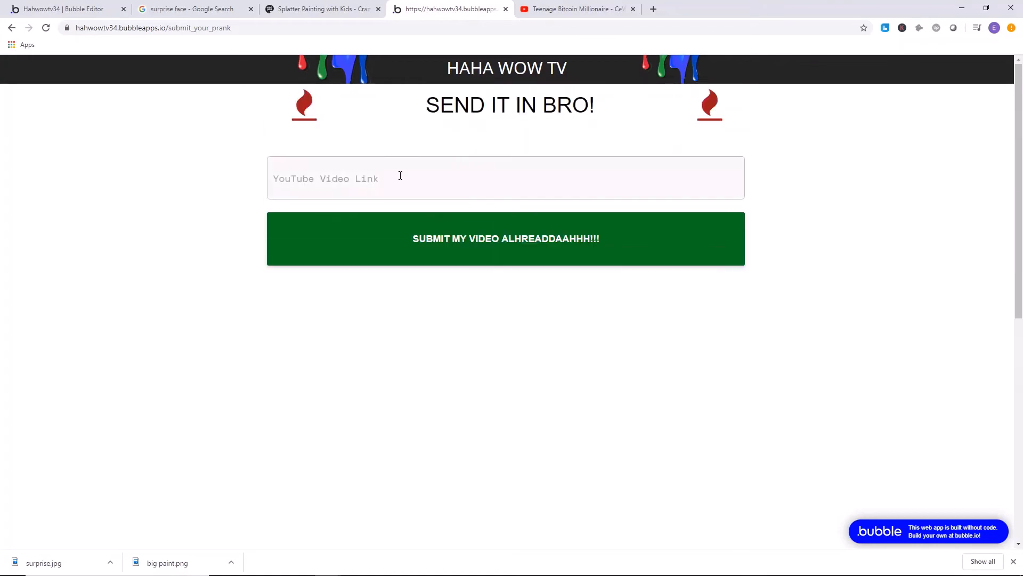
# Duplicate the live submission page in a new tab and open the site's home page there by removing "submit_your_prank" from the address.
pyautogui.click(343, 7)
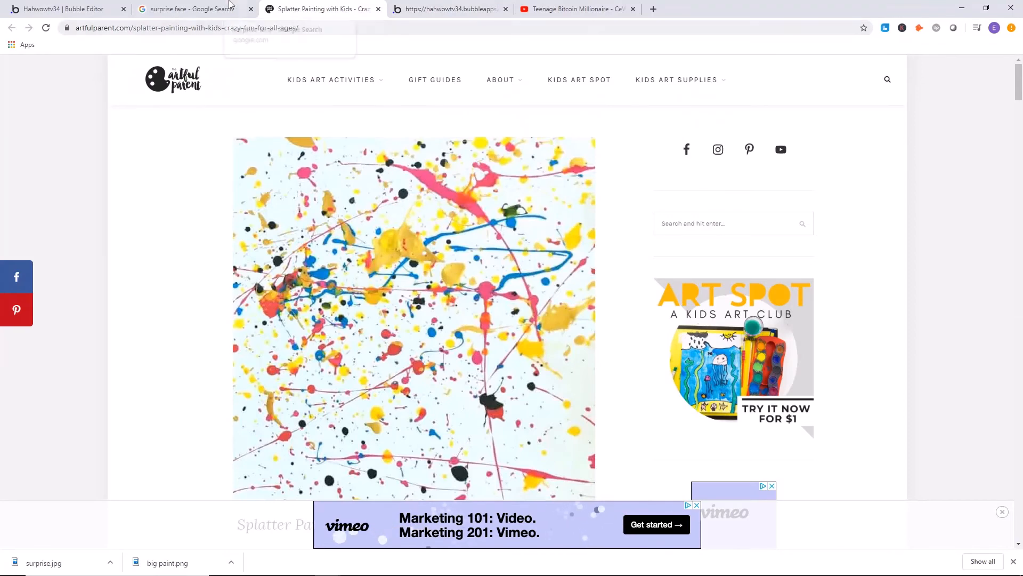
pyautogui.click(399, 4)
pyautogui.rightClick(436, 5)
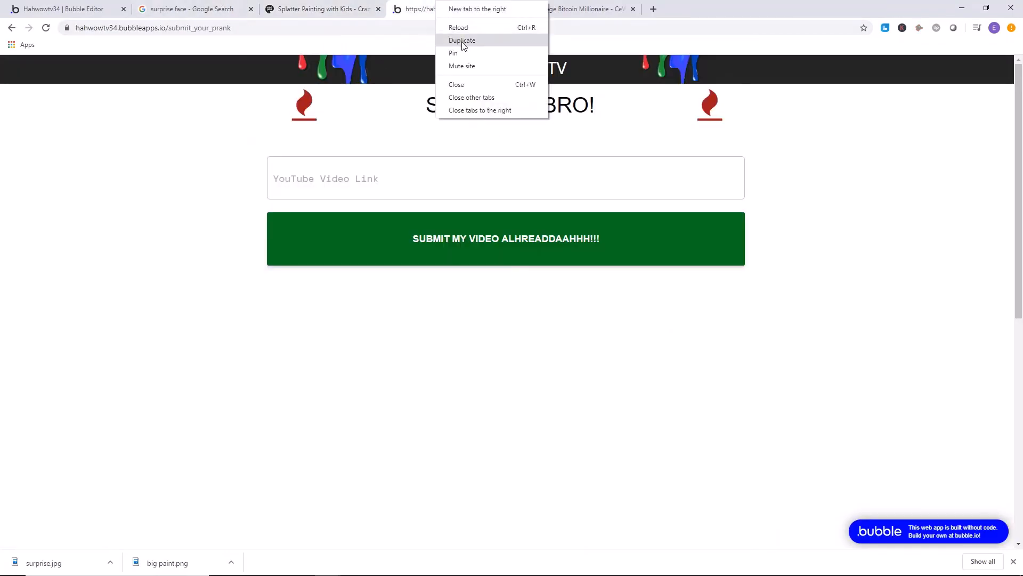
pyautogui.click(462, 41)
pyautogui.moveTo(232, 28); pyautogui.dragTo(191, 28)
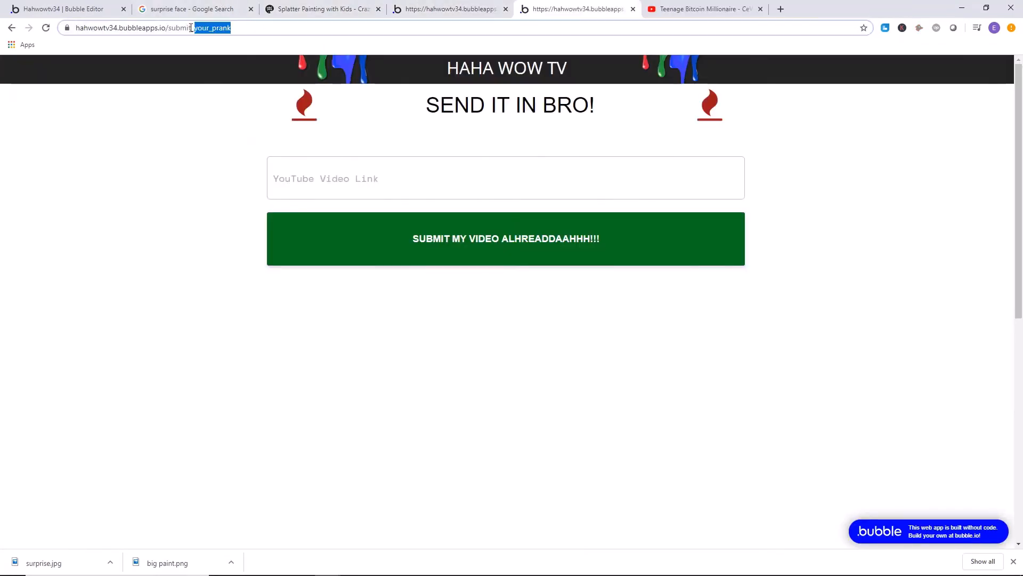
pyautogui.press('BackSpace')
pyautogui.press('Return')
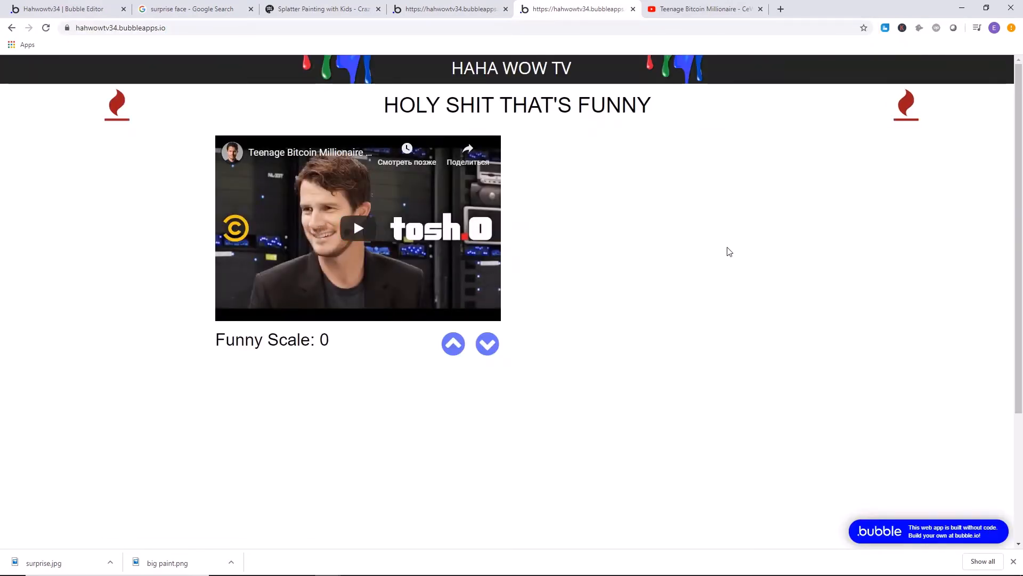
# Upvote the Teenage Bitcoin Millionaire video on the live home page until its Funny Scale reaches 6, and start playing it.
pyautogui.click(456, 342)
pyautogui.click(455, 342)
pyautogui.click(454, 342)
pyautogui.click(455, 342)
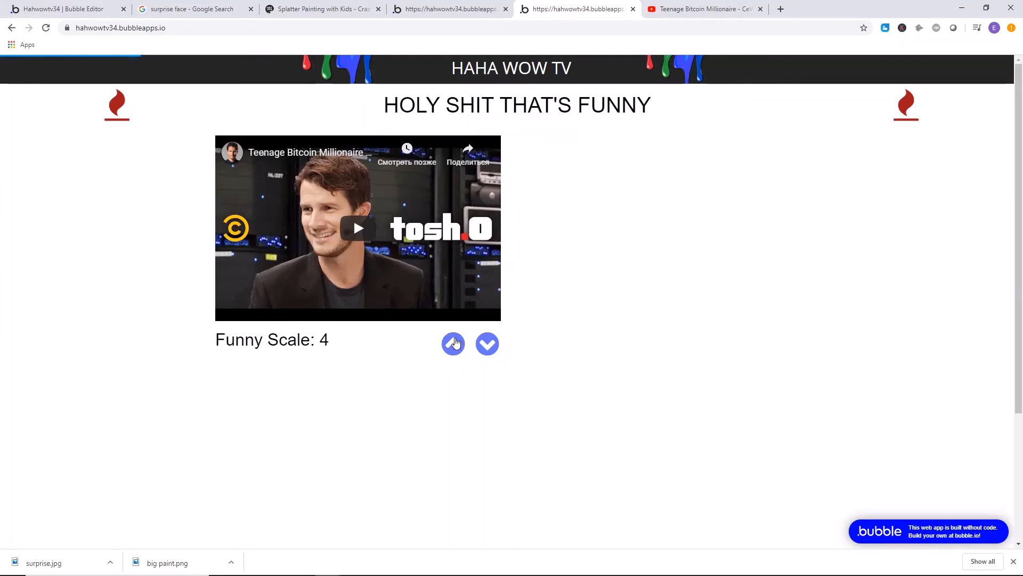
pyautogui.click(455, 343)
pyautogui.click(454, 342)
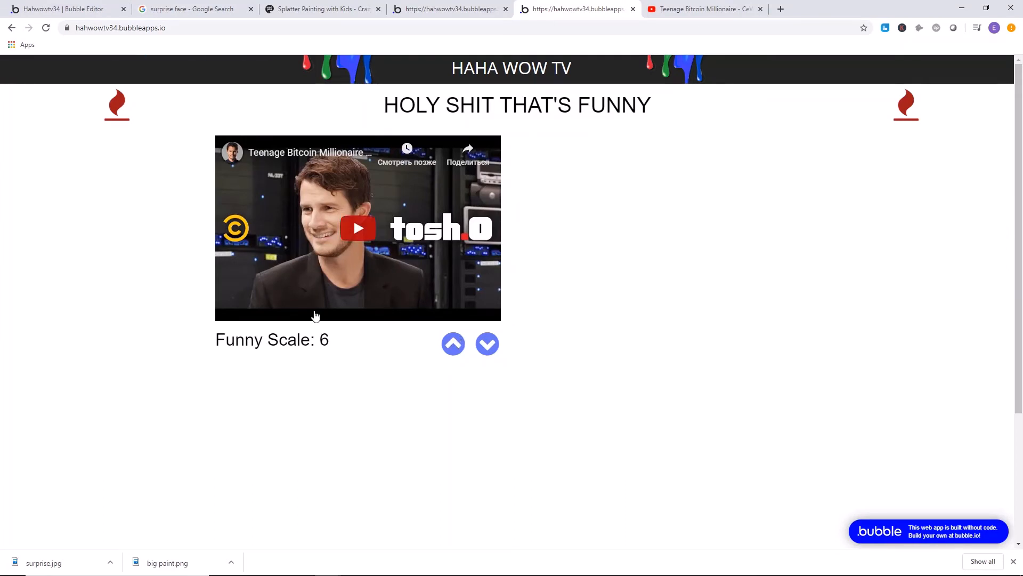
pyautogui.click(323, 209)
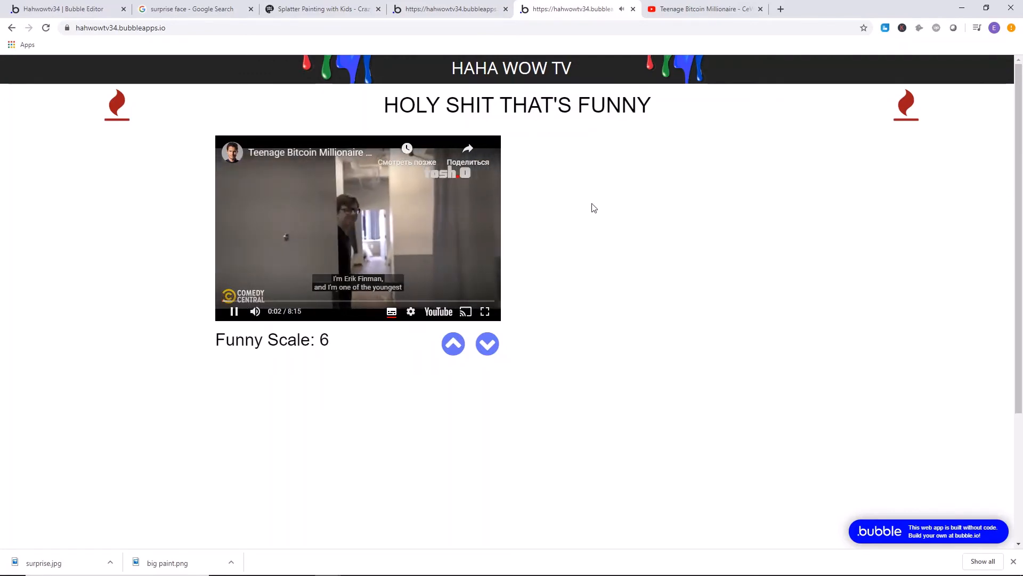
# Switch to the Bubble editor and make the "SEND IT IN BRO!" heading group fixed-width on the submit_your_prank page.
pyautogui.click(320, 9)
pyautogui.click(453, 9)
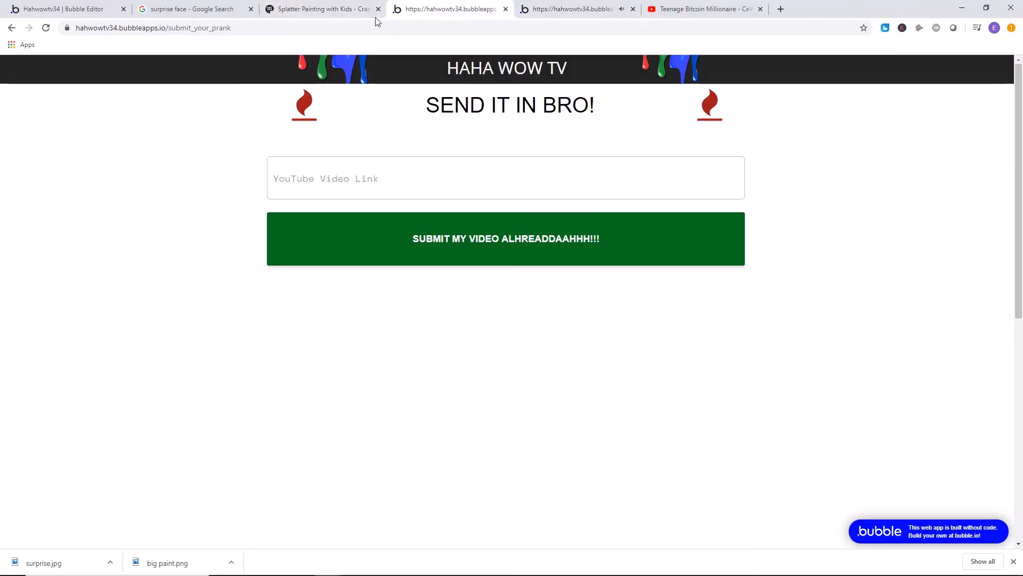
pyautogui.moveTo(60, 7); pyautogui.dragTo(331, 8)
pyautogui.click(81, 65)
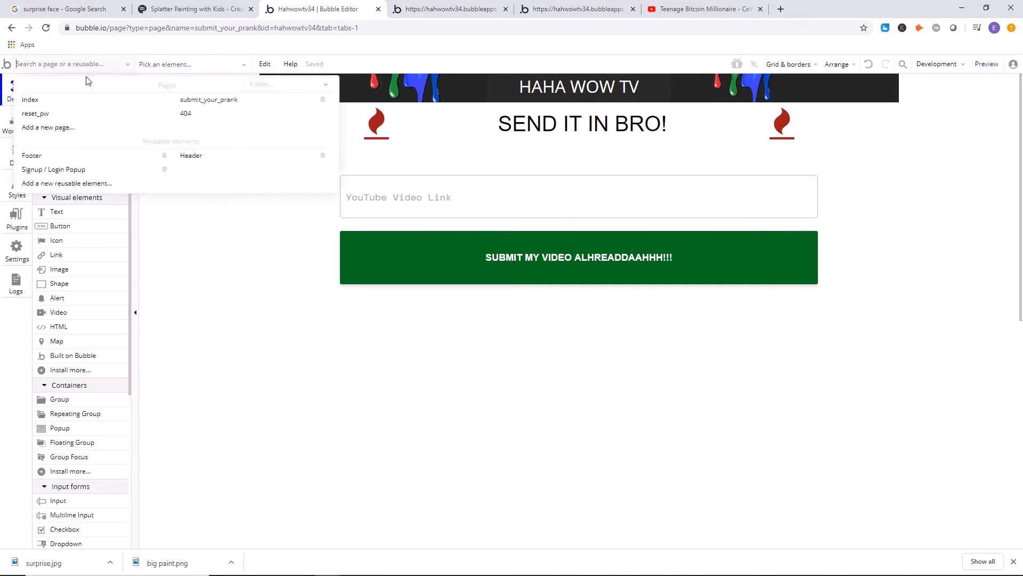
pyautogui.click(363, 142)
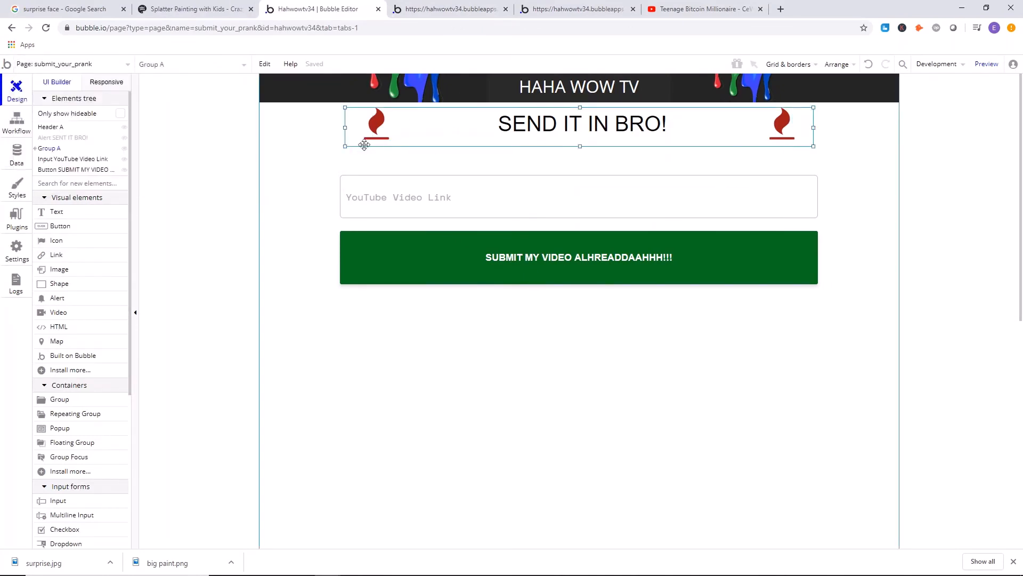
pyautogui.doubleClick(364, 145)
pyautogui.click(735, 401)
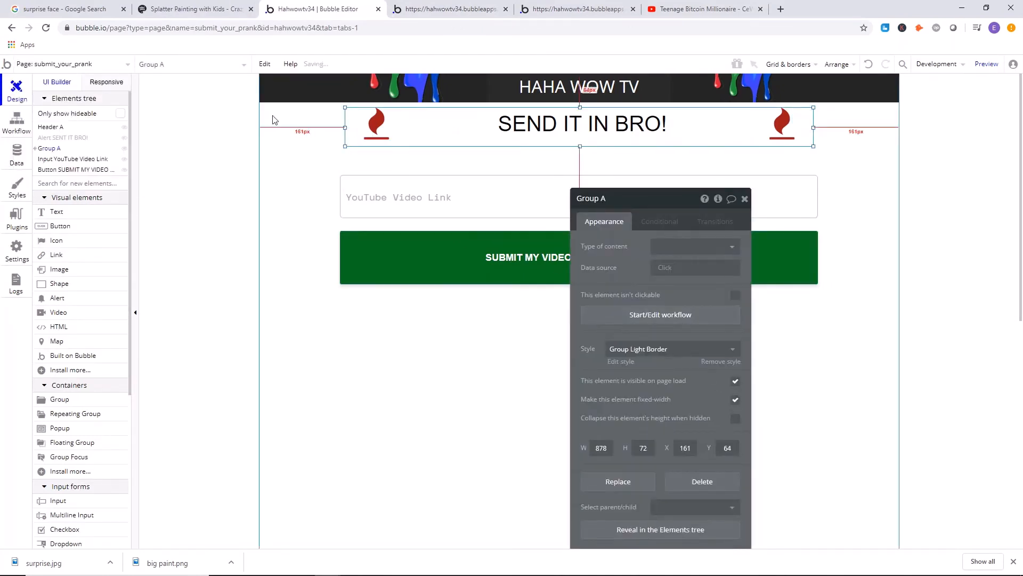
# Open the index page and make its heading group with the flame icons fixed-width.
pyautogui.click(81, 66)
pyautogui.click(64, 103)
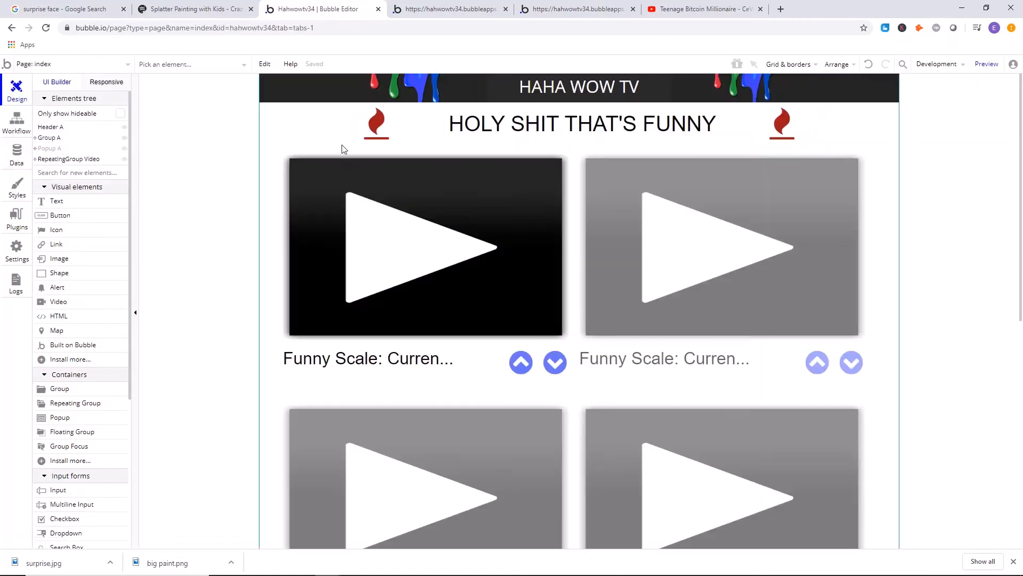
pyautogui.doubleClick(368, 142)
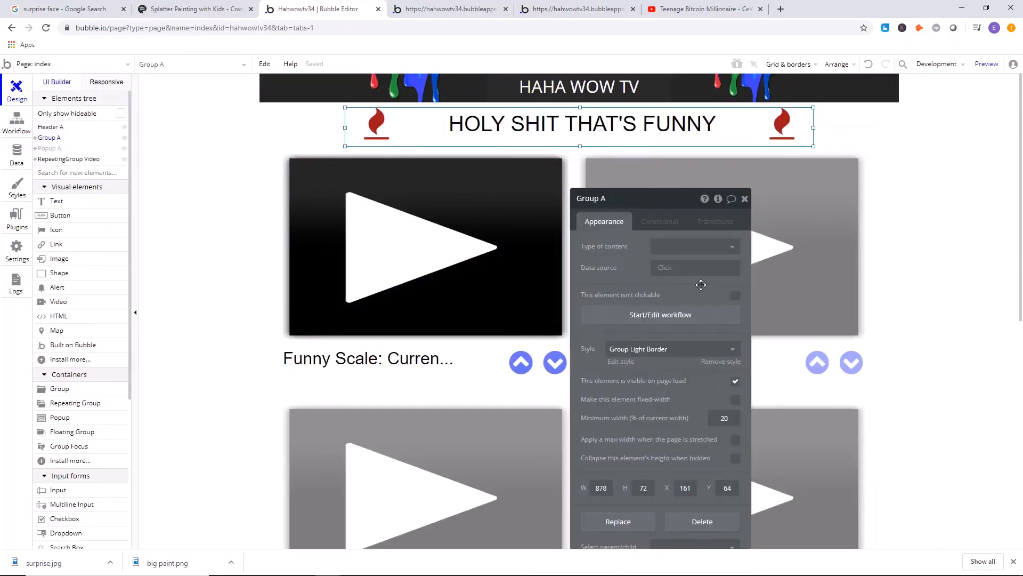
pyautogui.click(737, 403)
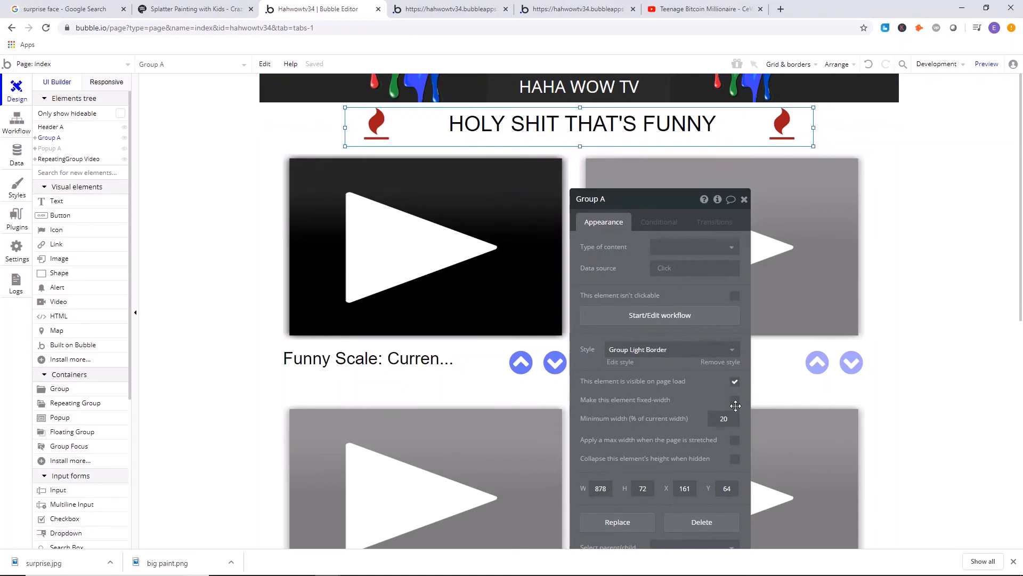
# Deploy the current development version to Live with the description "test".
pyautogui.click(946, 72)
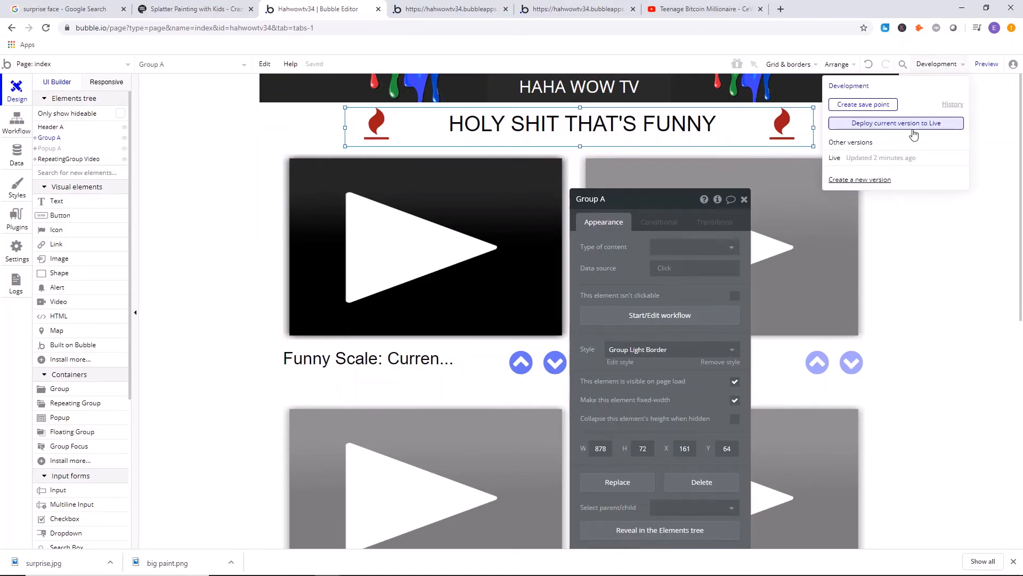
pyautogui.click(913, 130)
pyautogui.write('test')
pyautogui.click(525, 172)
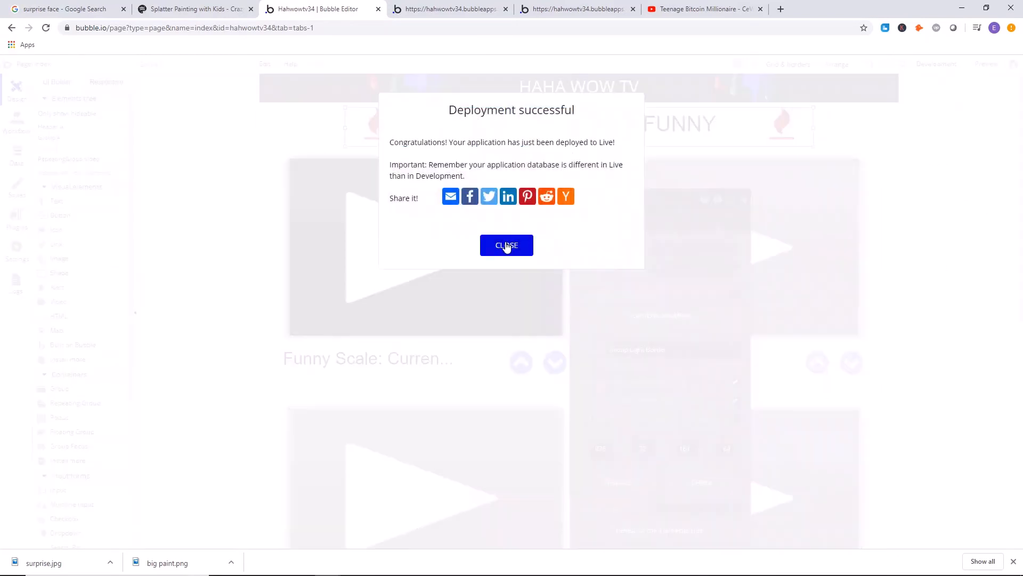
pyautogui.click(505, 245)
# Refresh the live home page to load the new version and check the heading's layout.
pyautogui.click(447, 9)
pyautogui.click(543, 7)
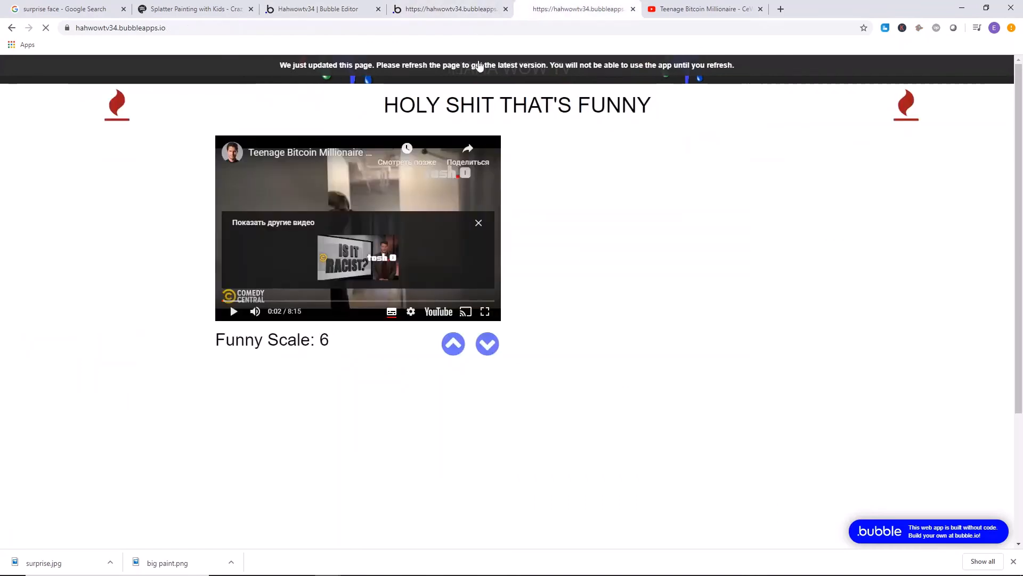
pyautogui.click(479, 66)
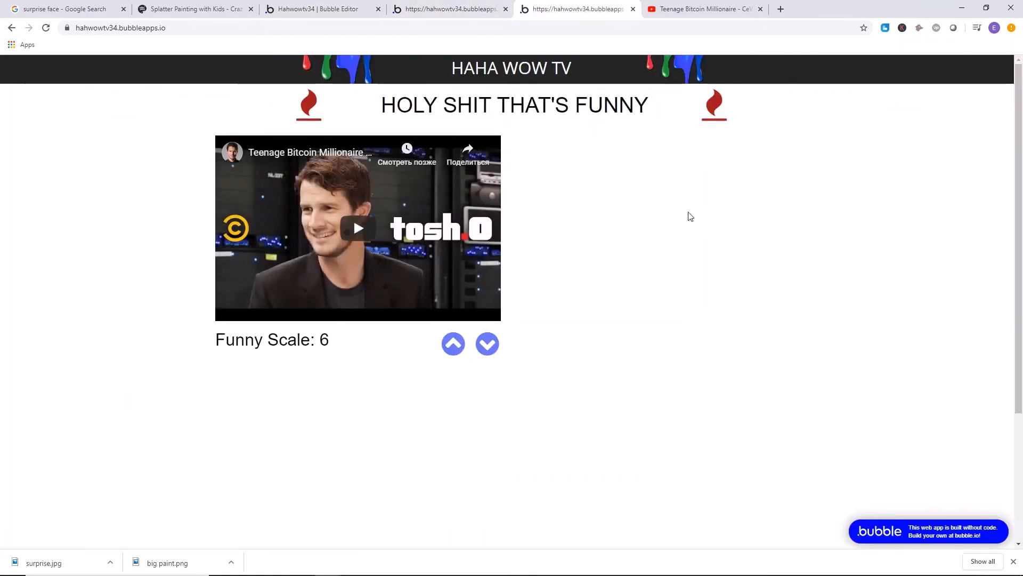
pyautogui.scroll(-3, 685, 213)
pyautogui.scroll(2, 676, 194)
pyautogui.scroll(1, 676, 187)
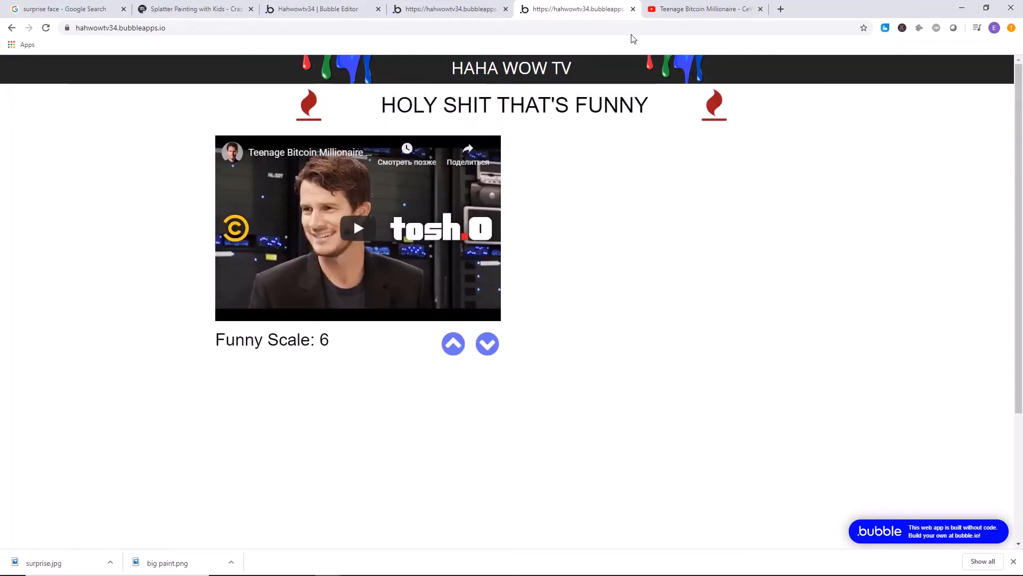
pyautogui.click(687, 10)
pyautogui.scroll(-12, 96, 207)
pyautogui.scroll(10, 154, 187)
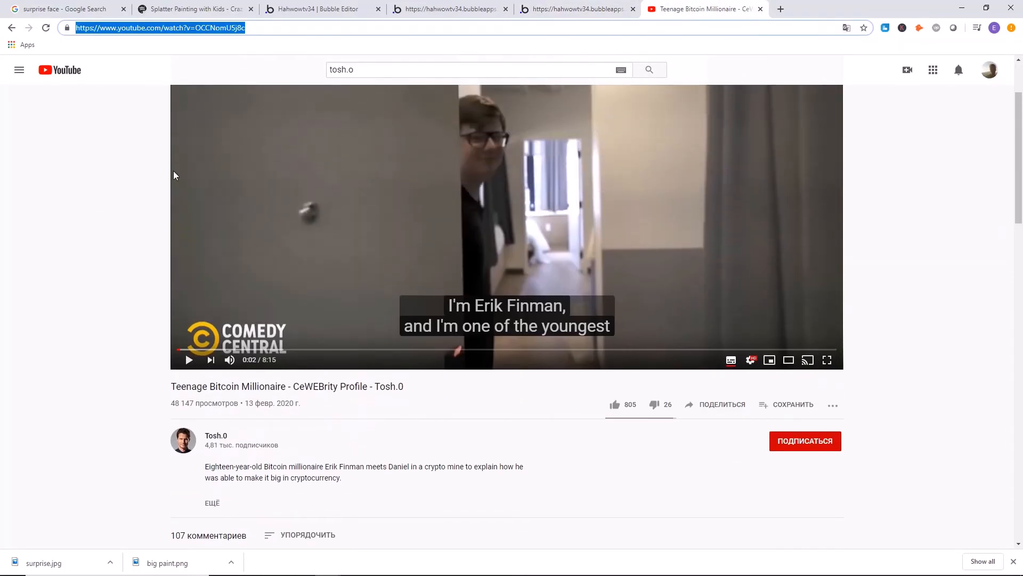
pyautogui.scroll(1, 174, 175)
pyautogui.hotkey('ctrl', 'shift', 'Tab')
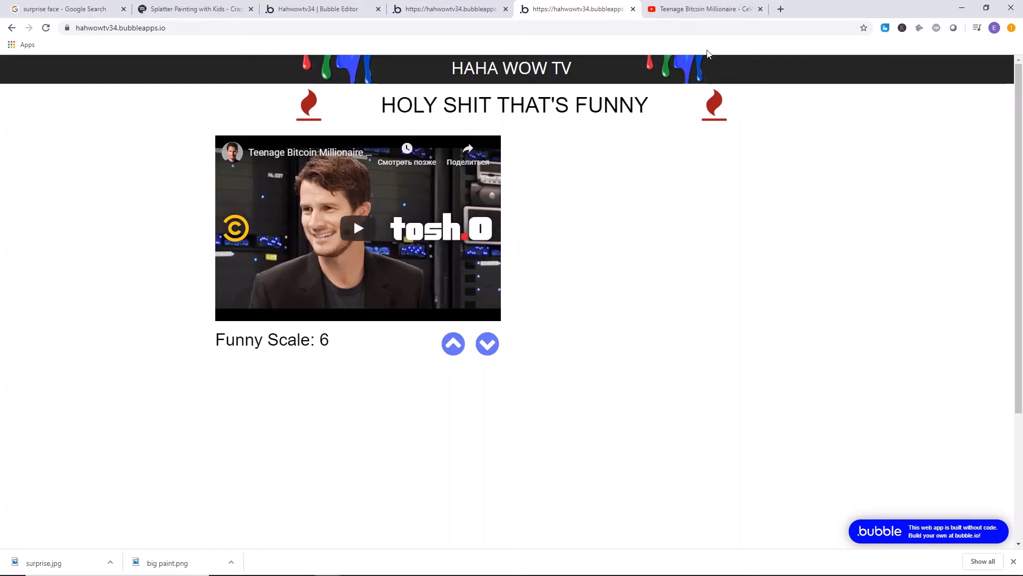
# Return to the YouTube video page and clear the existing search text.
pyautogui.click(705, 10)
pyautogui.click(403, 75)
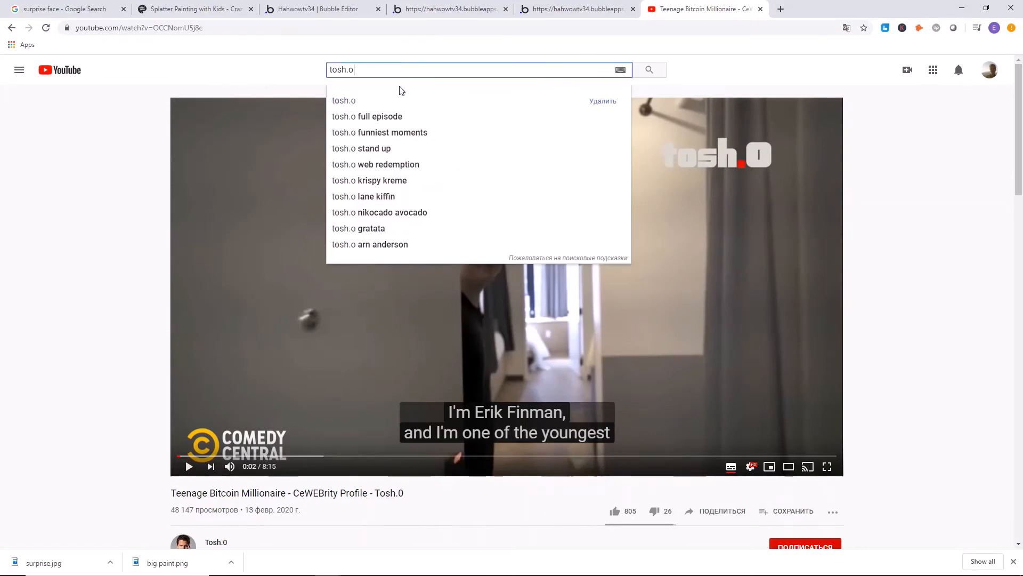
pyautogui.press('BackSpace')
pyautogui.press('BackSpace')
pyautogui.press('BackSpace')
pyautogui.press('BackSpace')
pyautogui.press('BackSpace')
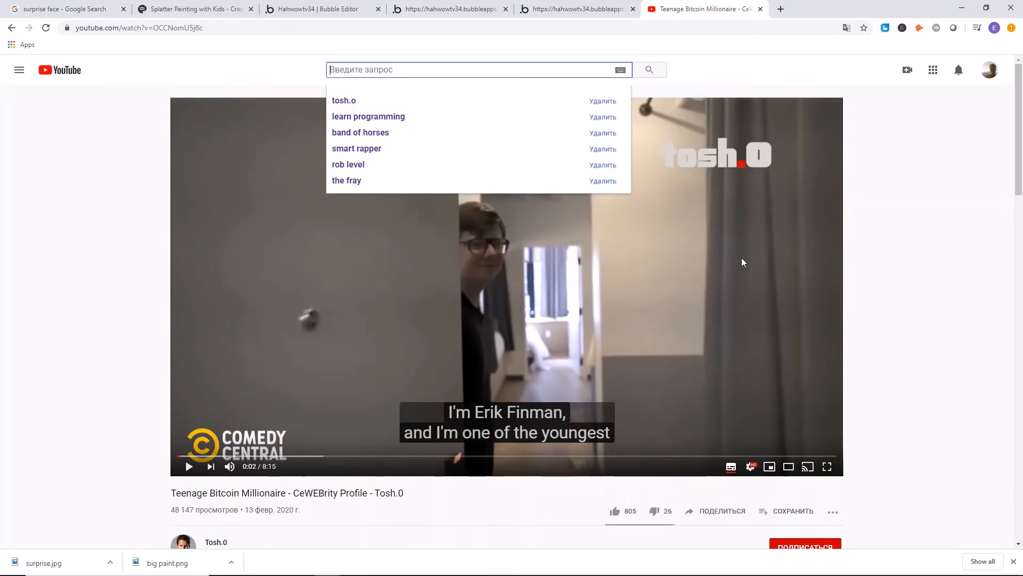
pyautogui.write('animal kingdom')
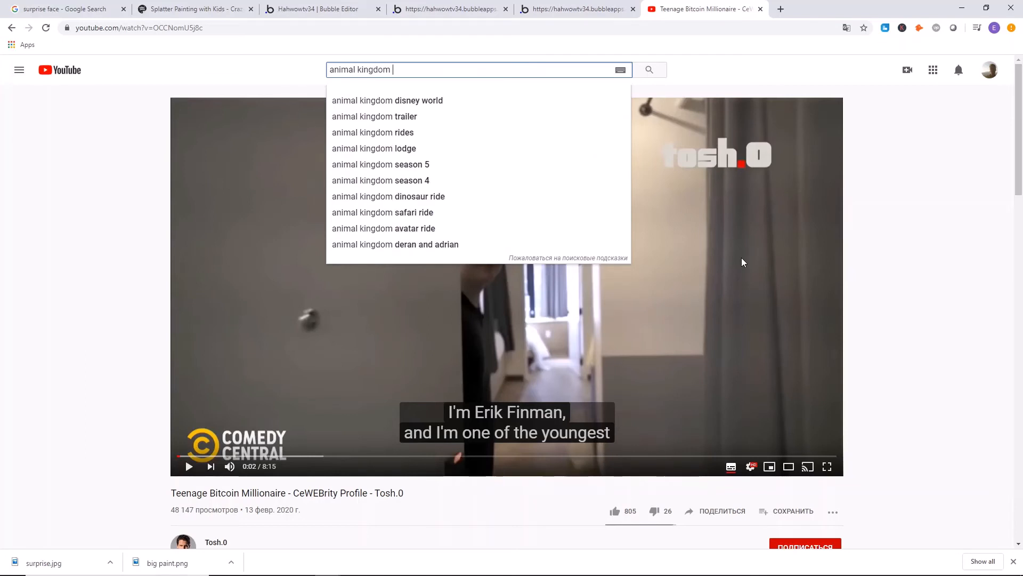
pyautogui.press('BackSpace')
pyautogui.press('BackSpace')
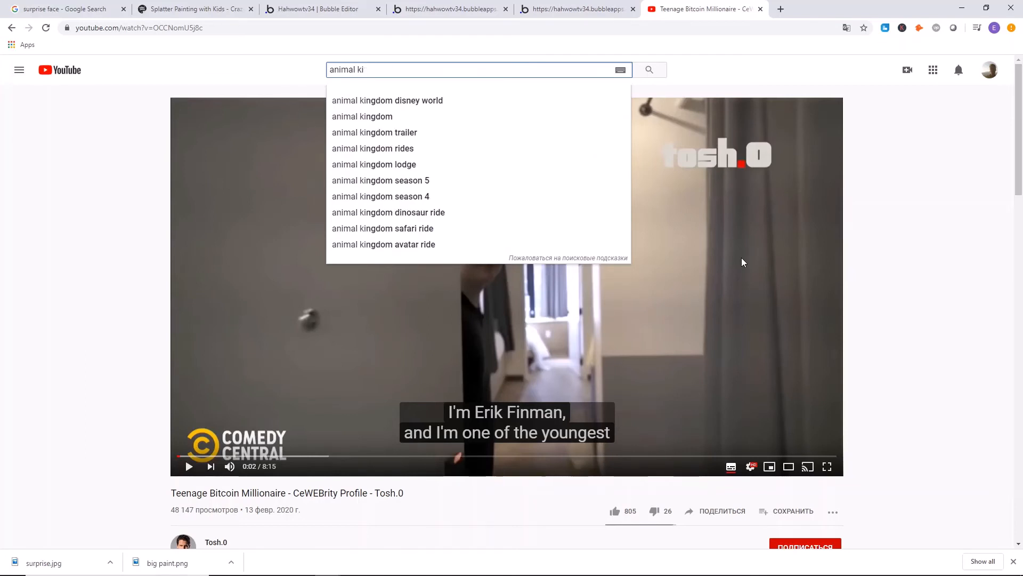
pyautogui.press('BackSpace')
pyautogui.press('BackSpace')
pyautogui.write('f')
pyautogui.press('BackSpace')
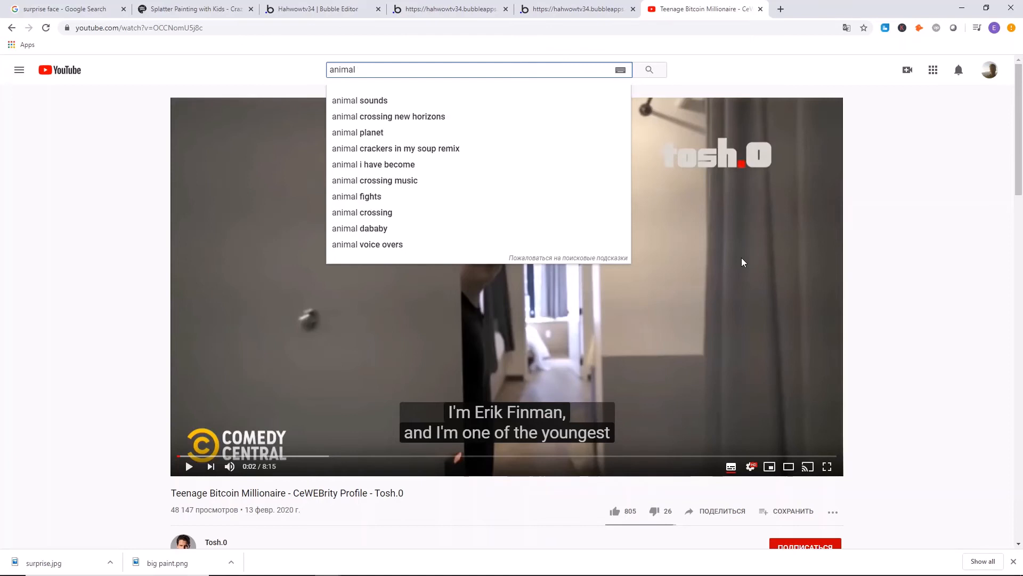
pyautogui.press('BackSpace')
pyautogui.press('BackSpace')
pyautogui.press('BackSpace')
pyautogui.press('BackSpace')
pyautogui.press('BackSpace')
pyautogui.press('BackSpace')
pyautogui.press('BackSpace')
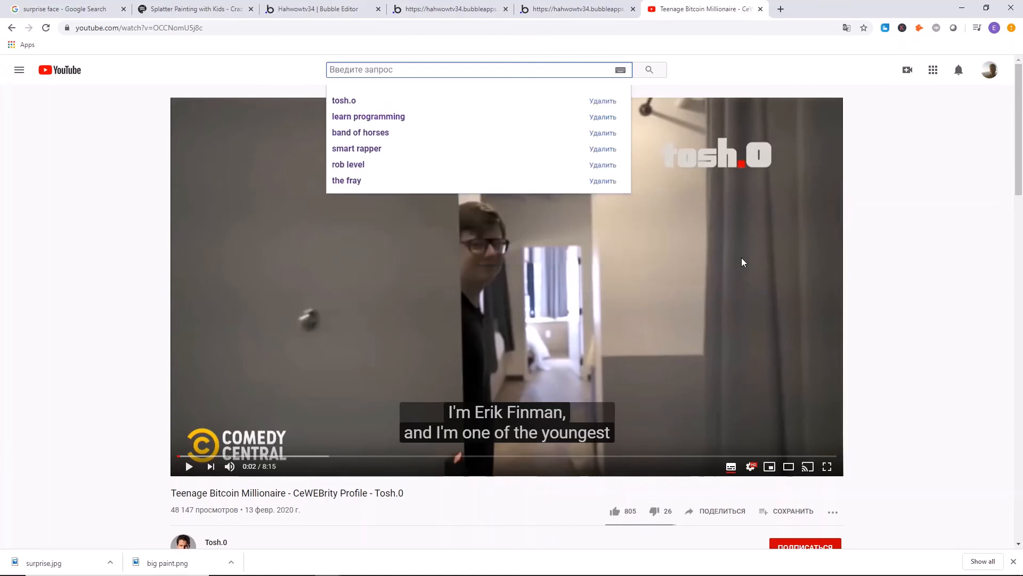
# Search YouTube for "stevo" and open the "We Got a Fifth Dog (And It Was a Mistake) | Steve-O" video.
pyautogui.write('stevo')
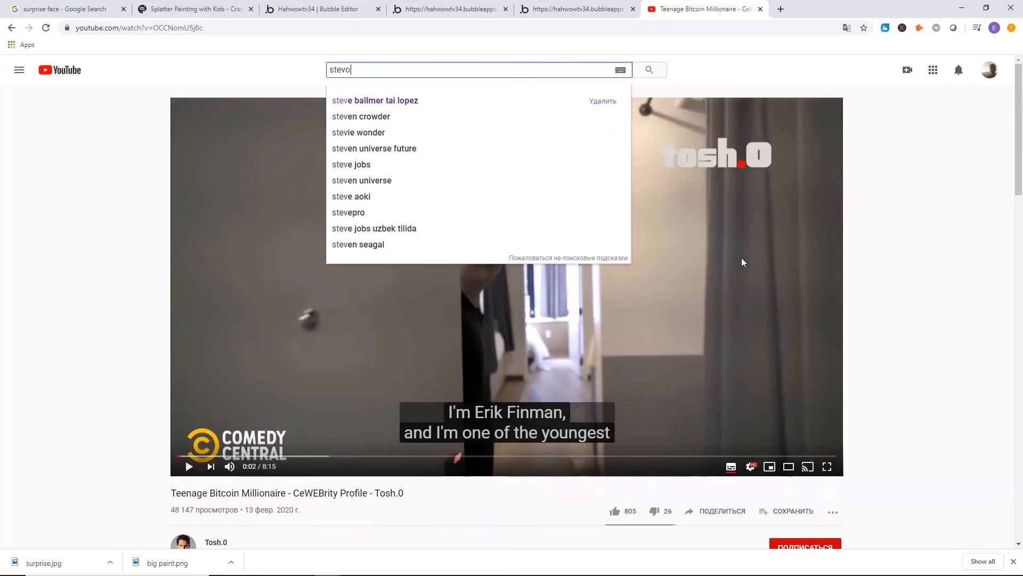
pyautogui.press('Return')
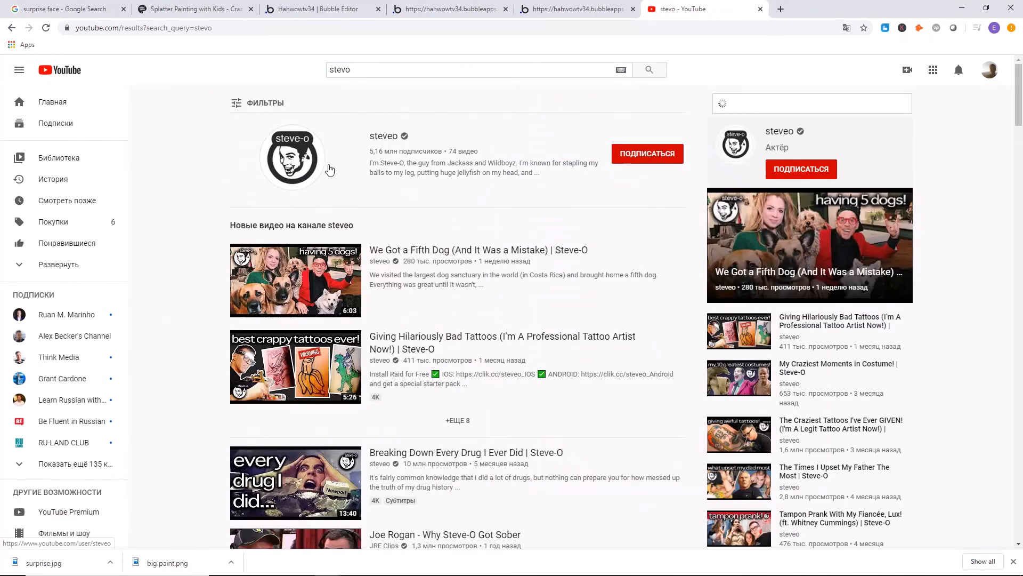
pyautogui.scroll(-1, 238, 171)
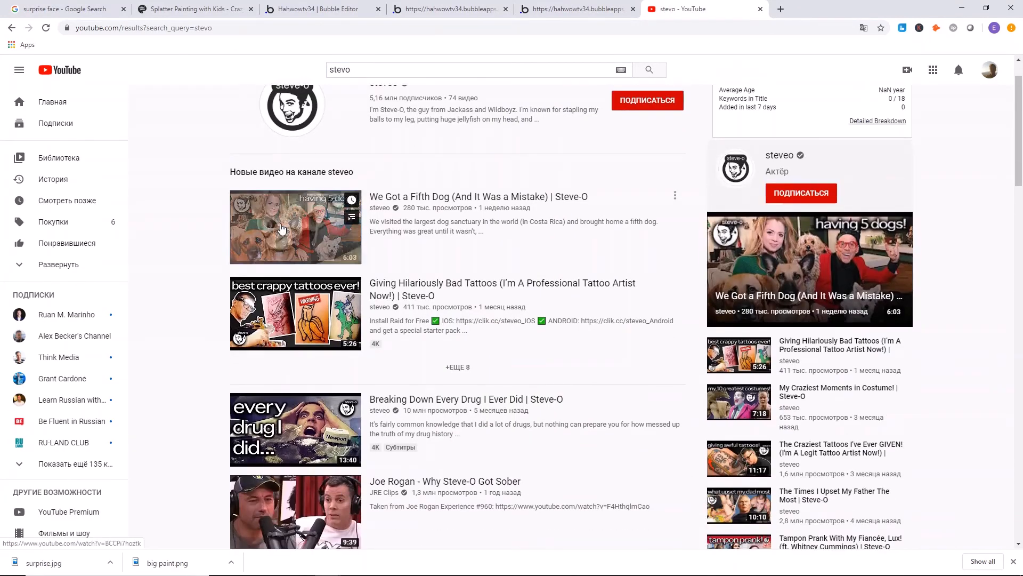
pyautogui.click(233, 215)
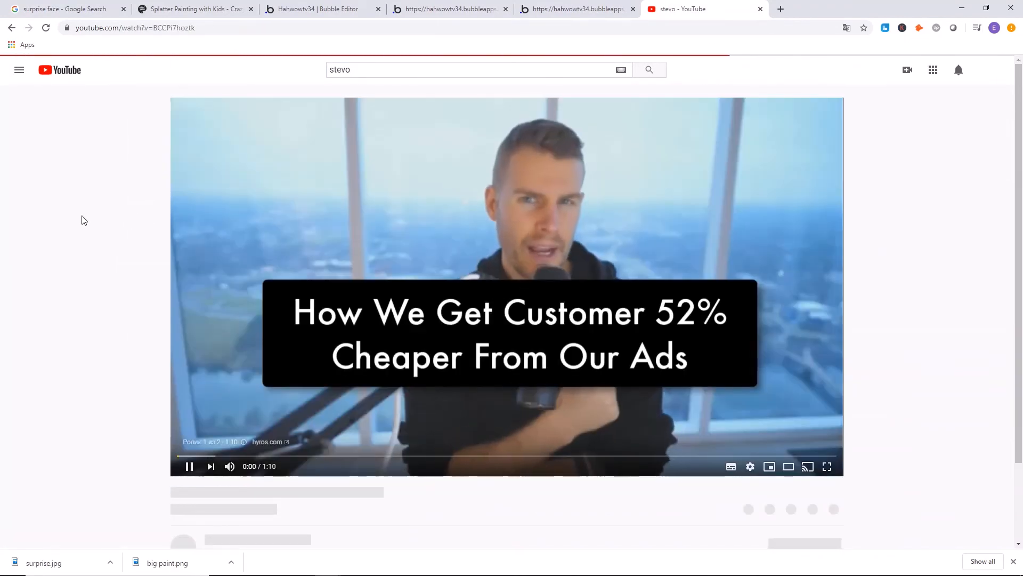
# Mute the player and skip the advertisement before the Steve-O video.
pyautogui.click(230, 466)
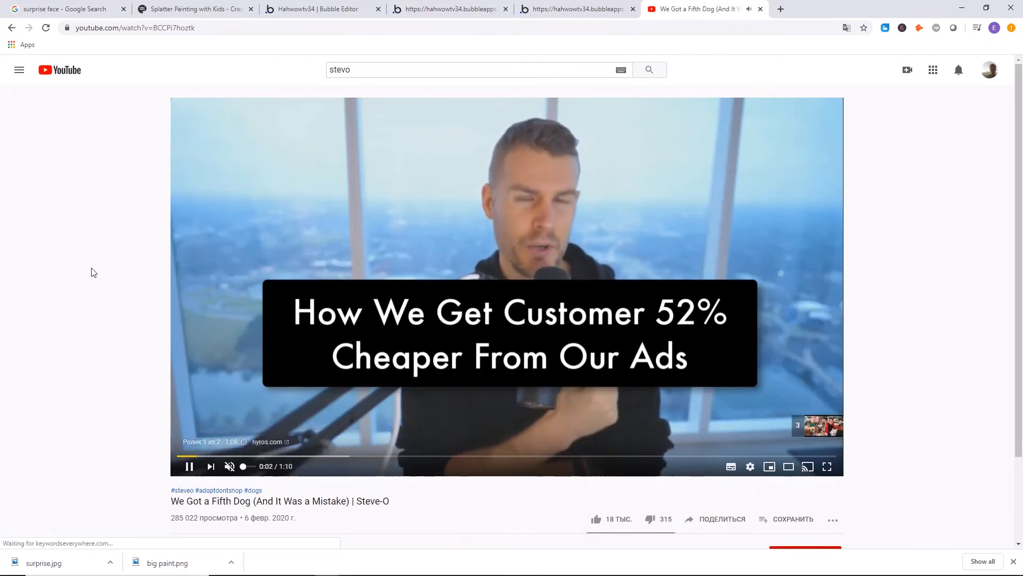
pyautogui.scroll(-3, 107, 275)
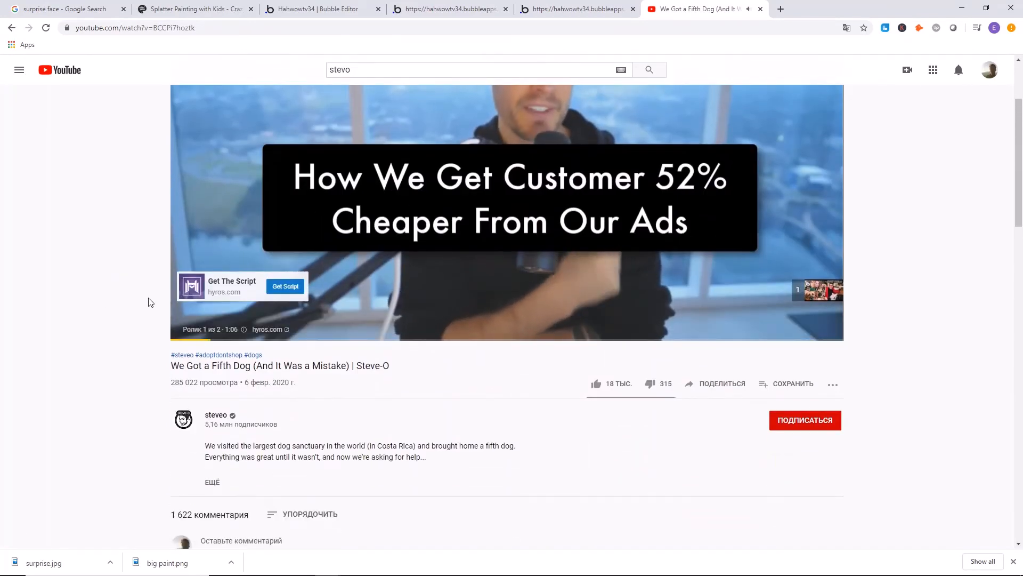
pyautogui.click(821, 292)
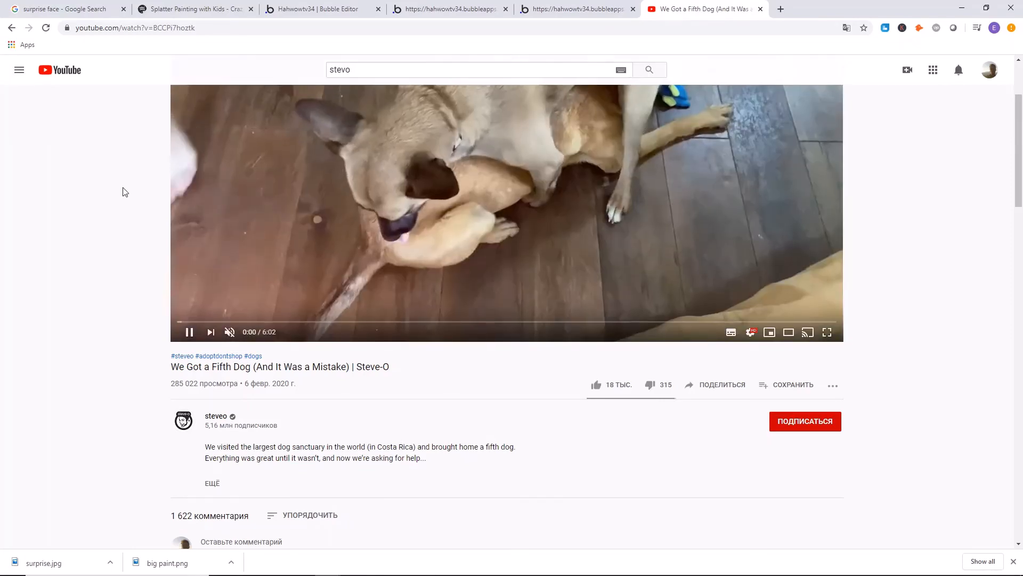
pyautogui.scroll(3, 331, 306)
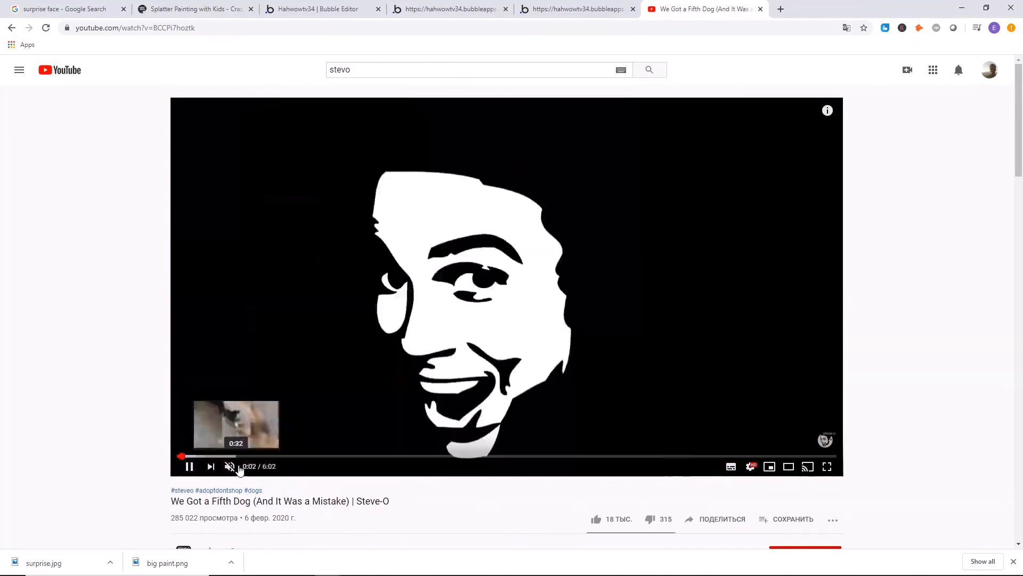
# Unmute the Steve-O video and lower its volume to about half.
pyautogui.click(237, 466)
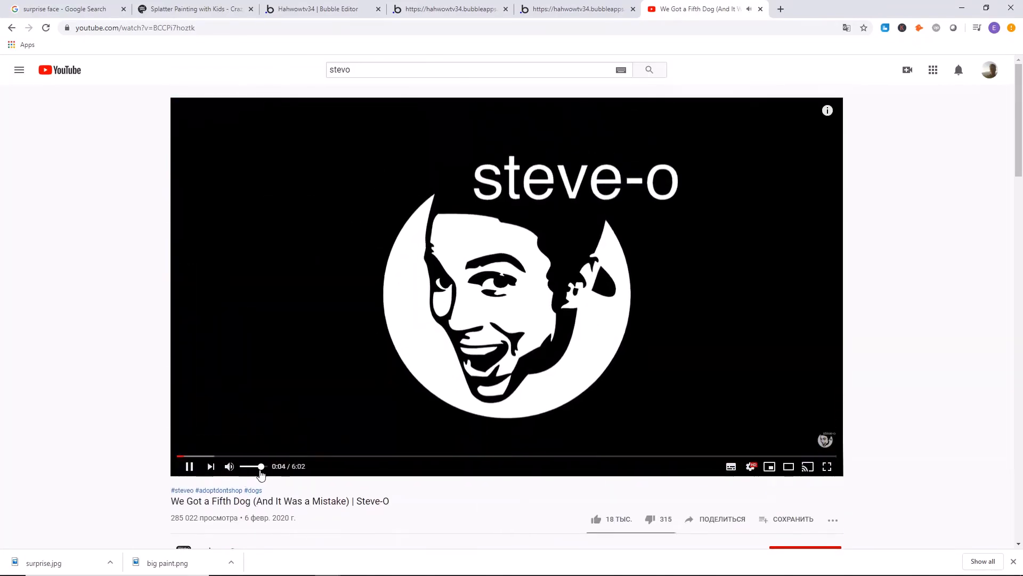
pyautogui.moveTo(254, 468); pyautogui.dragTo(250, 469)
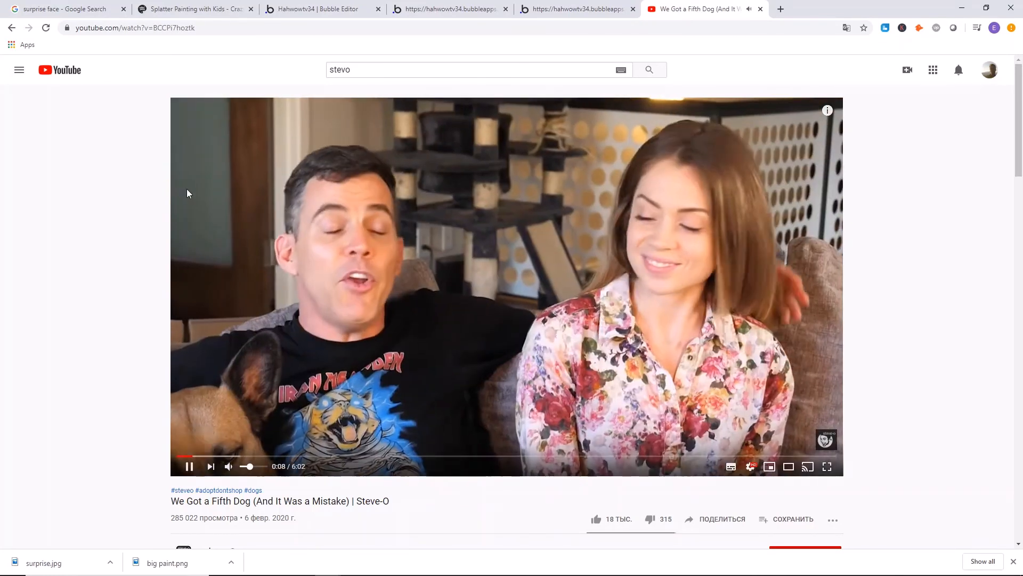
pyautogui.rightClick(132, 156)
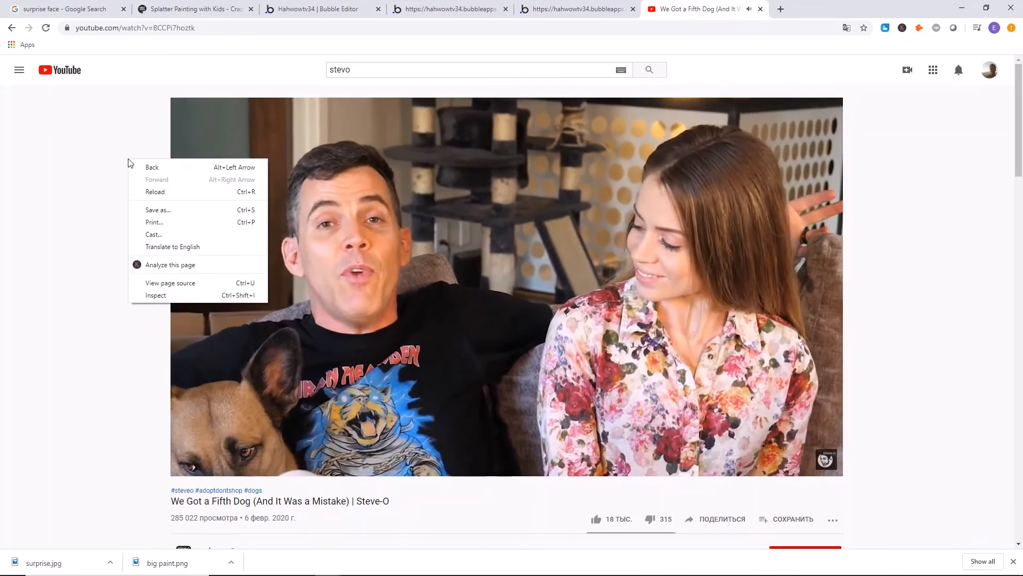
pyautogui.click(113, 136)
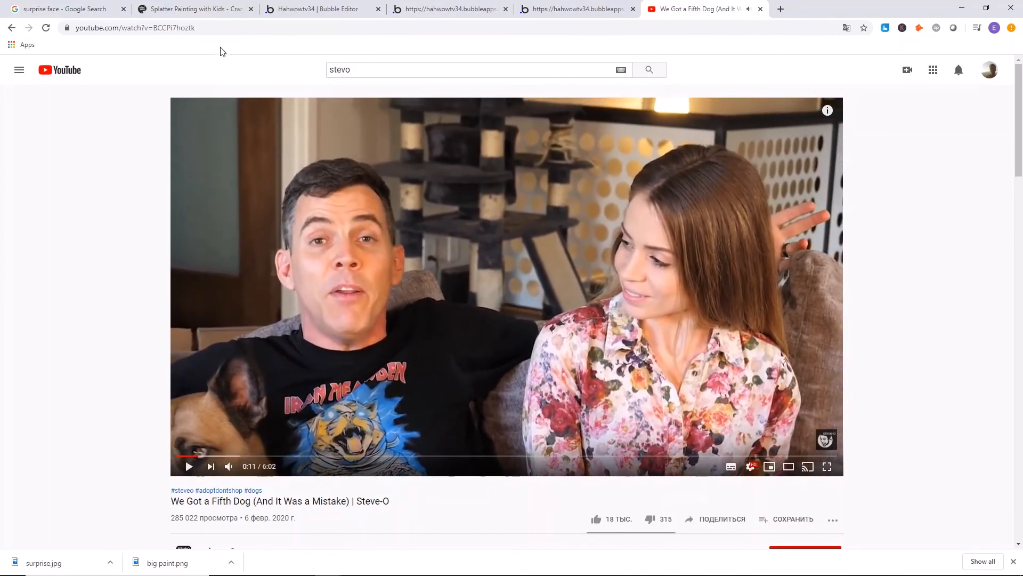
# Copy the Steve-O video's full URL from the YouTube page.
pyautogui.click(57, 27)
pyautogui.rightClick(132, 30)
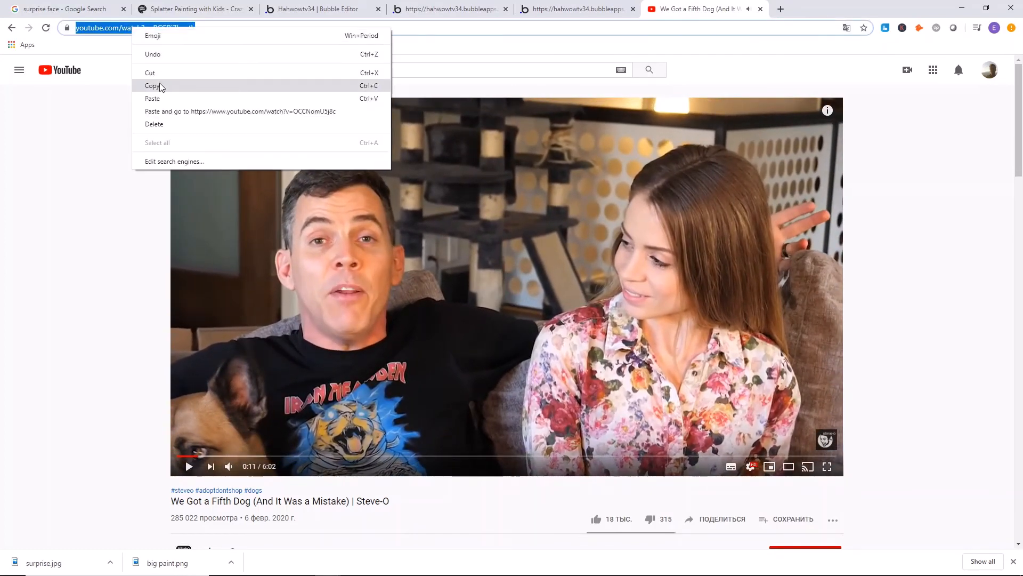
pyautogui.click(159, 84)
pyautogui.click(86, 174)
# Try to submit the copied Steve-O link on the live submission page and accept the required page refresh.
pyautogui.click(536, 8)
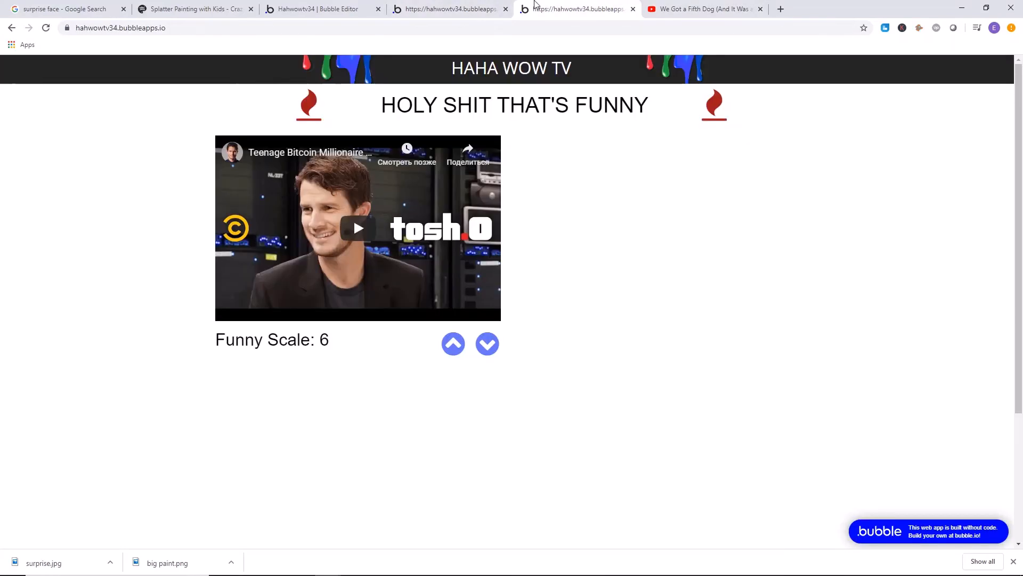
pyautogui.click(466, 8)
pyautogui.rightClick(408, 181)
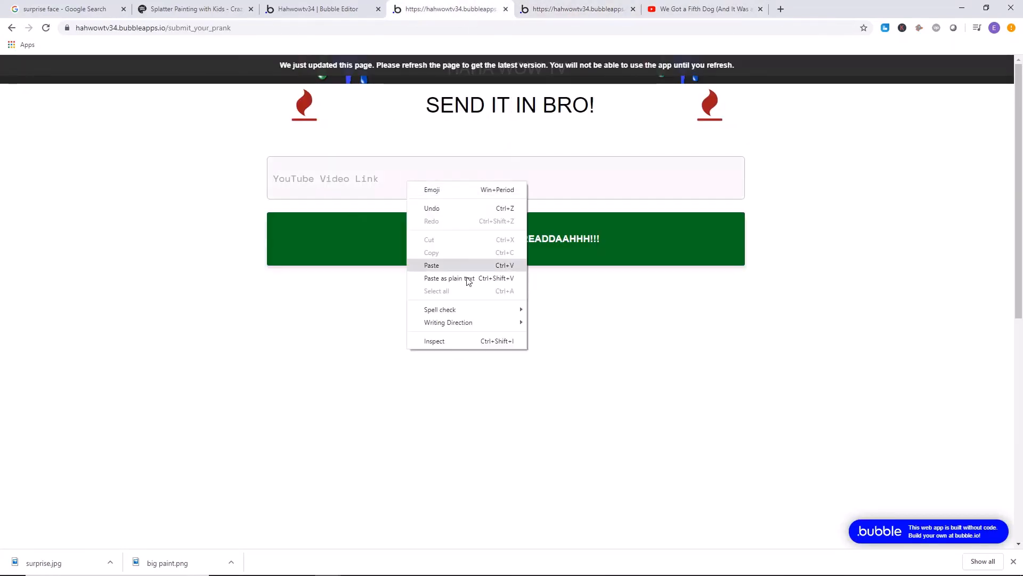
pyautogui.click(455, 274)
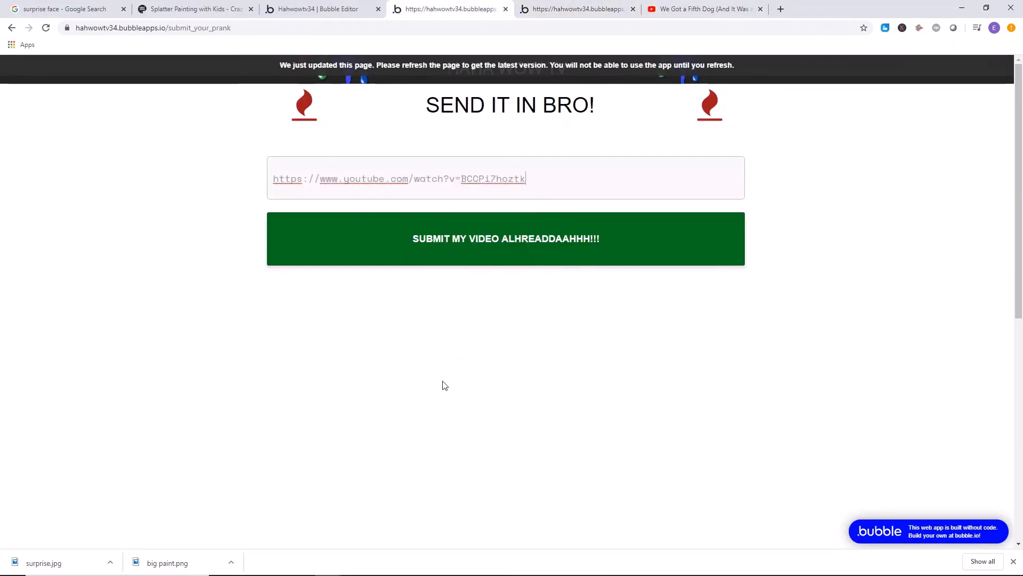
pyautogui.click(581, 242)
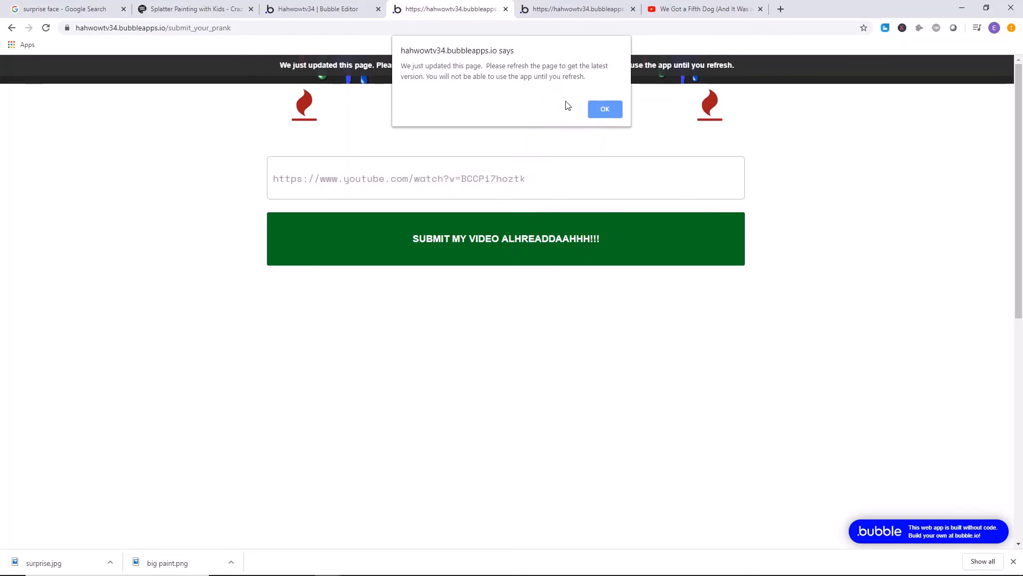
pyautogui.click(600, 109)
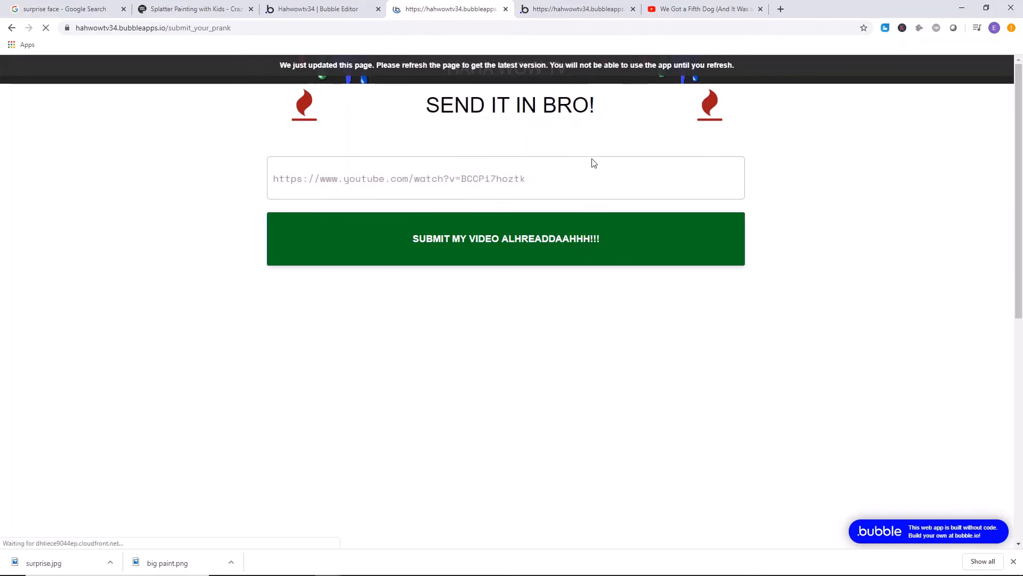
# Paste the Steve-O video link into the refreshed submission form and submit it.
pyautogui.rightClick(454, 178)
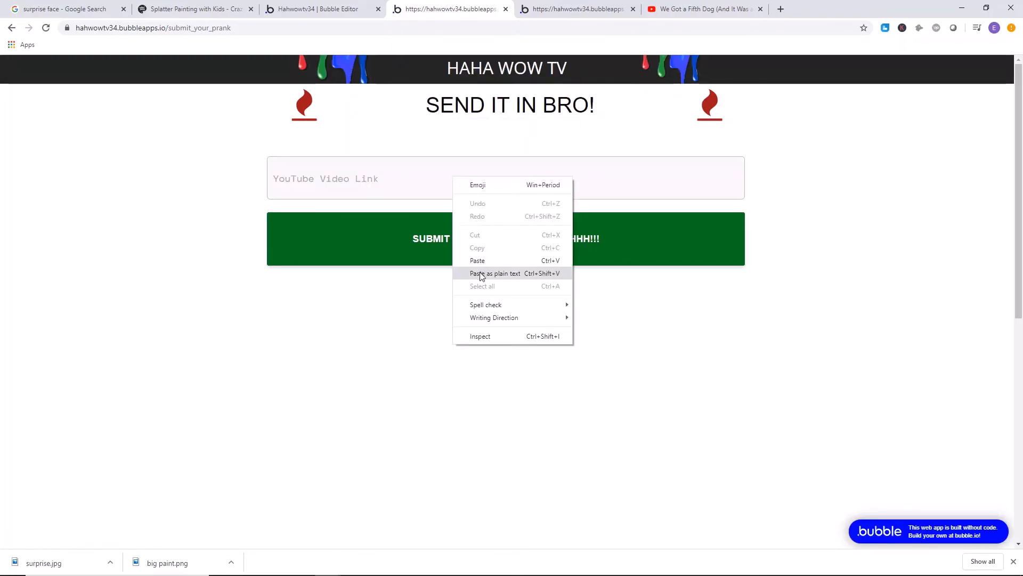
pyautogui.click(535, 7)
pyautogui.click(450, 9)
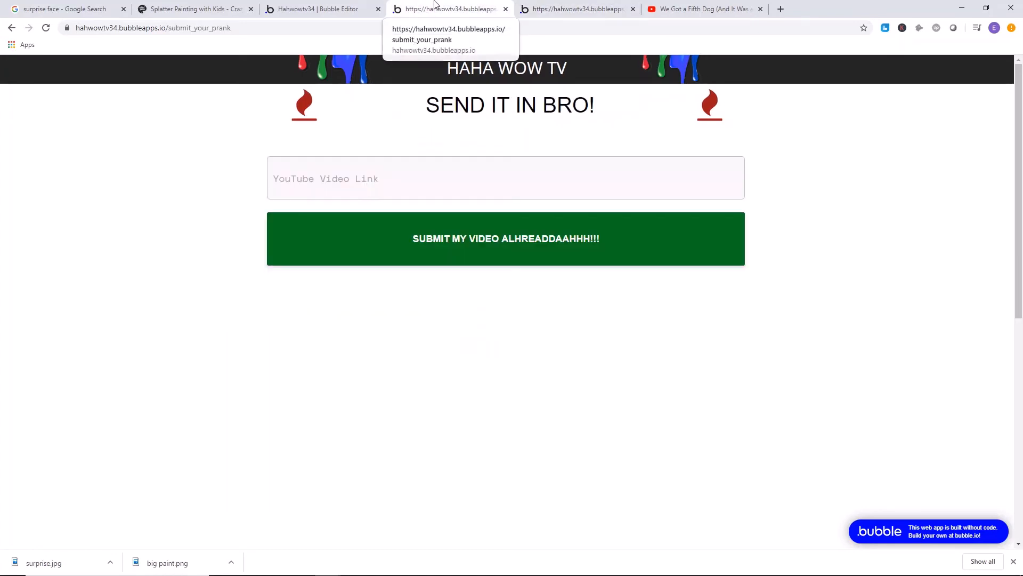
pyautogui.rightClick(421, 175)
pyautogui.click(459, 268)
pyautogui.click(477, 250)
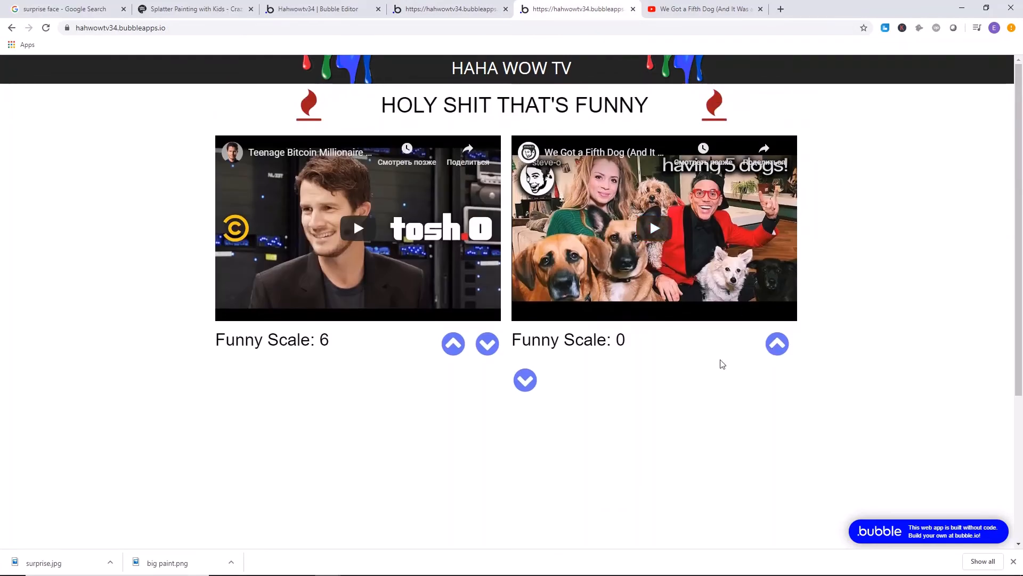
# Upvote the newly added Steve-O video on the live home page until it overtakes the Tosh.0 video.
pyautogui.click(776, 343)
pyautogui.click(781, 346)
pyautogui.click(782, 346)
pyautogui.click(782, 346)
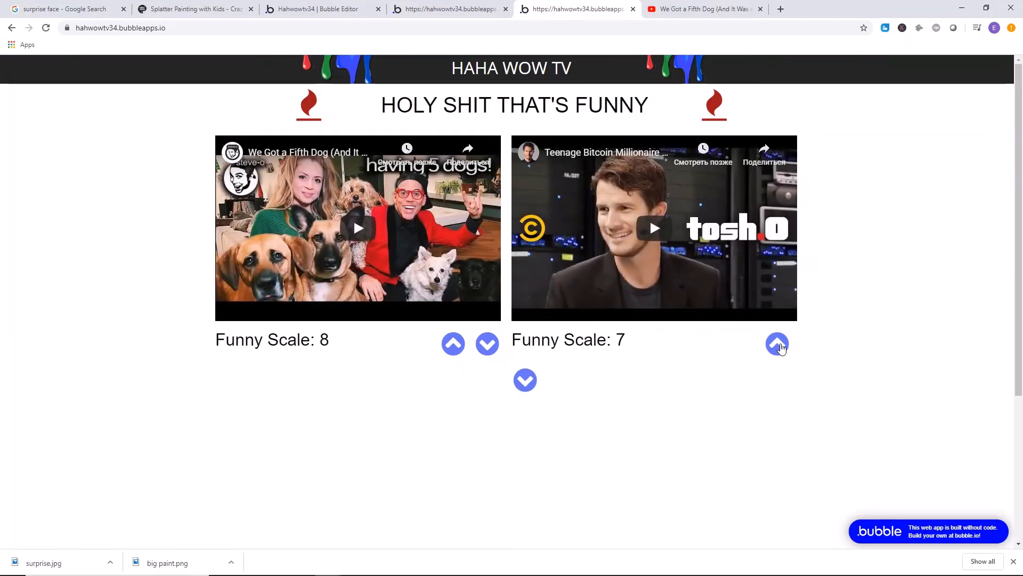
# Test voting on the Steve-O video, downvoting it to a Funny Scale of 7.
pyautogui.click(454, 344)
pyautogui.rightClick(457, 333)
pyautogui.click(376, 395)
pyautogui.click(486, 348)
pyautogui.click(487, 348)
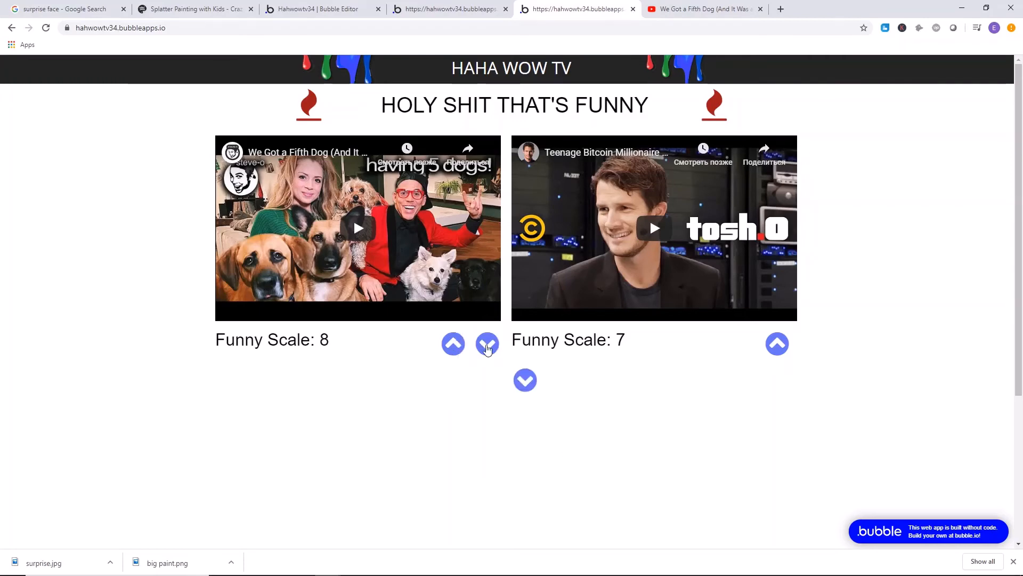
pyautogui.click(487, 347)
# Upvote the Teenage Bitcoin Millionaire video to a Funny Scale of 17.
pyautogui.click(460, 350)
pyautogui.click(454, 345)
pyautogui.click(454, 346)
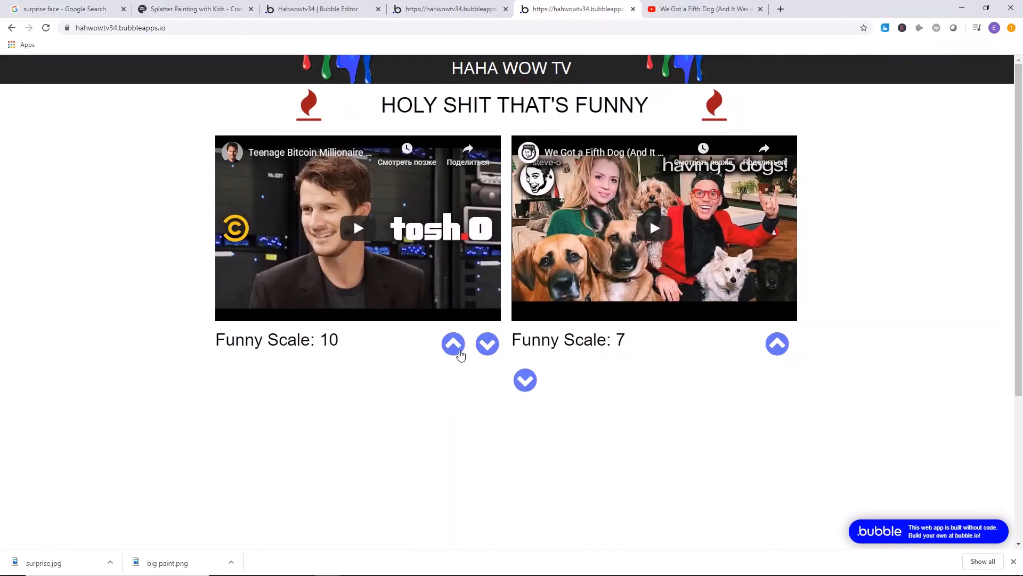
pyautogui.click(455, 345)
pyautogui.click(454, 346)
pyautogui.click(454, 345)
pyautogui.click(454, 345)
pyautogui.click(454, 345)
pyautogui.click(454, 346)
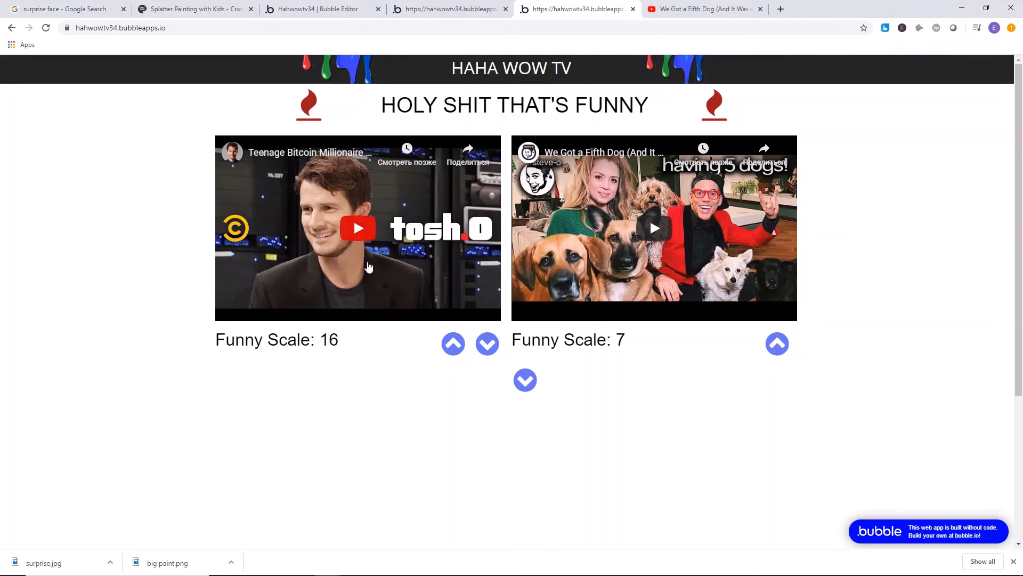
pyautogui.click(453, 345)
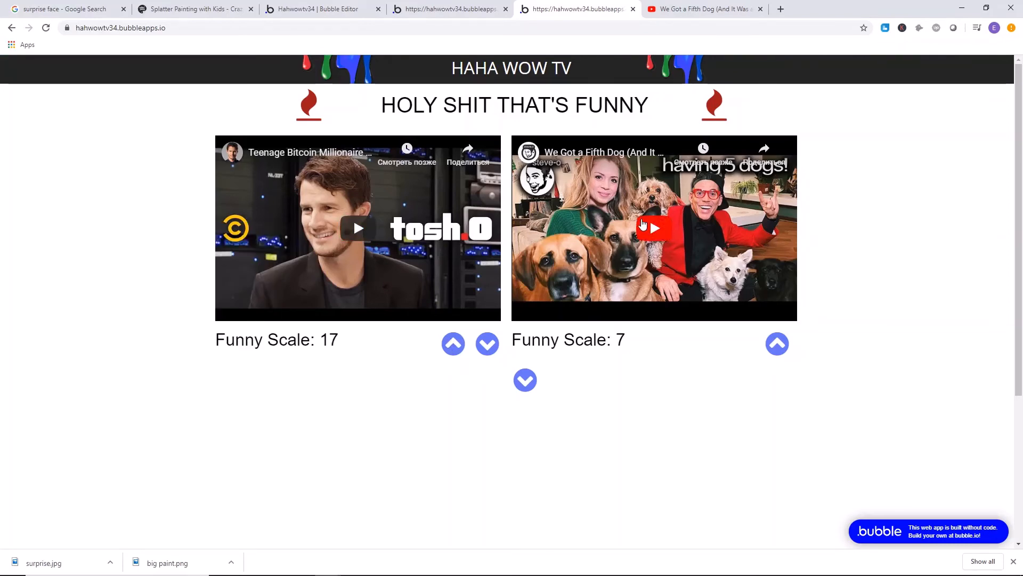
# Play the embedded Steve-O video briefly on the home page and pause it.
pyautogui.click(735, 245)
pyautogui.click(685, 235)
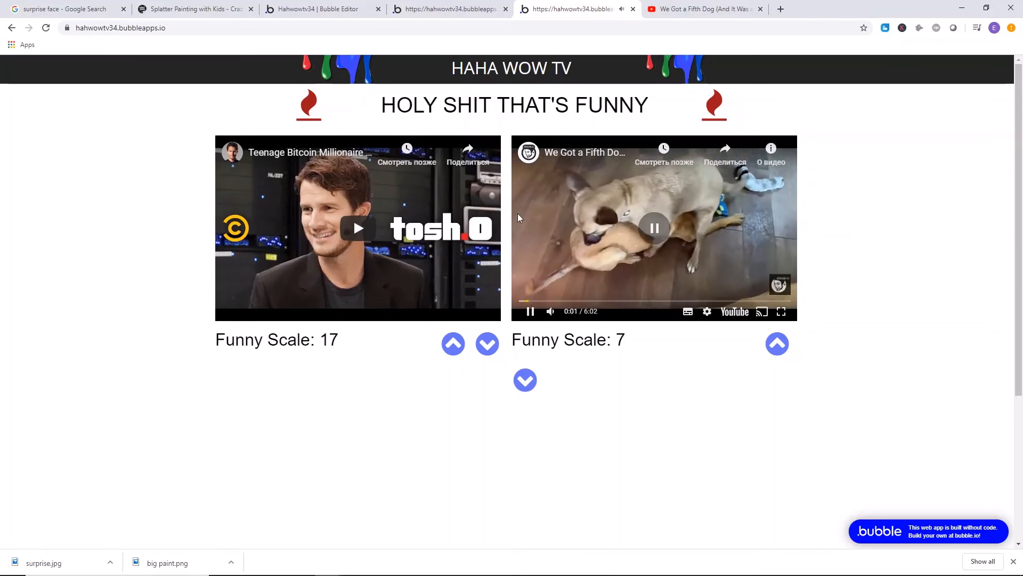
pyautogui.scroll(-4, 366, 206)
pyautogui.scroll(4, 402, 230)
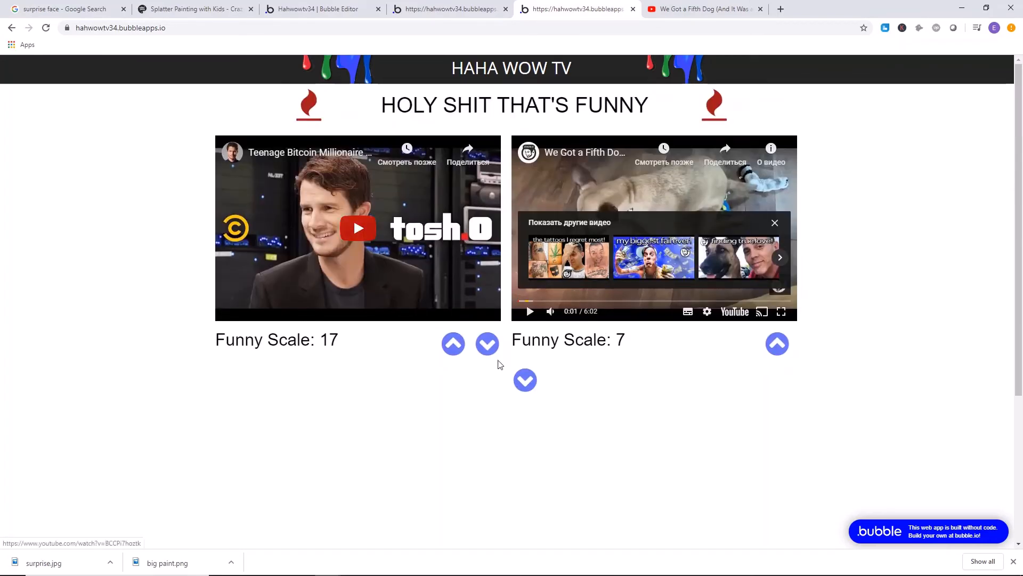
# Return to the Bubble editor and move the down-vote icon slightly right in the repeating group's first cell.
pyautogui.click(455, 5)
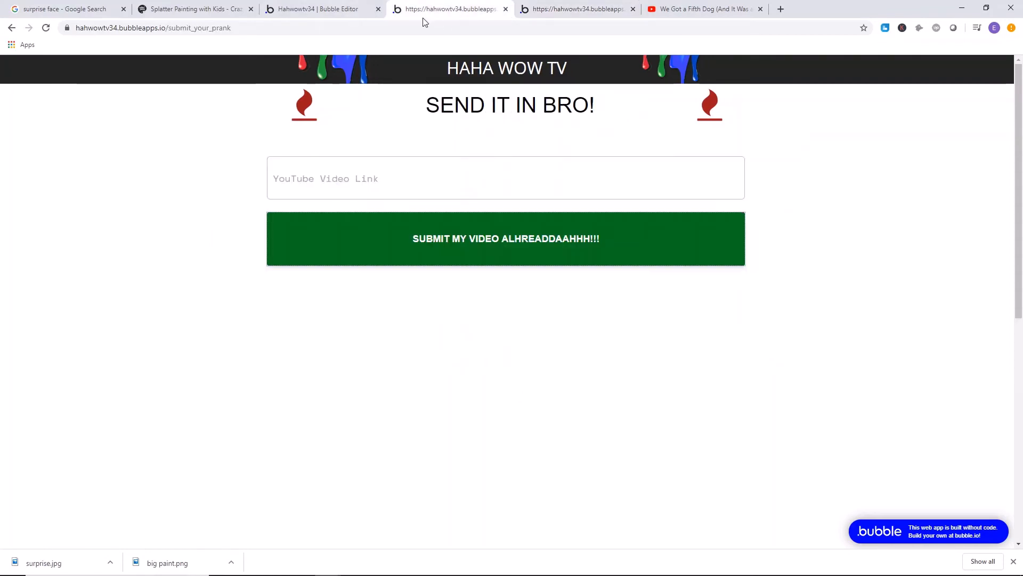
pyautogui.click(319, 9)
pyautogui.click(546, 367)
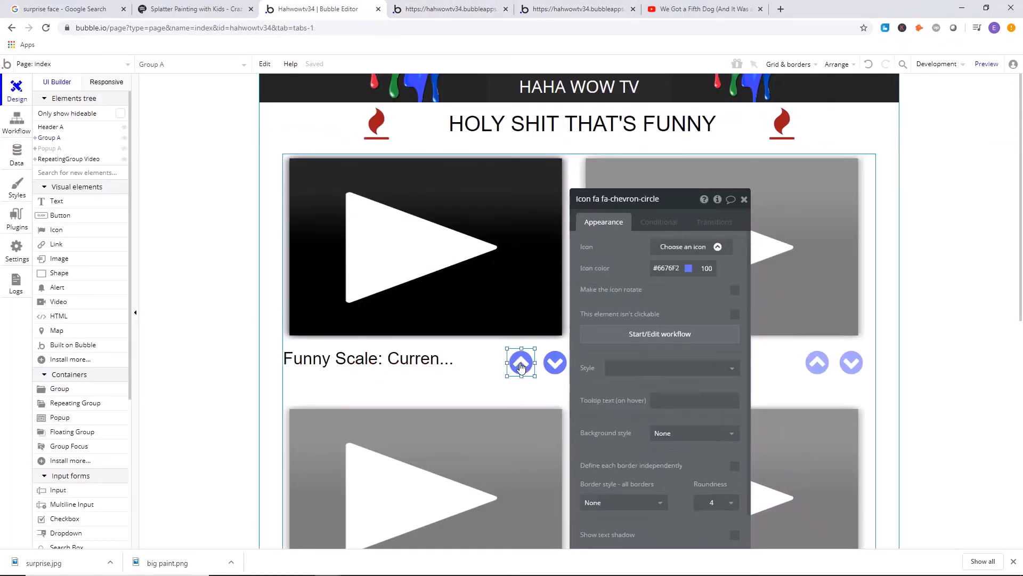
pyautogui.moveTo(554, 367); pyautogui.dragTo(552, 368)
pyautogui.doubleClick(552, 368)
pyautogui.scroll(-5, 688, 373)
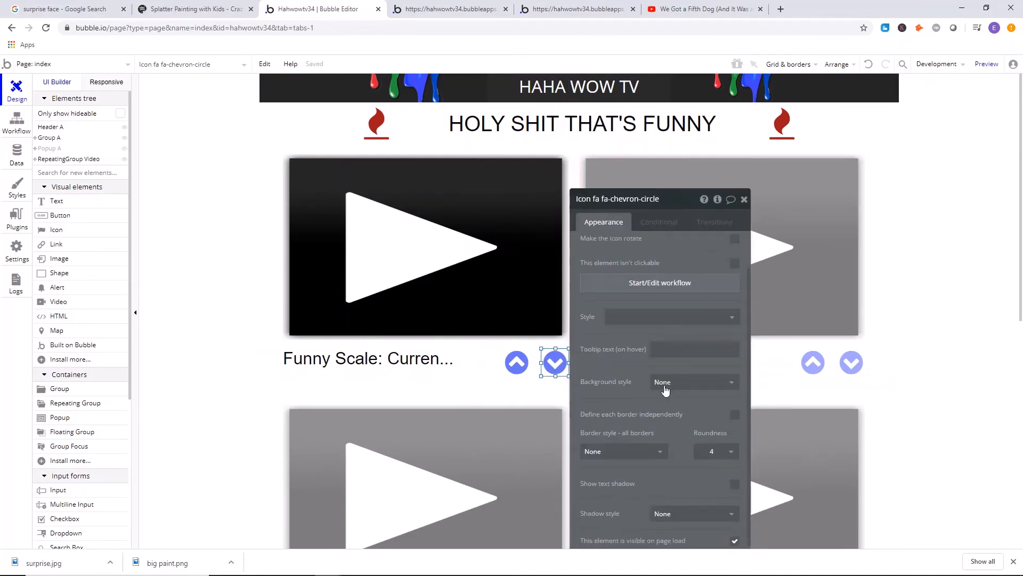
pyautogui.click(169, 212)
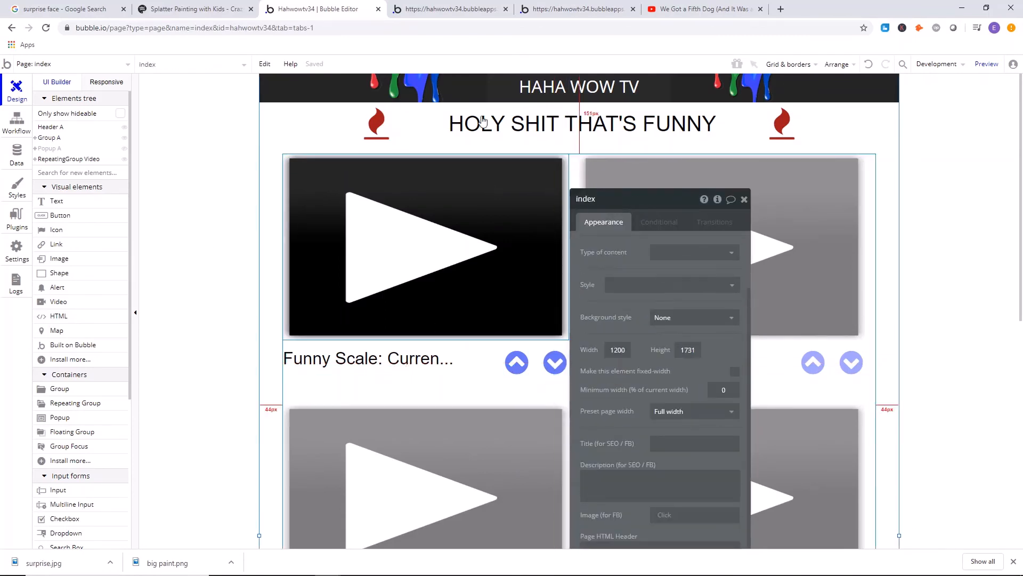
# Deploy the current development version to Live and close the deployment message.
pyautogui.click(430, 10)
pyautogui.hotkey('ctrl', 'shift', 'Tab')
pyautogui.click(947, 64)
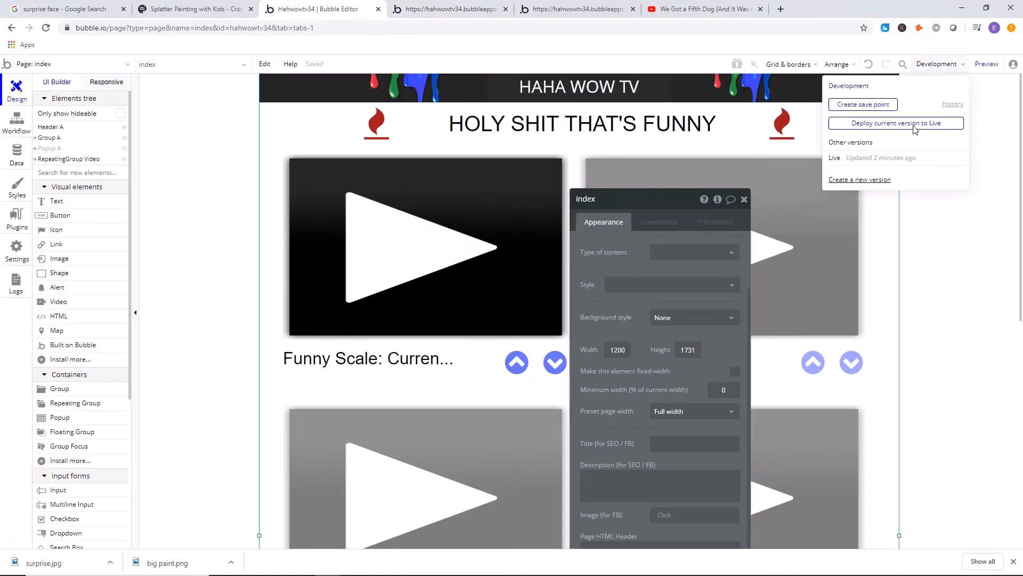
pyautogui.click(881, 124)
pyautogui.click(507, 167)
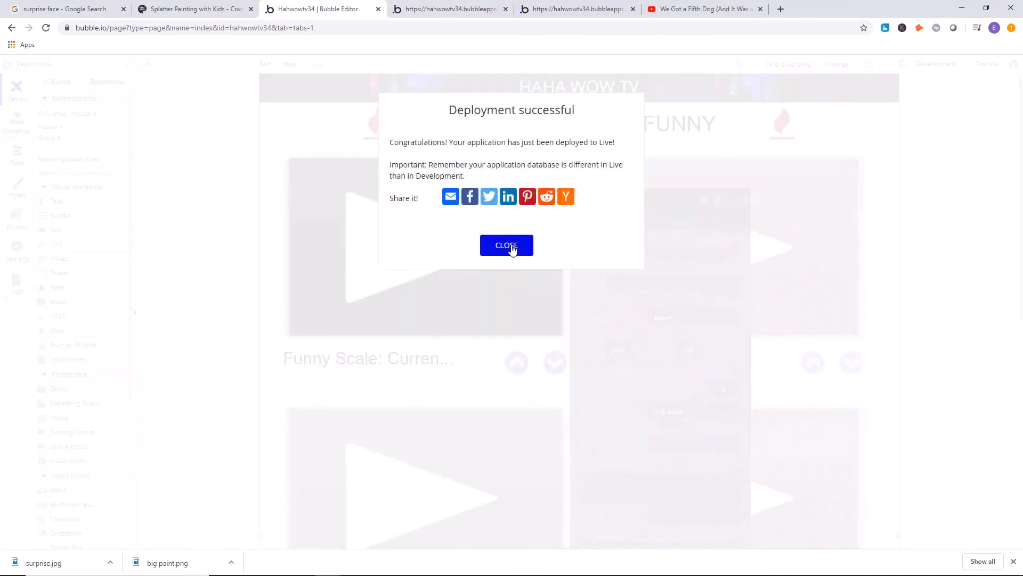
pyautogui.click(512, 246)
# Refresh the live submission and home pages and check how the voting arrows line up.
pyautogui.click(451, 6)
pyautogui.press('F5')
pyautogui.click(559, 4)
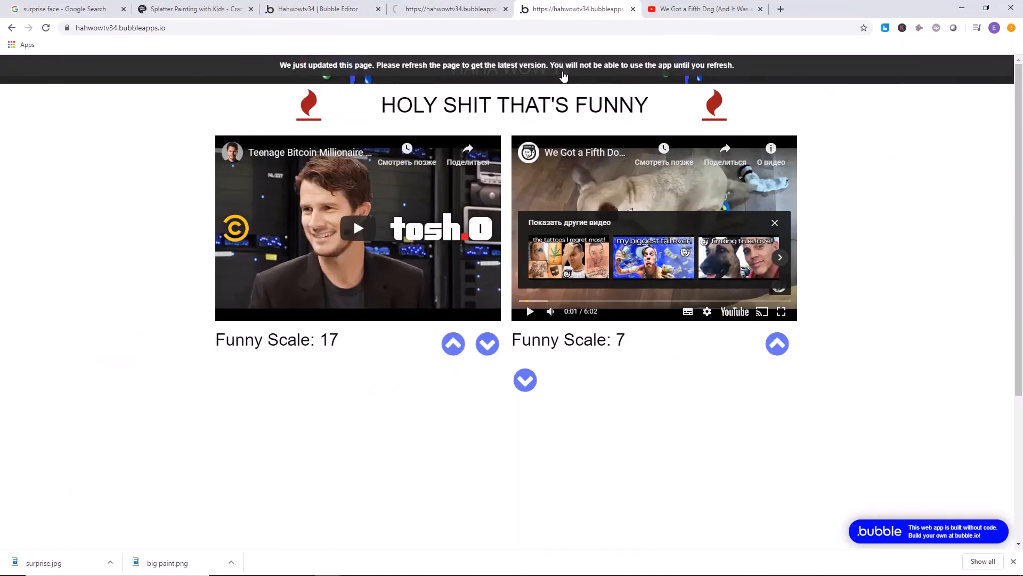
pyautogui.press('F5')
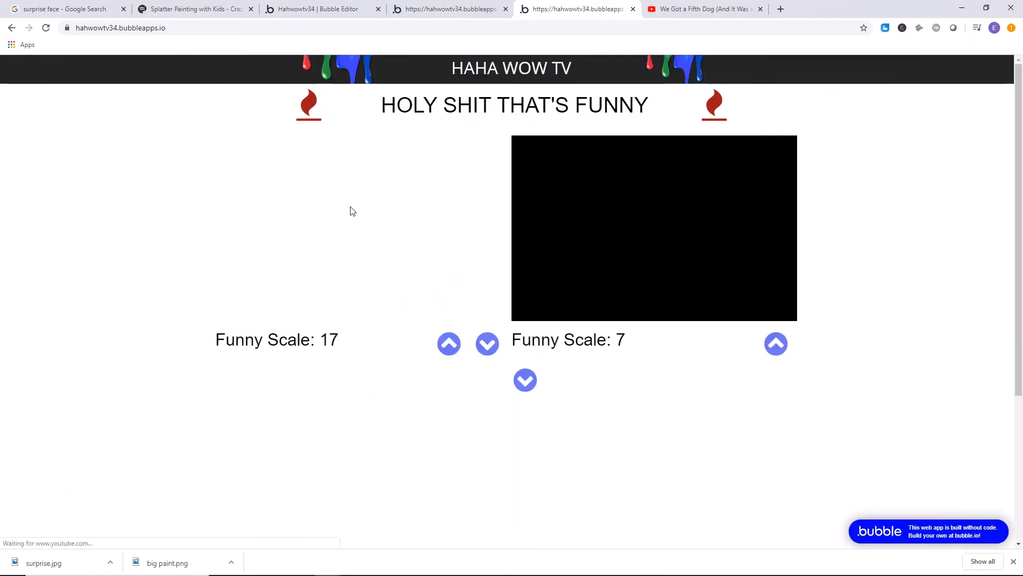
pyautogui.click(451, 8)
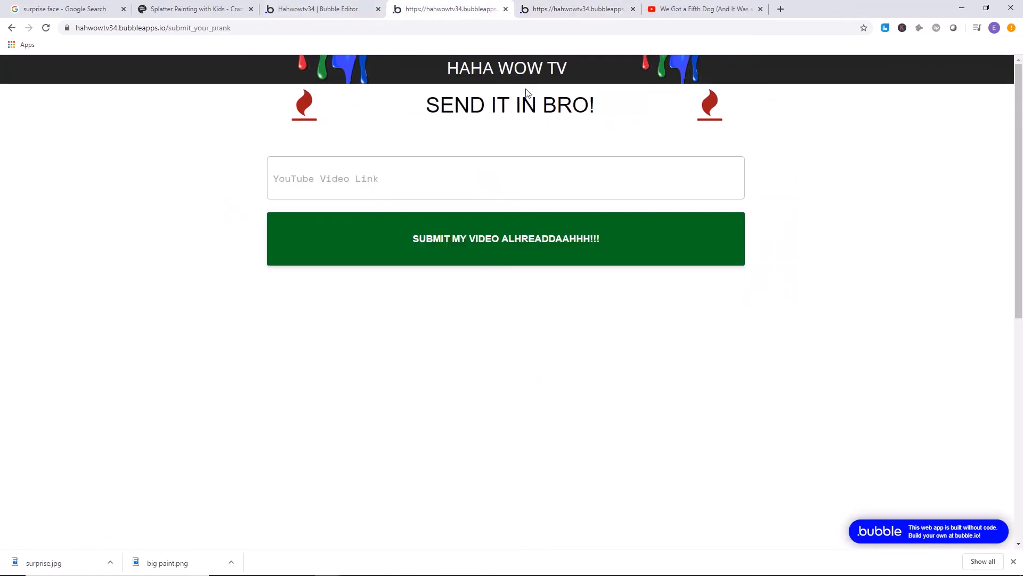
# Widen the video repeating group to 1126 and center it horizontally on the index page.
pyautogui.click(349, 9)
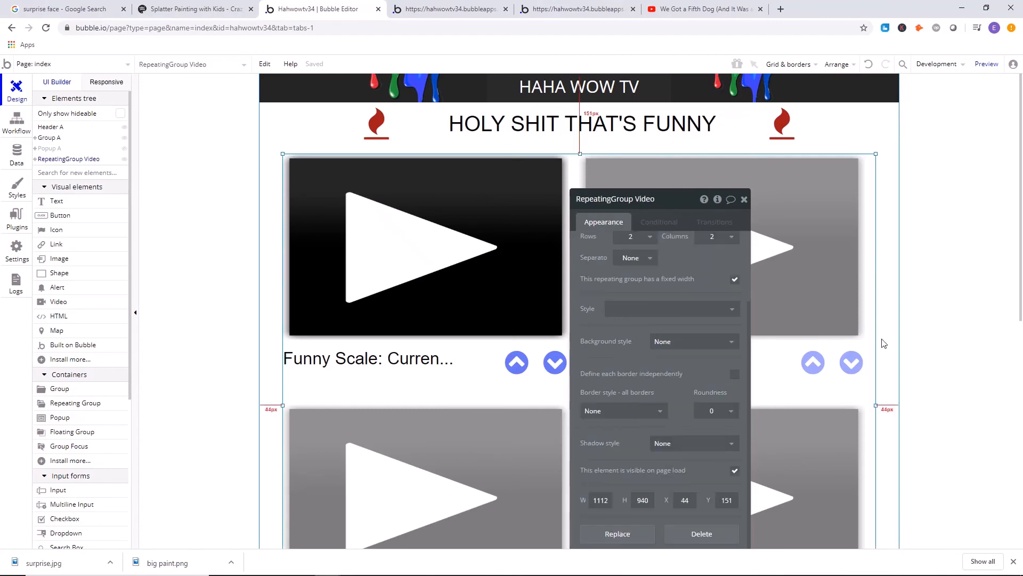
pyautogui.moveTo(877, 405); pyautogui.dragTo(884, 405)
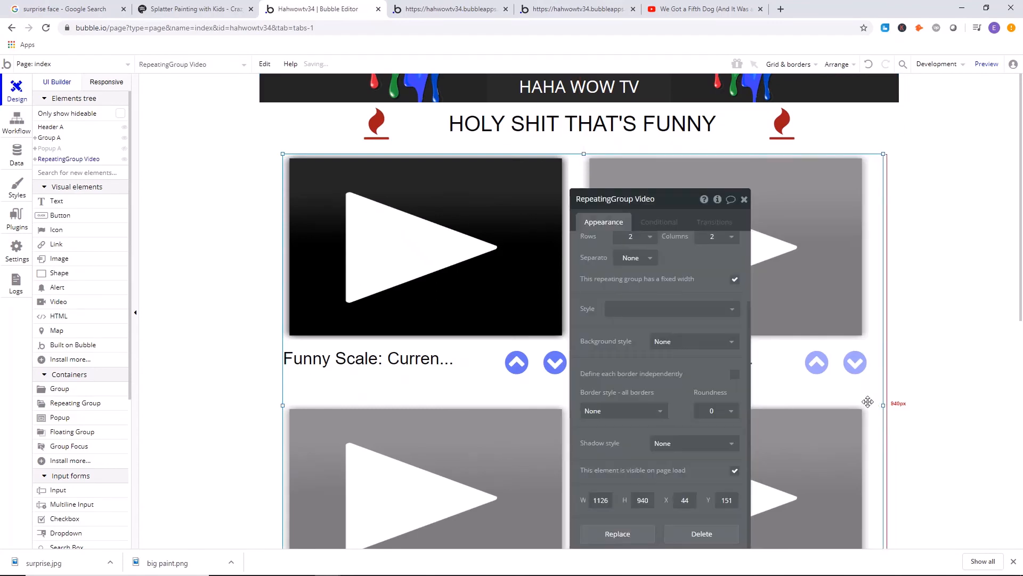
pyautogui.rightClick(869, 403)
pyautogui.click(962, 500)
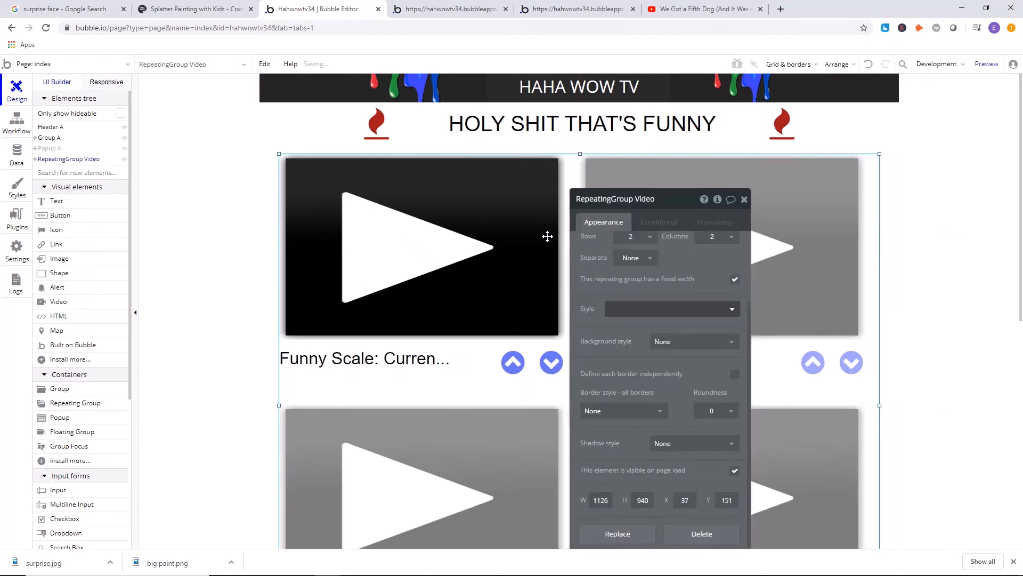
# Deploy the widened layout to Live with the description "ghjhgf".
pyautogui.click(457, 4)
pyautogui.click(573, 9)
pyautogui.click(319, 9)
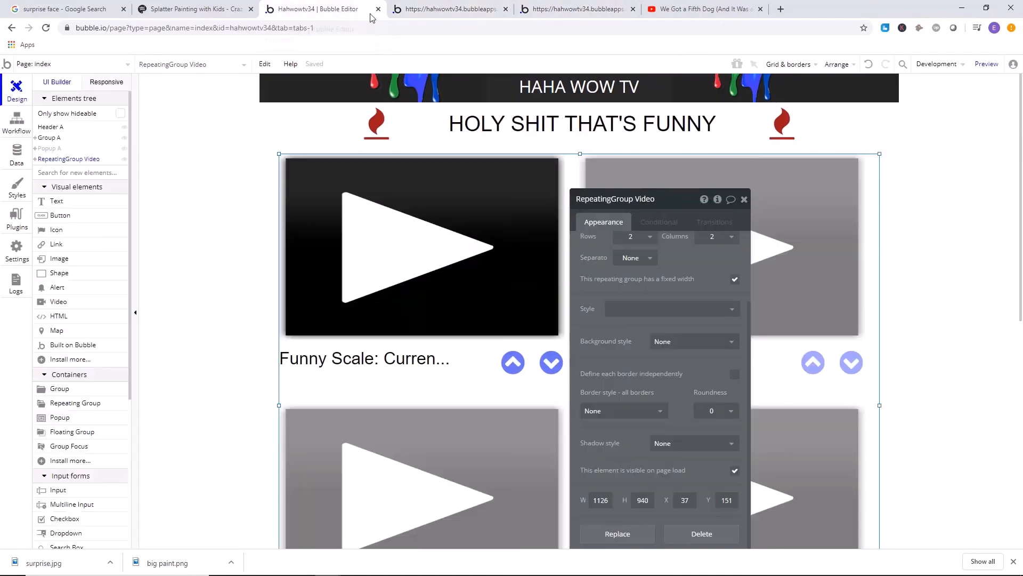
pyautogui.click(936, 65)
pyautogui.click(919, 125)
pyautogui.click(535, 137)
pyautogui.write('jhhhjfl')
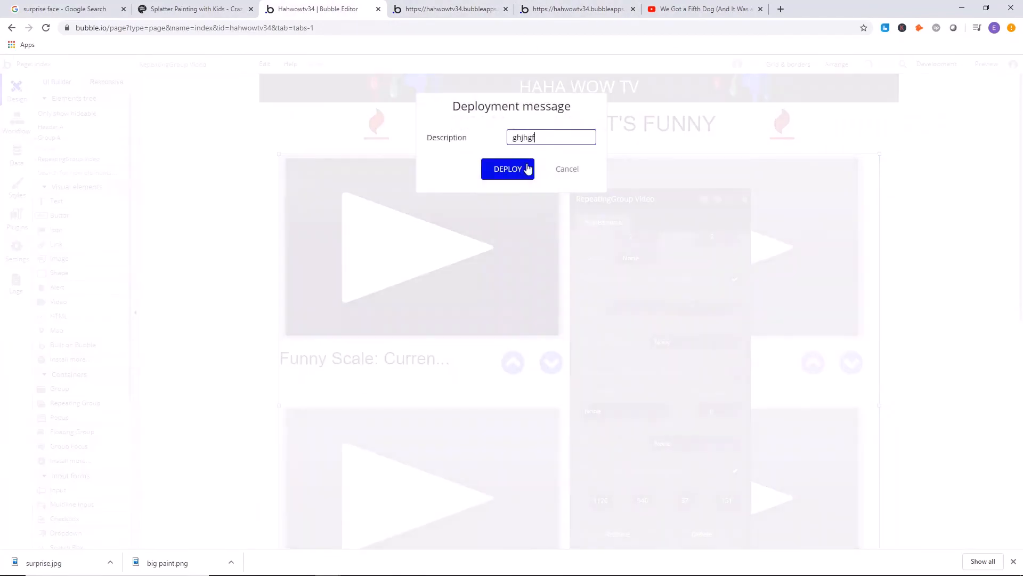
pyautogui.click(527, 167)
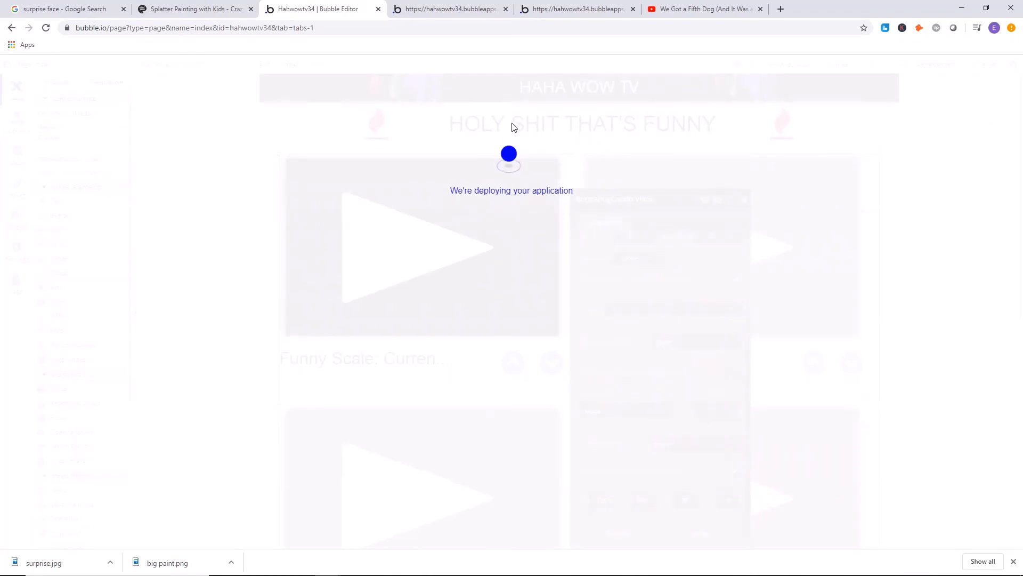
# Refresh the live home page, check the arrows under both videos, and dismiss the deployment message in the editor.
pyautogui.click(458, 9)
pyautogui.click(554, 9)
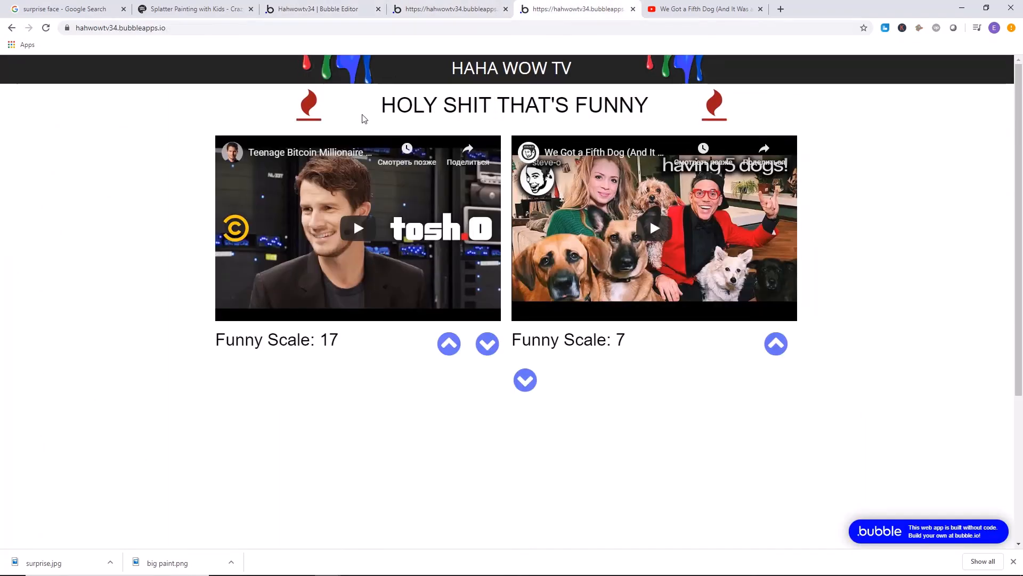
pyautogui.click(506, 76)
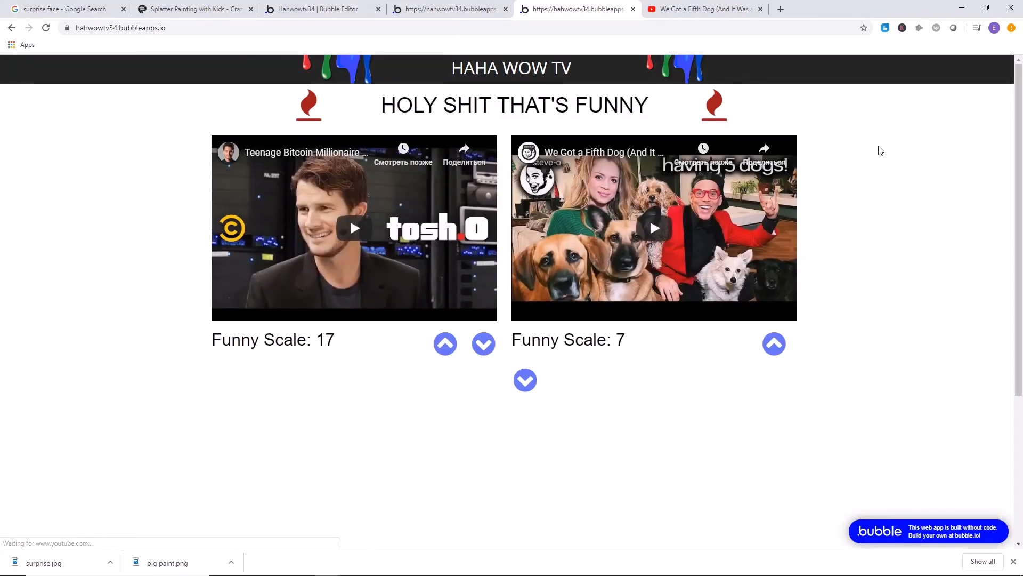
pyautogui.hotkey('ctrl', 'pageup')
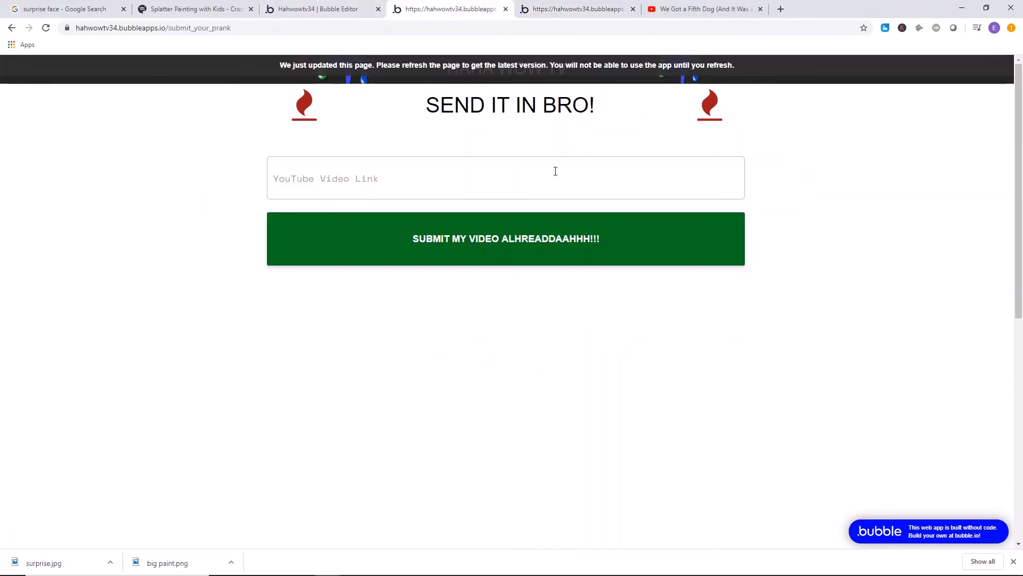
pyautogui.hotkey('ctrl', 'pageup')
pyautogui.click(507, 246)
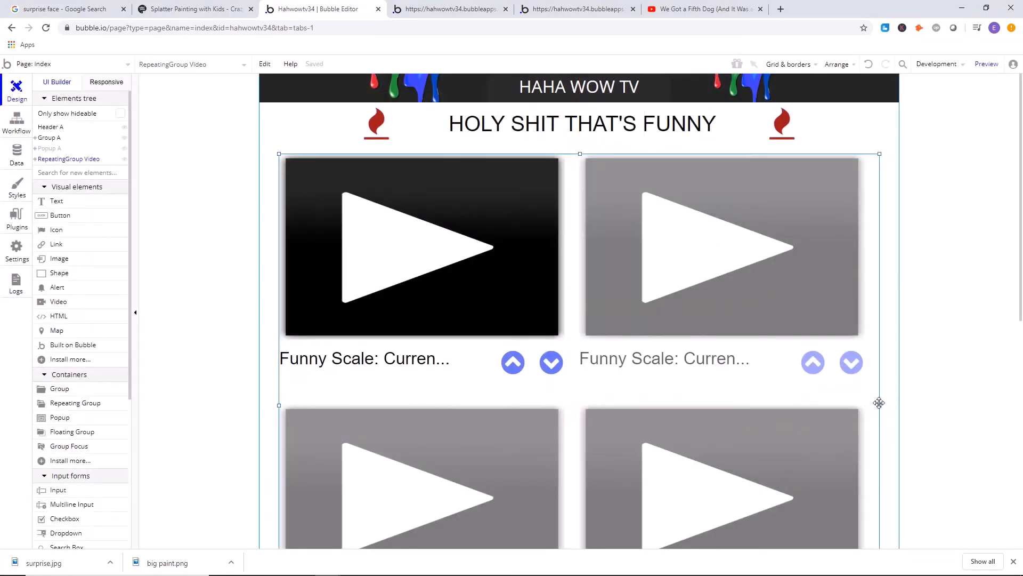
# Widen the video repeating group to about 1163 px and center it horizontally on the index page.
pyautogui.moveTo(879, 402); pyautogui.dragTo(901, 403)
pyautogui.rightClick(731, 404)
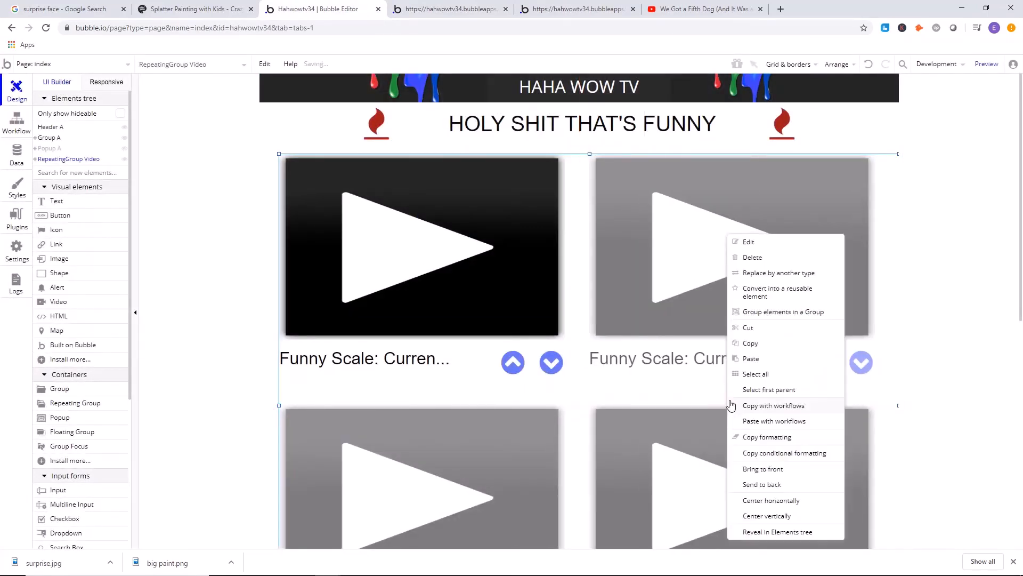
pyautogui.click(788, 500)
pyautogui.click(204, 262)
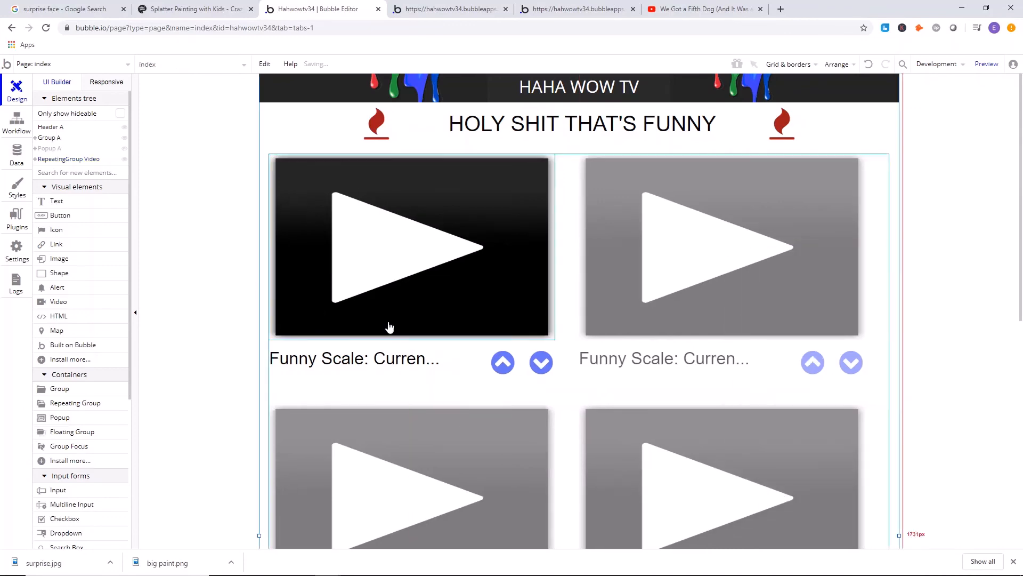
pyautogui.click(450, 9)
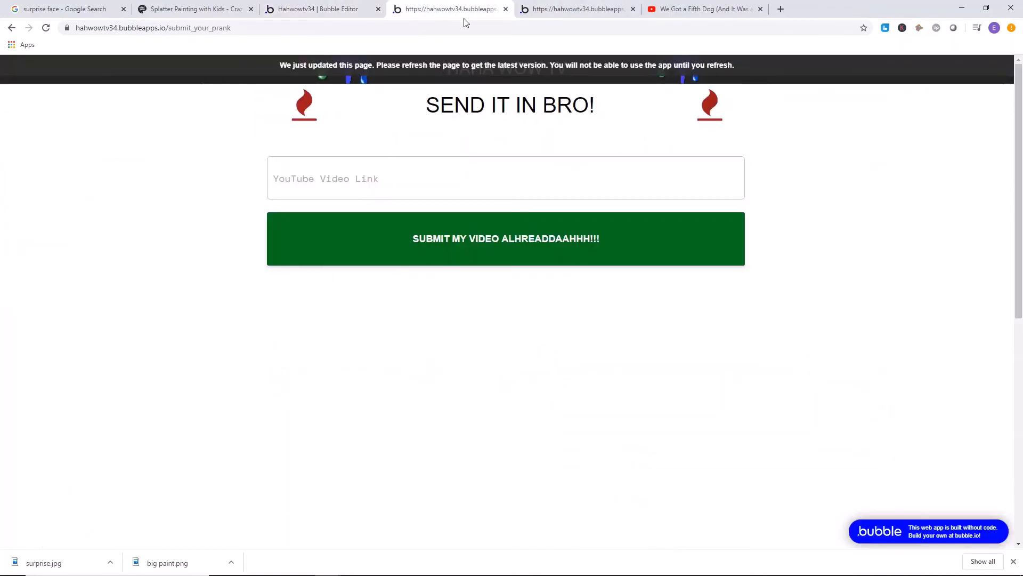
# Deploy the current version to Live with the description "dfghgfd" and close the deployment message.
pyautogui.click(341, 9)
pyautogui.click(927, 67)
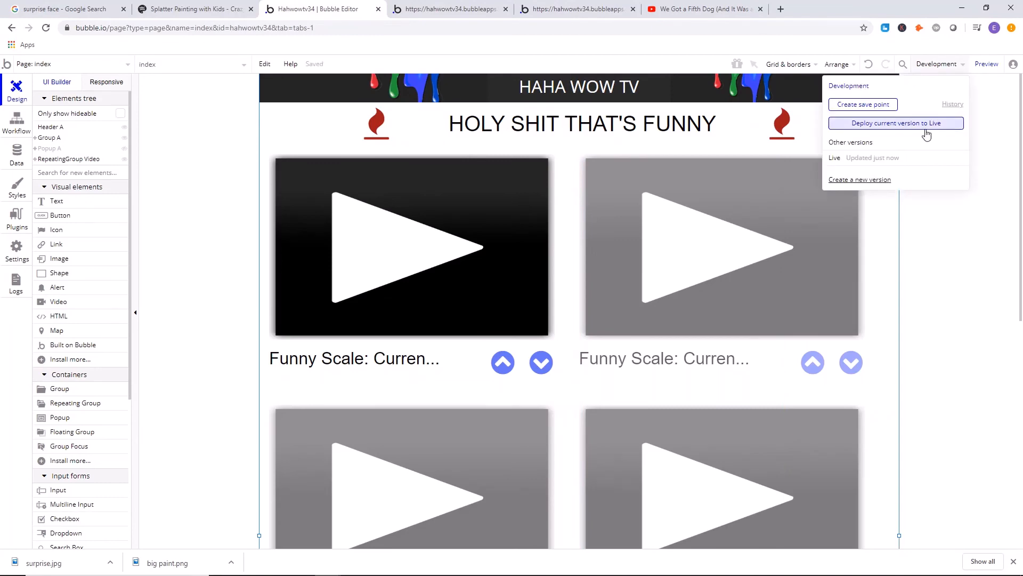
pyautogui.click(925, 135)
pyautogui.write('dfghgfd')
pyautogui.click(508, 169)
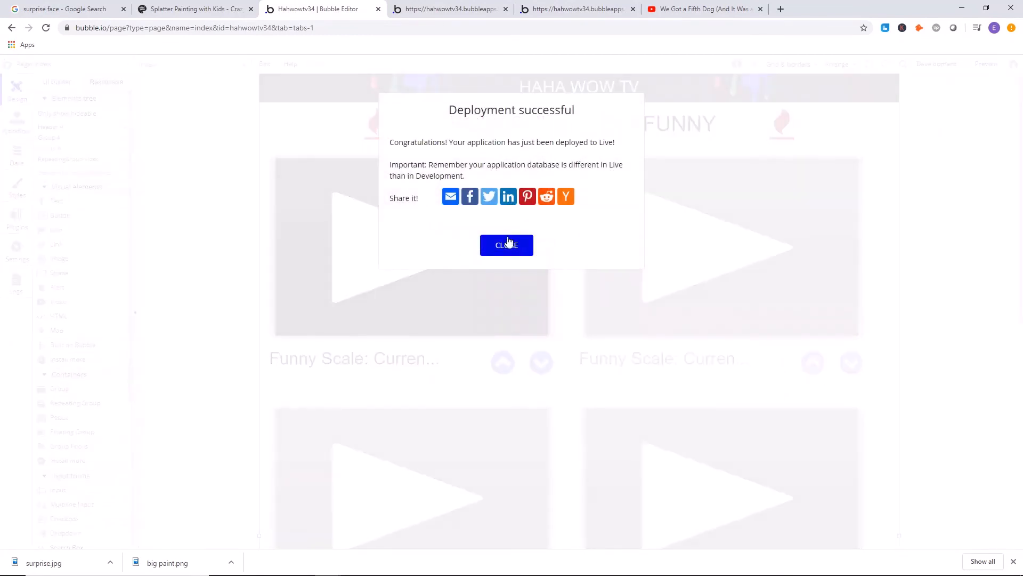
pyautogui.click(509, 243)
# Refresh the live home page and check how the arrows line up under the second video.
pyautogui.click(578, 9)
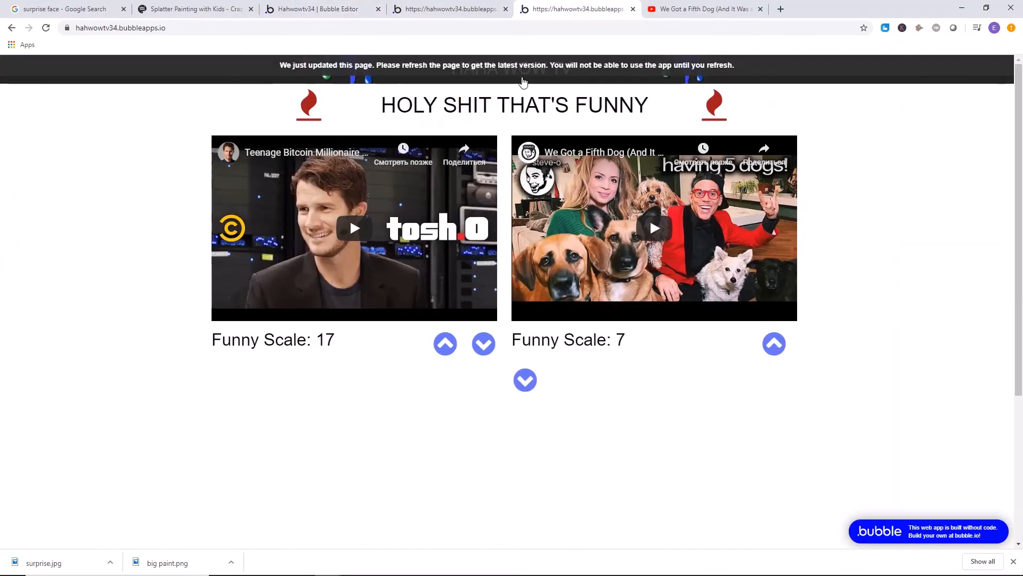
pyautogui.click(522, 81)
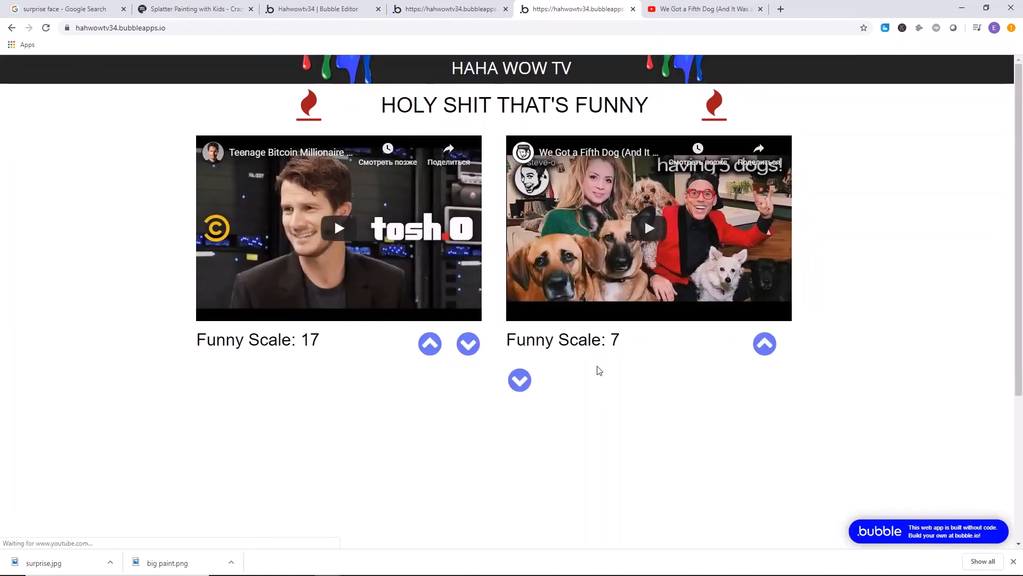
pyautogui.click(450, 7)
# Move the down arrow in the first video cell slightly closer to the up arrow.
pyautogui.click(317, 8)
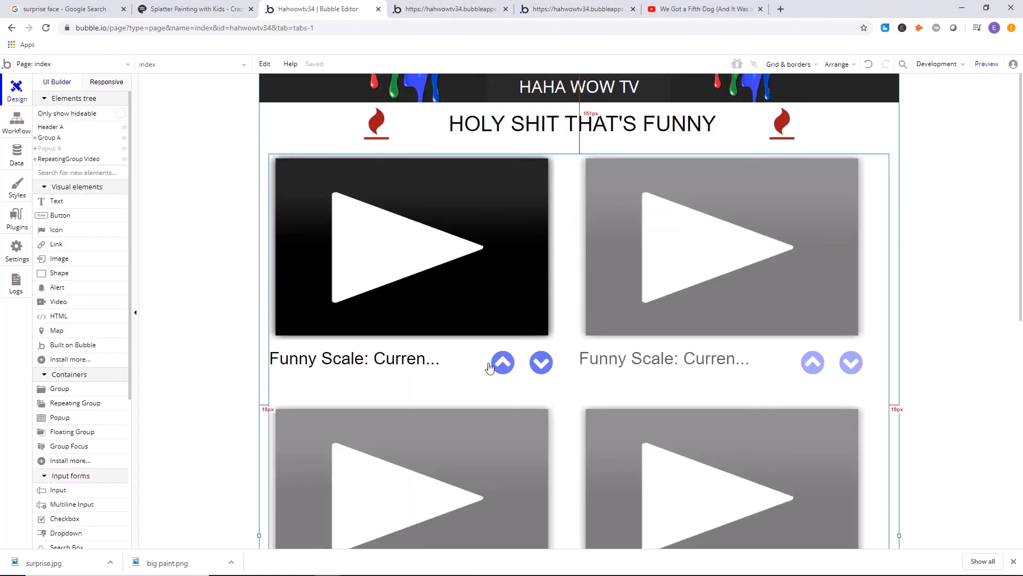
pyautogui.click(536, 367)
pyautogui.moveTo(537, 369); pyautogui.dragTo(540, 372)
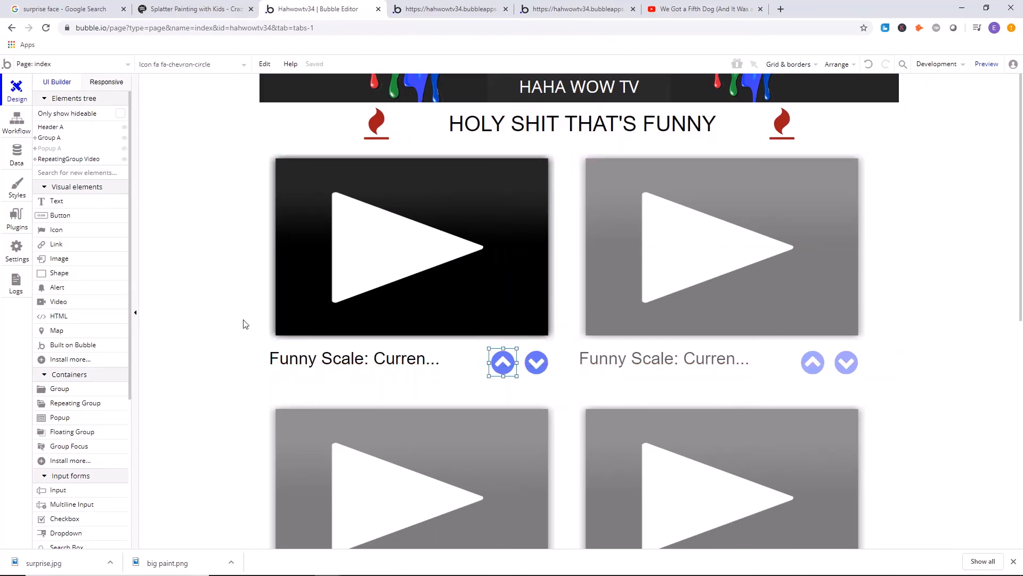
# Select the up and down arrow icons in the first video cell and place them together in a group.
pyautogui.keyDown('shift'); pyautogui.click(537, 365); pyautogui.keyUp('shift')
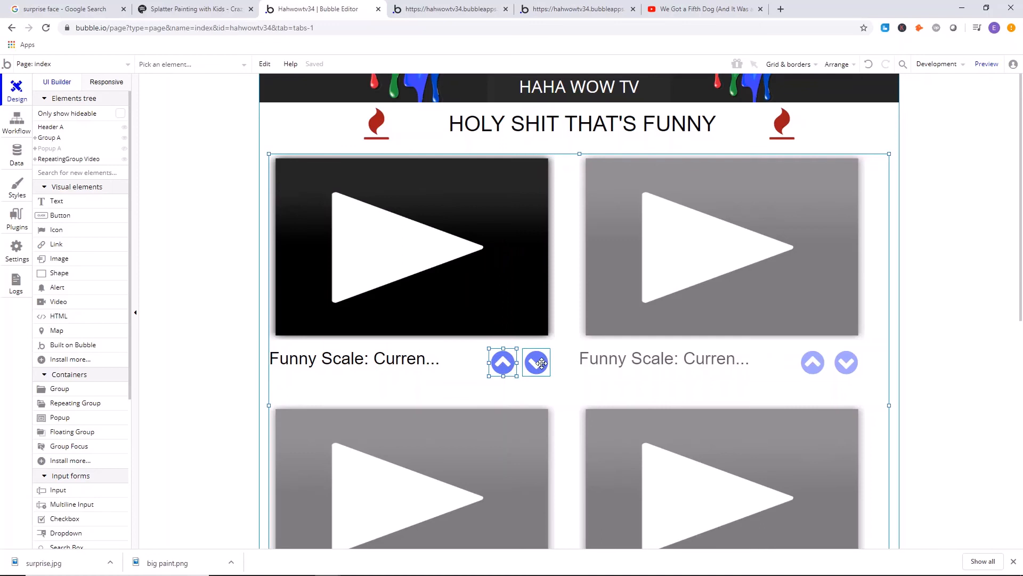
pyautogui.click(202, 283)
pyautogui.click(492, 367)
pyautogui.rightClick(542, 369)
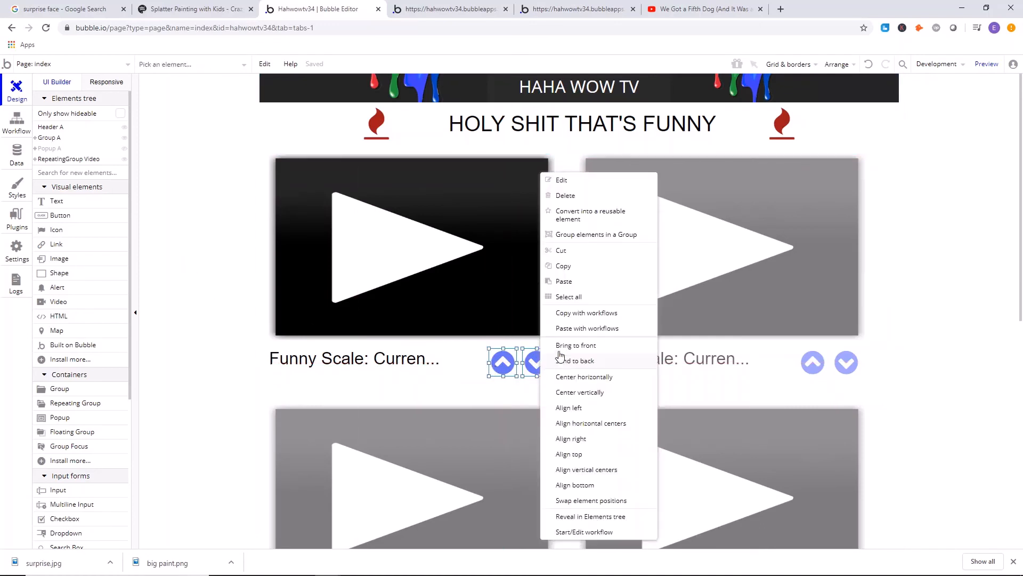
pyautogui.click(580, 235)
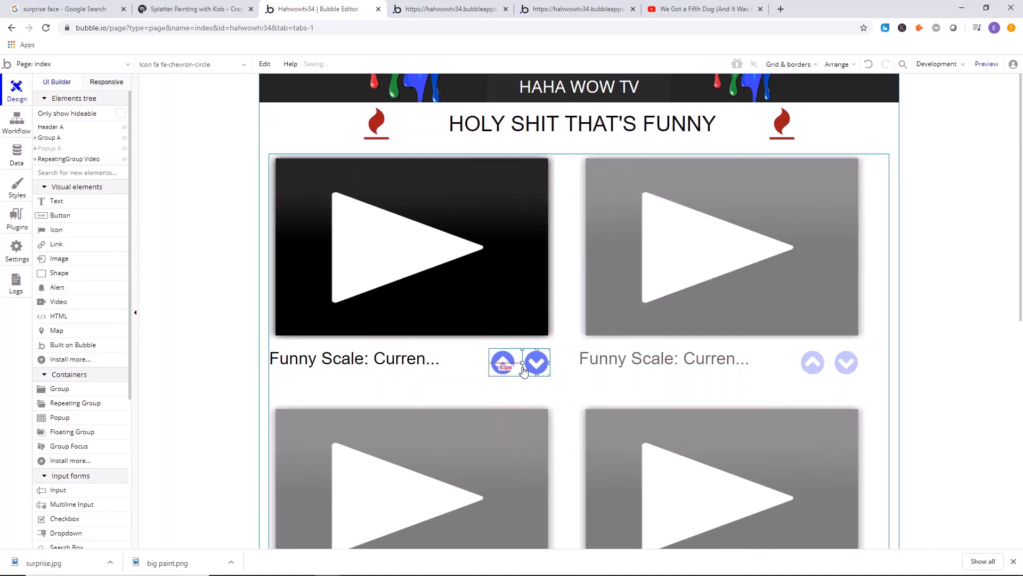
pyautogui.doubleClick(524, 370)
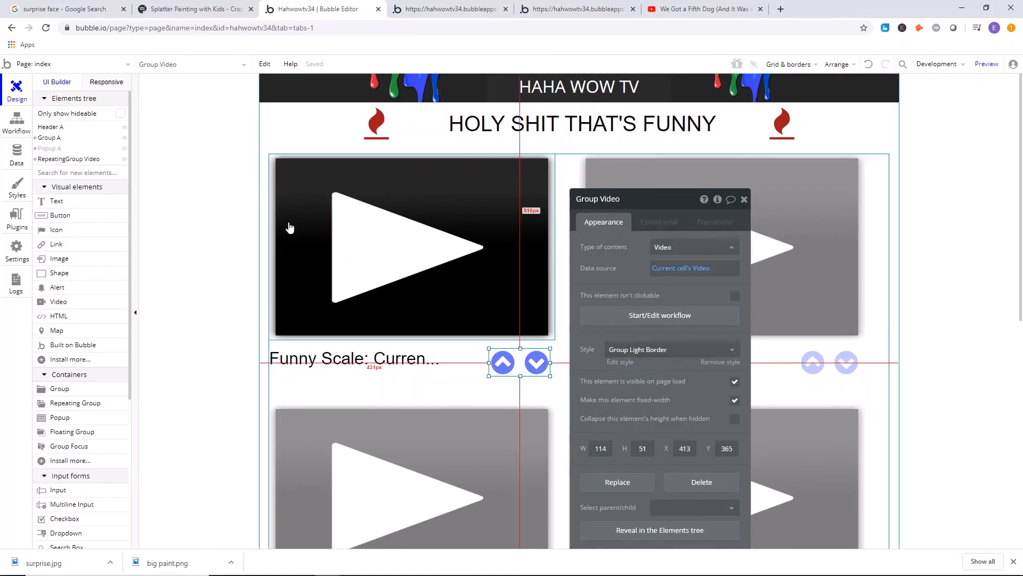
pyautogui.click(213, 182)
# Deploy the grouped arrows to Live with the description "ufhjf" and check their position on the live home page.
pyautogui.click(469, 8)
pyautogui.click(313, 7)
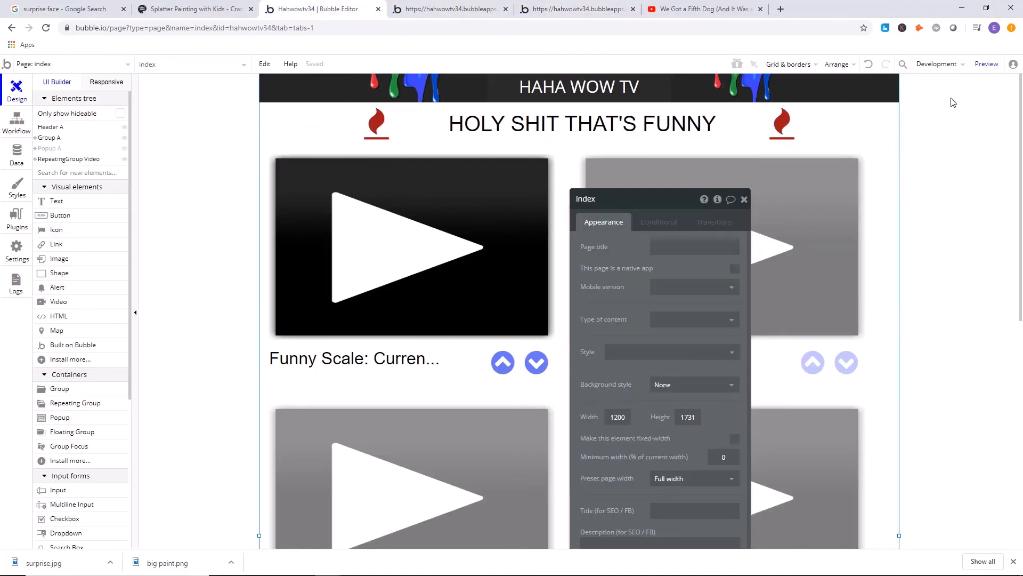
pyautogui.click(942, 74)
pyautogui.click(918, 129)
pyautogui.write('ufhjf')
pyautogui.click(525, 168)
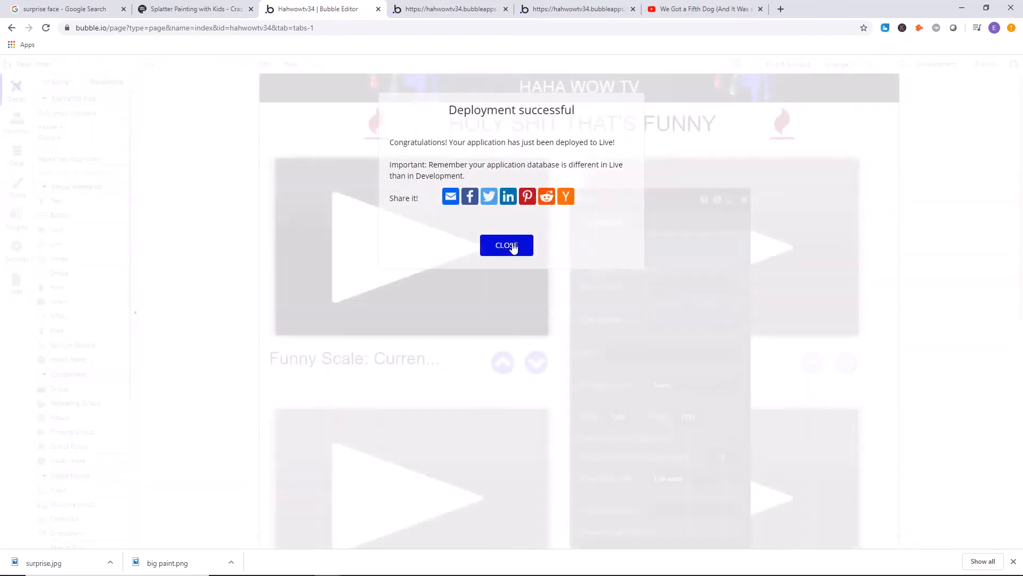
pyautogui.click(569, 5)
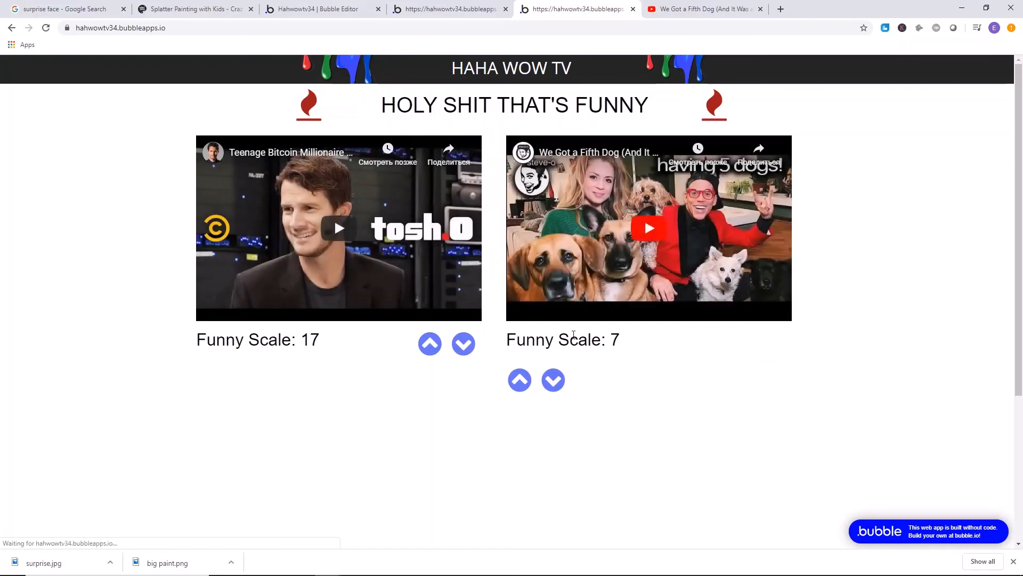
pyautogui.click(453, 8)
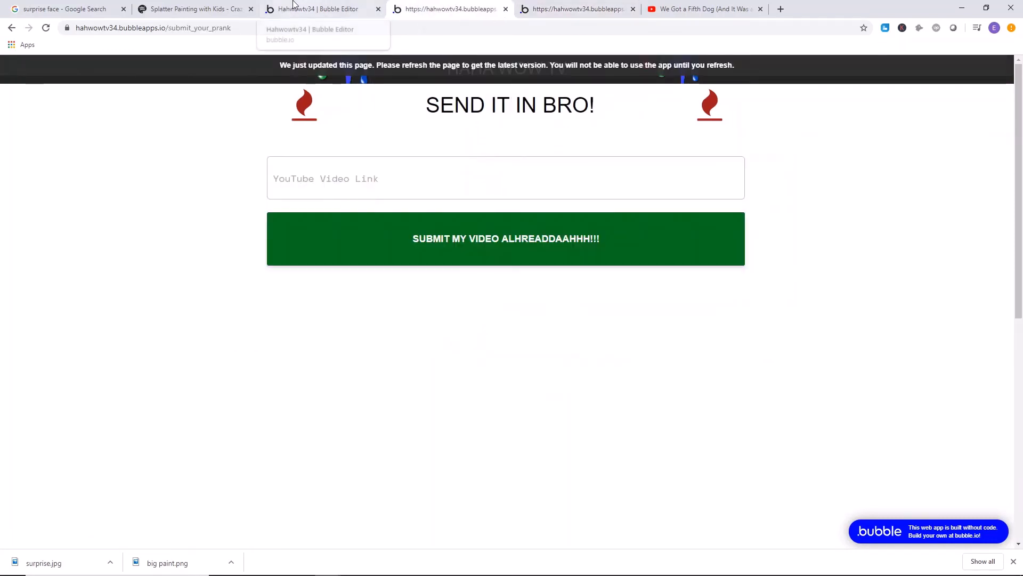
# Move the arrow group in the first cell left, closer to the Funny Scale text, and slightly up.
pyautogui.click(309, 9)
pyautogui.moveTo(522, 365); pyautogui.dragTo(492, 359)
pyautogui.click(212, 245)
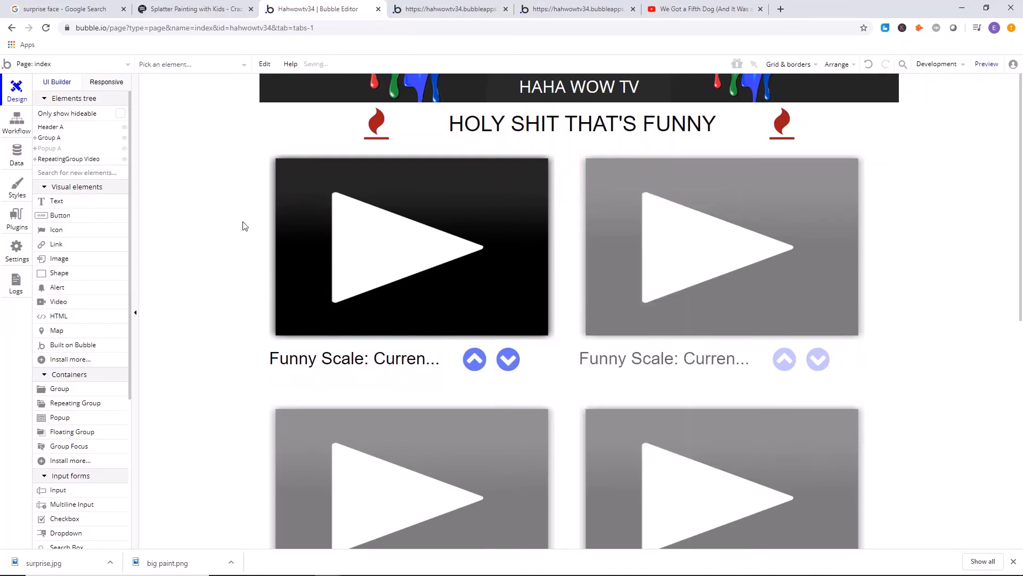
# Deploy the moved arrow group to Live with the description "fdgfds" and close the deployment message.
pyautogui.click(450, 9)
pyautogui.click(369, 14)
pyautogui.click(937, 64)
pyautogui.click(895, 124)
pyautogui.write('fdgfds')
pyautogui.click(517, 184)
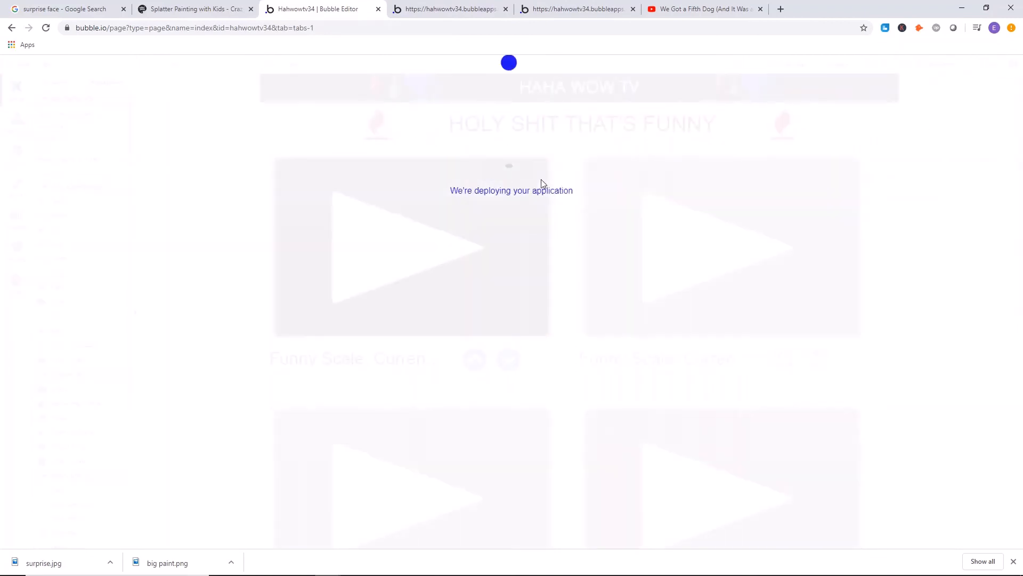
pyautogui.click(510, 248)
# Refresh the live submission page and look at the arrow layout on the live home page.
pyautogui.click(452, 10)
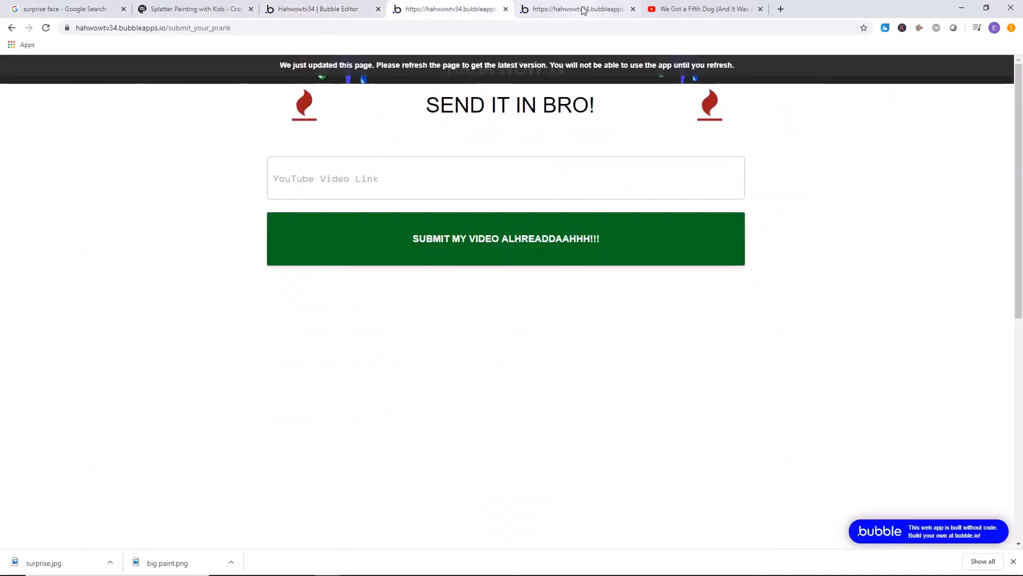
pyautogui.click(503, 70)
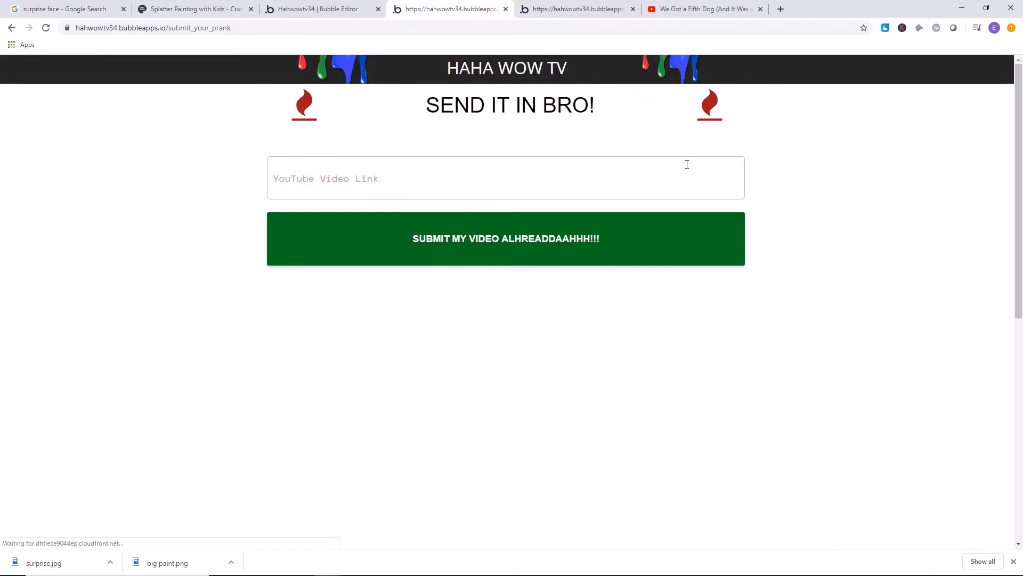
pyautogui.click(570, 11)
pyautogui.click(318, 9)
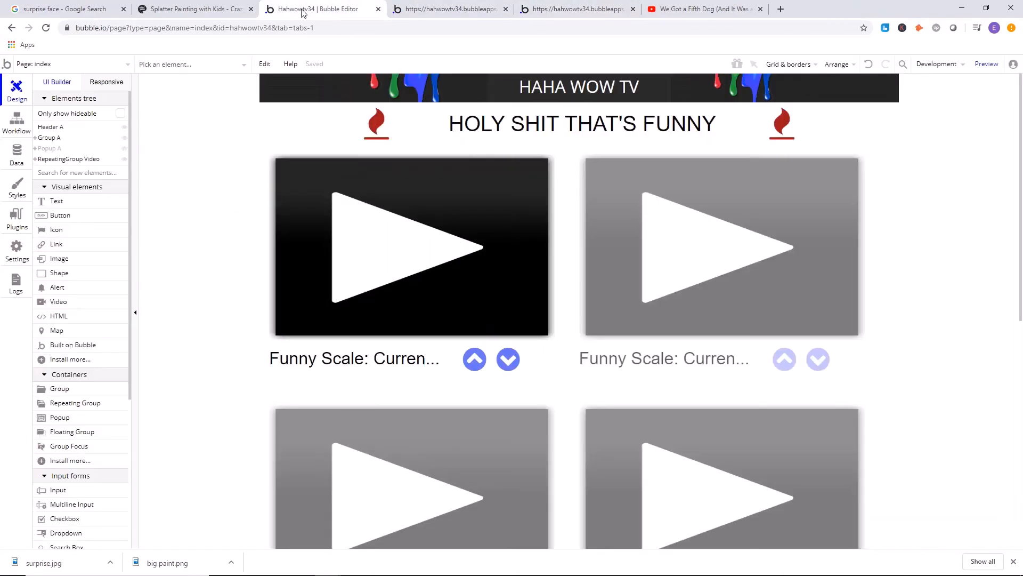
# Stretch the video repeating group taller, and pull its lower edge back up until the two rows sit close together.
pyautogui.scroll(-8, 557, 165)
pyautogui.moveTo(580, 230); pyautogui.dragTo(575, 307)
pyautogui.scroll(-2, 566, 397)
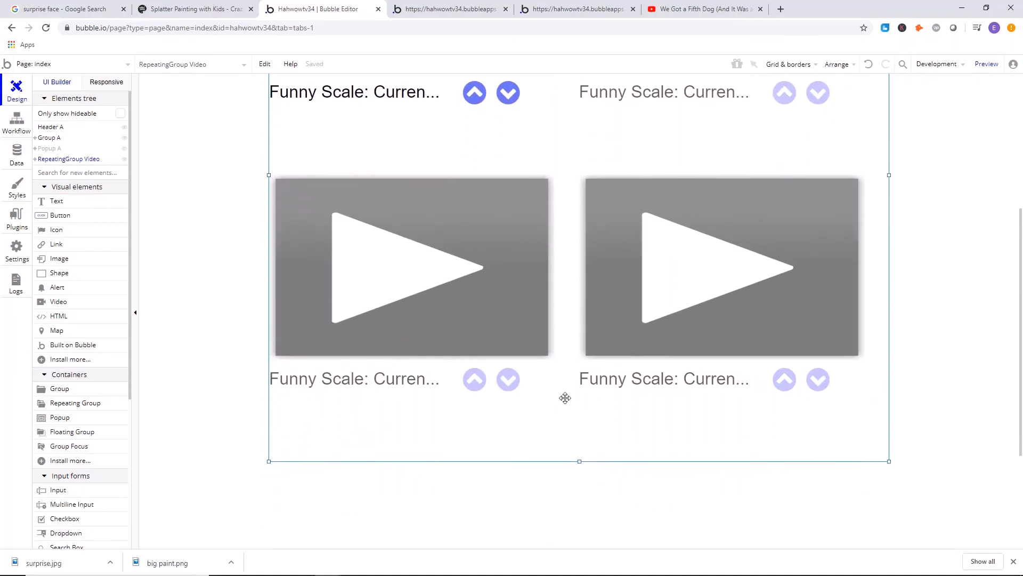
pyautogui.moveTo(580, 461); pyautogui.dragTo(578, 414)
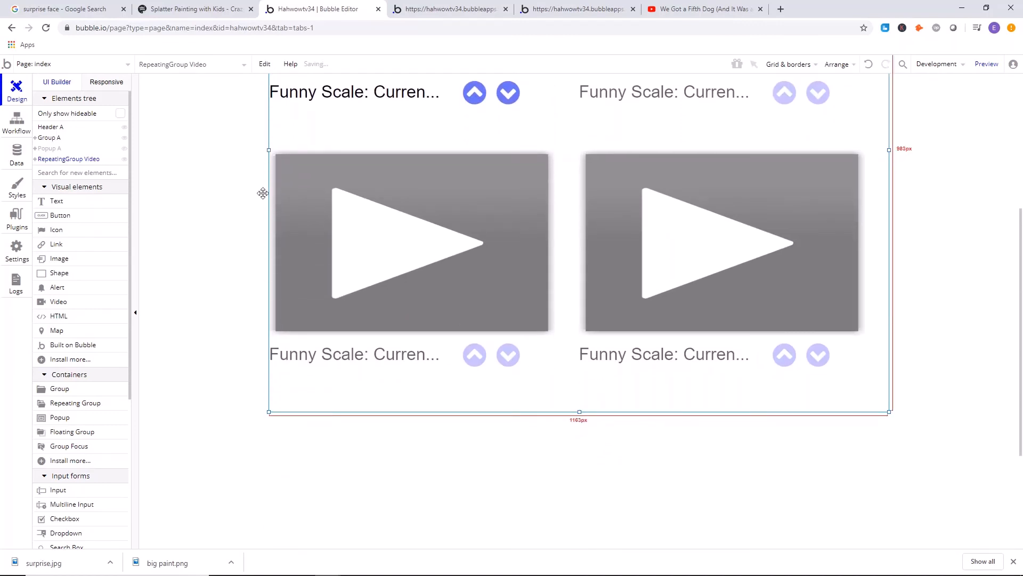
pyautogui.click(209, 161)
pyautogui.scroll(5, 209, 161)
pyautogui.scroll(-2, 571, 327)
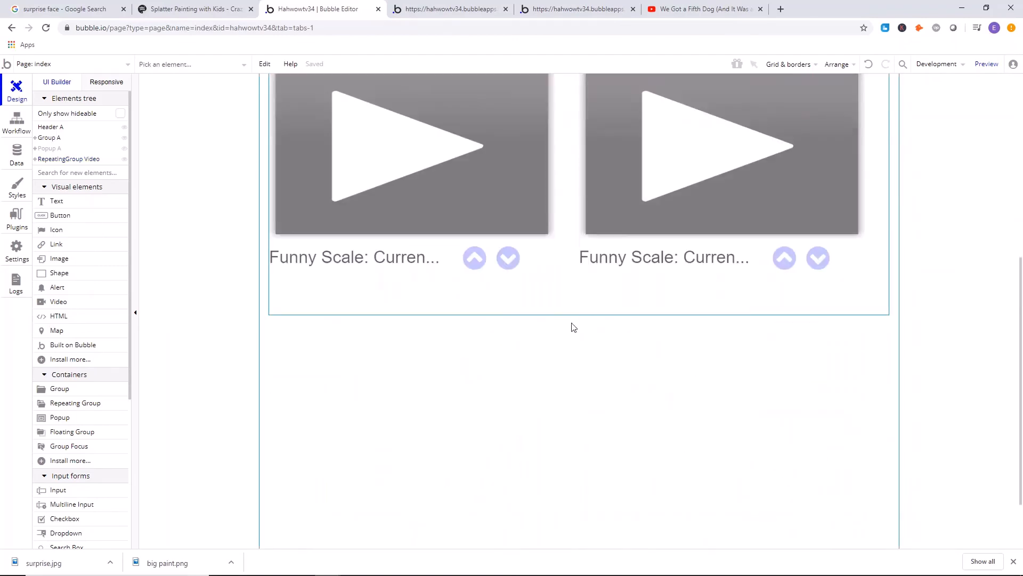
pyautogui.moveTo(579, 305); pyautogui.dragTo(579, 287)
pyautogui.scroll(6, 575, 160)
# Deploy the resized repeating group to Live with the description "dfgfd" and close the deployment message.
pyautogui.click(453, 9)
pyautogui.click(368, 9)
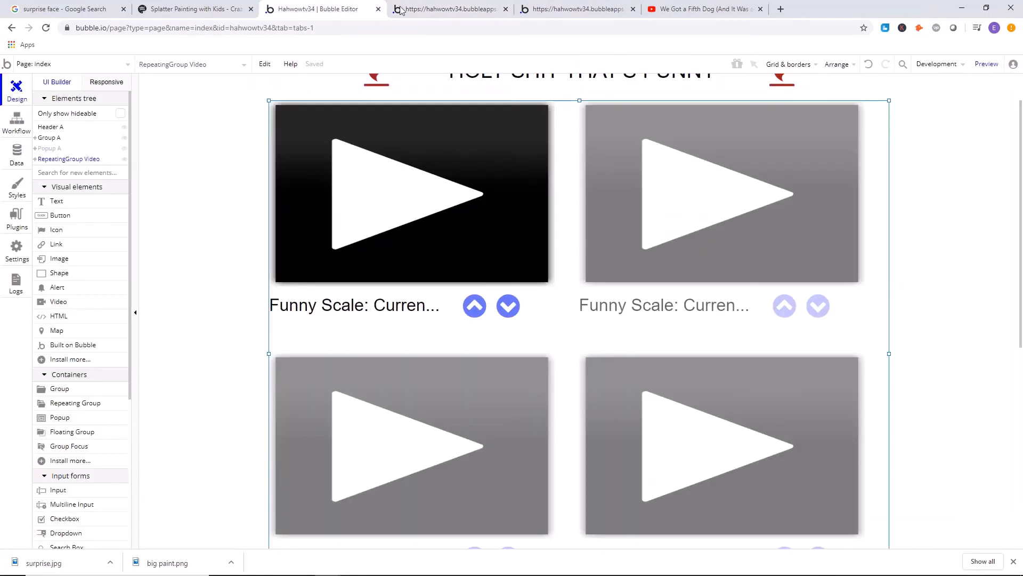
pyautogui.click(930, 64)
pyautogui.click(900, 123)
pyautogui.write('sdfgd')
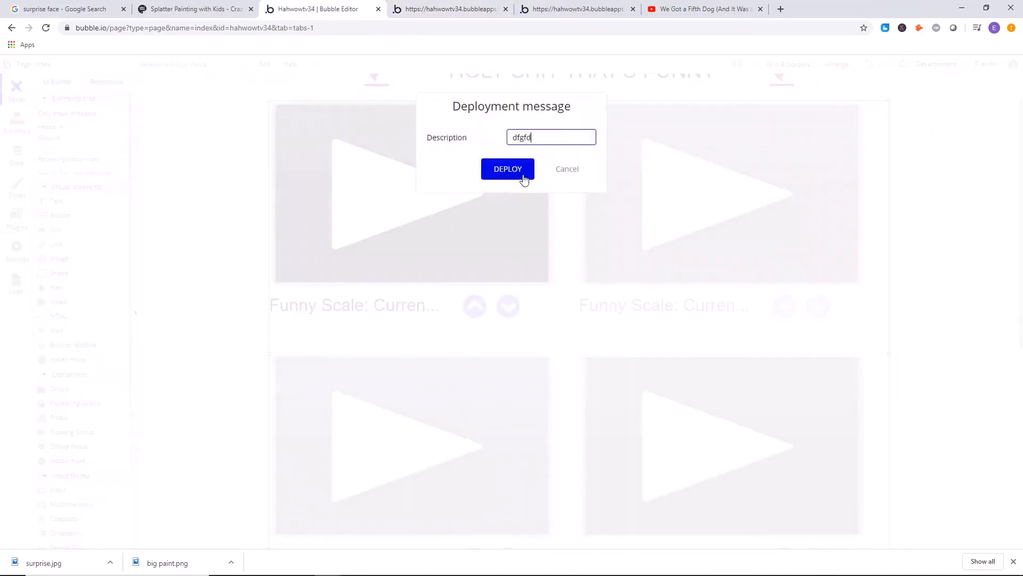
pyautogui.click(521, 171)
pyautogui.click(525, 253)
# Refresh the live home page to check the arrows under both videos, and return to the arrow group in the editor.
pyautogui.click(575, 9)
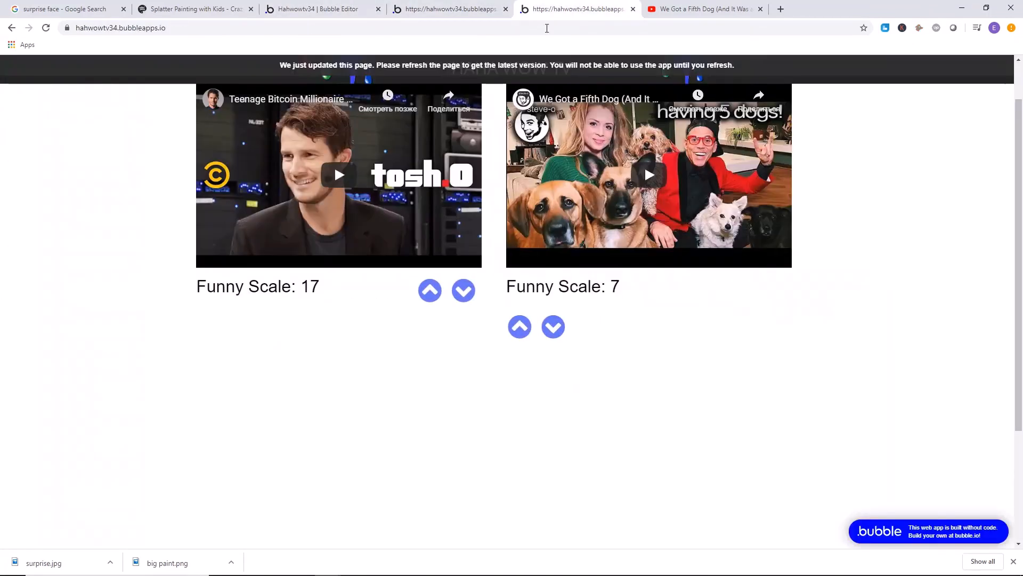
pyautogui.press('F5')
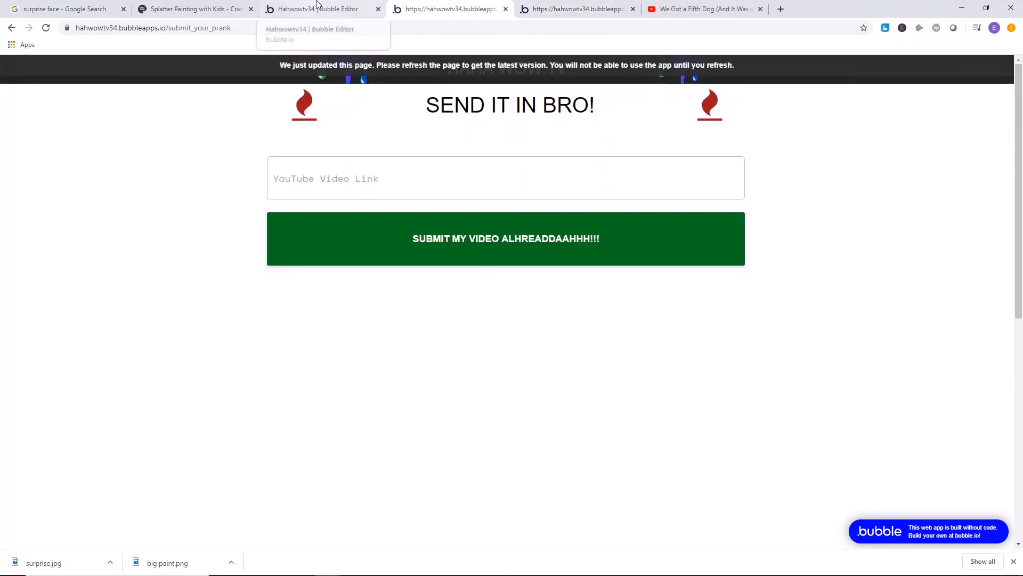
pyautogui.click(317, 9)
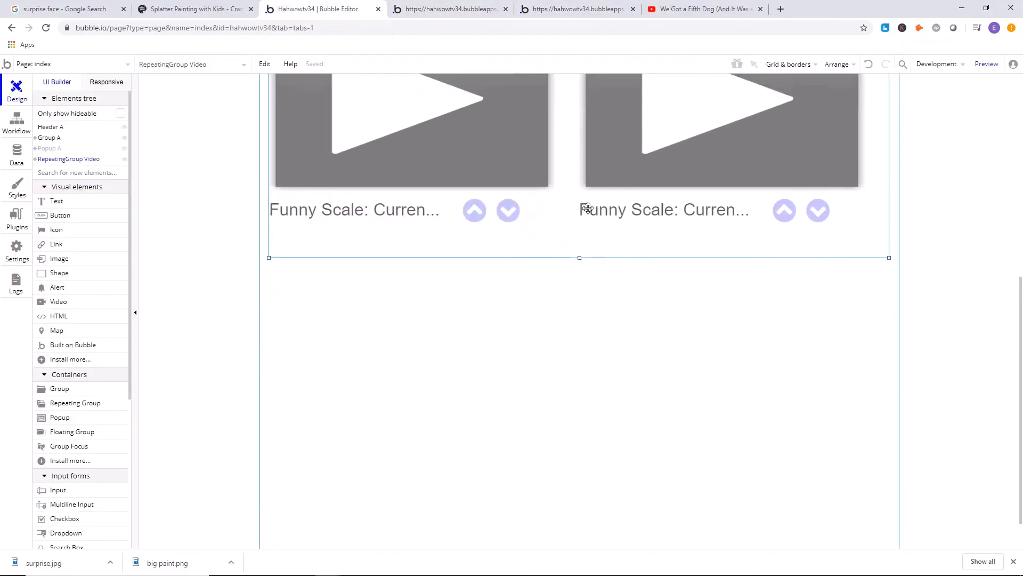
pyautogui.scroll(3, 588, 208)
pyautogui.scroll(3, 509, 144)
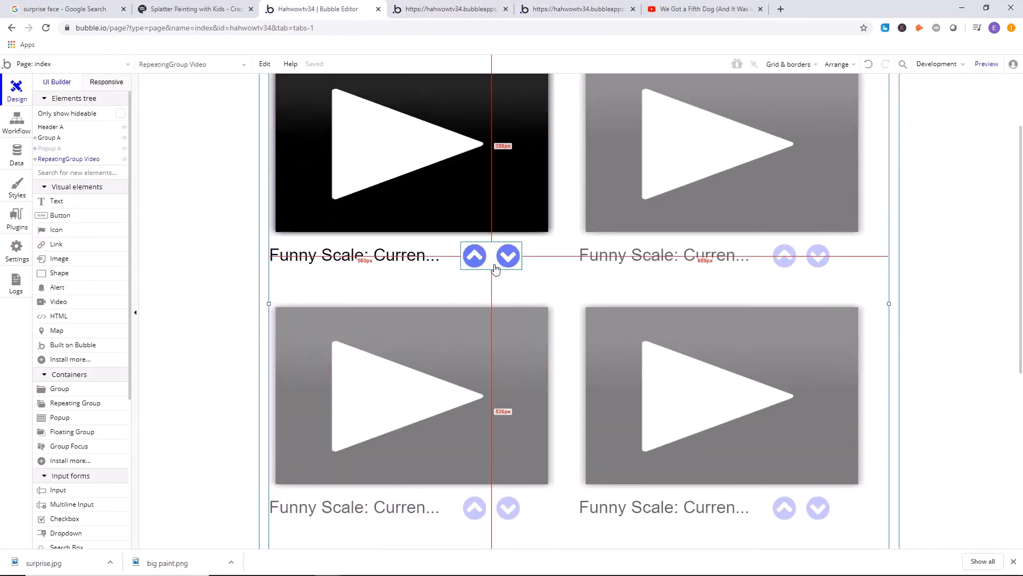
# Group the Funny Scale text and the voting arrows into one group in the video cell, and review the new group's properties.
pyautogui.moveTo(492, 266); pyautogui.dragTo(554, 258)
pyautogui.keyDown('shift'); pyautogui.click(418, 264); pyautogui.keyUp('shift')
pyautogui.rightClick(406, 260)
pyautogui.click(456, 235)
pyautogui.doubleClick(543, 258)
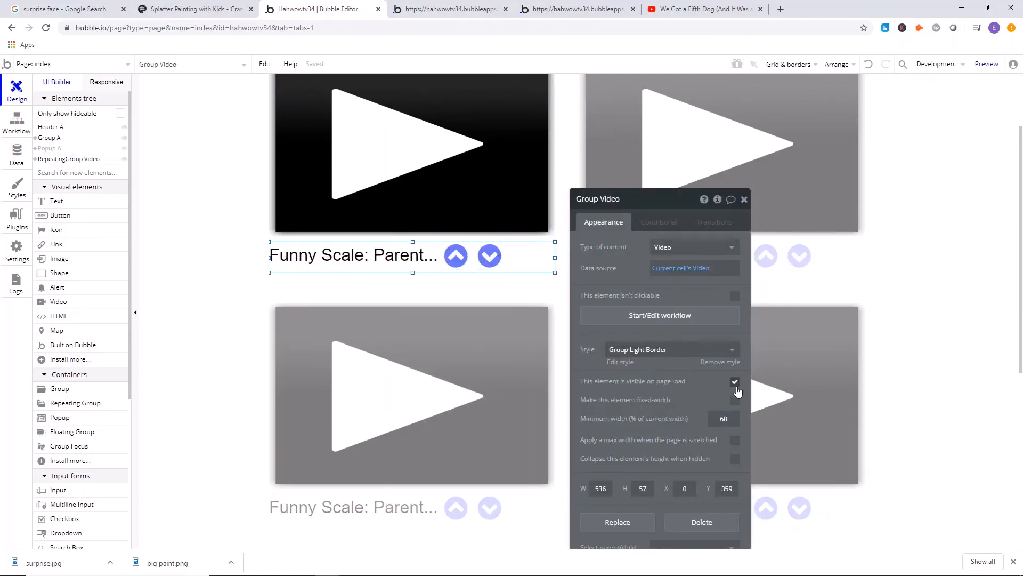
pyautogui.click(744, 198)
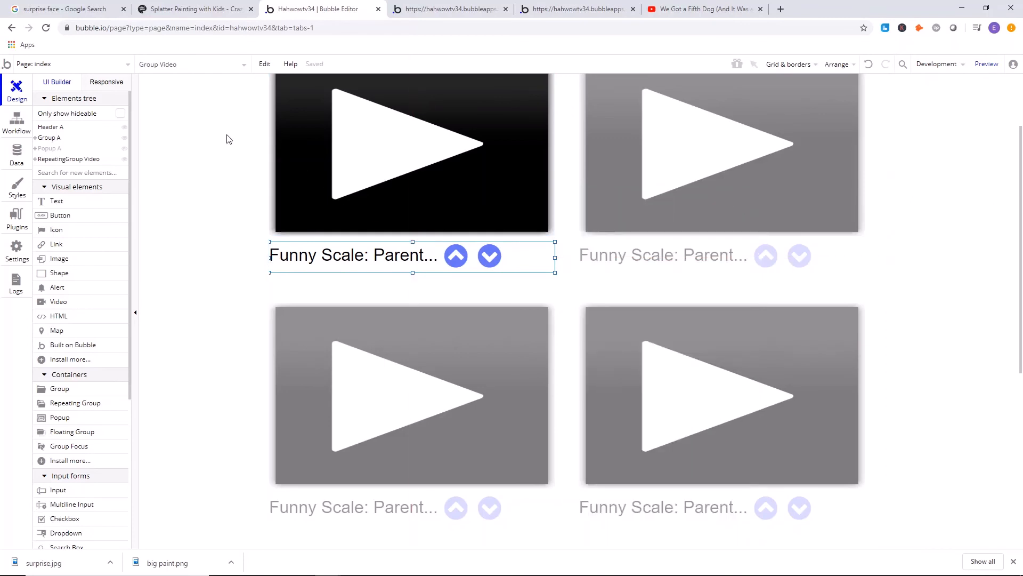
pyautogui.click(229, 140)
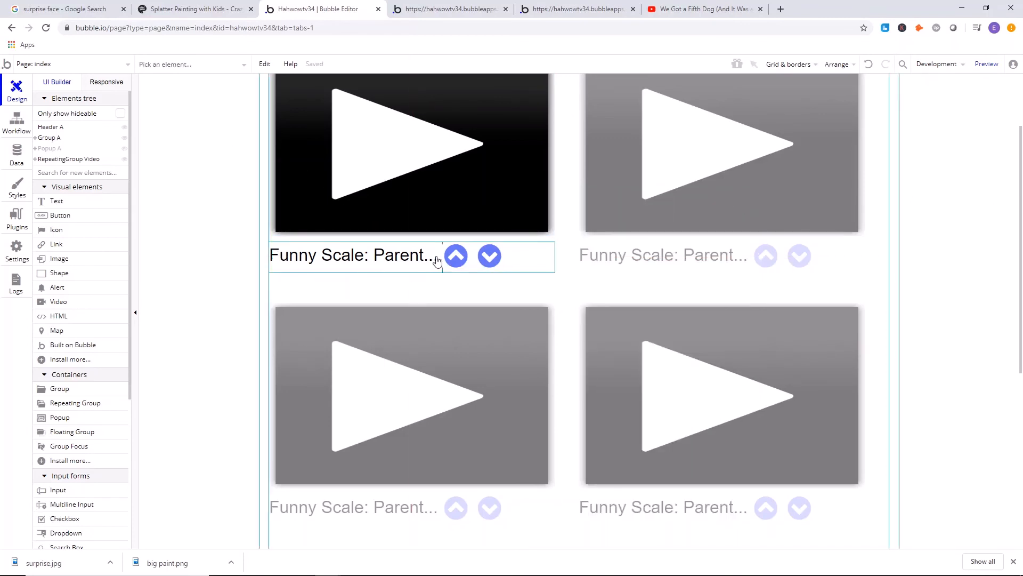
# Refresh the live site, deploy the newly grouped voting row to Live, and close the deployment message.
pyautogui.click(435, 8)
pyautogui.press('F5')
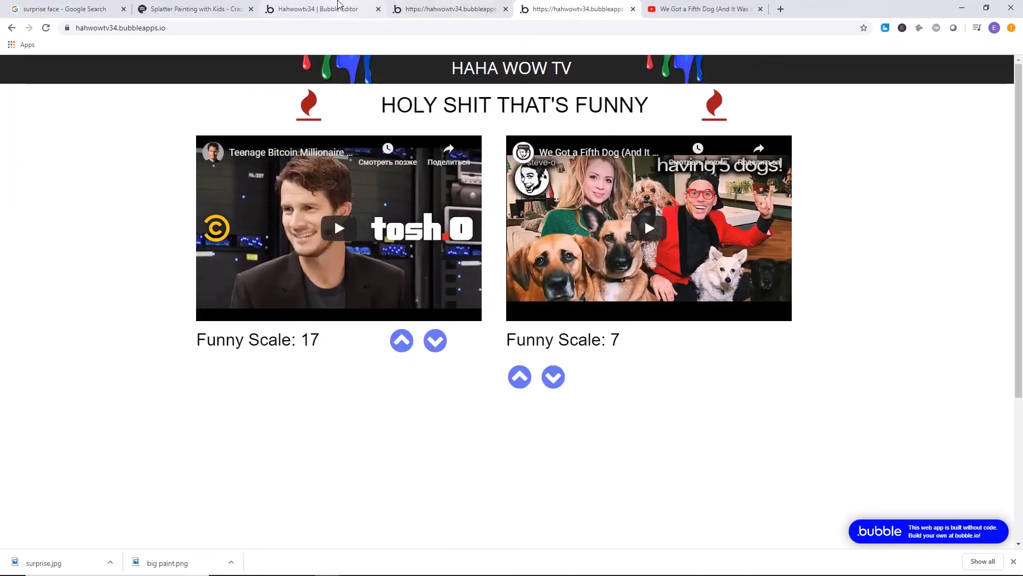
pyautogui.click(319, 8)
pyautogui.click(937, 64)
pyautogui.click(906, 123)
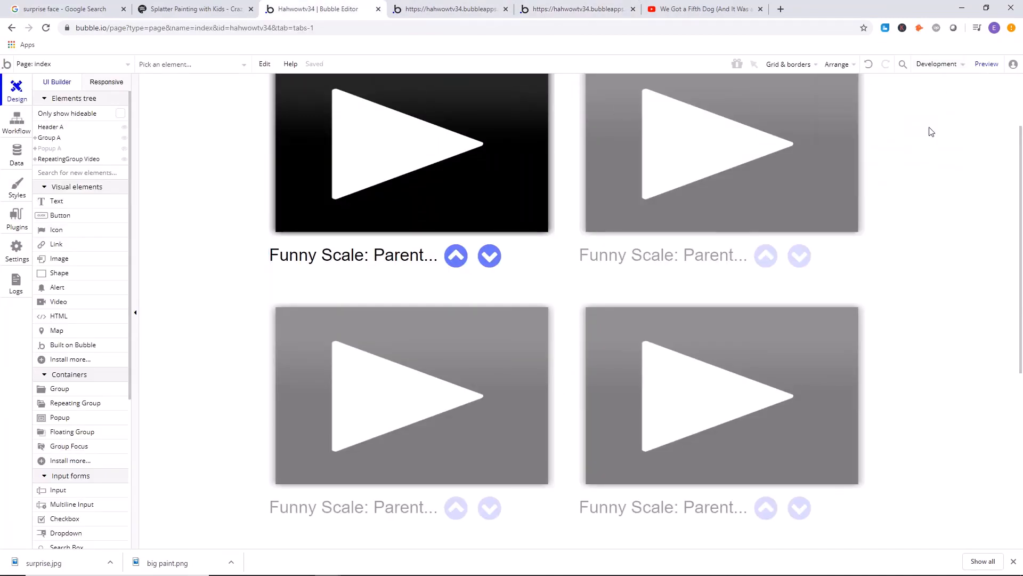
pyautogui.click(531, 171)
pyautogui.click(505, 245)
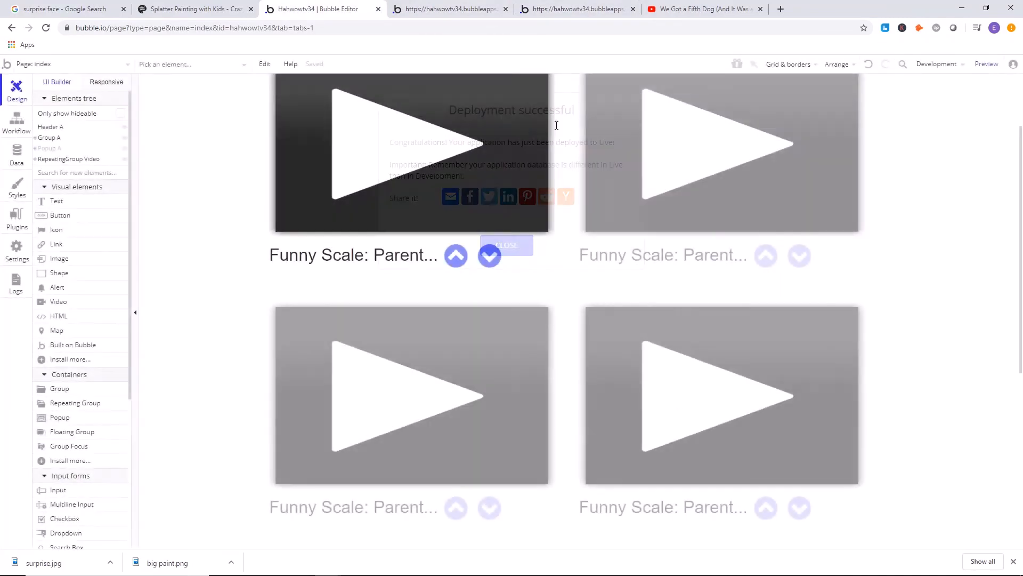
# Refresh the live home page and check the arrow alignment under both videos and the site's address.
pyautogui.click(579, 8)
pyautogui.press('F5')
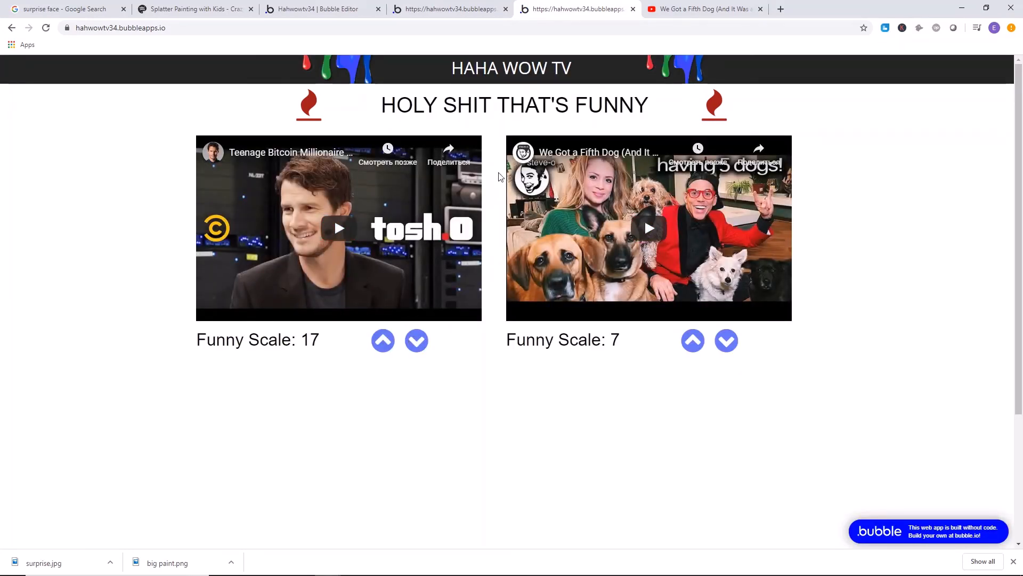
pyautogui.scroll(-1, 896, 177)
pyautogui.scroll(1, 896, 178)
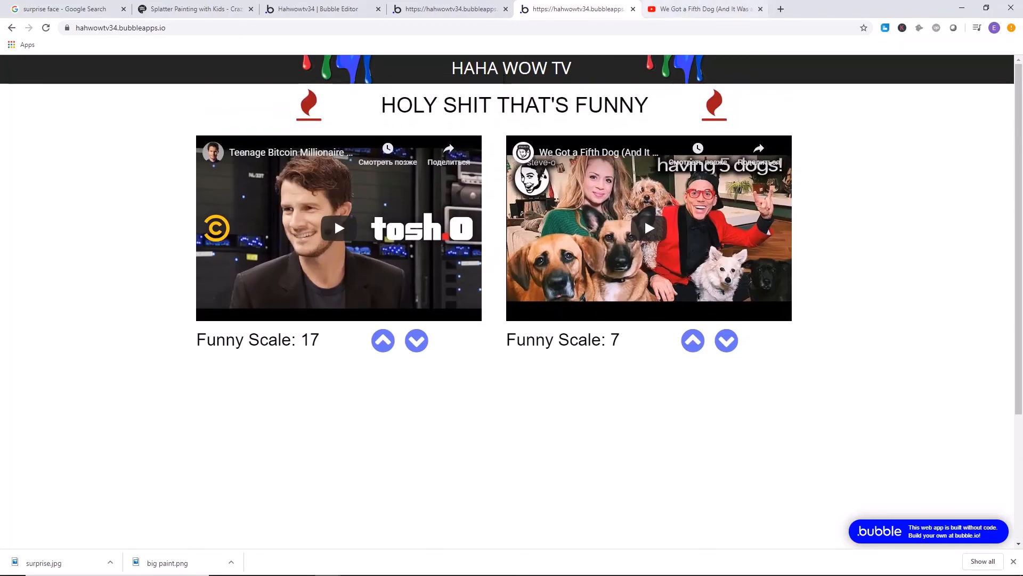
pyautogui.moveTo(192, 30); pyautogui.dragTo(81, 31)
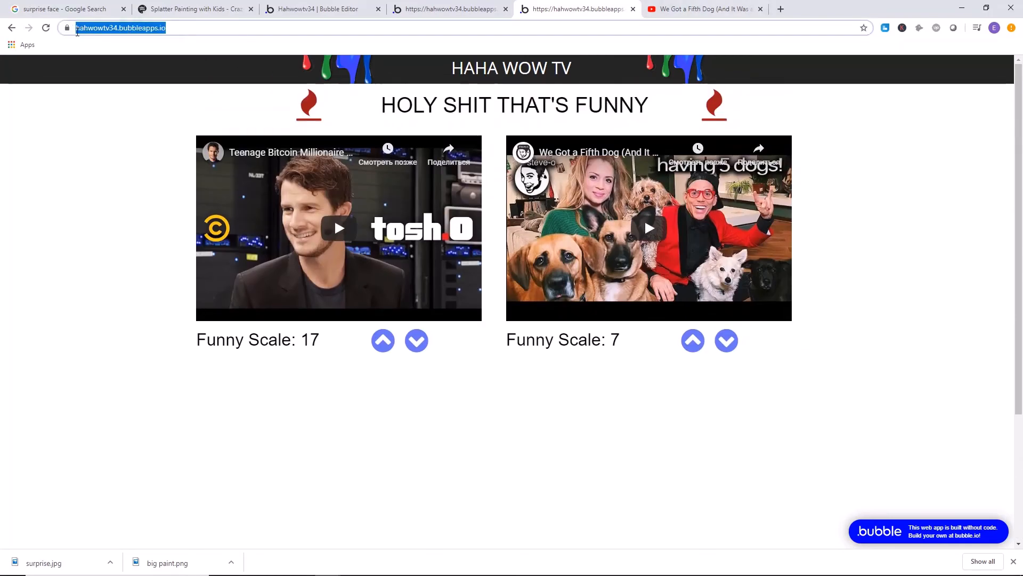
pyautogui.click(151, 183)
# Refresh the live submission page and copy its address, hahwowtv34.bubbleapps.io/submit_your_prank.
pyautogui.click(431, 6)
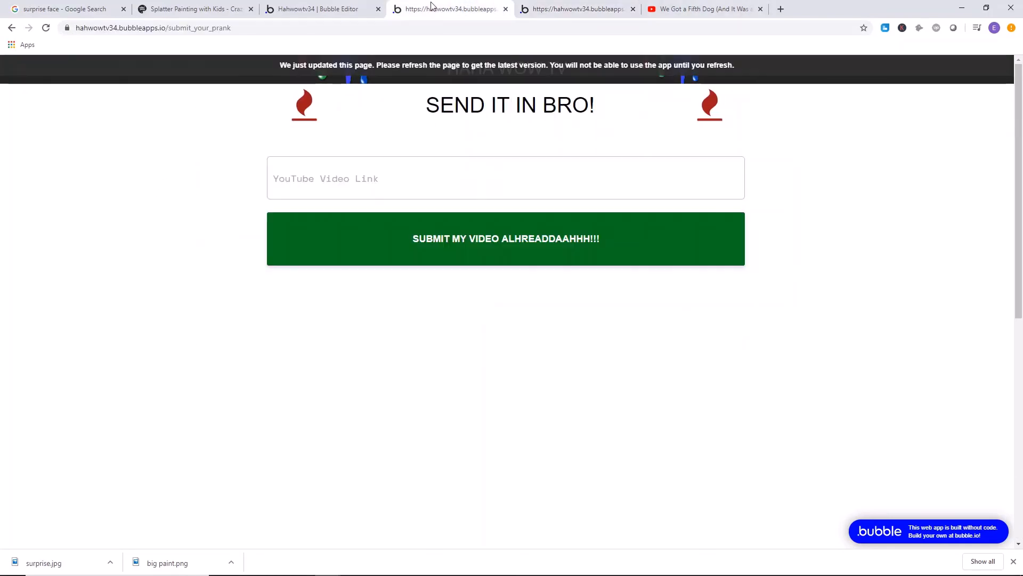
pyautogui.press('F5')
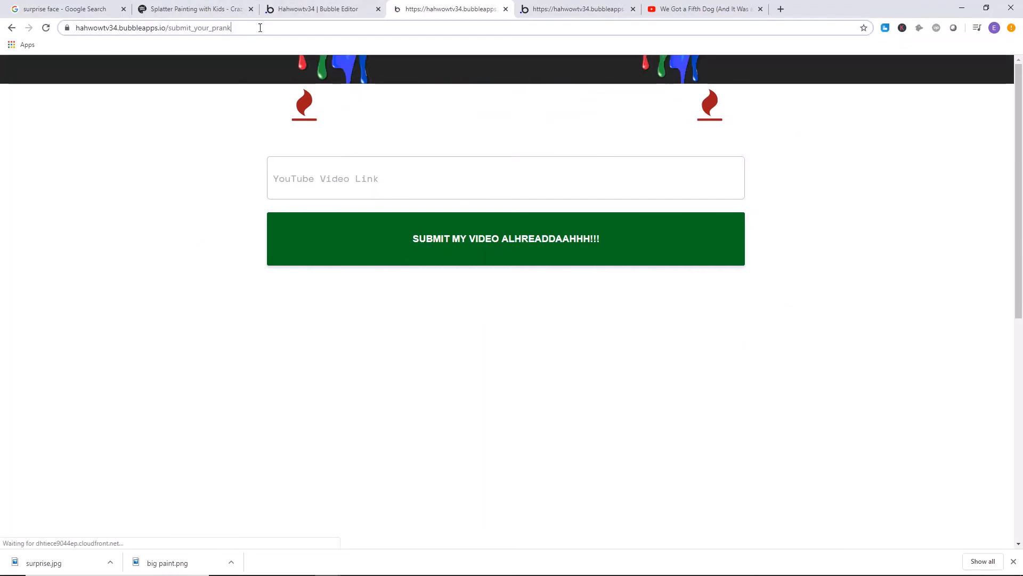
pyautogui.click(257, 27)
pyautogui.rightClick(127, 29)
pyautogui.click(151, 89)
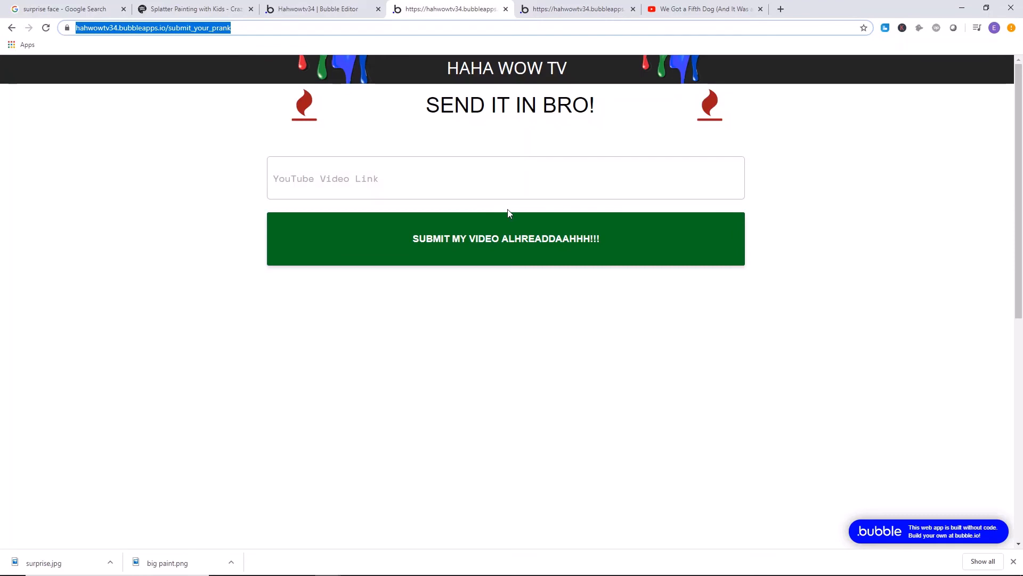
# Move the submission page to the end of the open pages and open reddit.com in a new tab.
pyautogui.moveTo(459, 3); pyautogui.dragTo(783, 7)
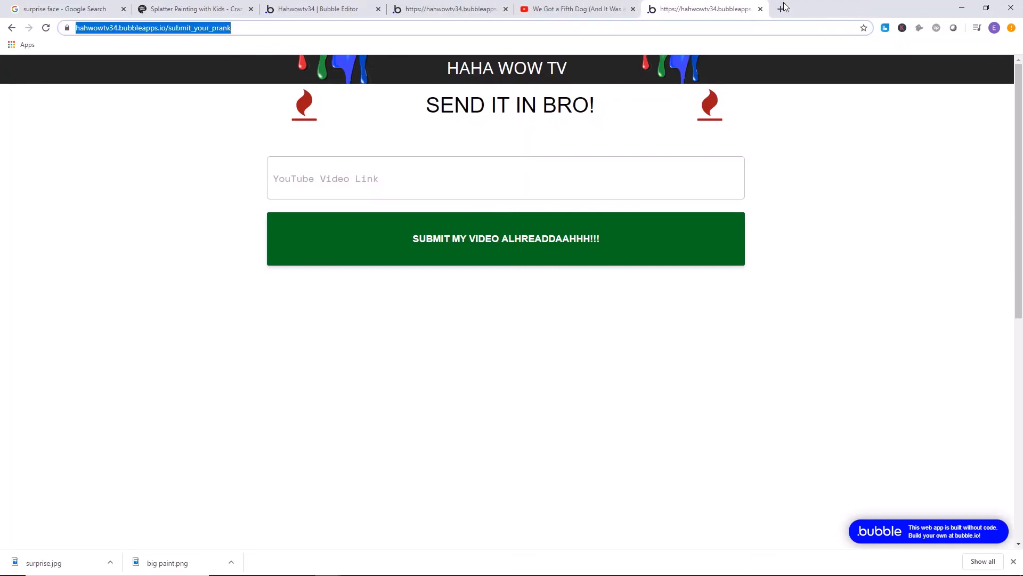
pyautogui.click(780, 9)
pyautogui.write('reddit')
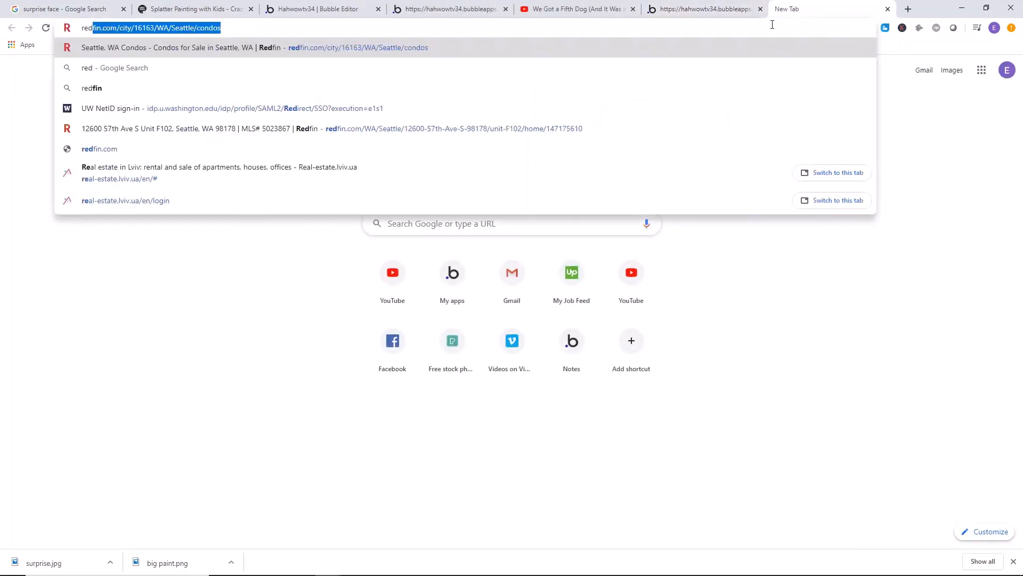
pyautogui.write('.c')
pyautogui.press('Return')
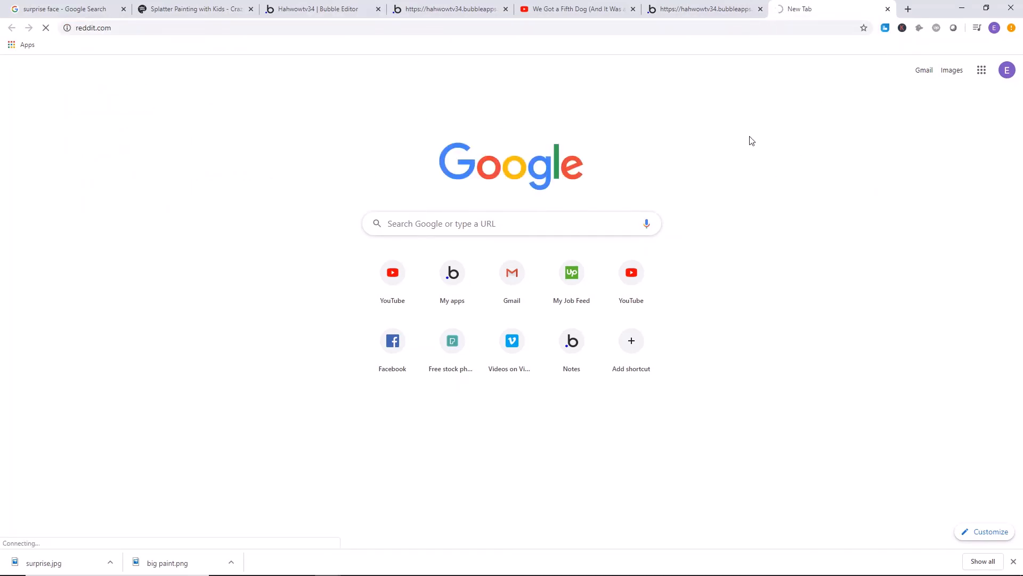
pyautogui.rightClick(100, 123)
pyautogui.click(368, 150)
pyautogui.rightClick(118, 99)
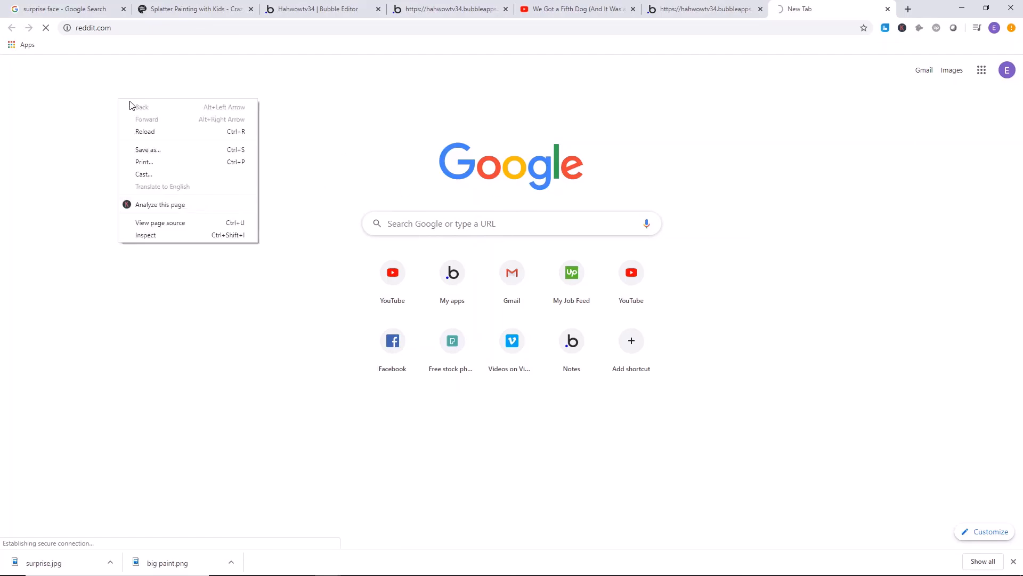
pyautogui.click(429, 123)
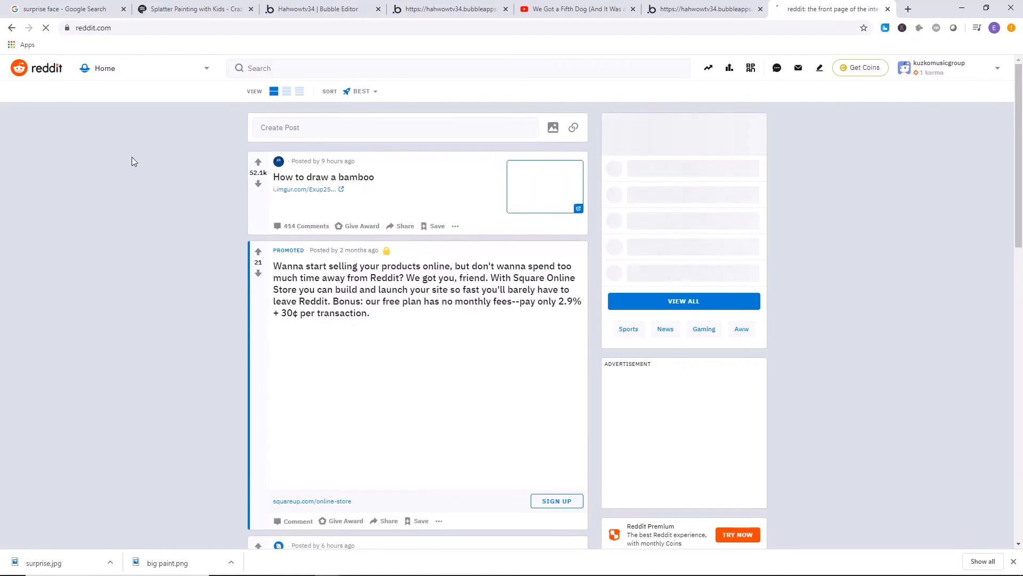
# Search Reddit for "feminism" and browse the resulting posts as possible places to share the site.
pyautogui.click(420, 74)
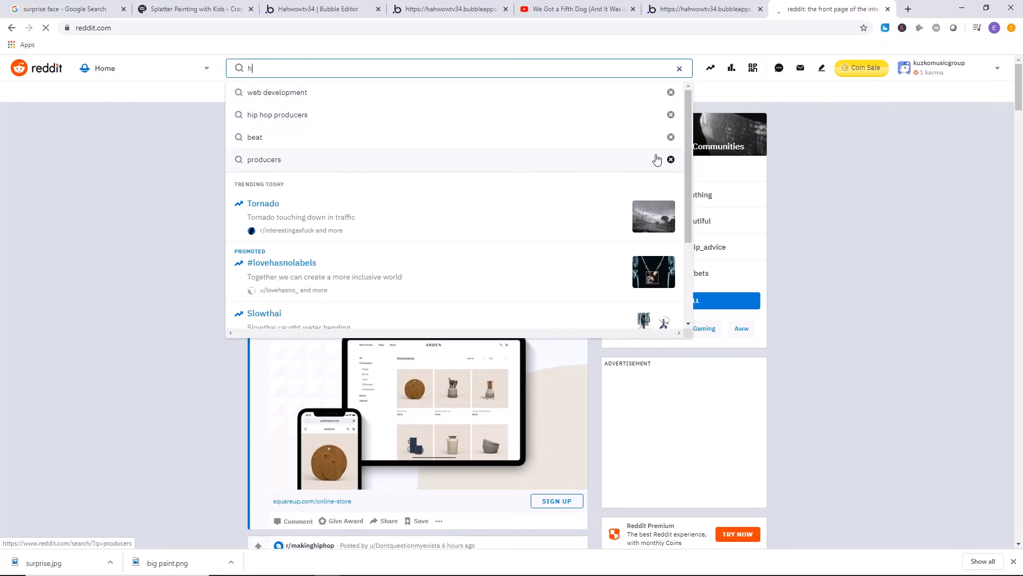
pyautogui.write('ho')
pyautogui.press('BackSpace')
pyautogui.press('BackSpace')
pyautogui.press('BackSpace')
pyautogui.press('BackSpace')
pyautogui.press('BackSpace')
pyautogui.press('BackSpace')
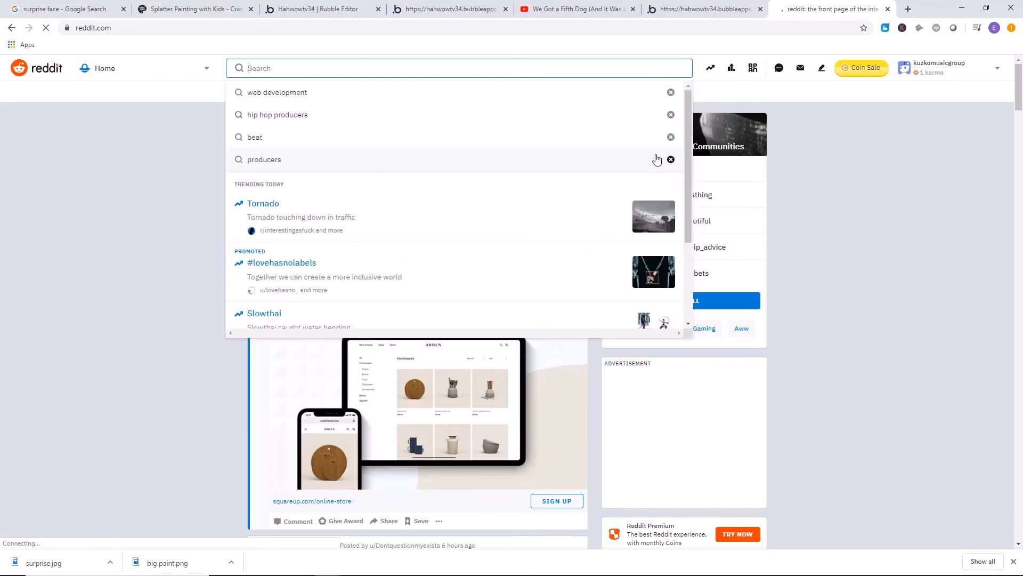
pyautogui.write('fem')
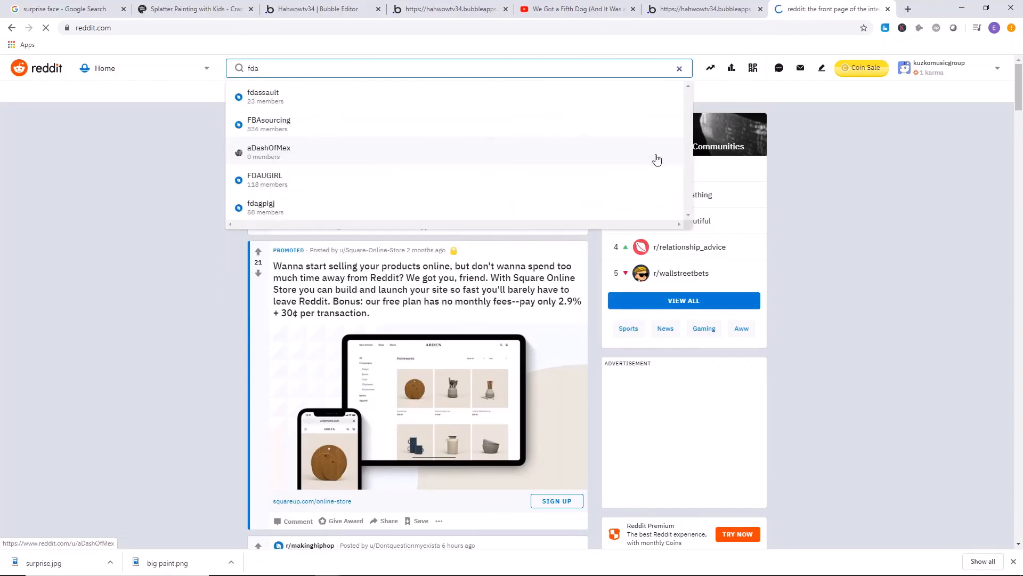
pyautogui.write('inism')
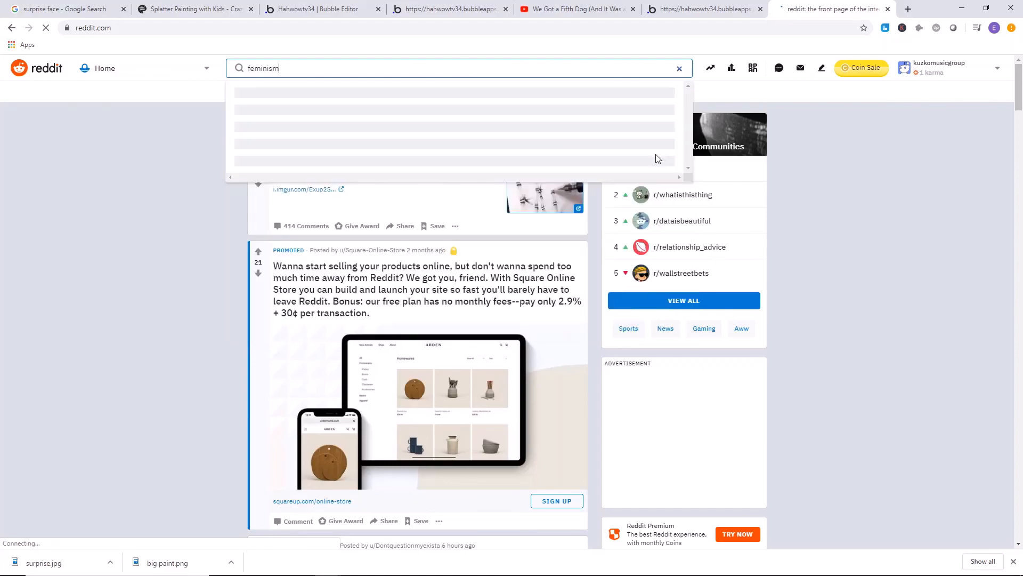
pyautogui.press('Return')
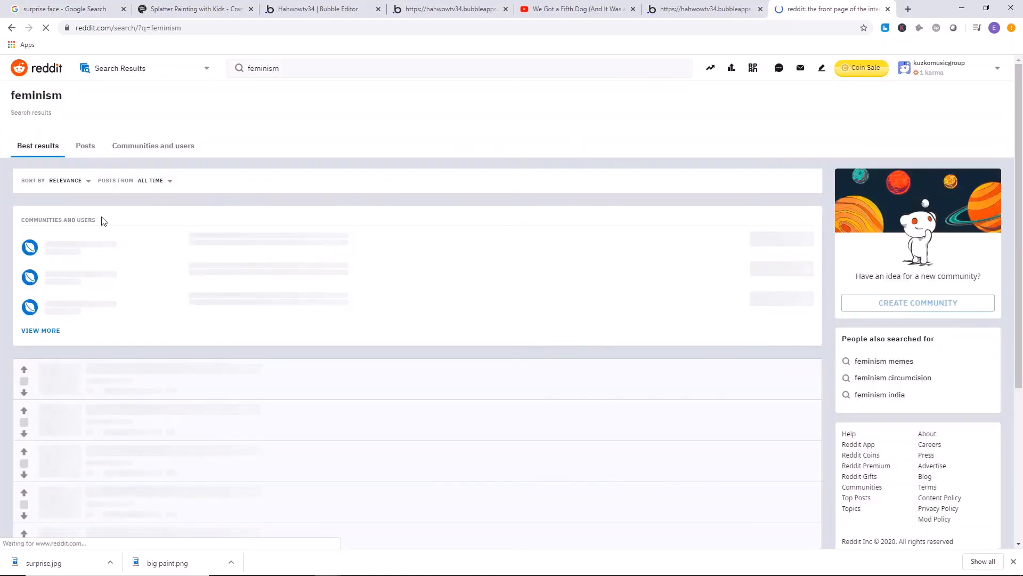
pyautogui.scroll(-5, 113, 240)
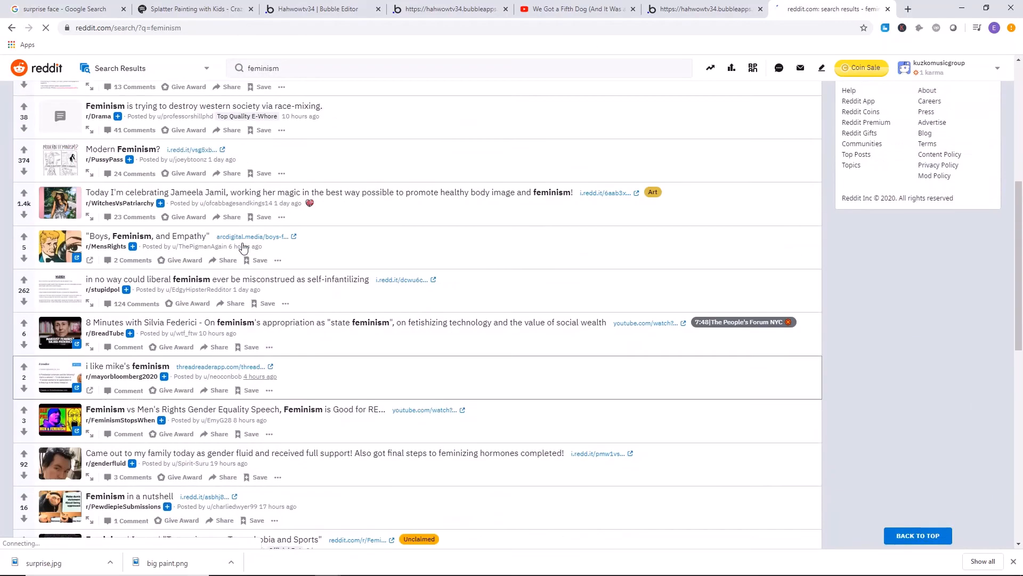
pyautogui.scroll(-4, 240, 213)
pyautogui.scroll(-20, 267, 213)
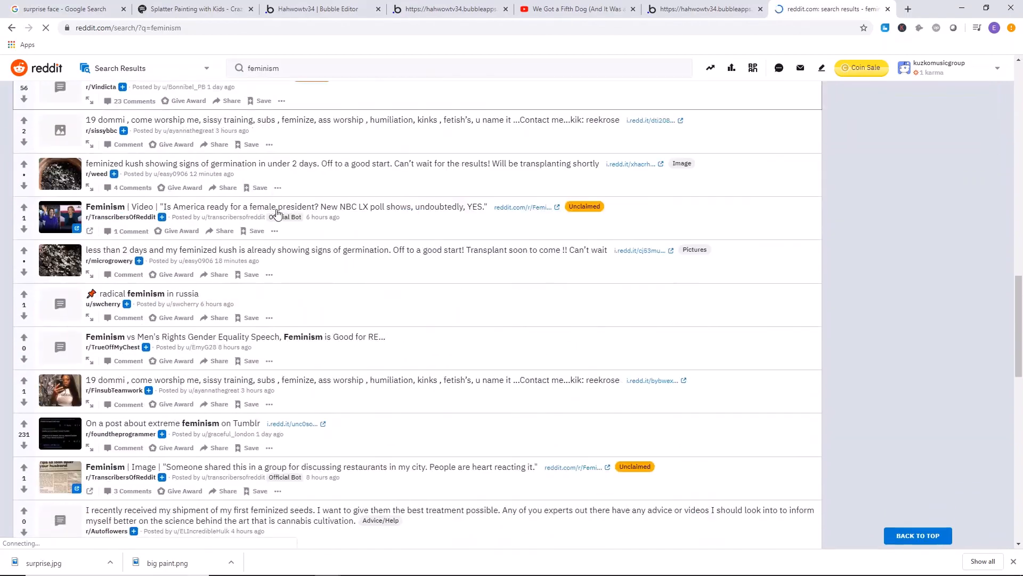
pyautogui.scroll(20, 382, 245)
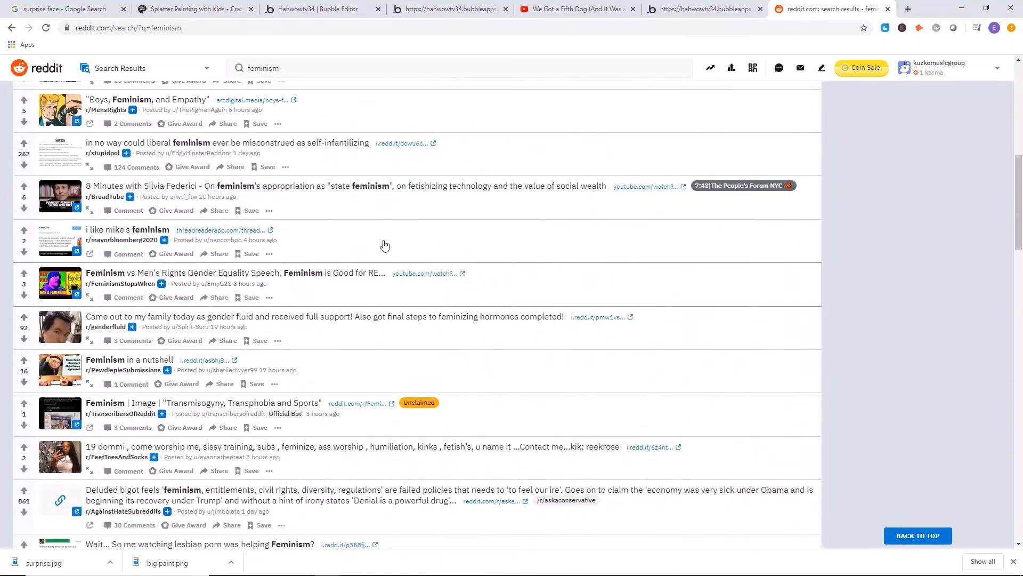
# Review the submission page's address and its YouTube link field, and look at the "We Got a Fifth Dog" video page.
pyautogui.click(688, 9)
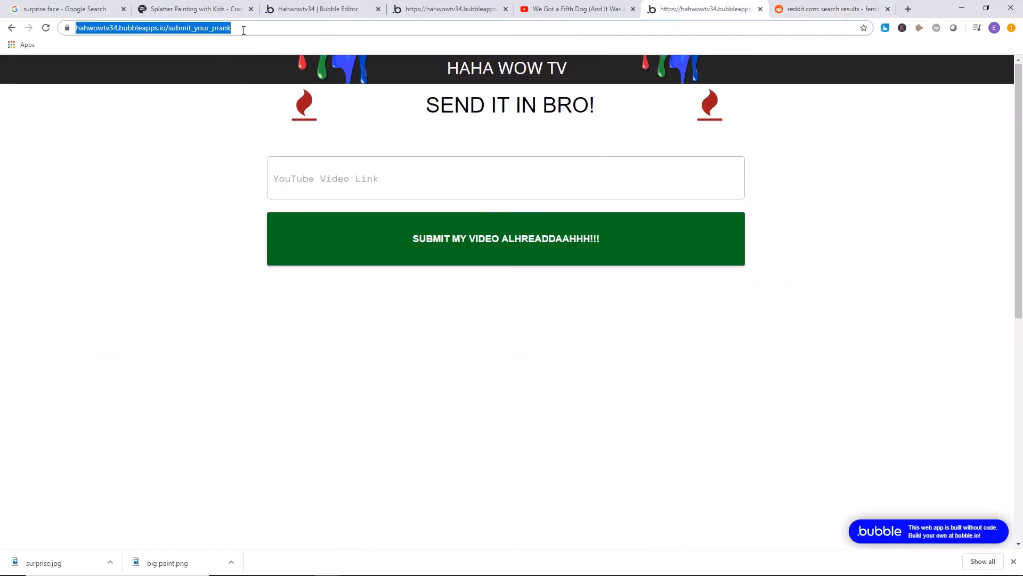
pyautogui.moveTo(242, 29); pyautogui.dragTo(194, 78)
pyautogui.click(219, 128)
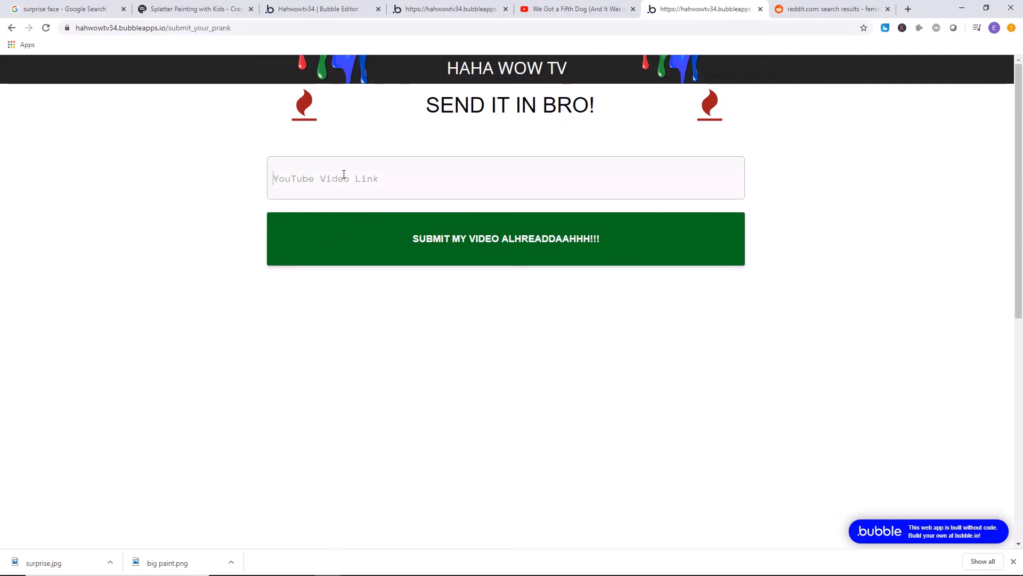
pyautogui.click(597, 6)
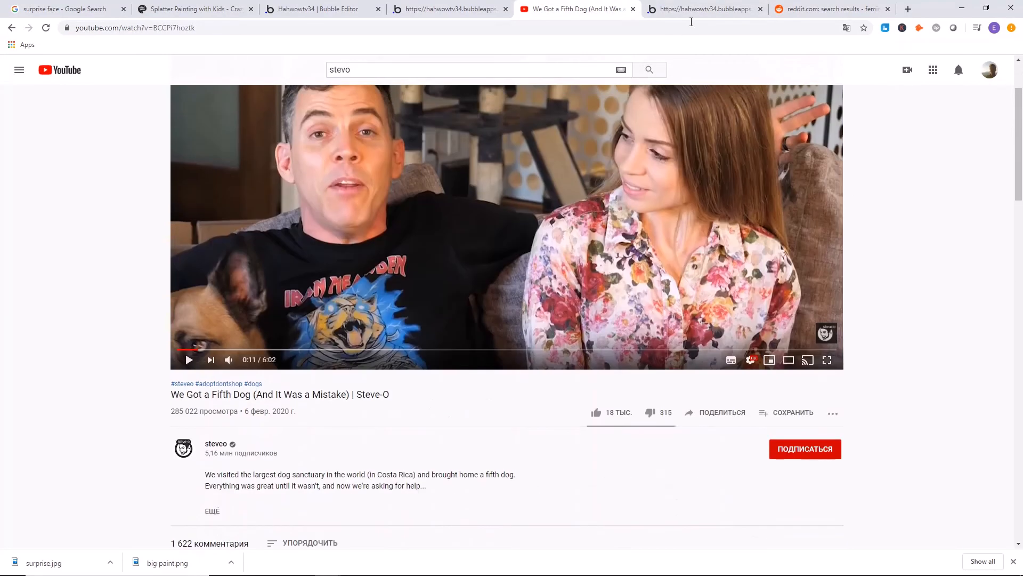
pyautogui.click(693, 9)
# Look over the finished live home page, examining its heading, both videos and their voting arrows.
pyautogui.click(447, 9)
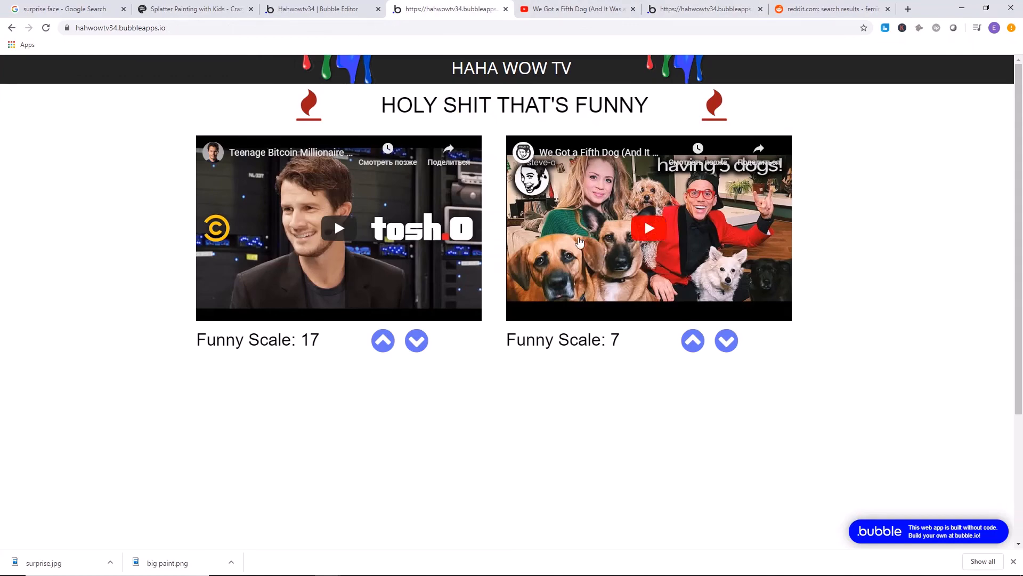
pyautogui.scroll(-3, 351, 189)
pyautogui.scroll(3, 351, 189)
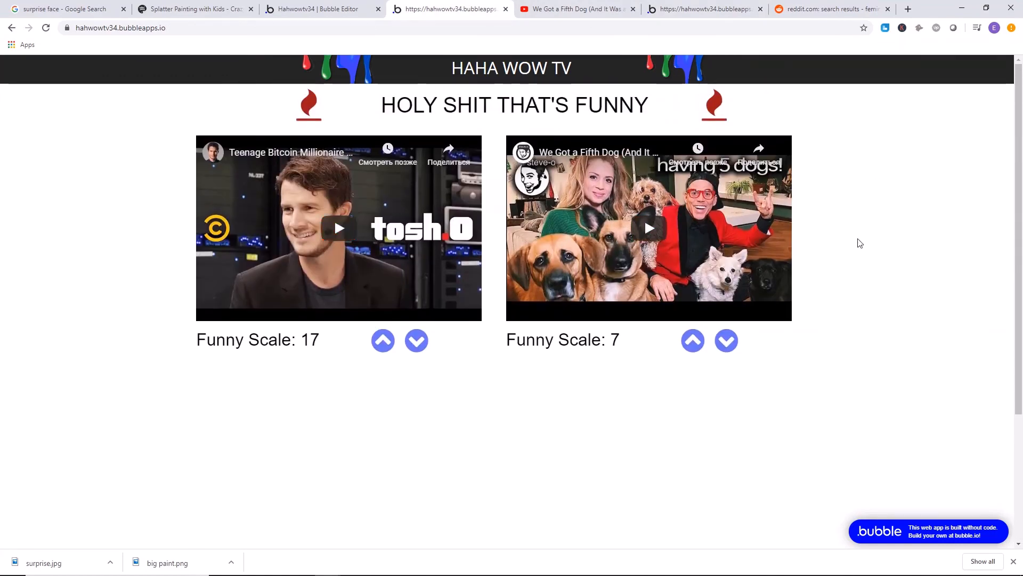
pyautogui.scroll(-3, 194, 162)
pyautogui.scroll(3, 194, 162)
pyautogui.scroll(-2, 882, 166)
pyautogui.scroll(-2, 596, 221)
pyautogui.scroll(4, 629, 208)
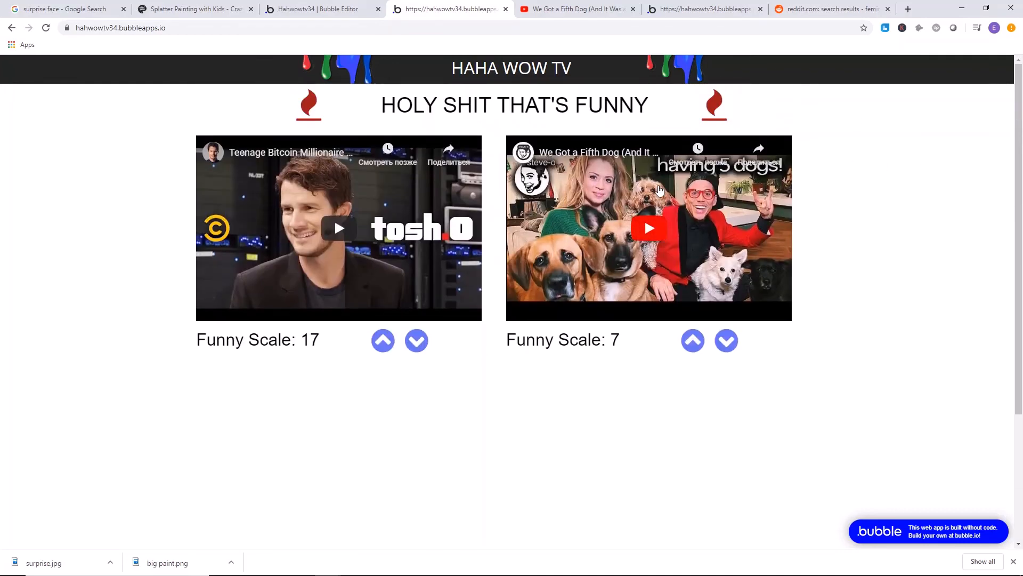
pyautogui.moveTo(397, 105); pyautogui.dragTo(663, 103)
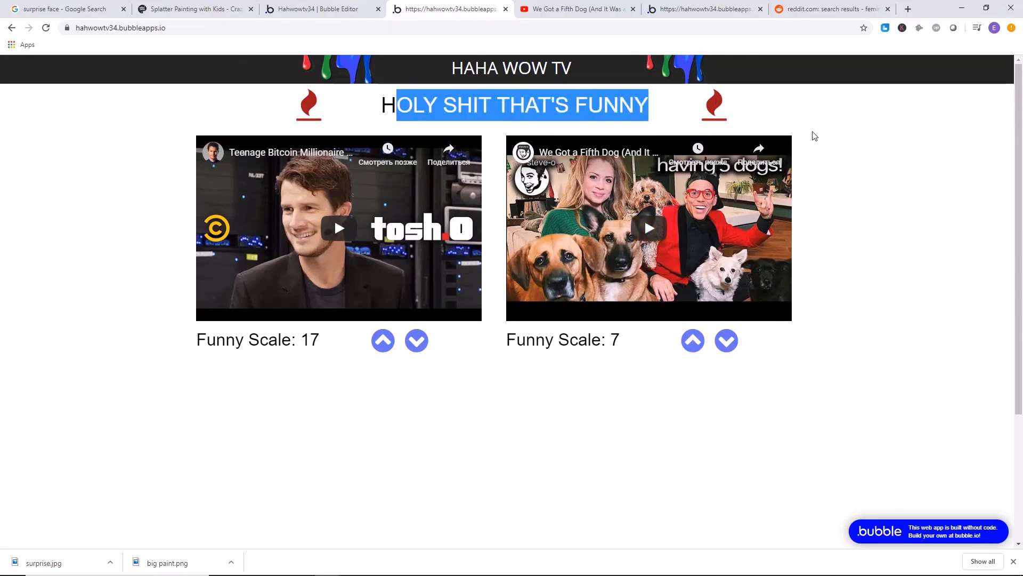
pyautogui.click(470, 474)
pyautogui.moveTo(354, 573)
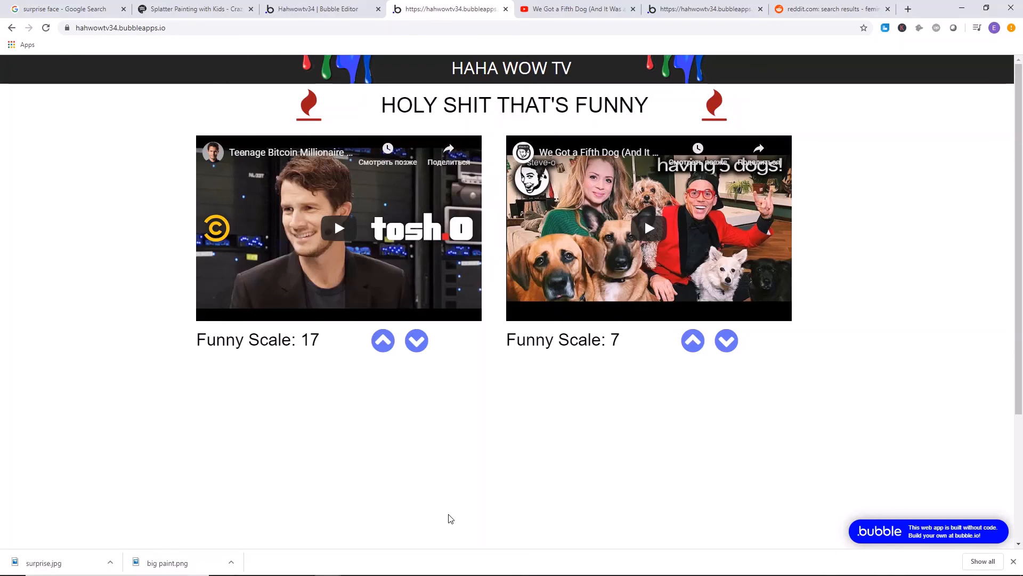
pyautogui.moveTo(437, 575)
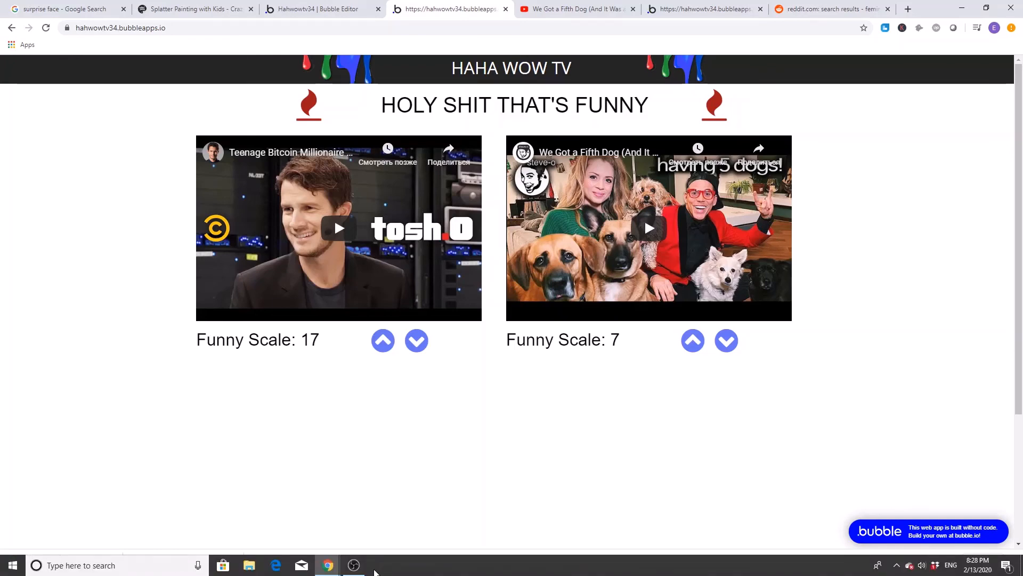
pyautogui.click(353, 564)
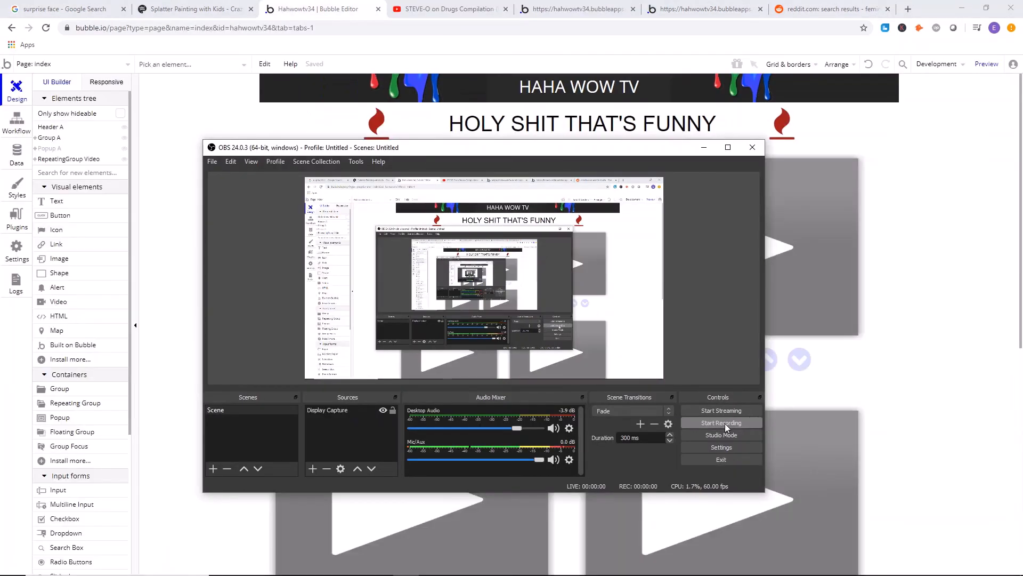
# Show the "YOU NEED TO WATCH THIS OMG..." popup in the index page design to examine it, and hide it again.
pyautogui.click(964, 250)
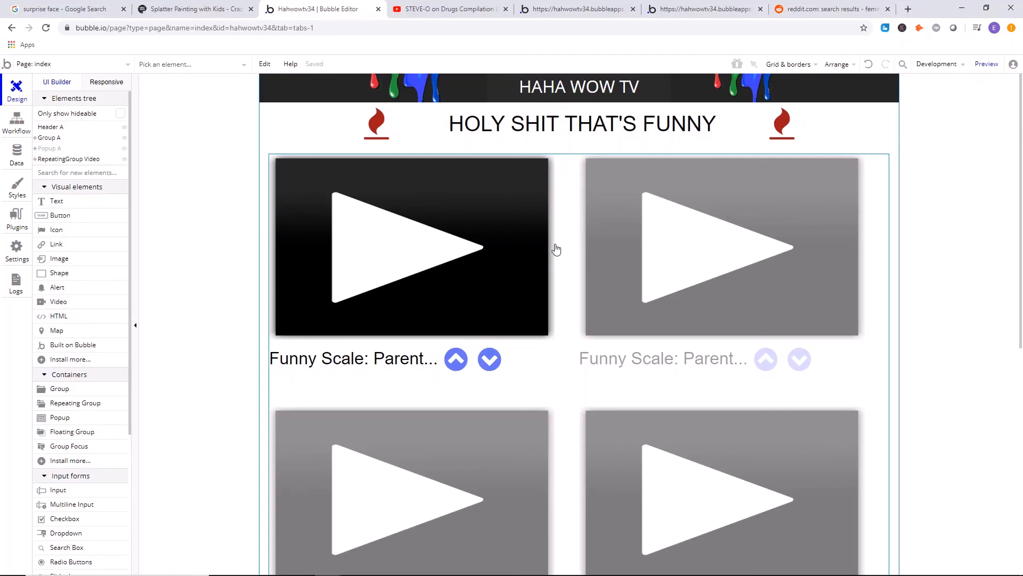
pyautogui.click(51, 148)
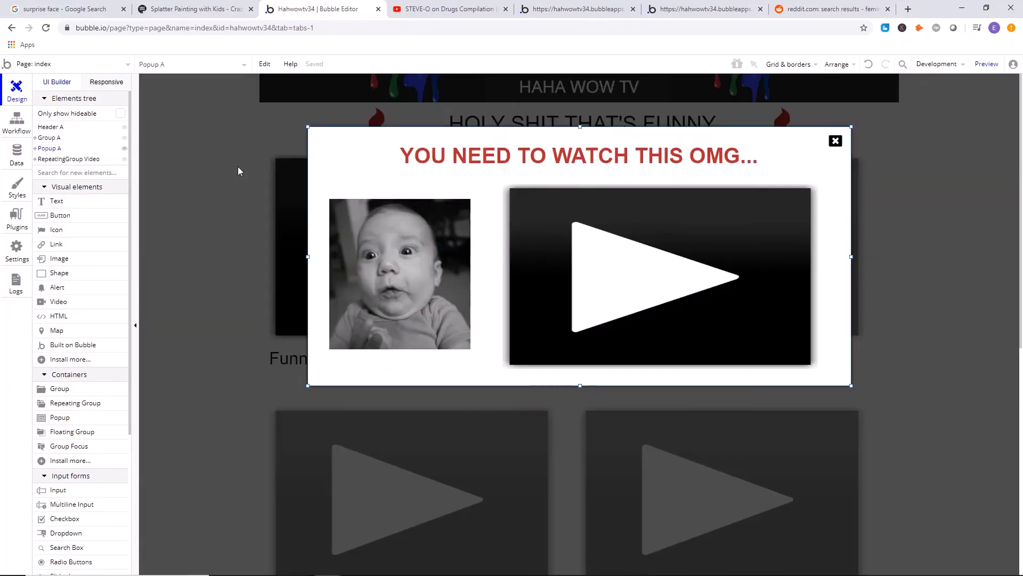
pyautogui.click(196, 161)
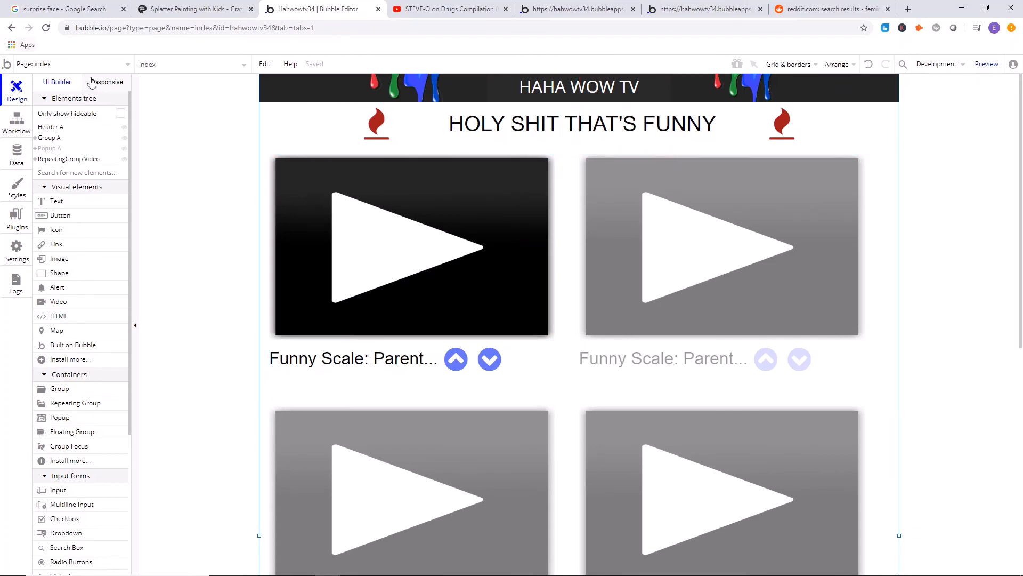
# Add another "Page is loaded" event to the index page's workflows and compare it with the existing one.
pyautogui.click(4, 128)
pyautogui.click(451, 124)
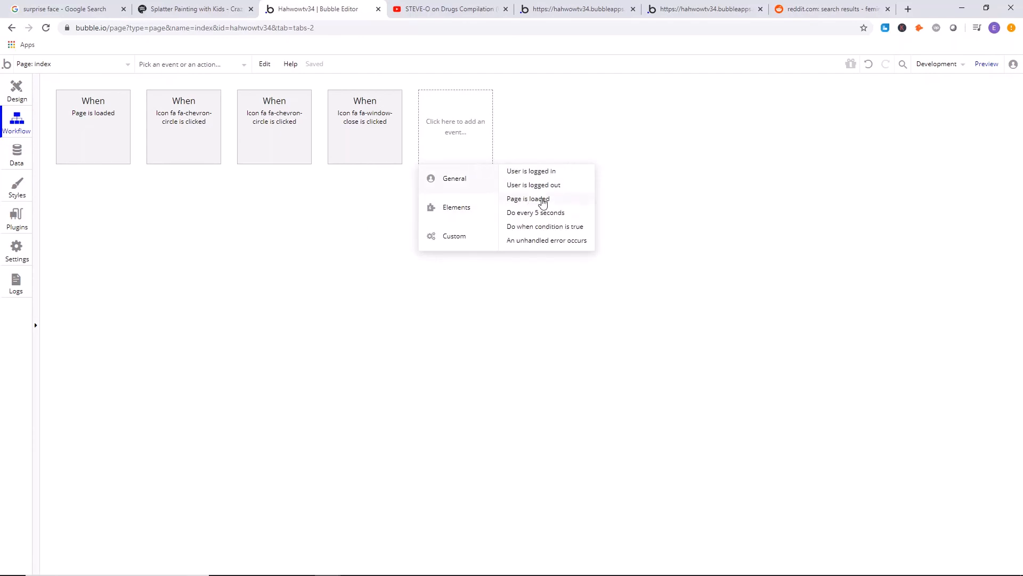
pyautogui.click(542, 202)
pyautogui.click(120, 126)
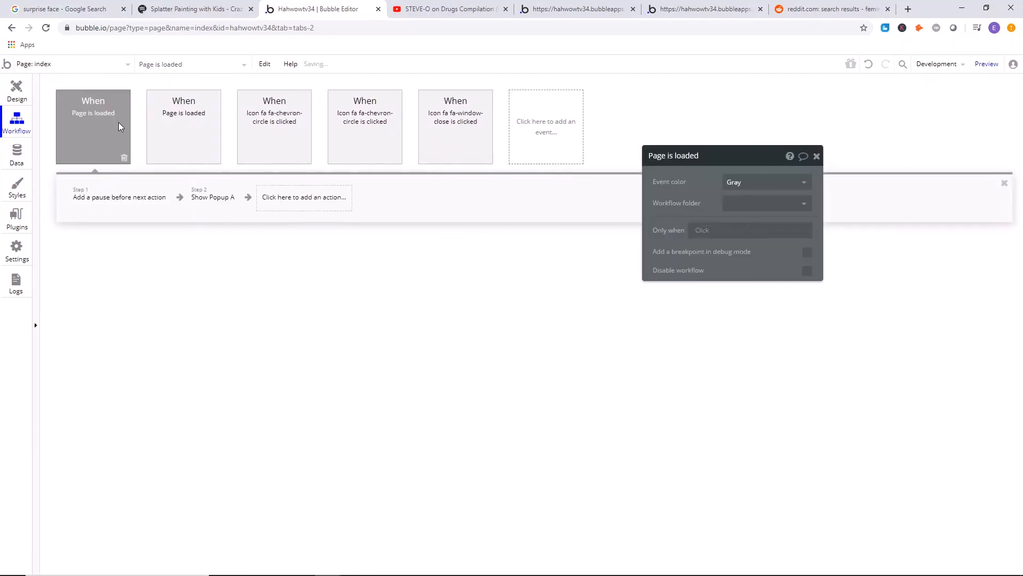
pyautogui.click(191, 151)
pyautogui.click(121, 137)
pyautogui.click(179, 119)
# Add a pause before next action as the first step of the new "Page is loaded" workflow.
pyautogui.click(105, 202)
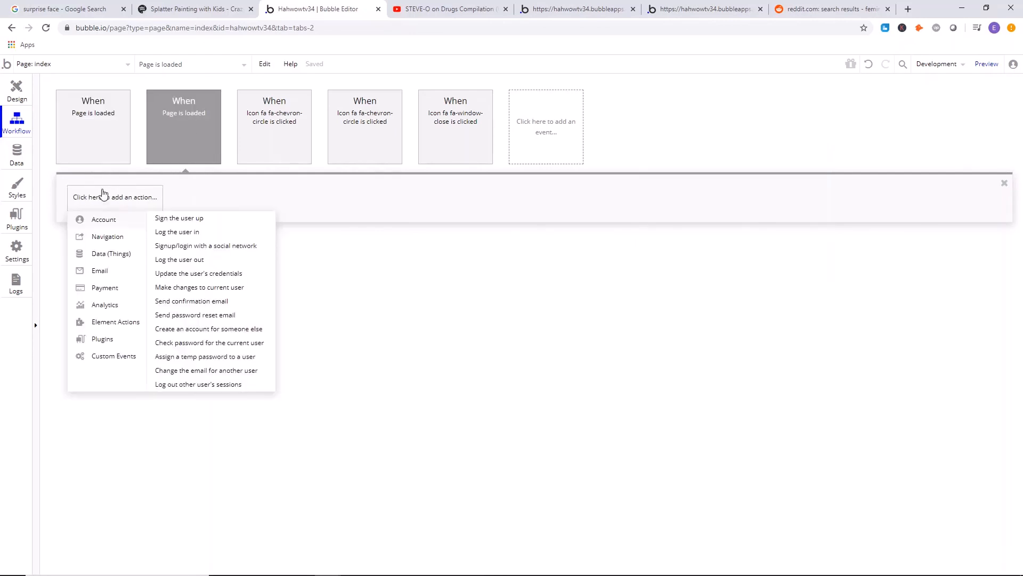
pyautogui.moveTo(121, 241)
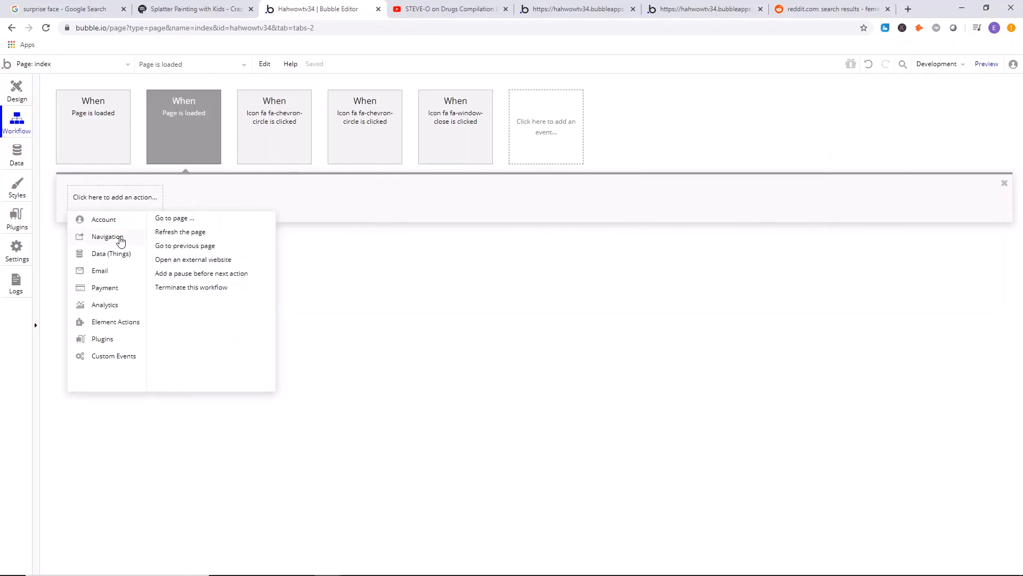
pyautogui.click(226, 274)
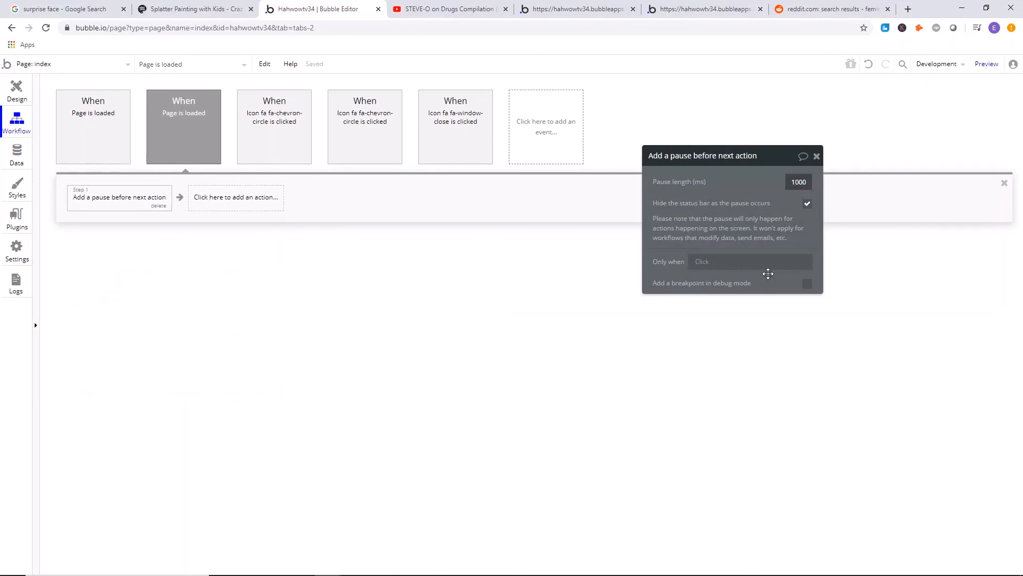
pyautogui.write('5')
pyautogui.click(705, 198)
pyautogui.click(794, 180)
pyautogui.click(817, 156)
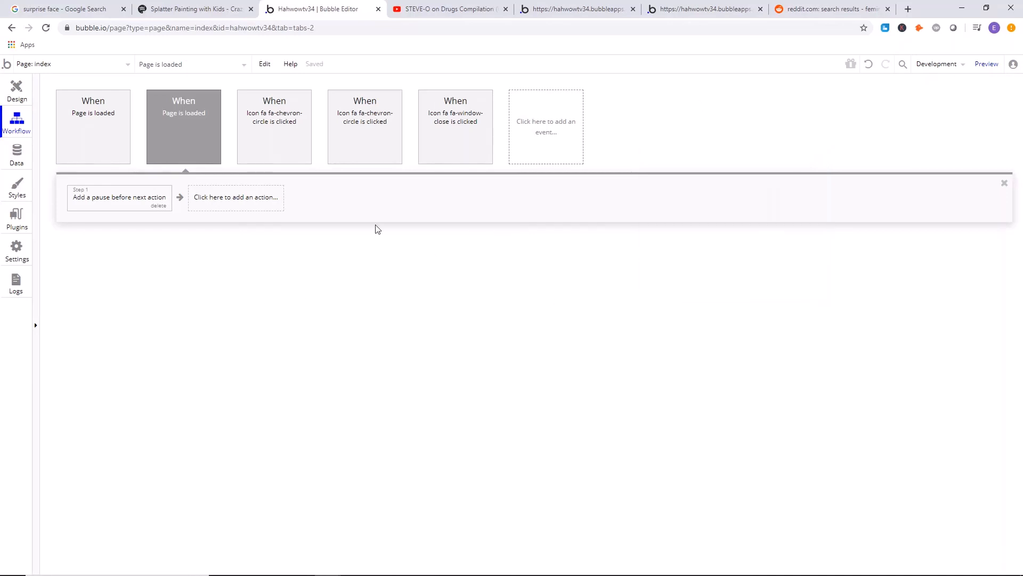
pyautogui.click(152, 198)
# Add a Show action for Popup A following the pause in the new "Page is loaded" workflow.
pyautogui.click(253, 208)
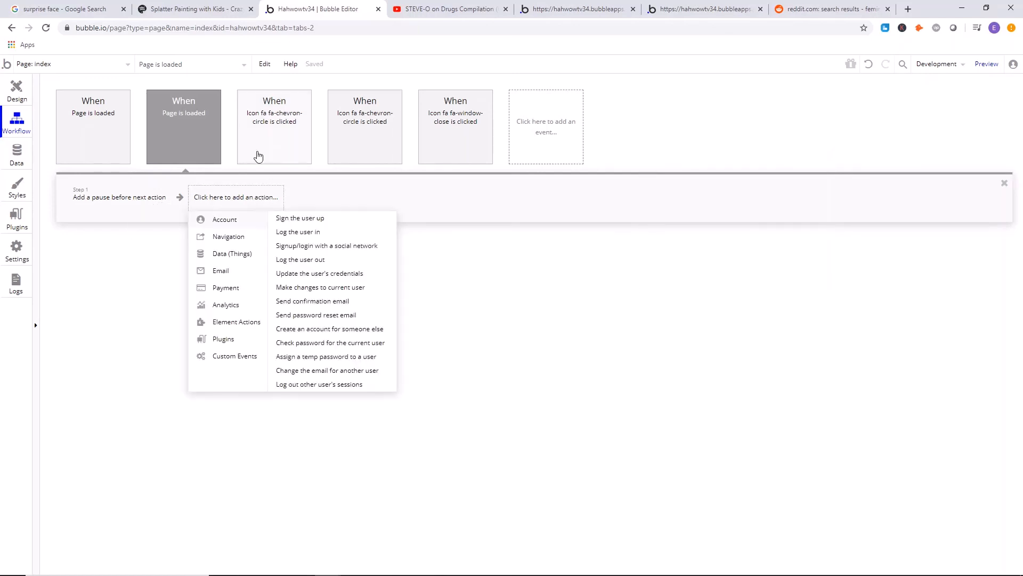
pyautogui.moveTo(233, 329)
pyautogui.click(293, 228)
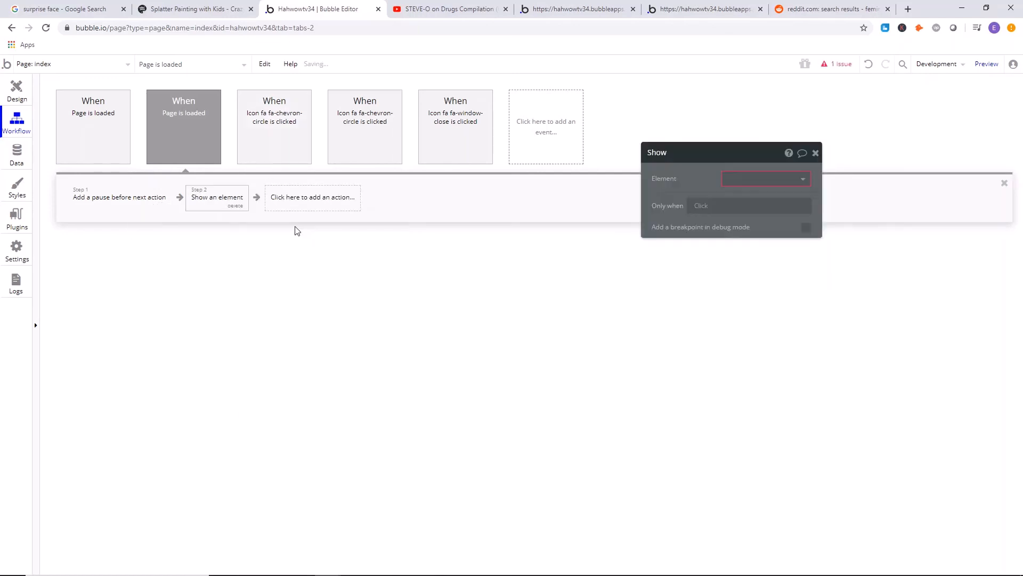
pyautogui.click(766, 179)
pyautogui.click(753, 196)
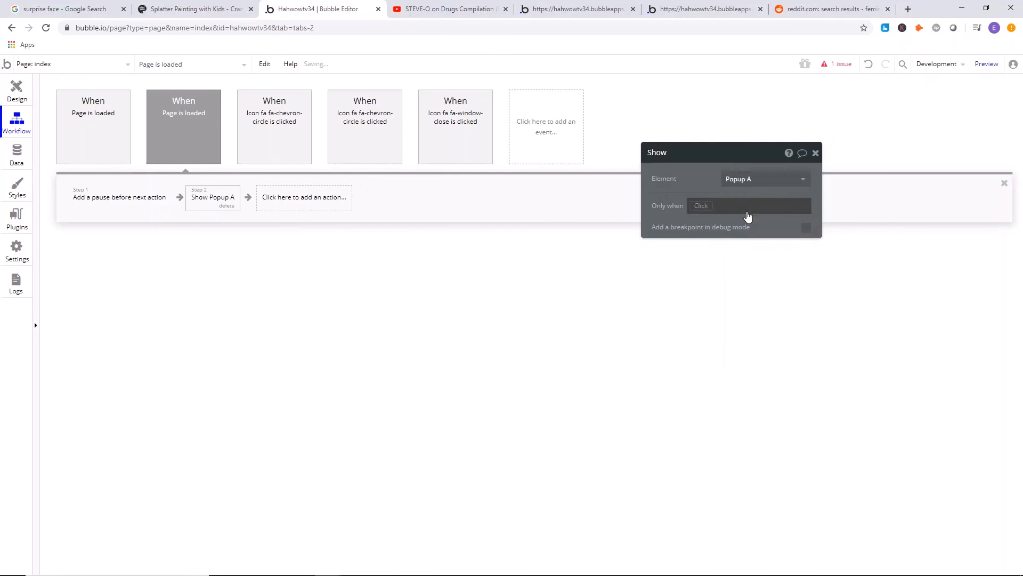
pyautogui.click(816, 153)
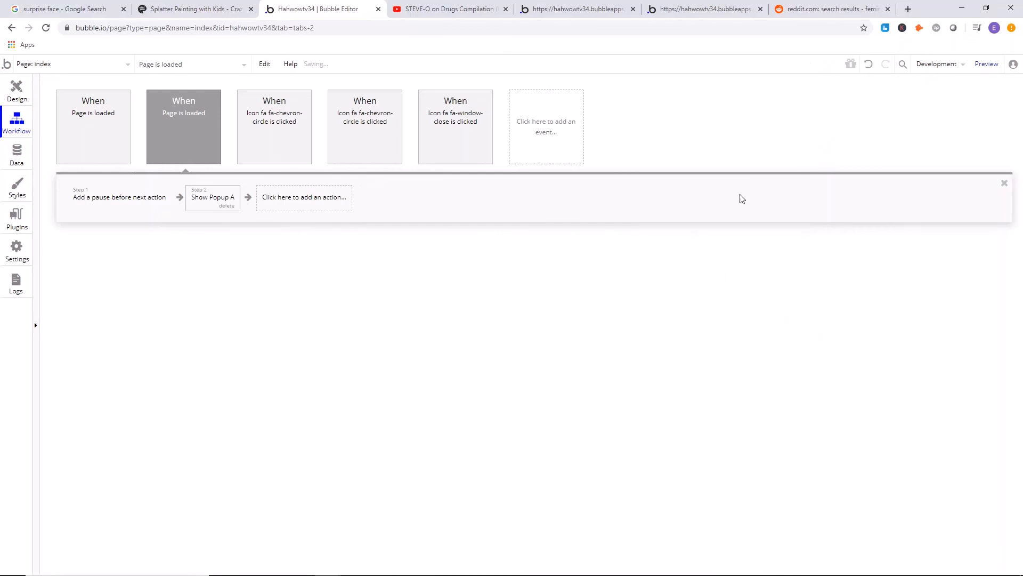
# Delete the Show Popup A action and the pause from the new "Page is loaded" workflow.
pyautogui.click(227, 198)
pyautogui.click(226, 206)
pyautogui.click(138, 203)
pyautogui.click(158, 205)
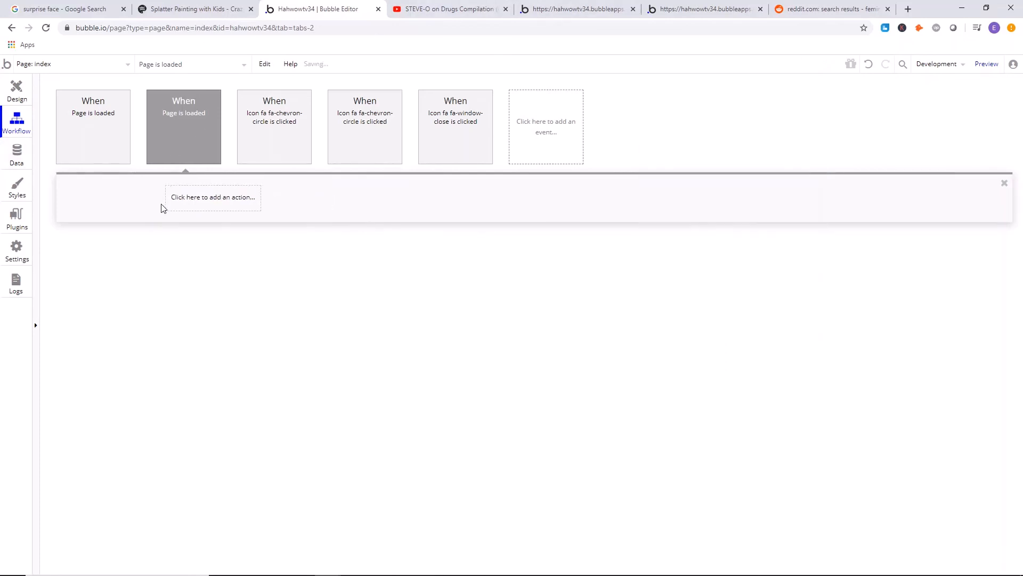
# Switch to YouTube, return to the "stevo" search results and look through the listed videos.
pyautogui.click(17, 91)
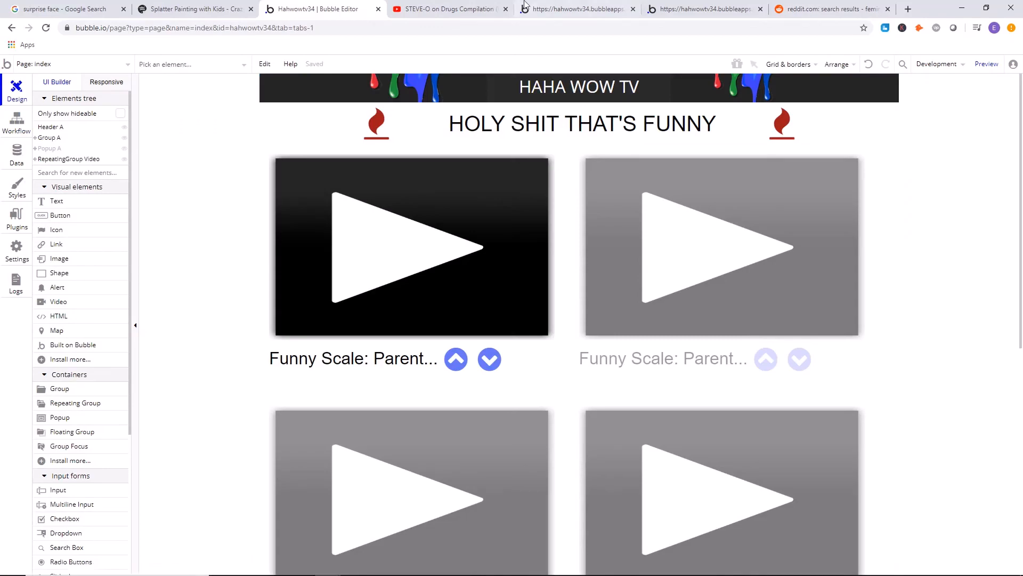
pyautogui.click(525, 7)
pyautogui.click(459, 9)
pyautogui.click(12, 28)
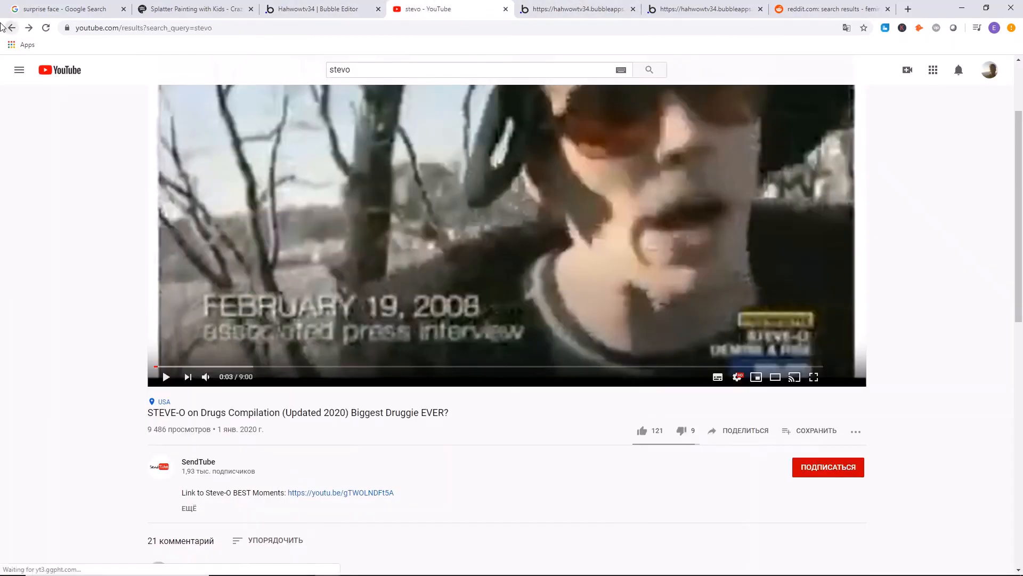
pyautogui.scroll(-5, 190, 228)
pyautogui.scroll(-4, 319, 236)
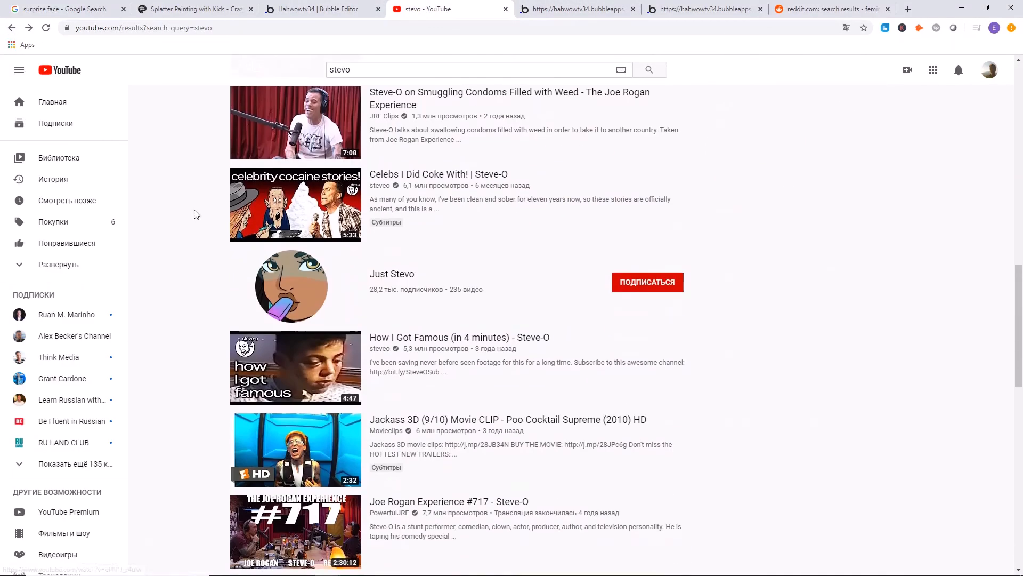
pyautogui.scroll(-2, 235, 239)
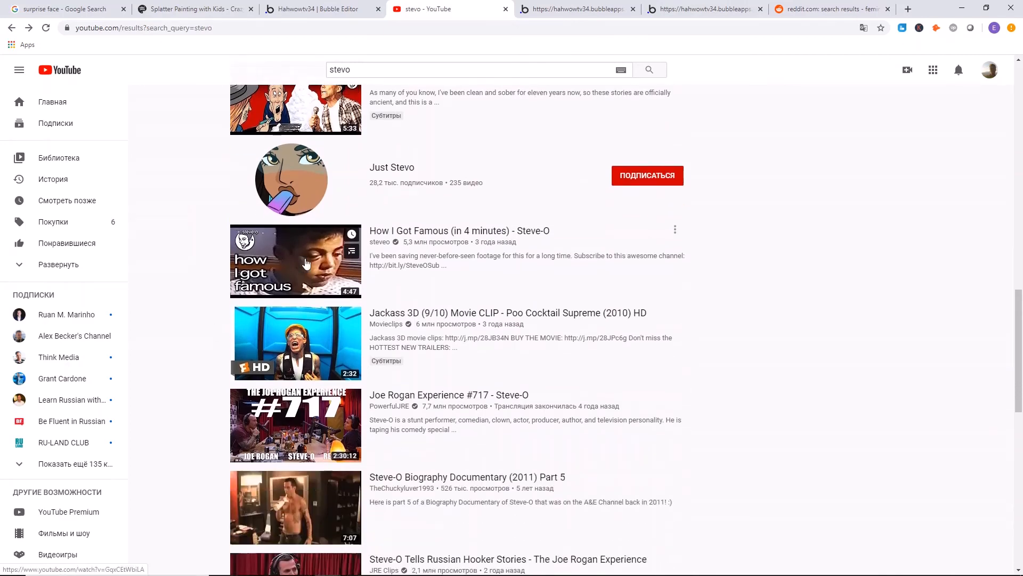
pyautogui.scroll(-7, 261, 245)
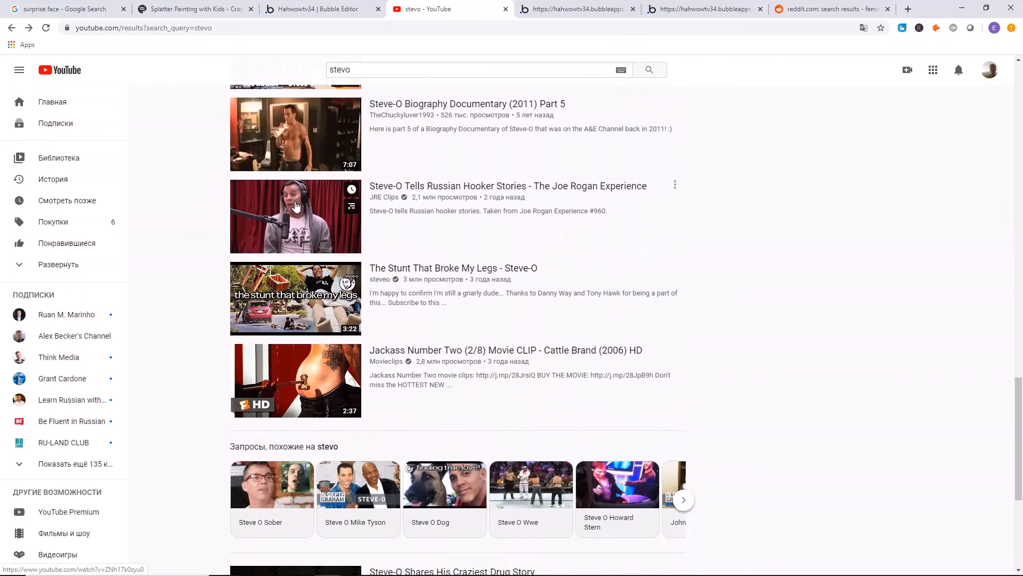
pyautogui.scroll(9, 320, 138)
# Search YouTube for "attacked by a bear", postponing the Windows update reminder until tomorrow.
pyautogui.doubleClick(373, 69)
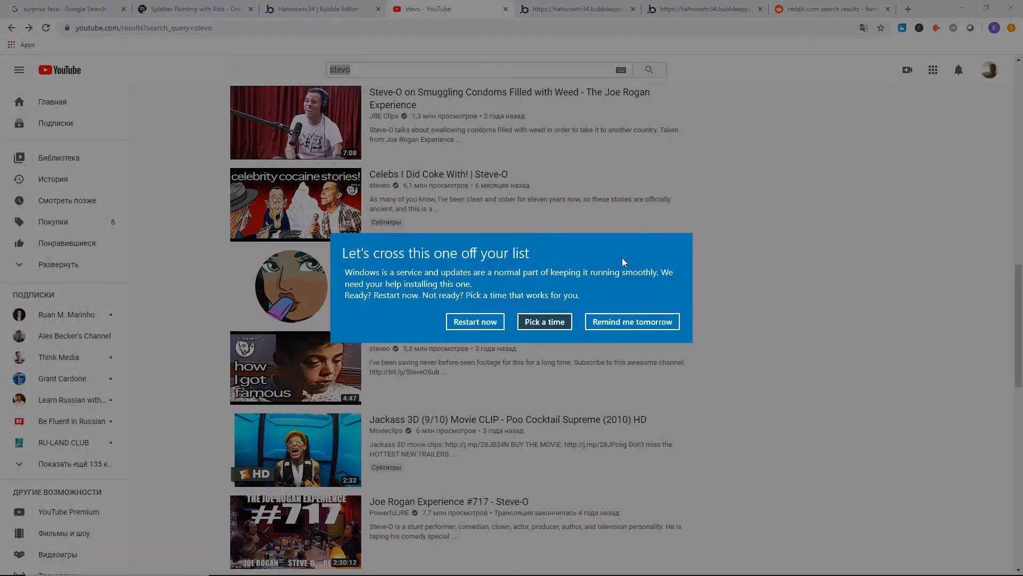
pyautogui.click(633, 322)
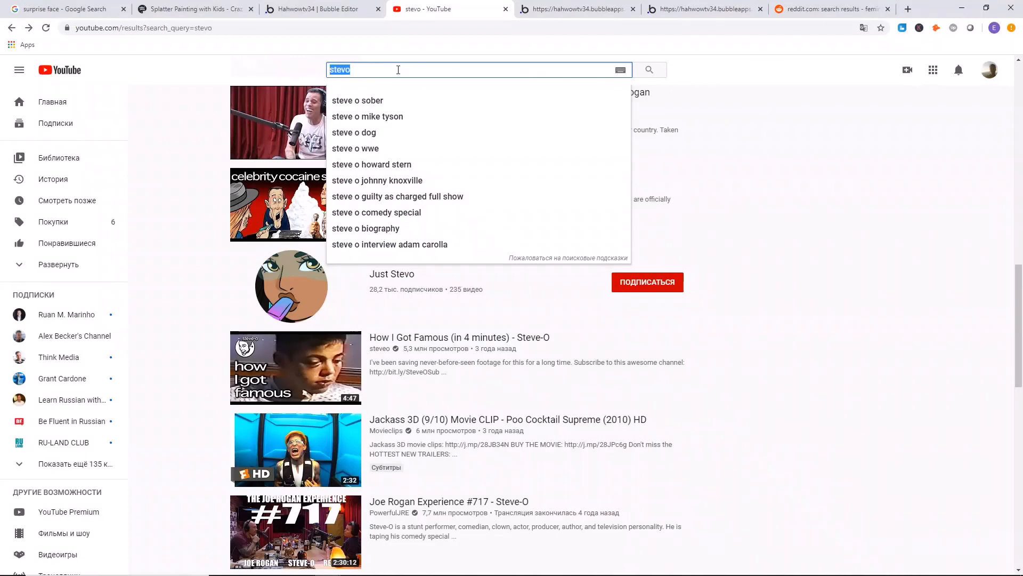
pyautogui.write('attacked')
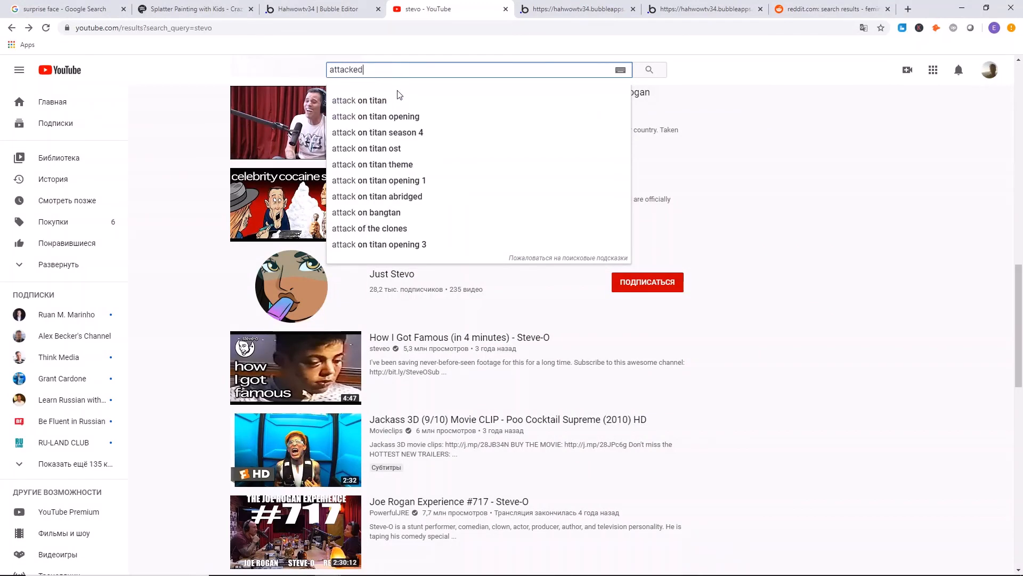
pyautogui.write(' by a bear')
pyautogui.press('Return')
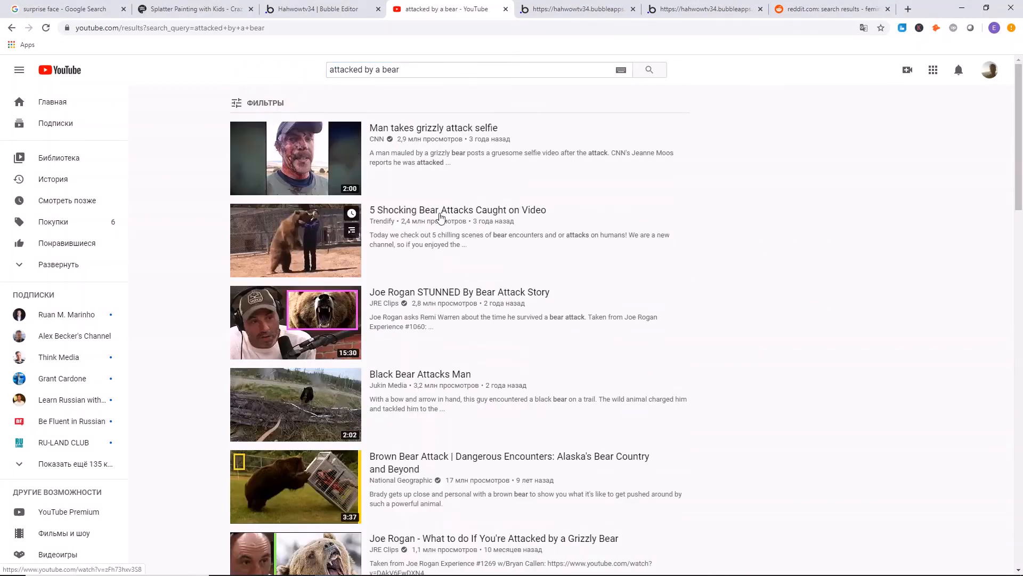
# Open the video "Joe Rogan STUNNED By Bear Attack Story", copy its address and return to the search results.
pyautogui.scroll(-1, 256, 165)
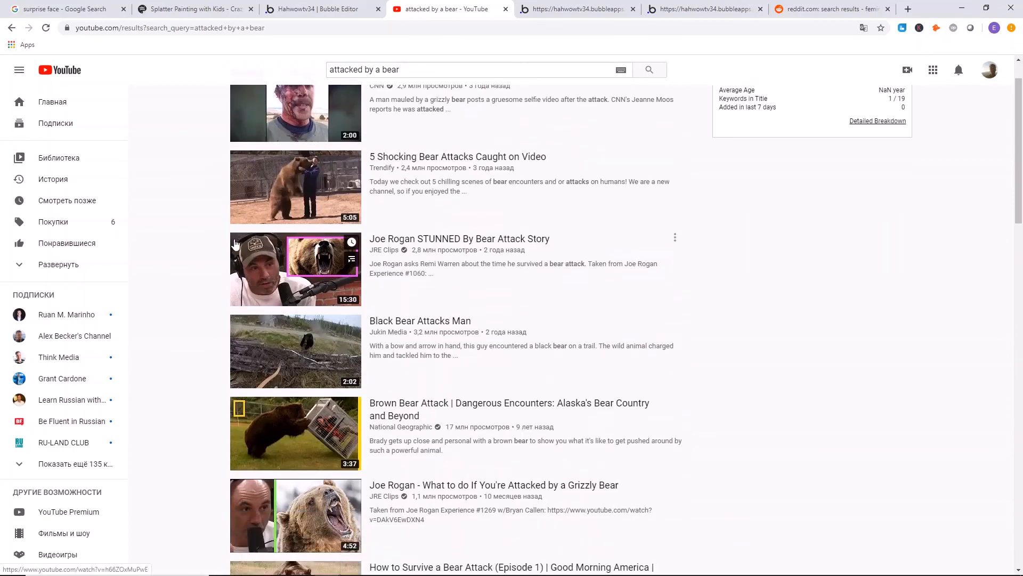
pyautogui.click(296, 265)
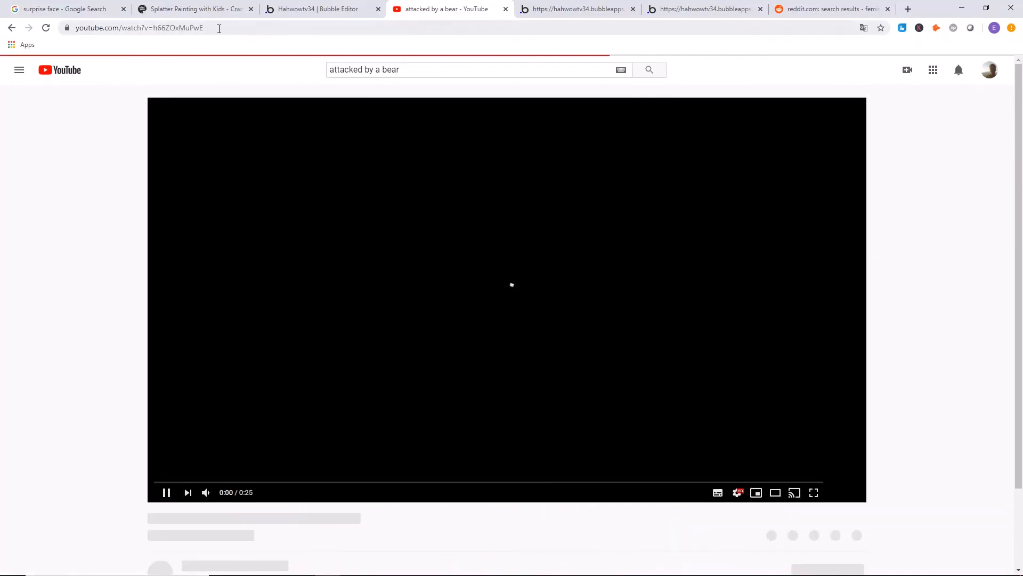
pyautogui.click(110, 31)
pyautogui.rightClick(110, 31)
pyautogui.click(151, 86)
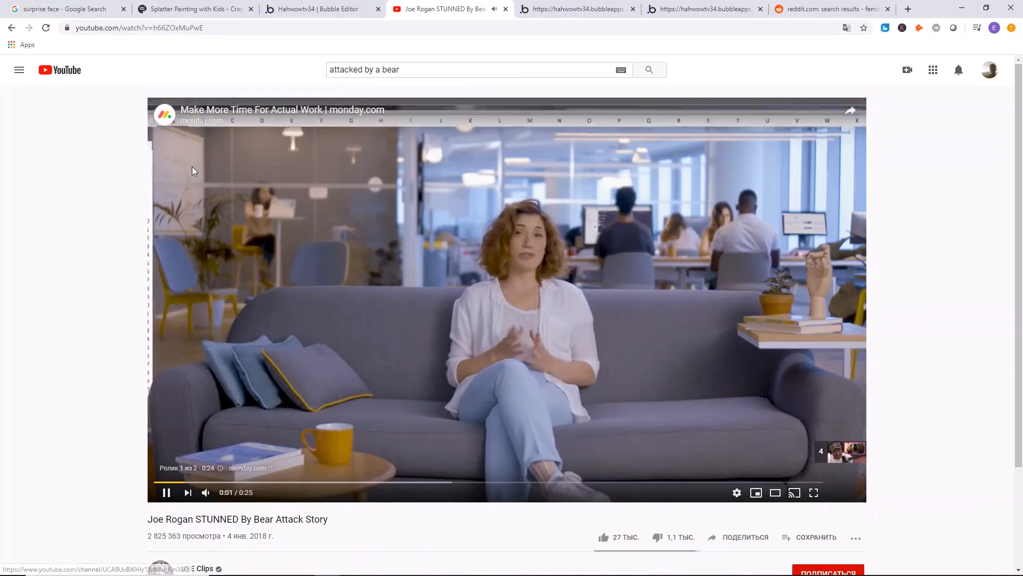
pyautogui.hotkey('alt', 'Left')
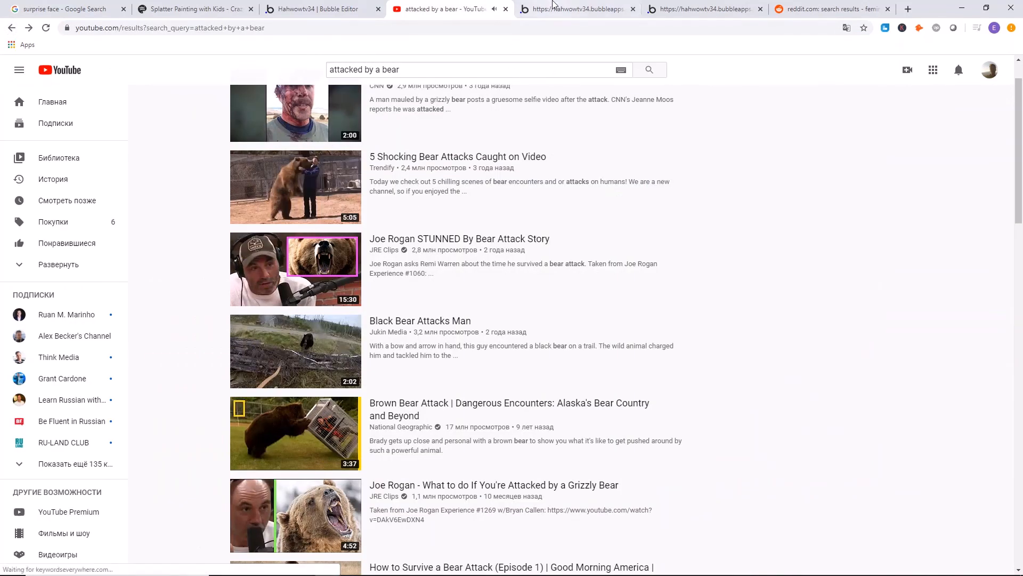
pyautogui.click(572, 9)
pyautogui.rightClick(440, 190)
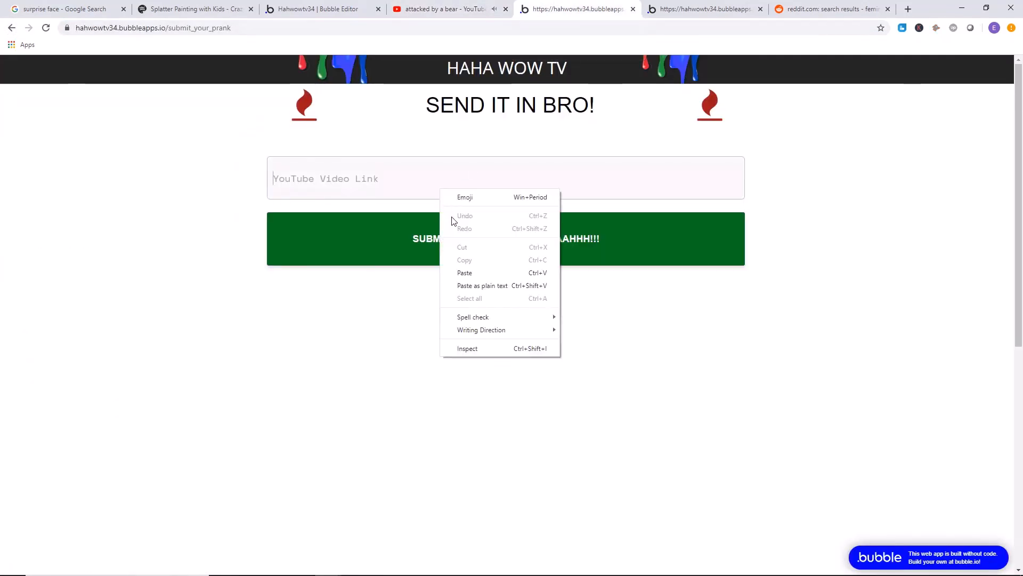
pyautogui.click(482, 286)
pyautogui.click(491, 248)
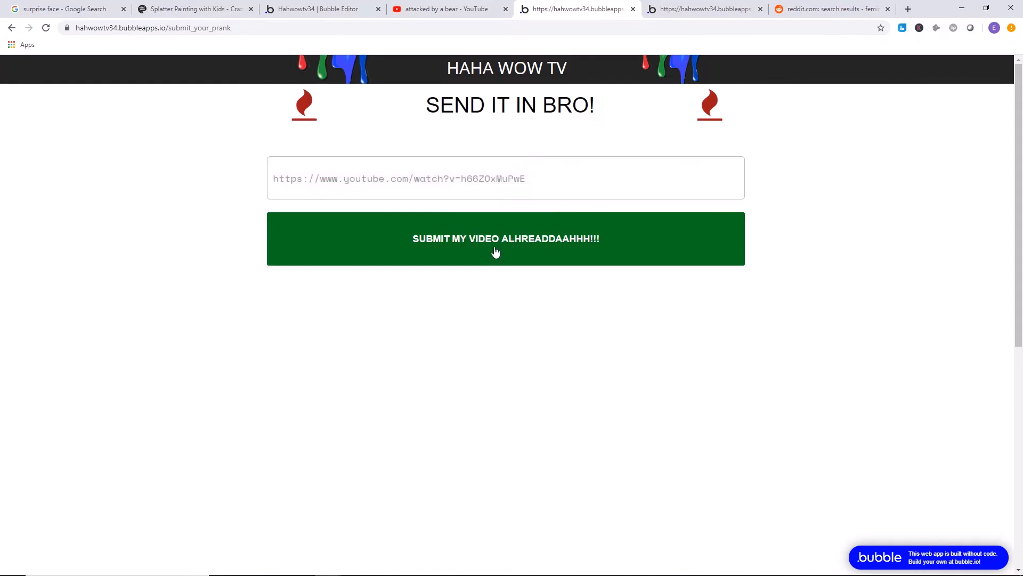
# Return to the Bubble editor, switch the app data to the Live version and view All Videos.
pyautogui.click(443, 9)
pyautogui.click(331, 8)
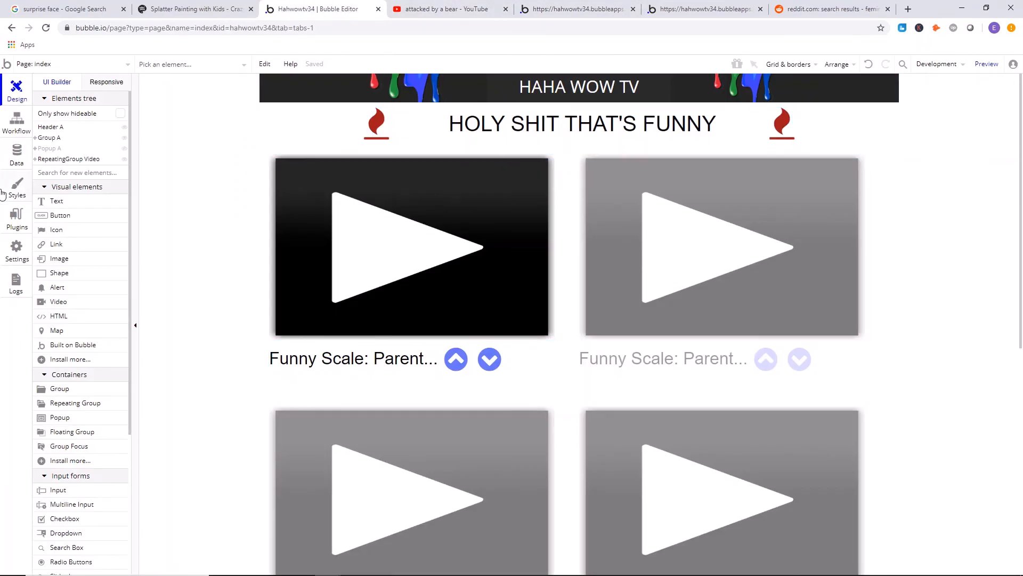
pyautogui.click(4, 162)
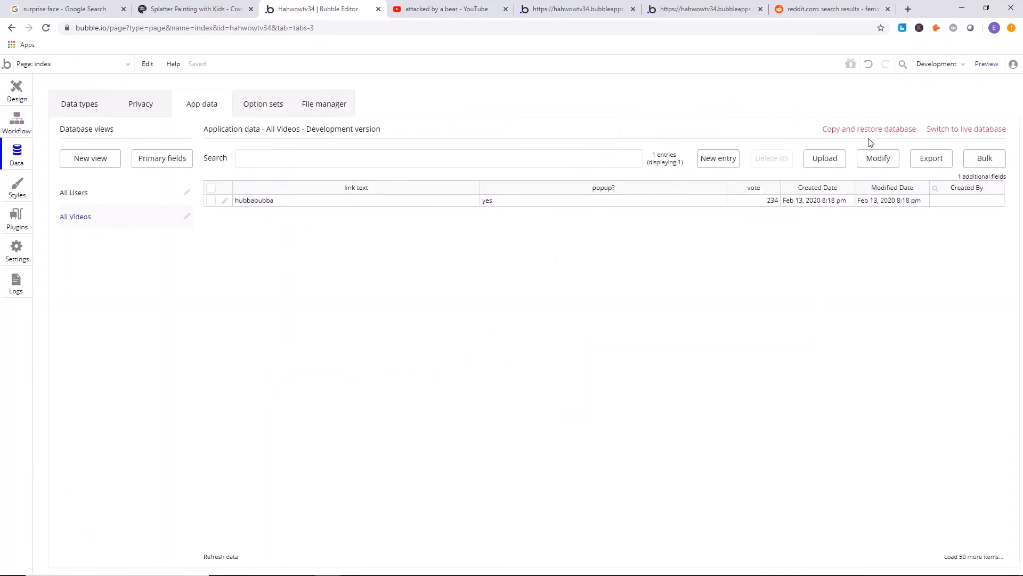
pyautogui.click(934, 64)
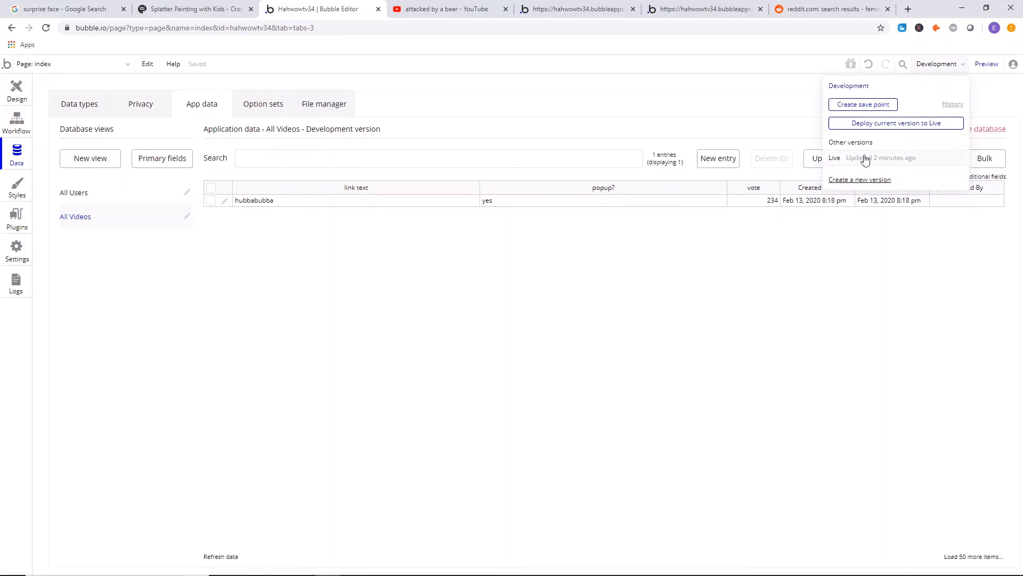
pyautogui.click(860, 159)
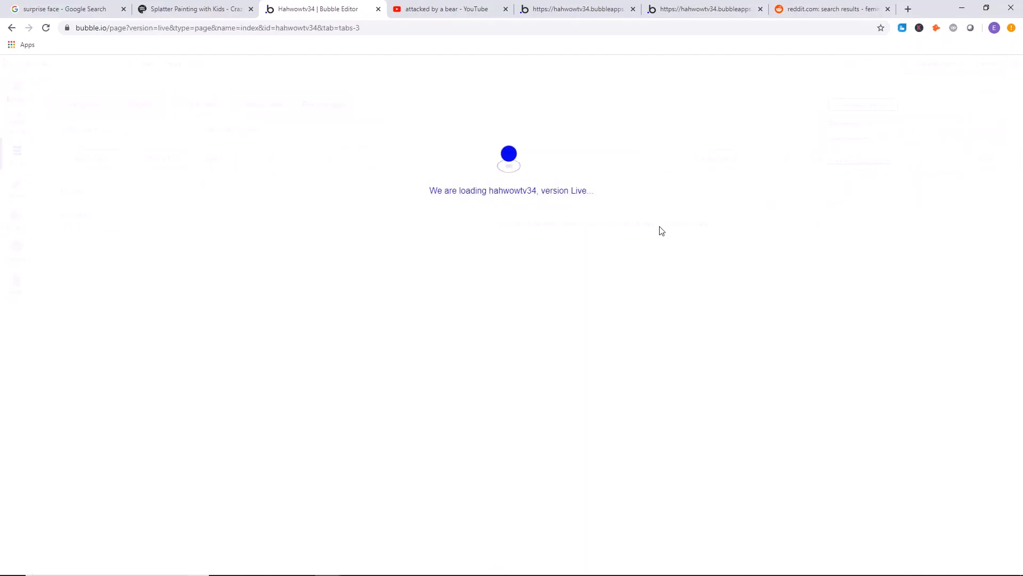
pyautogui.click(107, 216)
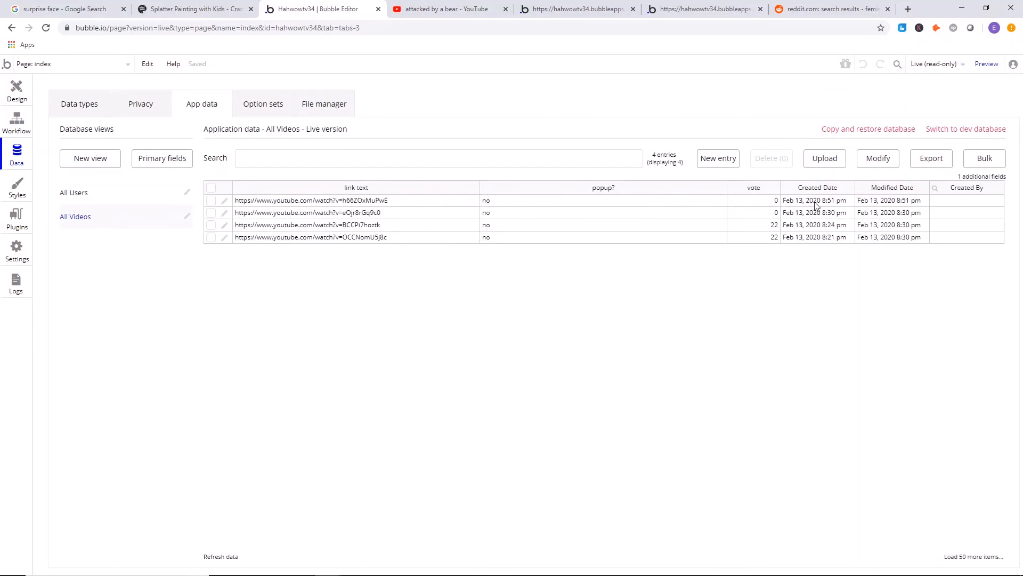
pyautogui.click(356, 200)
pyautogui.click(225, 202)
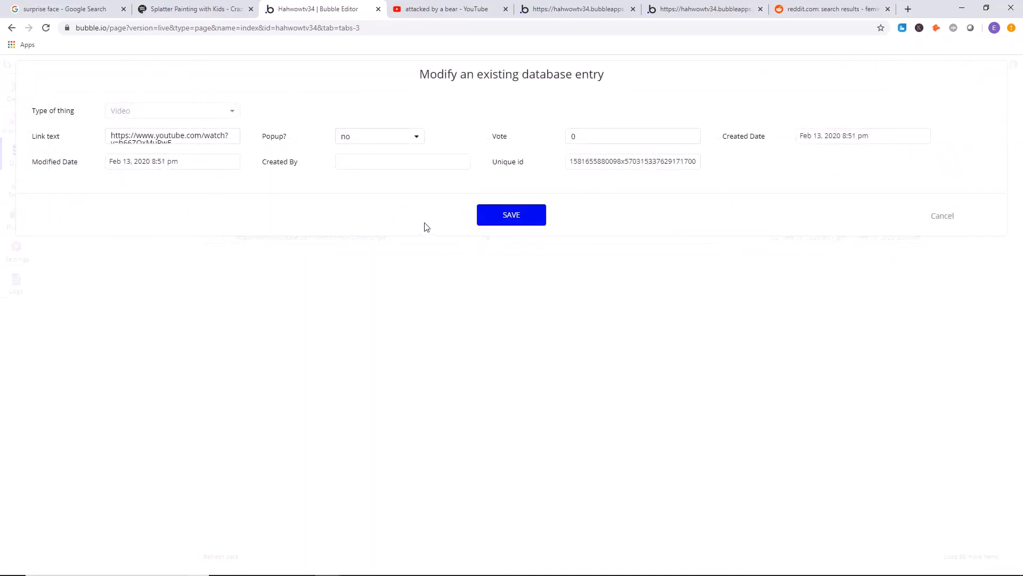
pyautogui.click(379, 139)
pyautogui.click(377, 159)
pyautogui.click(502, 218)
pyautogui.click(335, 196)
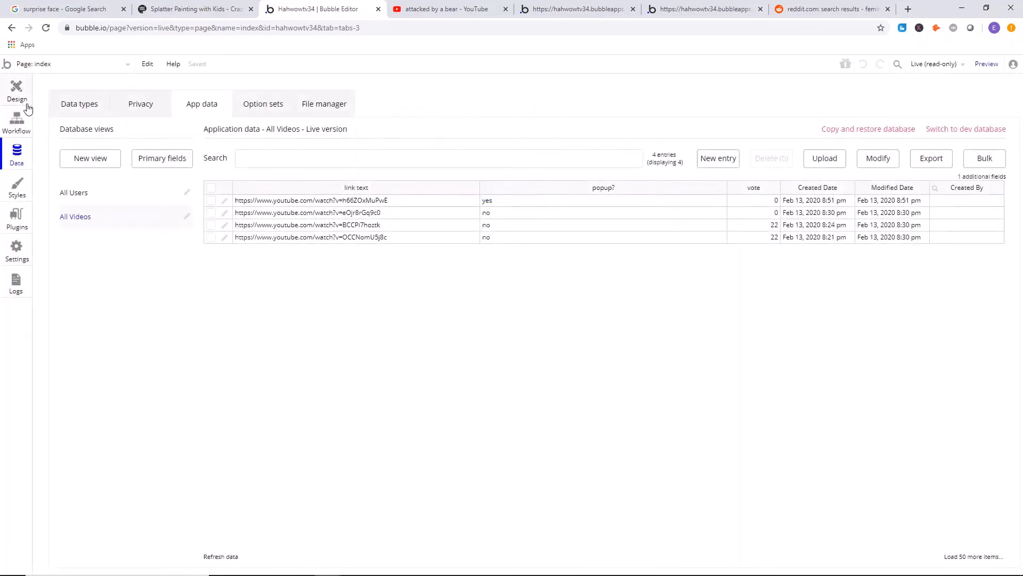
# Switch to the live home page hahwowtv34.bubbleapps.io, look over its video list and reload the page to test the popup.
pyautogui.click(16, 90)
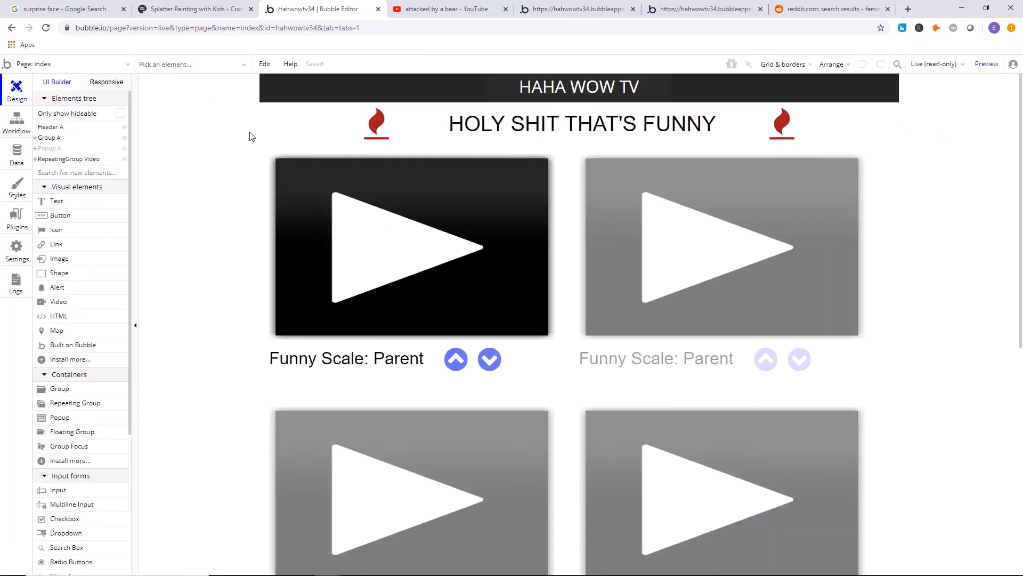
pyautogui.click(564, 6)
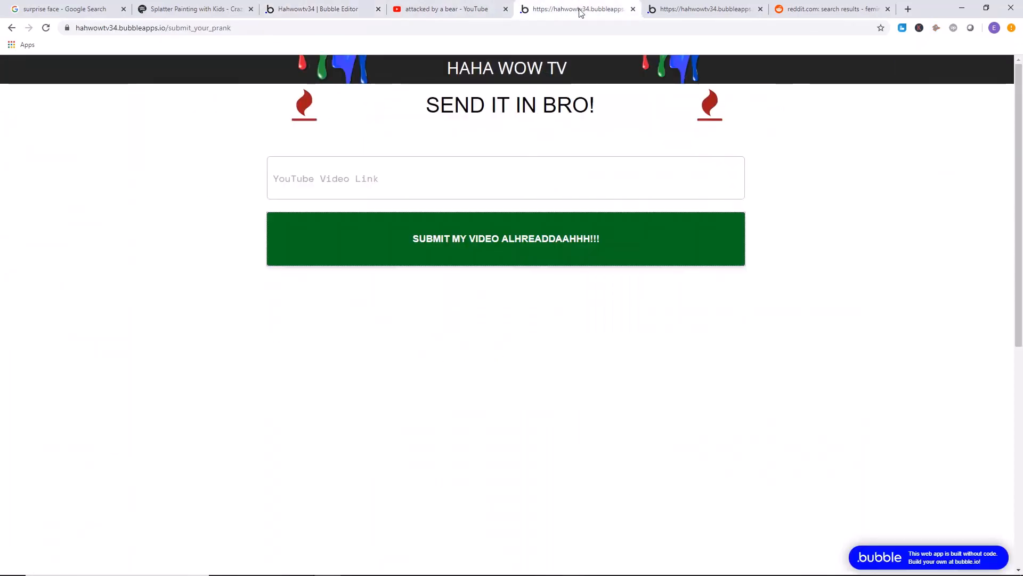
pyautogui.click(664, 4)
pyautogui.scroll(-5, 461, 119)
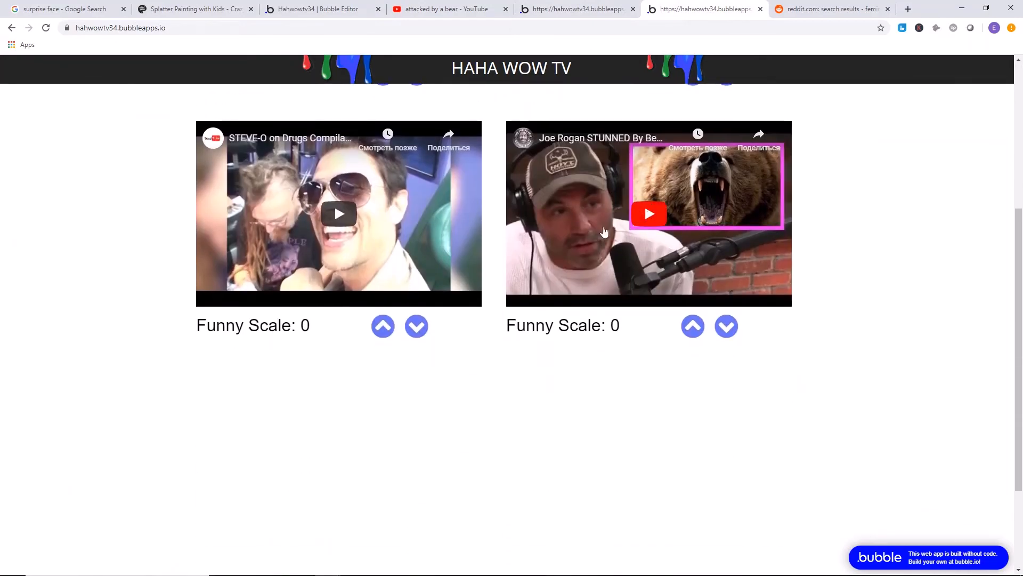
pyautogui.scroll(5, 604, 231)
pyautogui.click(613, 27)
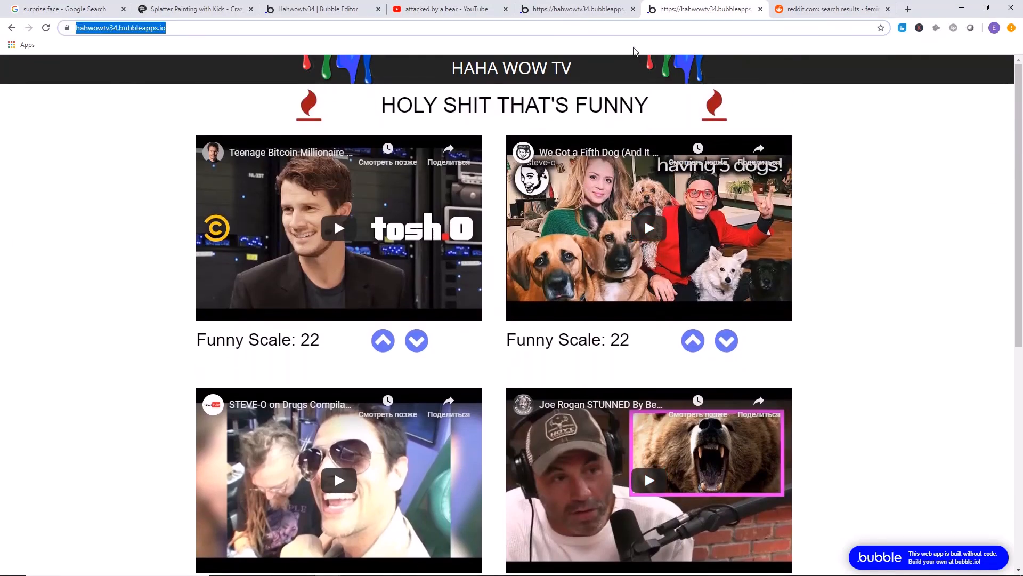
pyautogui.press('Return')
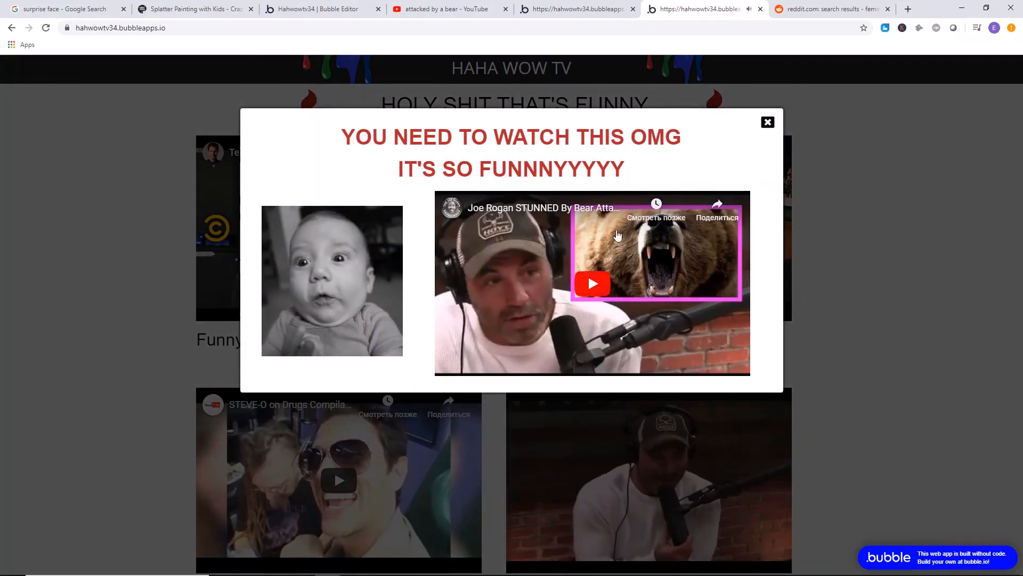
# Close the popup showing the bear attack video and look over the home page's videos.
pyautogui.click(768, 124)
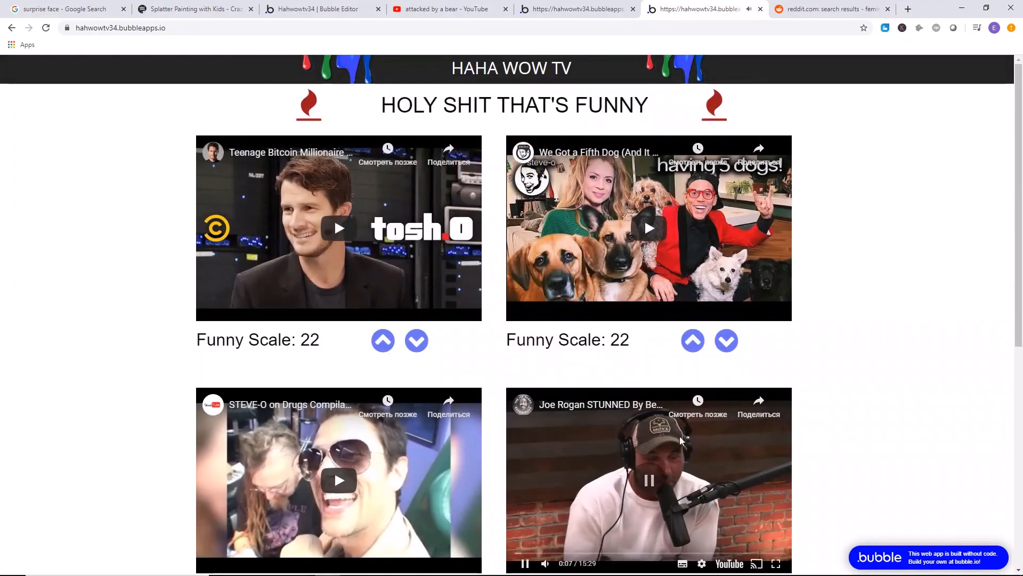
pyautogui.scroll(-8, 805, 310)
pyautogui.scroll(8, 805, 309)
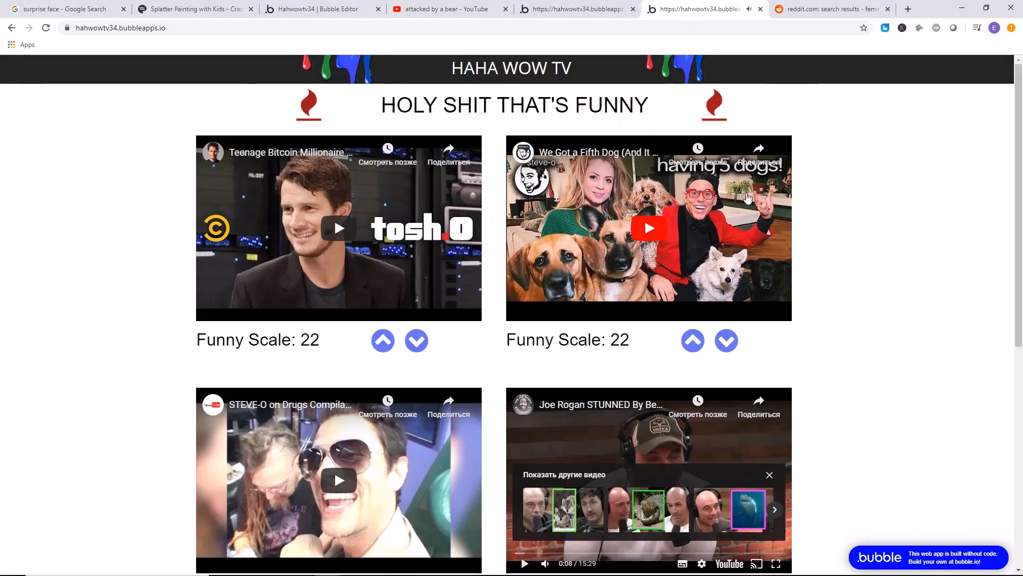